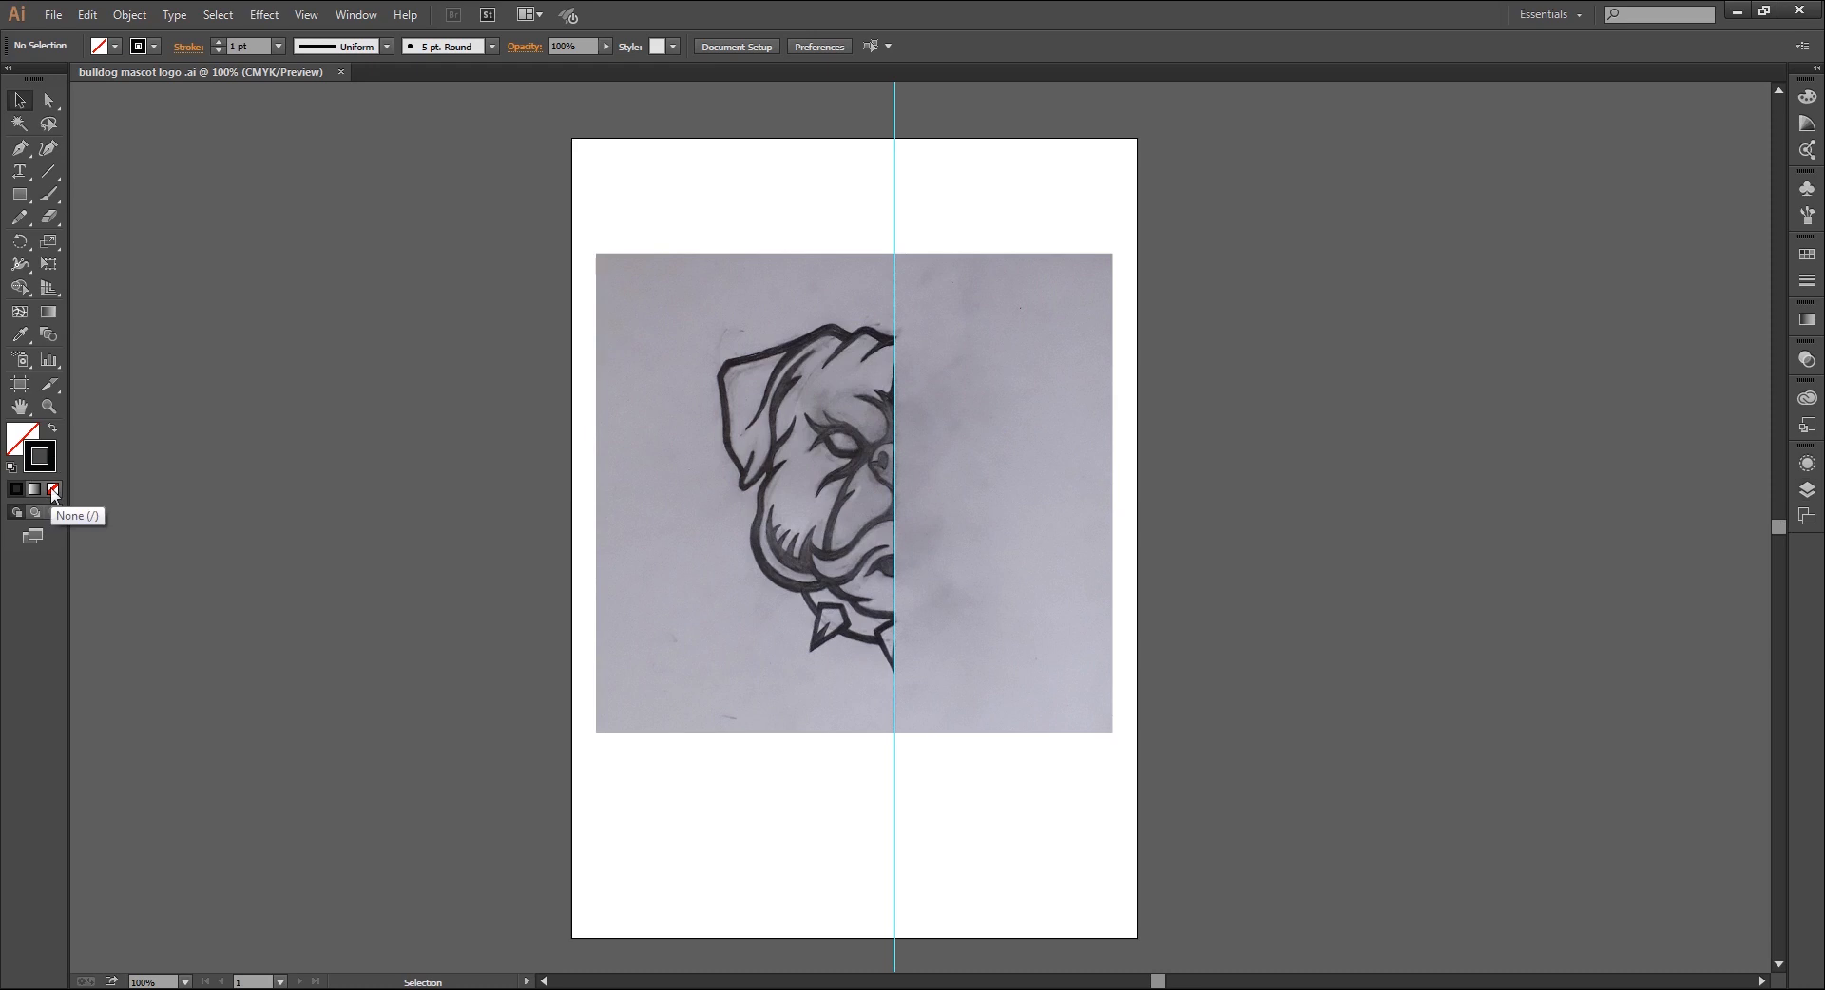
# Trace the short tapered stroke at the top of the head beside the centre guide with the Pen tool, using no fill or stroke
pyautogui.click(53, 490)
pyautogui.click(20, 150)
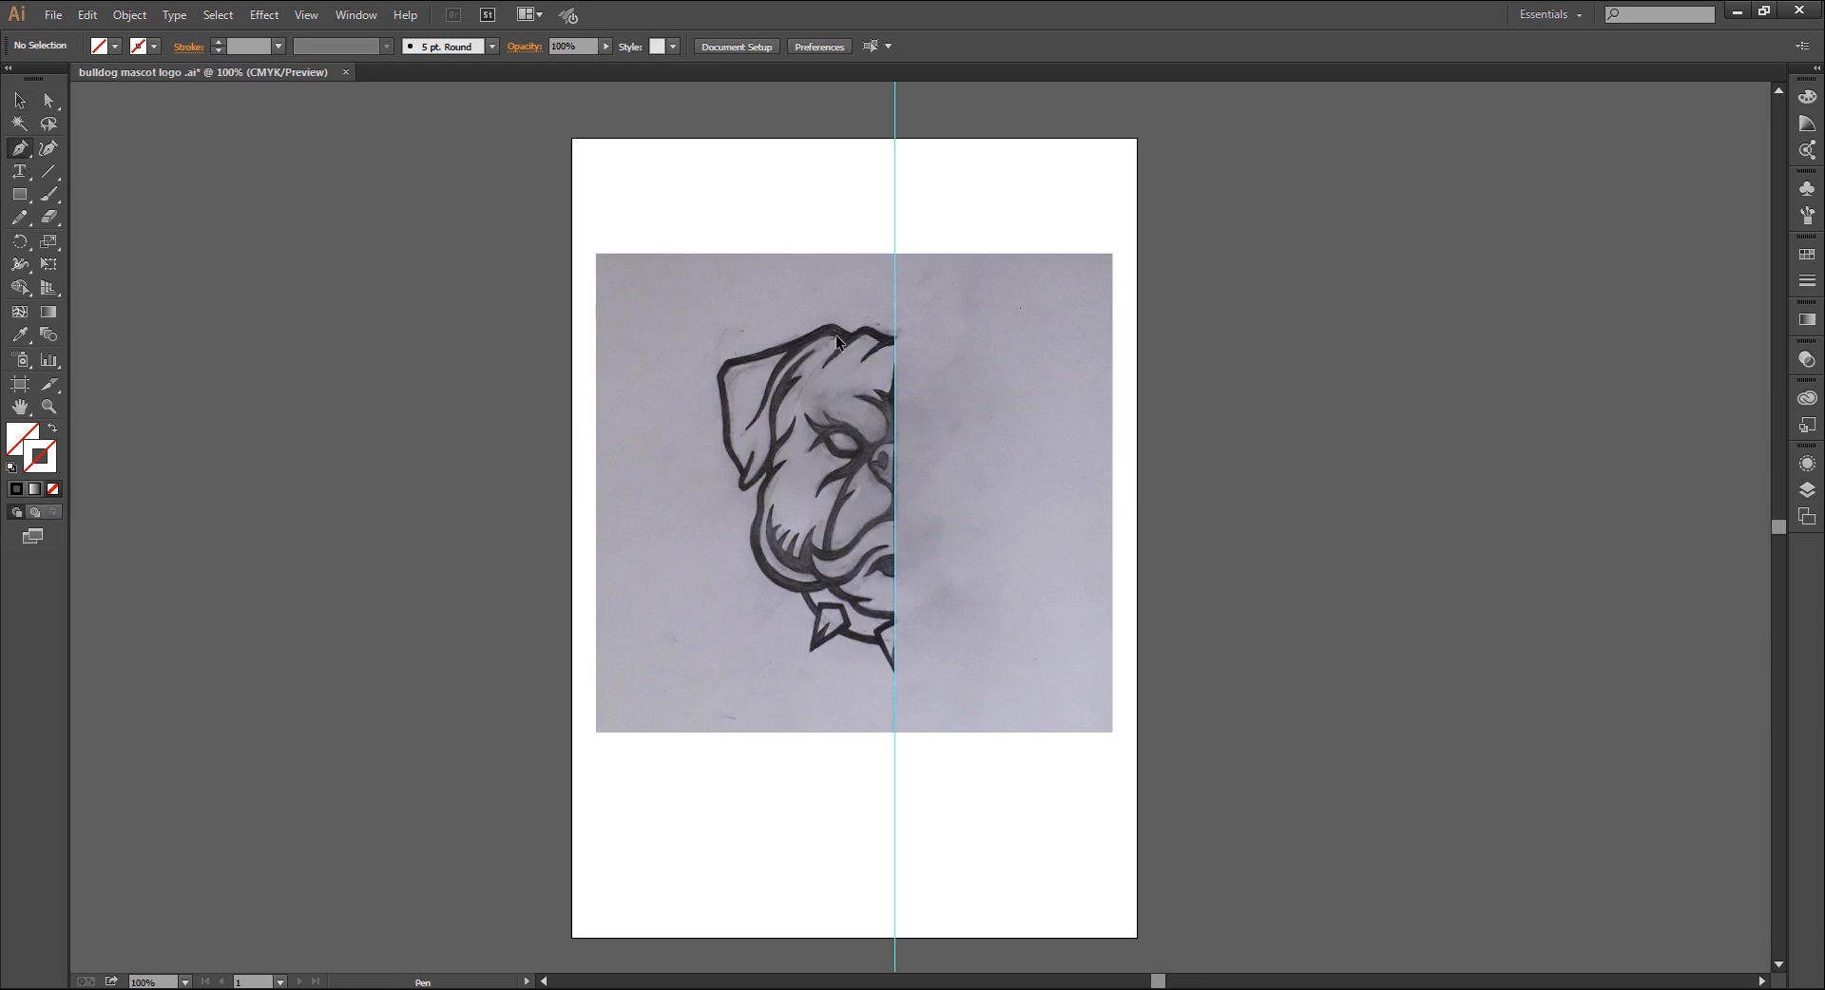
pyautogui.hotkey('ctrl', '+')
pyautogui.hotkey('ctrl', '+')
pyautogui.hotkey('ctrl', '+')
pyautogui.hotkey('ctrl', '+')
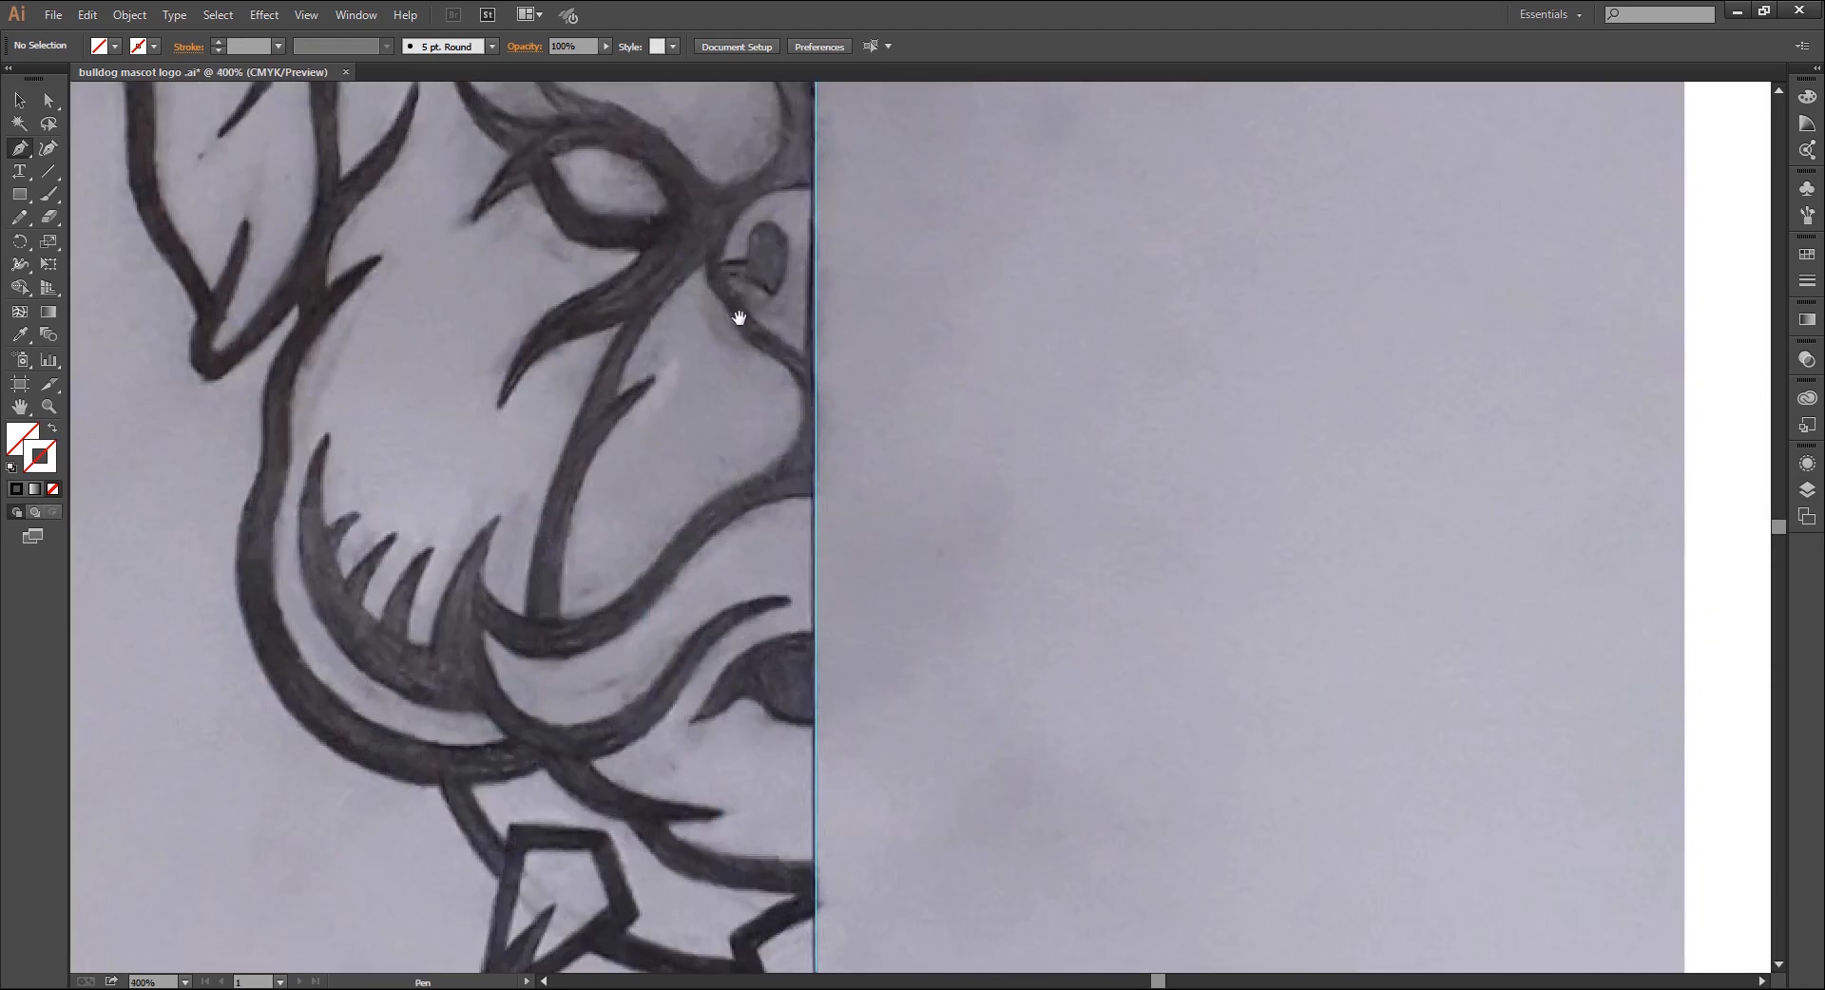
pyautogui.moveTo(738, 313); pyautogui.dragTo(1024, 920)
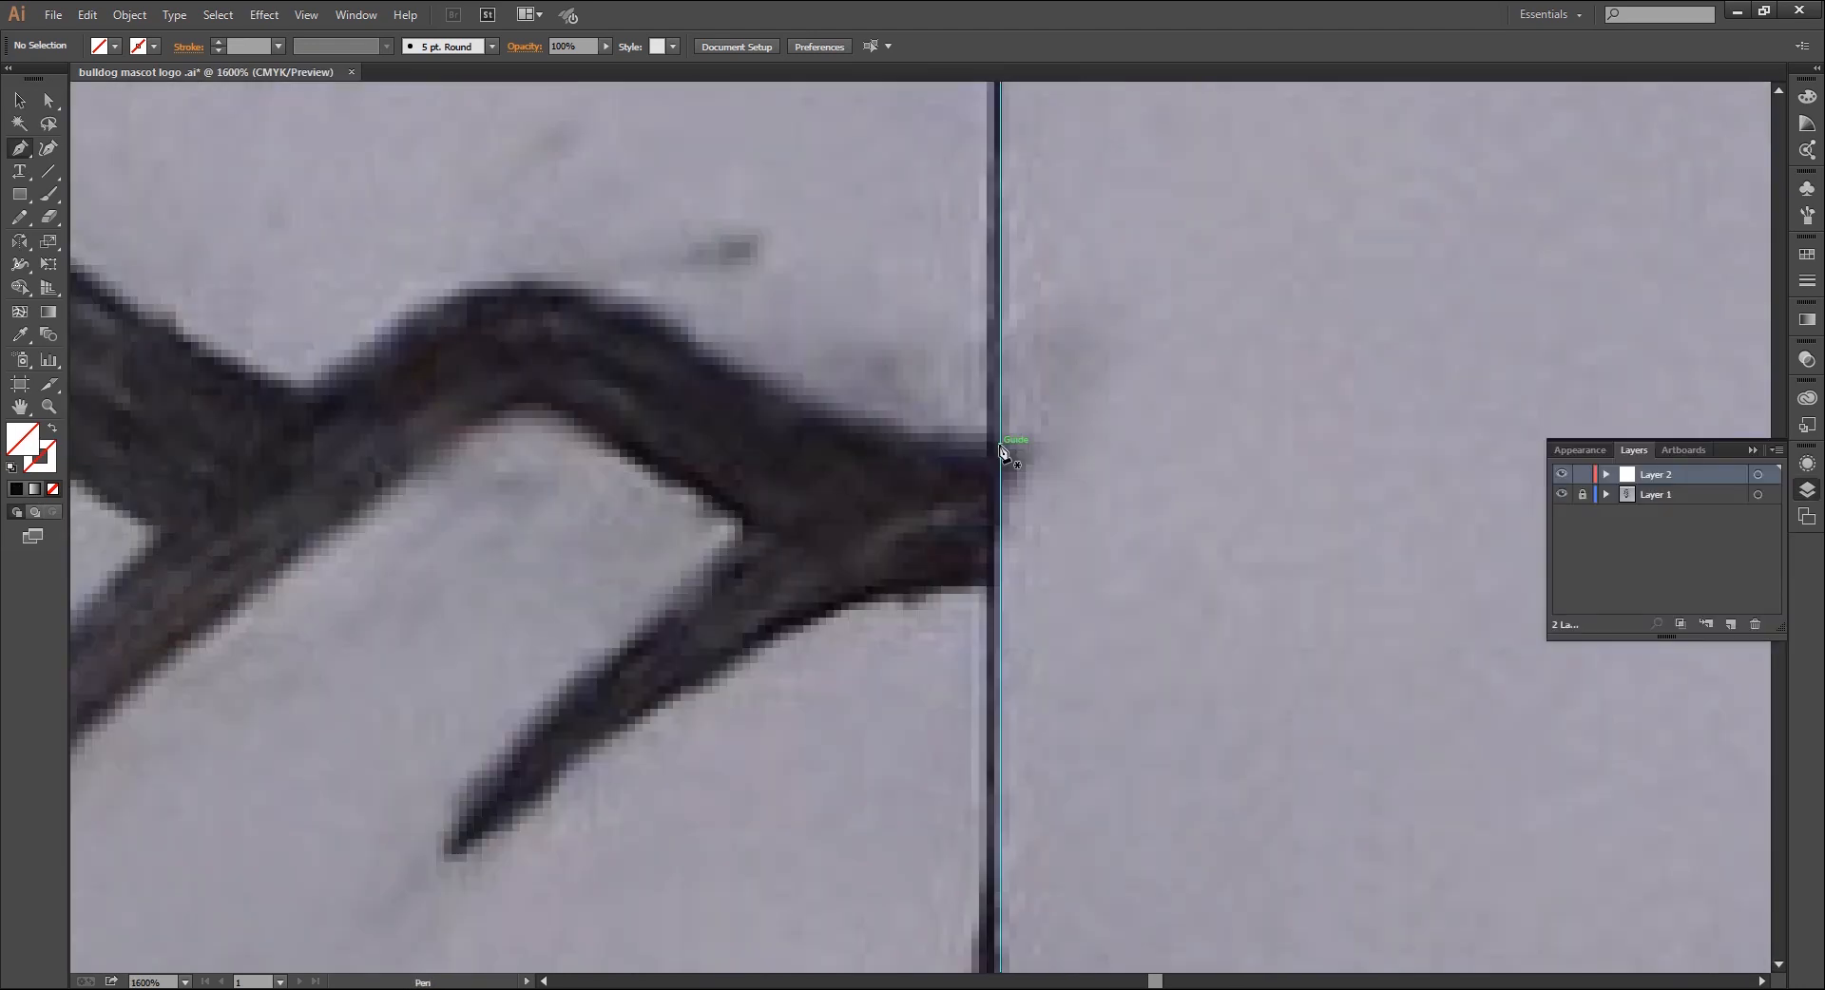
pyautogui.click(999, 445)
pyautogui.hotkey('ctrl', '-')
pyautogui.scroll(-2, 684, 582)
pyautogui.moveTo(560, 616); pyautogui.dragTo(1163, 421)
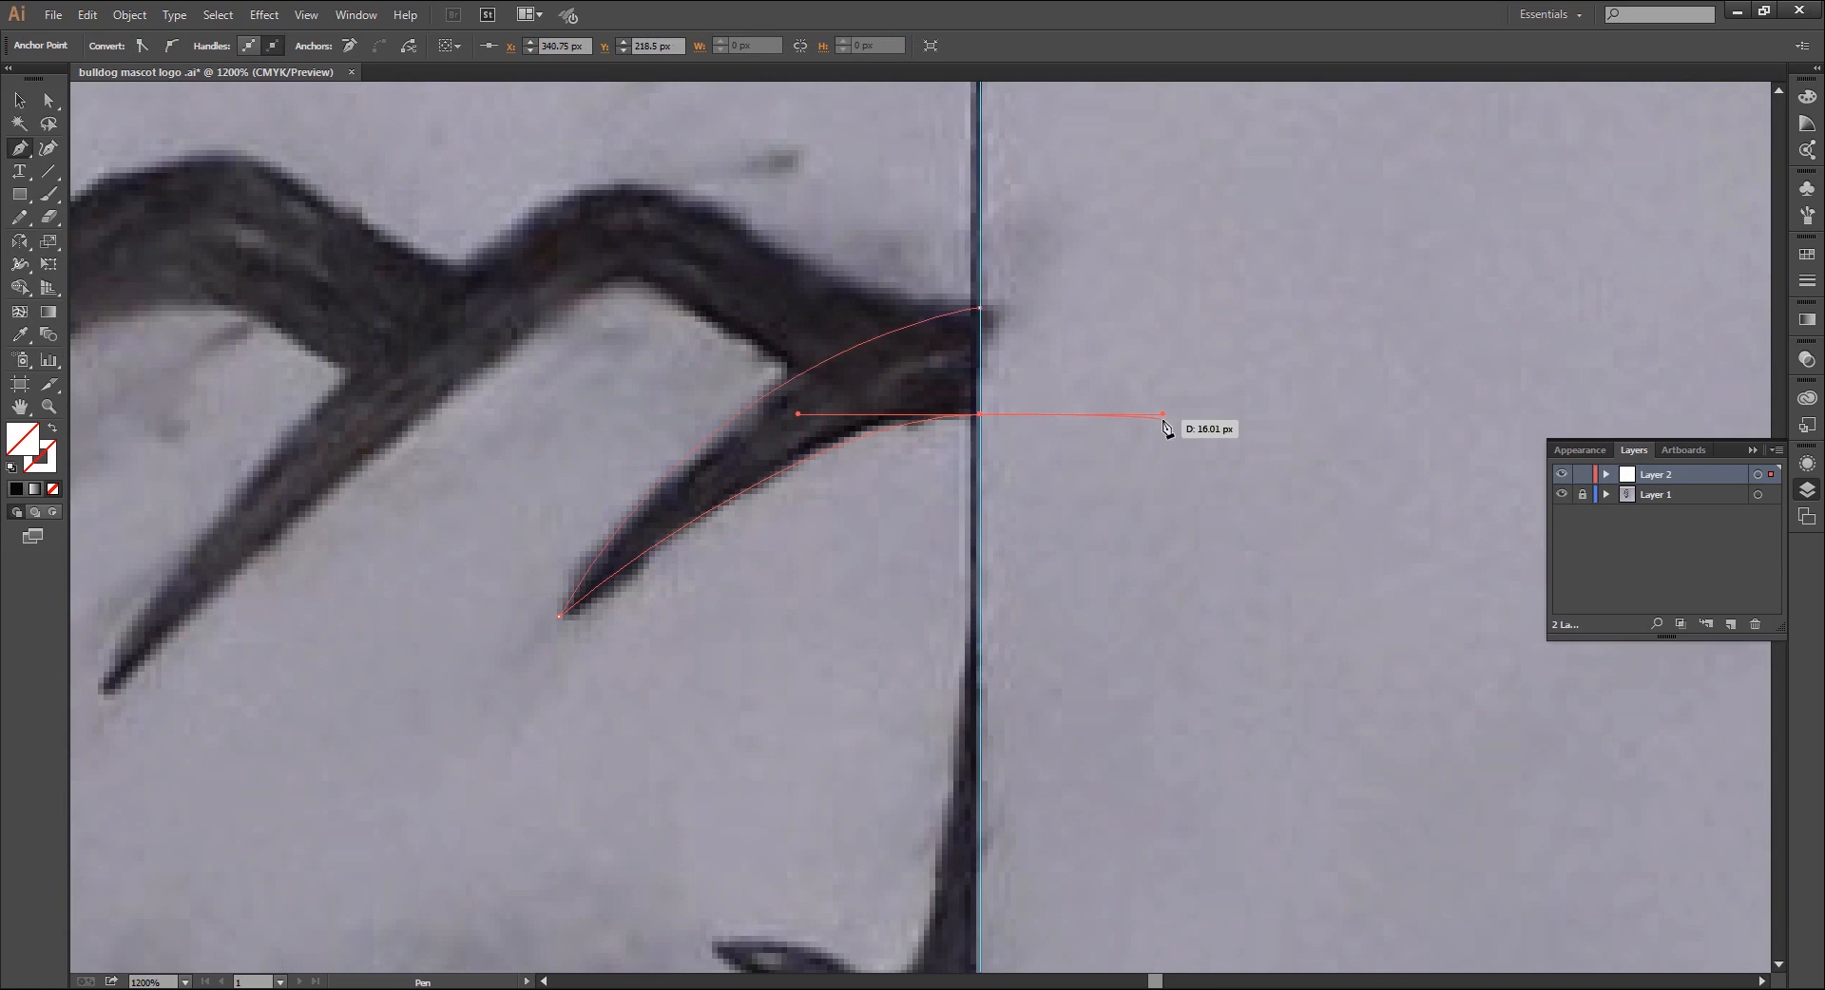
pyautogui.moveTo(188, 234); pyautogui.dragTo(197, 272)
pyautogui.press('v')
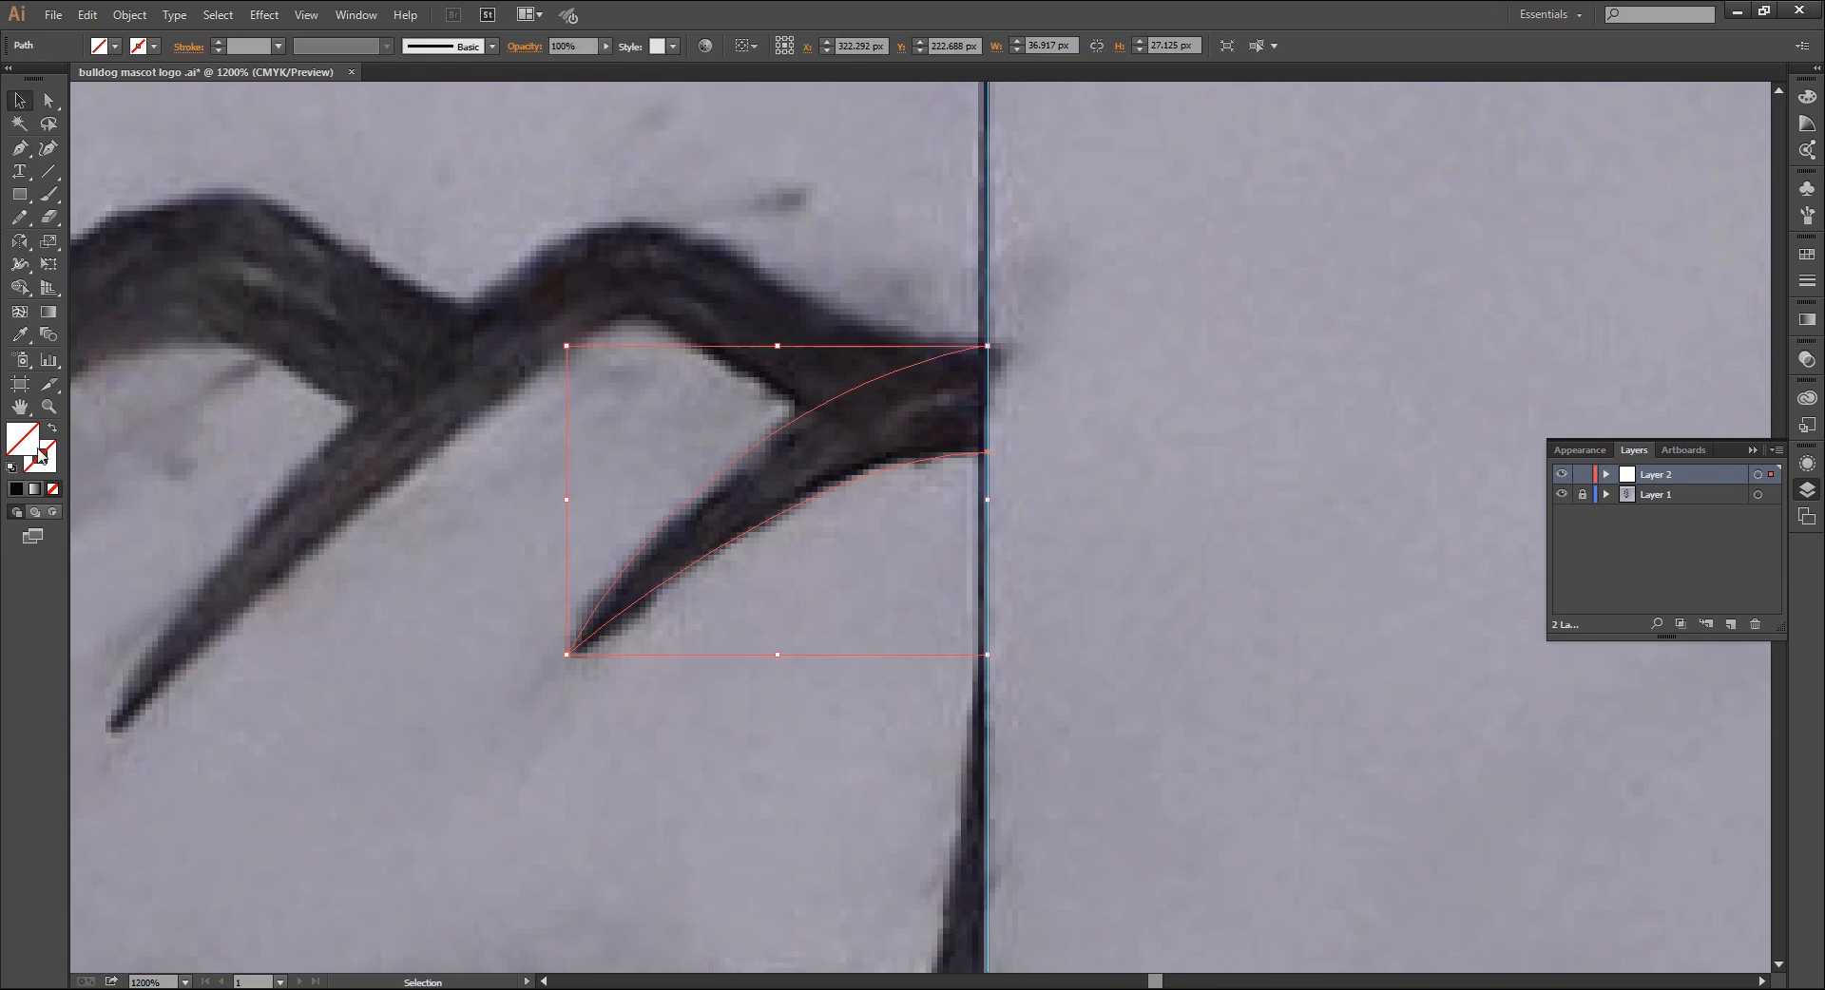
# Fill the traced stroke with near-black #0c0101 and check its shape by hiding and reshowing the sketch layer
pyautogui.doubleClick(33, 442)
pyautogui.click(1131, 624)
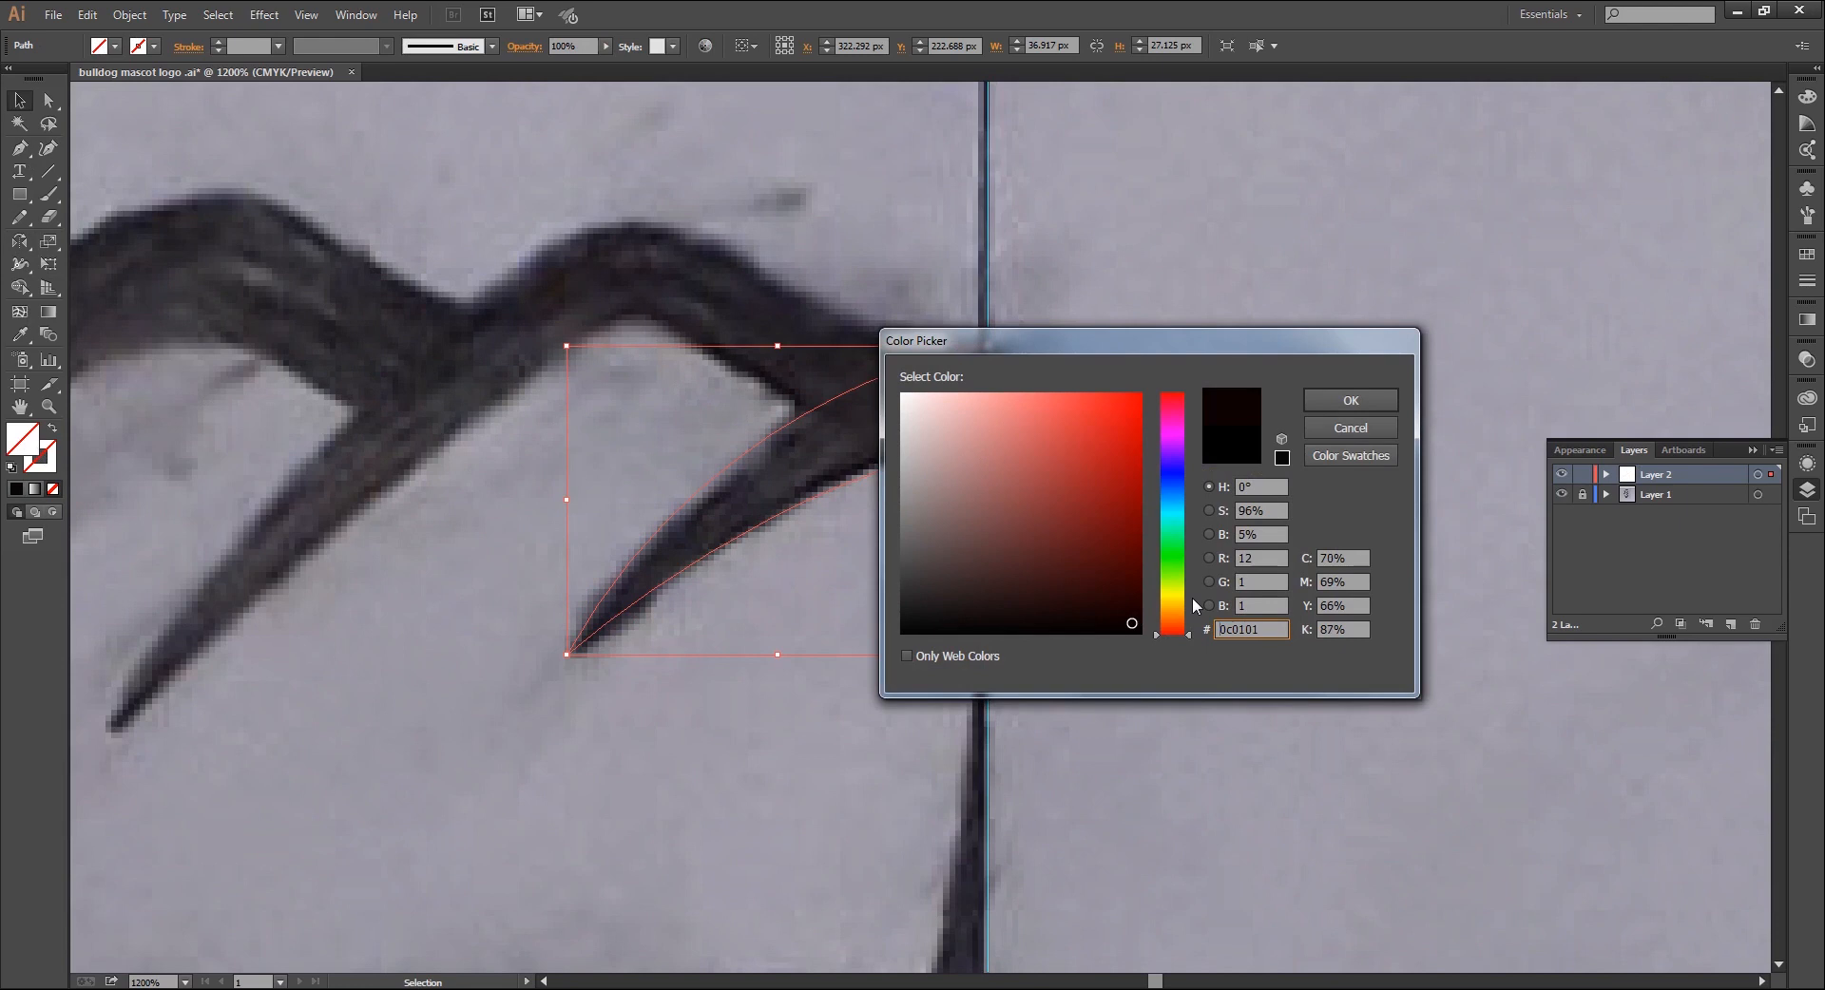
pyautogui.click(1353, 397)
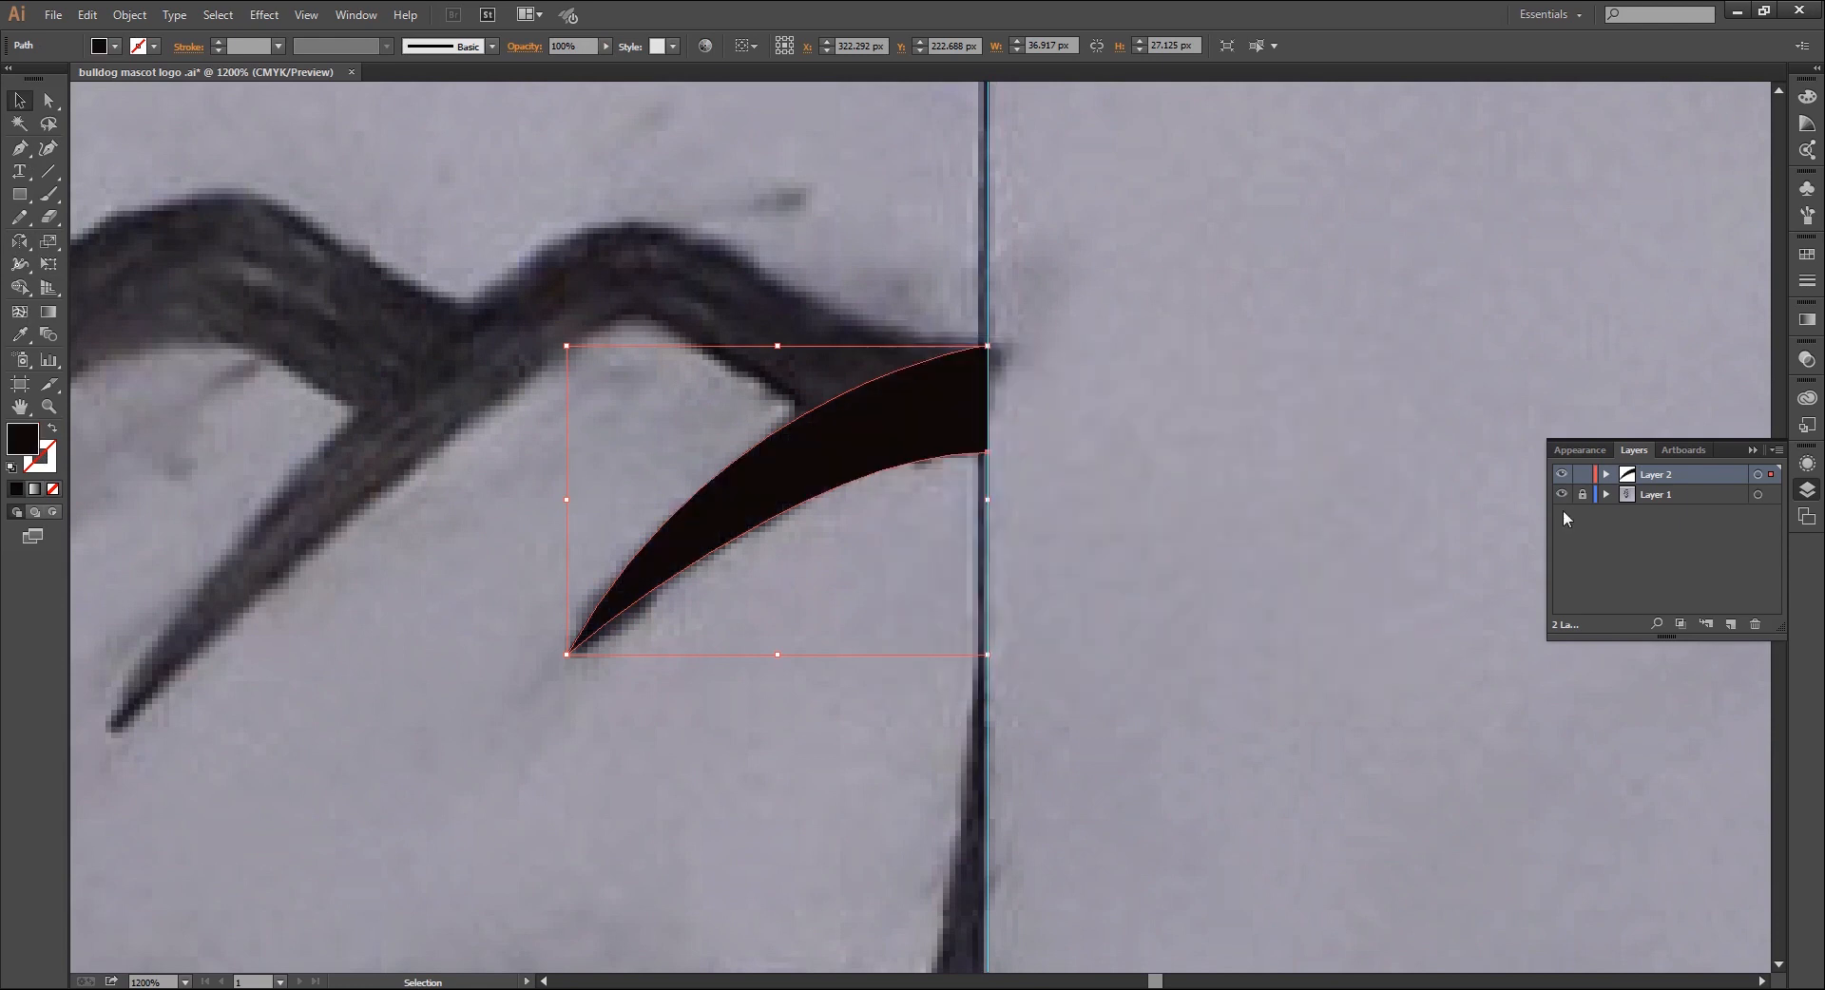
pyautogui.click(1561, 494)
pyautogui.hotkey('ctrl', '-')
pyautogui.click(1561, 495)
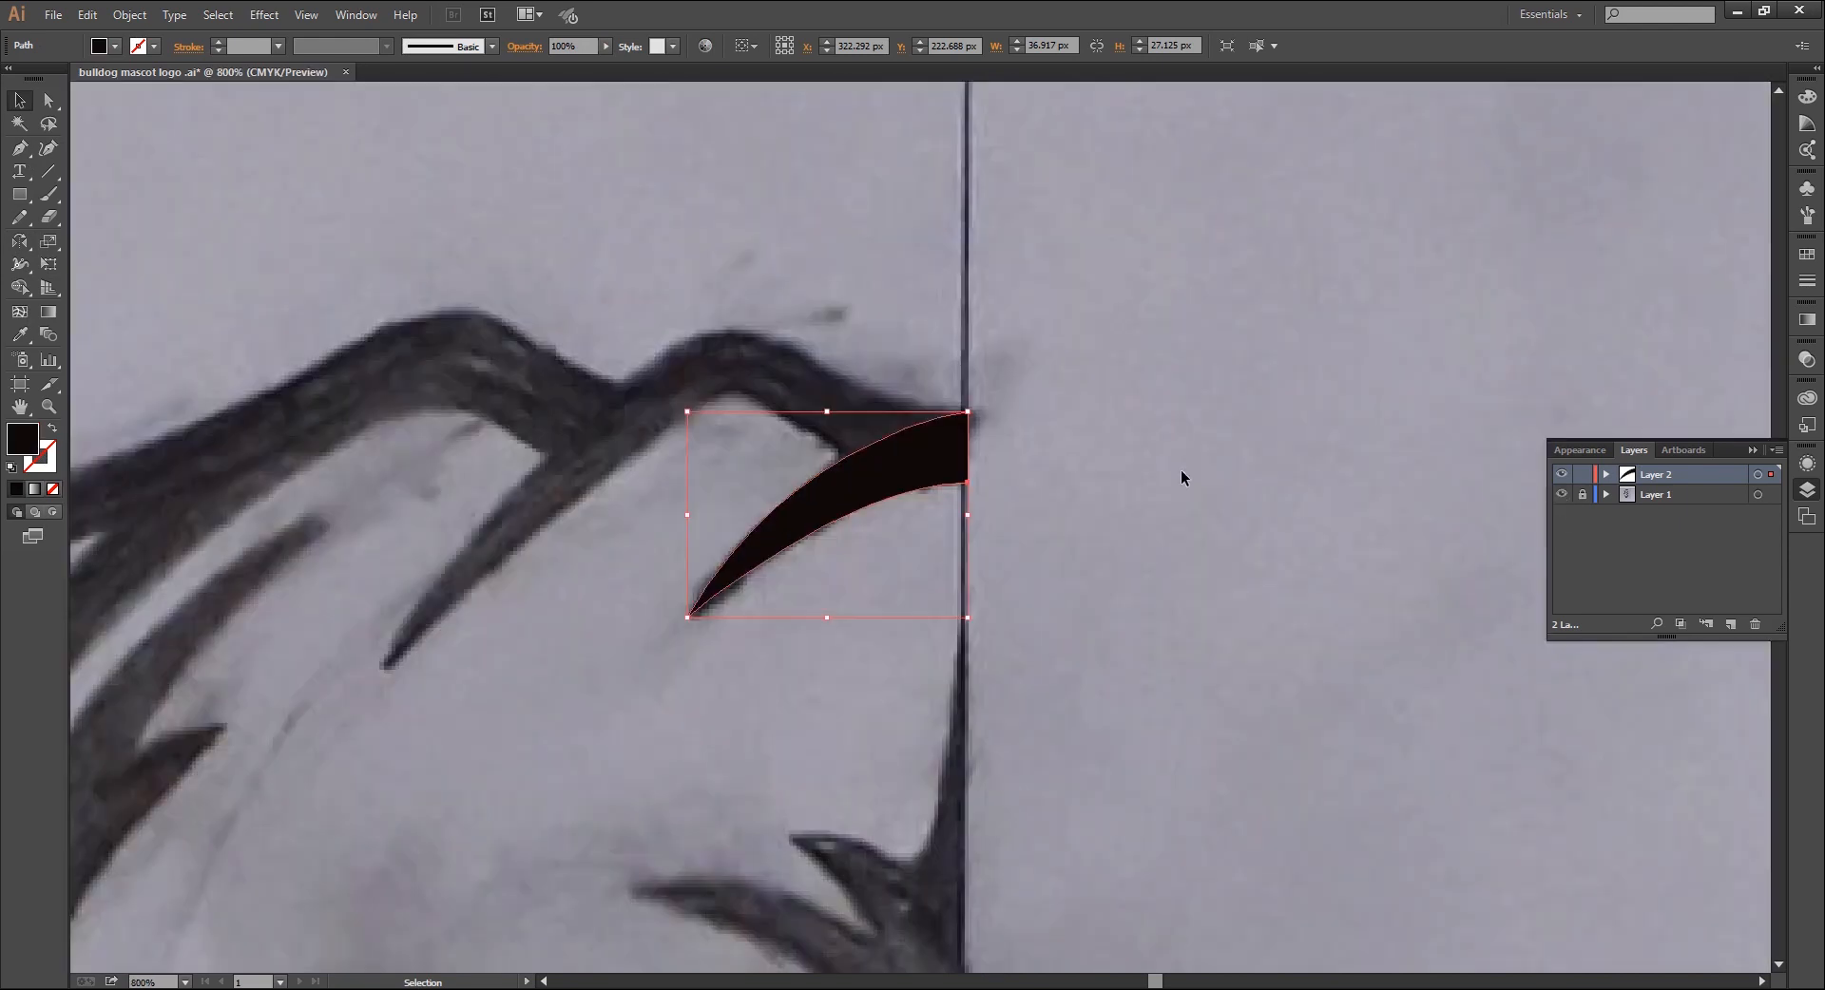
# Lower the filled stroke's opacity to 30% so the sketch shows through
pyautogui.click(1807, 360)
pyautogui.click(1763, 369)
pyautogui.moveTo(1769, 387); pyautogui.dragTo(1708, 388)
pyautogui.click(1754, 346)
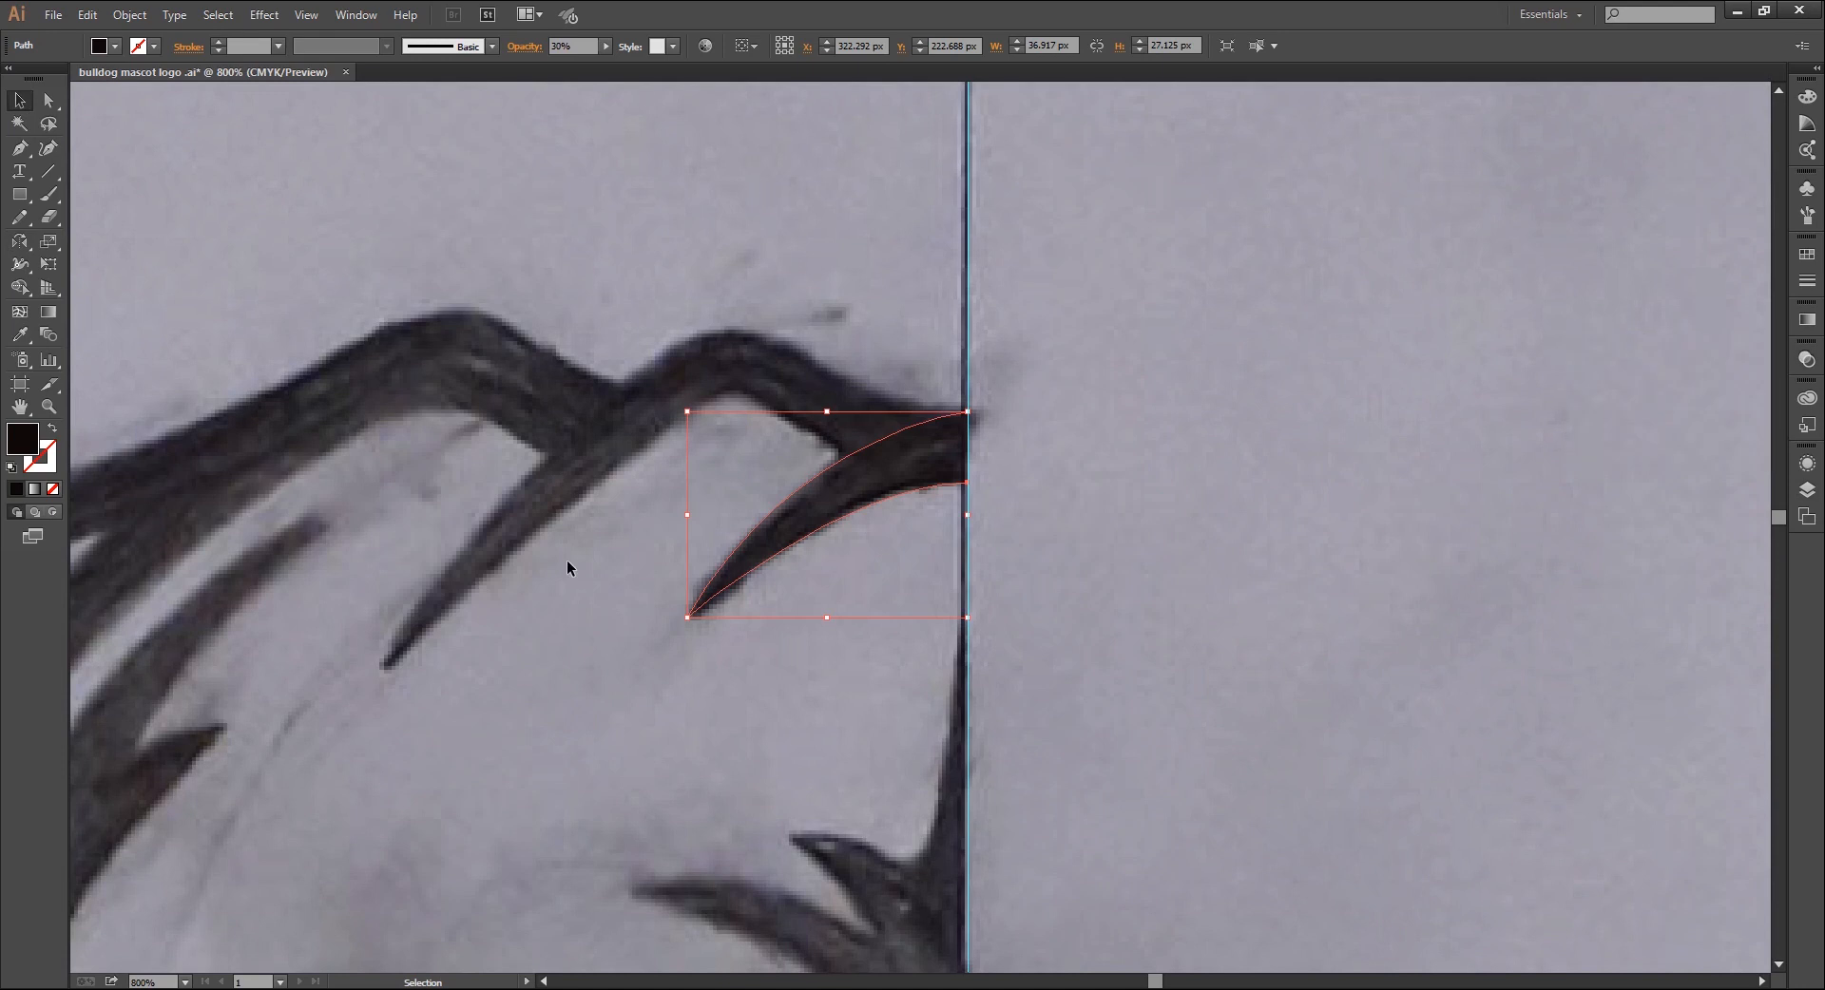
# Trace the outer edge of the second head stroke from near the centre guide over its hump to the pointed tip, without fill
pyautogui.click(568, 560)
pyautogui.scroll(2, 824, 433)
pyautogui.press('p')
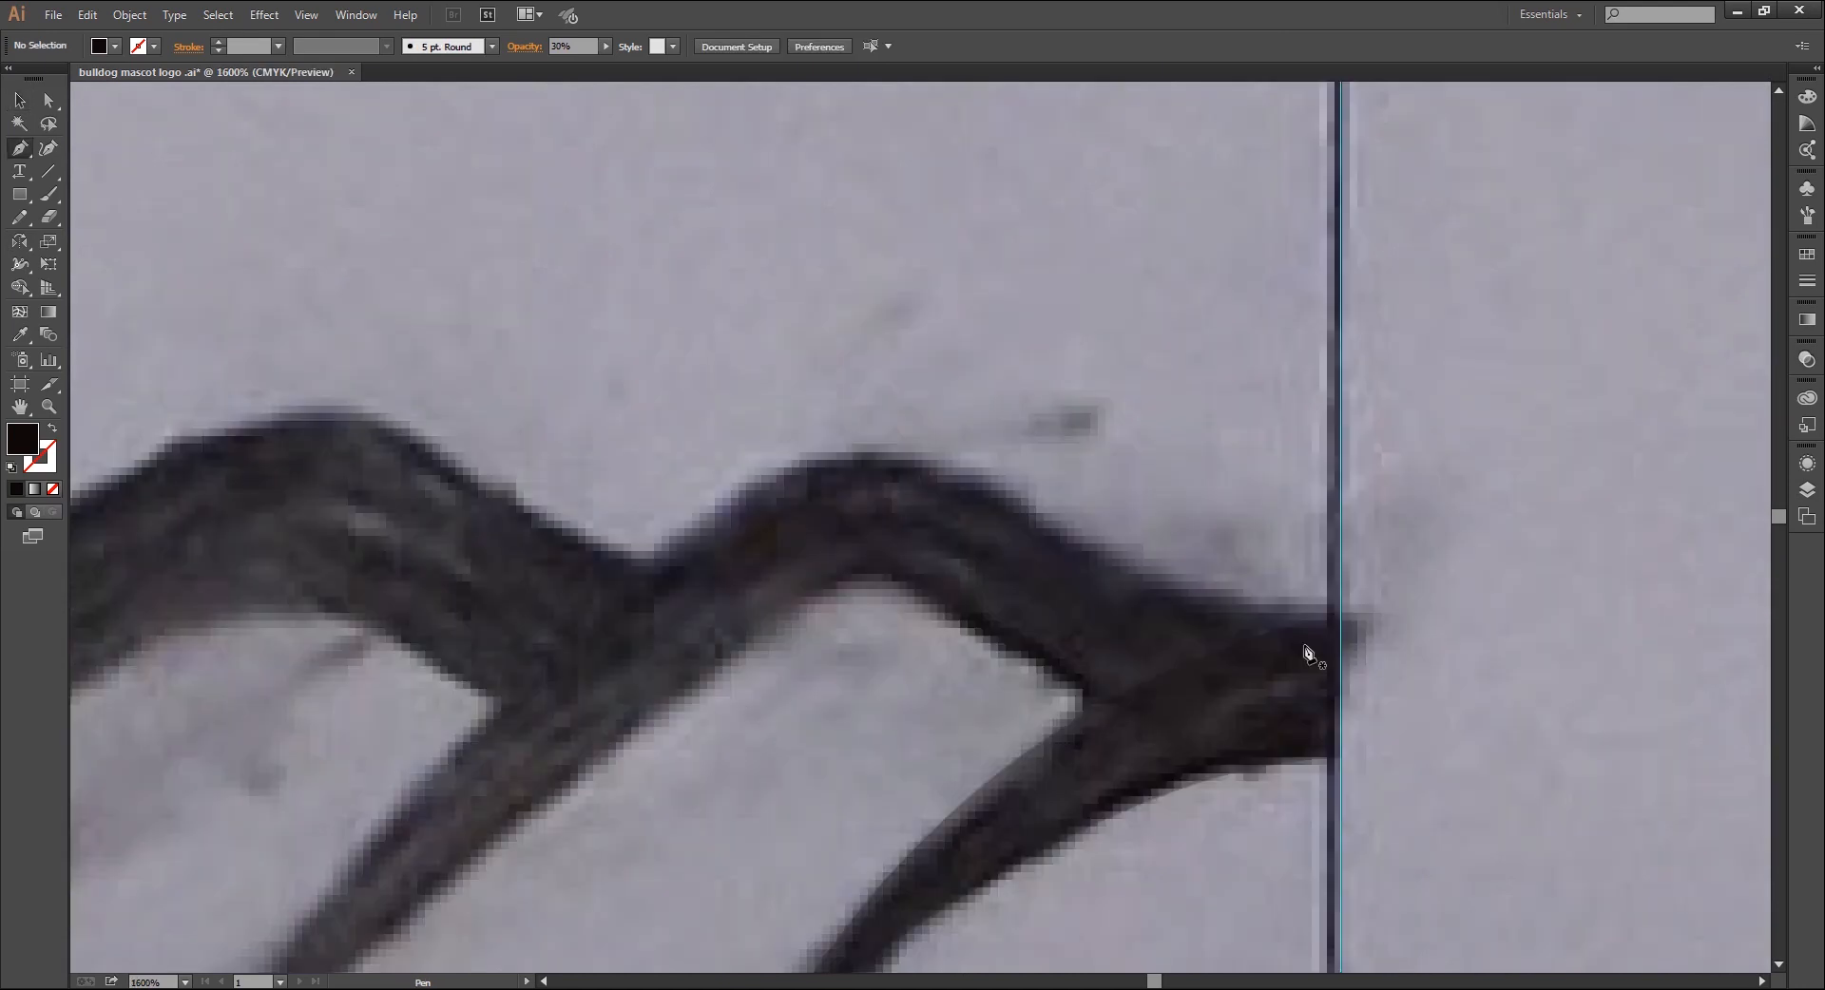
pyautogui.click(1303, 646)
pyautogui.moveTo(1031, 511); pyautogui.dragTo(991, 470)
pyautogui.scroll(-4, 733, 693)
pyautogui.moveTo(727, 686); pyautogui.dragTo(582, 900)
pyautogui.click(52, 489)
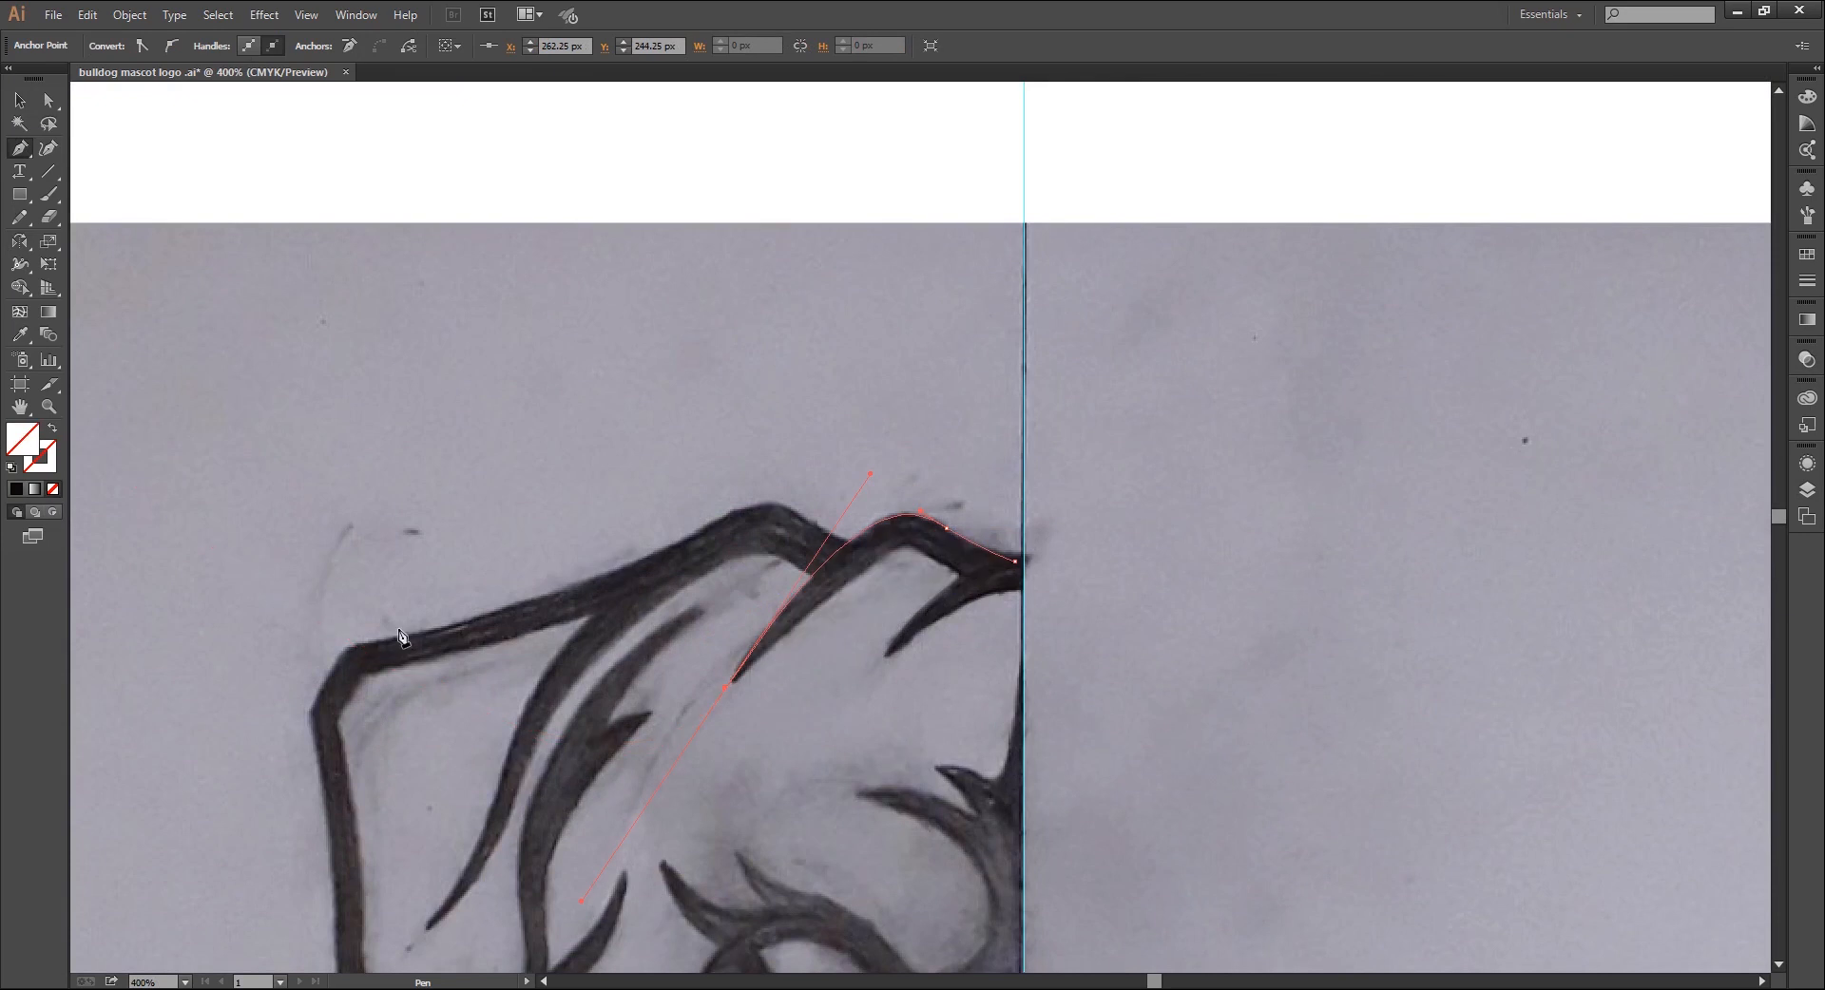
# Trace the inner edge of the second head stroke from its tip back over the hump and close the path
pyautogui.click(727, 687)
pyautogui.hotkey('ctrl', '+')
pyautogui.hotkey('ctrl', '+')
pyautogui.moveTo(897, 563); pyautogui.dragTo(999, 524)
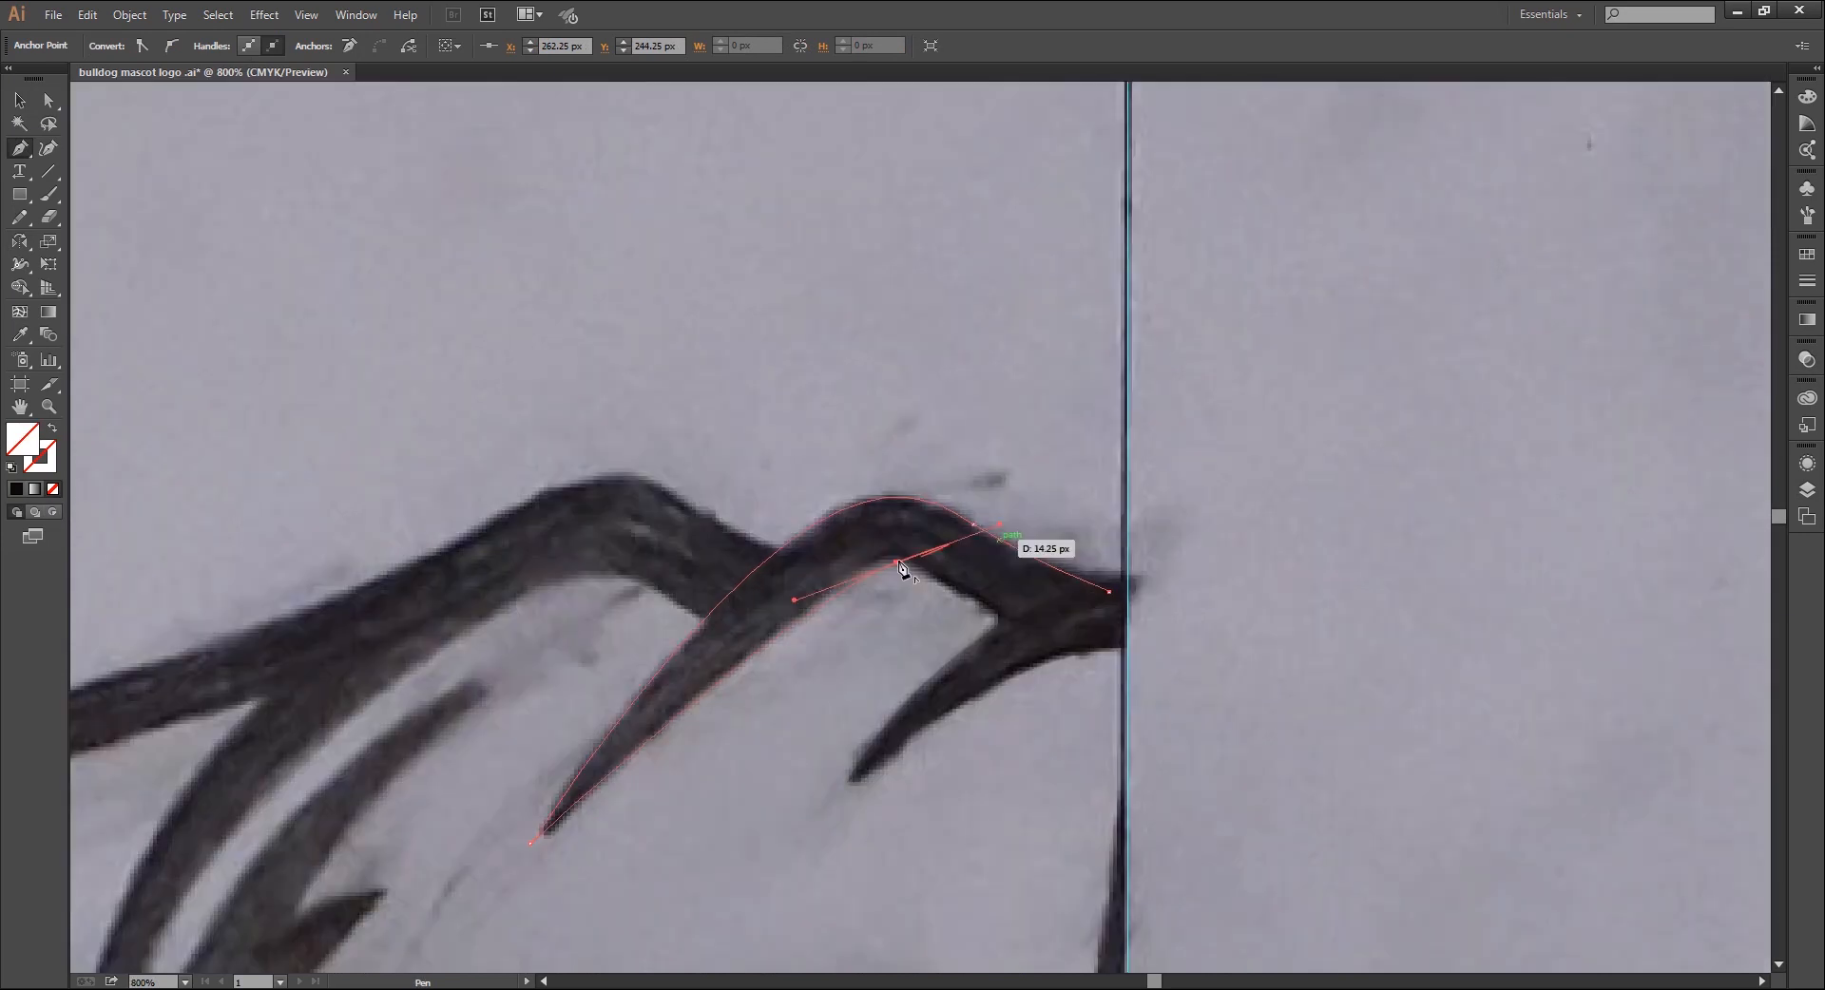
pyautogui.click(896, 563)
pyautogui.moveTo(1017, 641); pyautogui.dragTo(1067, 692)
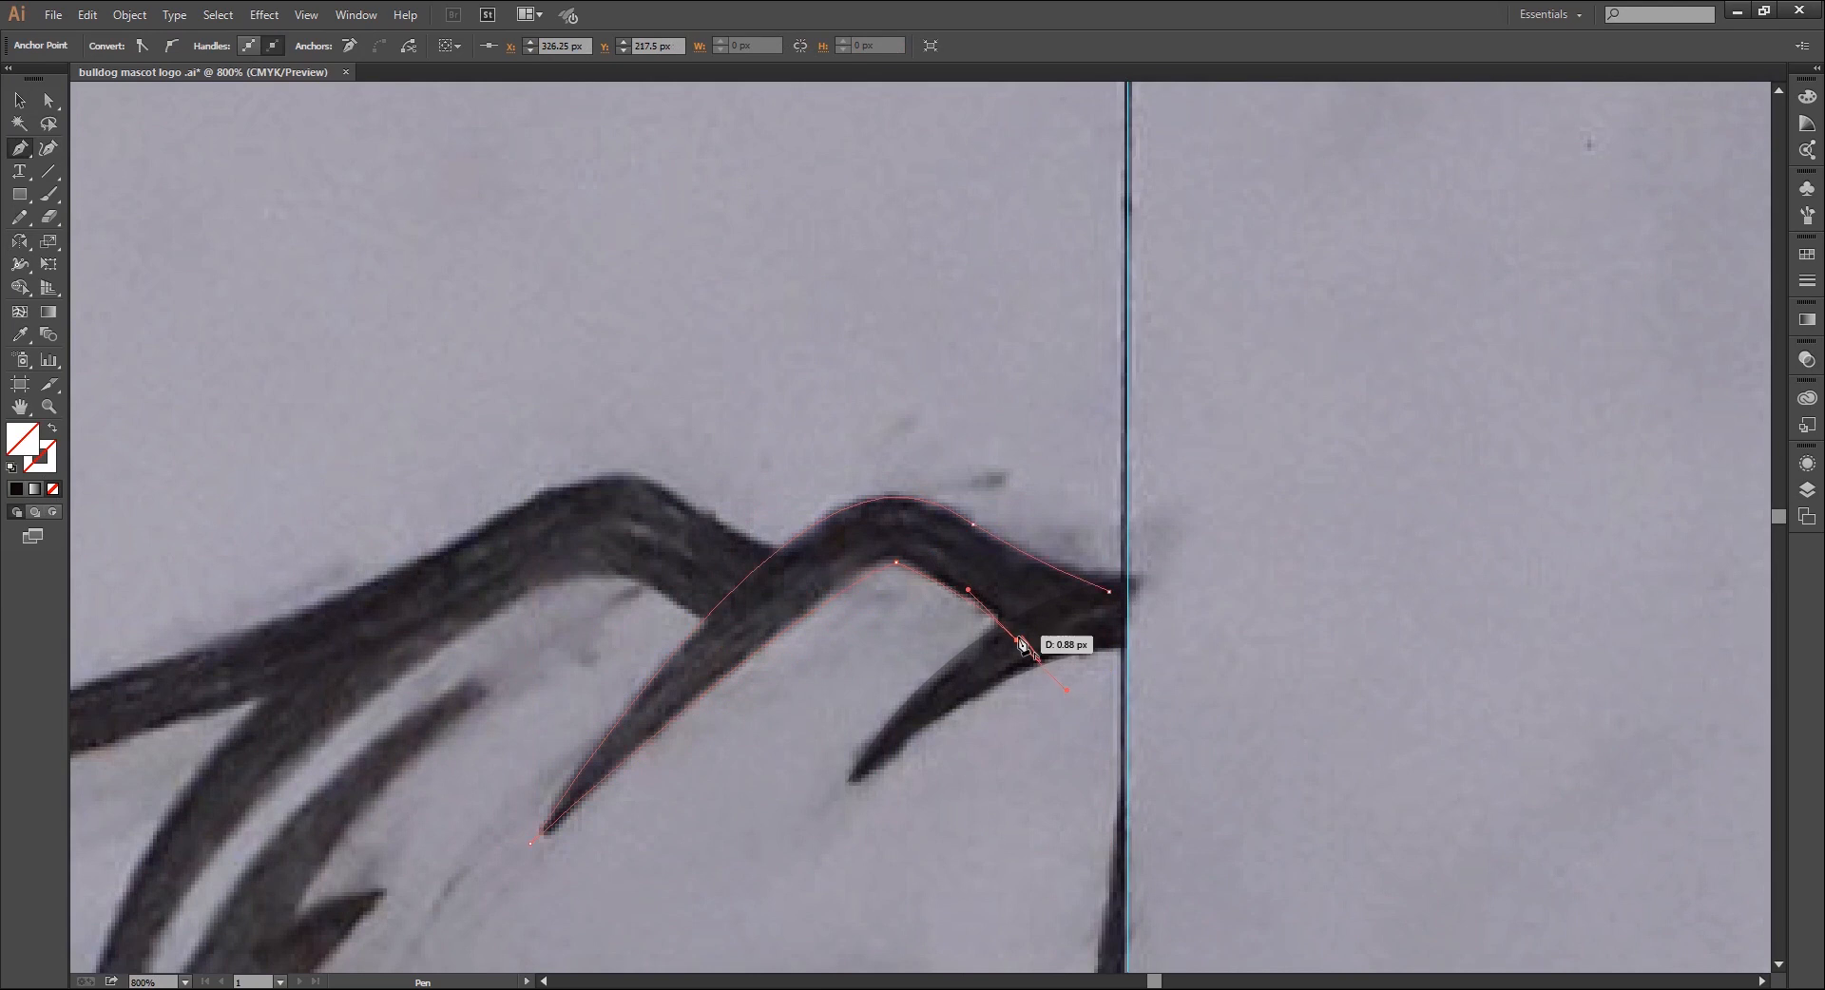
pyautogui.click(1017, 641)
pyautogui.click(1108, 591)
# Round the corner at the peak of the second head stroke's inner edge
pyautogui.press('a')
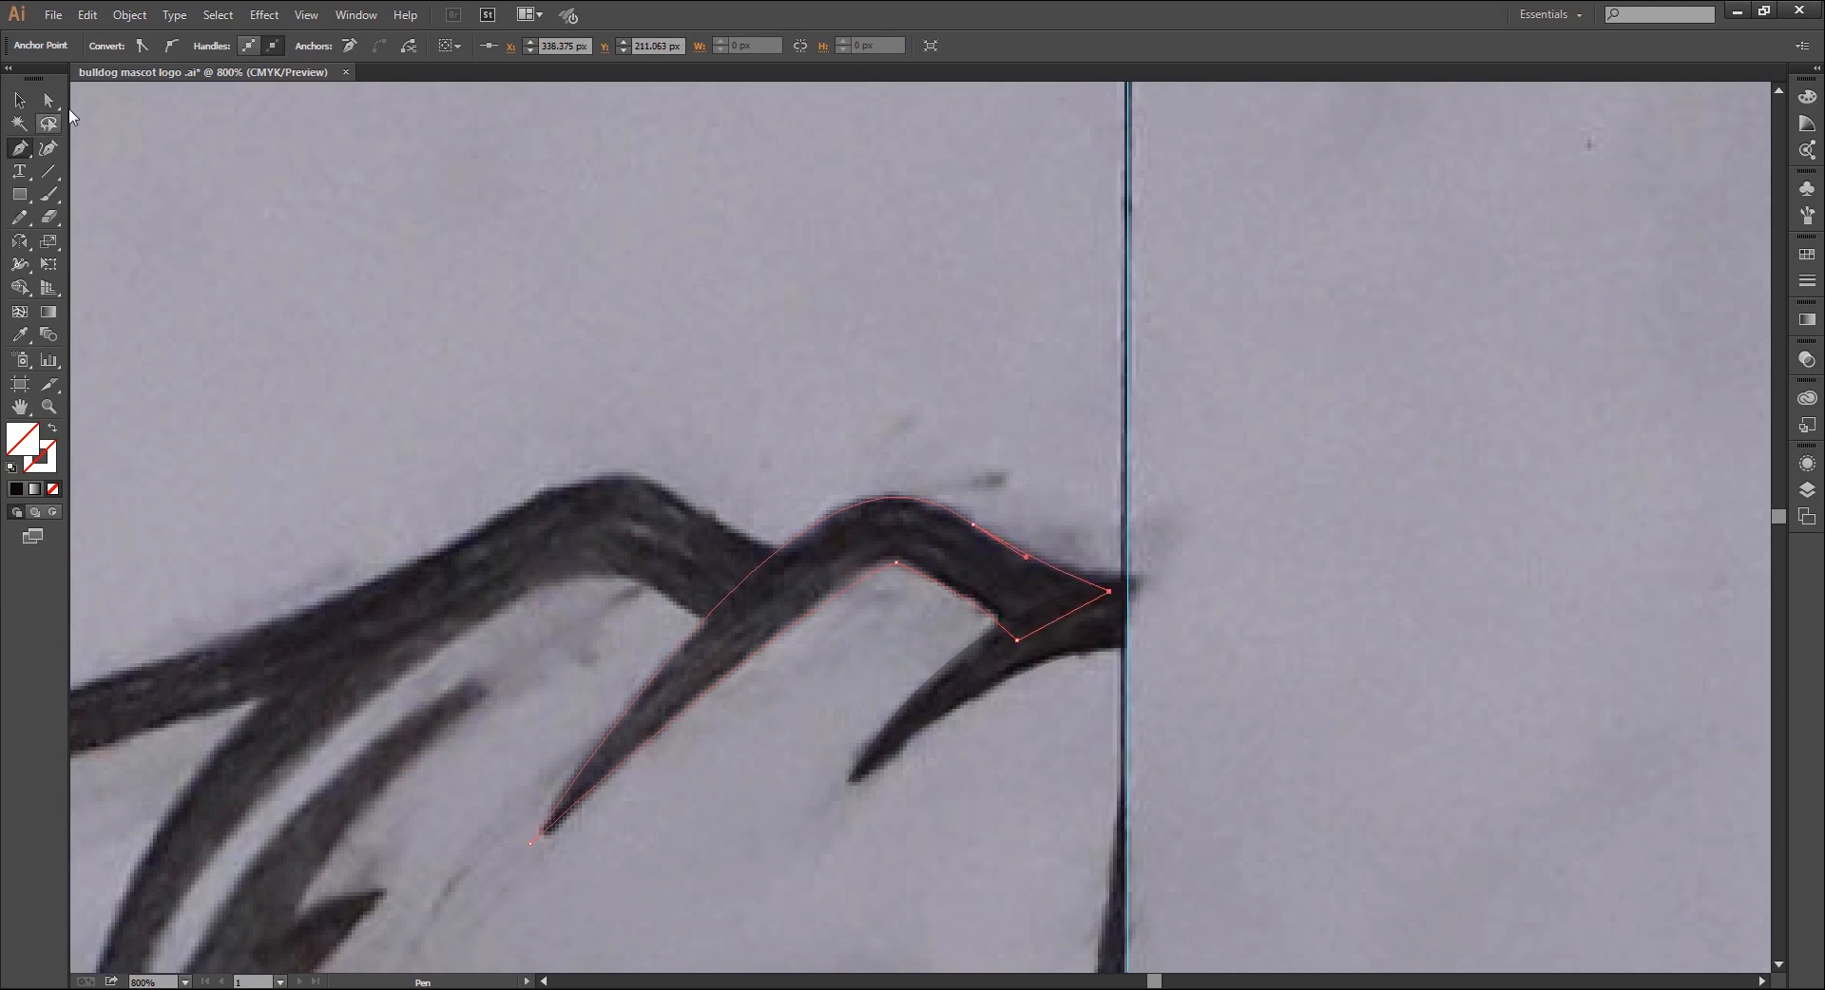
pyautogui.click(915, 483)
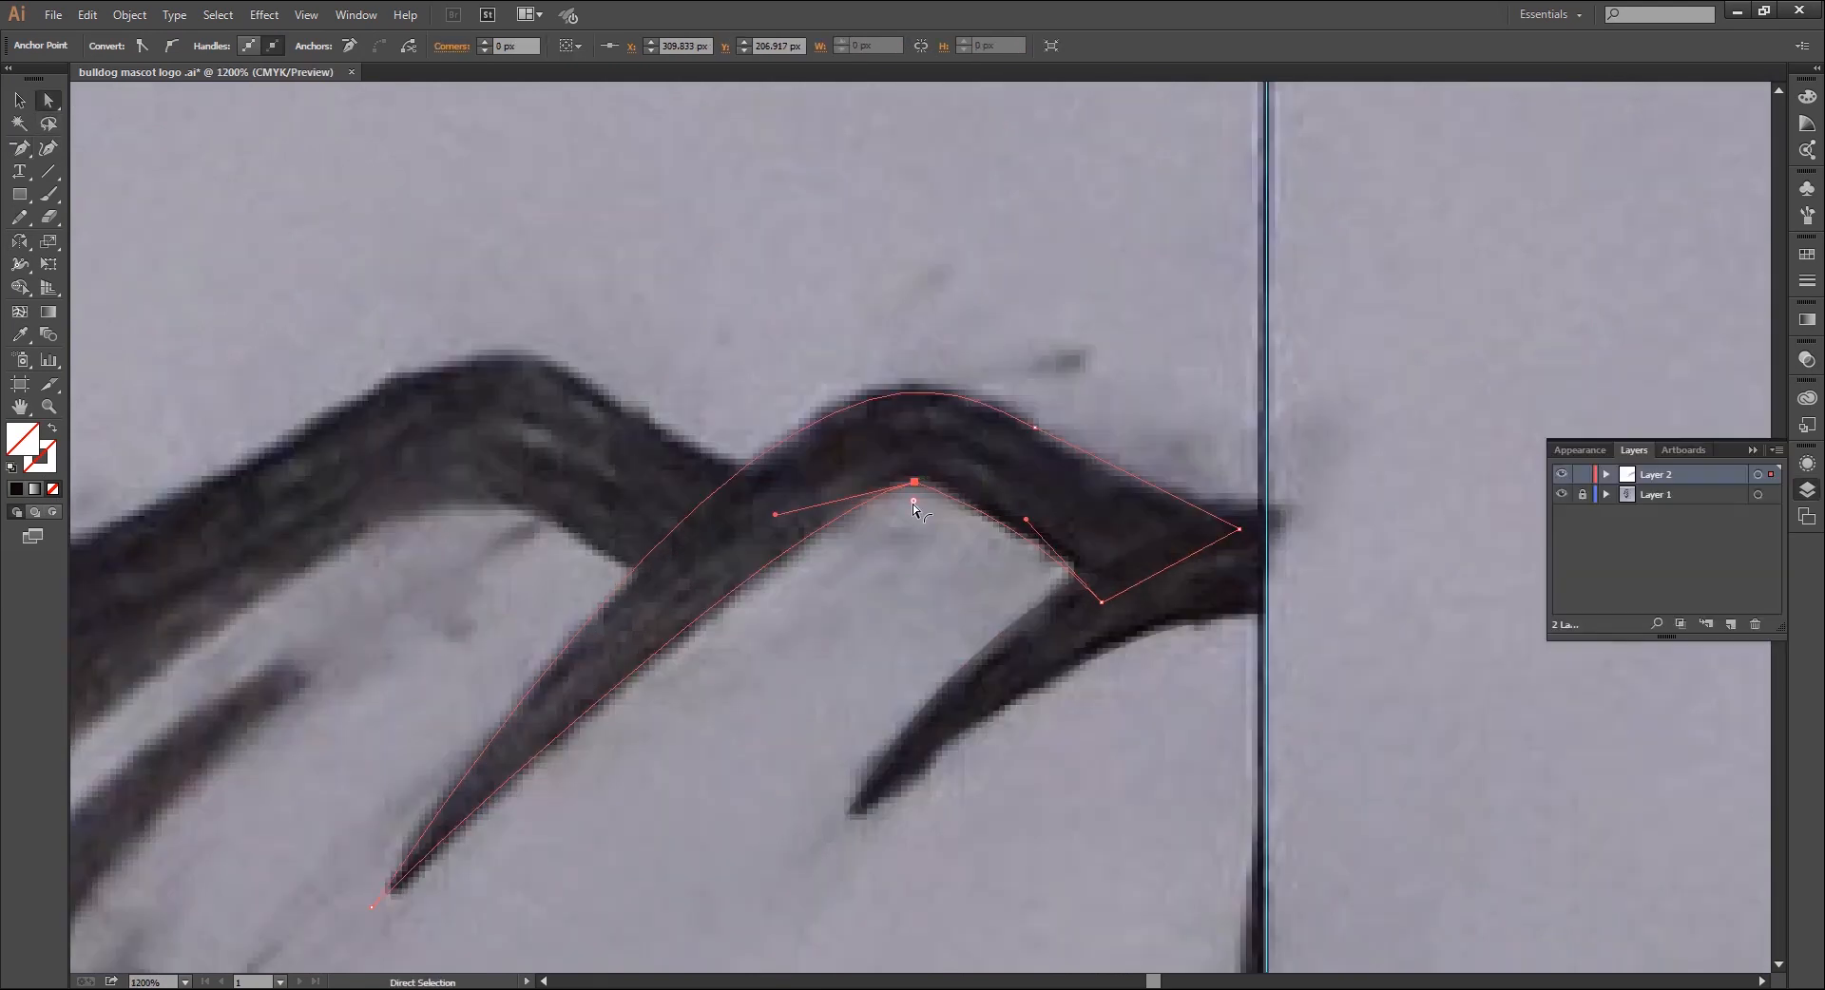
pyautogui.moveTo(912, 505); pyautogui.dragTo(914, 557)
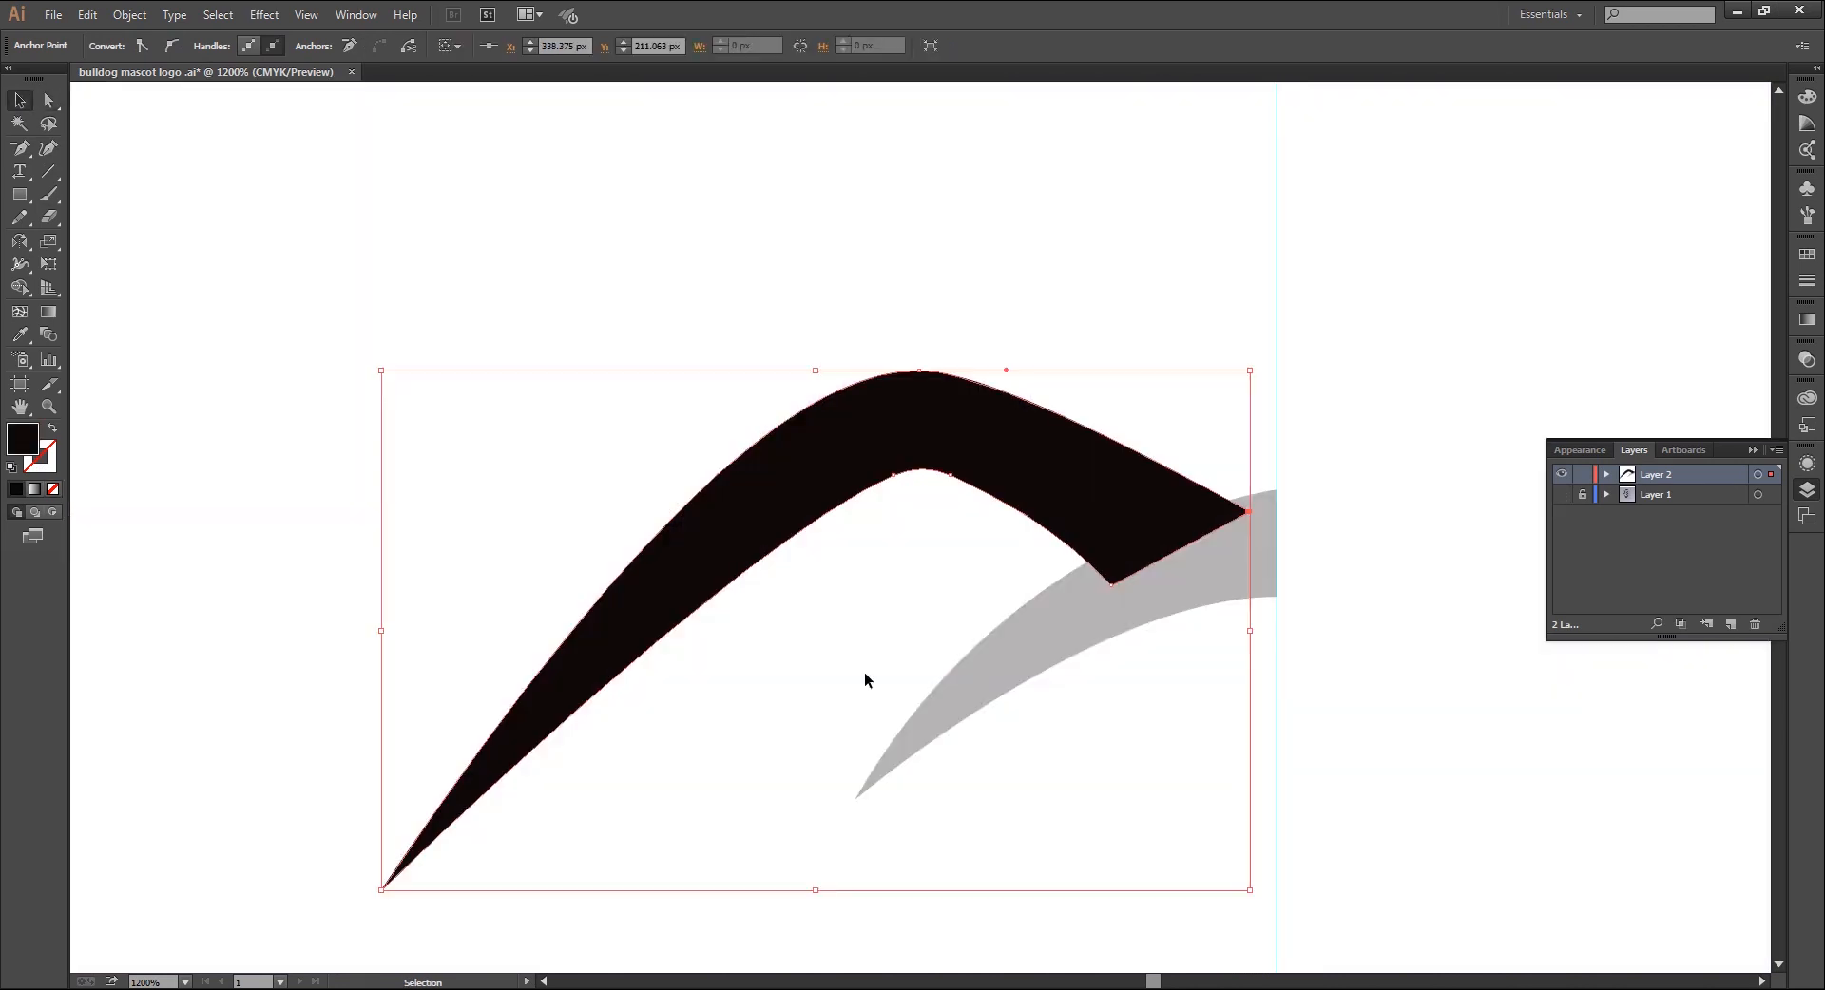
# Show the sketch layer again and lower the second head stroke's opacity to 16%
pyautogui.hotkey('ctrl', '-')
pyautogui.hotkey('ctrl', '-')
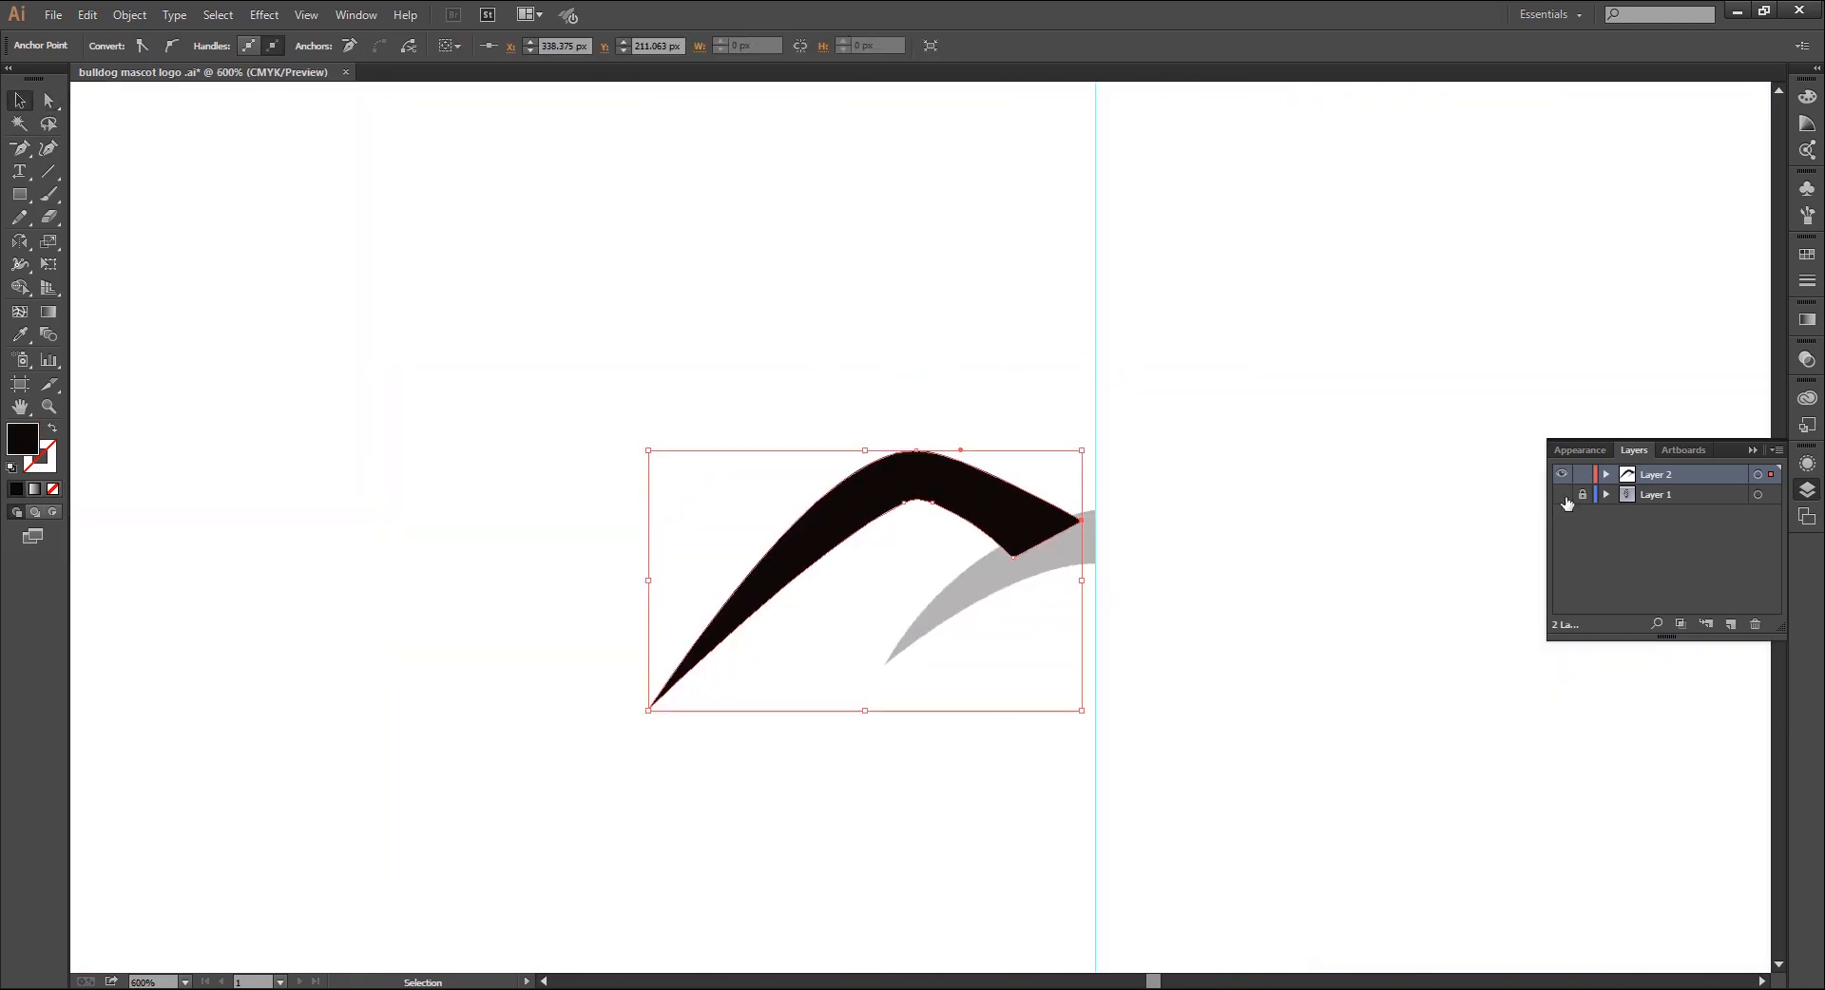
pyautogui.click(1561, 494)
pyautogui.click(1806, 359)
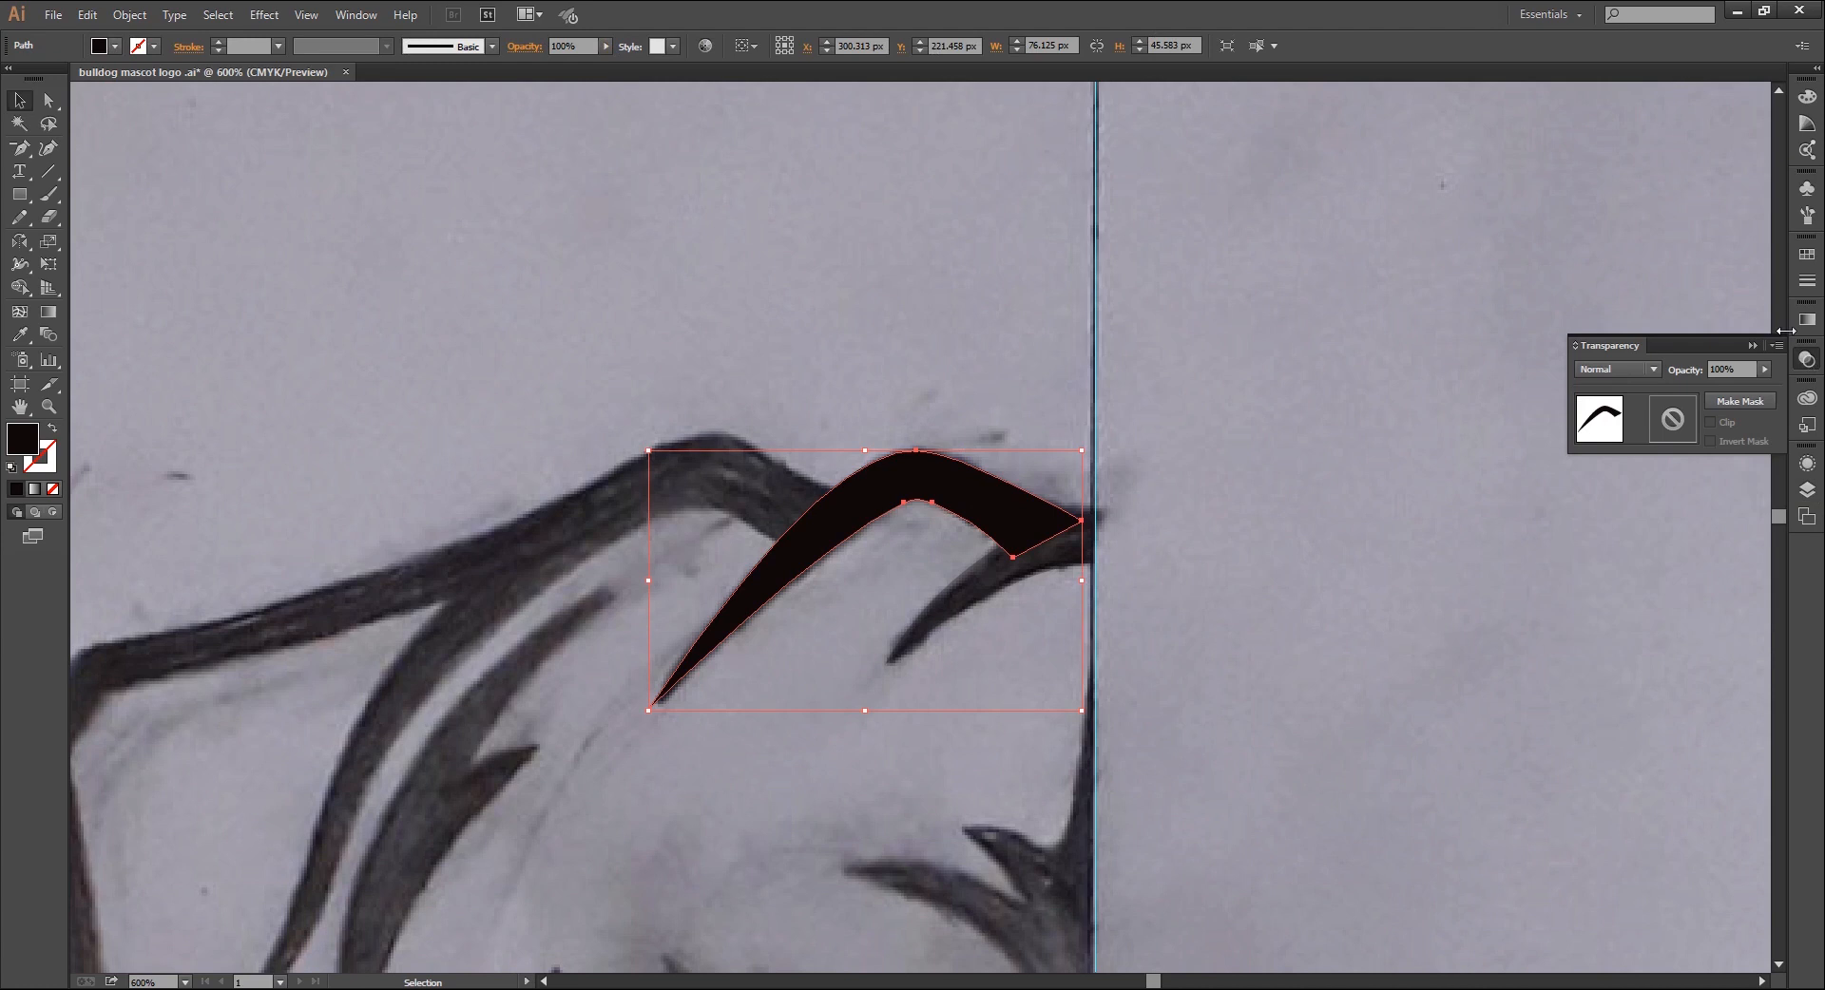
pyautogui.moveTo(1763, 369); pyautogui.dragTo(1698, 390)
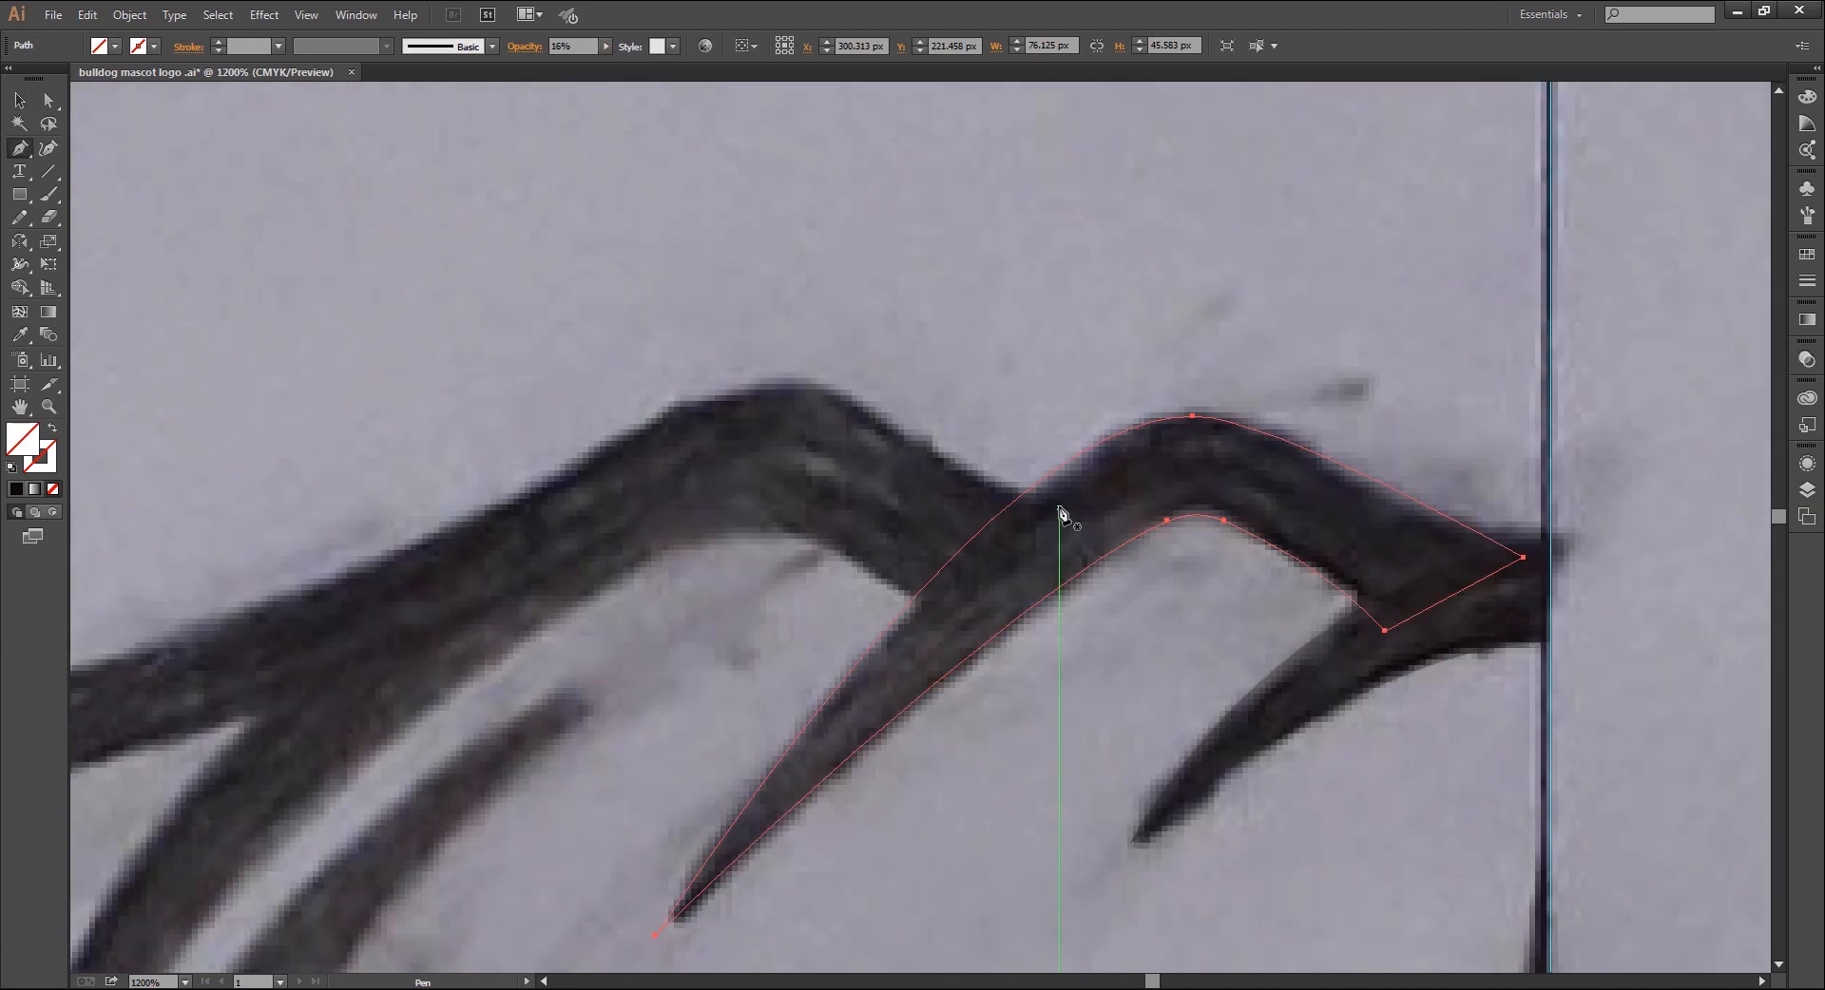
# Trace the outer edge of the long curved stroke from the notch beside the second stroke, over the hump and down to its tip inside the ear
pyautogui.click(1060, 509)
pyautogui.moveTo(885, 420); pyautogui.dragTo(808, 374)
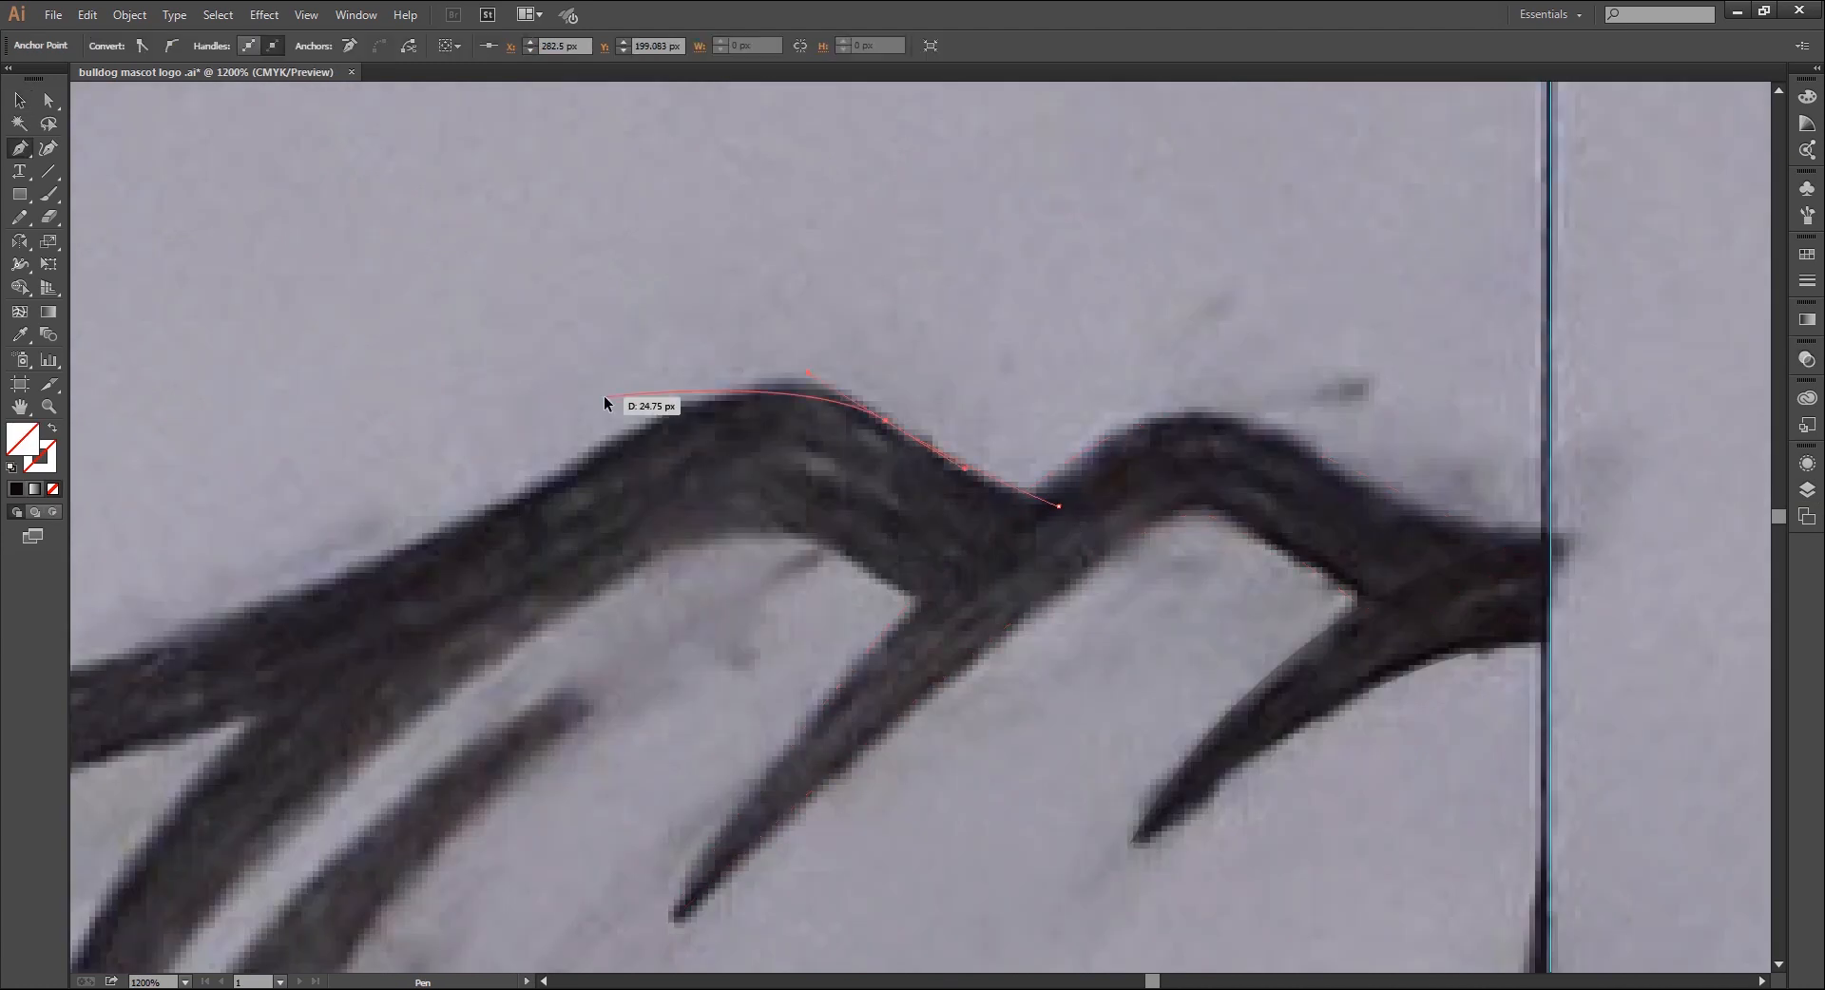
pyautogui.hotkey('ctrl', '-')
pyautogui.hotkey('ctrl', '-')
pyautogui.moveTo(625, 591); pyautogui.dragTo(682, 494)
pyautogui.moveTo(672, 609); pyautogui.dragTo(725, 594)
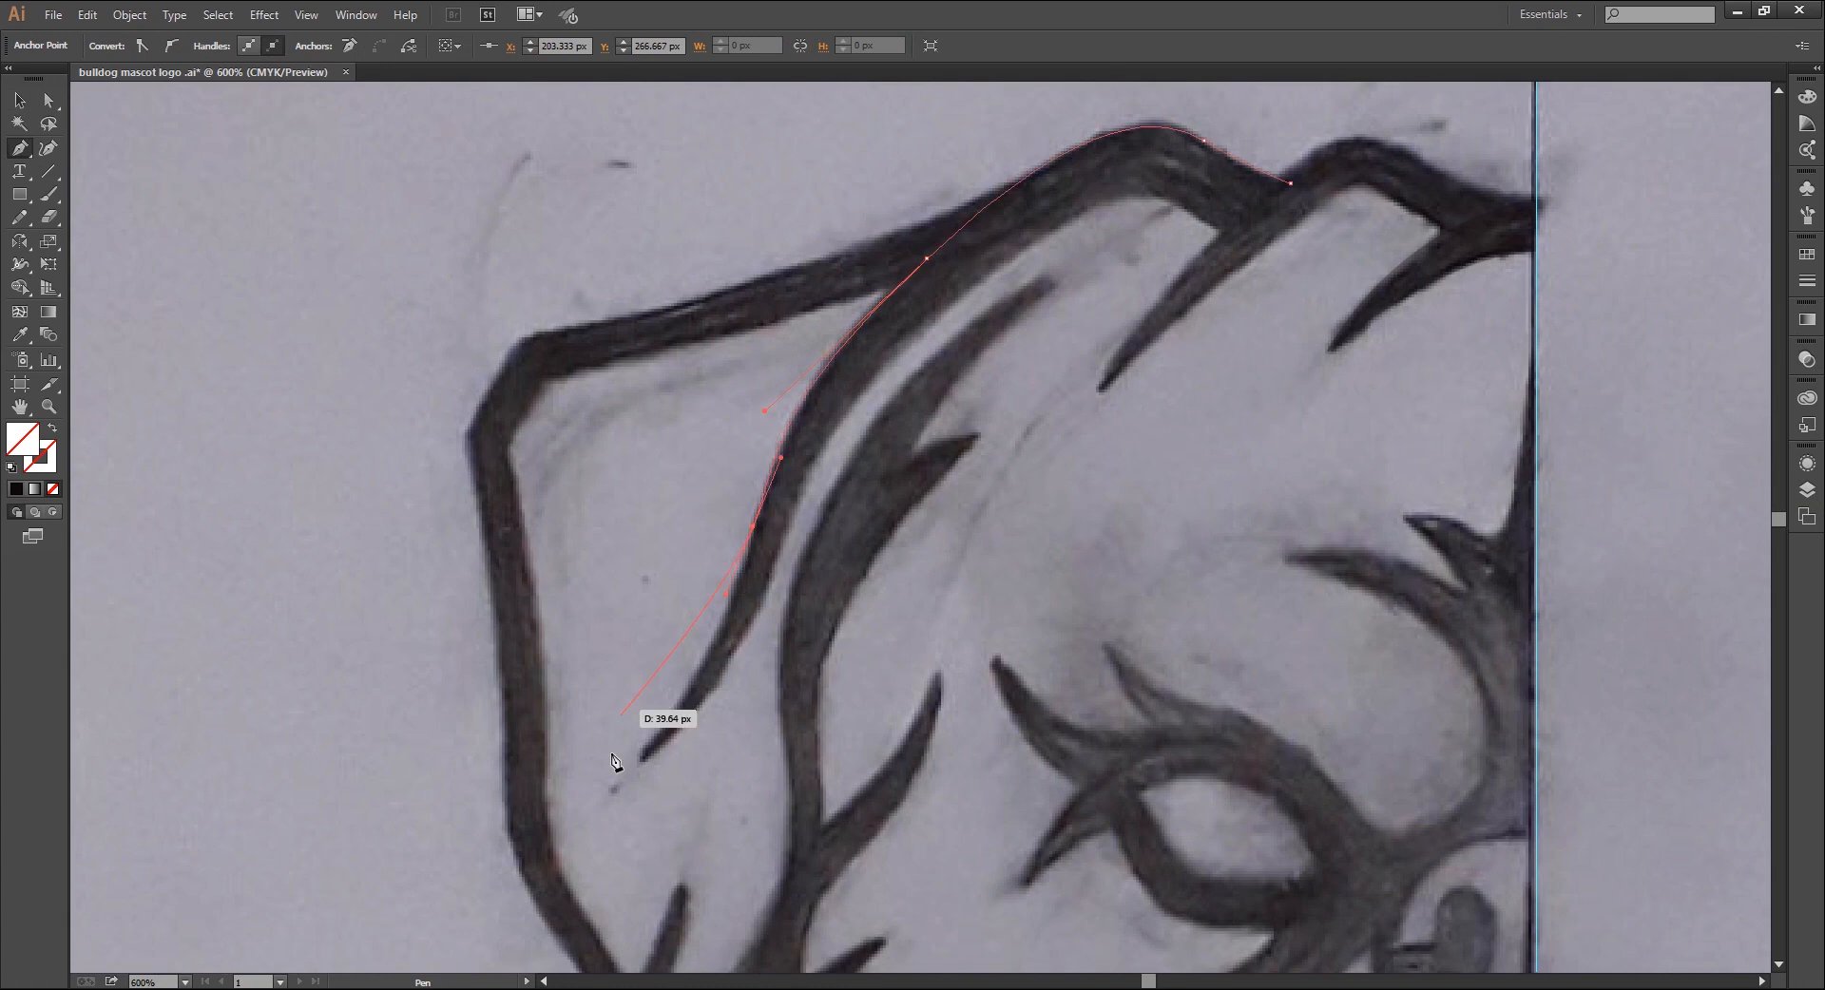
pyautogui.moveTo(619, 758); pyautogui.dragTo(724, 664)
pyautogui.click(860, 431)
pyautogui.moveTo(790, 557); pyautogui.dragTo(832, 486)
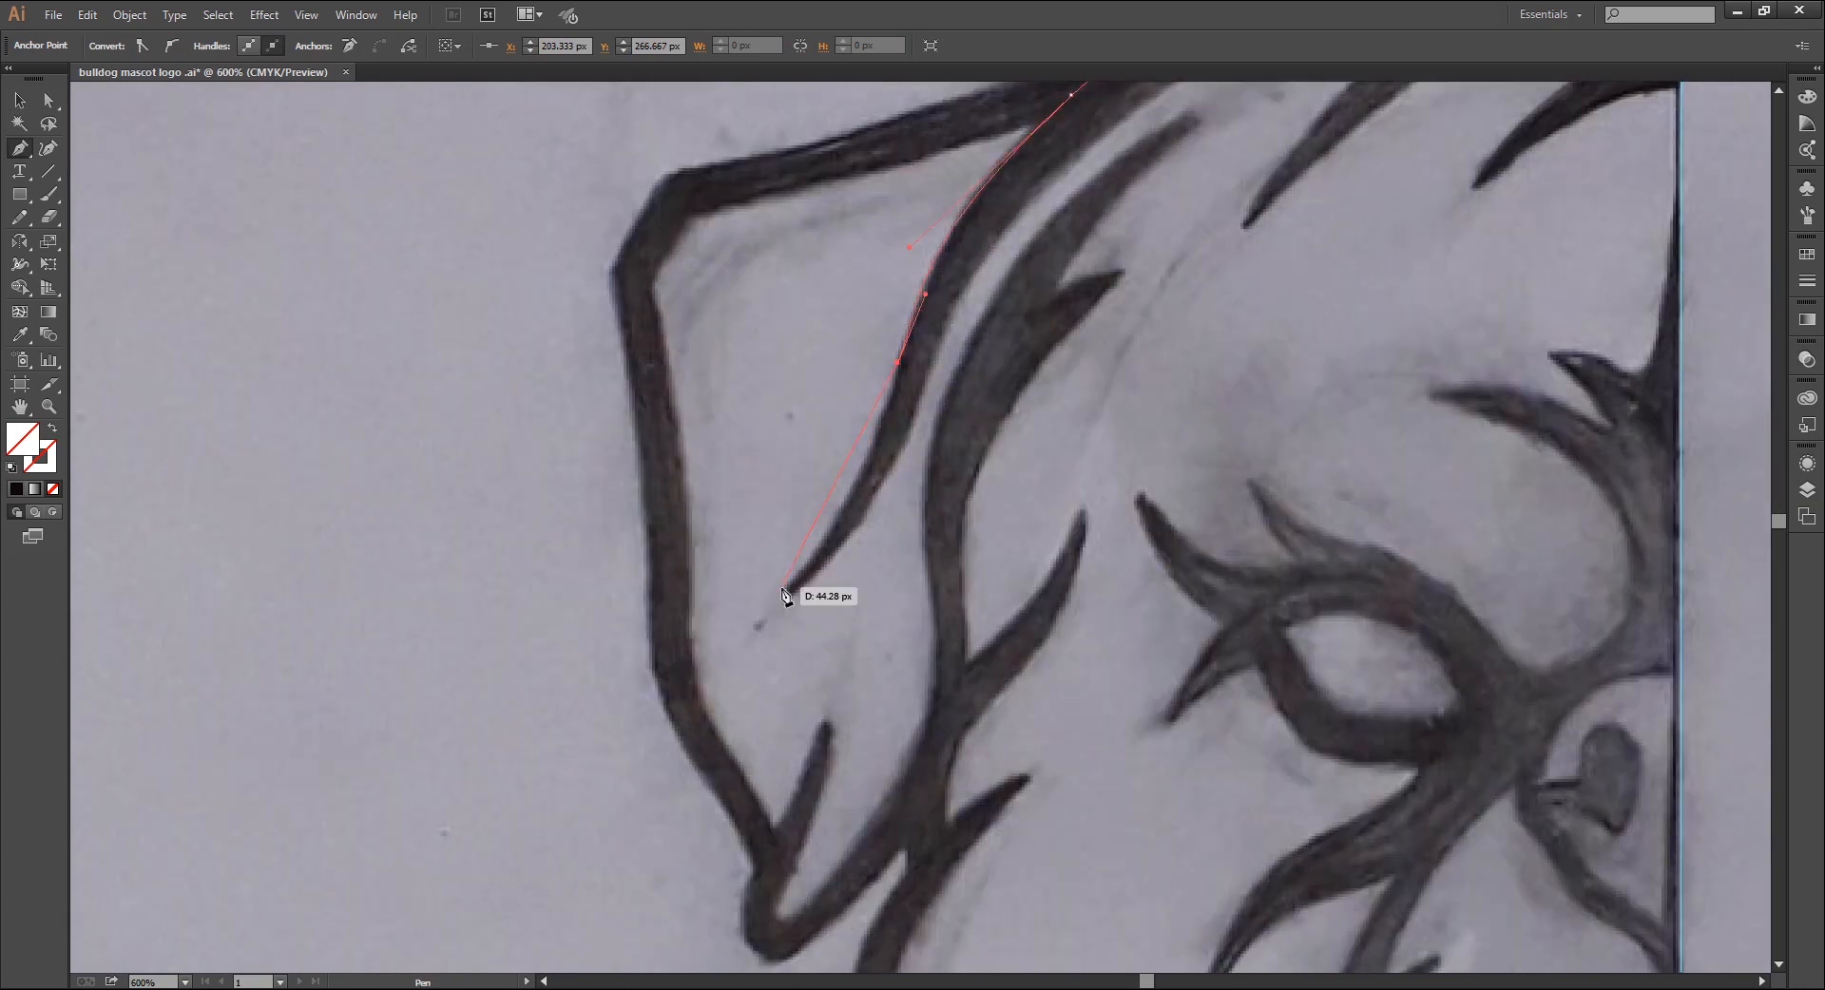
pyautogui.moveTo(784, 589); pyautogui.dragTo(723, 656)
pyautogui.click(784, 589)
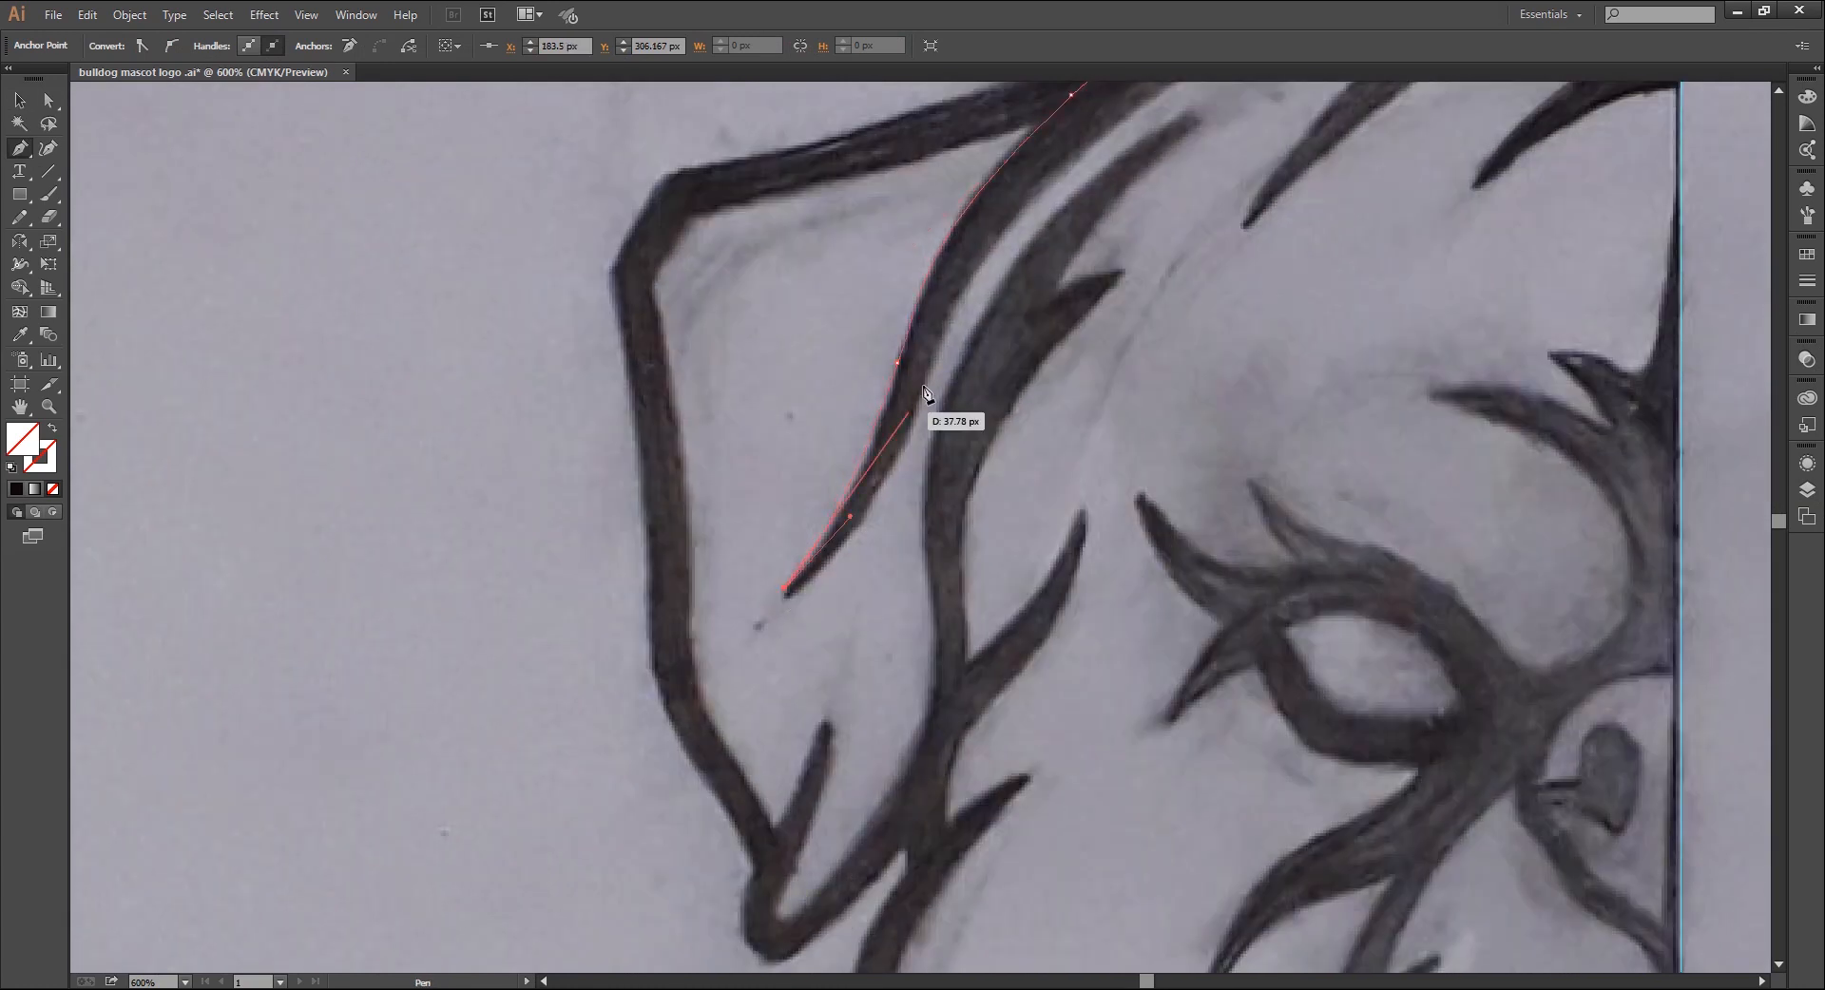
# Trace the inner edge of the long curved stroke from its tip back up to the second head stroke
pyautogui.moveTo(934, 369); pyautogui.dragTo(753, 468)
pyautogui.click(639, 683)
pyautogui.moveTo(943, 358); pyautogui.dragTo(1183, 250)
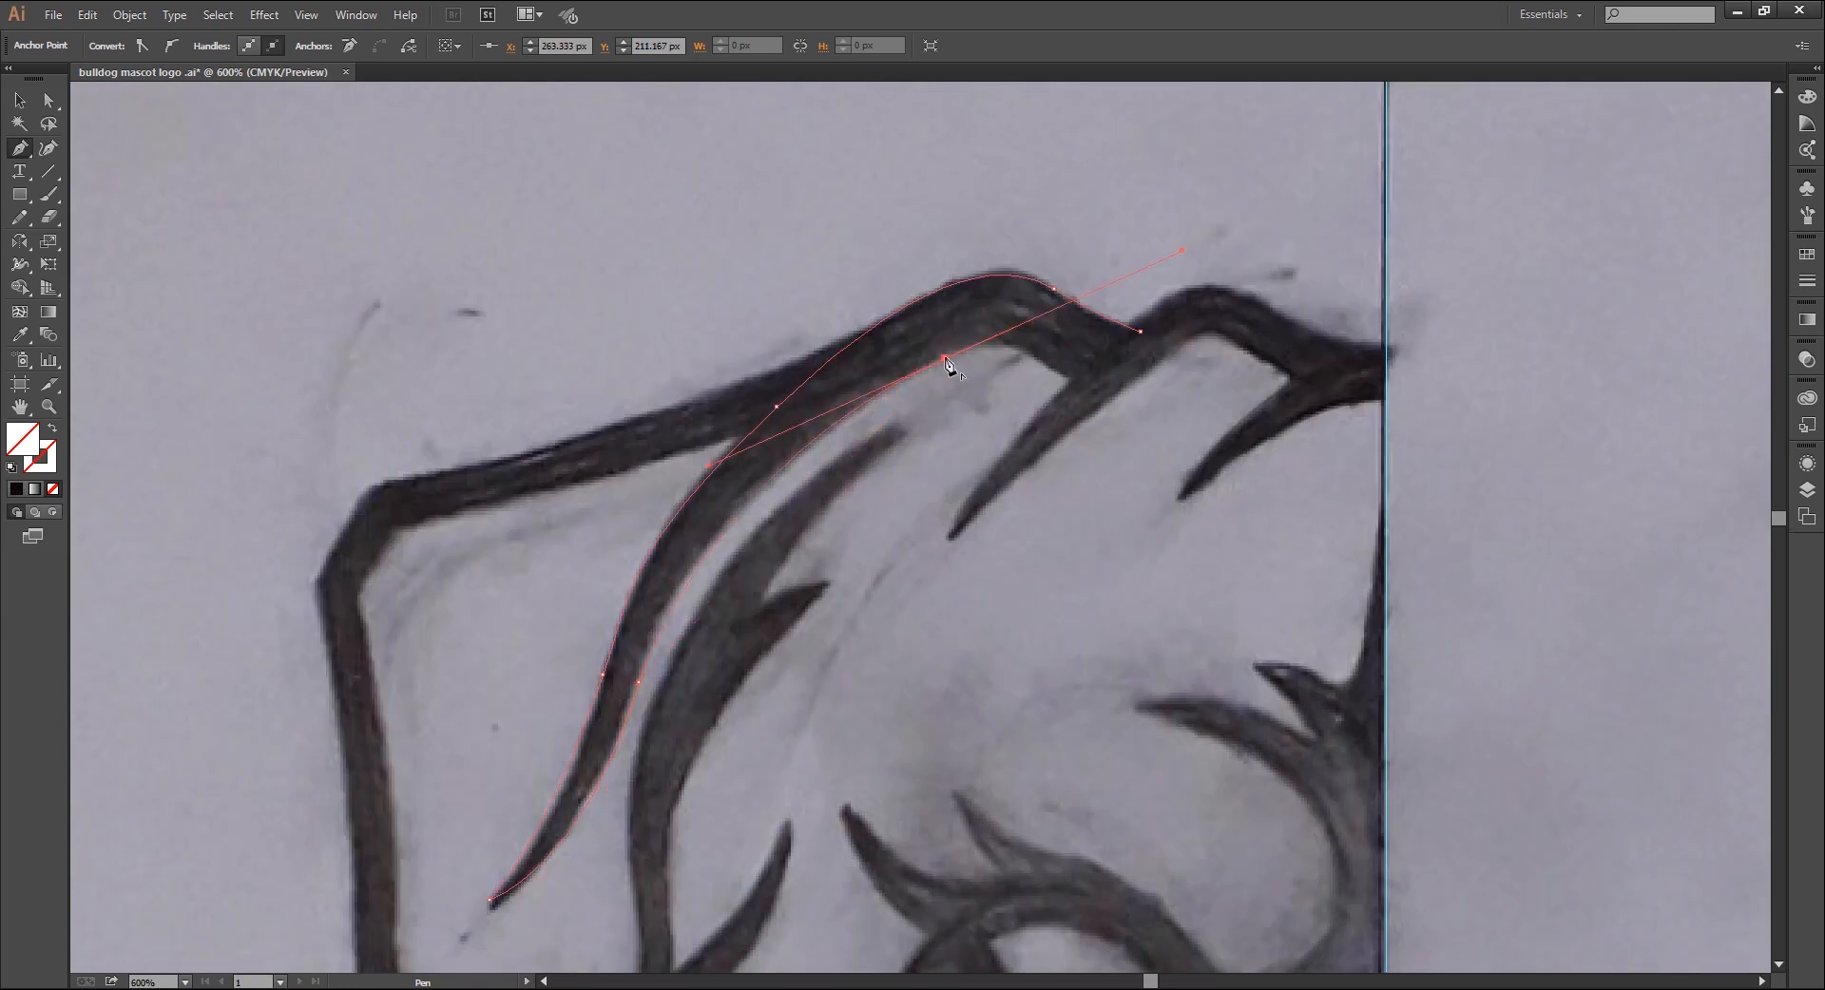
pyautogui.click(944, 358)
pyautogui.moveTo(1084, 397); pyautogui.dragTo(1158, 475)
pyautogui.click(1084, 397)
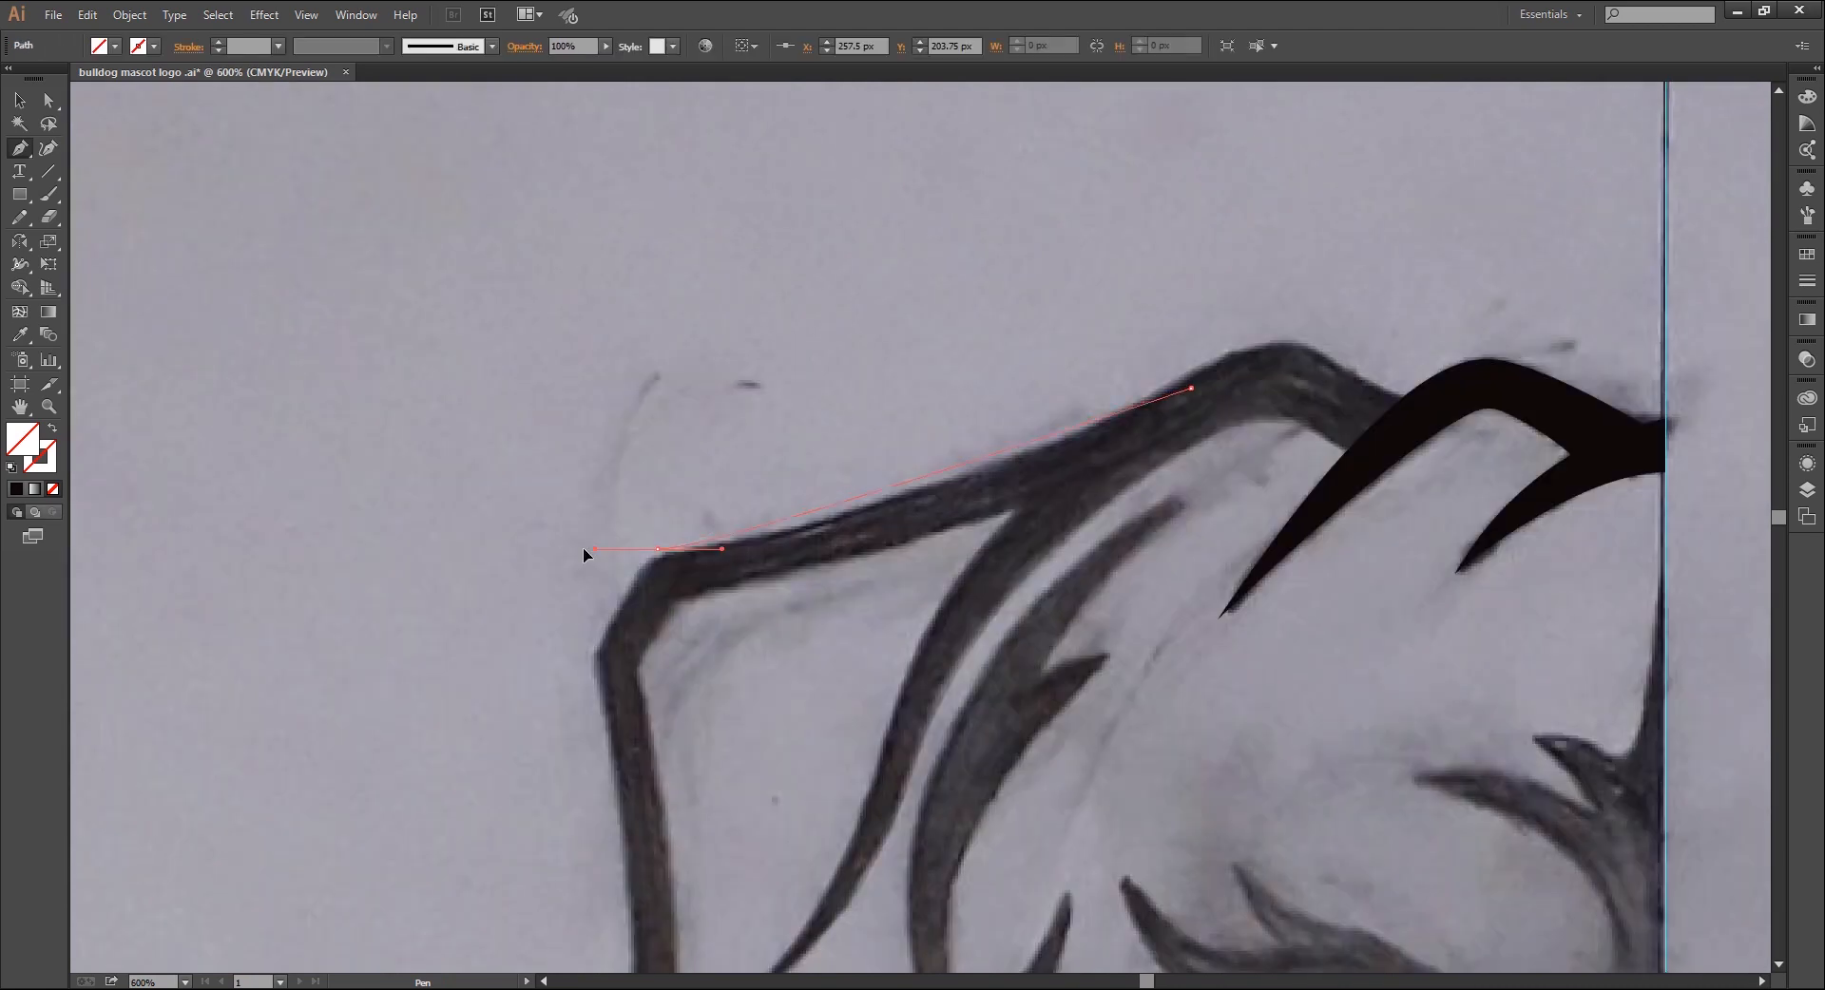
# Trace the ear's outer edge from the head stroke around the folded corner and down to the ear's lower tip
pyautogui.click(504, 569)
pyautogui.click(653, 552)
pyautogui.click(596, 653)
pyautogui.moveTo(631, 944); pyautogui.dragTo(692, 697)
pyautogui.moveTo(728, 807); pyautogui.dragTo(779, 763)
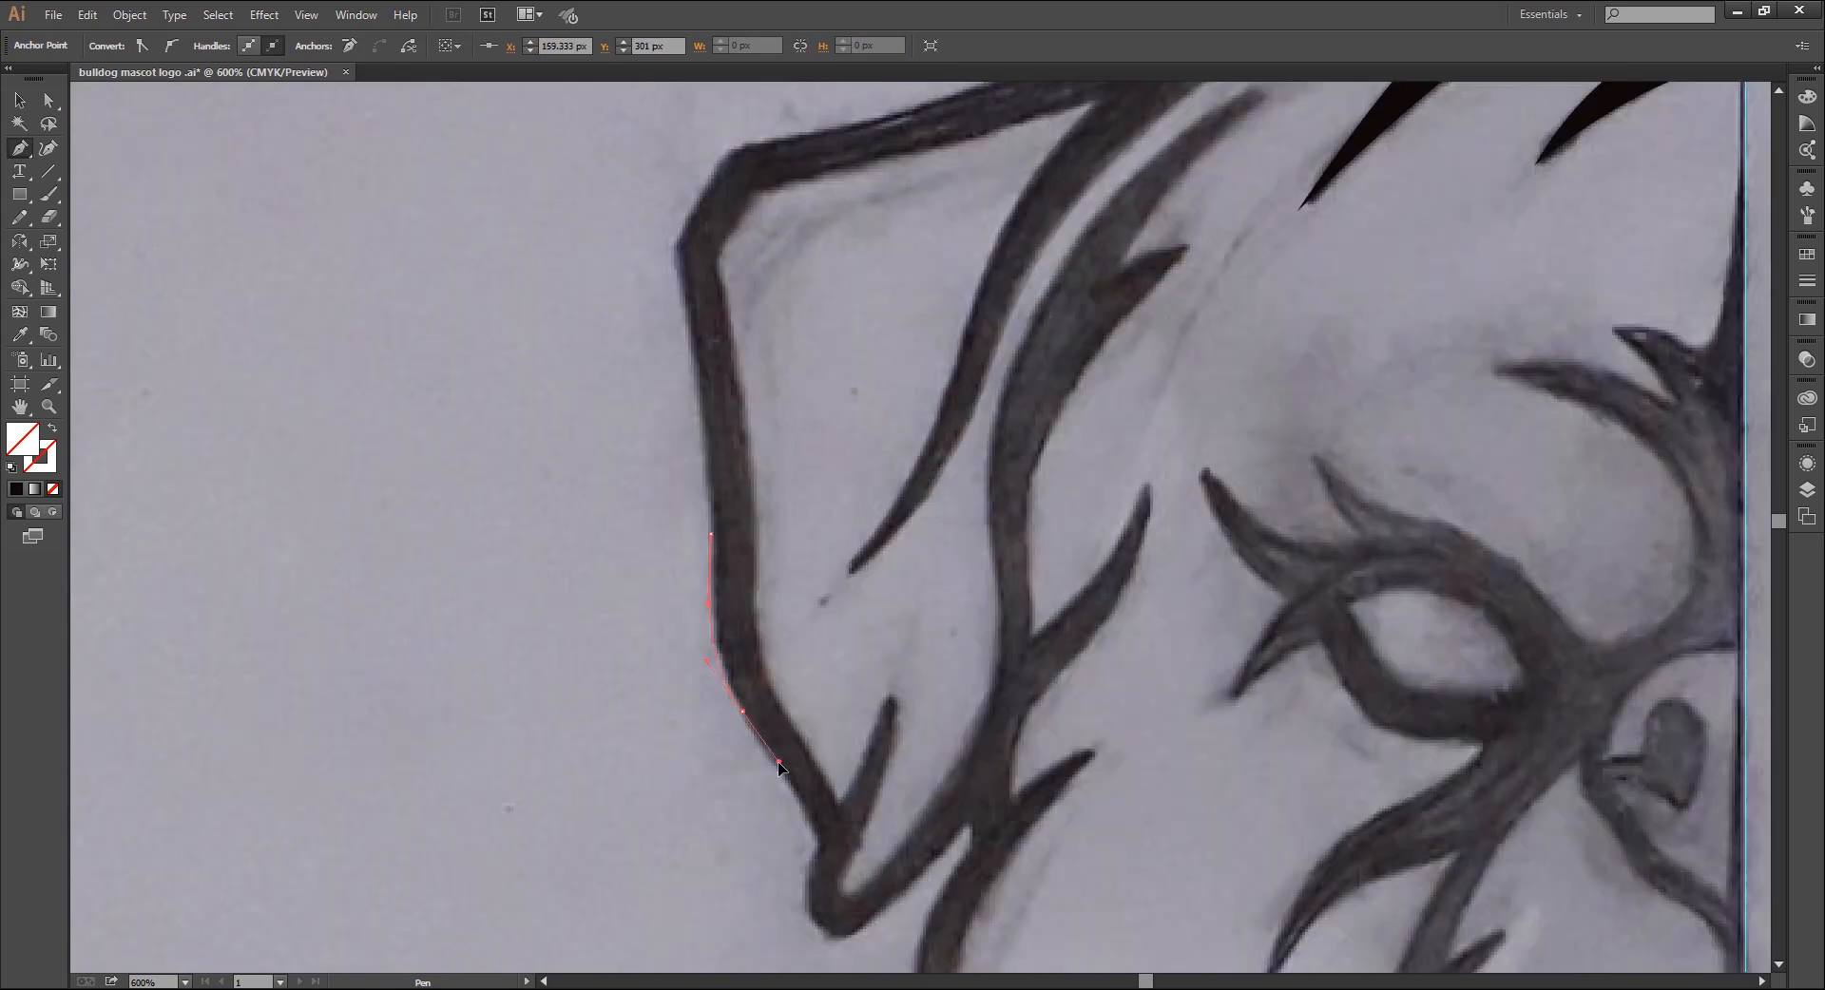
pyautogui.moveTo(825, 859); pyautogui.dragTo(833, 866)
pyautogui.click(827, 859)
# Trace the ear outline's inner edge from the lower tip back up to the head stroke and close the path
pyautogui.click(849, 820)
pyautogui.moveTo(770, 681); pyautogui.dragTo(746, 564)
pyautogui.click(769, 680)
pyautogui.moveTo(773, 686); pyautogui.dragTo(770, 783)
pyautogui.moveTo(755, 632); pyautogui.dragTo(760, 556)
pyautogui.moveTo(716, 357); pyautogui.dragTo(704, 336)
pyautogui.moveTo(709, 346); pyautogui.dragTo(721, 623)
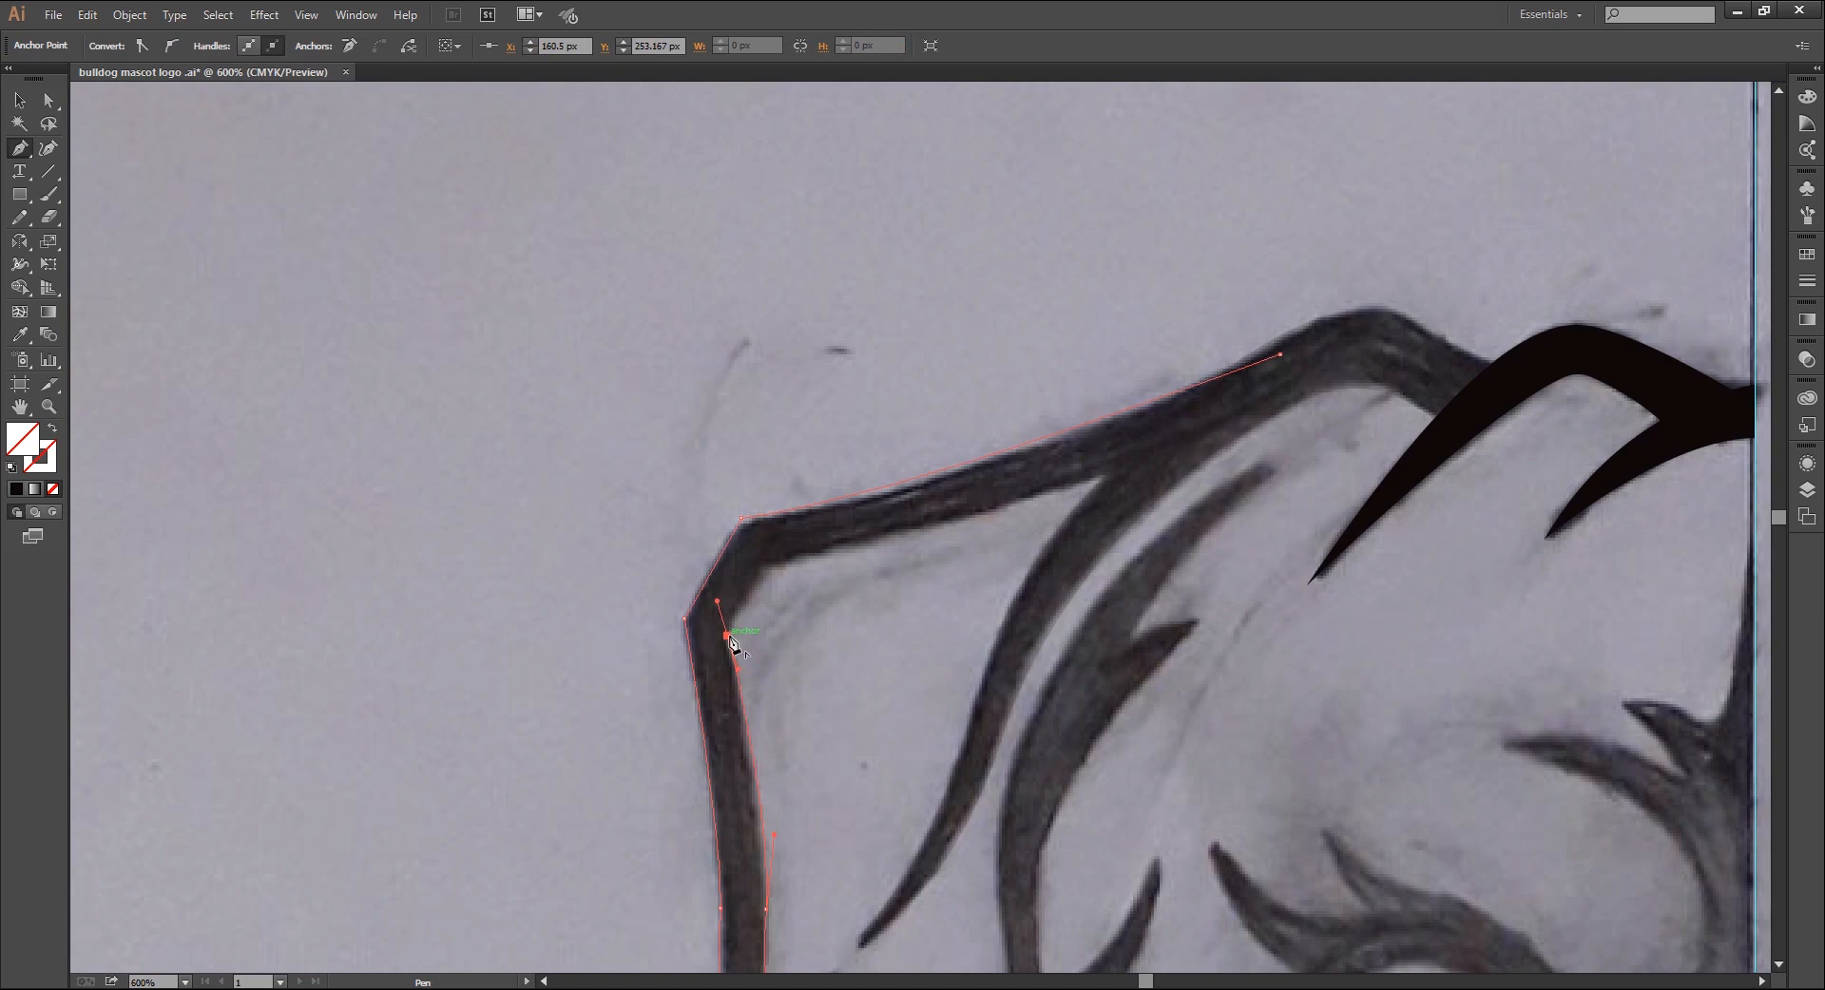
pyautogui.click(727, 635)
pyautogui.click(767, 566)
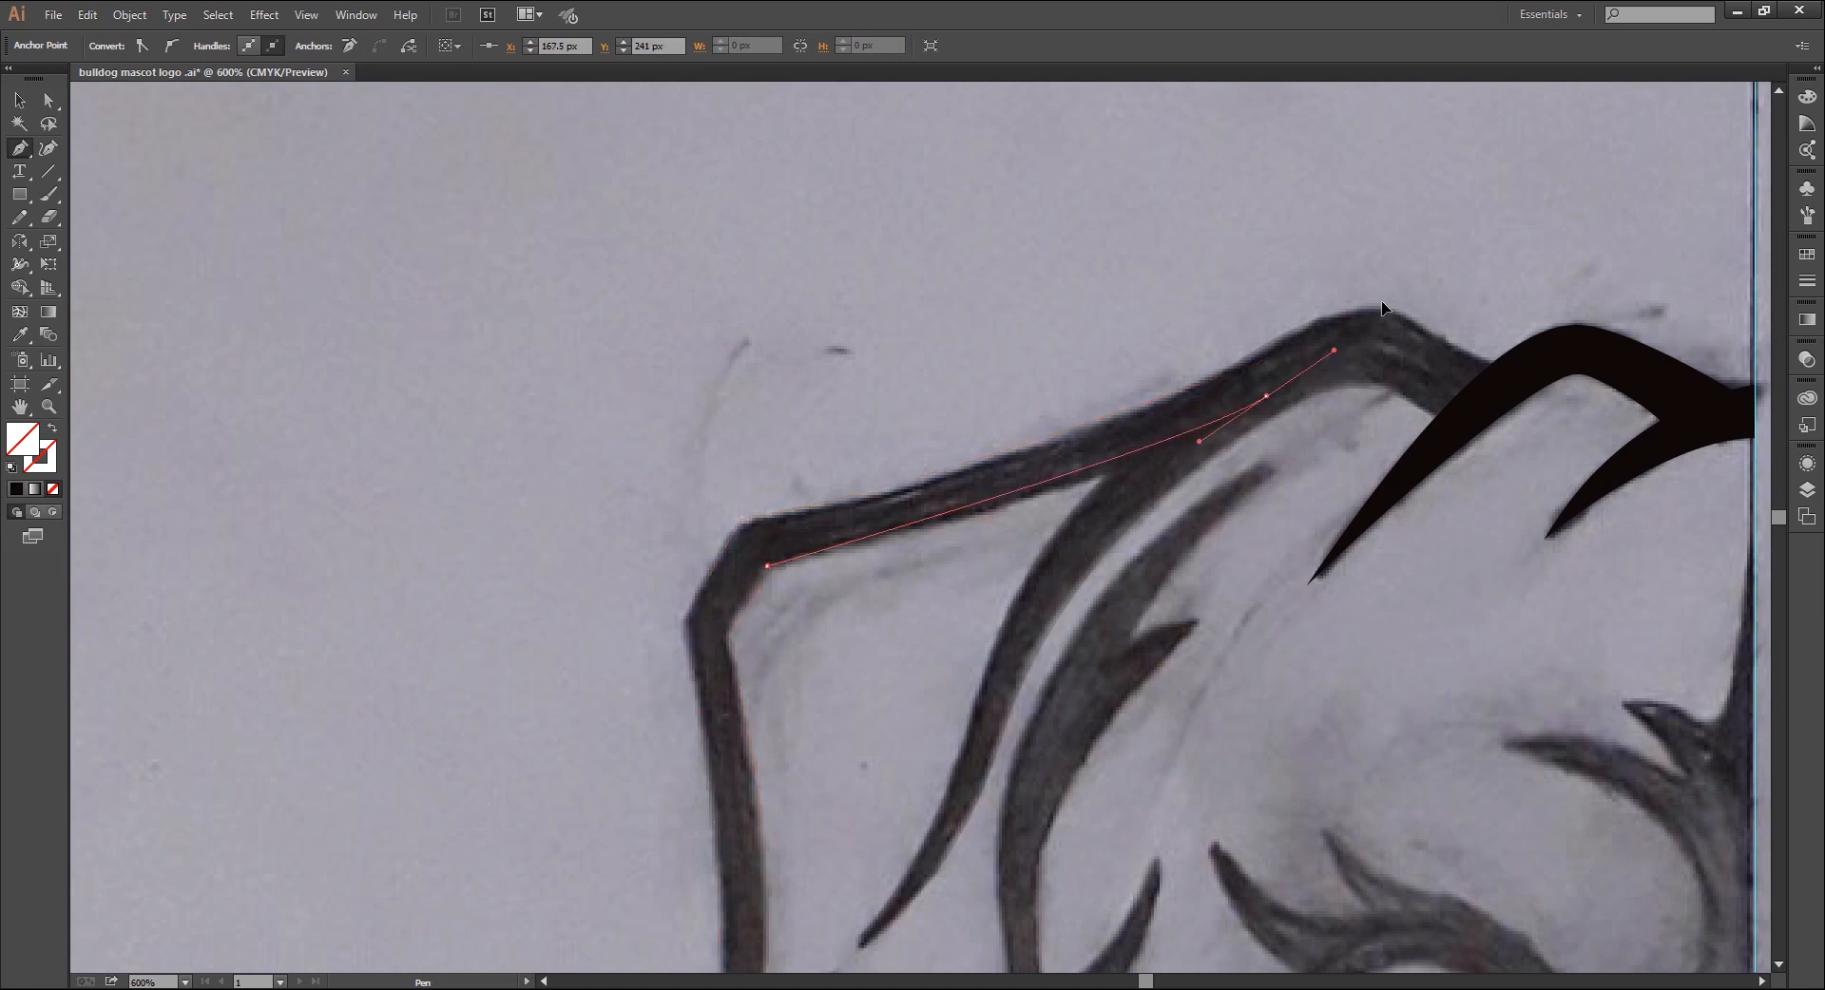
pyautogui.moveTo(1265, 395); pyautogui.dragTo(1288, 358)
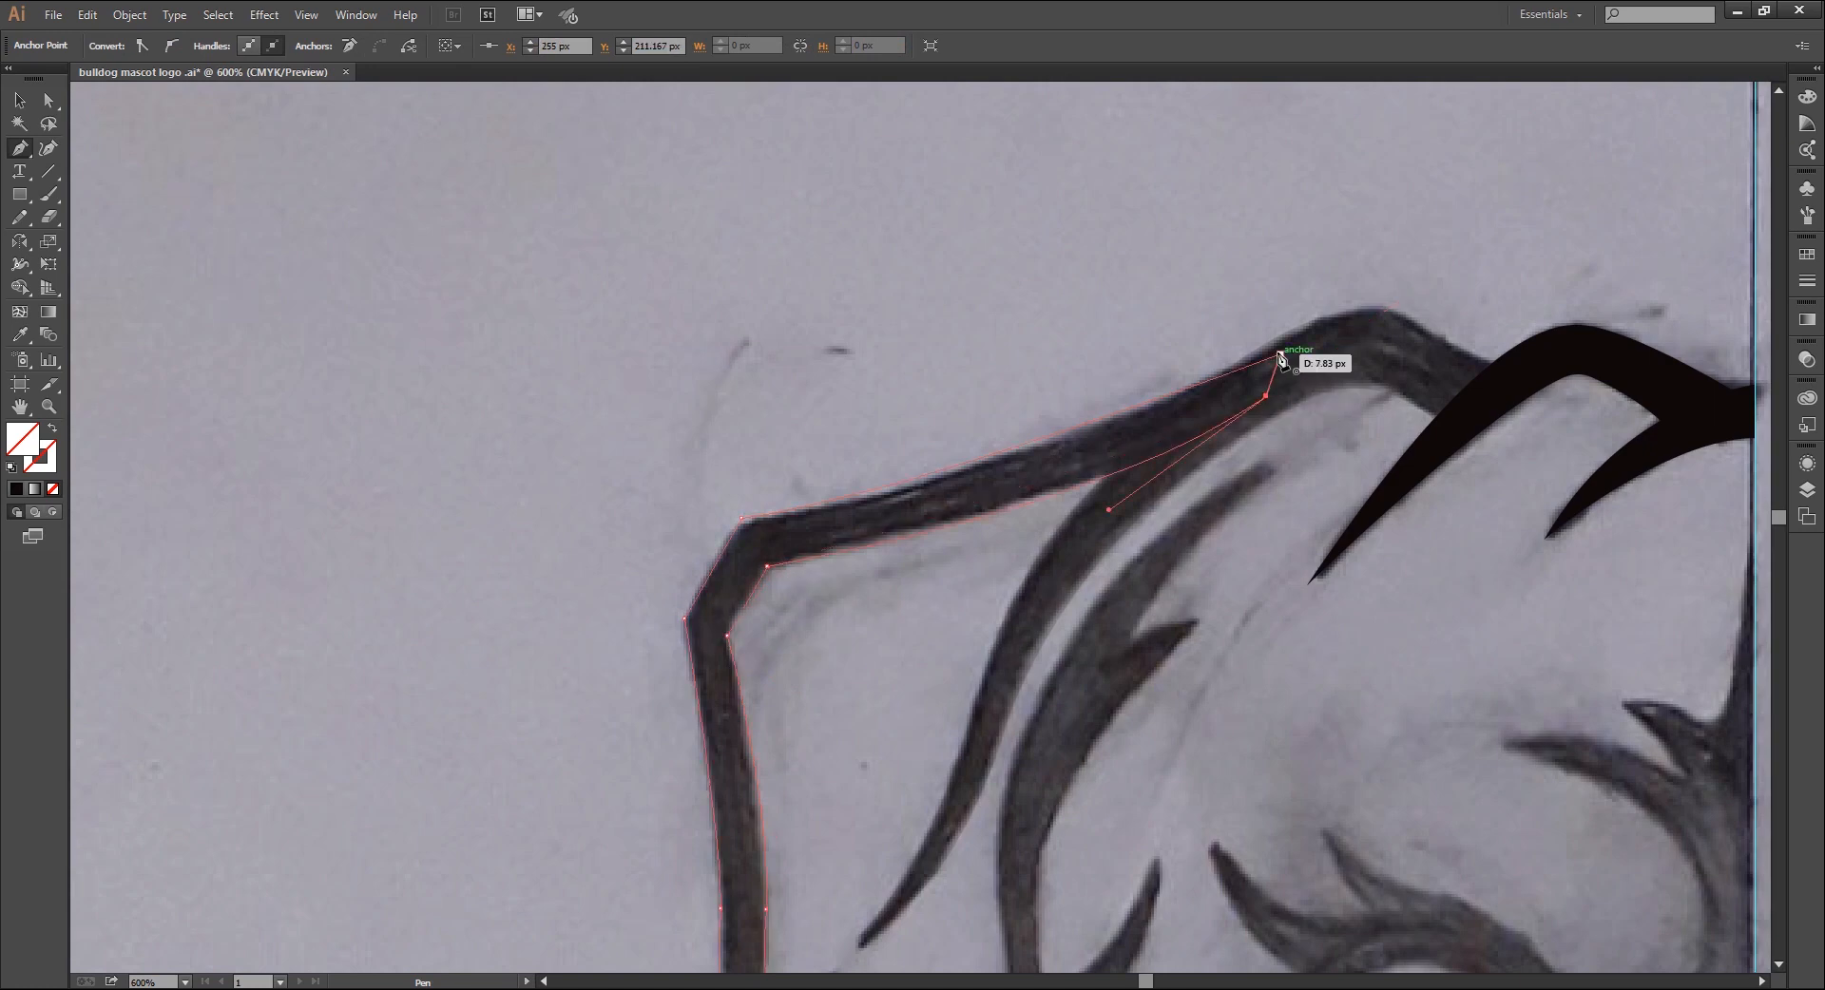
pyautogui.click(1281, 354)
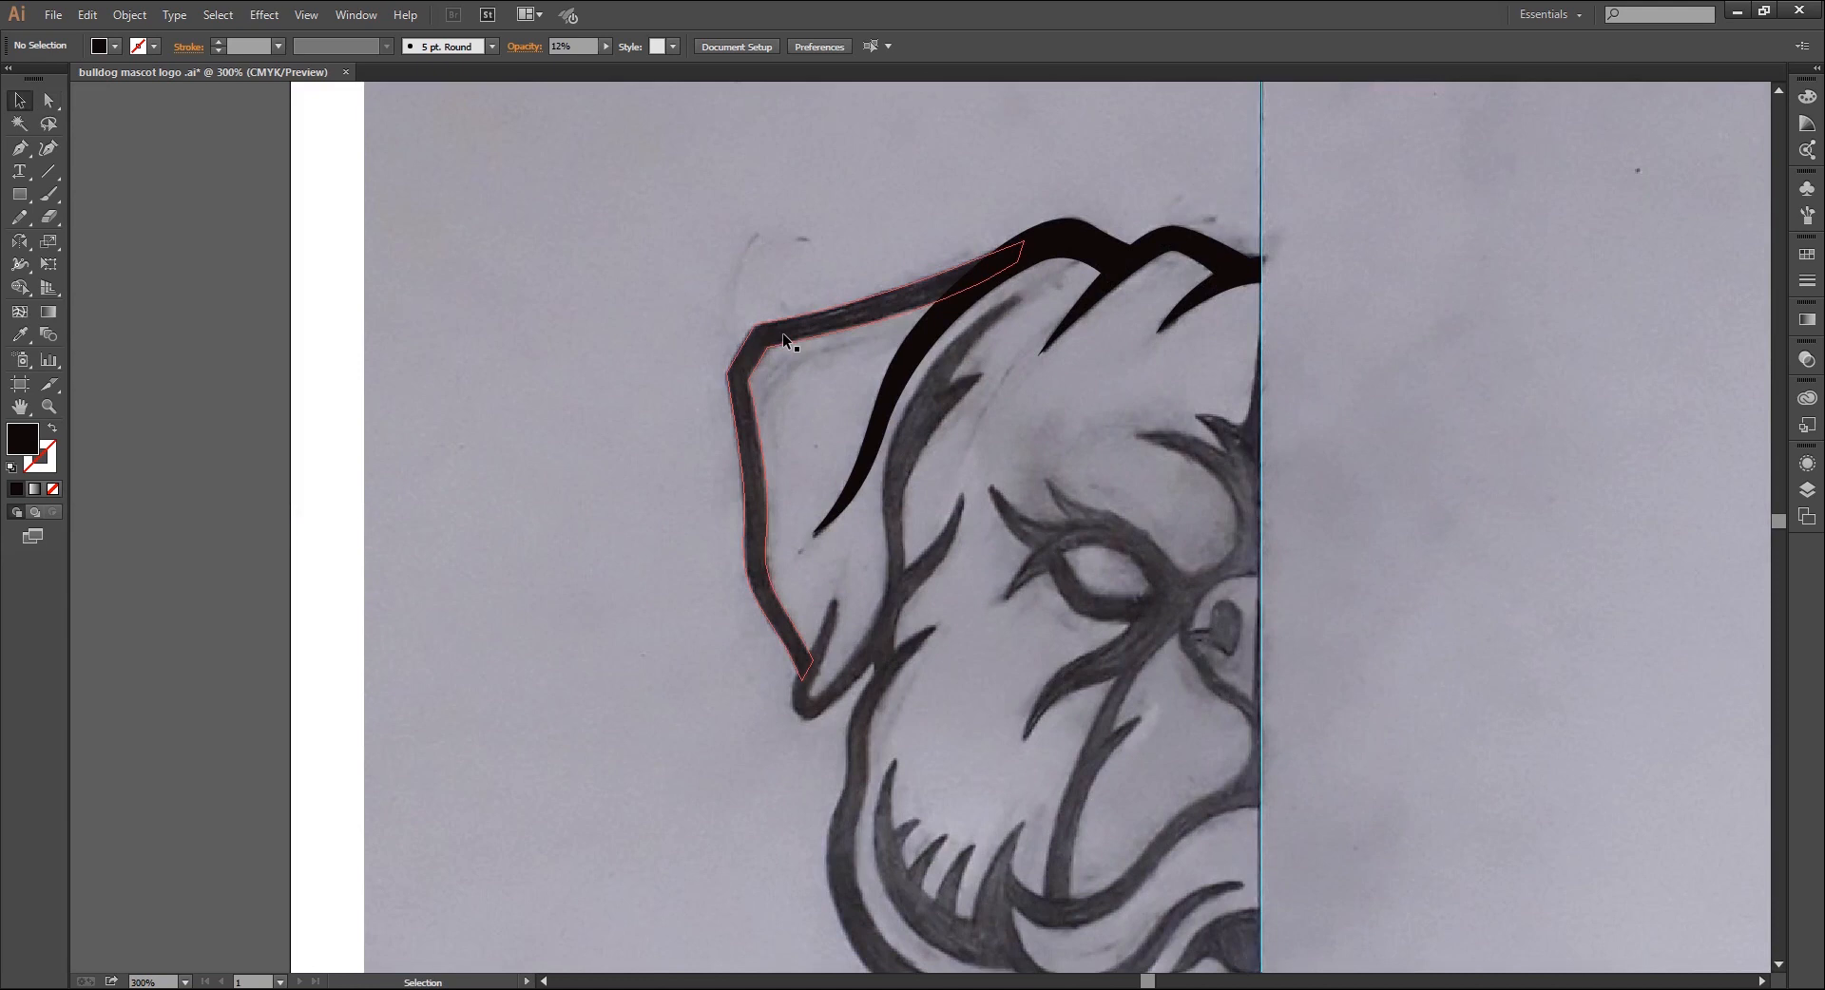
# Select the ear outline shape and set its opacity to 18%
pyautogui.click(783, 333)
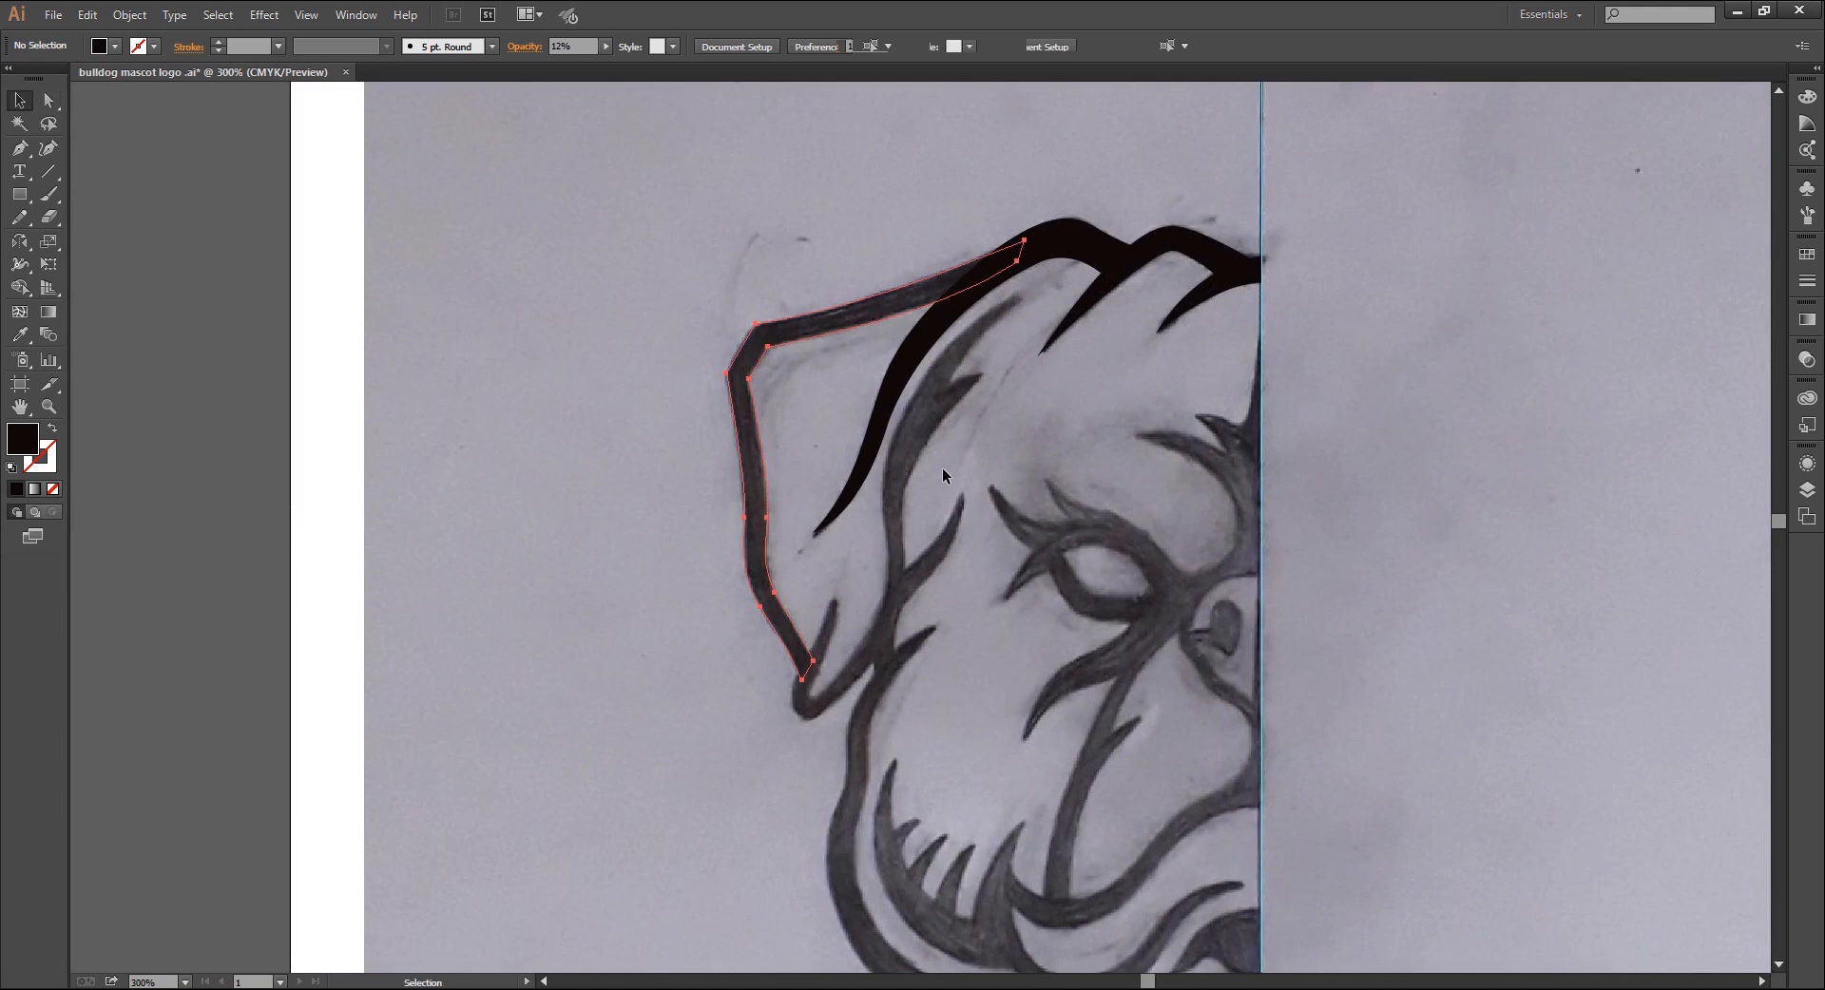
pyautogui.click(1807, 489)
pyautogui.click(1805, 359)
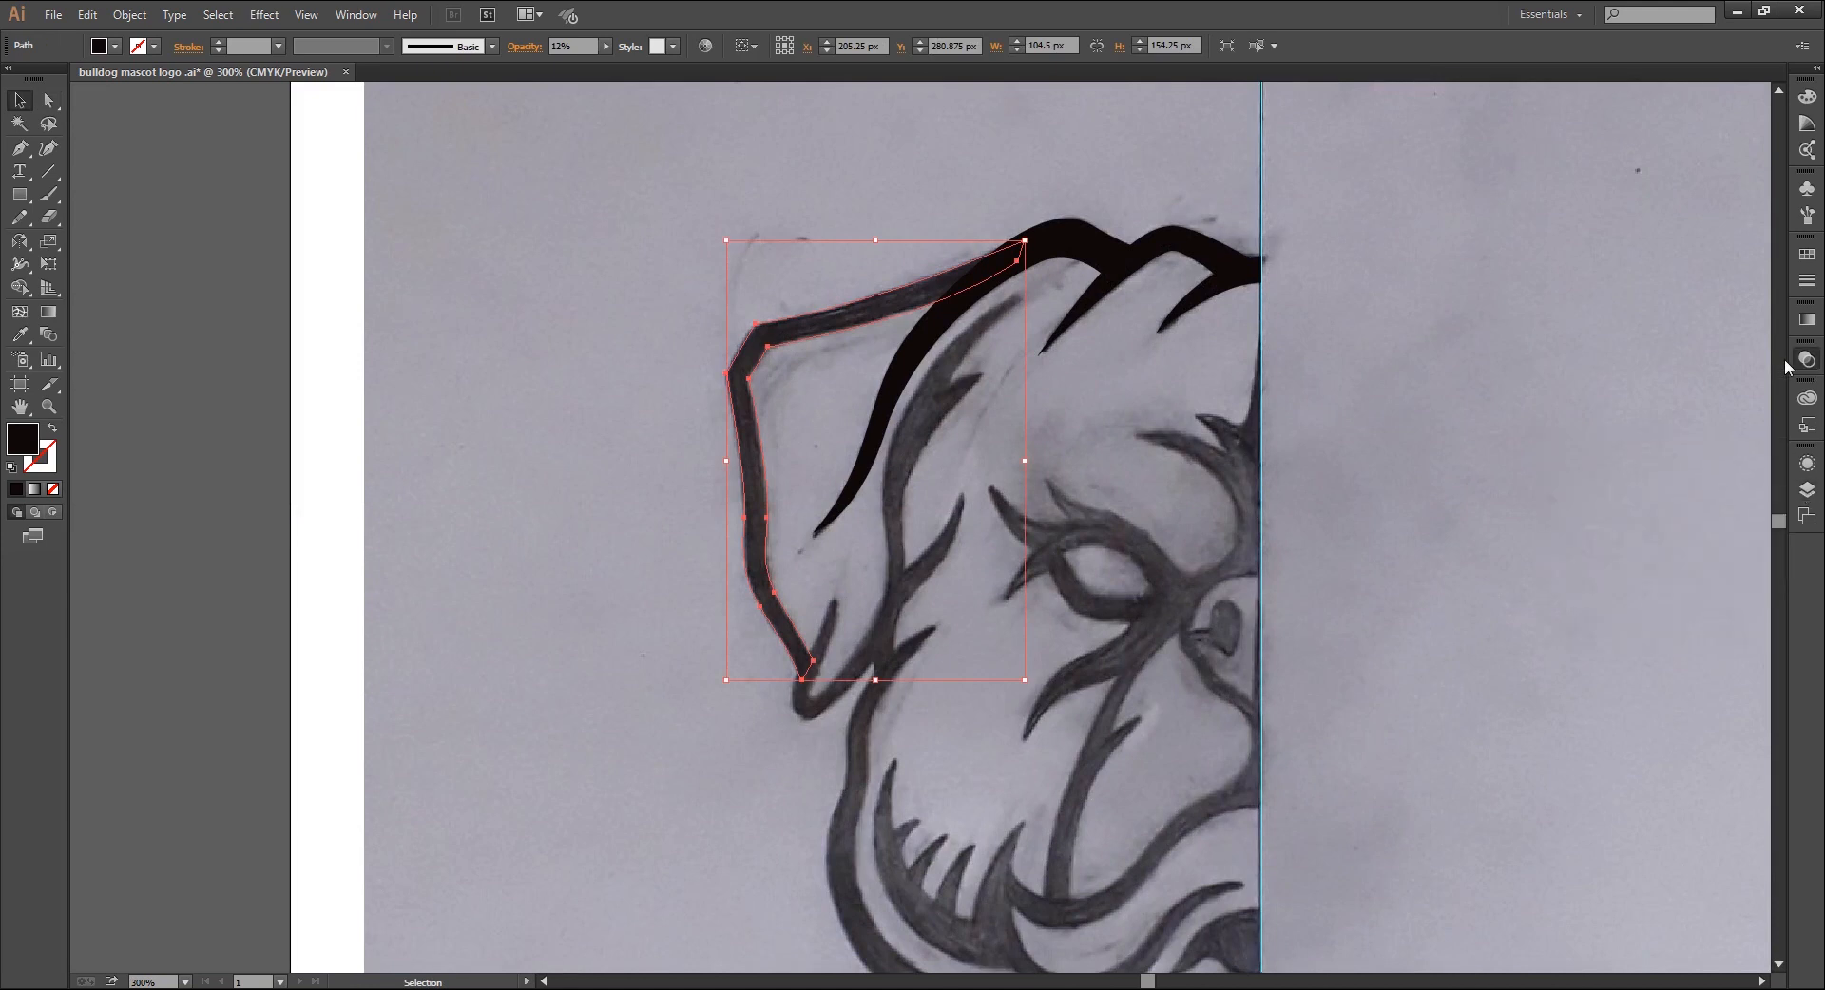
pyautogui.click(1765, 369)
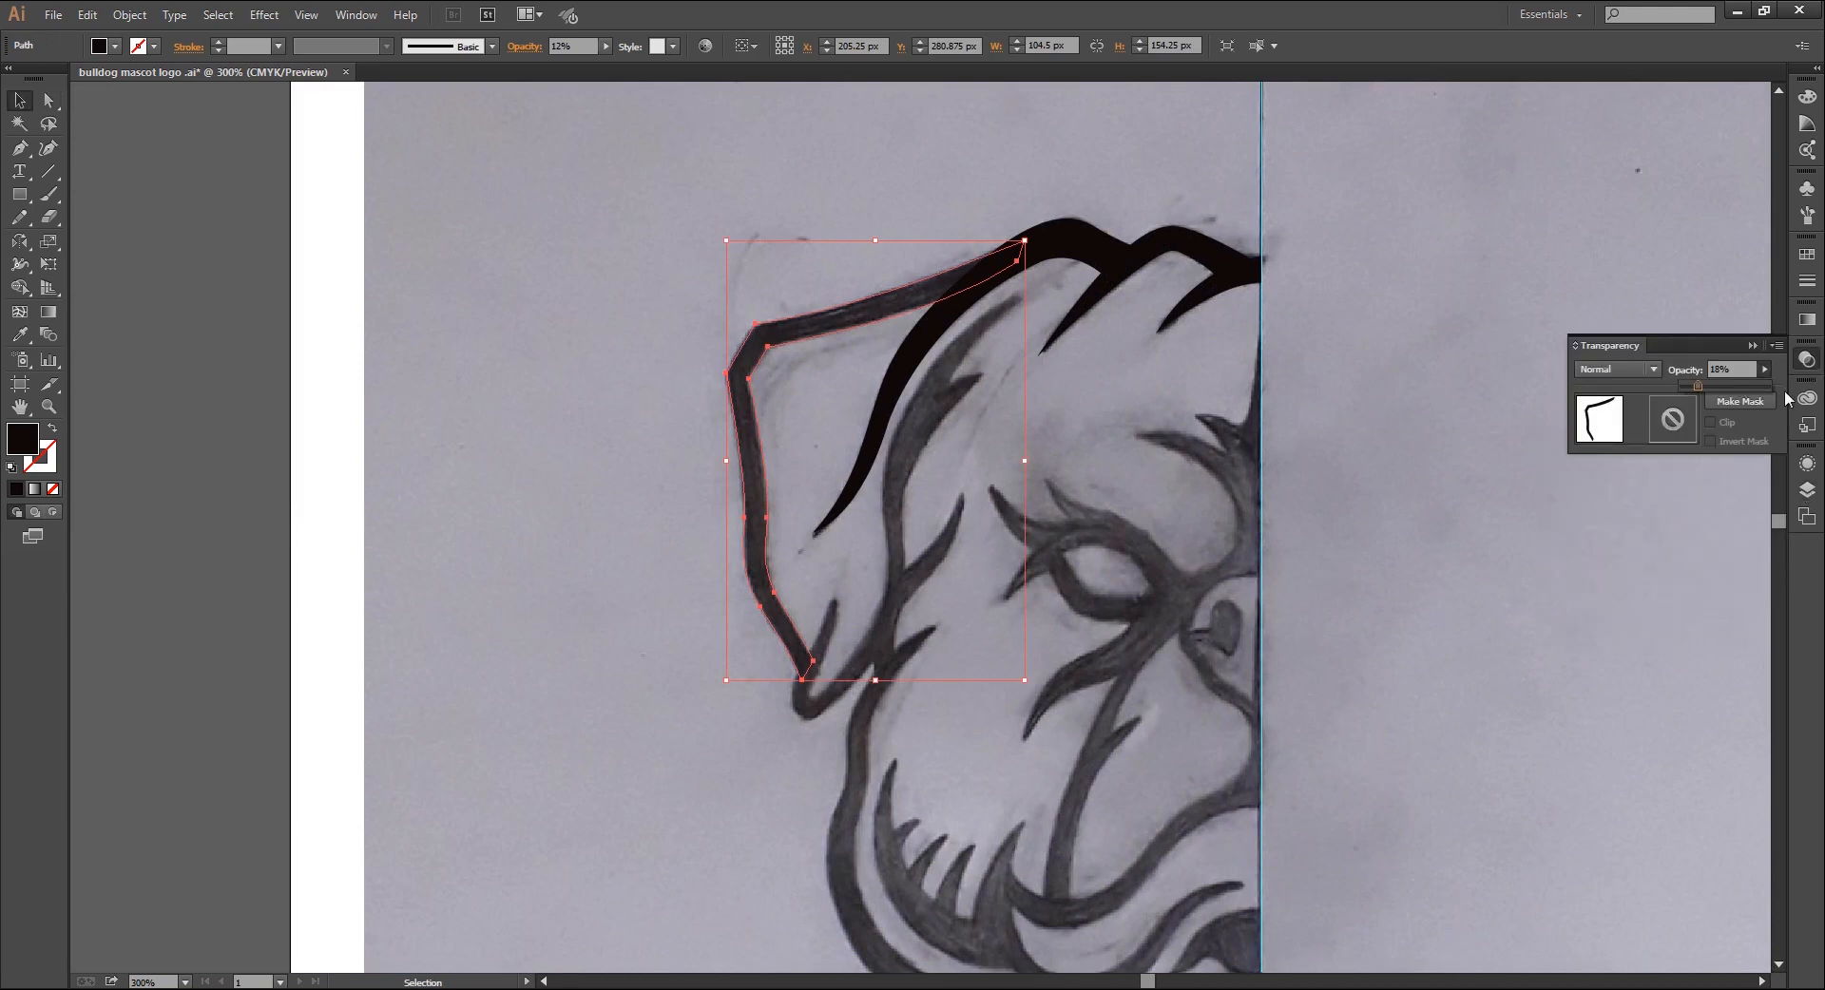
pyautogui.click(1527, 619)
pyautogui.scroll(3, 837, 228)
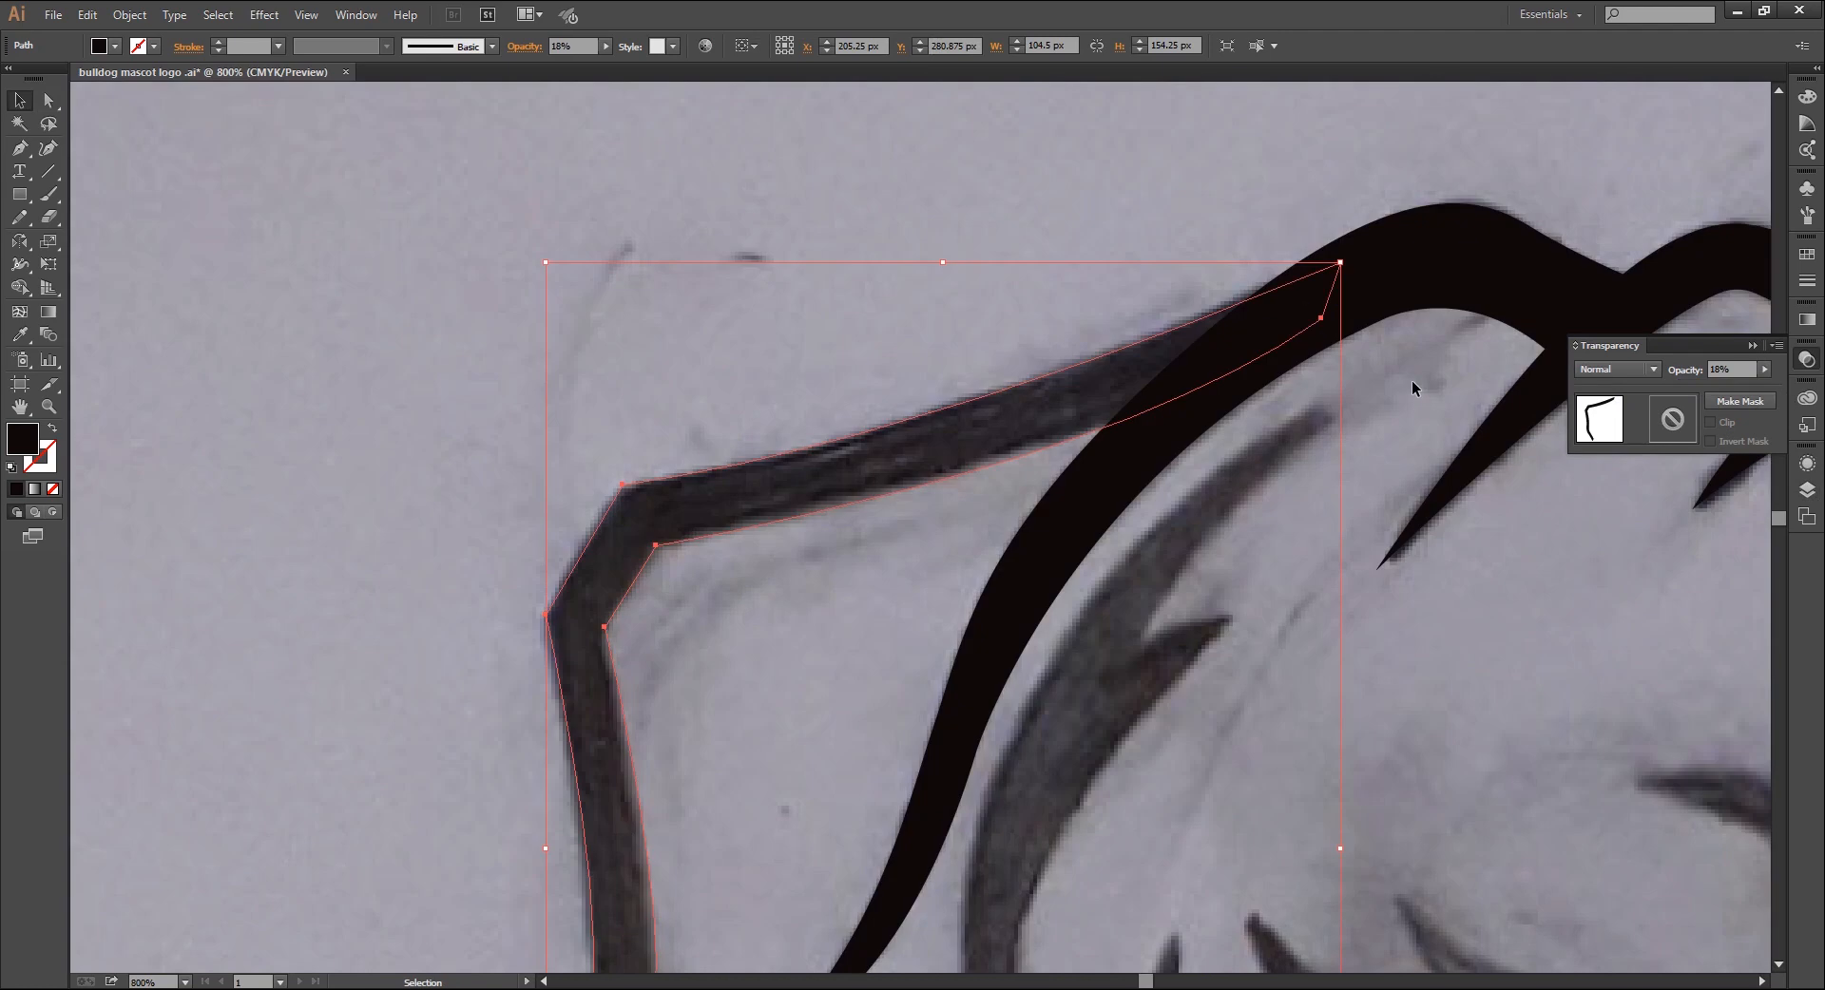
# Hide Layer 1 with the sketch and deselect everything to check the traced shapes on white
pyautogui.click(1807, 489)
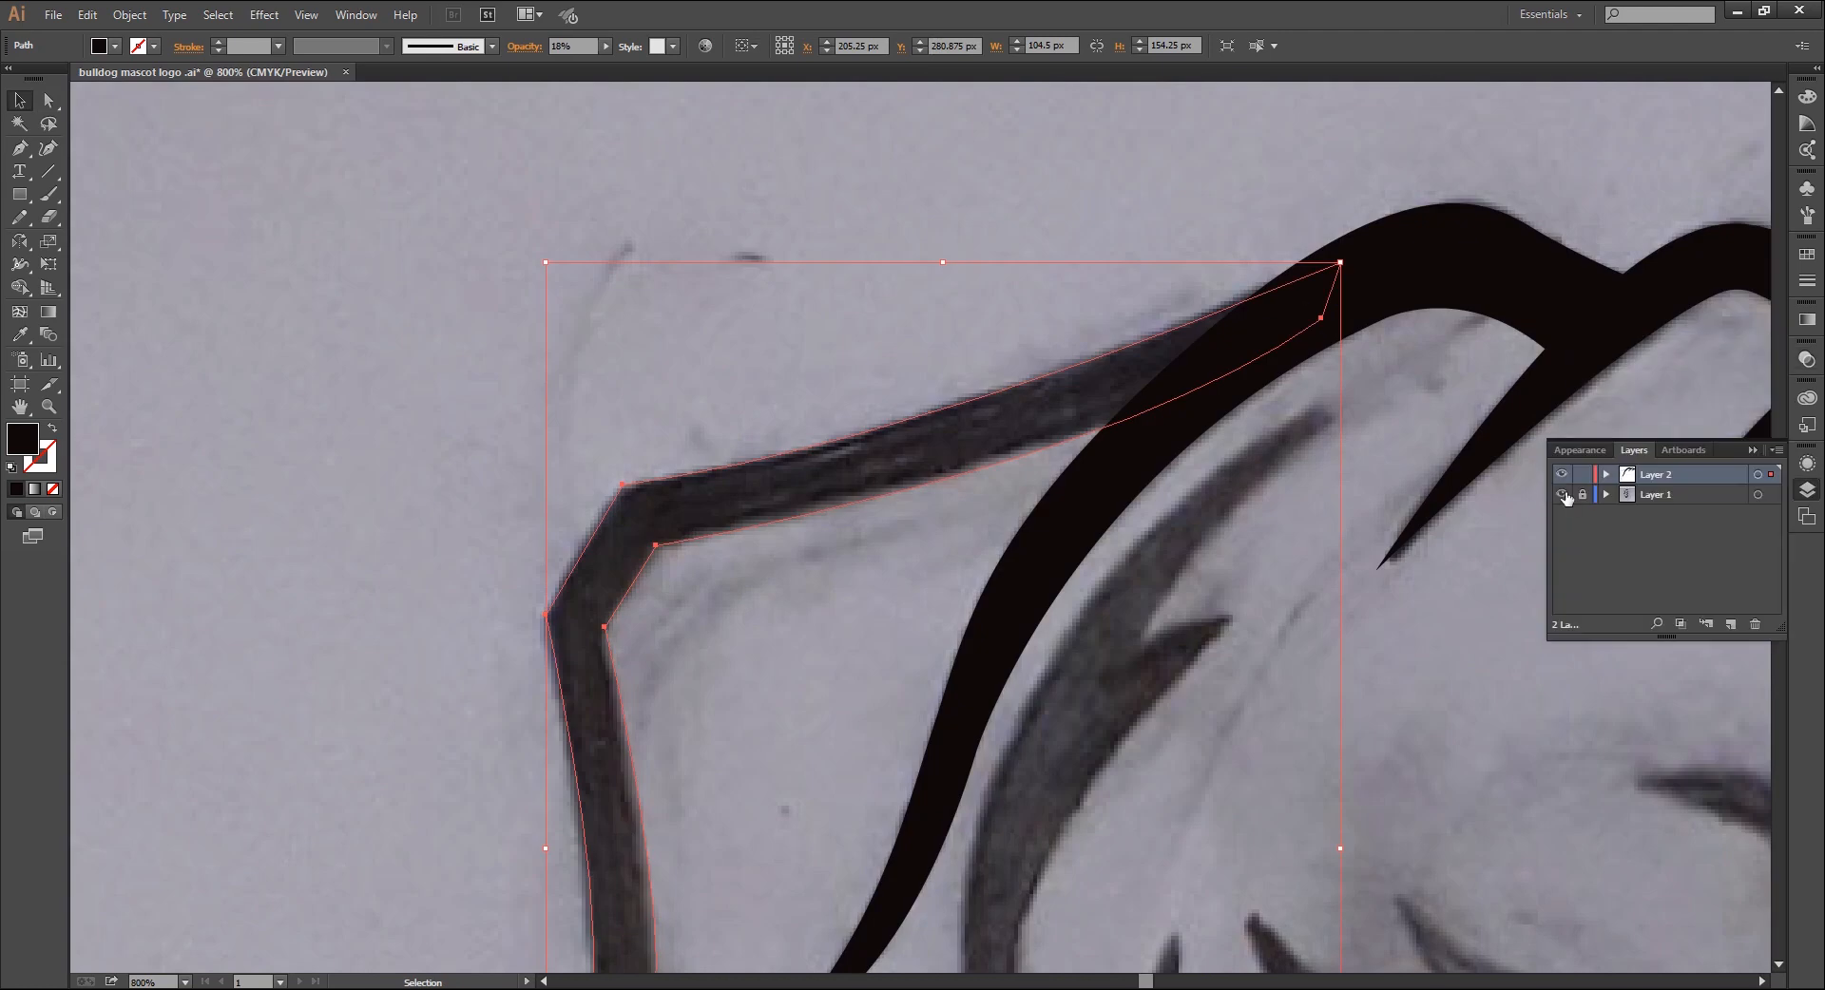
pyautogui.click(1566, 498)
pyautogui.click(459, 501)
pyautogui.hotkey('ctrl', '-')
pyautogui.hotkey('ctrl', '-')
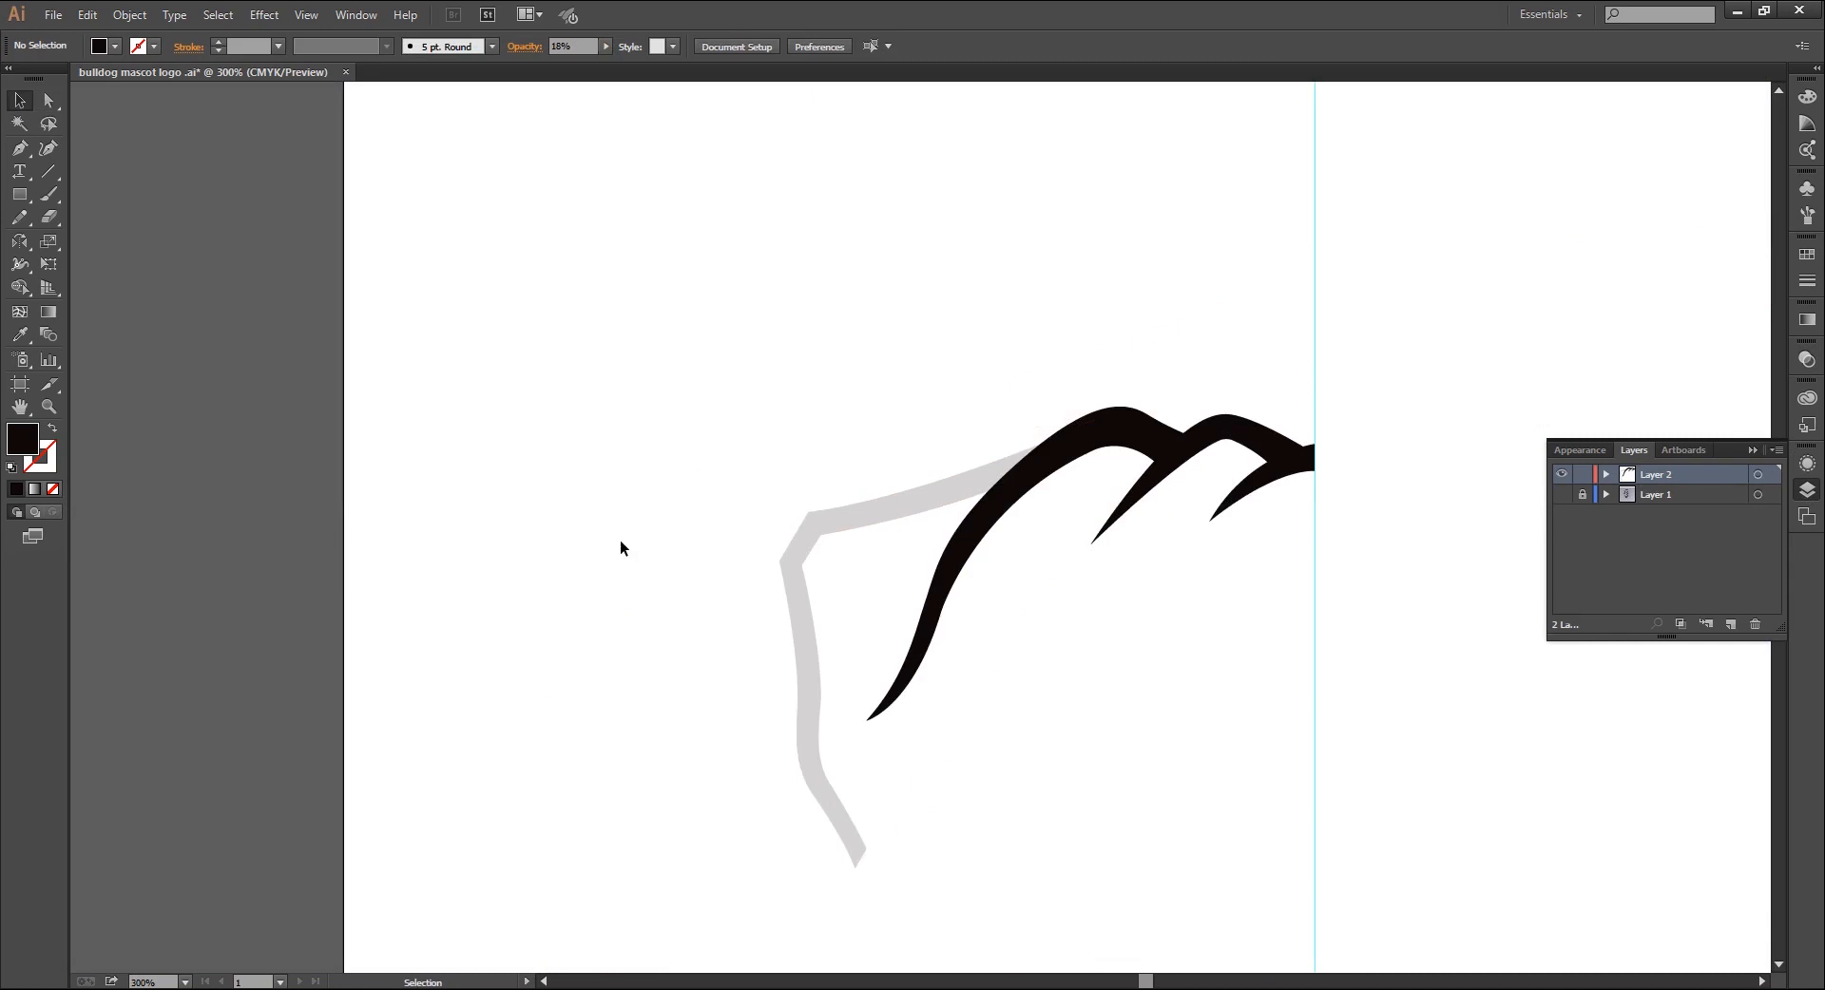
# Select the outer ear outline and set its opacity to 100%
pyautogui.moveTo(502, 527); pyautogui.dragTo(448, 530)
pyautogui.moveTo(614, 414); pyautogui.dragTo(741, 637)
pyautogui.click(1806, 365)
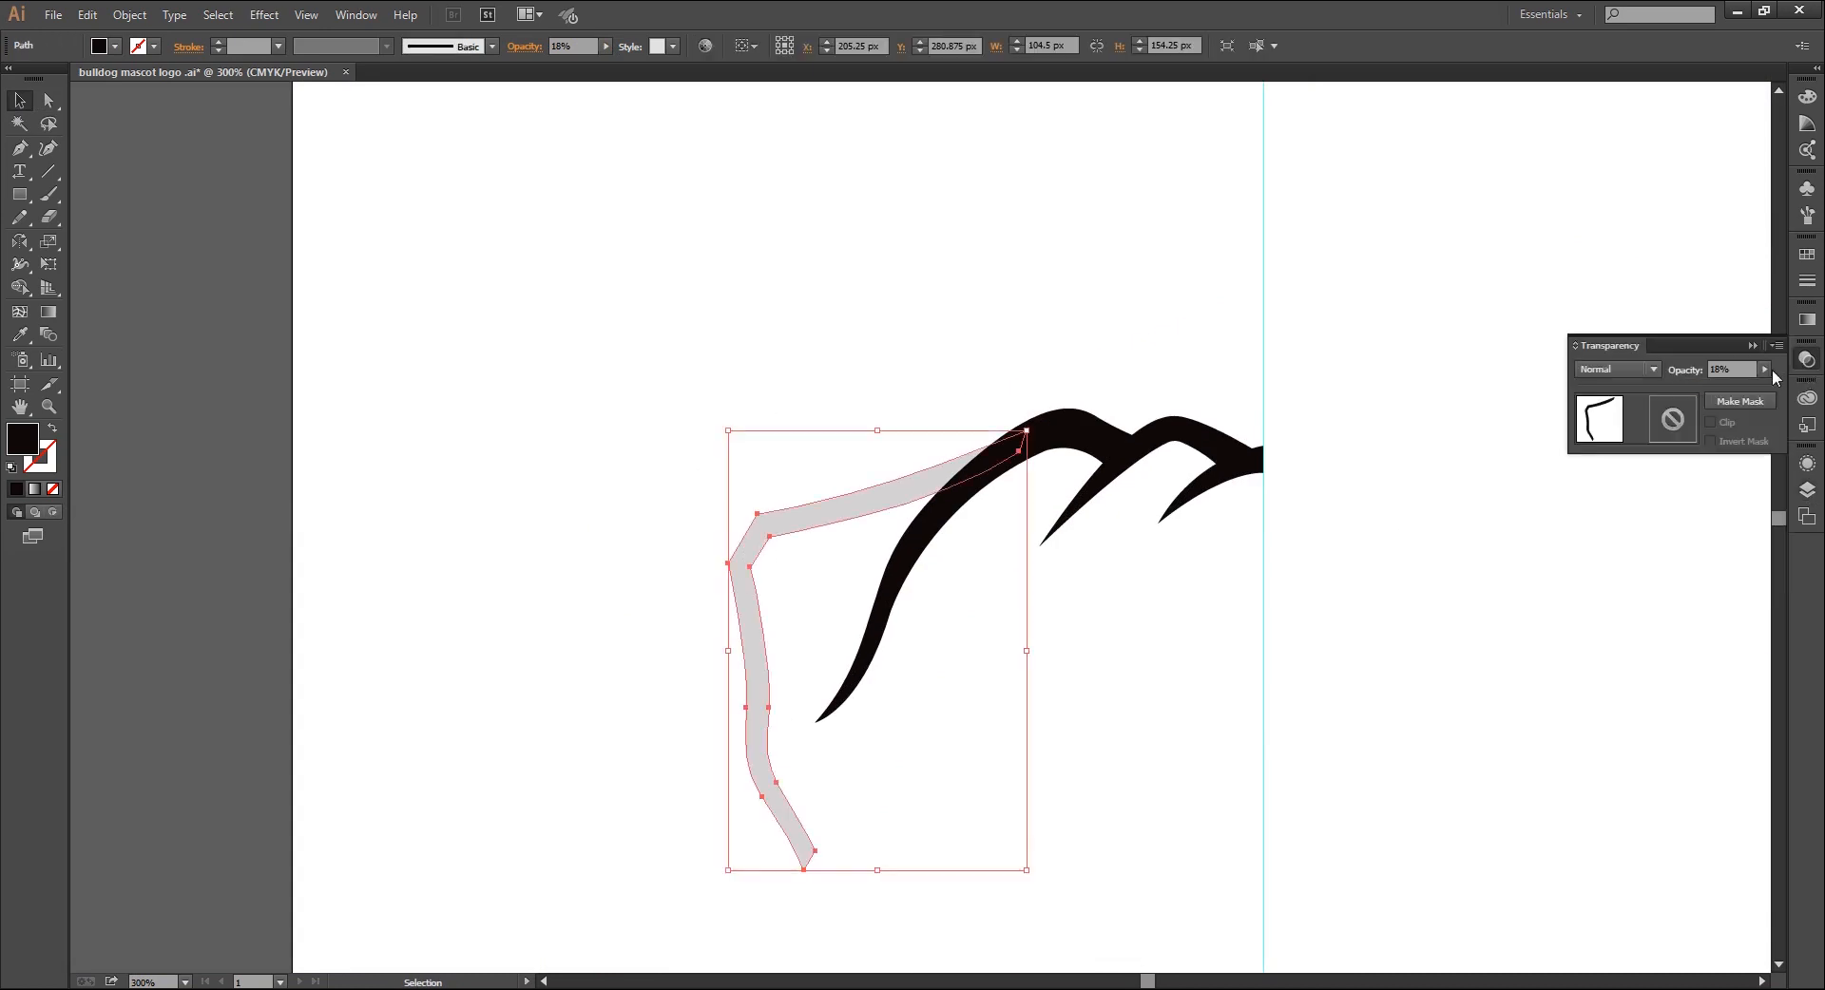
pyautogui.press('Return')
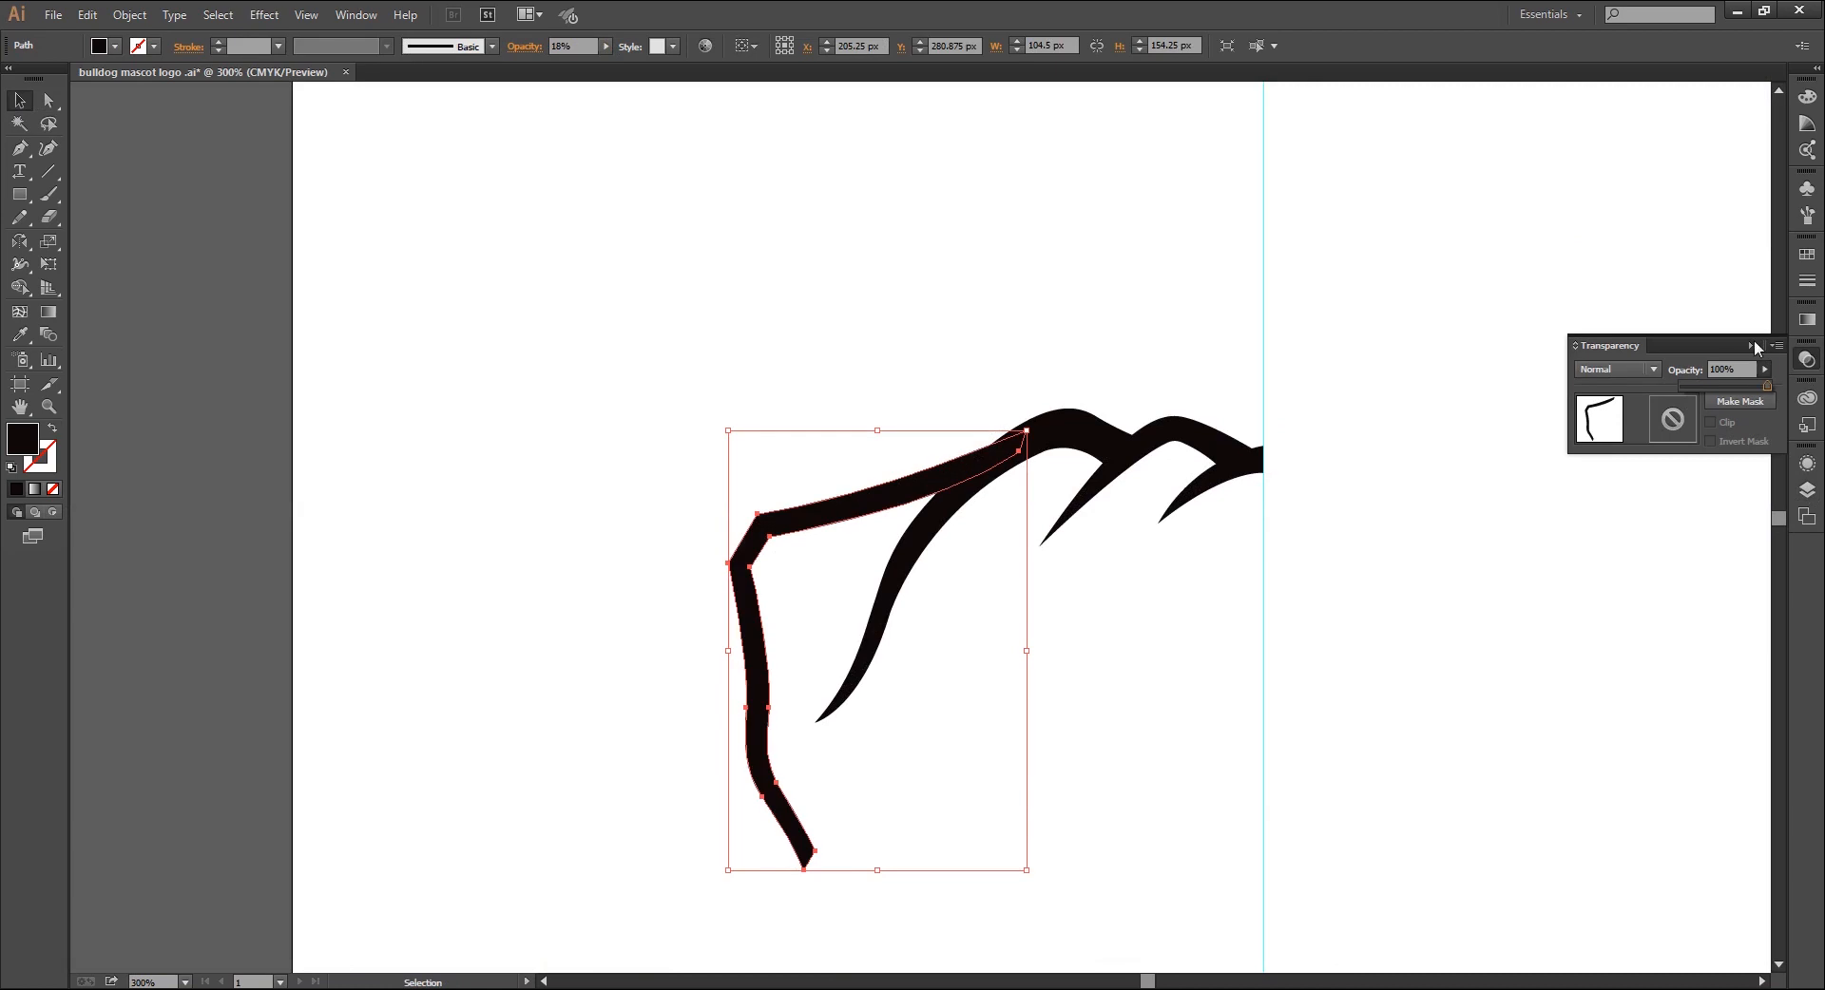
# Select the four anchor points at the ear outline's folded corner and round these corners slightly
pyautogui.hotkey('ctrl', '+')
pyautogui.hotkey('ctrl', '+')
pyautogui.click(44, 100)
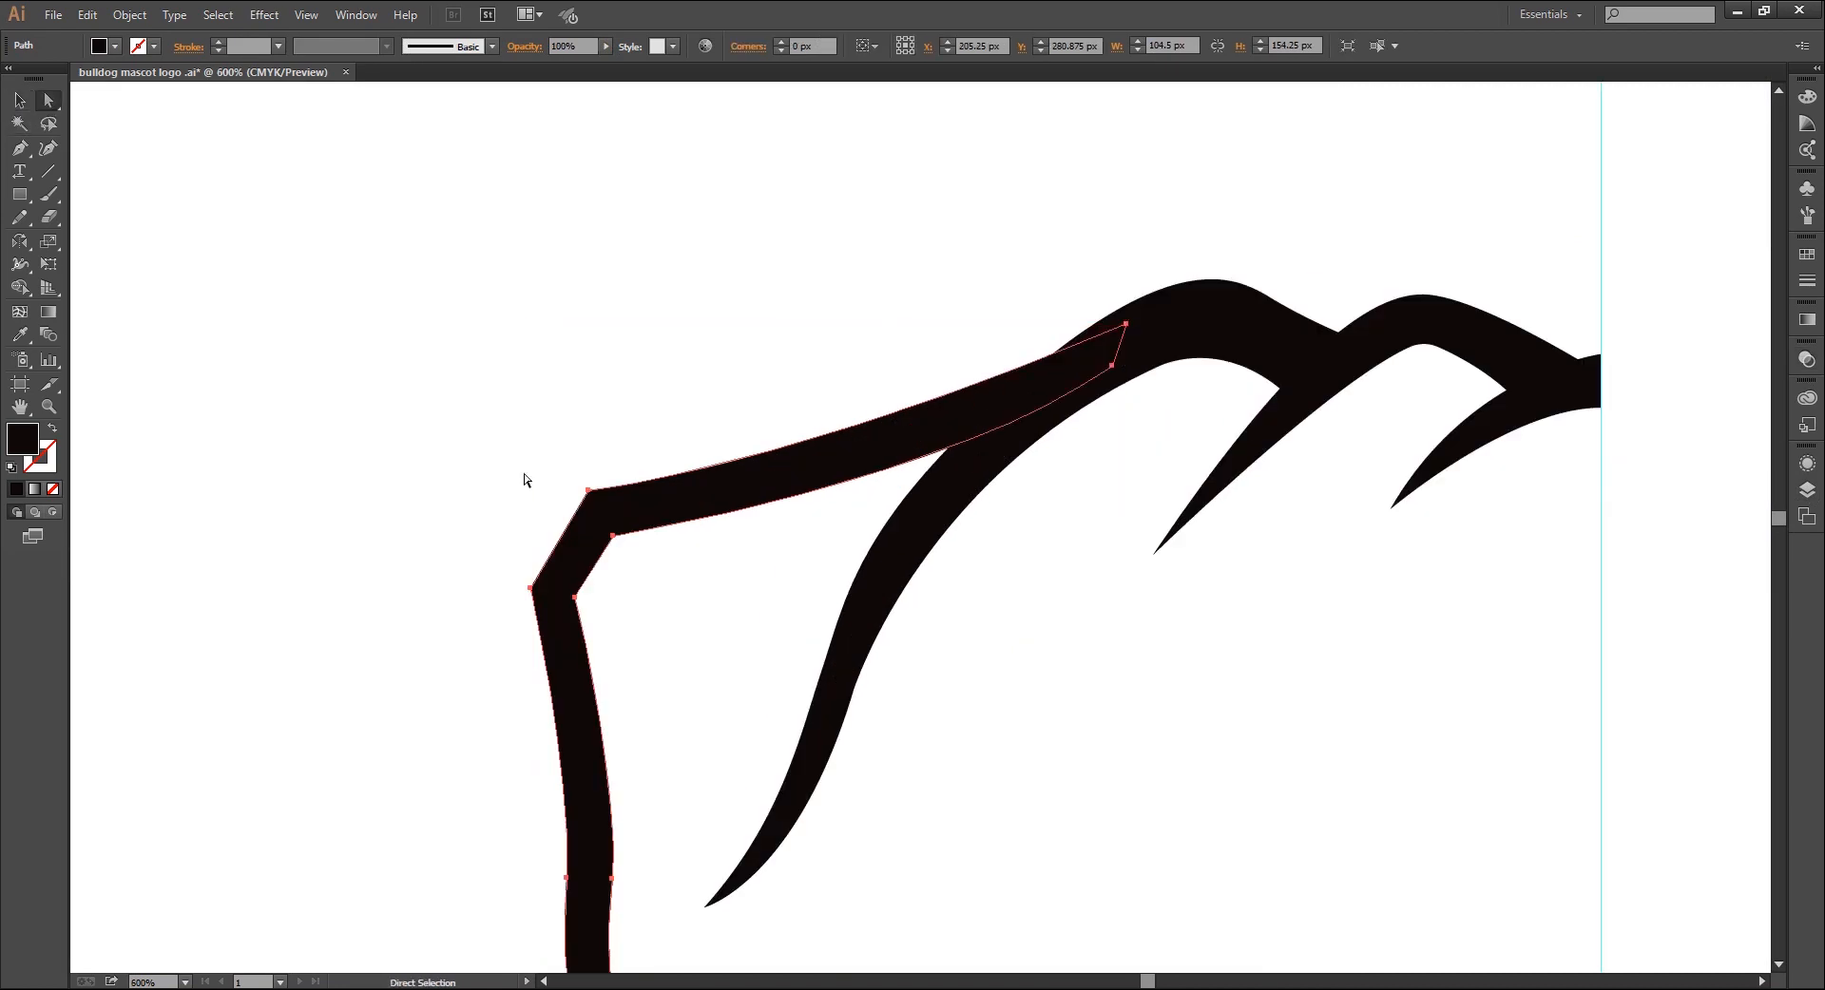
pyautogui.click(612, 535)
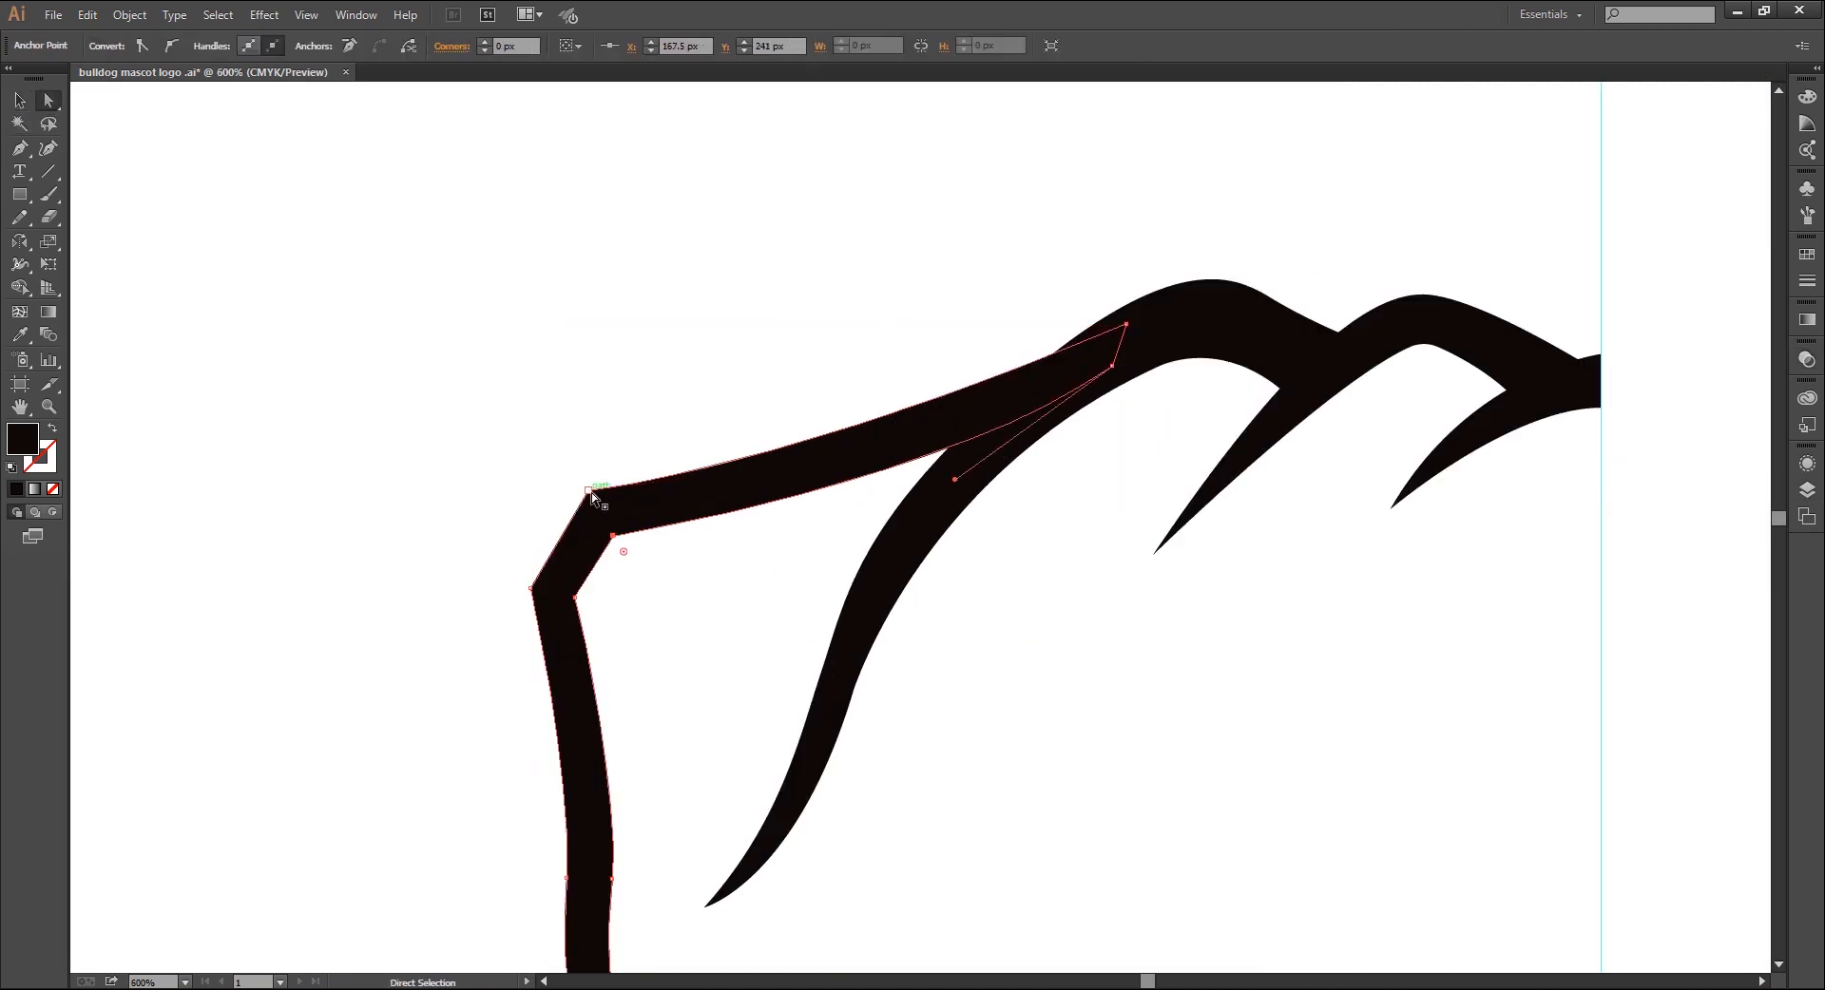
pyautogui.keyDown('shift'); pyautogui.click(589, 491); pyautogui.keyUp('shift')
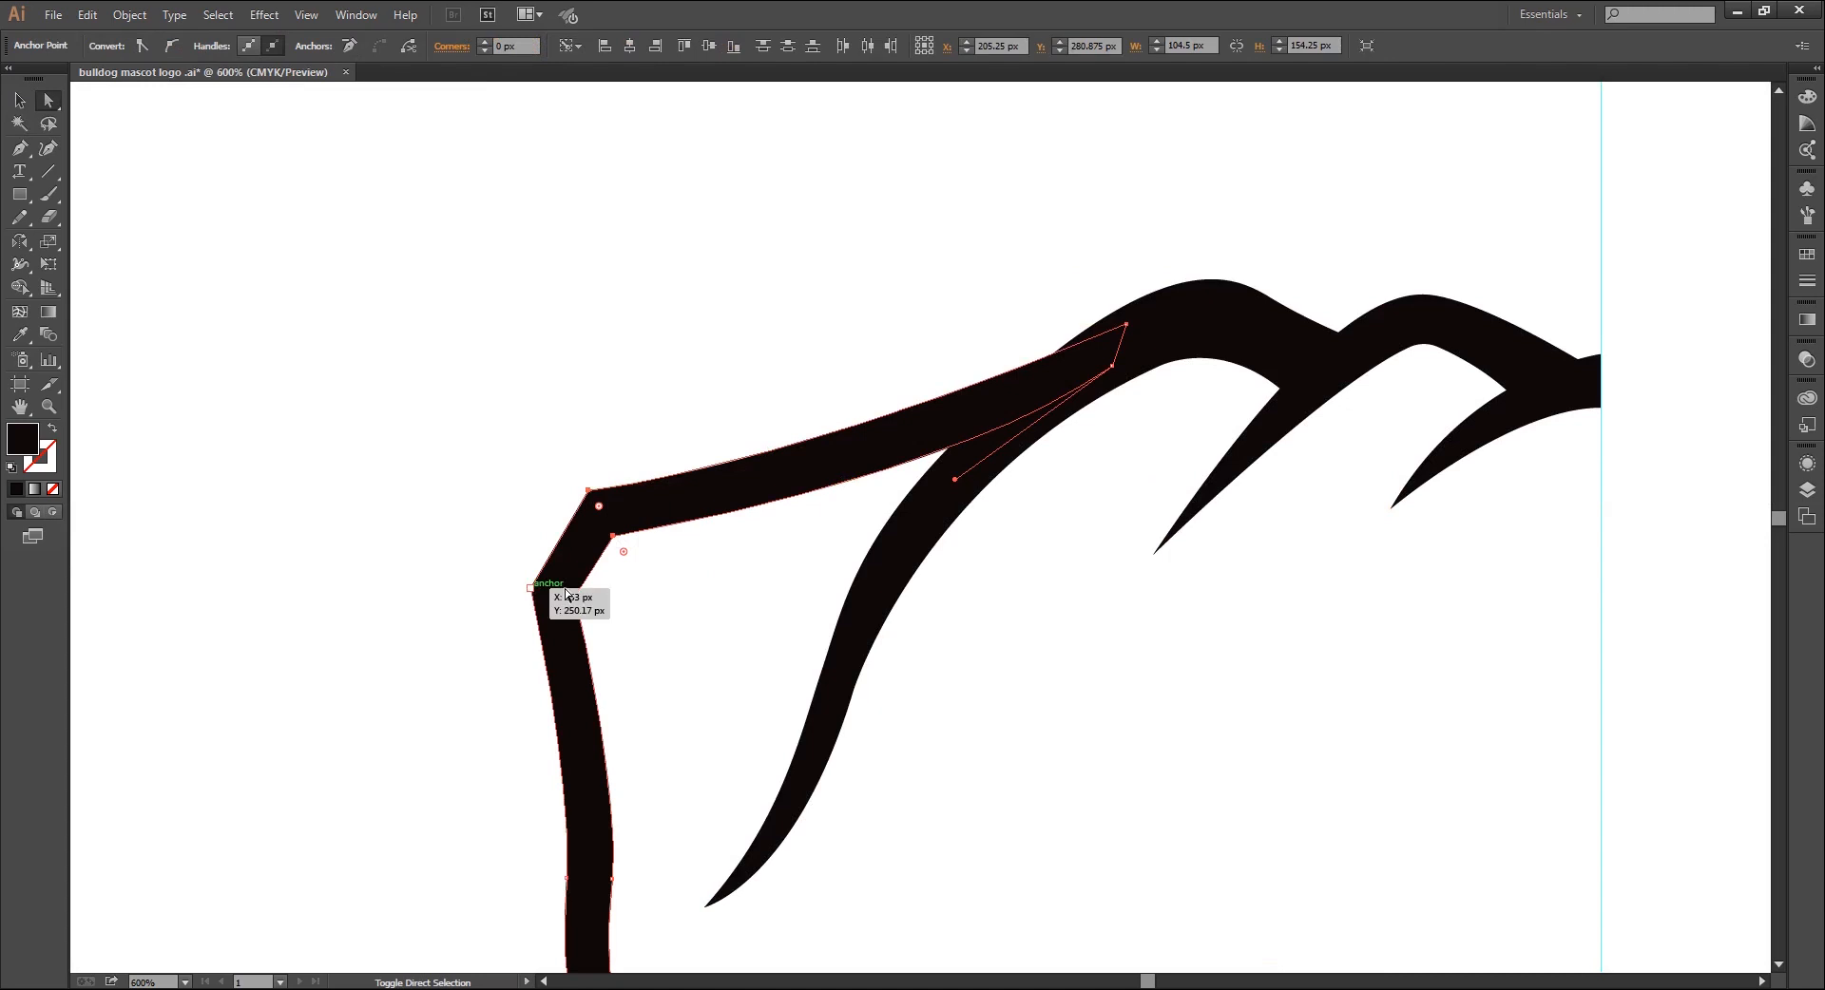
pyautogui.keyDown('shift'); pyautogui.click(567, 594); pyautogui.keyUp('shift')
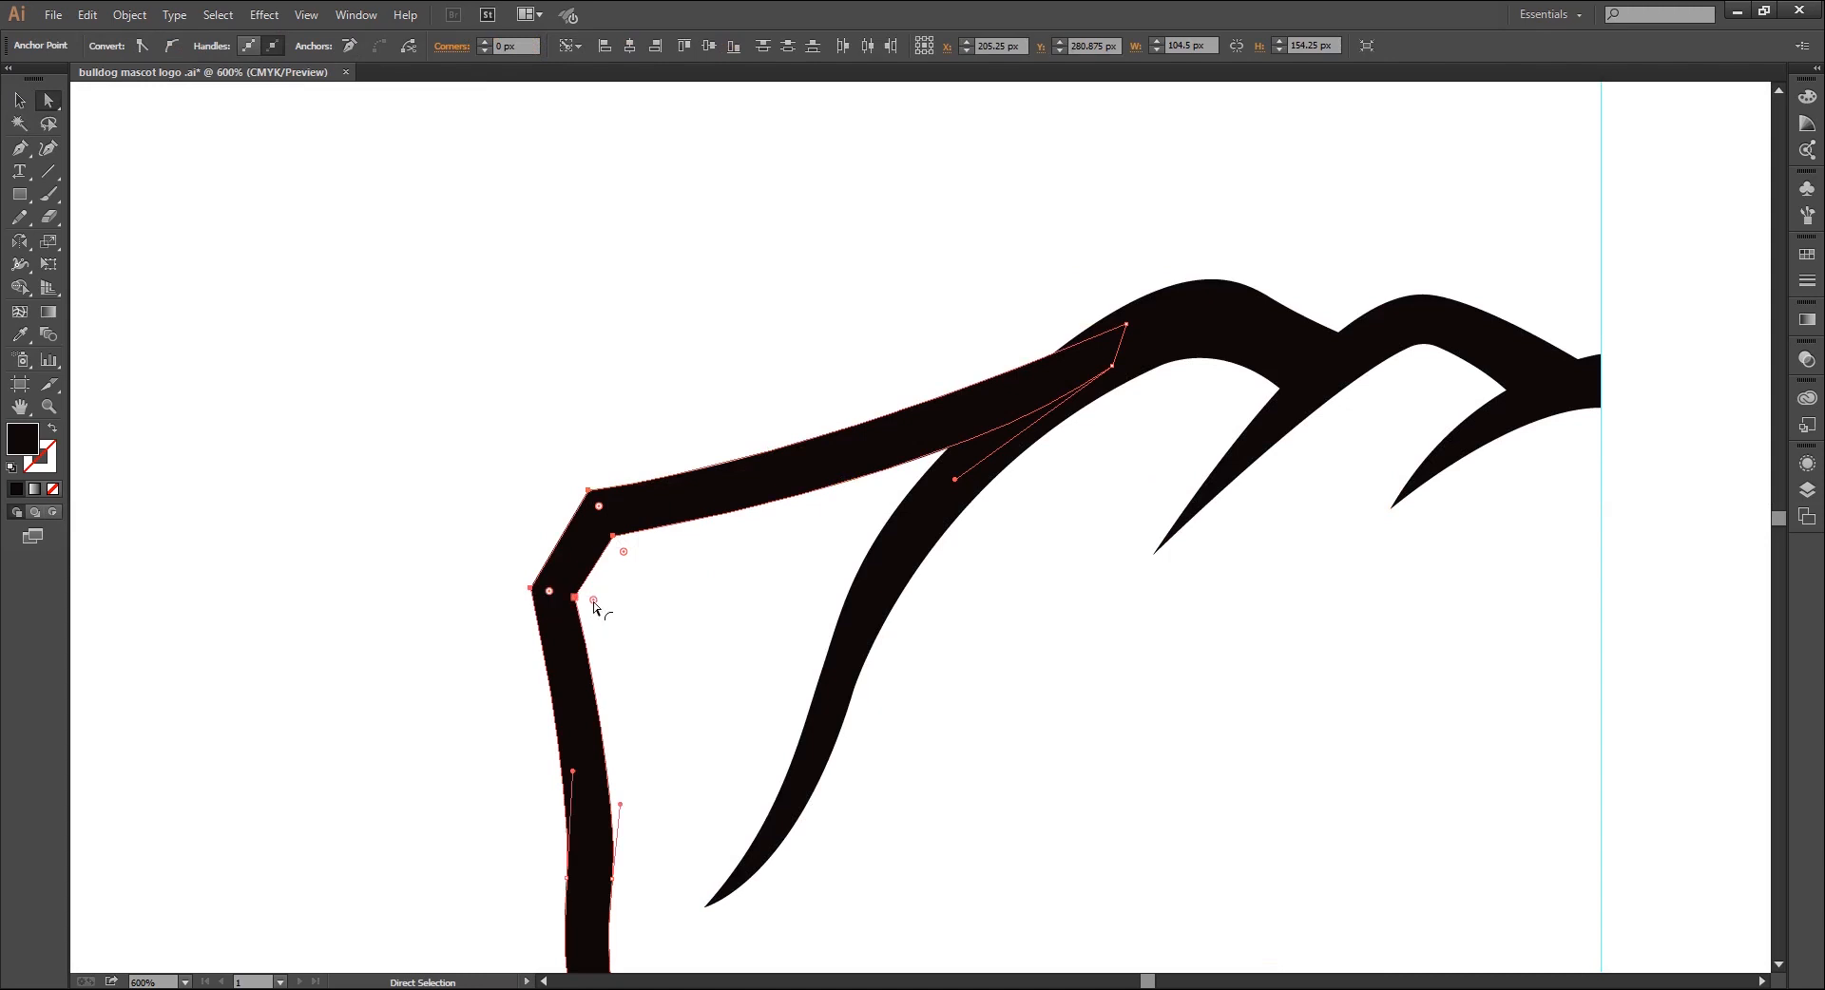
pyautogui.moveTo(593, 601); pyautogui.dragTo(604, 605)
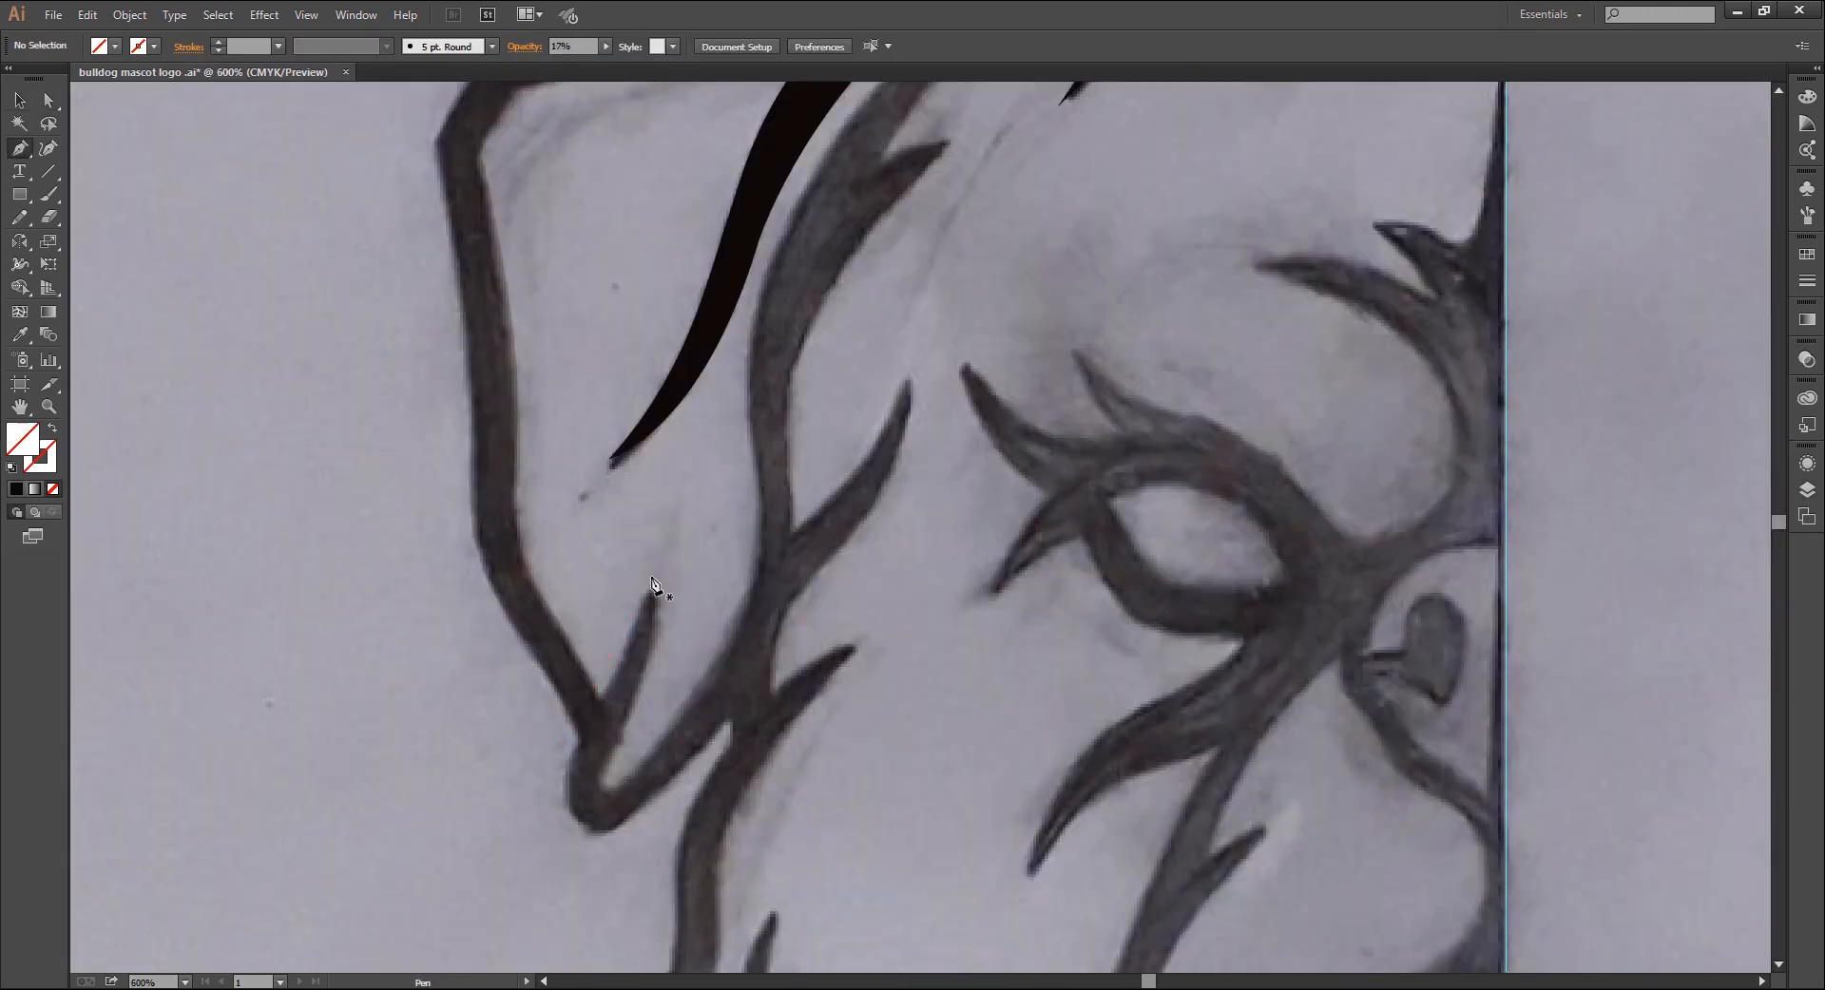
# Start the inner ear shape at the small spike's tip, tracing around the ear's rounded lower tip and up its outer side
pyautogui.click(651, 576)
pyautogui.moveTo(587, 714); pyautogui.dragTo(551, 771)
pyautogui.moveTo(611, 831); pyautogui.dragTo(673, 823)
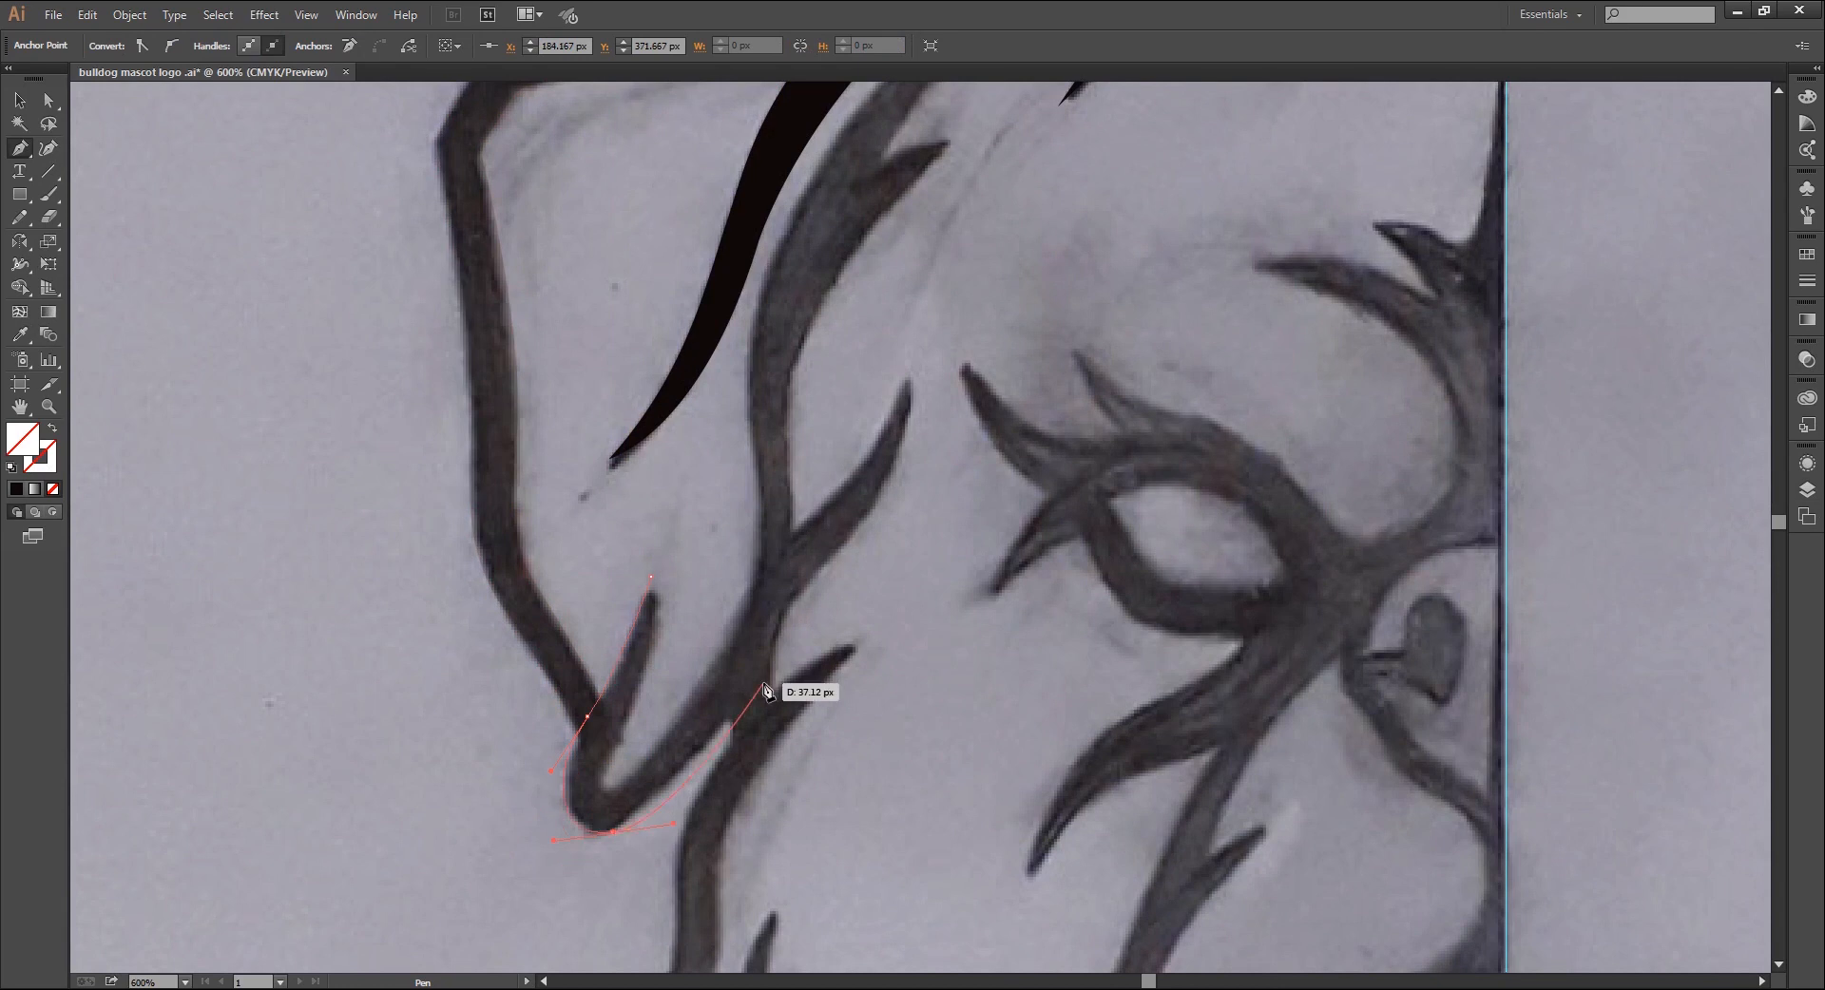
pyautogui.moveTo(787, 576); pyautogui.dragTo(833, 397)
pyautogui.click(787, 576)
pyautogui.moveTo(786, 576); pyautogui.dragTo(849, 759)
# Continue the inner ear path up the long stroke and around both pointed tips at its upper end
pyautogui.moveTo(850, 636); pyautogui.dragTo(836, 560)
pyautogui.moveTo(1015, 323); pyautogui.dragTo(1139, 202)
pyautogui.moveTo(855, 561)
pyautogui.mouseDown()
pyautogui.moveTo(861, 623)
pyautogui.moveTo(851, 595)
pyautogui.mouseUp()
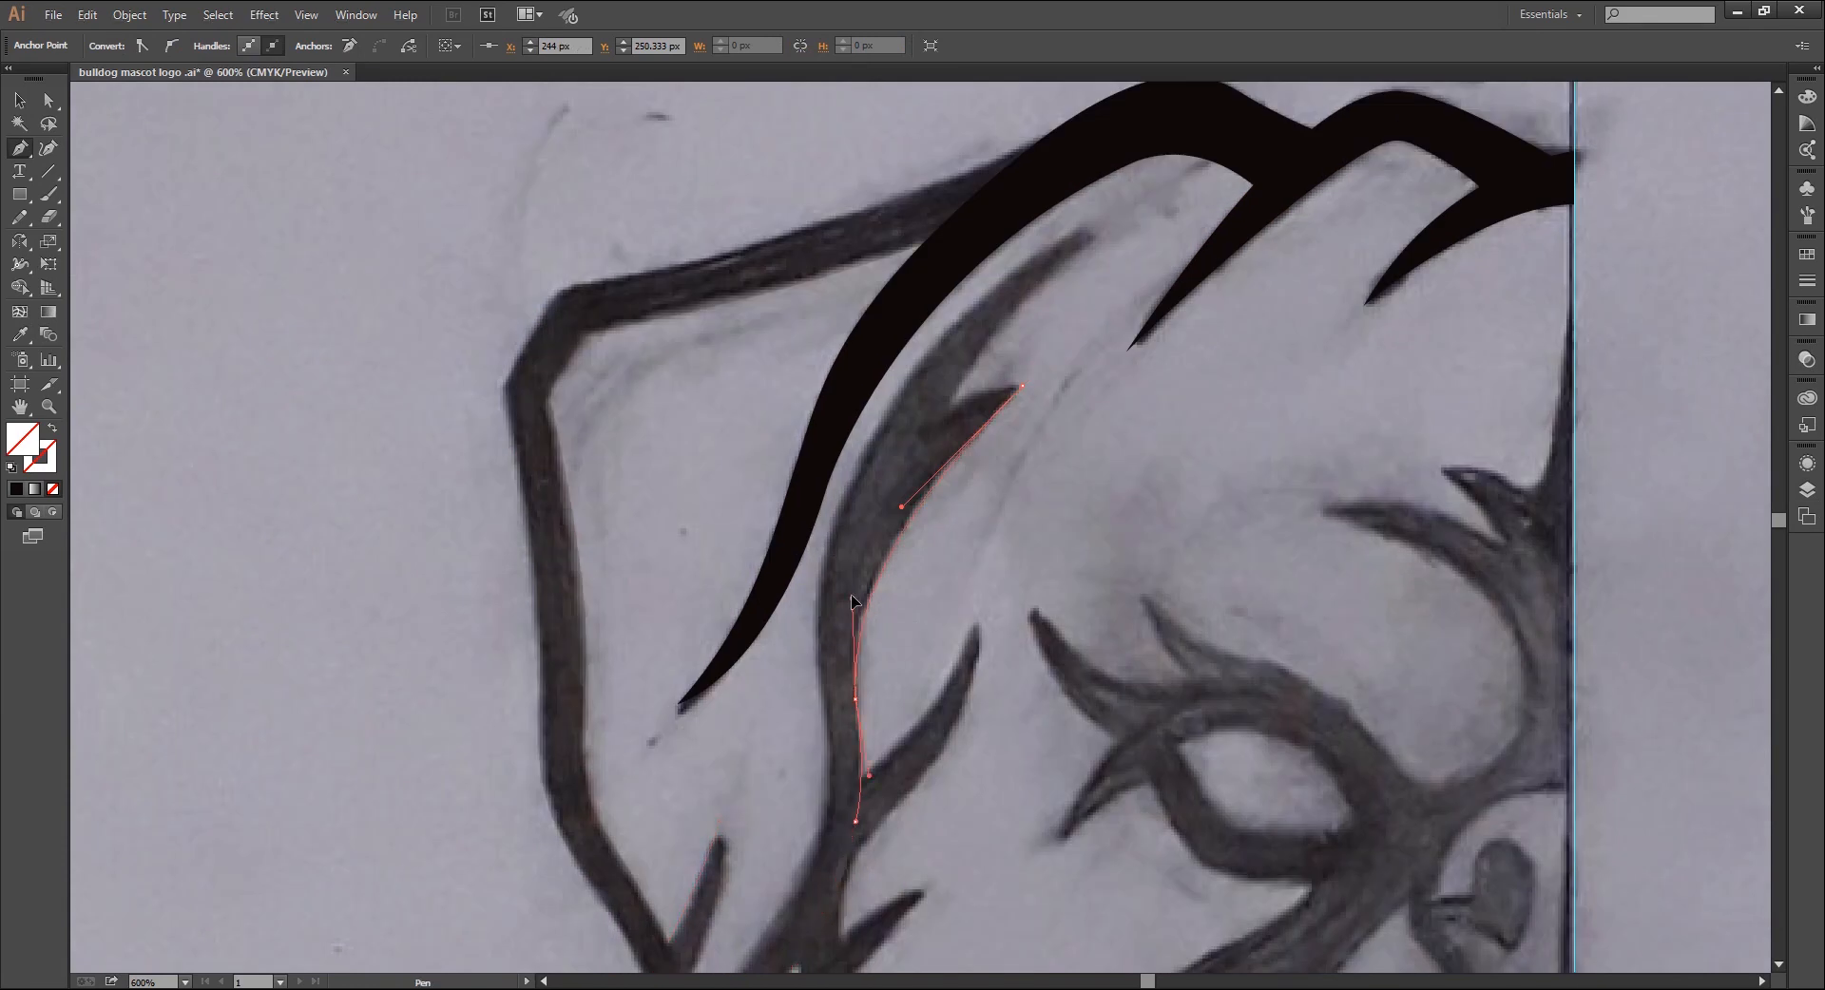
pyautogui.scroll(3, 912, 532)
pyautogui.click(1017, 531)
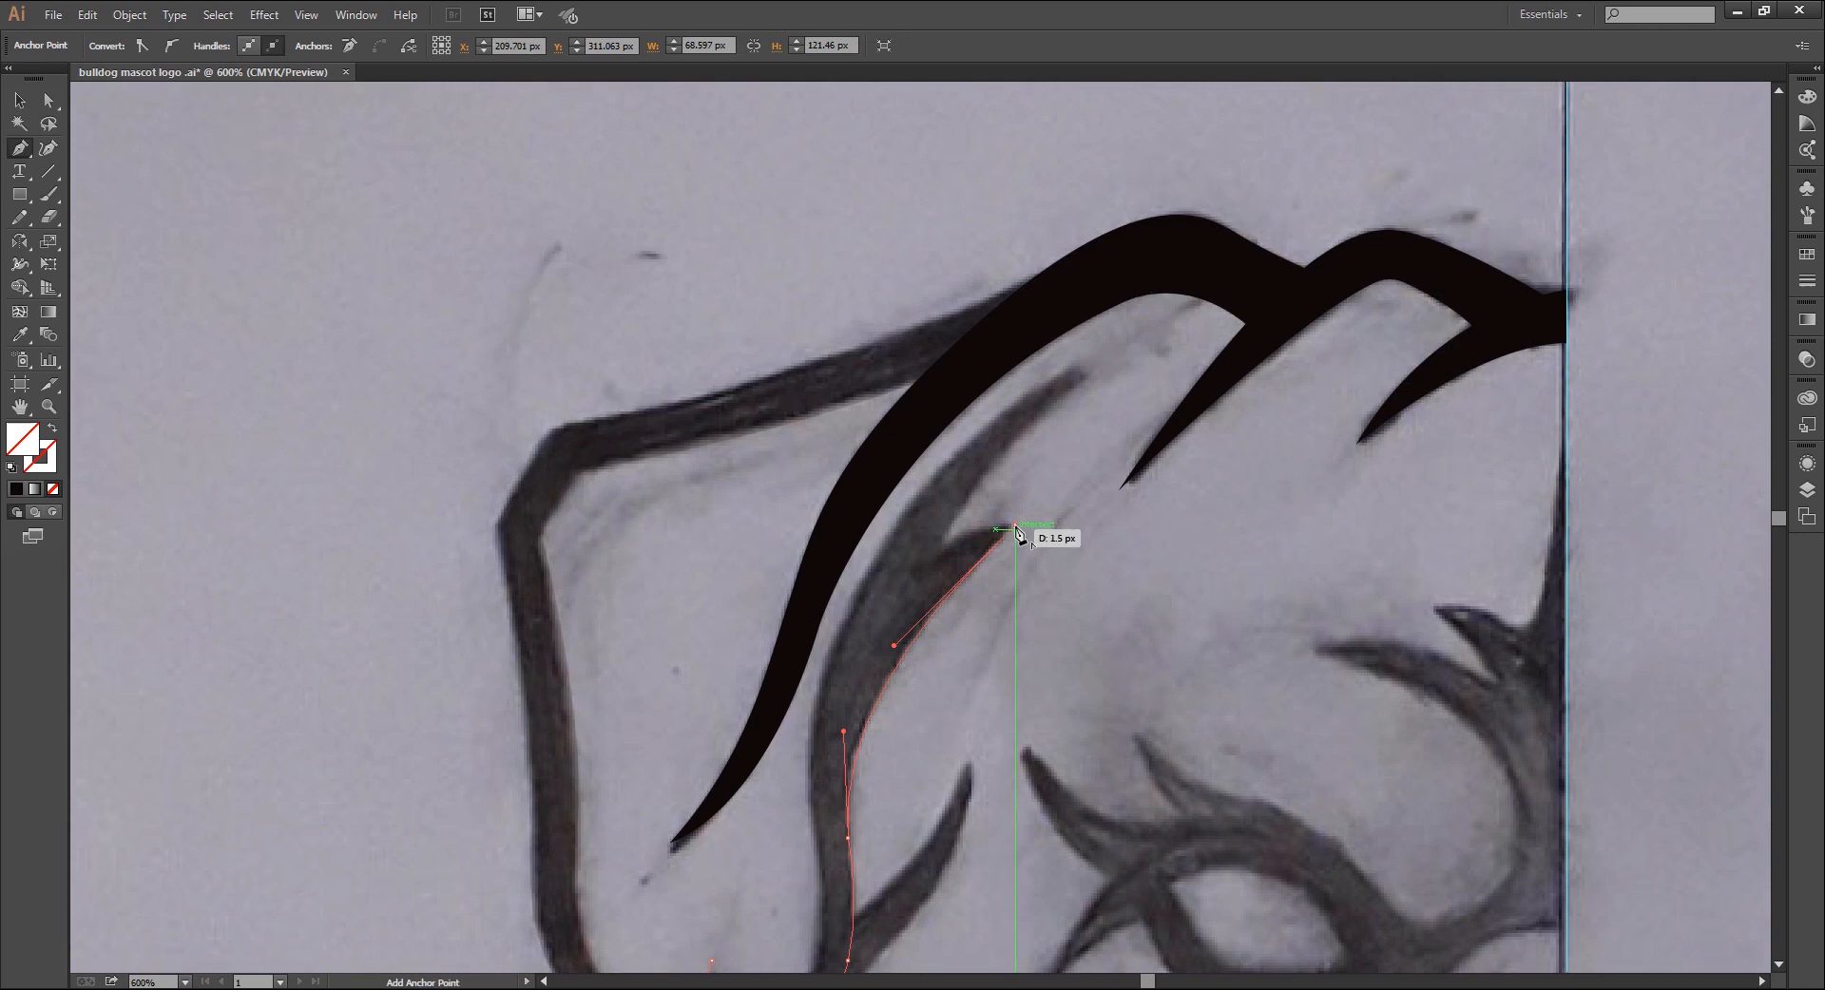
pyautogui.click(943, 541)
pyautogui.moveTo(1092, 372); pyautogui.dragTo(1149, 333)
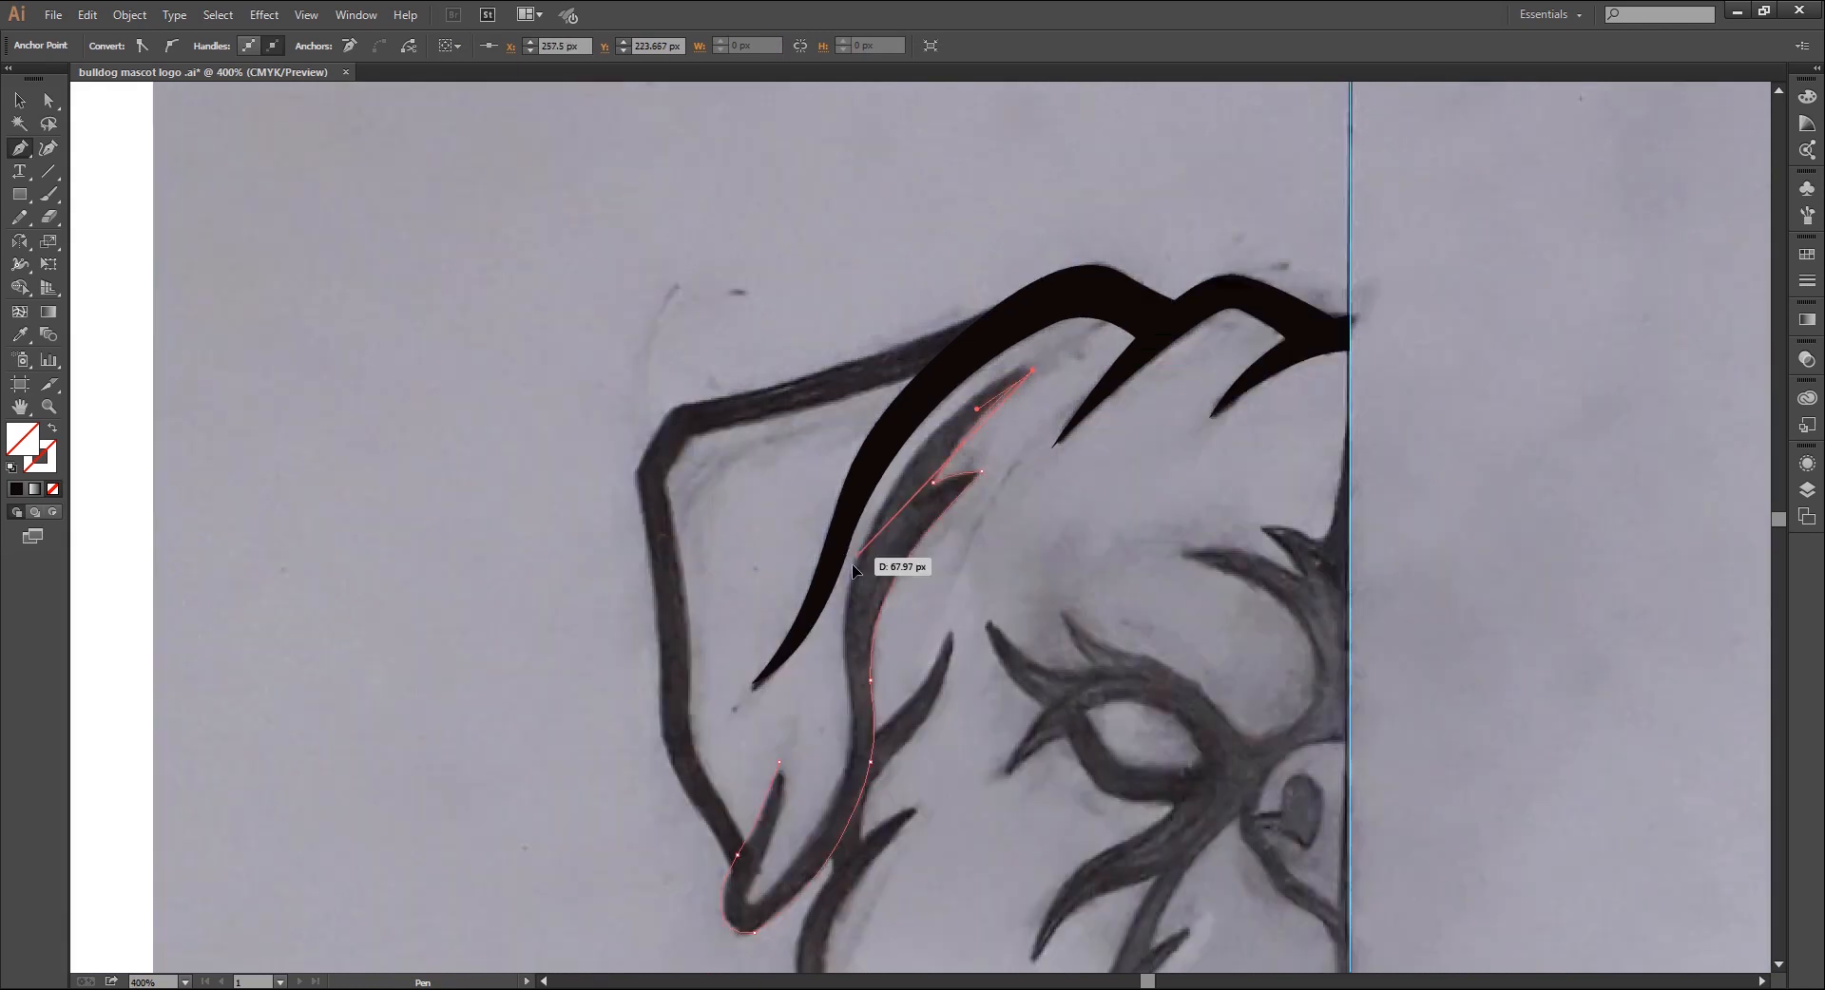
# Trace the stroke's other edge back down to the inside of the ear's lower tip and close the path at the small spike
pyautogui.hotkey('ctrl', '-')
pyautogui.moveTo(850, 686); pyautogui.dragTo(866, 753)
pyautogui.scroll(2, 824, 837)
pyautogui.moveTo(631, 854); pyautogui.dragTo(639, 797)
pyautogui.click(631, 854)
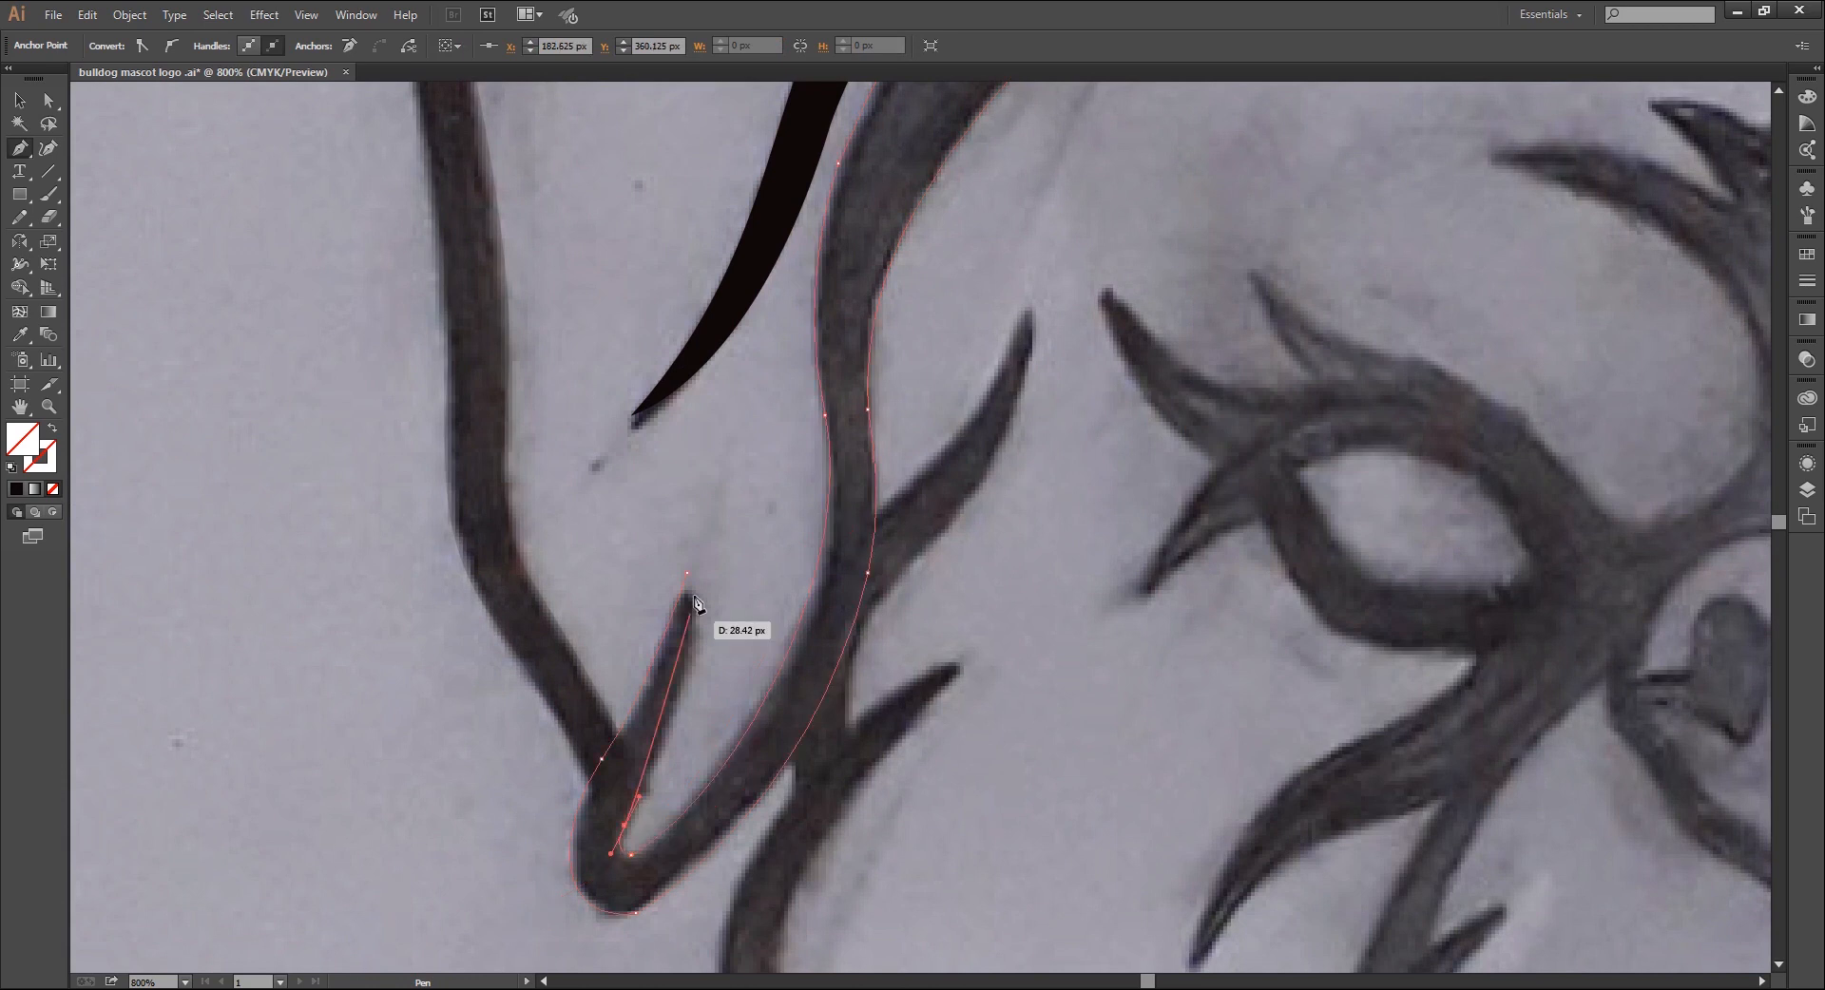
pyautogui.moveTo(686, 573); pyautogui.dragTo(663, 462)
# Refine the small spike's curve handle and round the corner at the ear's lower tip to 7.56 px
pyautogui.press('a')
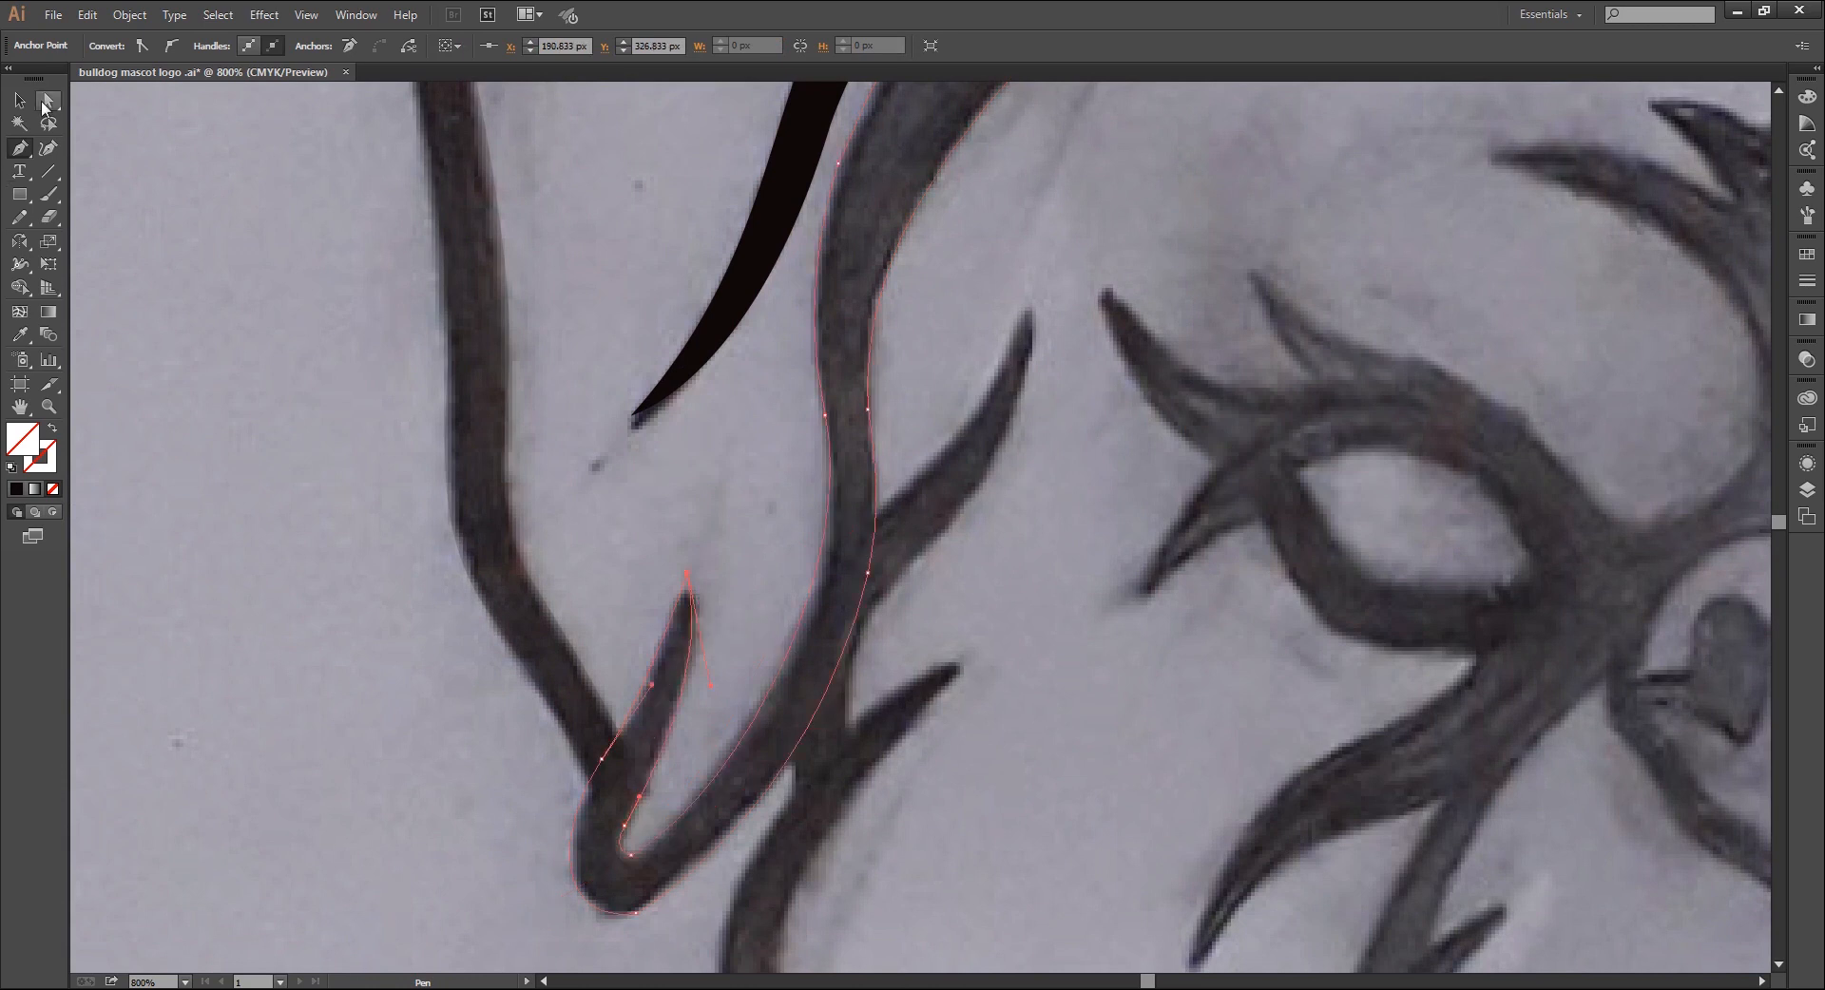
pyautogui.click(659, 690)
pyautogui.moveTo(658, 691); pyautogui.dragTo(652, 683)
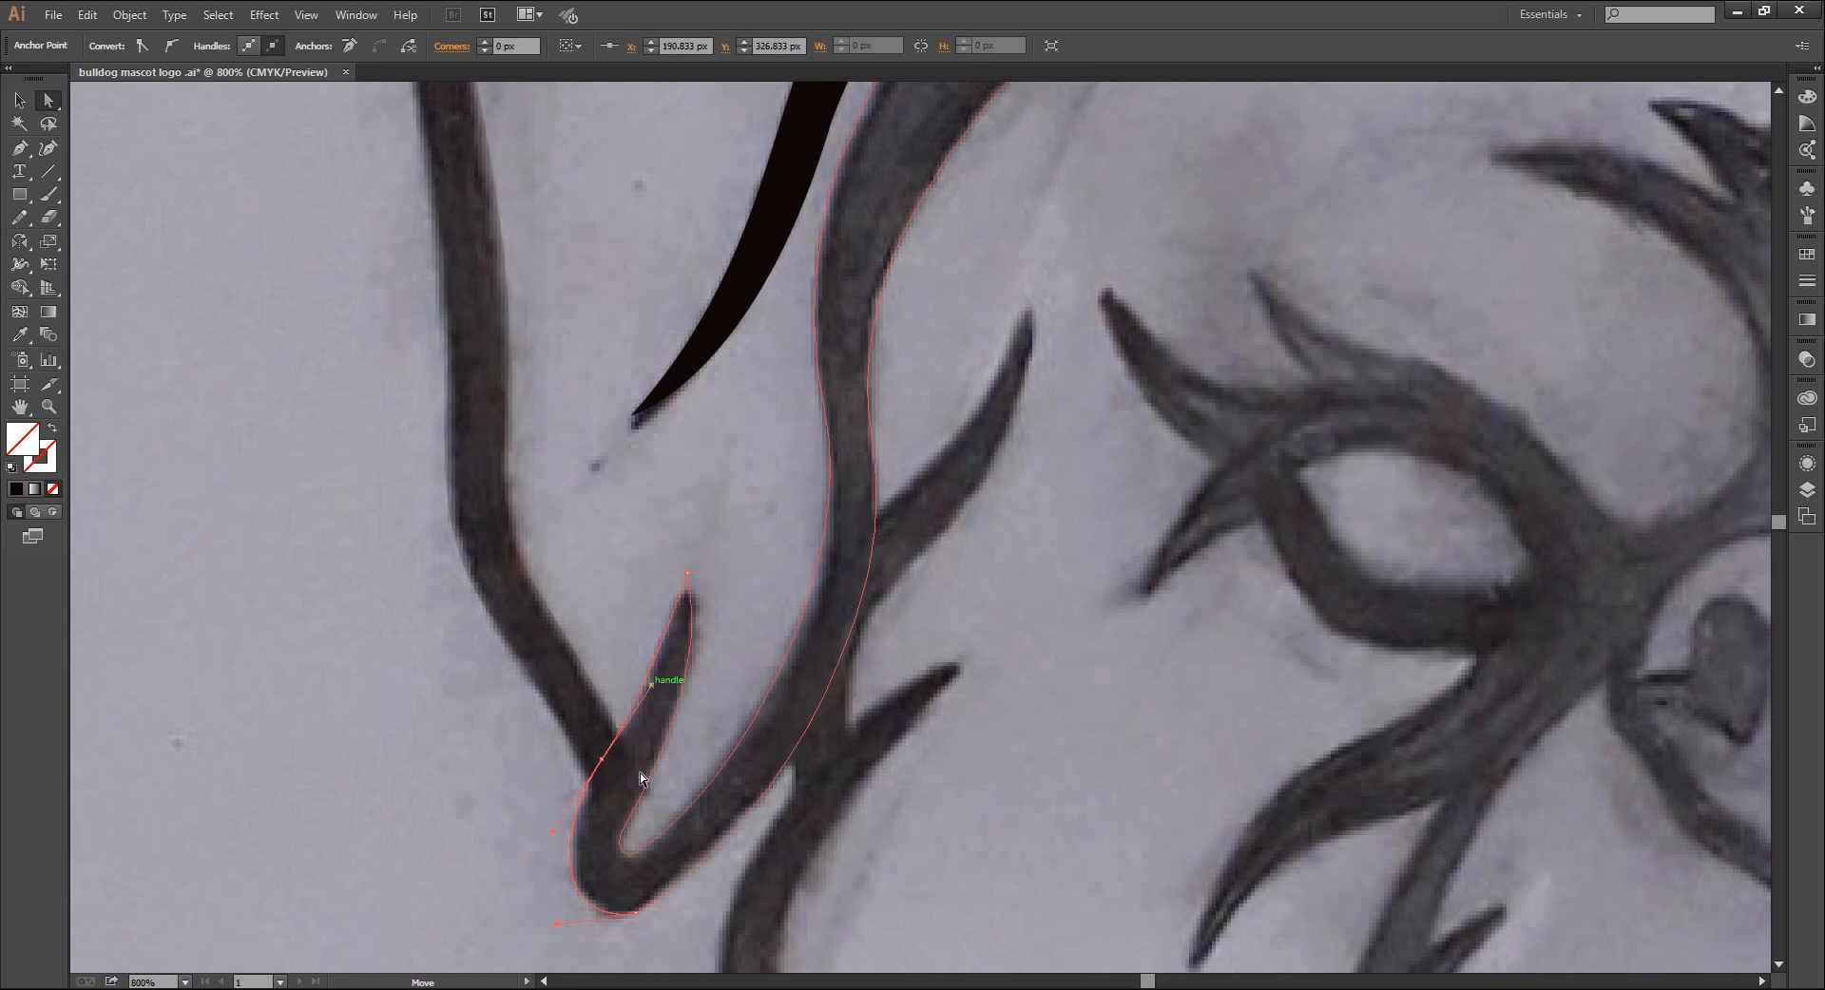
pyautogui.moveTo(634, 911); pyautogui.dragTo(490, 693)
pyautogui.click(499, 772)
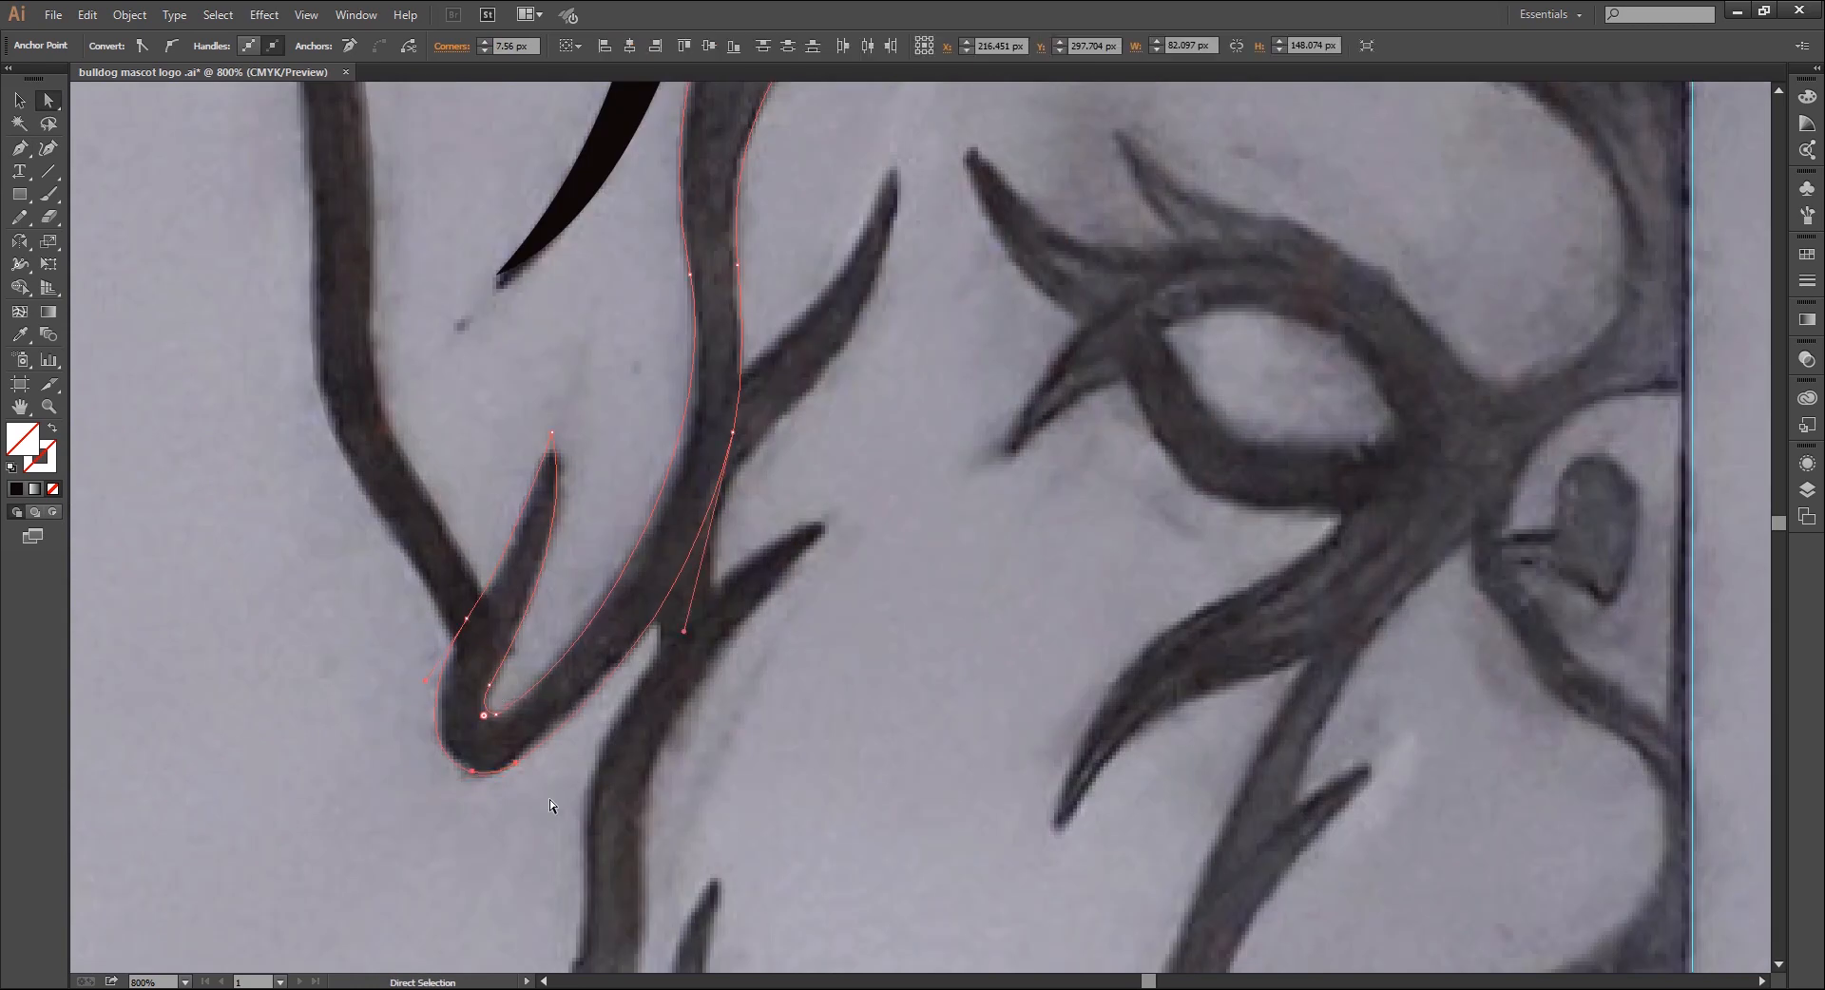
# Fill the closed inner ear shape with black
pyautogui.hotkey('ctrl', '-')
pyautogui.hotkey('ctrl', '-')
pyautogui.hotkey('ctrl', '-')
pyautogui.press('v')
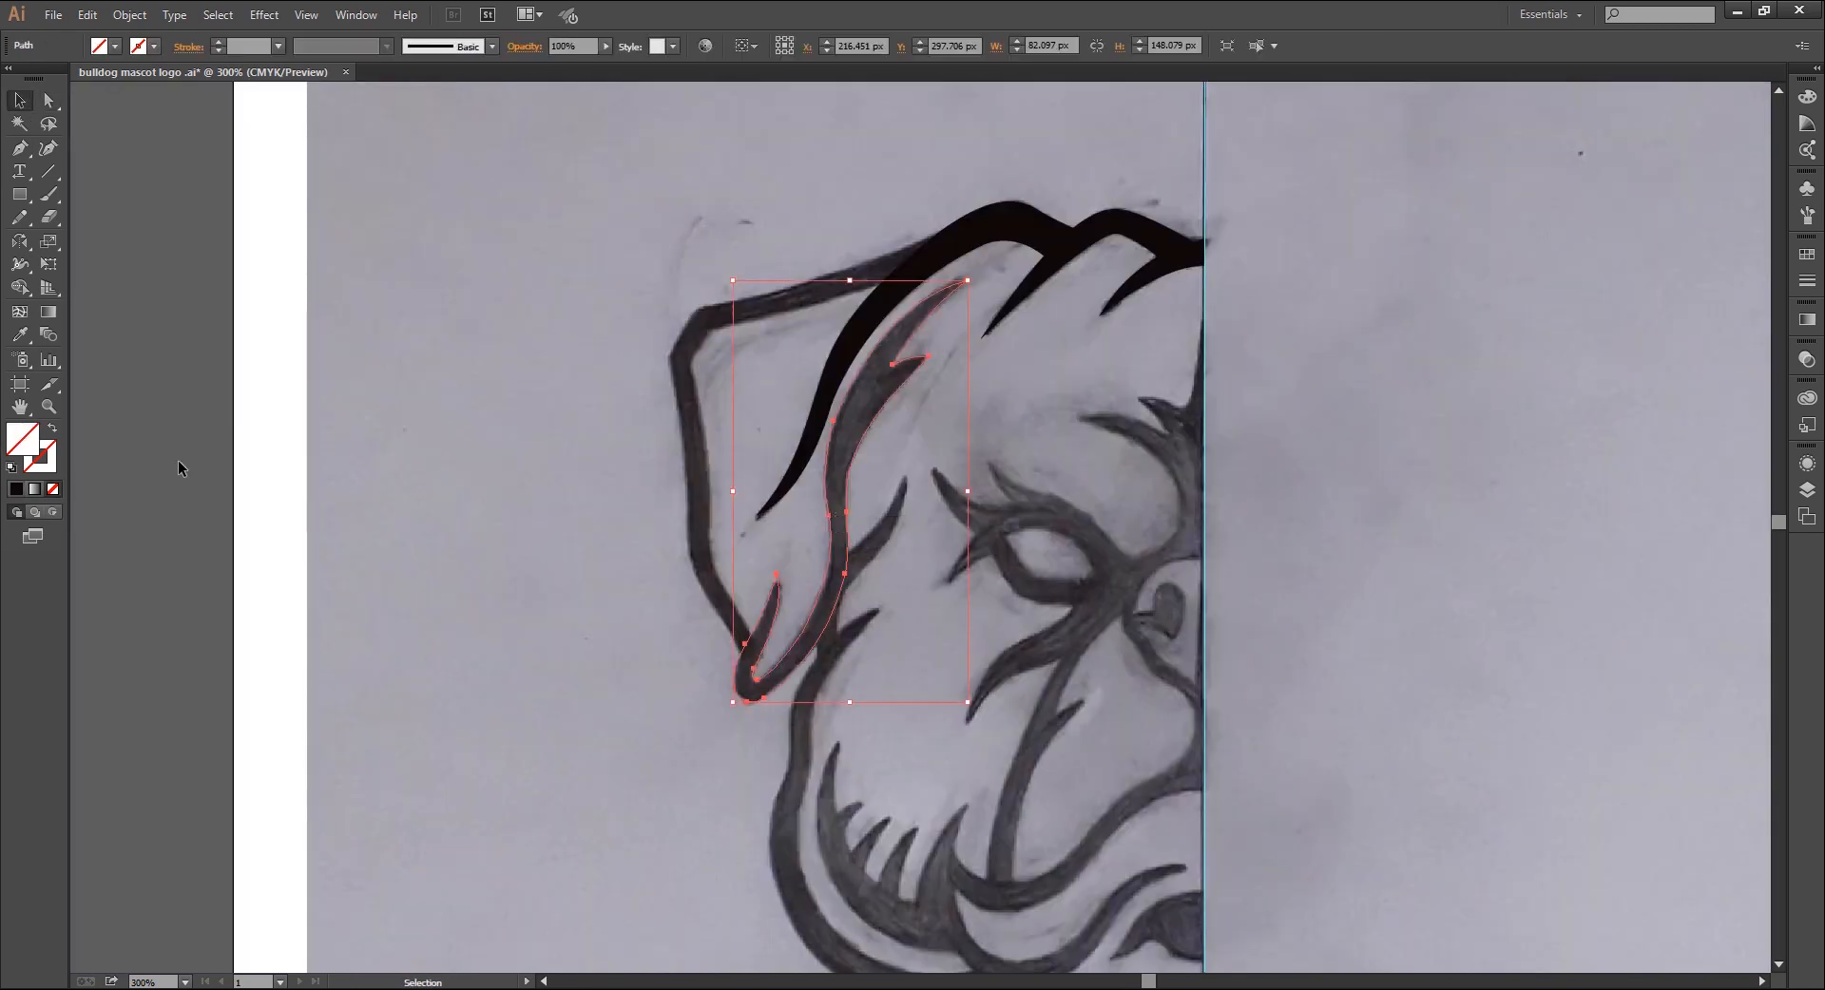
pyautogui.click(16, 489)
# Hide Layer 1, set the outer ear outline's opacity to 100% and deselect it to check the artwork
pyautogui.click(1810, 493)
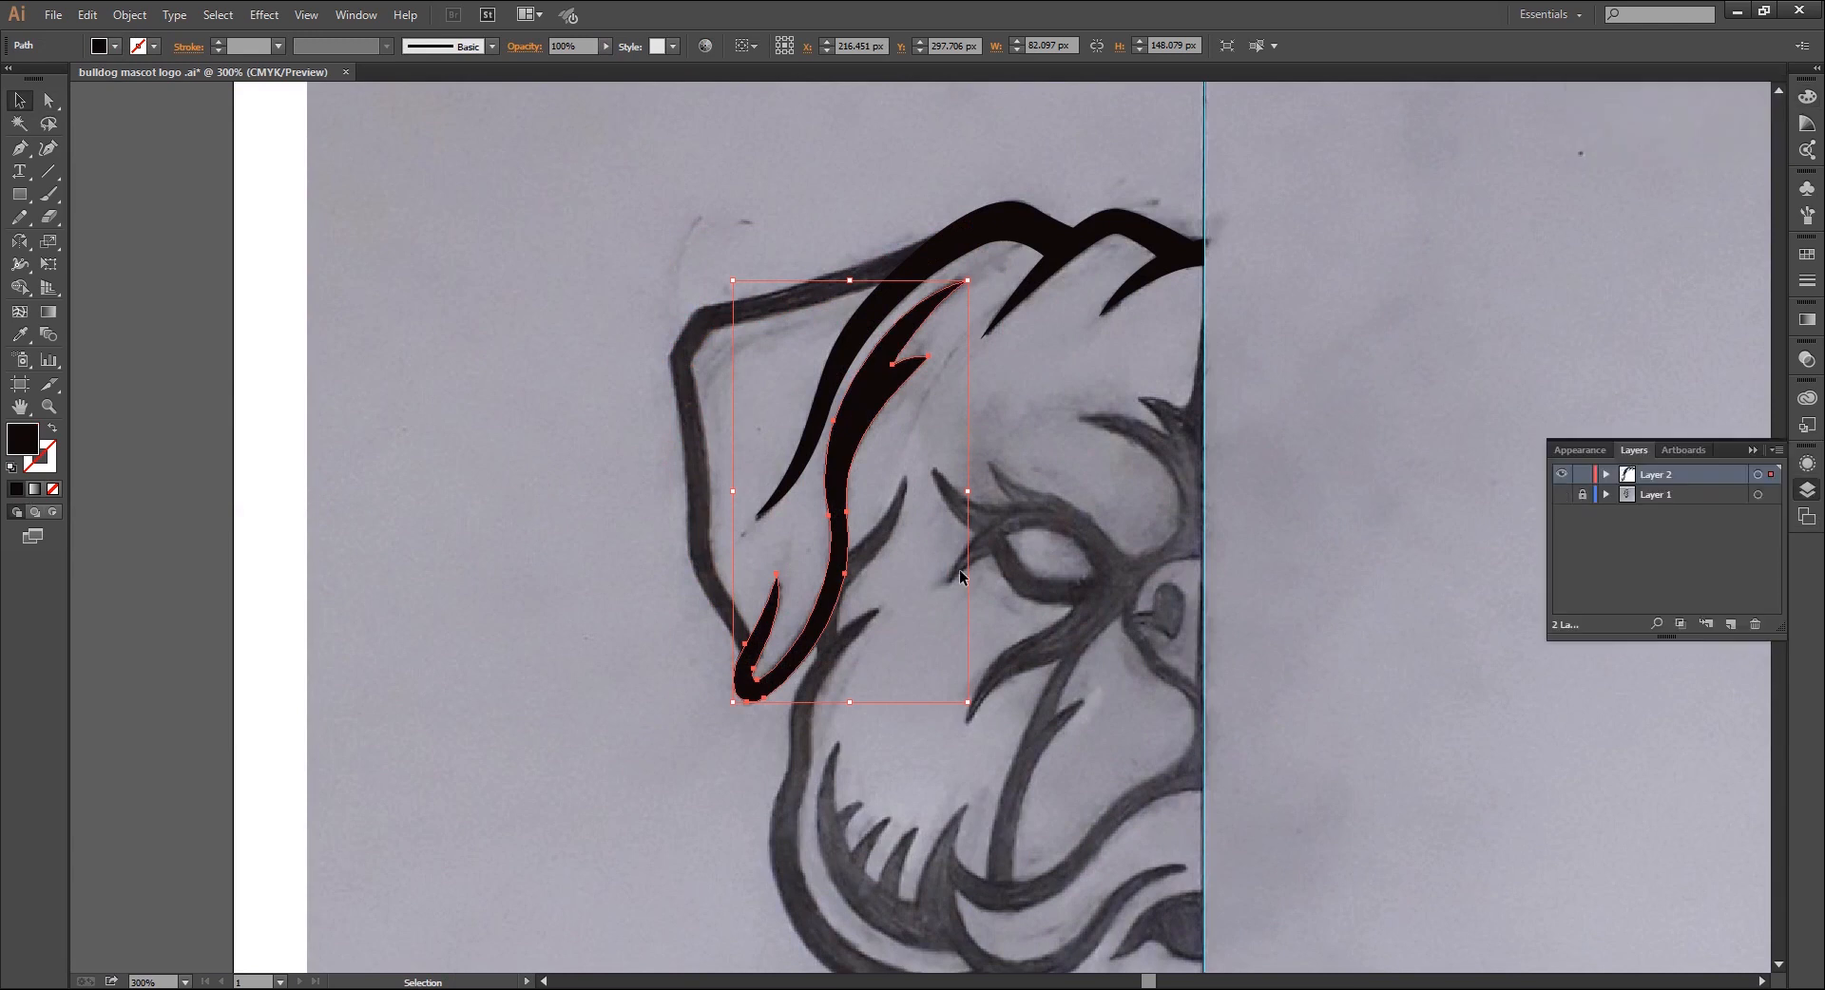
pyautogui.click(1561, 495)
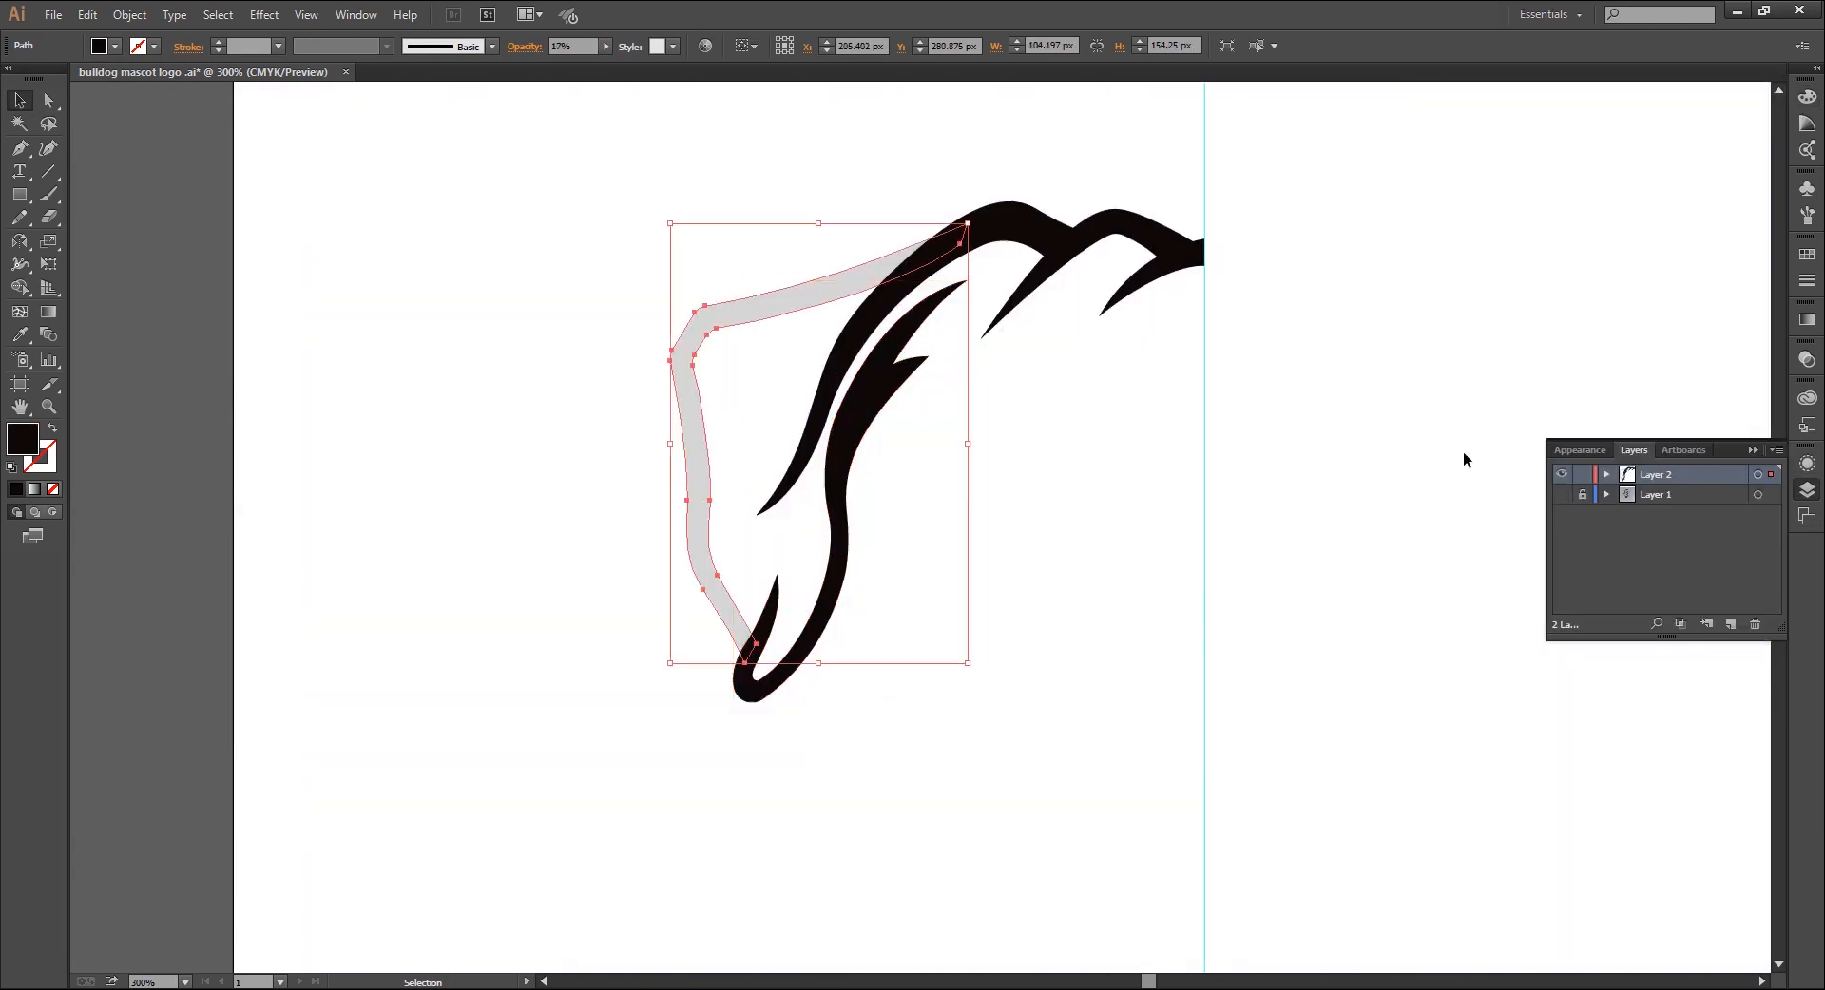
pyautogui.click(1806, 359)
pyautogui.click(1765, 370)
pyautogui.moveTo(1699, 386); pyautogui.dragTo(1772, 387)
pyautogui.click(1138, 601)
pyautogui.click(1139, 600)
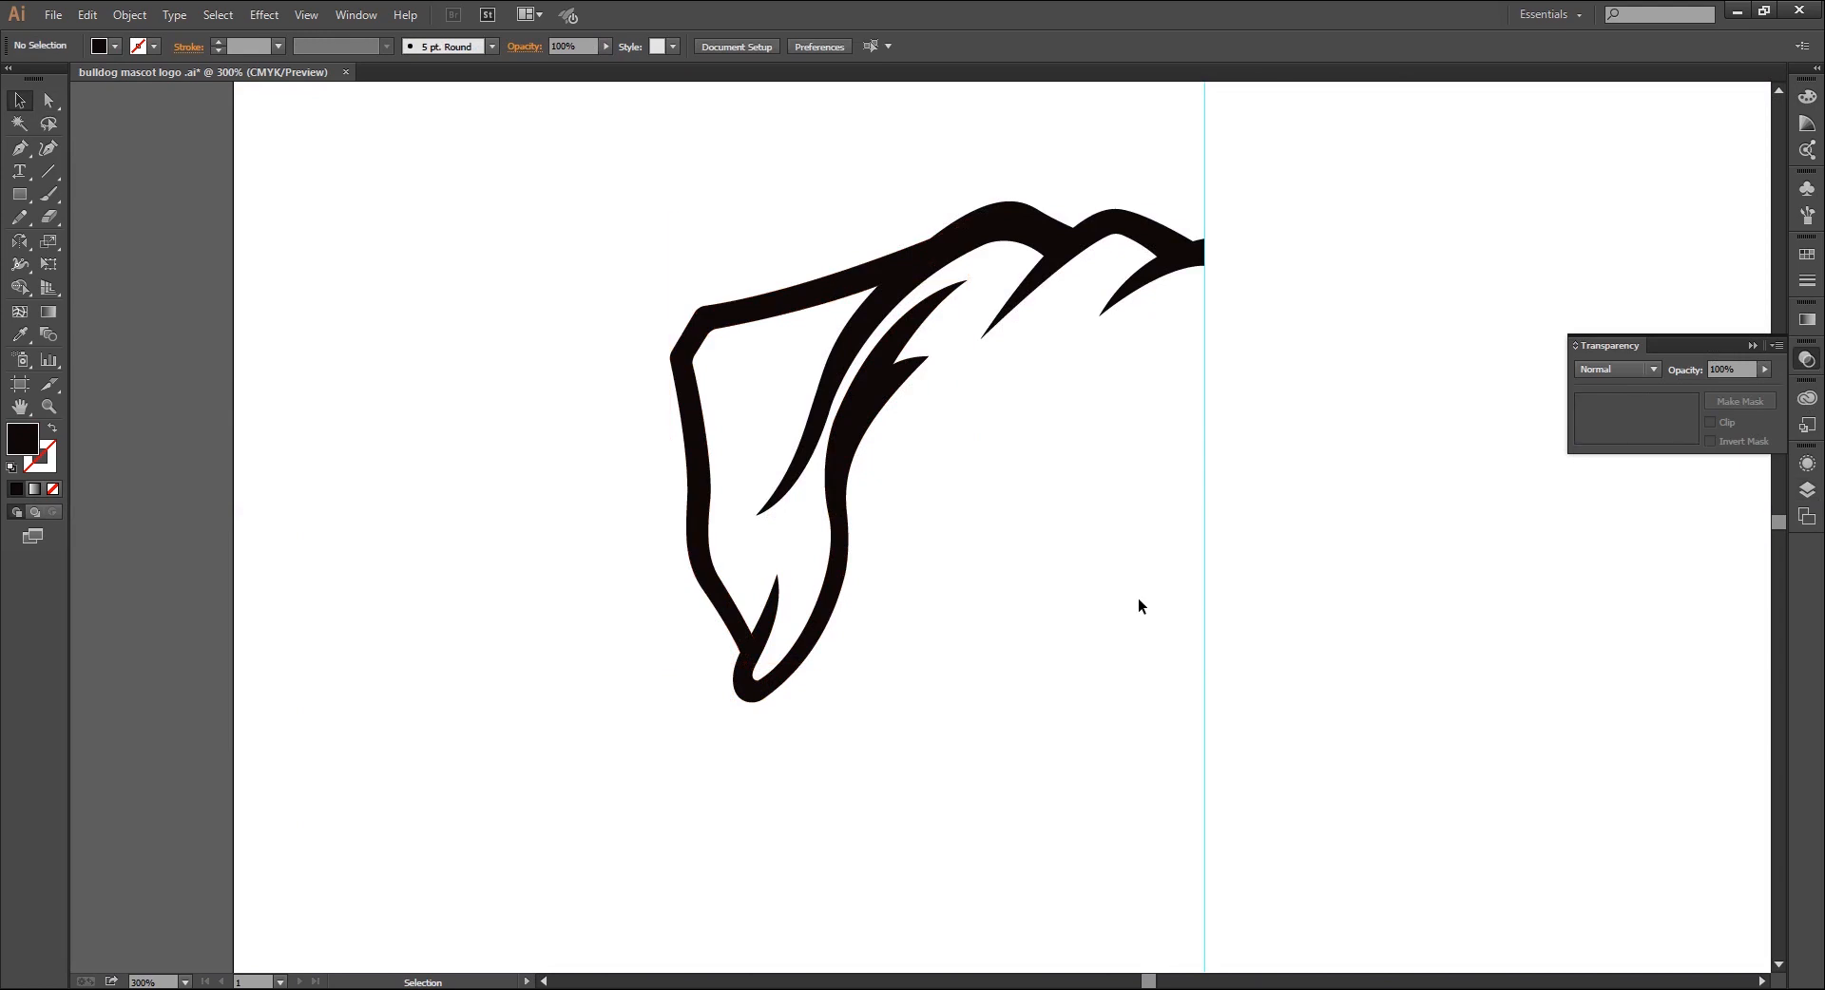
# Show Layer 1 again, select the inner ear shape and lower its opacity so the sketch shows through
pyautogui.moveTo(1138, 600); pyautogui.dragTo(1134, 696)
pyautogui.click(1806, 490)
pyautogui.click(1561, 495)
pyautogui.scroll(2, 922, 729)
pyautogui.click(745, 532)
pyautogui.click(1807, 360)
pyautogui.click(1764, 370)
pyautogui.moveTo(1771, 387); pyautogui.dragTo(1705, 387)
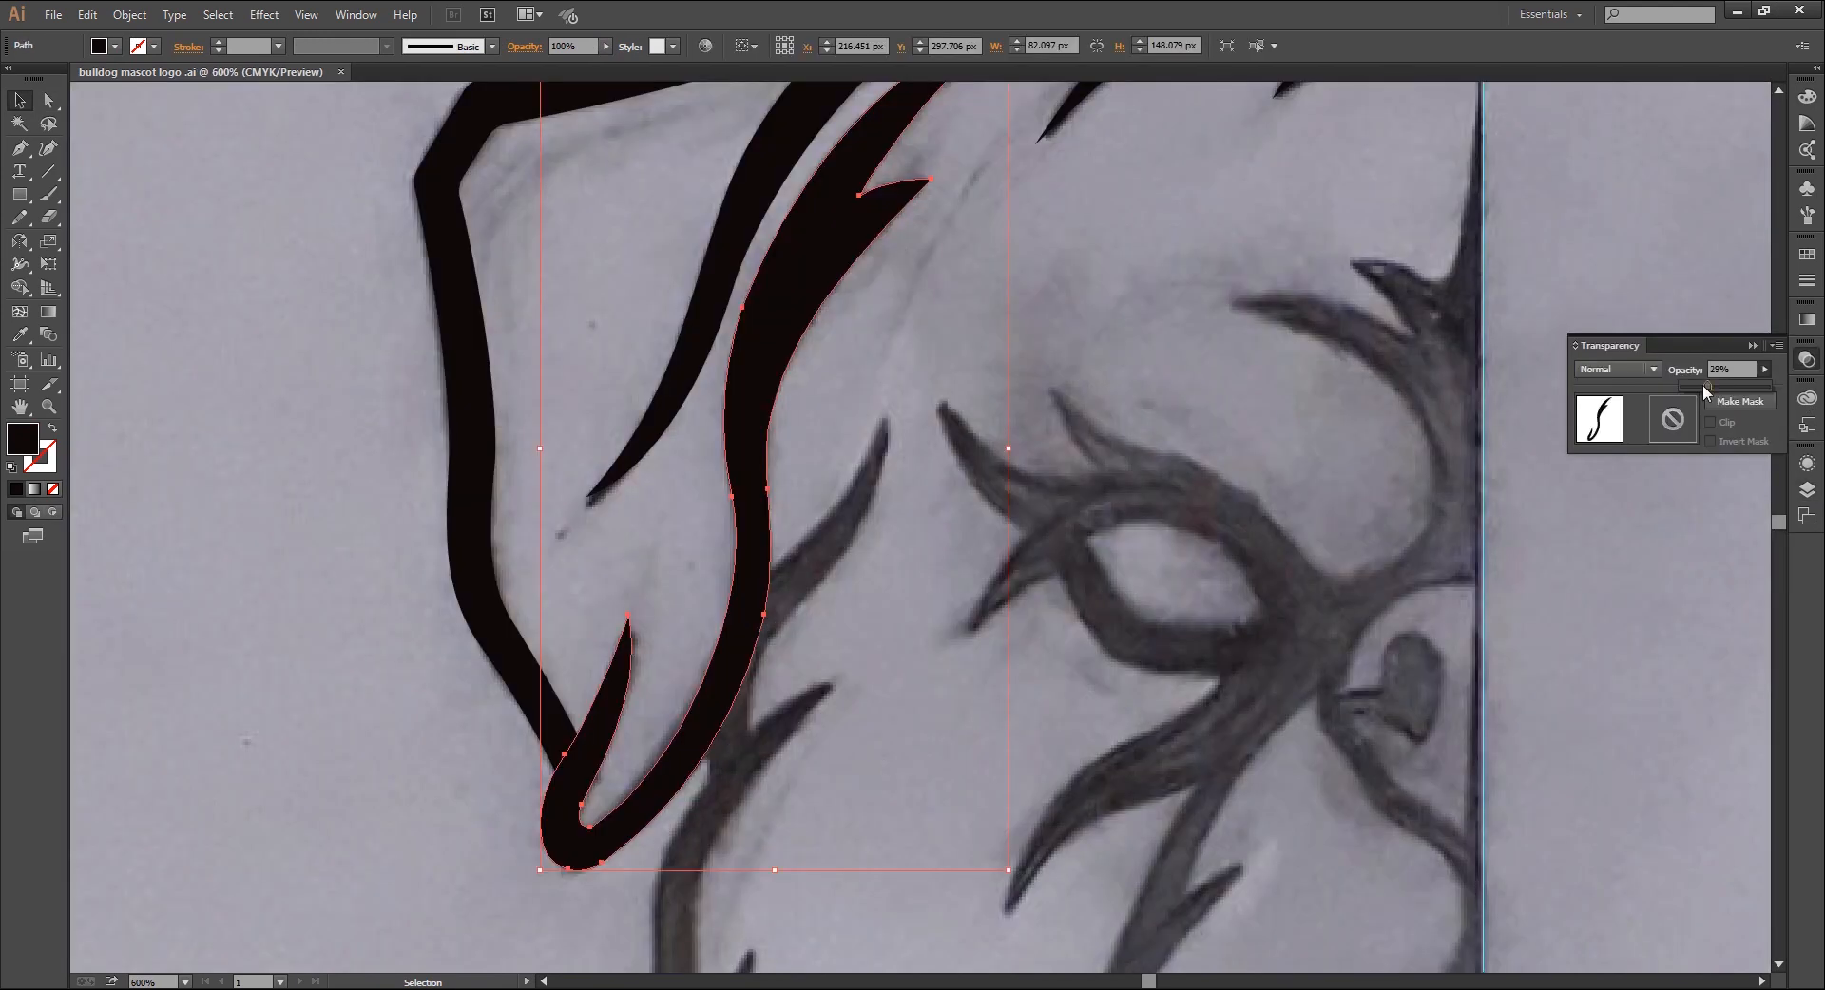
# Trace the upper edge of the pointed hair stroke beside the ear, from its base up to its tip
pyautogui.scroll(1, 893, 894)
pyautogui.press('p')
pyautogui.click(651, 771)
pyautogui.scroll(2, 759, 542)
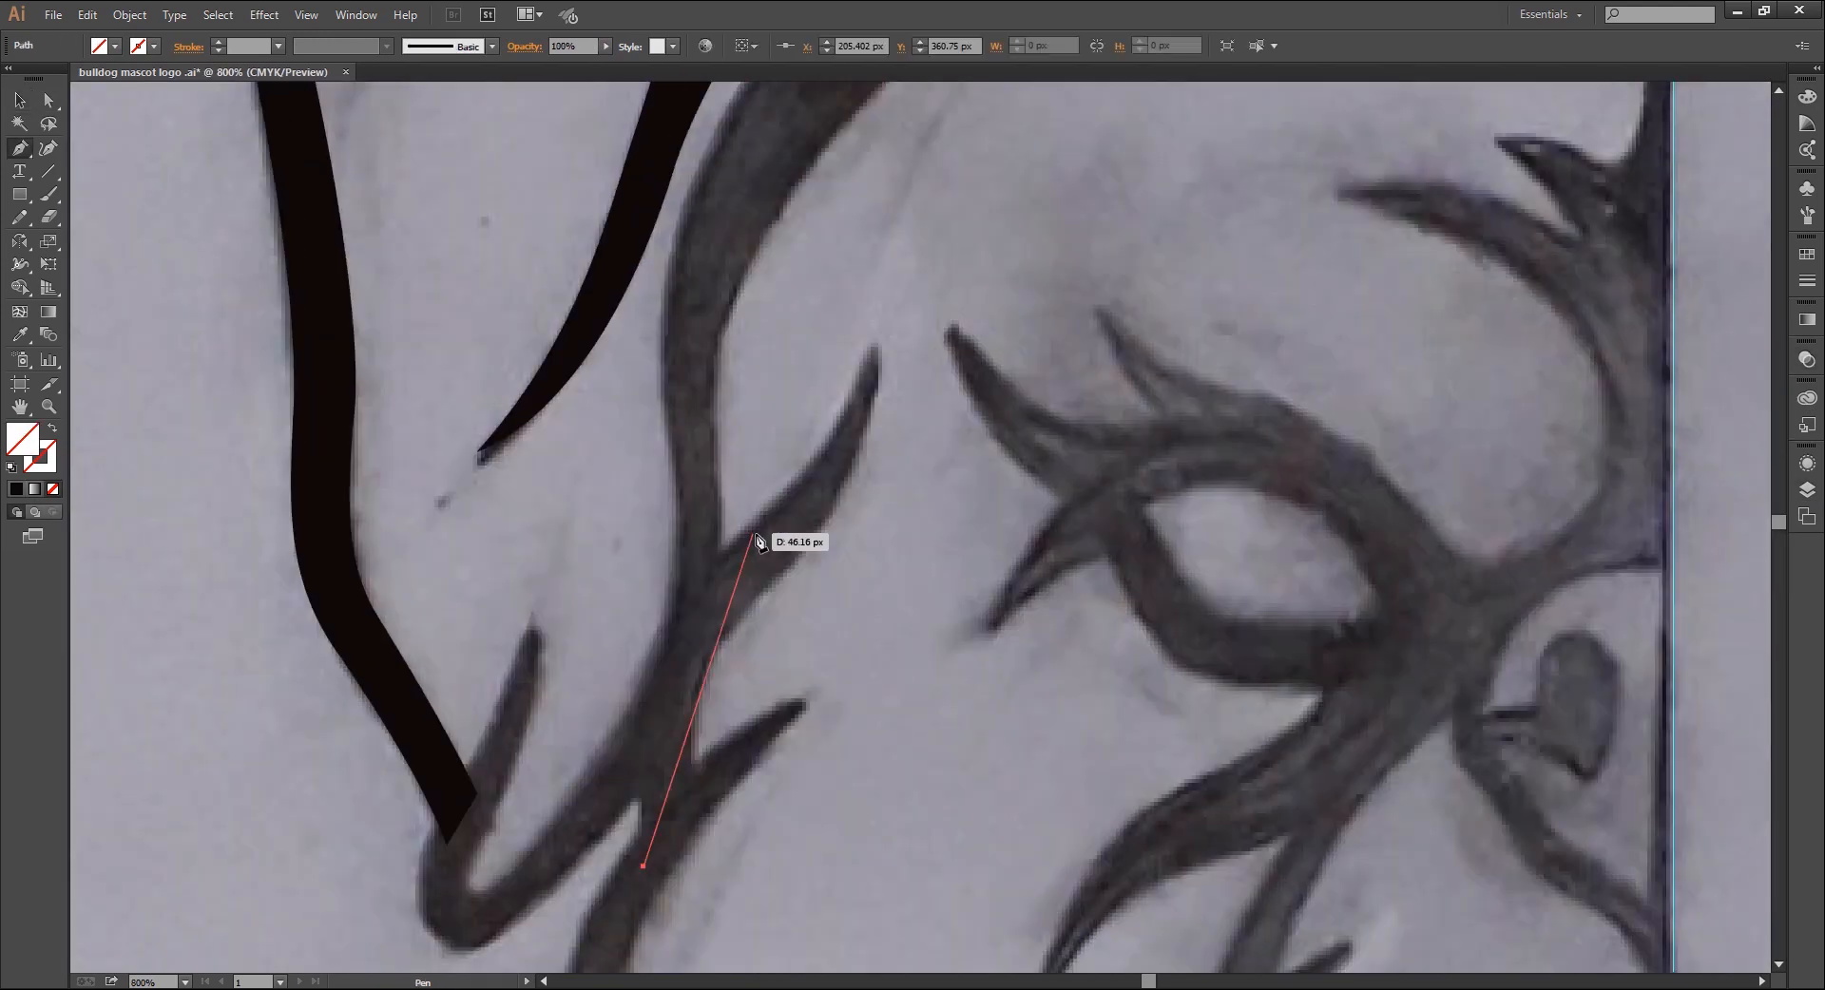
pyautogui.moveTo(755, 528); pyautogui.dragTo(881, 254)
pyautogui.click(755, 527)
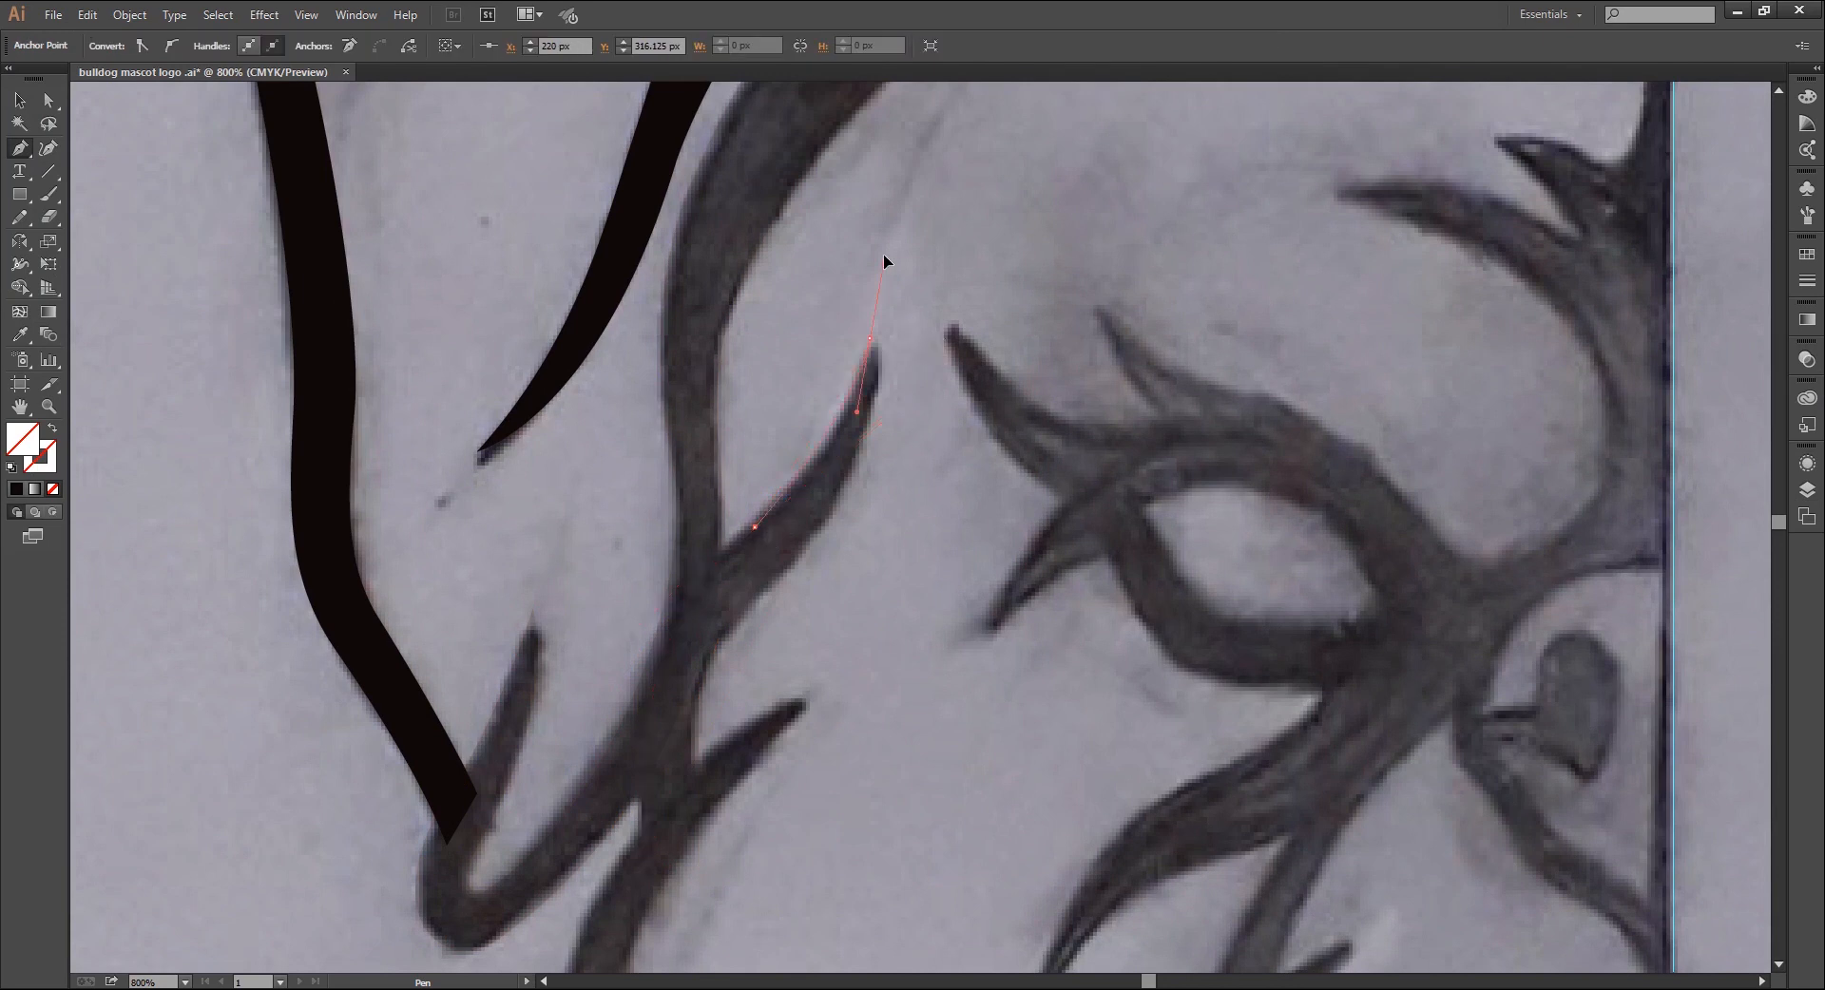
pyautogui.click(869, 340)
# Trace the hair stroke's lower edge from the tip back down to its base and close the path
pyautogui.moveTo(787, 575); pyautogui.dragTo(673, 692)
pyautogui.moveTo(677, 696); pyautogui.dragTo(720, 639)
pyautogui.click(741, 742)
pyautogui.click(685, 810)
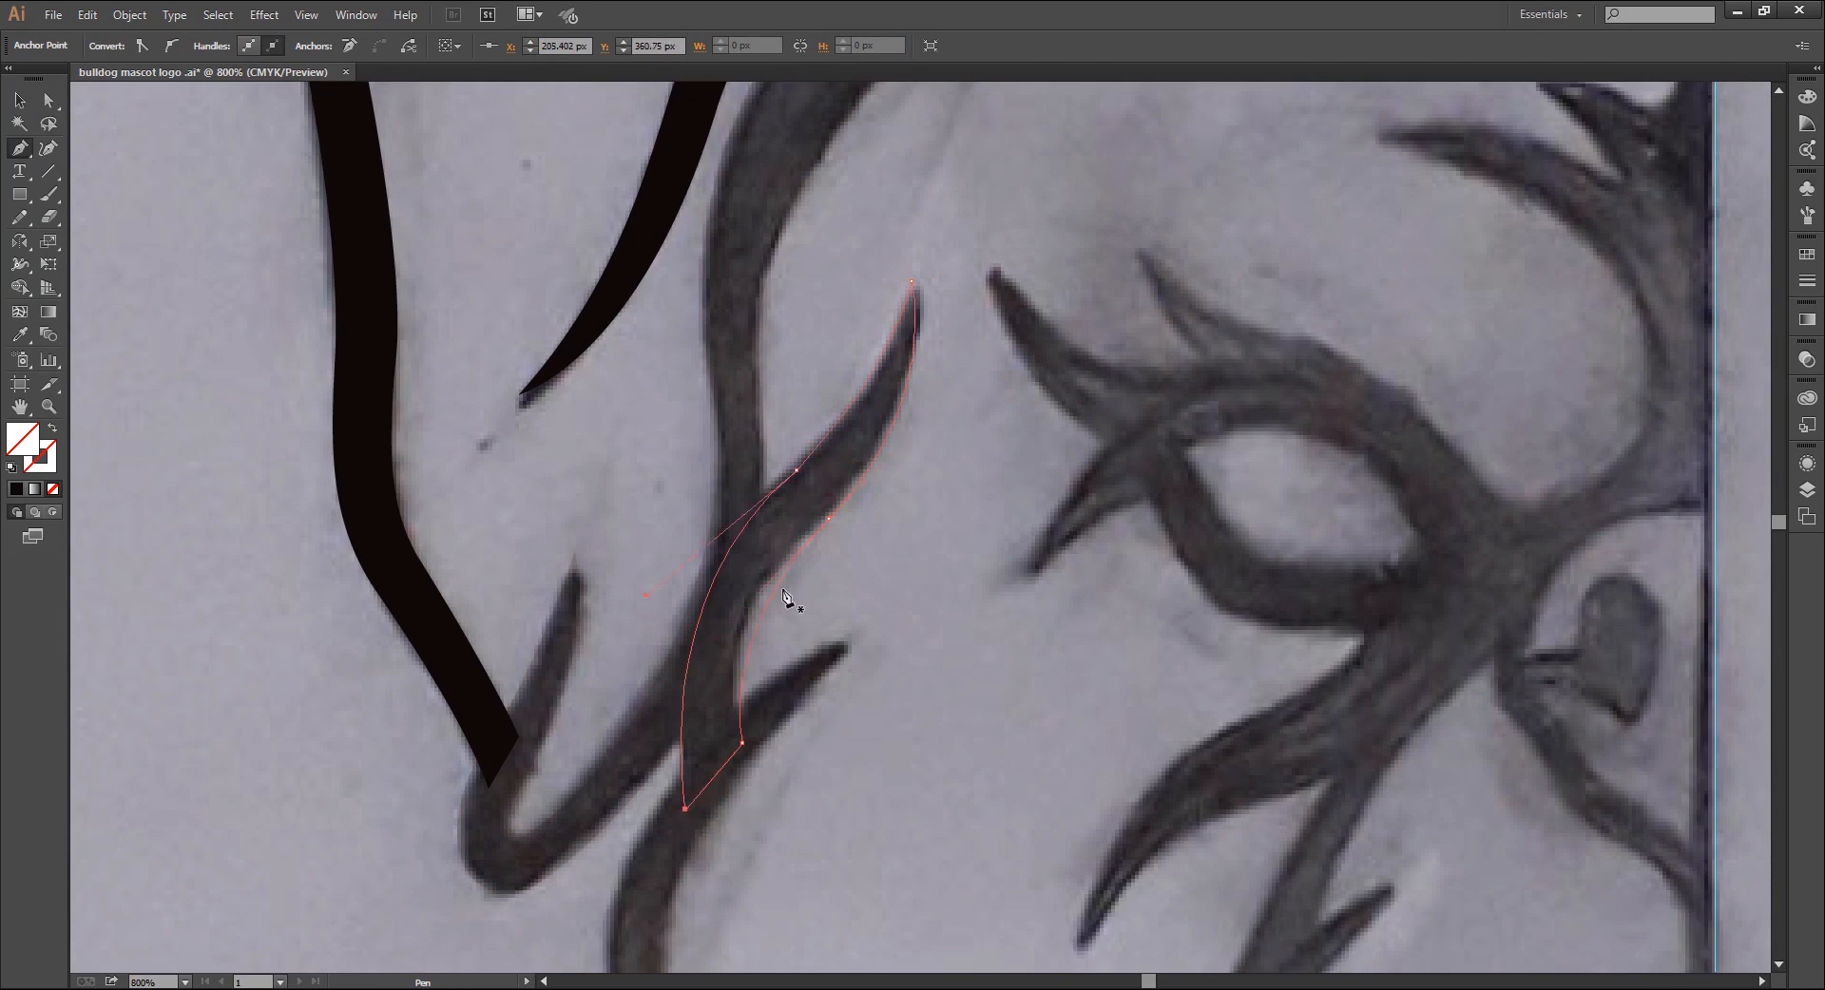
# Smooth the hair stroke's lower edge by adjusting its middle anchor's handle and rounding that anchor to about 34 px
pyautogui.click(49, 99)
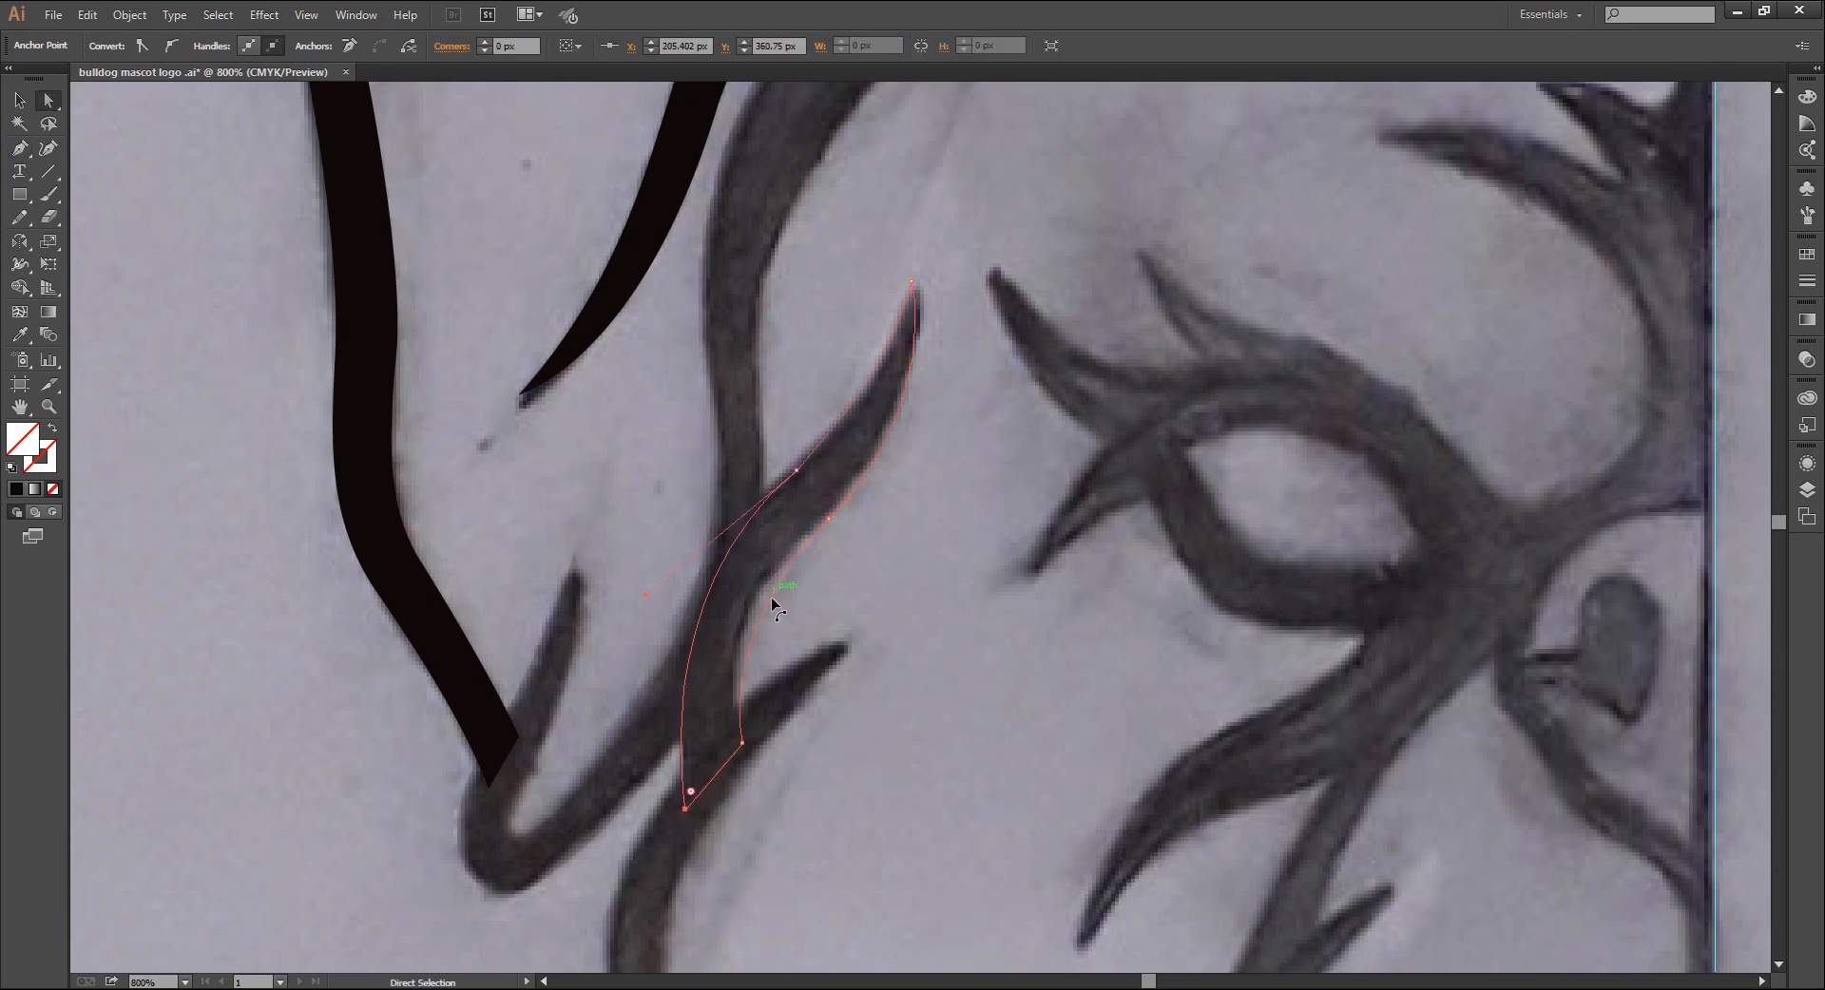
pyautogui.click(828, 519)
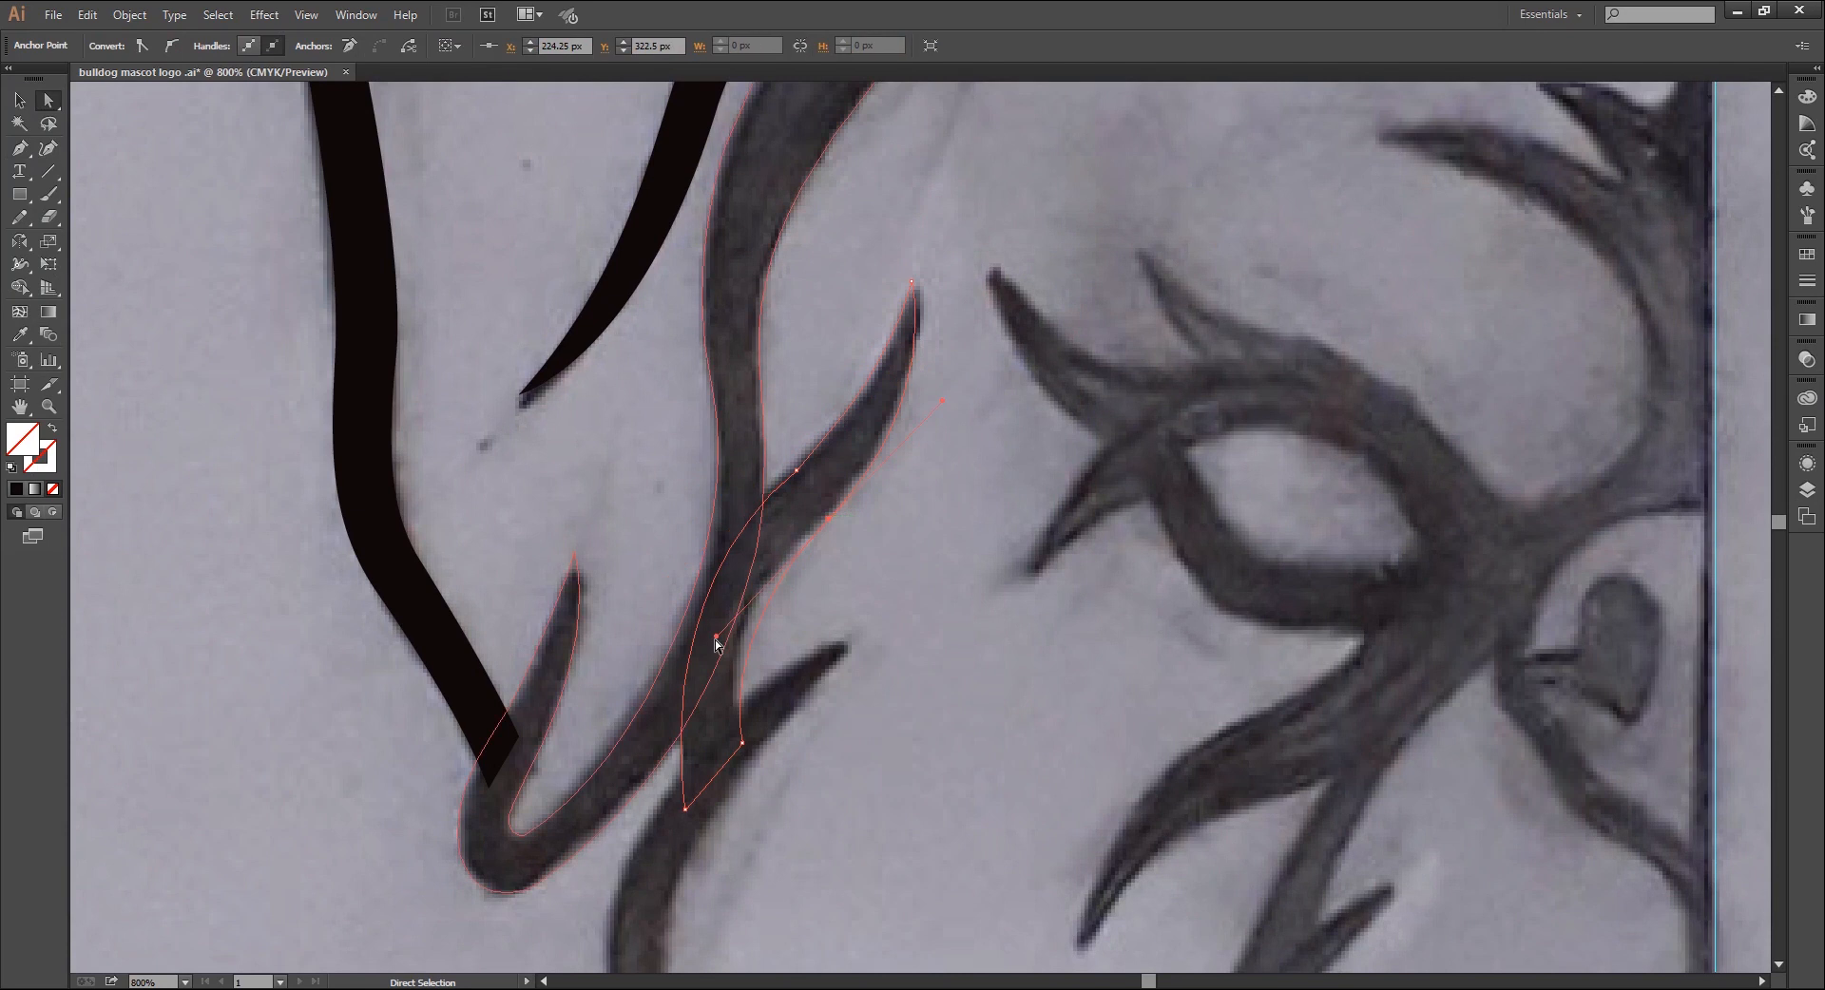
pyautogui.moveTo(715, 635); pyautogui.dragTo(708, 614)
pyautogui.click(867, 791)
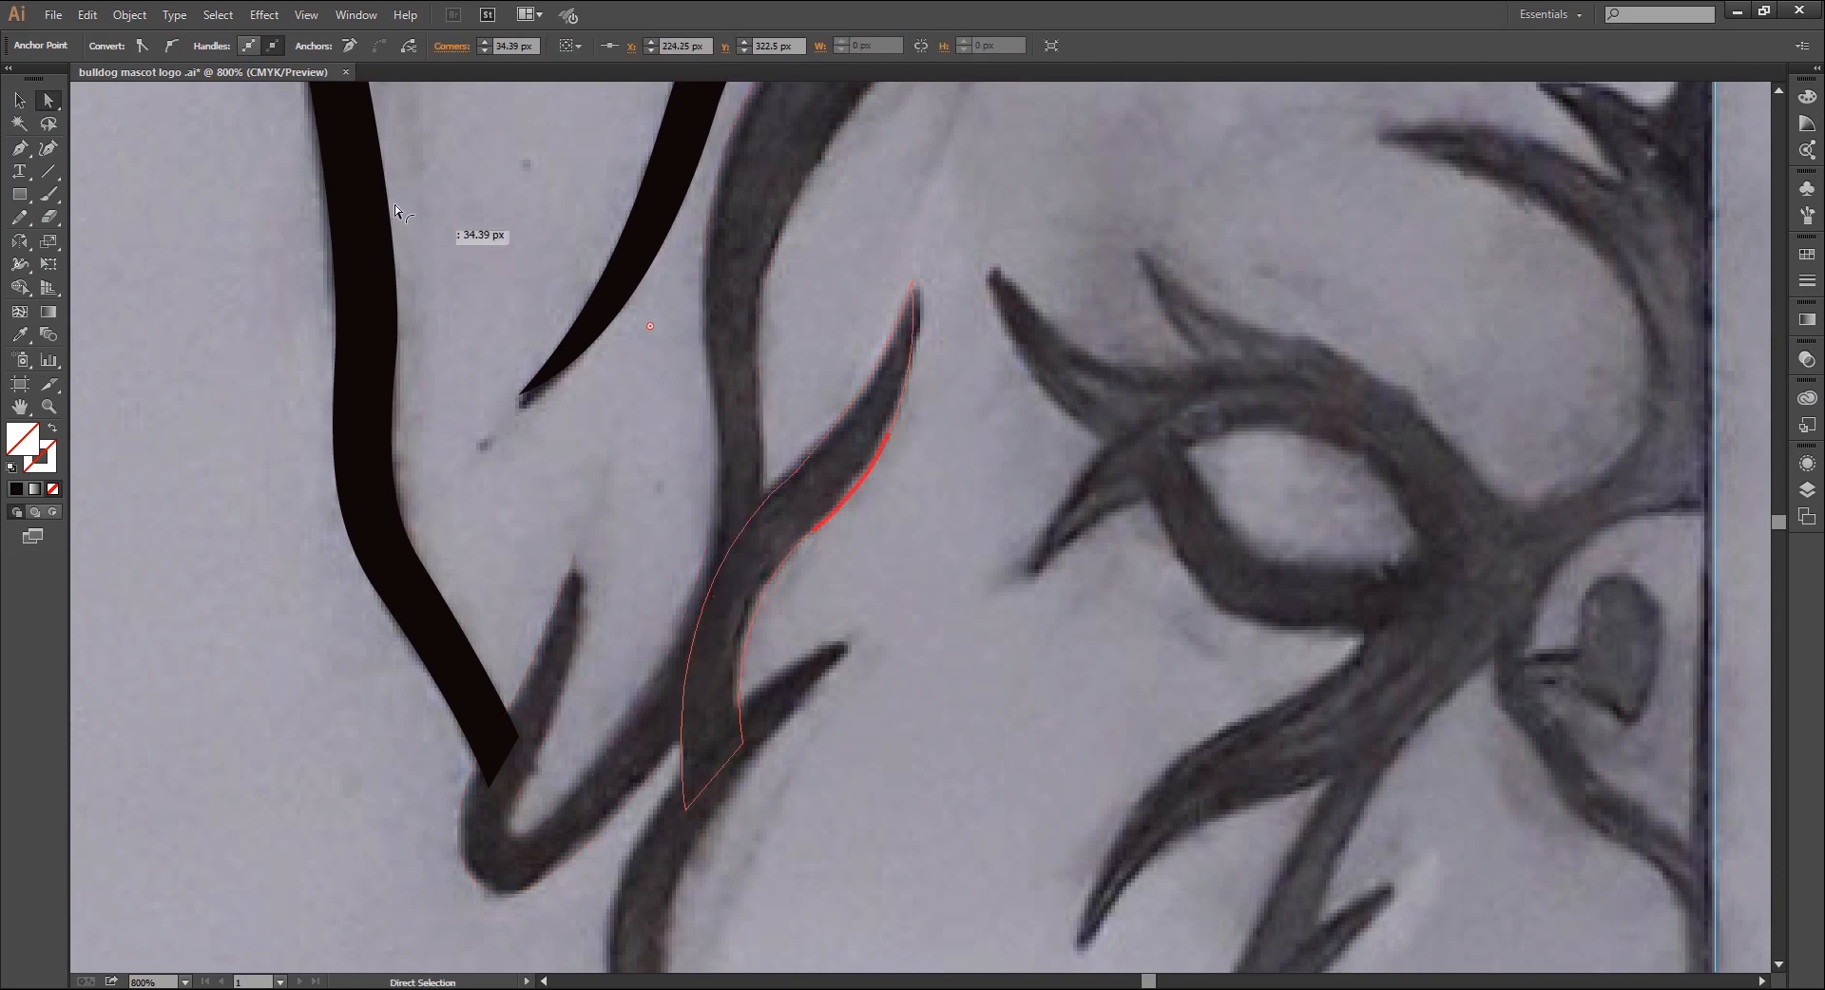
pyautogui.click(795, 479)
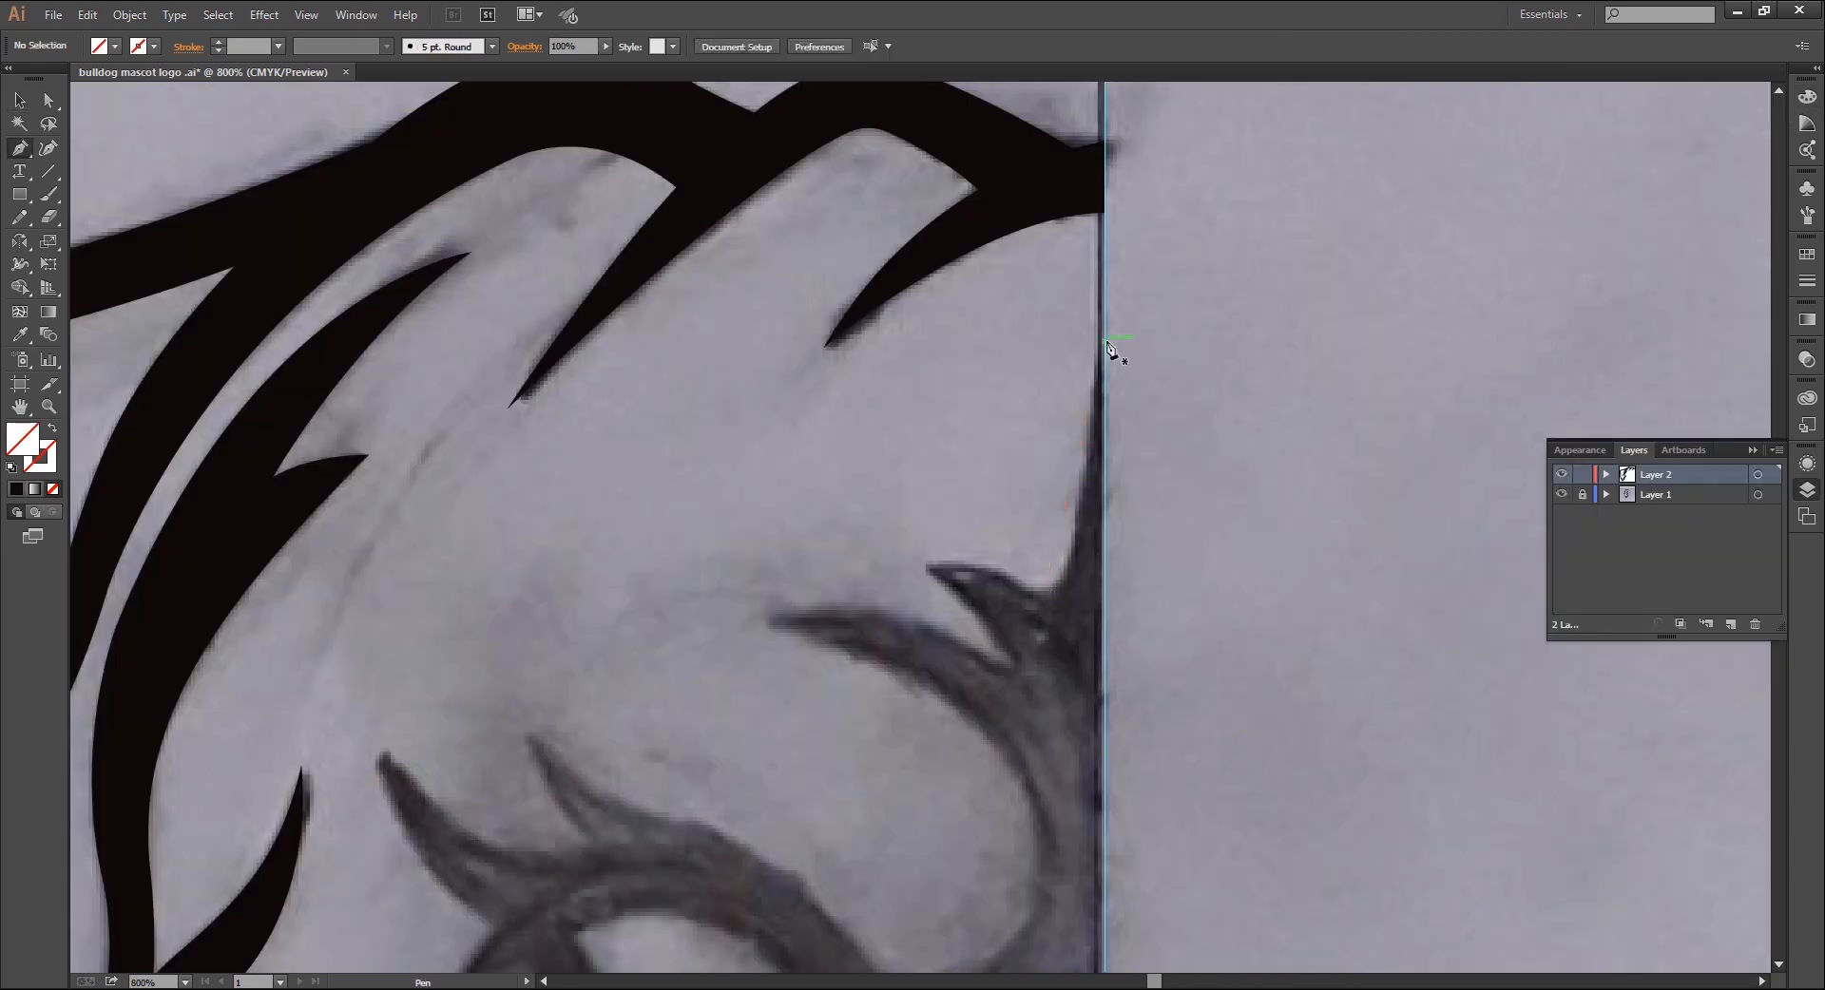
# Start the forehead shape at the centre guide, tracing down the centre line and around the short pointed spike
pyautogui.click(1103, 340)
pyautogui.click(1076, 547)
pyautogui.click(1014, 628)
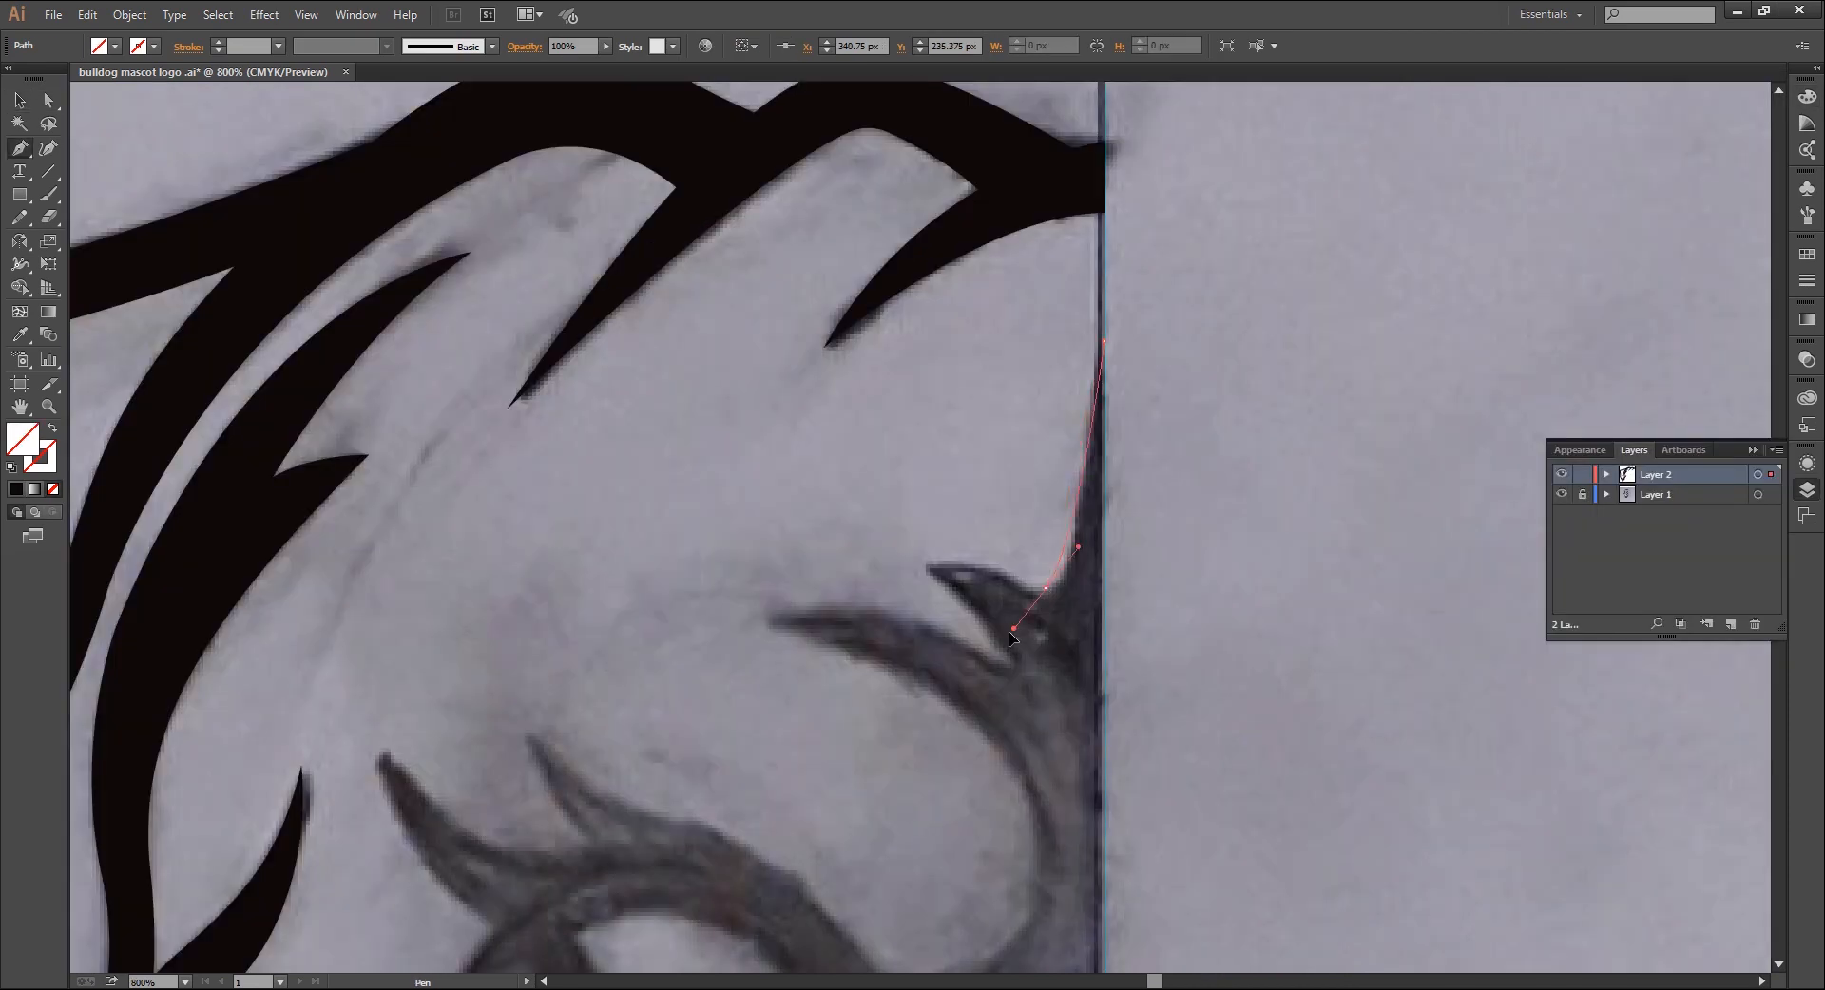
pyautogui.keyDown('alt'); pyautogui.click(1046, 587); pyautogui.keyUp('alt')
pyautogui.moveTo(922, 564); pyautogui.dragTo(877, 585)
pyautogui.keyDown('alt'); pyautogui.click(922, 564); pyautogui.keyUp('alt')
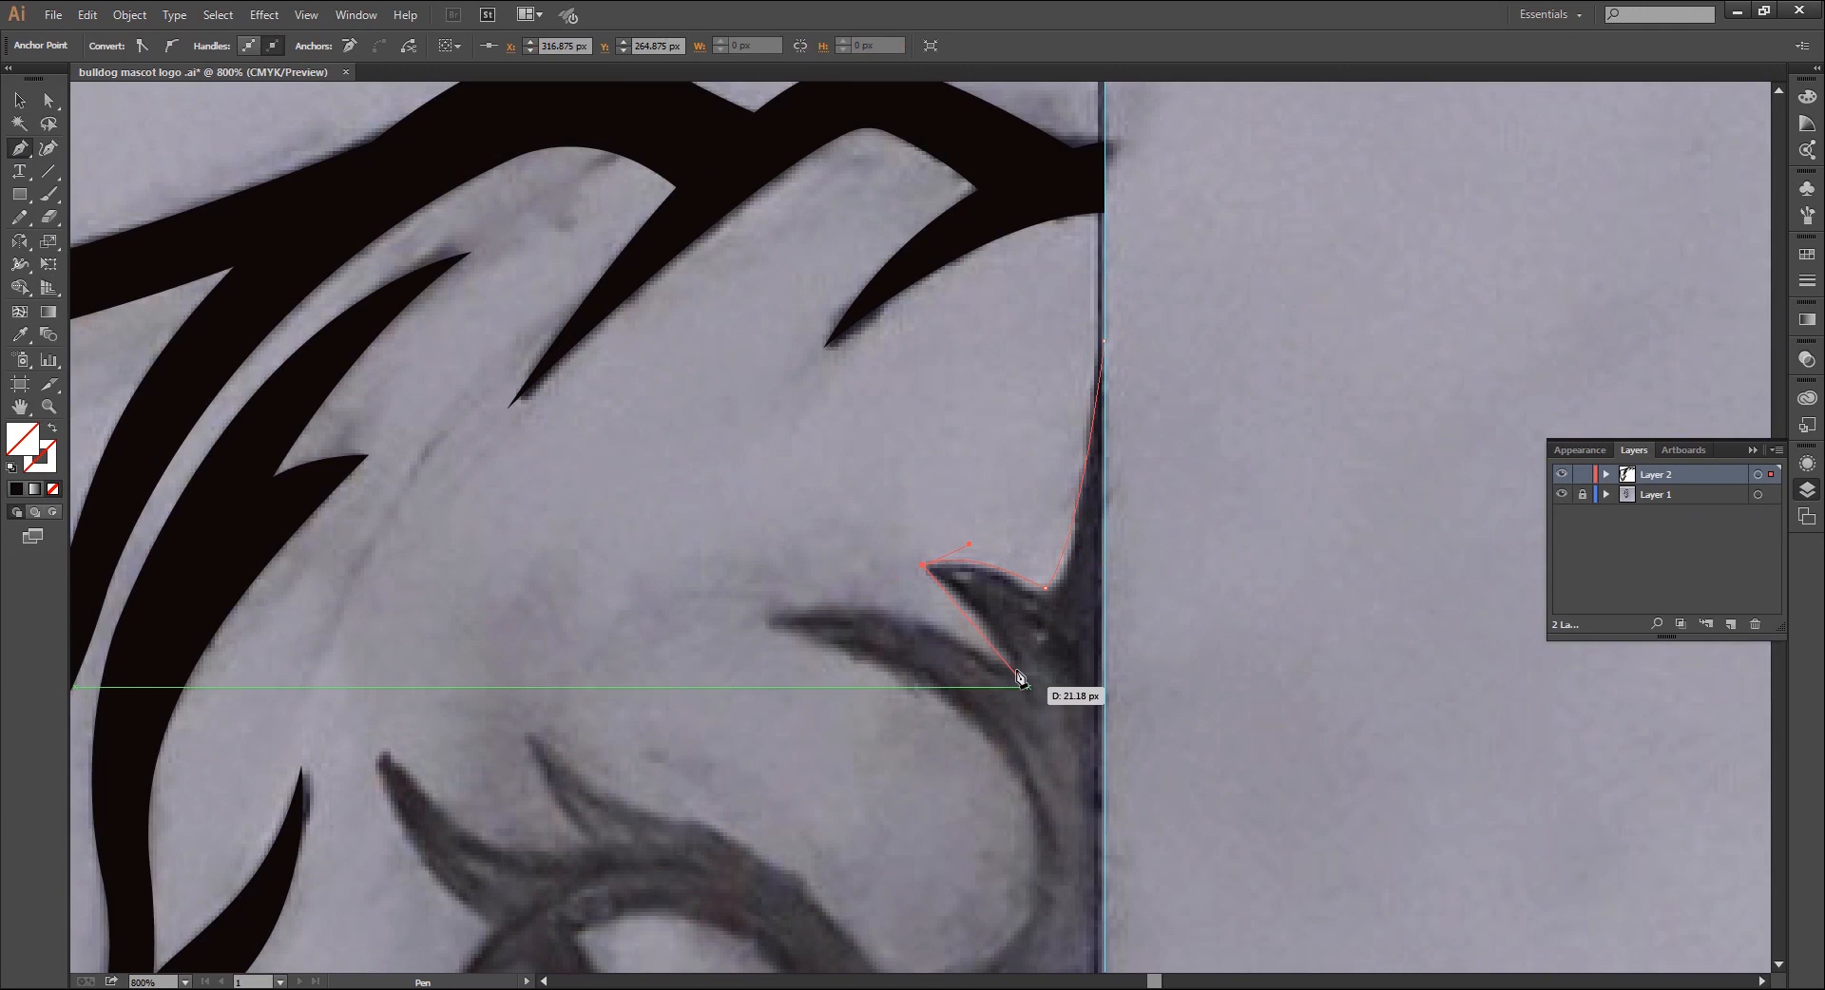
pyautogui.moveTo(1013, 668); pyautogui.dragTo(1040, 729)
pyautogui.click(1014, 670)
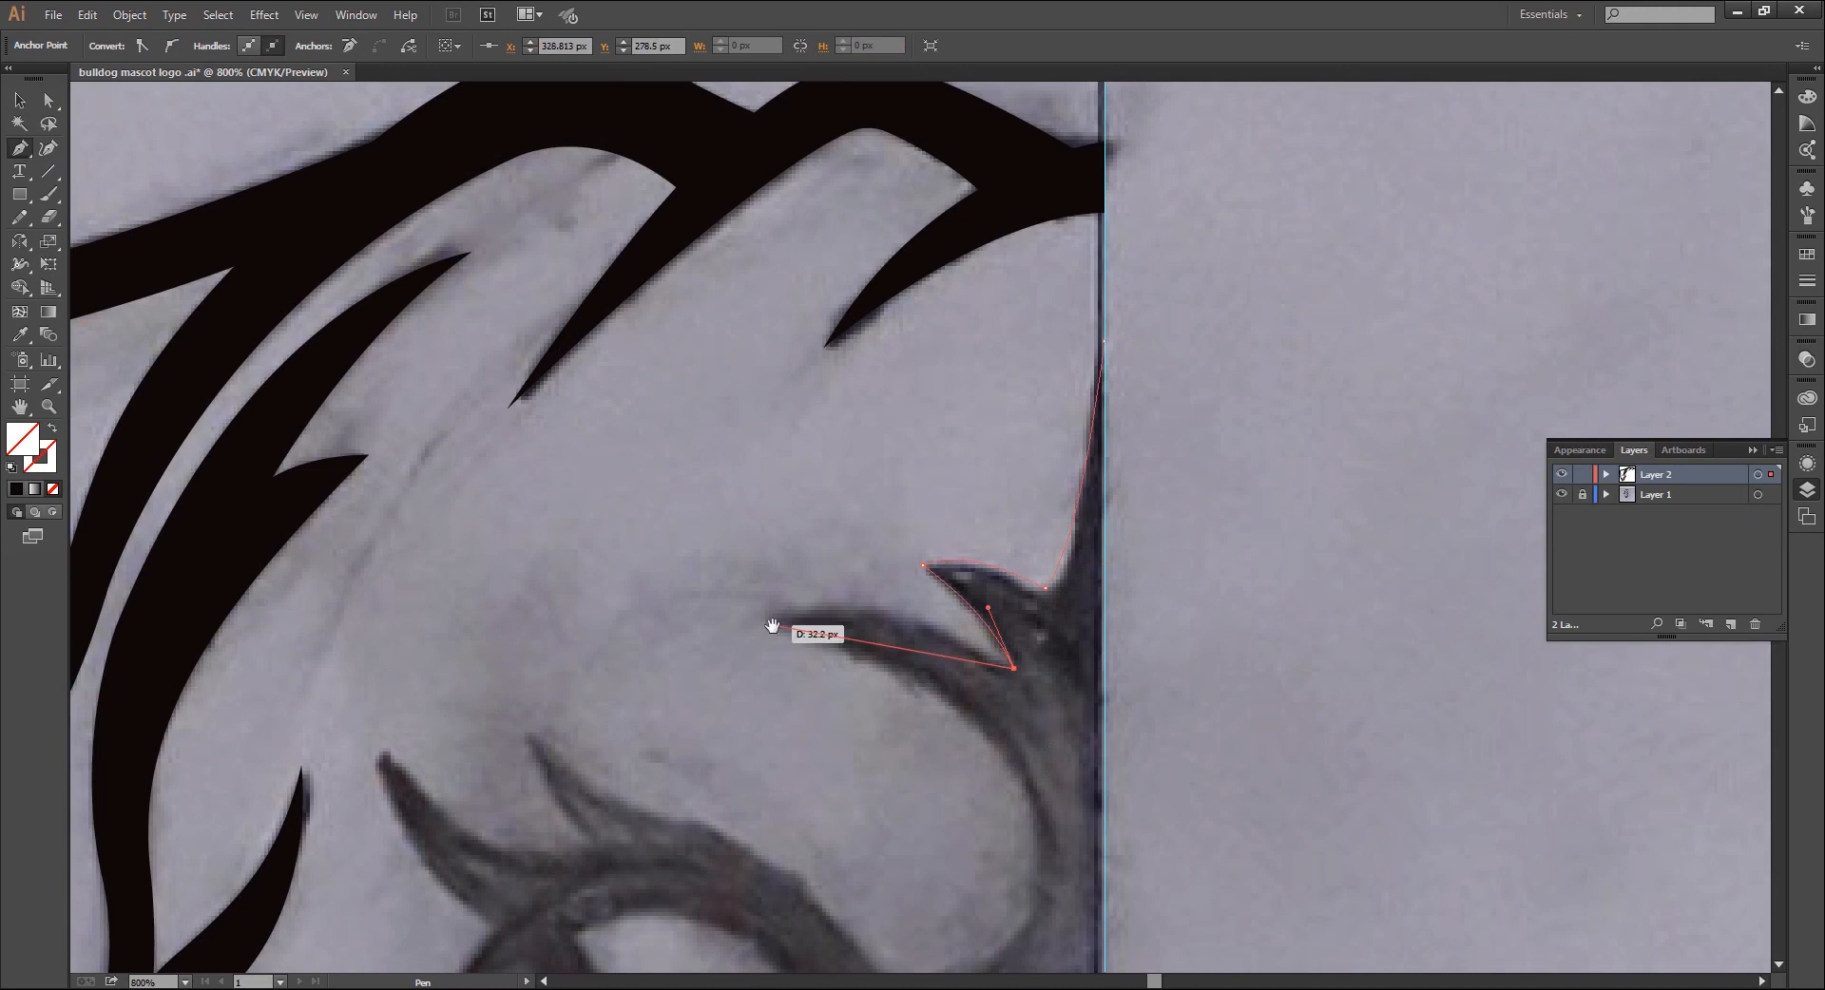
# Trace around the longer forehead spike, along the curve toward the eye, and over the upper eye spike to the notch behind it
pyautogui.moveTo(768, 620); pyautogui.dragTo(676, 609)
pyautogui.click(821, 551)
pyautogui.hotkey('ctrl', '-')
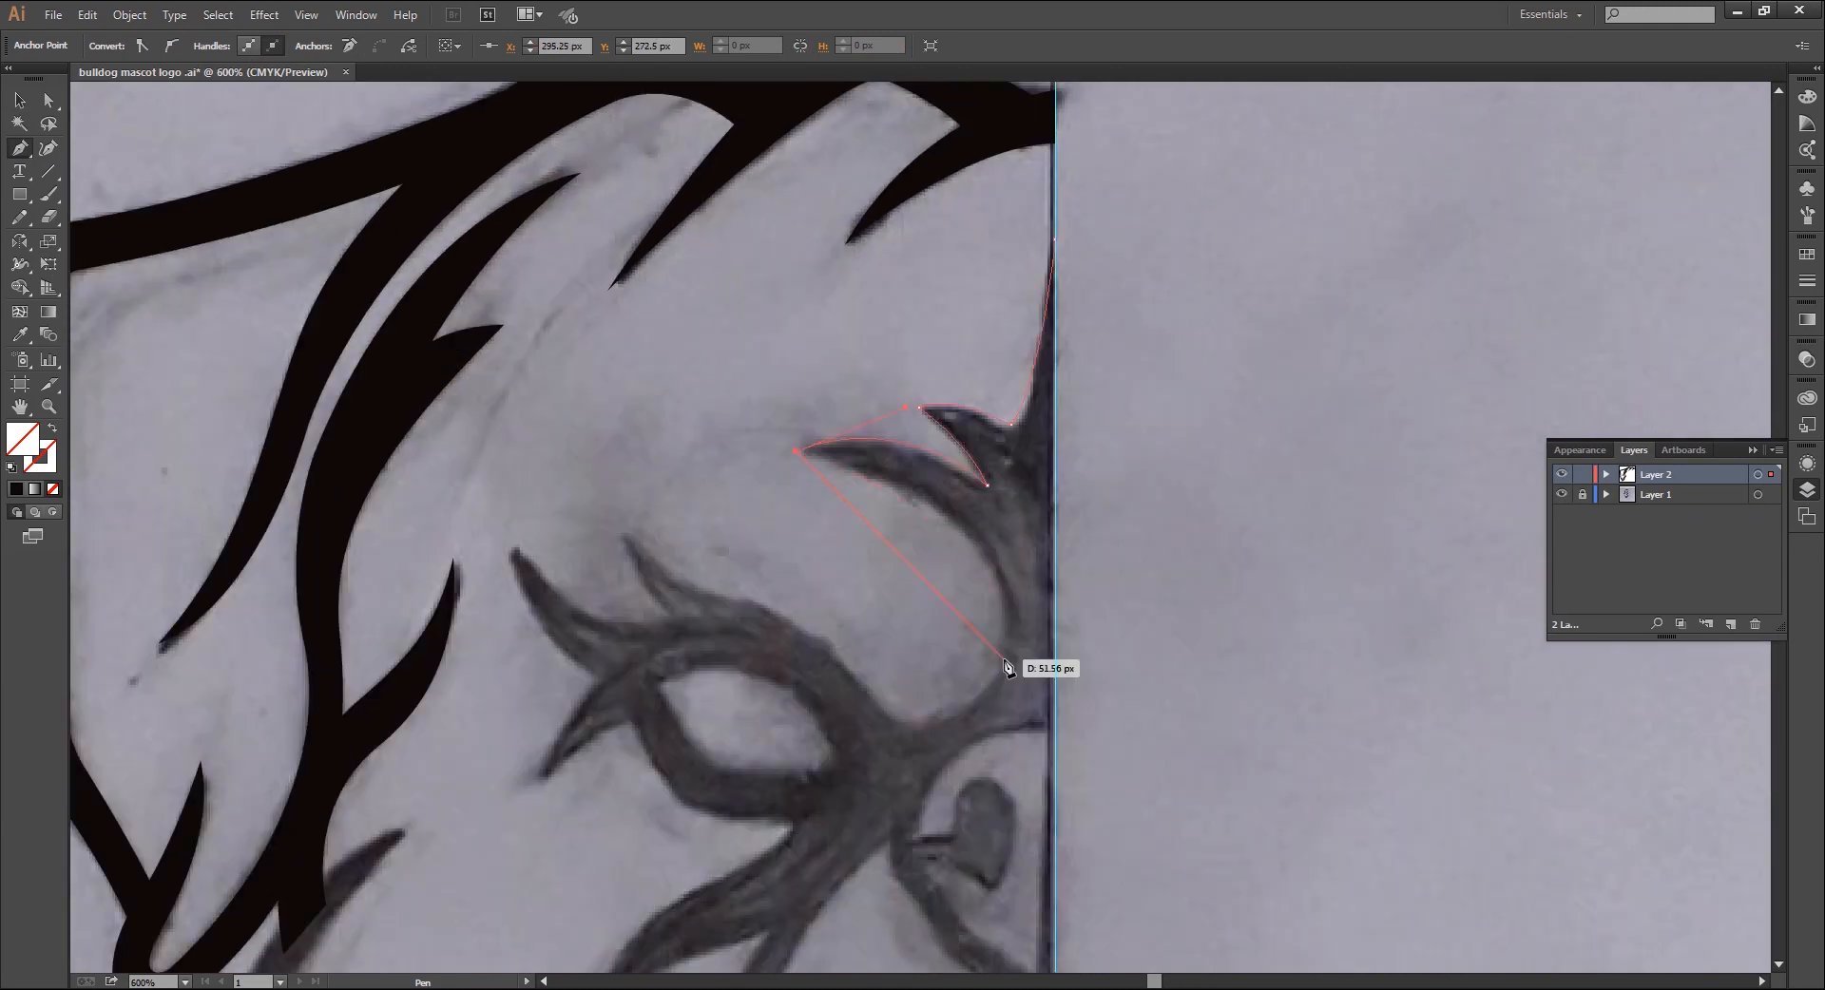
pyautogui.moveTo(1002, 658)
pyautogui.mouseDown()
pyautogui.moveTo(986, 840)
pyautogui.moveTo(813, 631)
pyautogui.moveTo(662, 586)
pyautogui.moveTo(720, 651)
pyautogui.mouseUp()
pyautogui.click(624, 532)
pyautogui.click(672, 616)
# Trace the long outer spike of the eye to its tip and back to the notch below it
pyautogui.moveTo(508, 542); pyautogui.dragTo(416, 437)
pyautogui.click(509, 543)
pyautogui.moveTo(508, 548); pyautogui.dragTo(662, 505)
pyautogui.click(663, 500)
pyautogui.moveTo(751, 634); pyautogui.dragTo(785, 643)
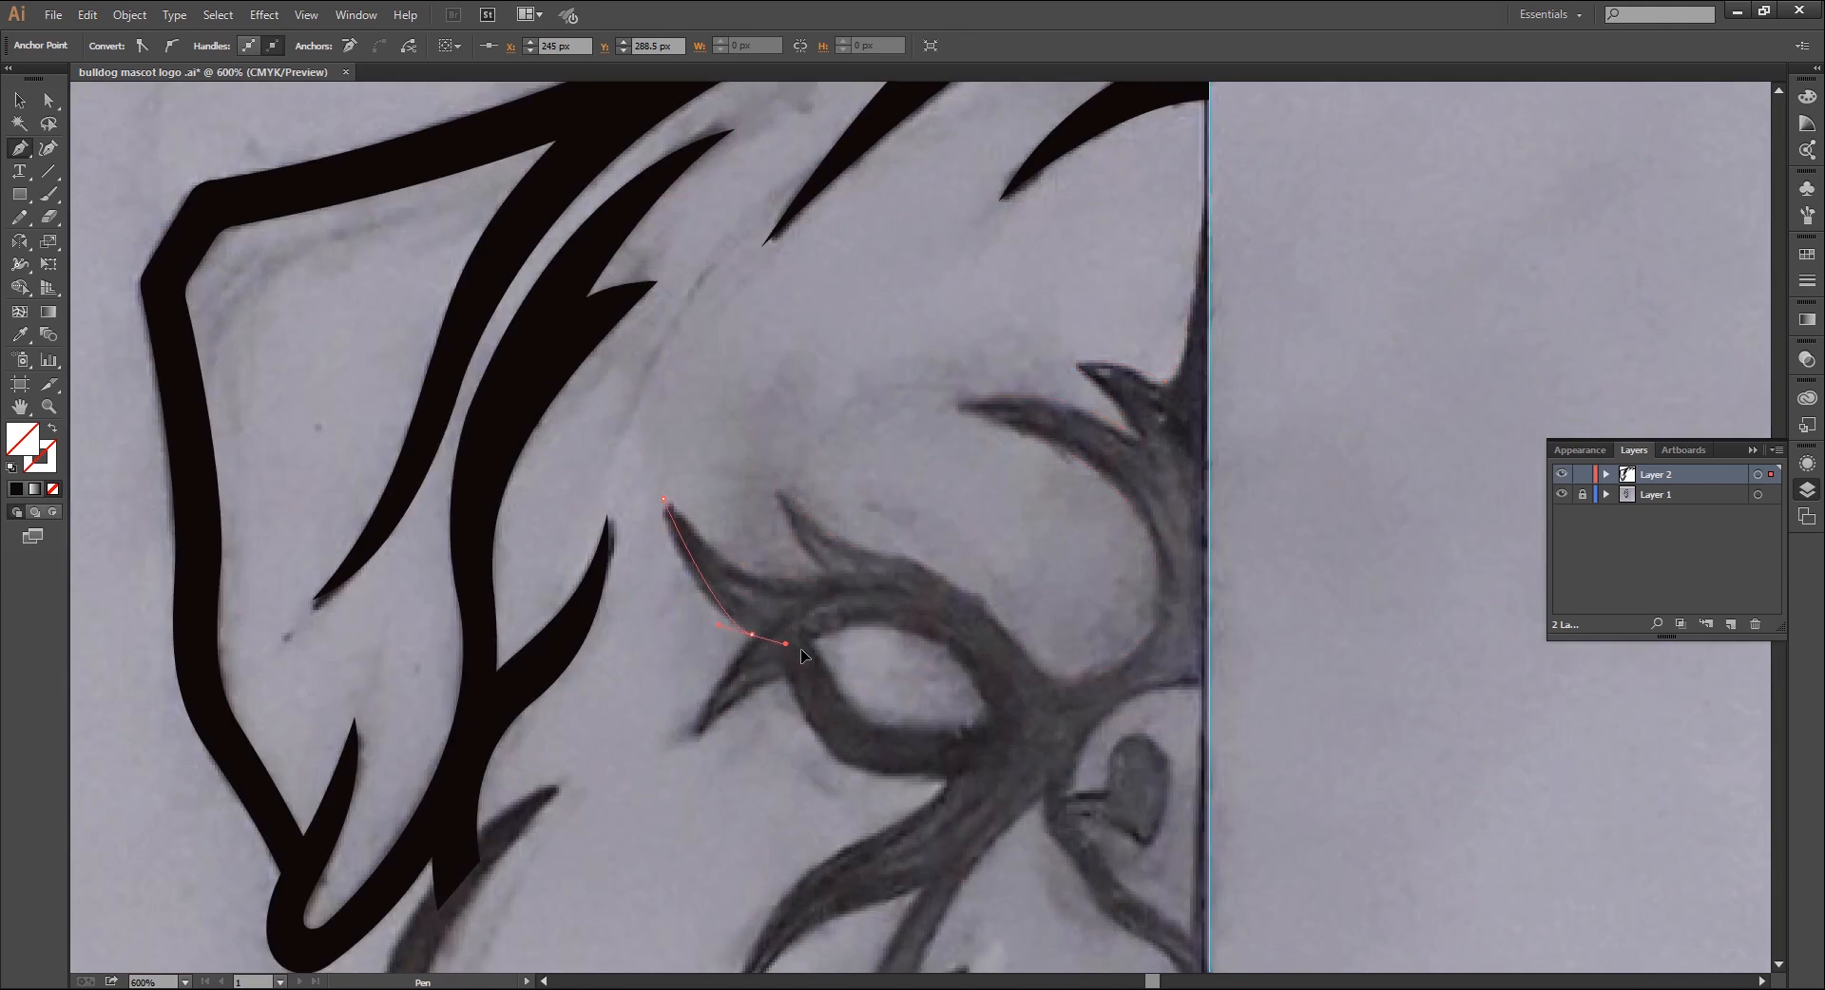
pyautogui.click(751, 634)
# Trace the eye's lower outer spike and continue along the underside of the lower eyelid to the cheek stroke
pyautogui.moveTo(698, 738); pyautogui.dragTo(685, 802)
pyautogui.click(698, 737)
pyautogui.click(783, 676)
pyautogui.moveTo(836, 758); pyautogui.dragTo(884, 771)
pyautogui.click(955, 773)
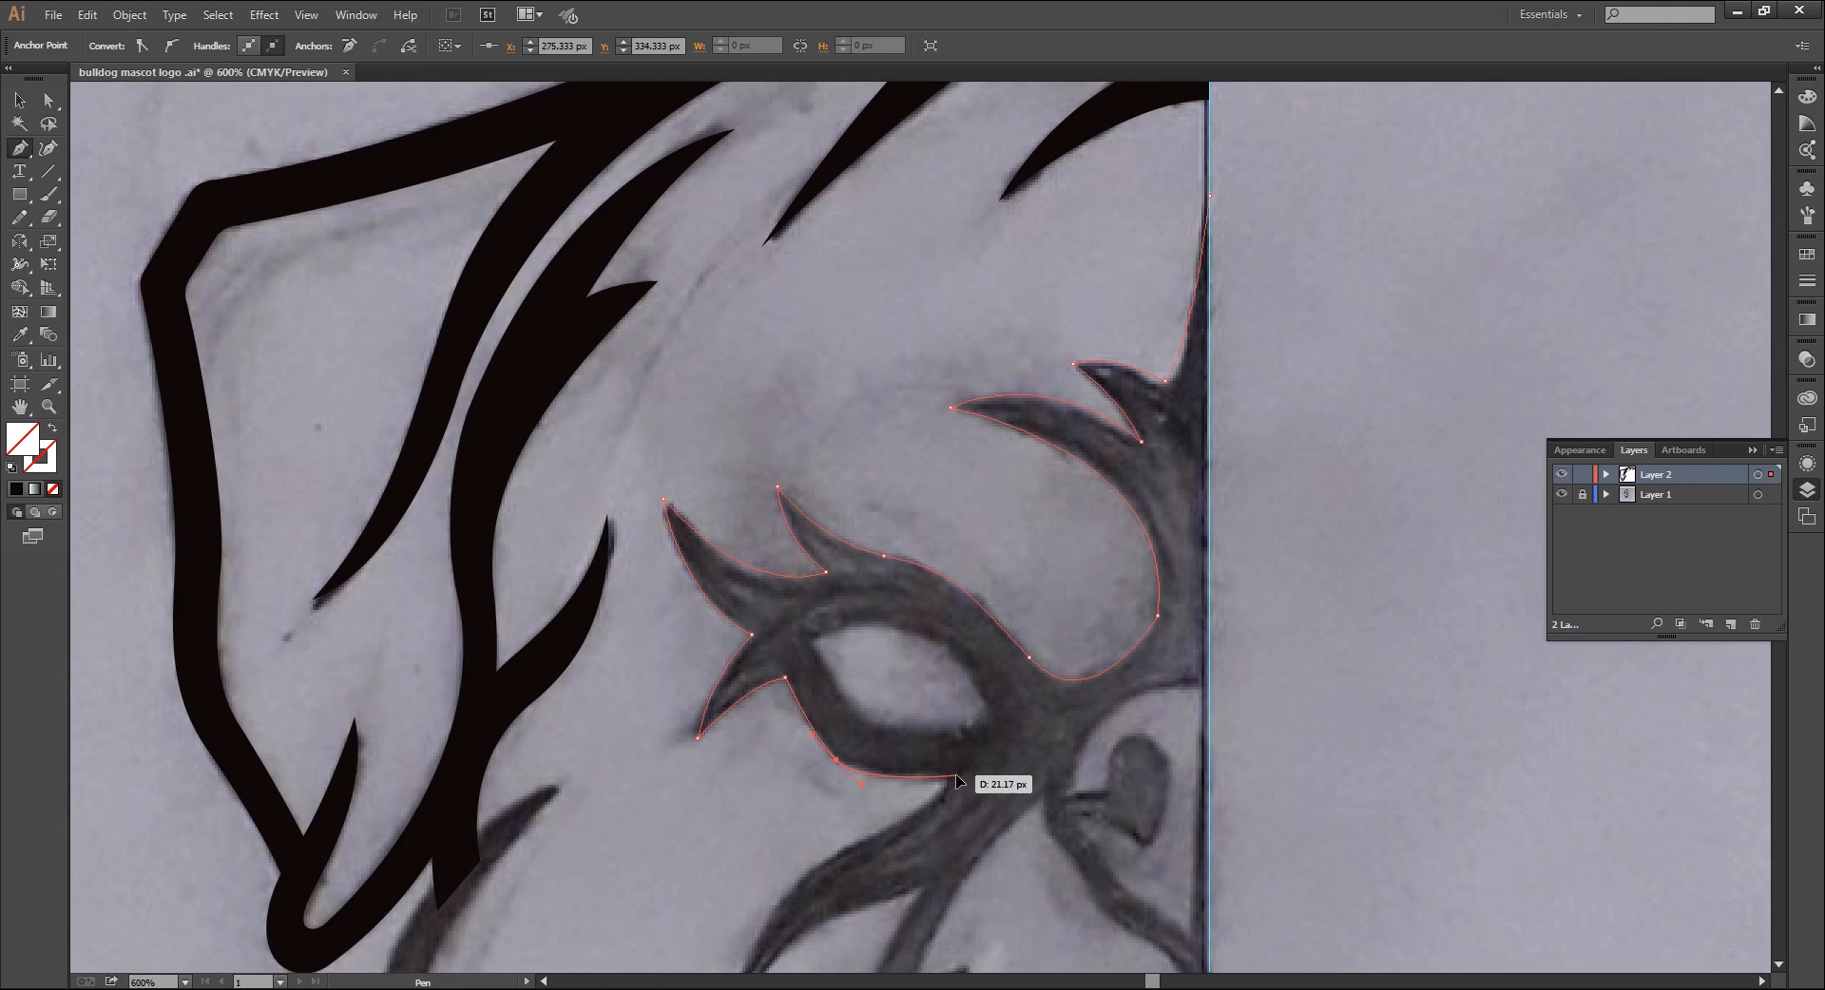
# Trace the curved upper cheek spike to its tip and back to the notch where the long cheek line begins
pyautogui.moveTo(865, 840); pyautogui.dragTo(849, 660)
pyautogui.moveTo(785, 823); pyautogui.dragTo(768, 909)
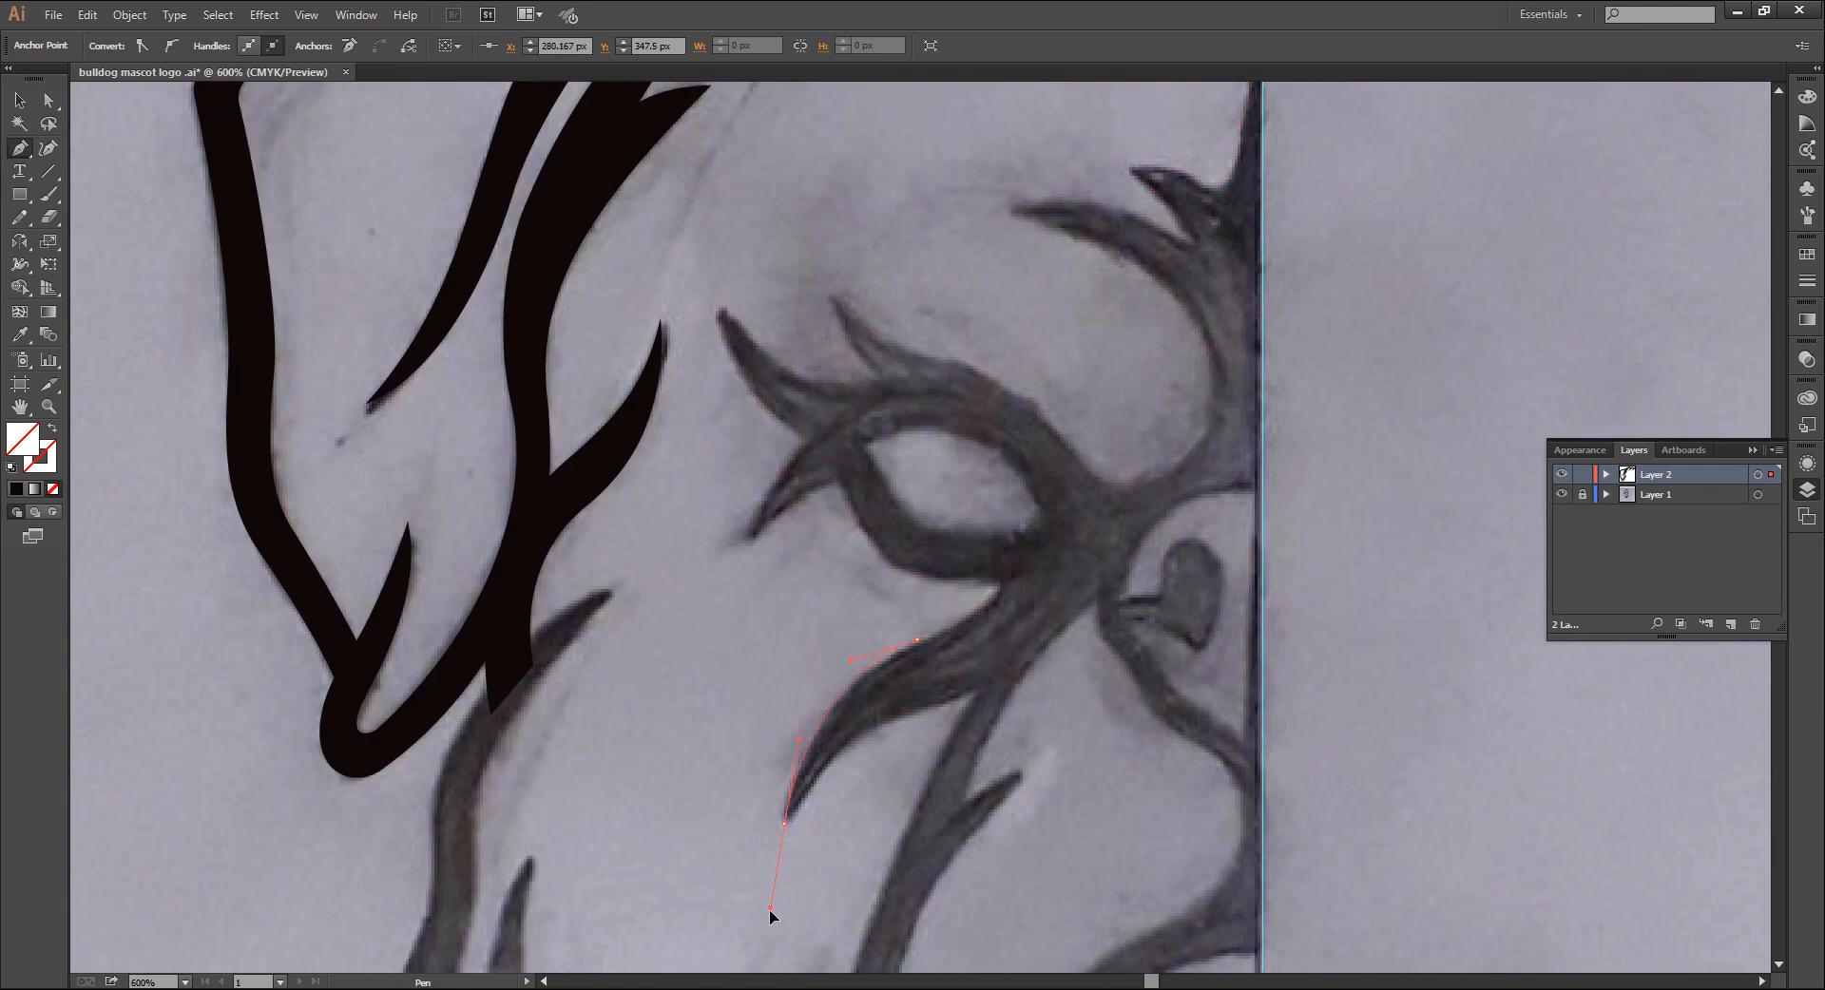
pyautogui.moveTo(890, 720); pyautogui.dragTo(952, 696)
pyautogui.click(976, 690)
# Trace the outer edge of the long cheek line down into the mouth stroke and cross over its lower end
pyautogui.moveTo(865, 629); pyautogui.dragTo(867, 340)
pyautogui.moveTo(859, 760); pyautogui.dragTo(861, 916)
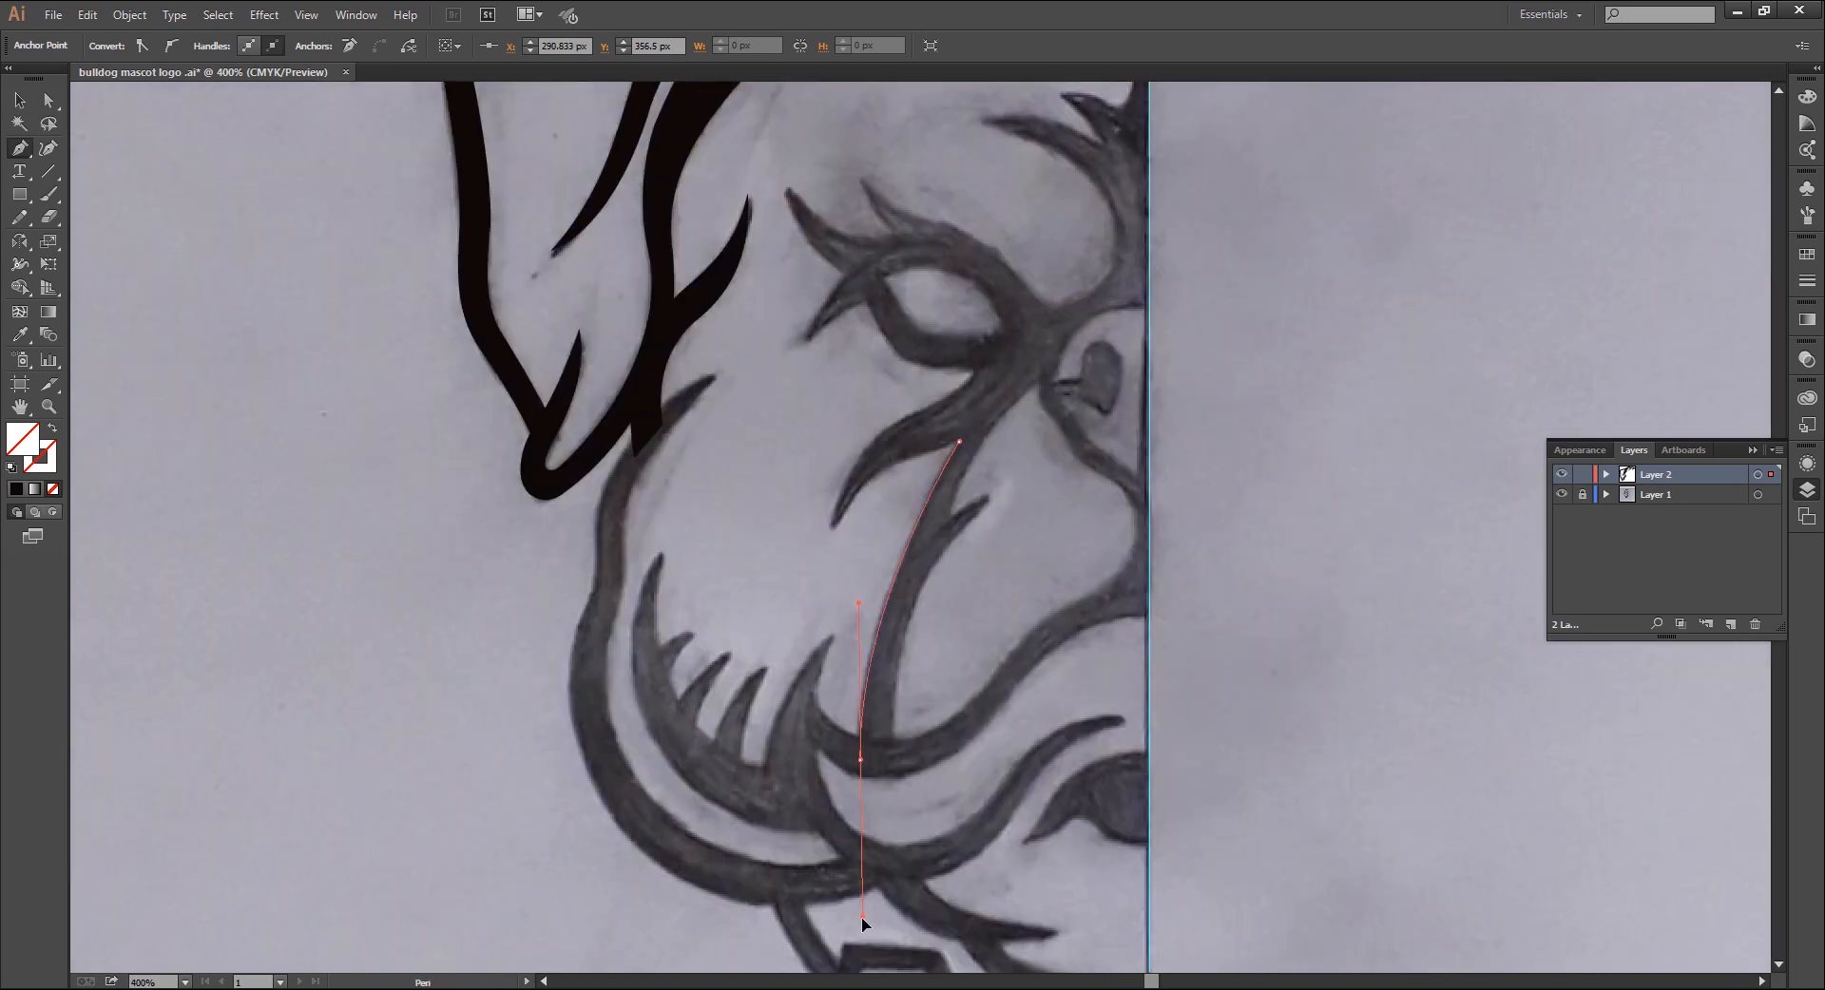
pyautogui.click(859, 760)
pyautogui.click(897, 761)
pyautogui.scroll(1, 938, 538)
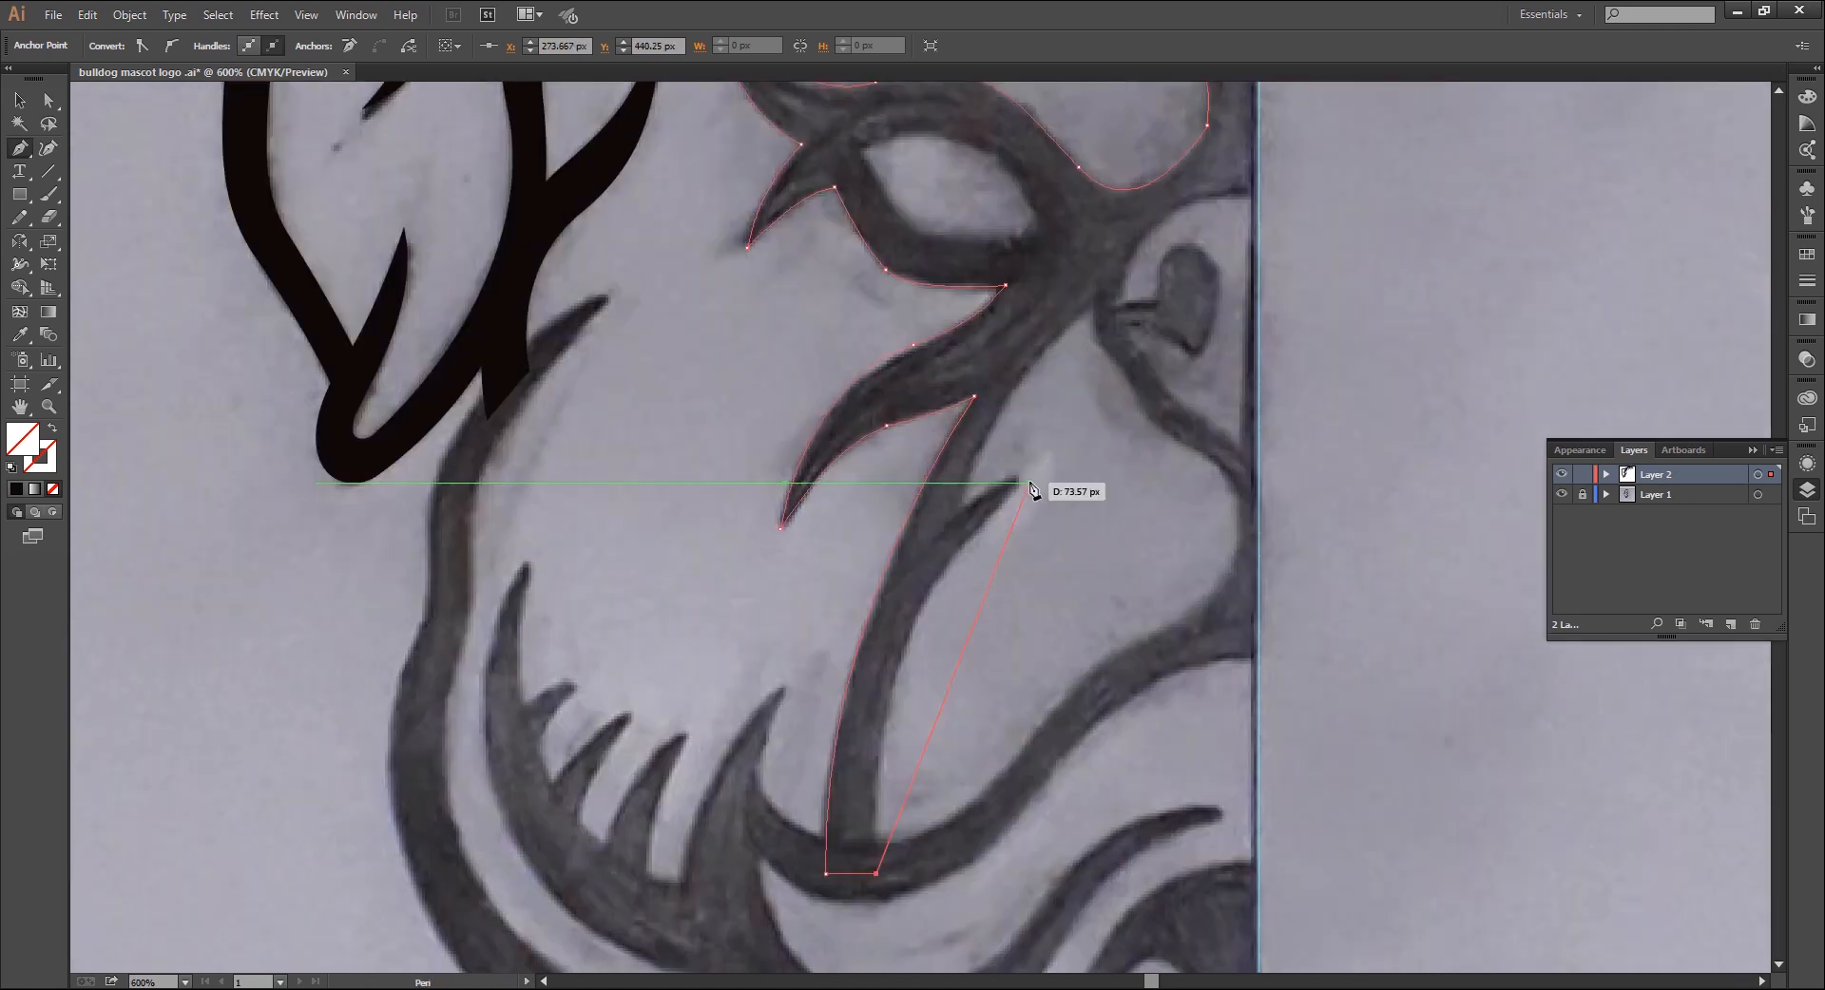
# Trace up the cheek line's inner edge, around its small side spike, and on to the point beside the nose
pyautogui.moveTo(1021, 475); pyautogui.dragTo(1133, 437)
pyautogui.click(1021, 475)
pyautogui.scroll(1, 950, 511)
pyautogui.moveTo(903, 697); pyautogui.dragTo(865, 726)
pyautogui.click(903, 696)
pyautogui.moveTo(1078, 433)
pyautogui.mouseDown()
pyautogui.moveTo(936, 522)
pyautogui.moveTo(1085, 410)
pyautogui.mouseUp()
pyautogui.click(938, 522)
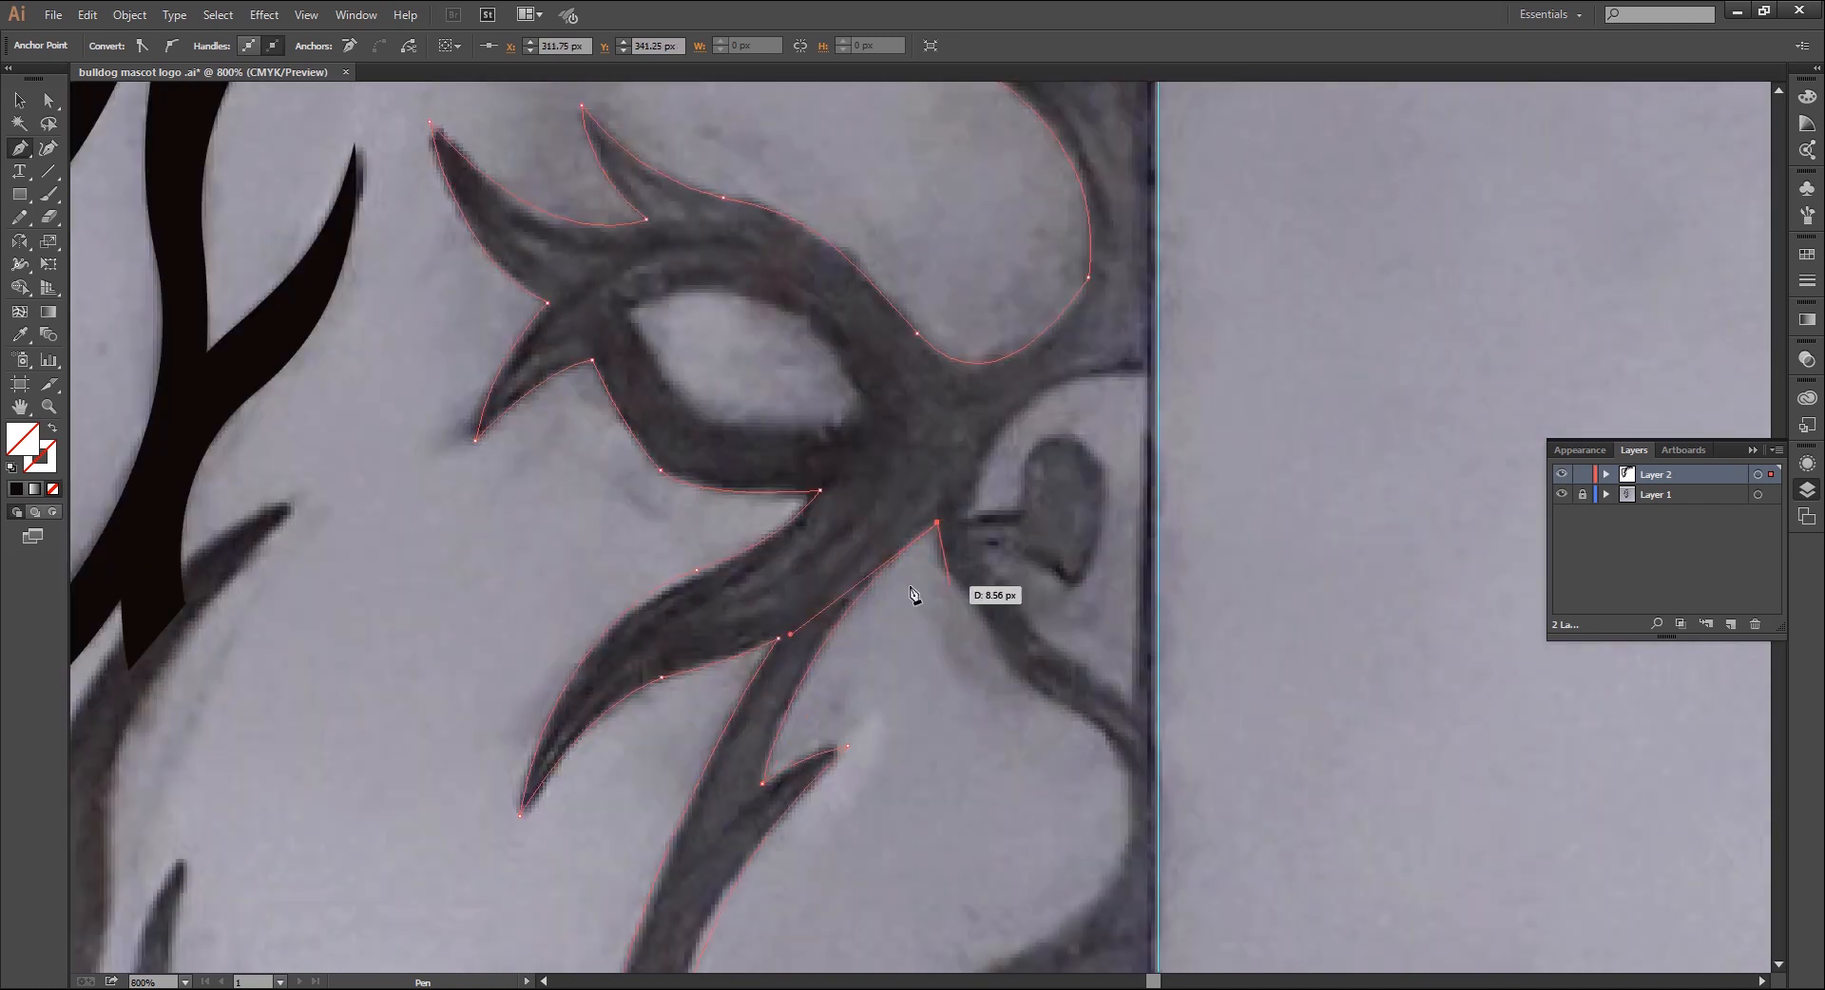
# Trace the muzzle outline below the nose and along the upper edge of the mouth stroke to its outer end
pyautogui.moveTo(915, 599); pyautogui.dragTo(955, 576)
pyautogui.moveTo(996, 636); pyautogui.dragTo(1006, 667)
pyautogui.moveTo(1073, 701); pyautogui.dragTo(1005, 595)
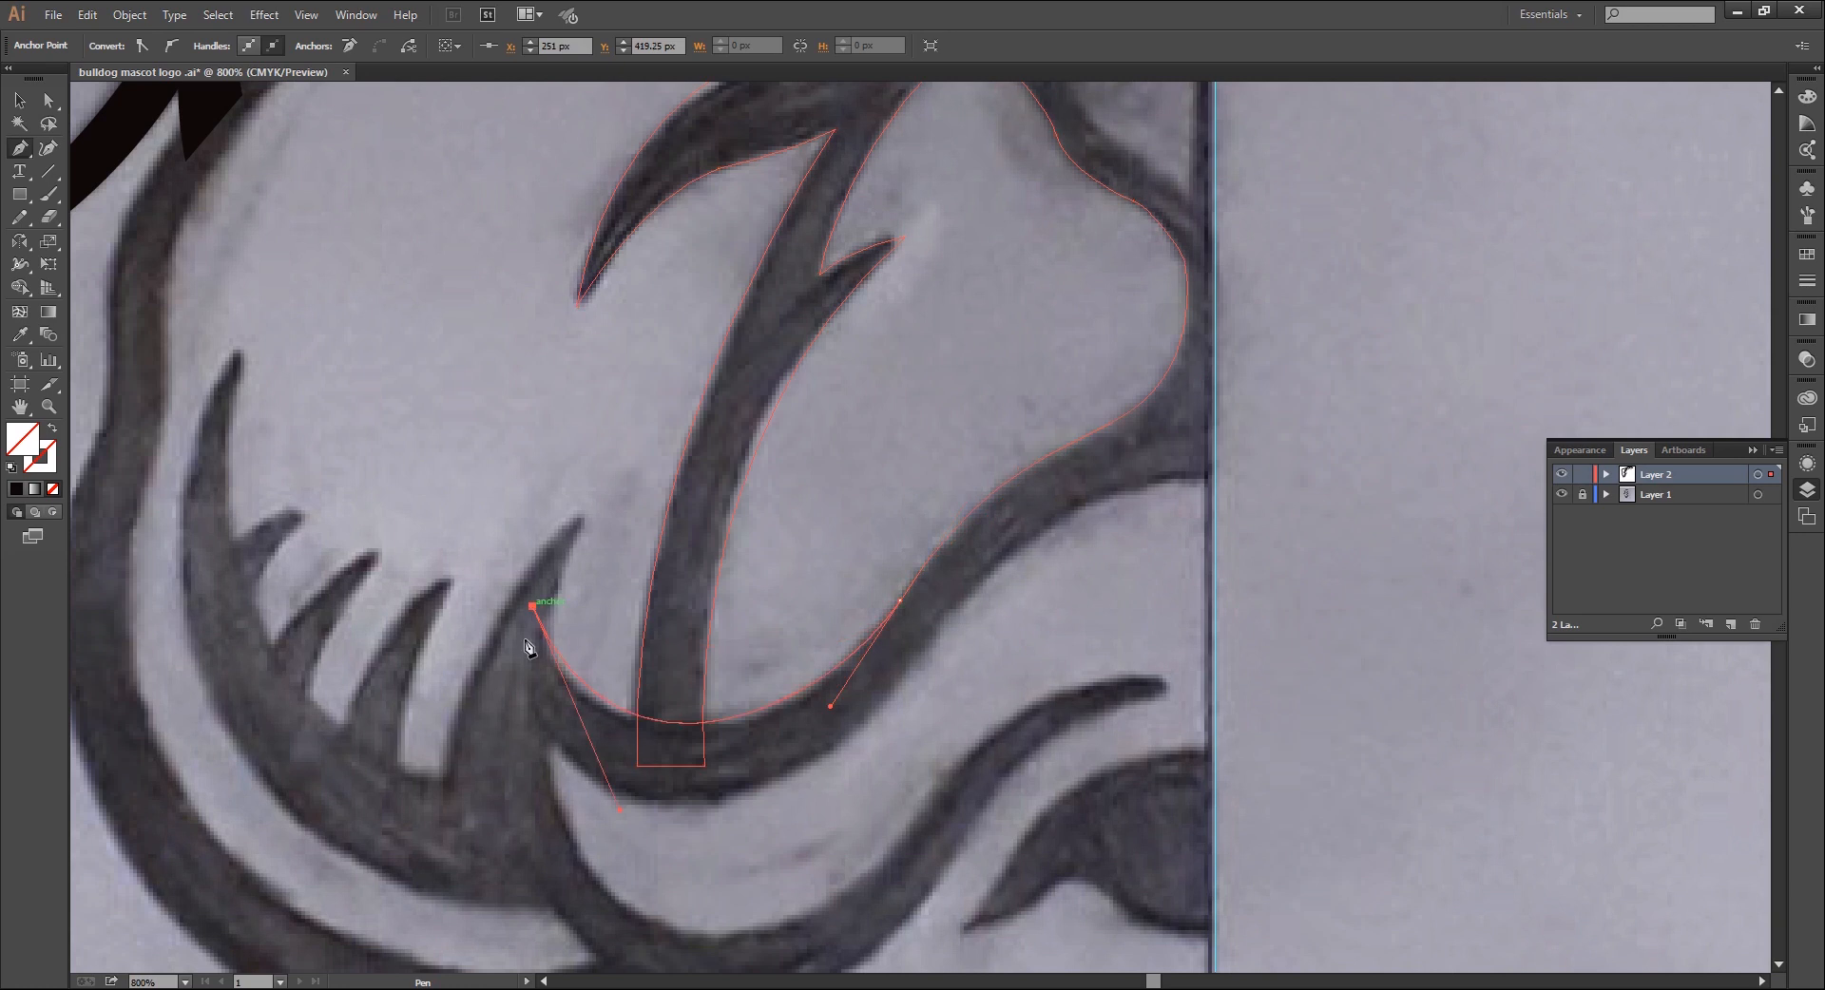
# Trace the mouth stroke's blunt outer end and its lower edge back to the centre guide
pyautogui.click(518, 702)
pyautogui.moveTo(519, 702); pyautogui.dragTo(1159, 369)
pyautogui.click(916, 663)
pyautogui.moveTo(920, 663); pyautogui.dragTo(819, 731)
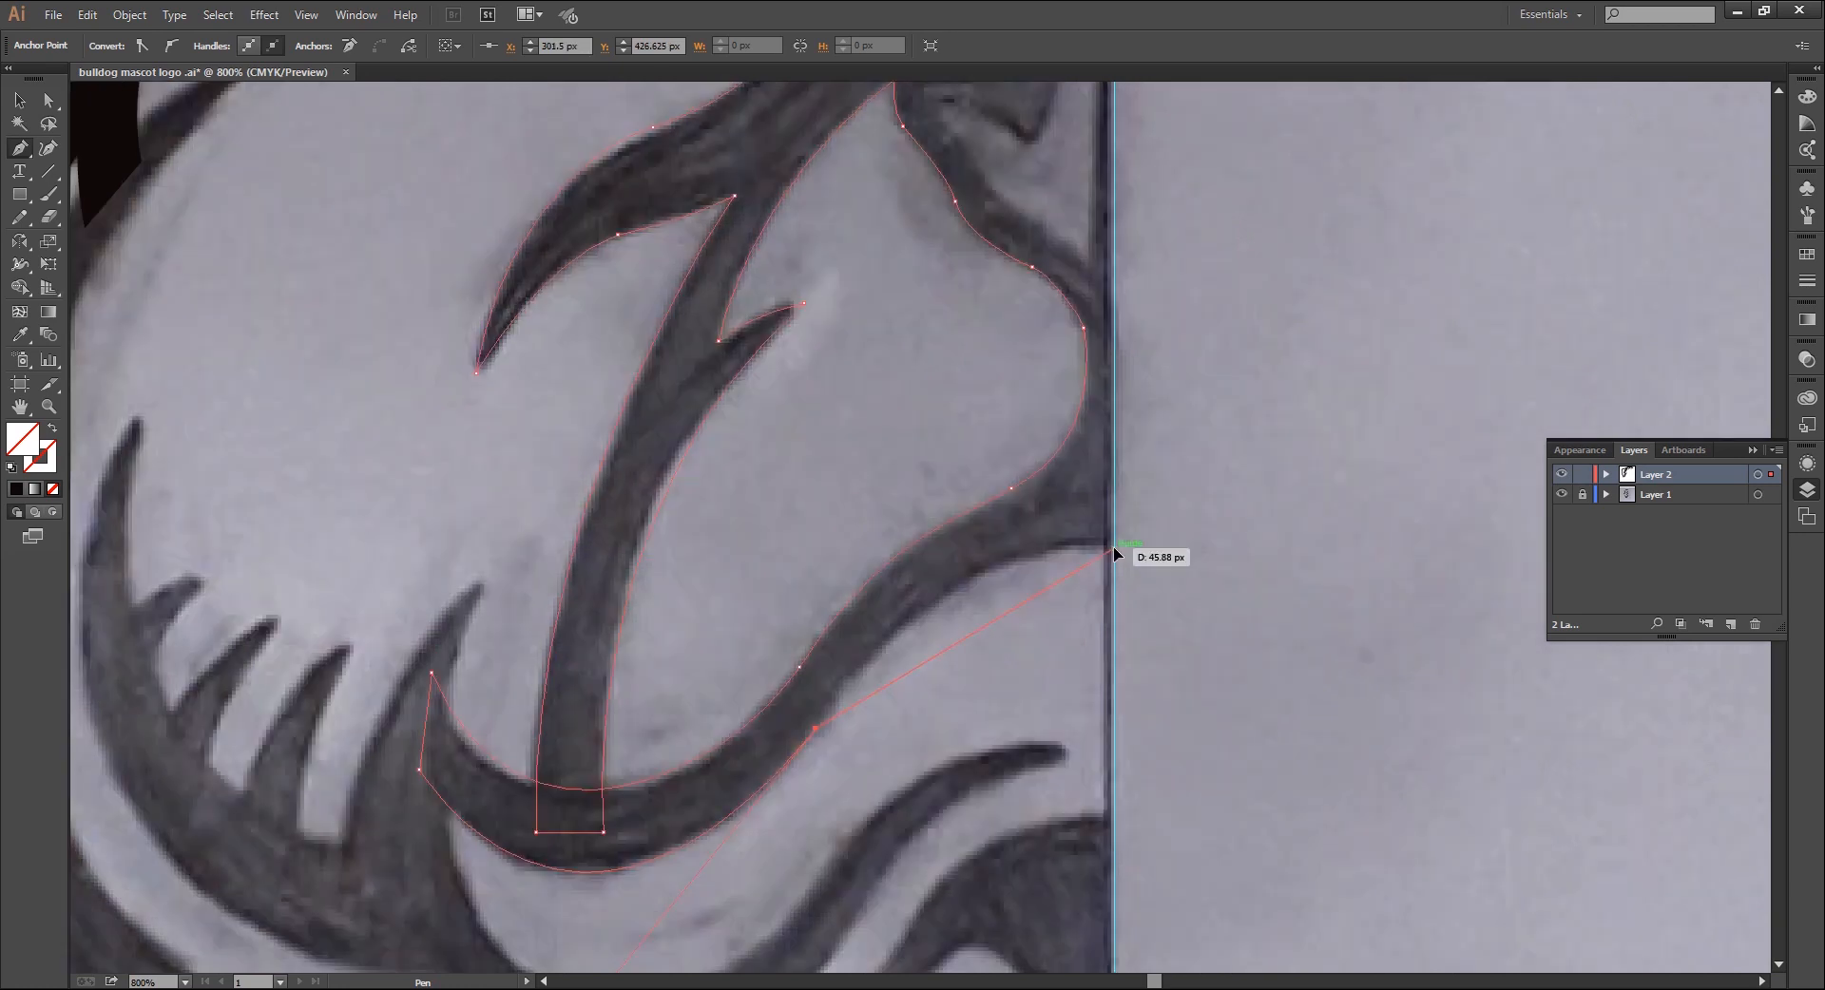
pyautogui.moveTo(1113, 549); pyautogui.dragTo(1307, 549)
pyautogui.moveTo(1307, 550); pyautogui.dragTo(1103, 616)
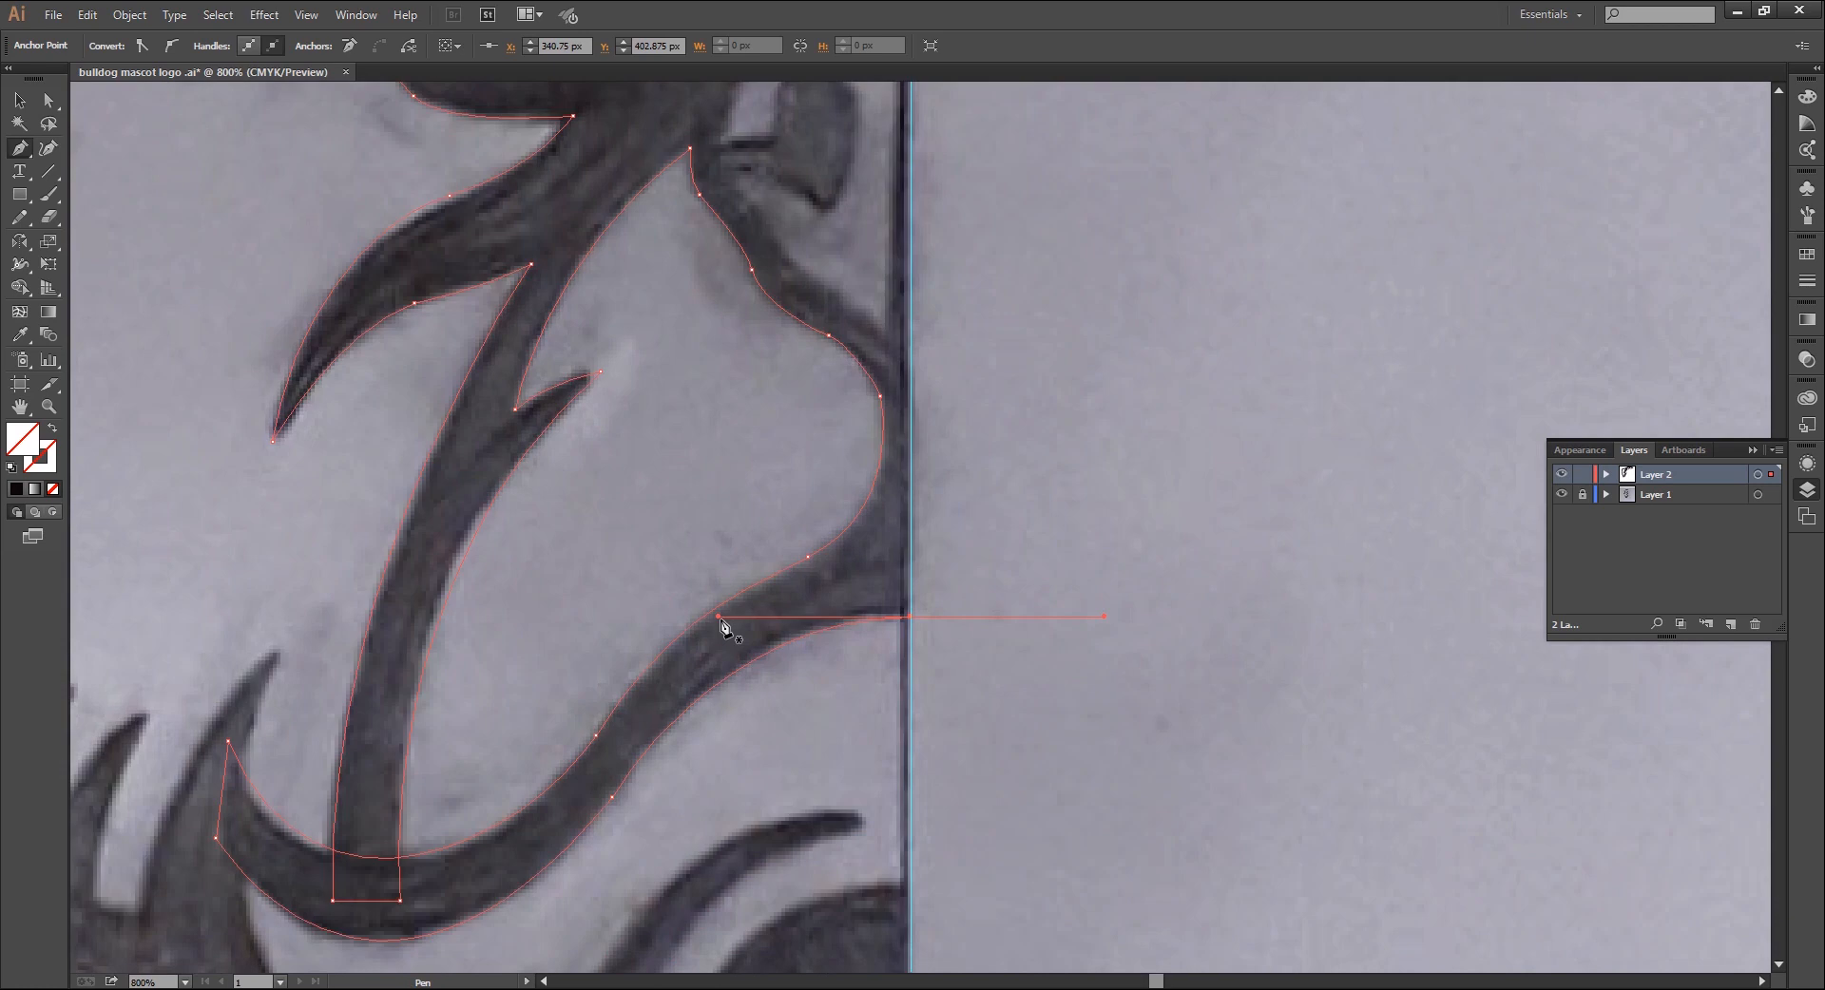
# Smooth the mouth stroke's lower edge by rounding its corner point and adjusting the curve handle at the centre guide
pyautogui.click(49, 101)
pyautogui.click(609, 793)
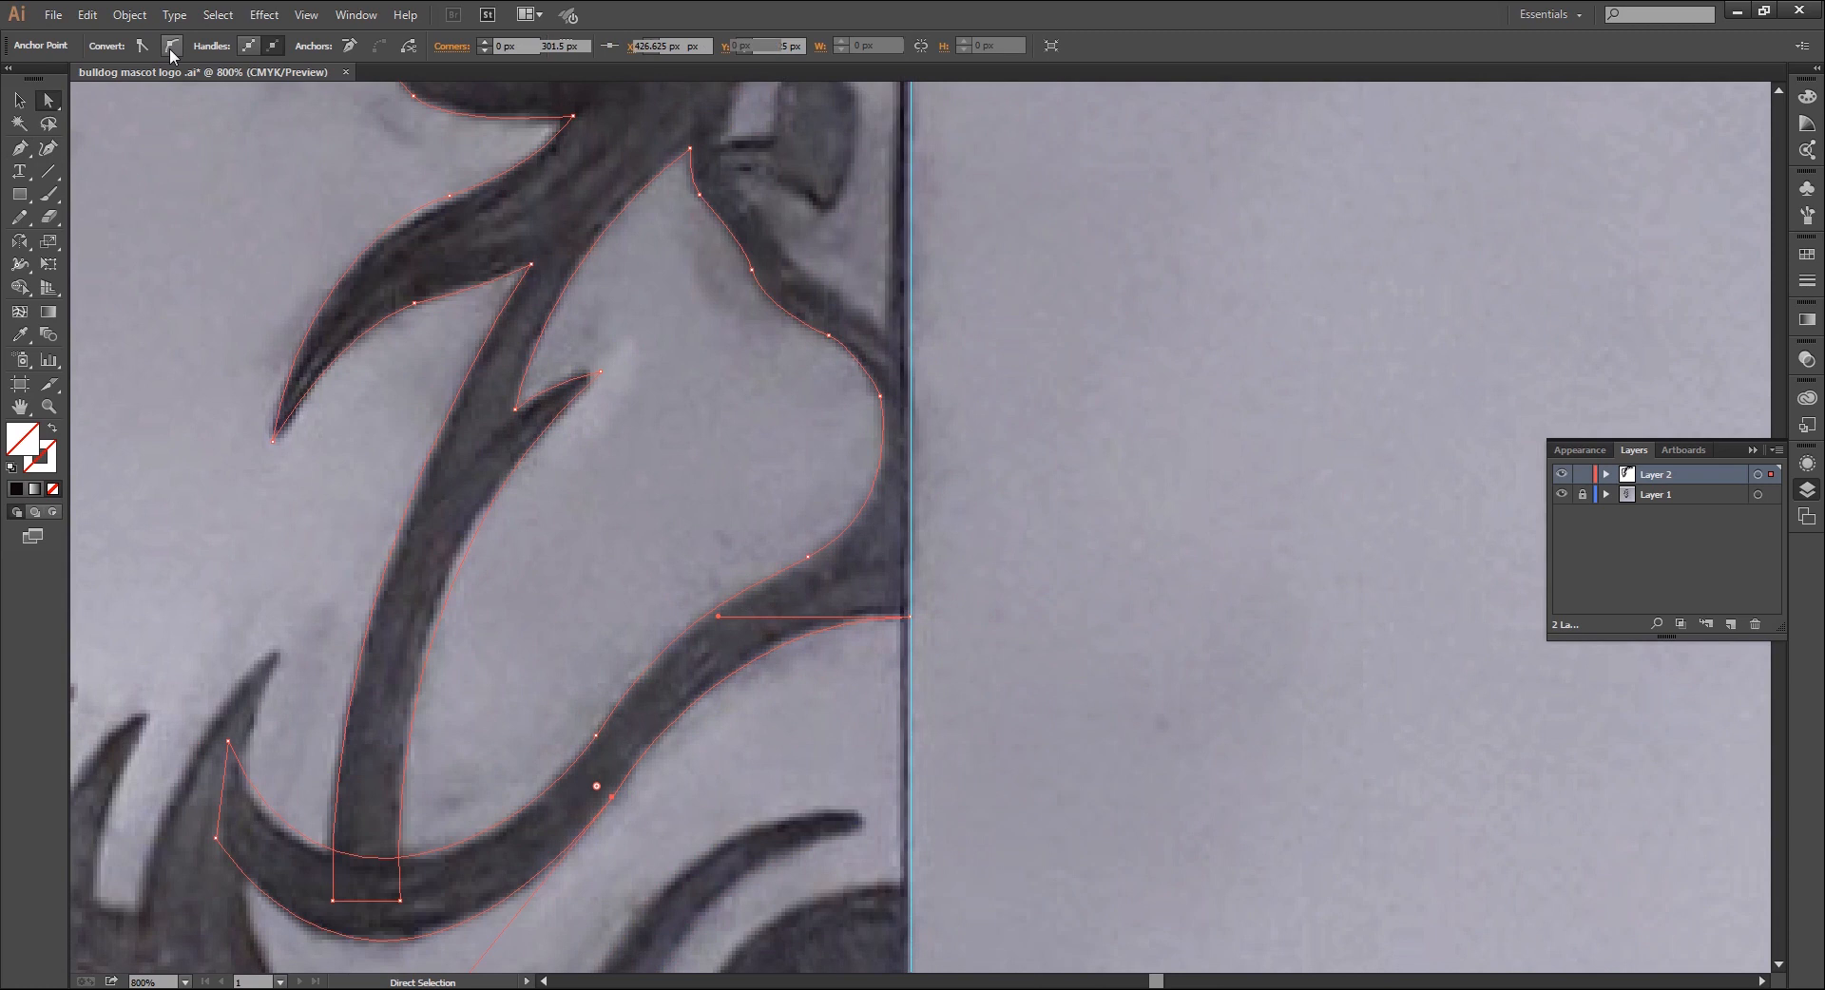
pyautogui.moveTo(596, 786); pyautogui.dragTo(662, 726)
pyautogui.moveTo(717, 617); pyautogui.dragTo(736, 616)
# Refine the forehead curve above the eye and round the notch beside the short forehead spike with Direct Selection
pyautogui.scroll(-1, 693, 800)
pyautogui.moveTo(643, 883); pyautogui.dragTo(615, 875)
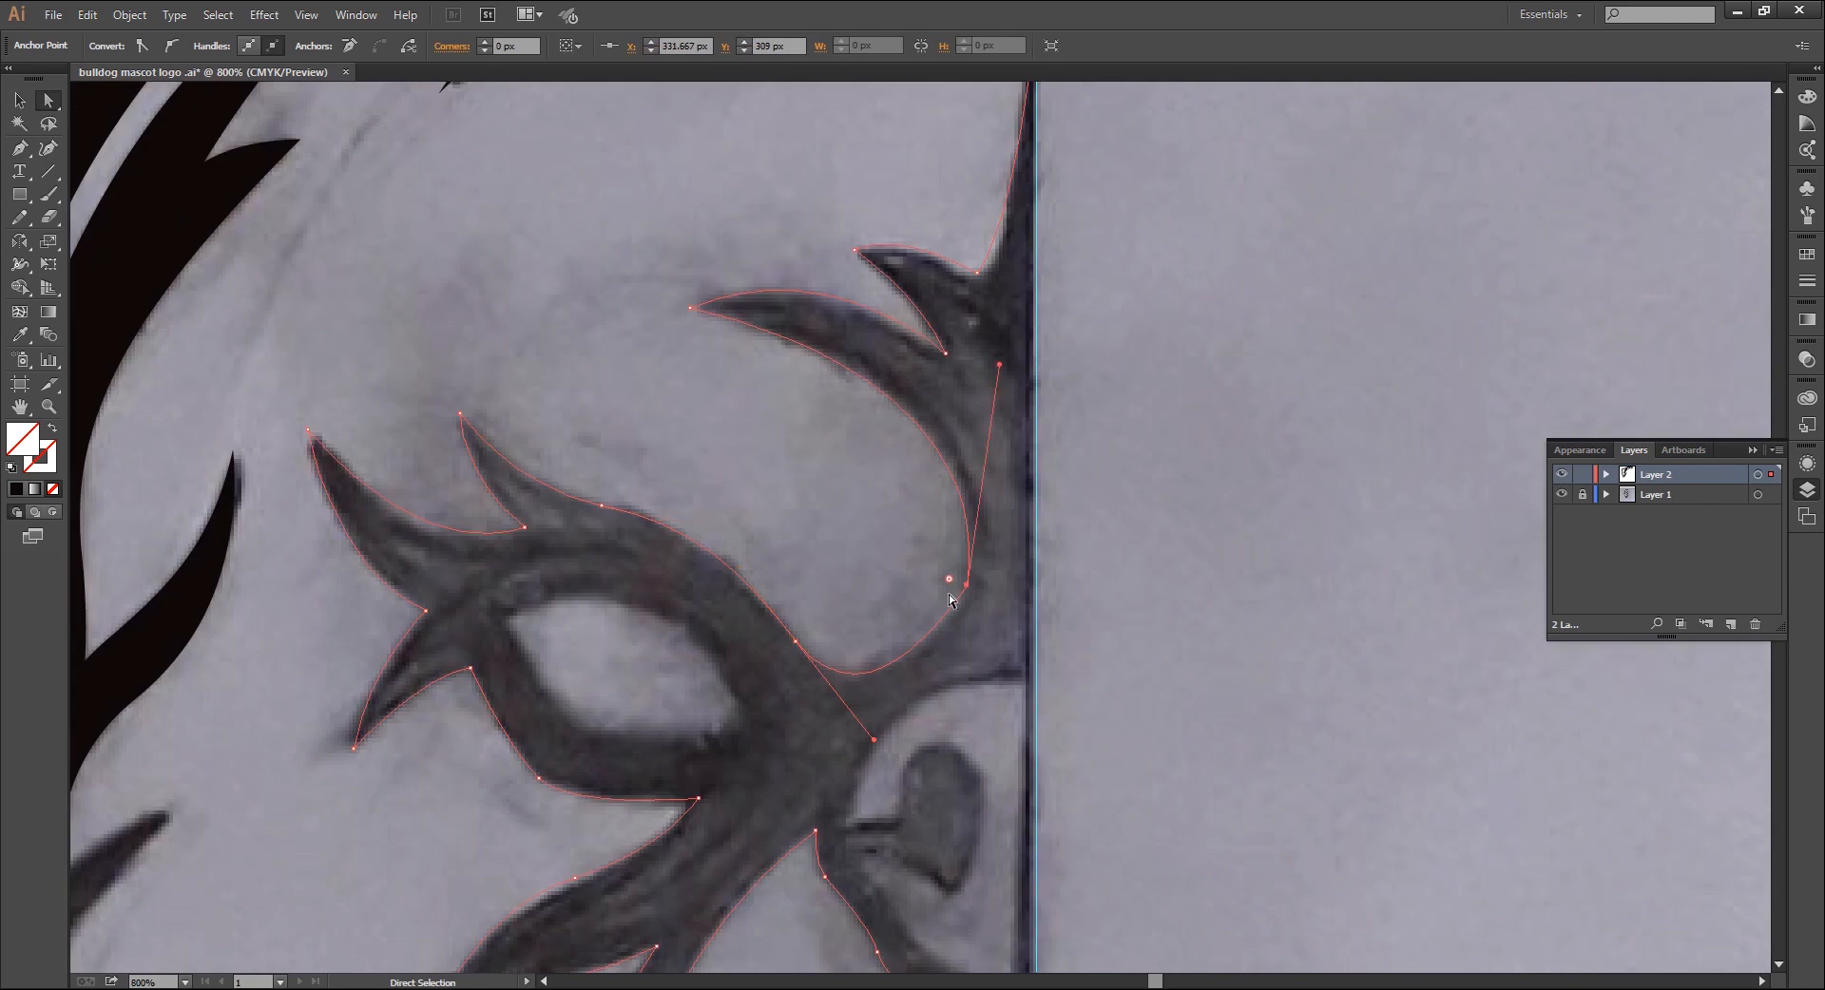
pyautogui.moveTo(949, 595); pyautogui.dragTo(831, 513)
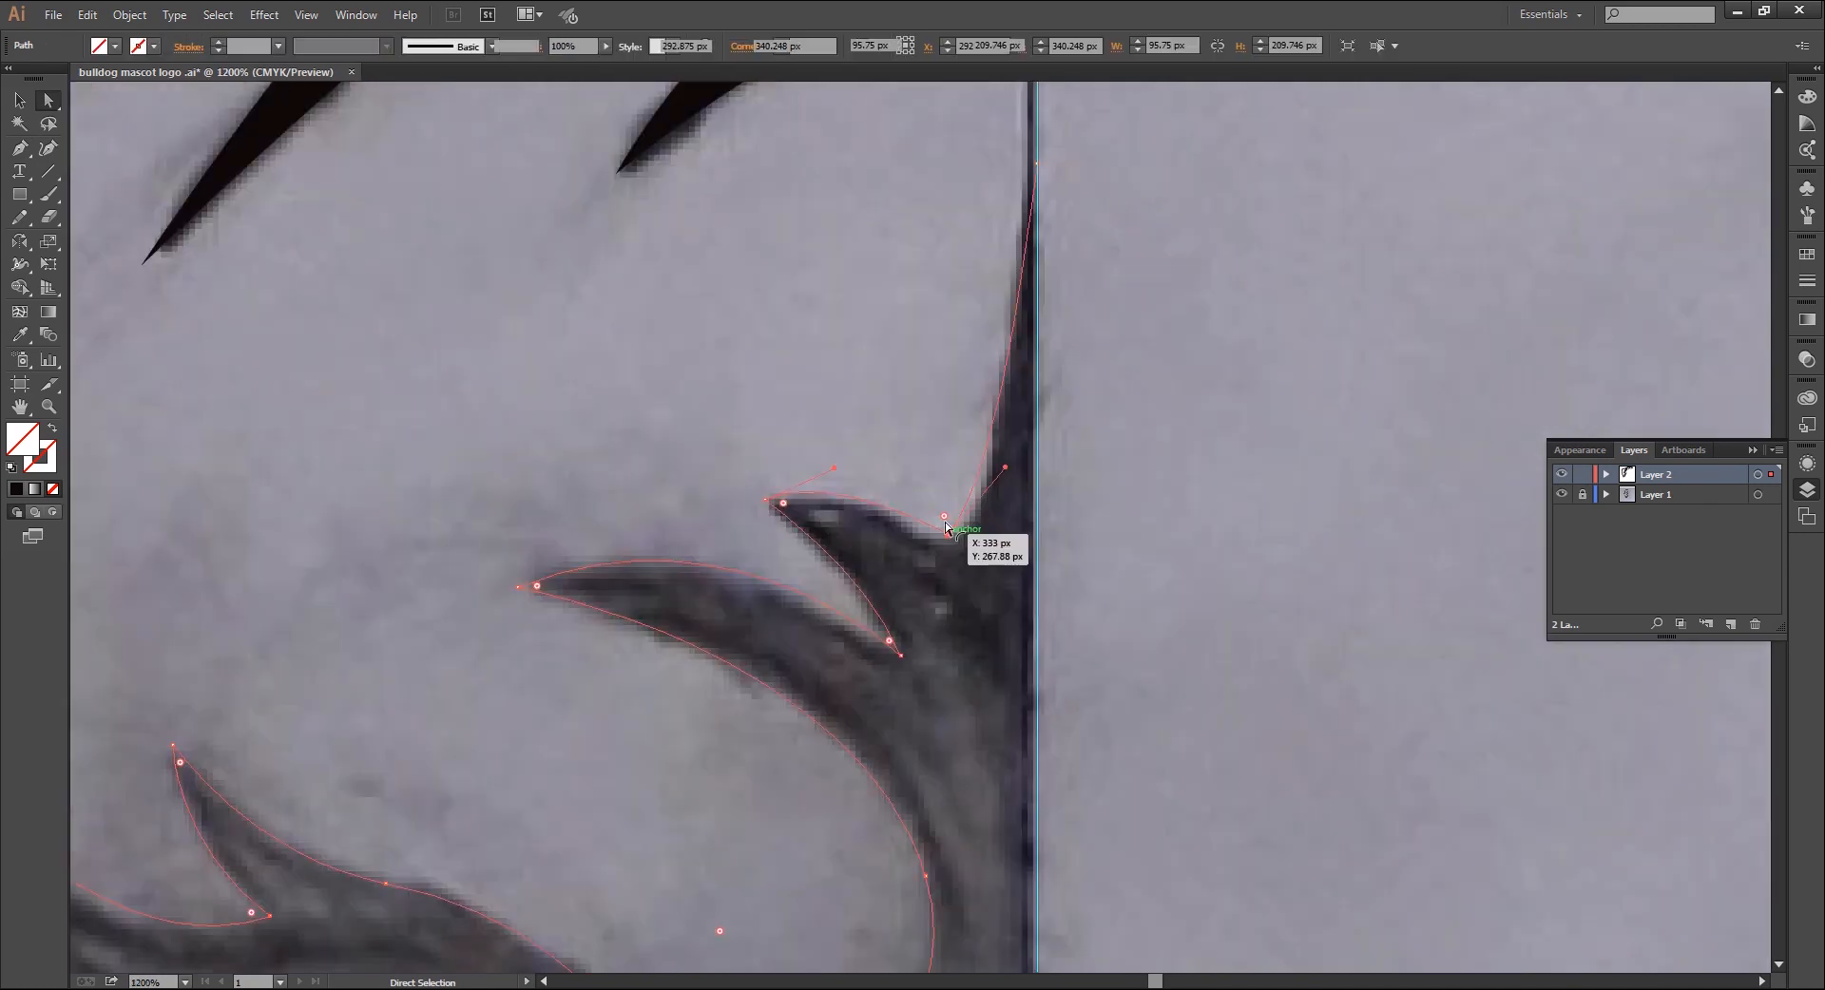
pyautogui.moveTo(945, 522)
pyautogui.mouseDown()
pyautogui.moveTo(969, 493)
pyautogui.moveTo(921, 543)
pyautogui.mouseUp()
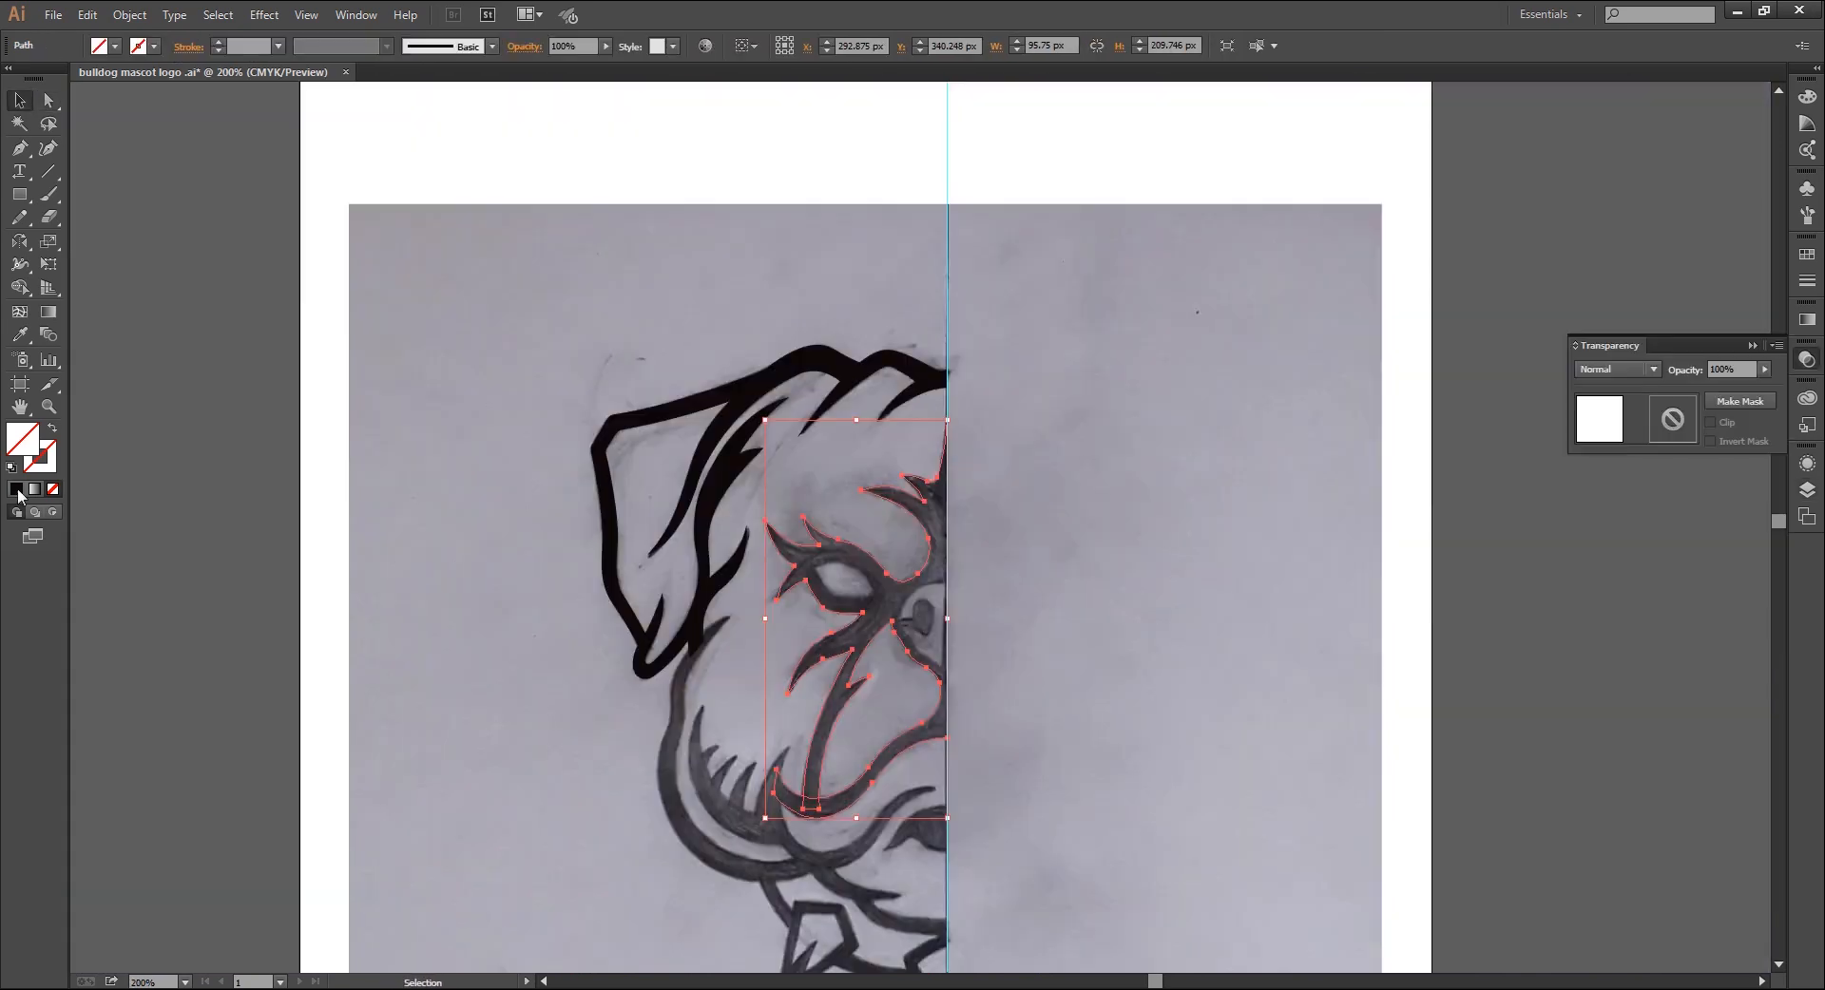
# Fill the finished face shape with black and deselect it
pyautogui.click(17, 490)
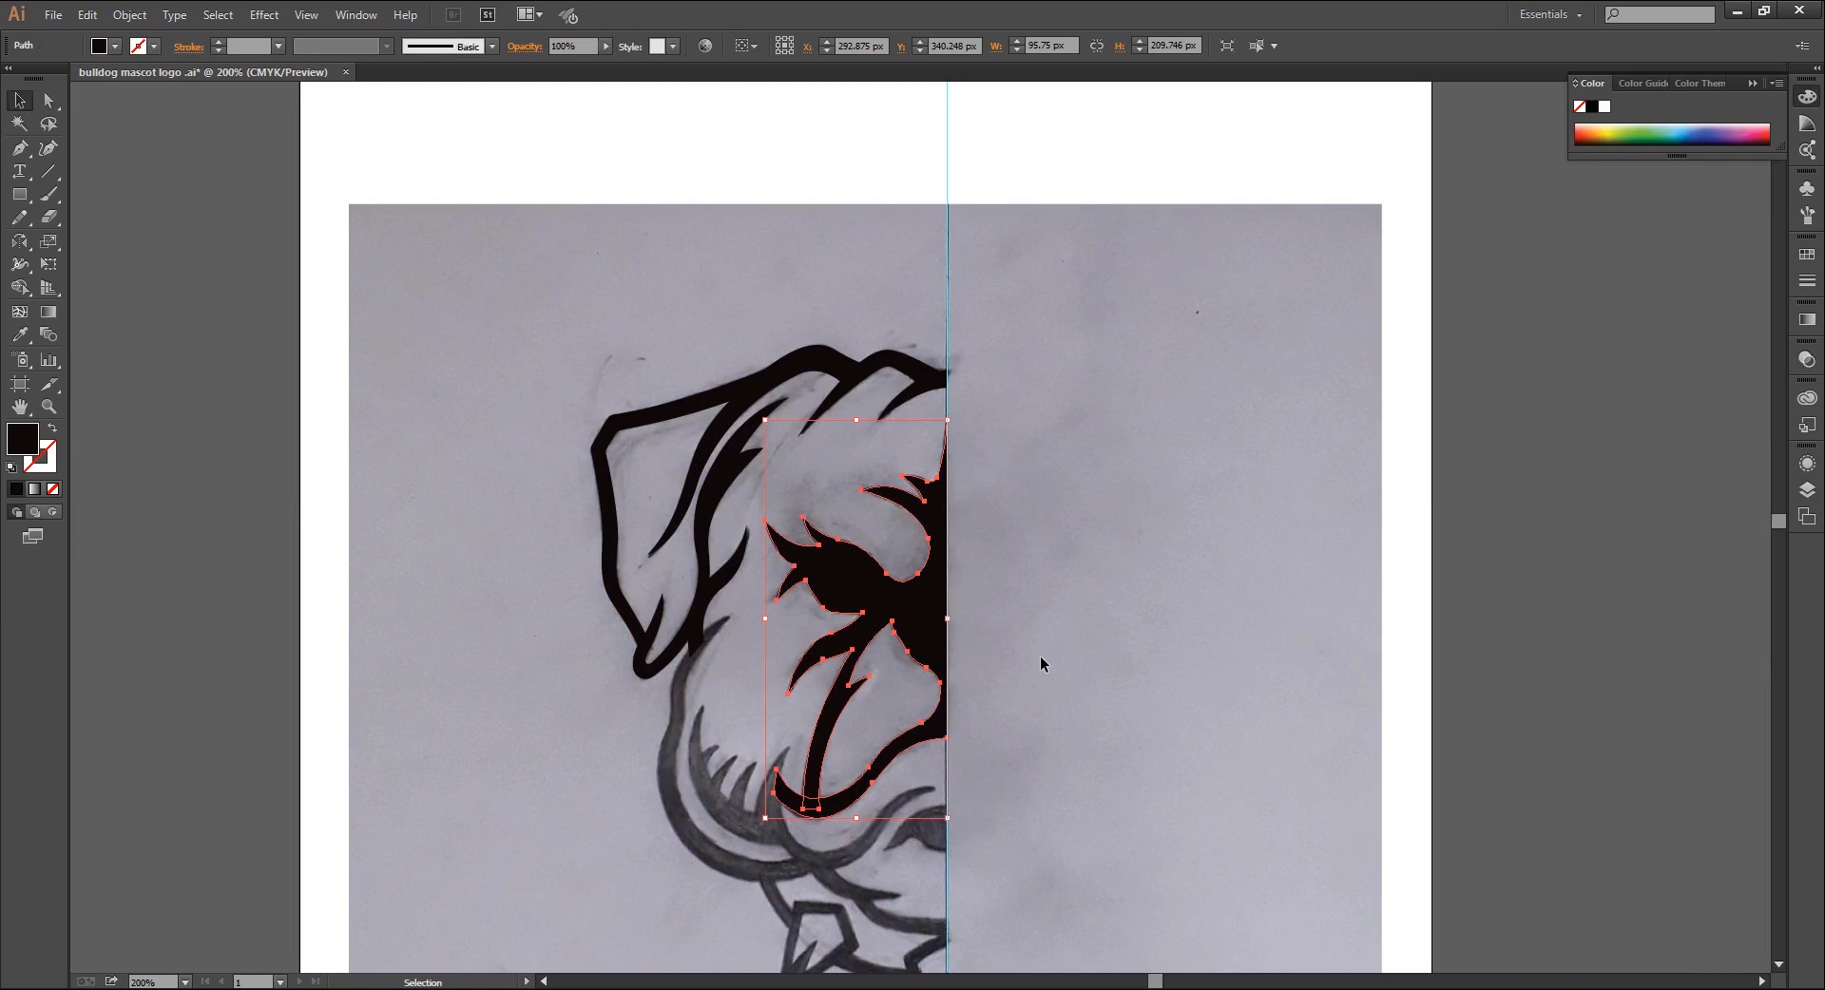
pyautogui.click(1040, 656)
# Check the artwork by toggling the sketch layer's visibility, and lower the opacity of all traced shapes to 23%
pyautogui.click(1807, 490)
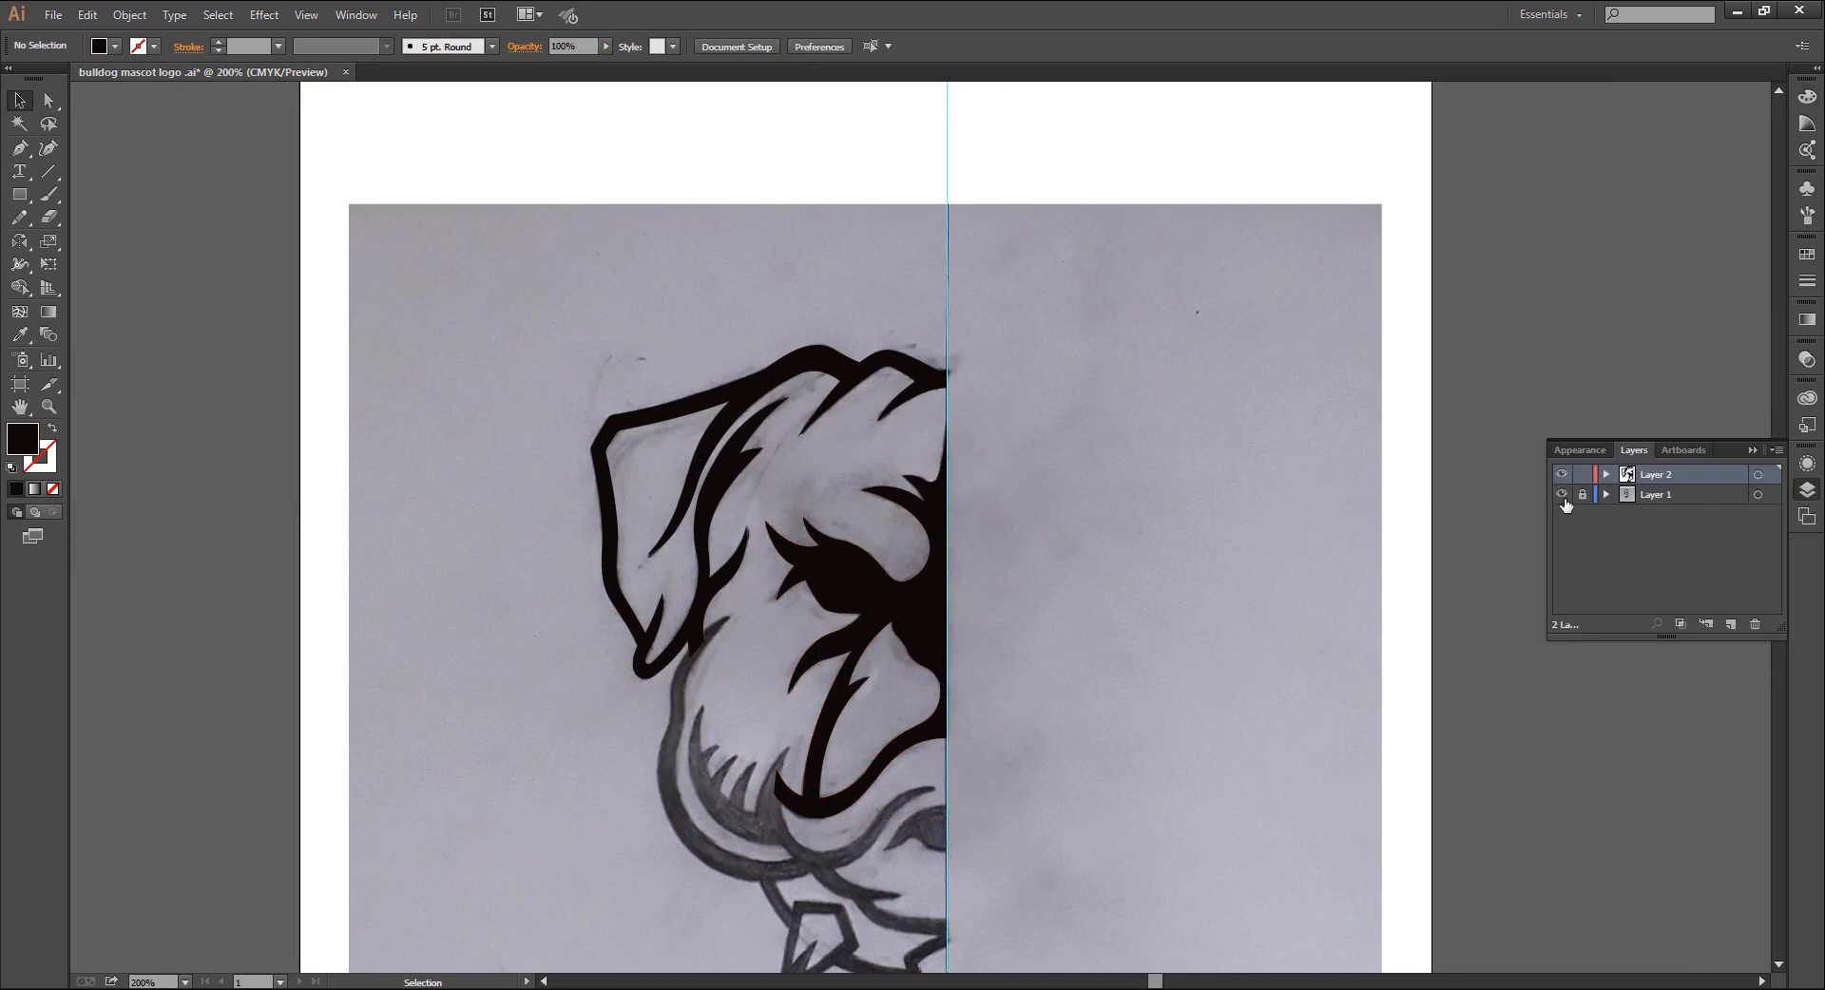
pyautogui.click(1563, 500)
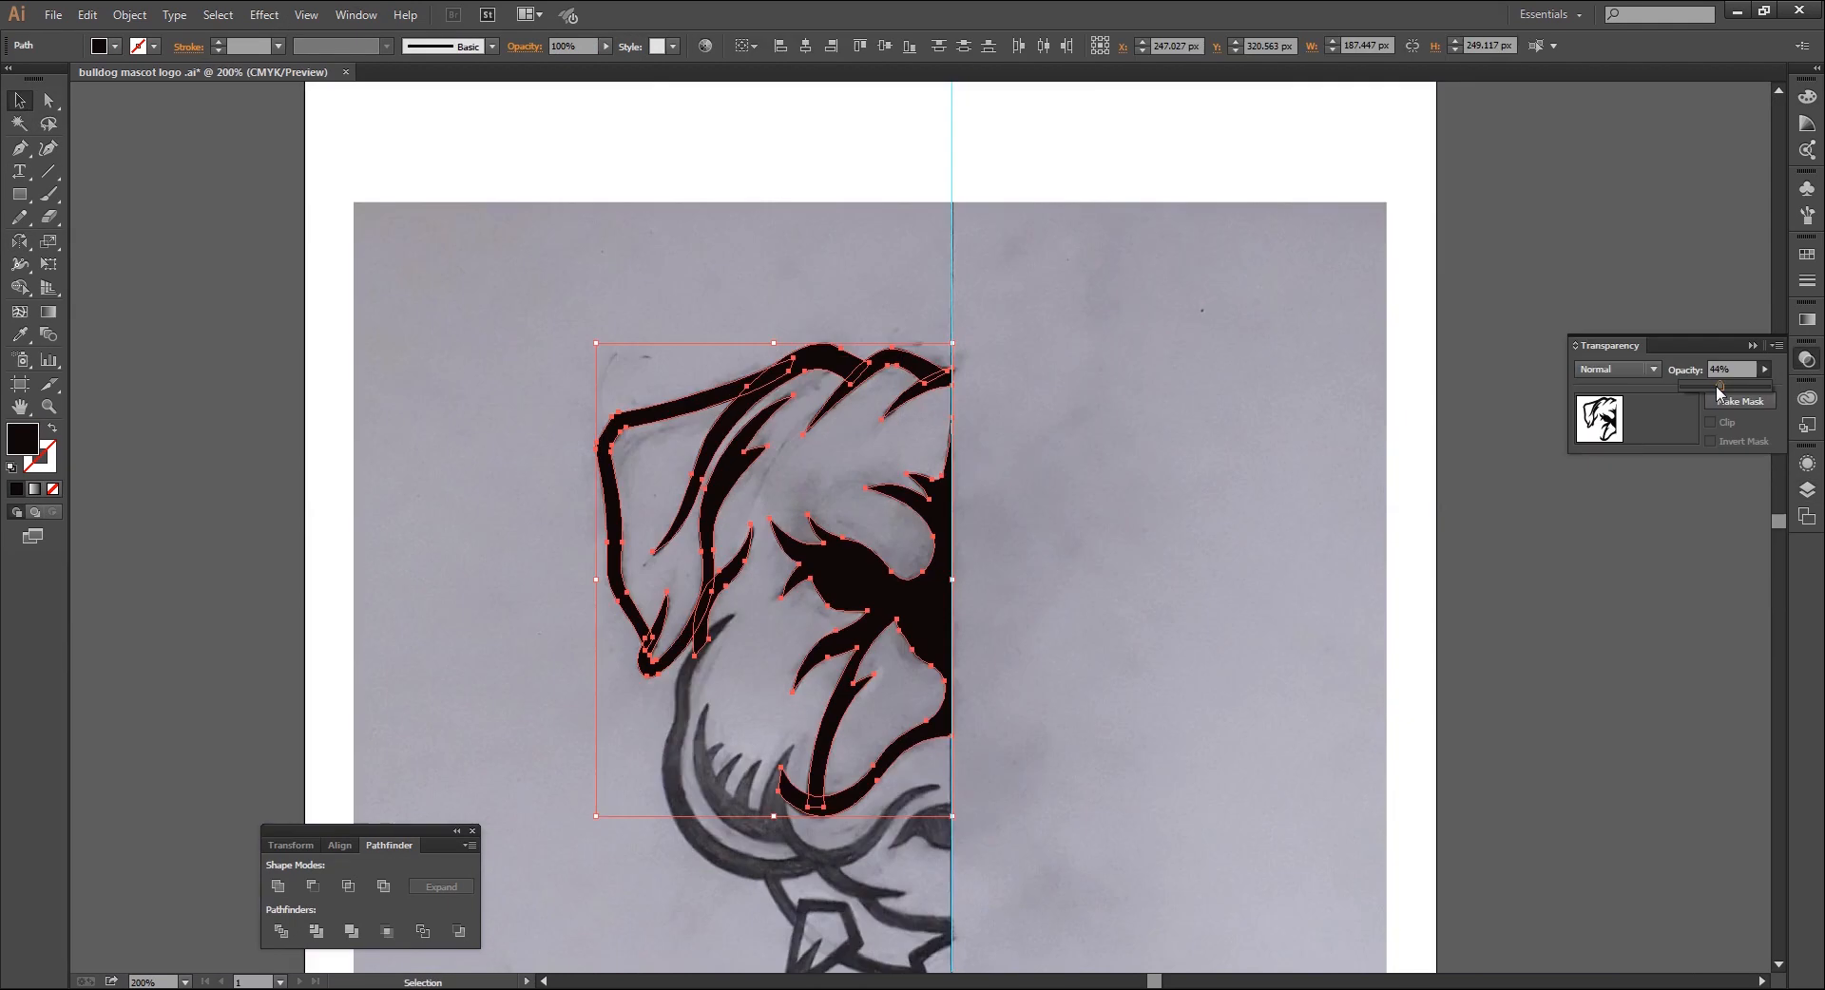
pyautogui.moveTo(1718, 390); pyautogui.dragTo(1713, 390)
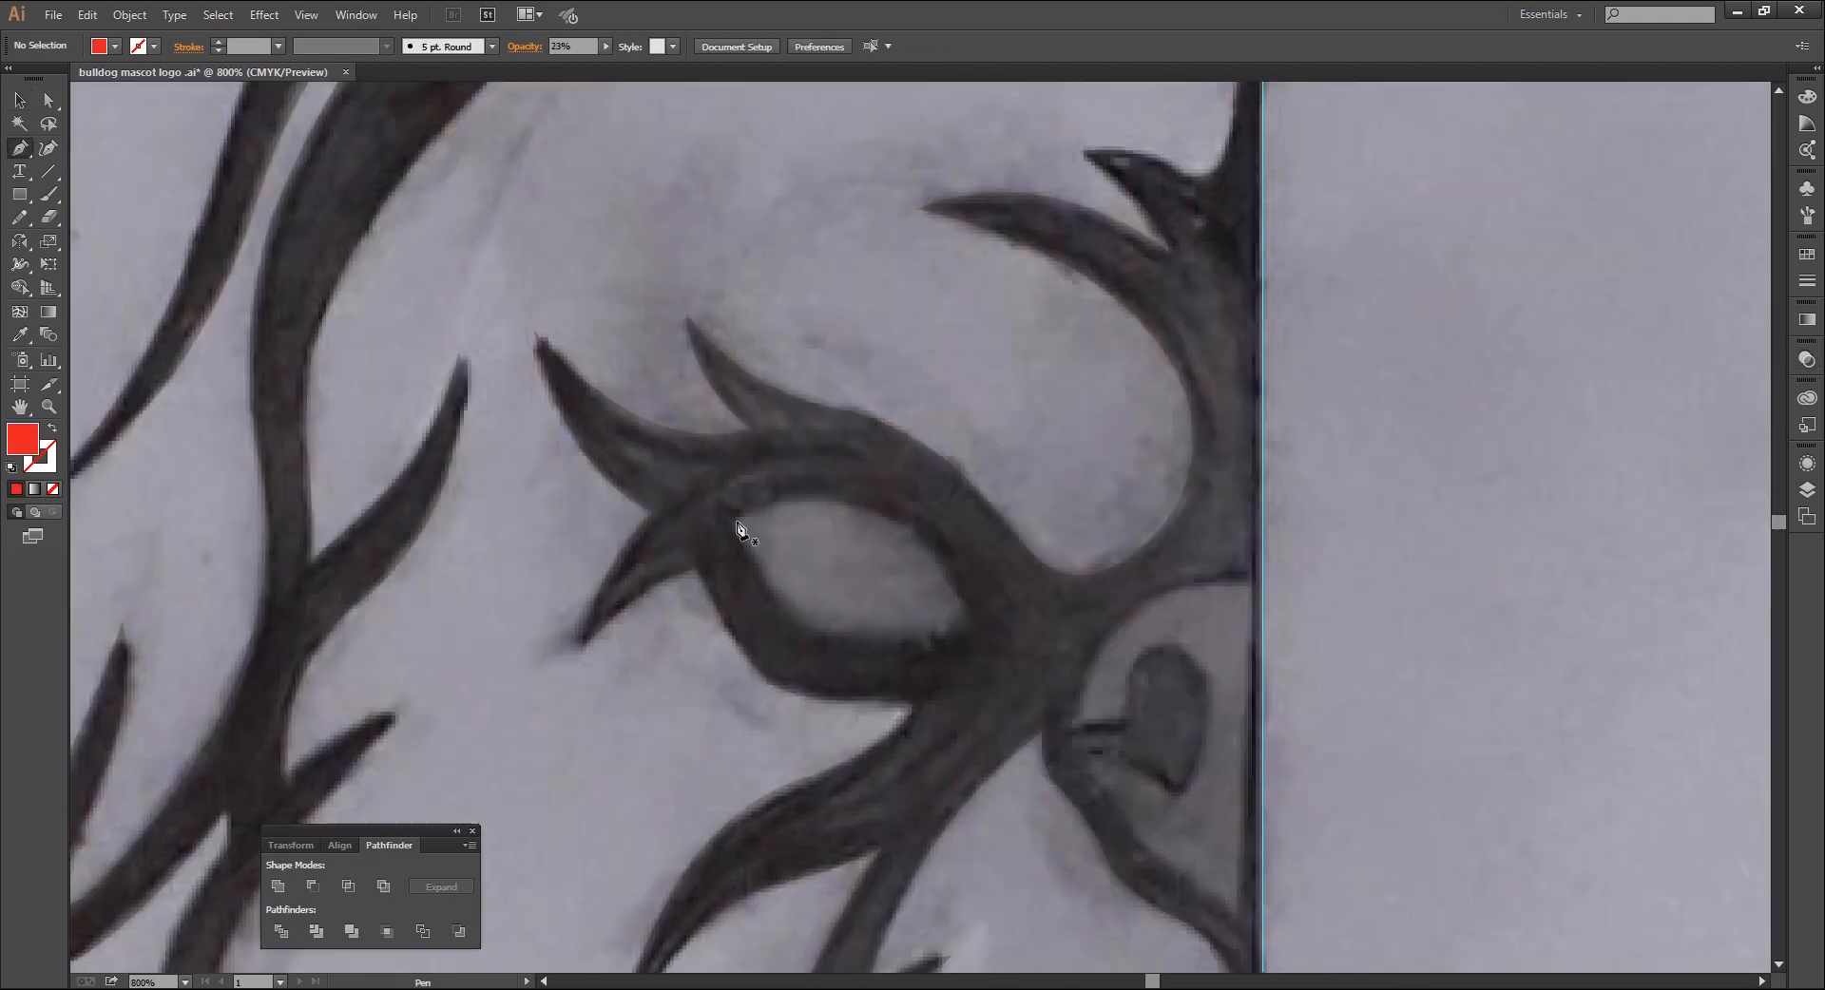
# Trace the eye opening as a closed unfilled shape with a rounded lower corner and fill it with red
pyautogui.click(732, 525)
pyautogui.press('/')
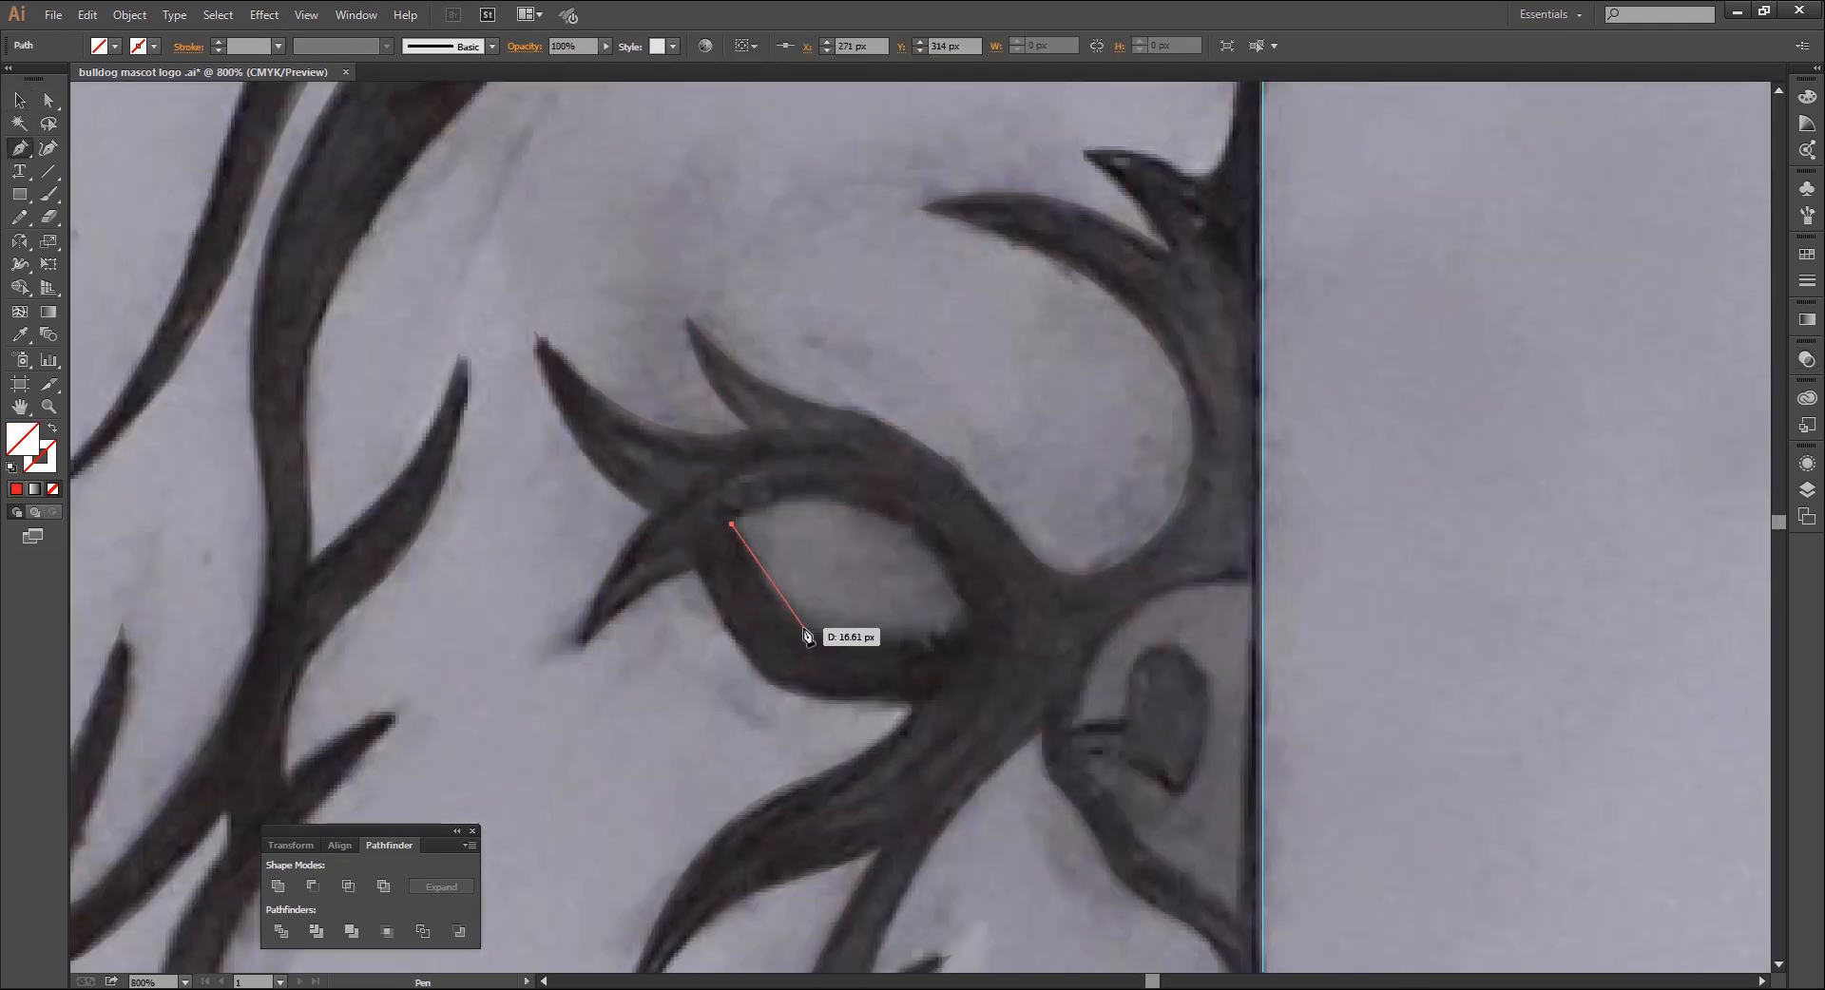
pyautogui.moveTo(803, 627); pyautogui.dragTo(841, 664)
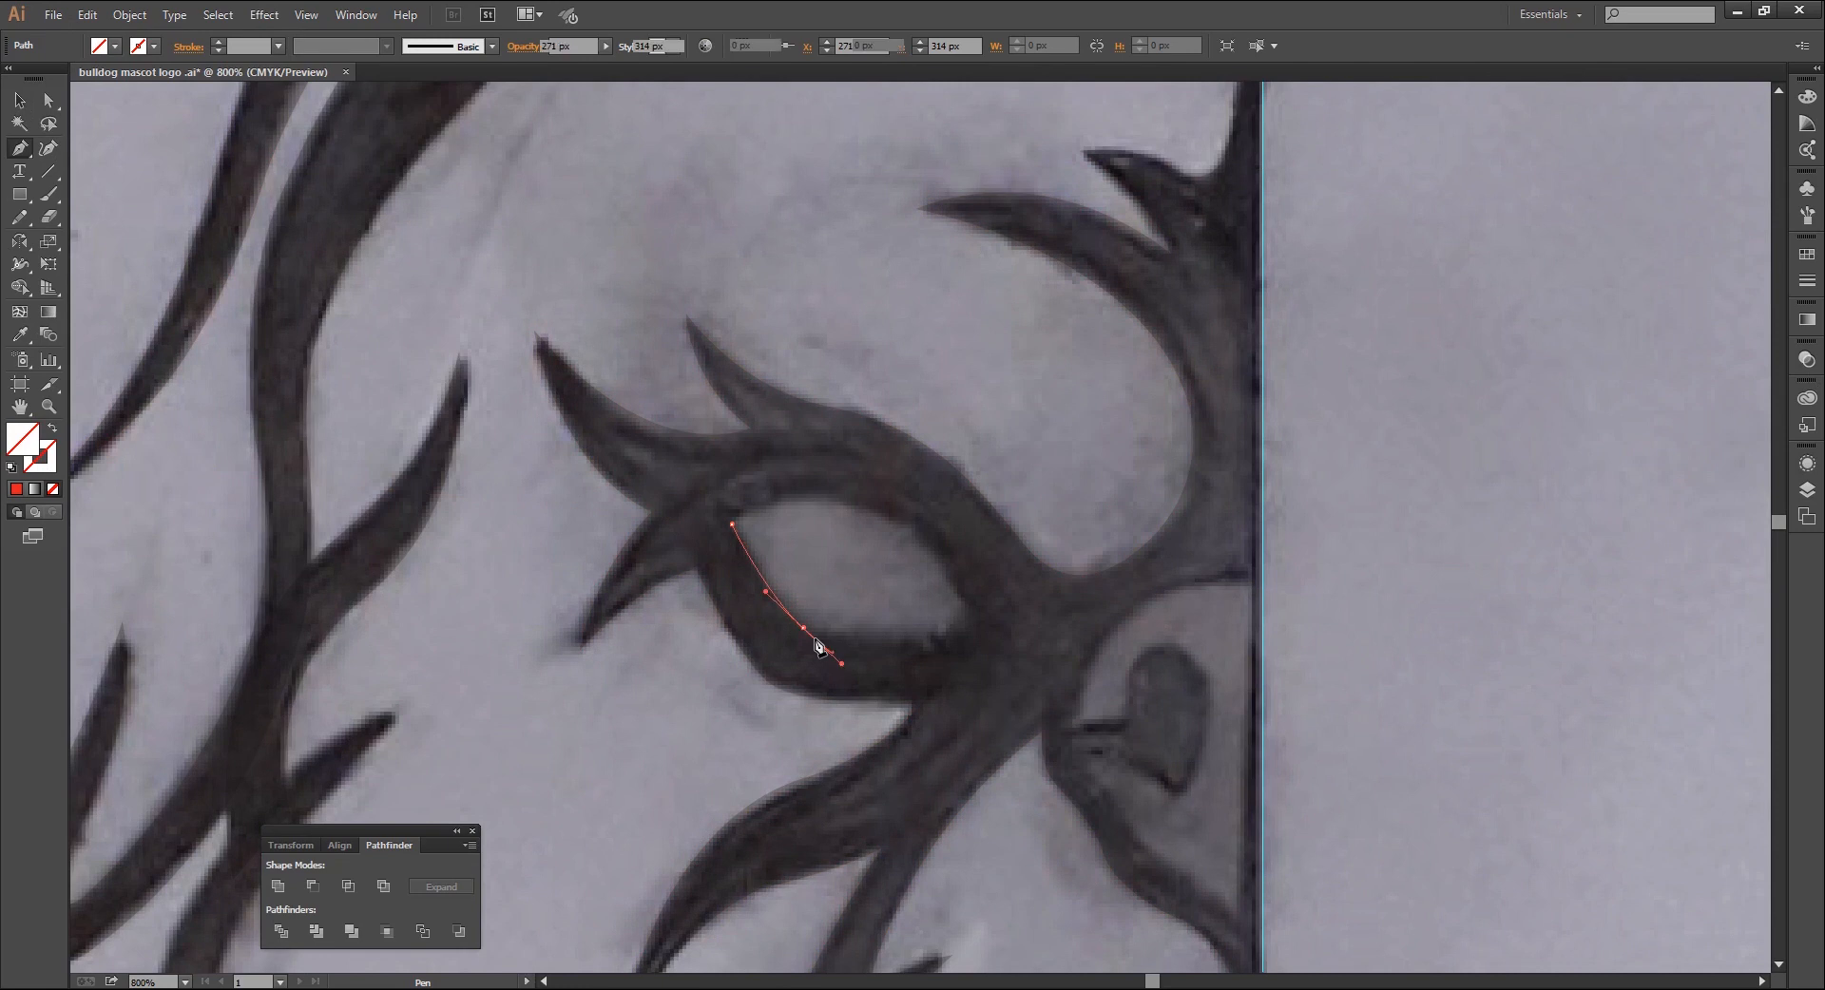
pyautogui.click(803, 627)
pyautogui.moveTo(982, 634); pyautogui.dragTo(1088, 613)
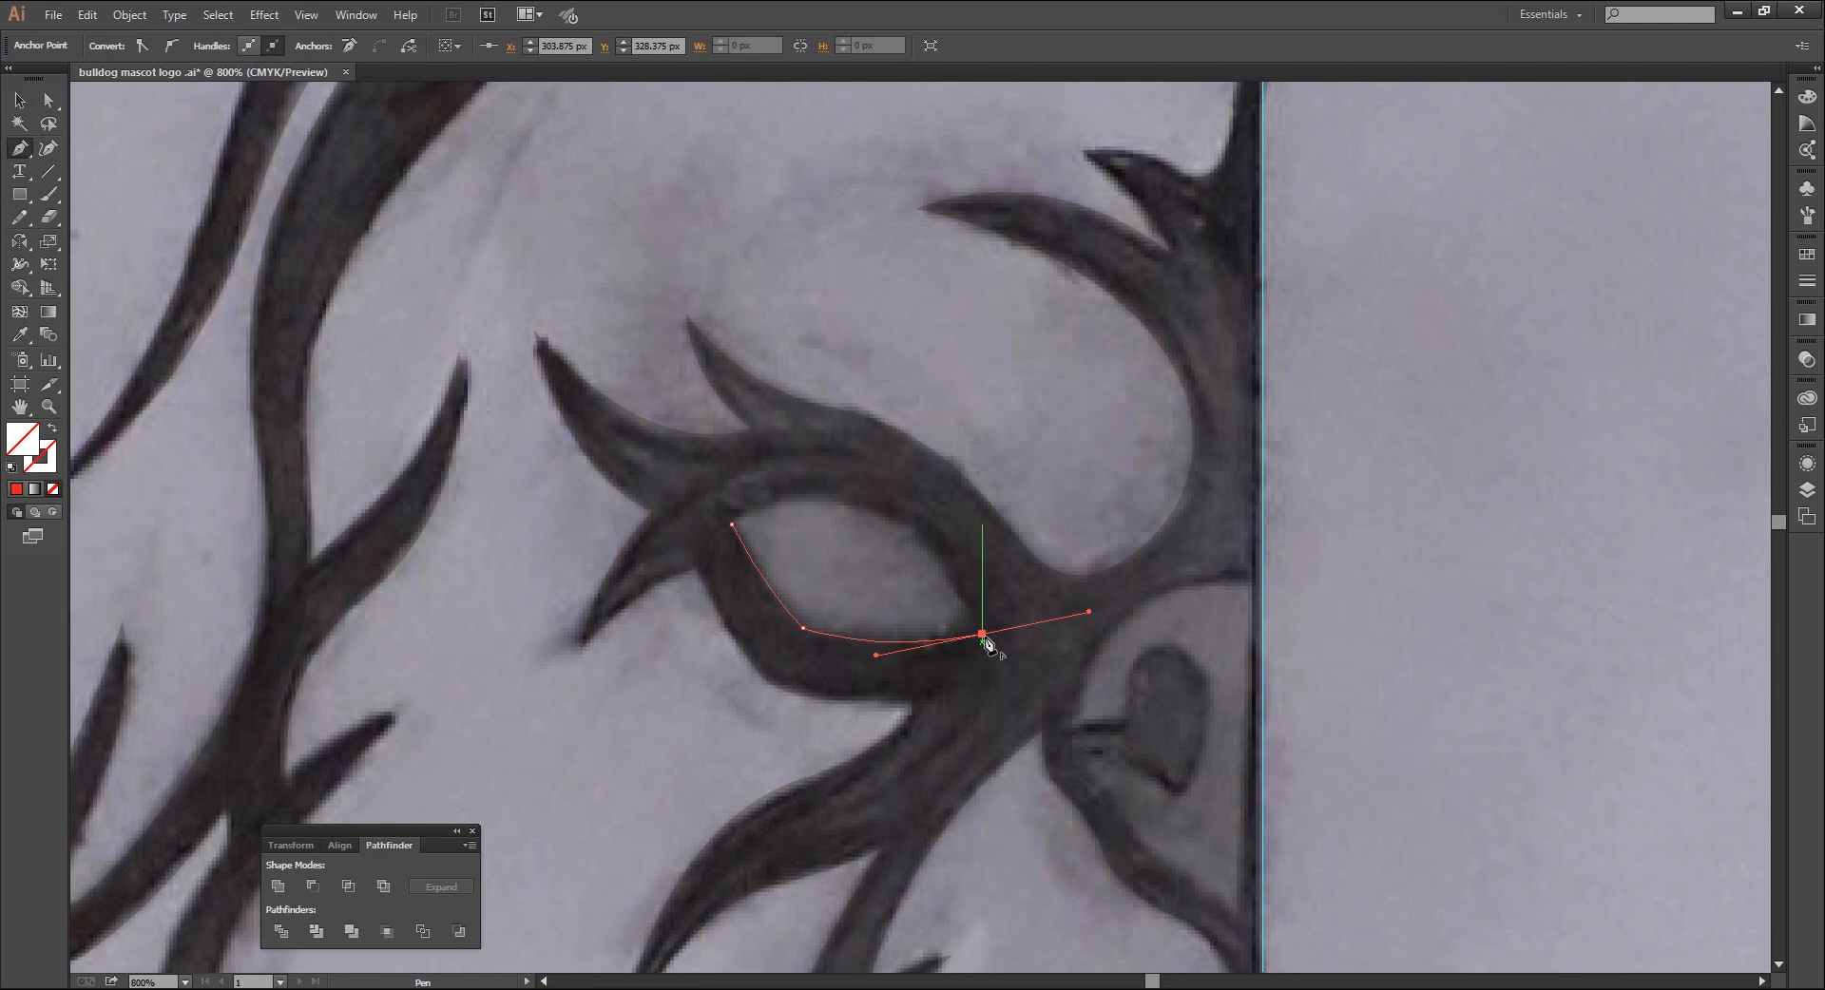
pyautogui.click(981, 634)
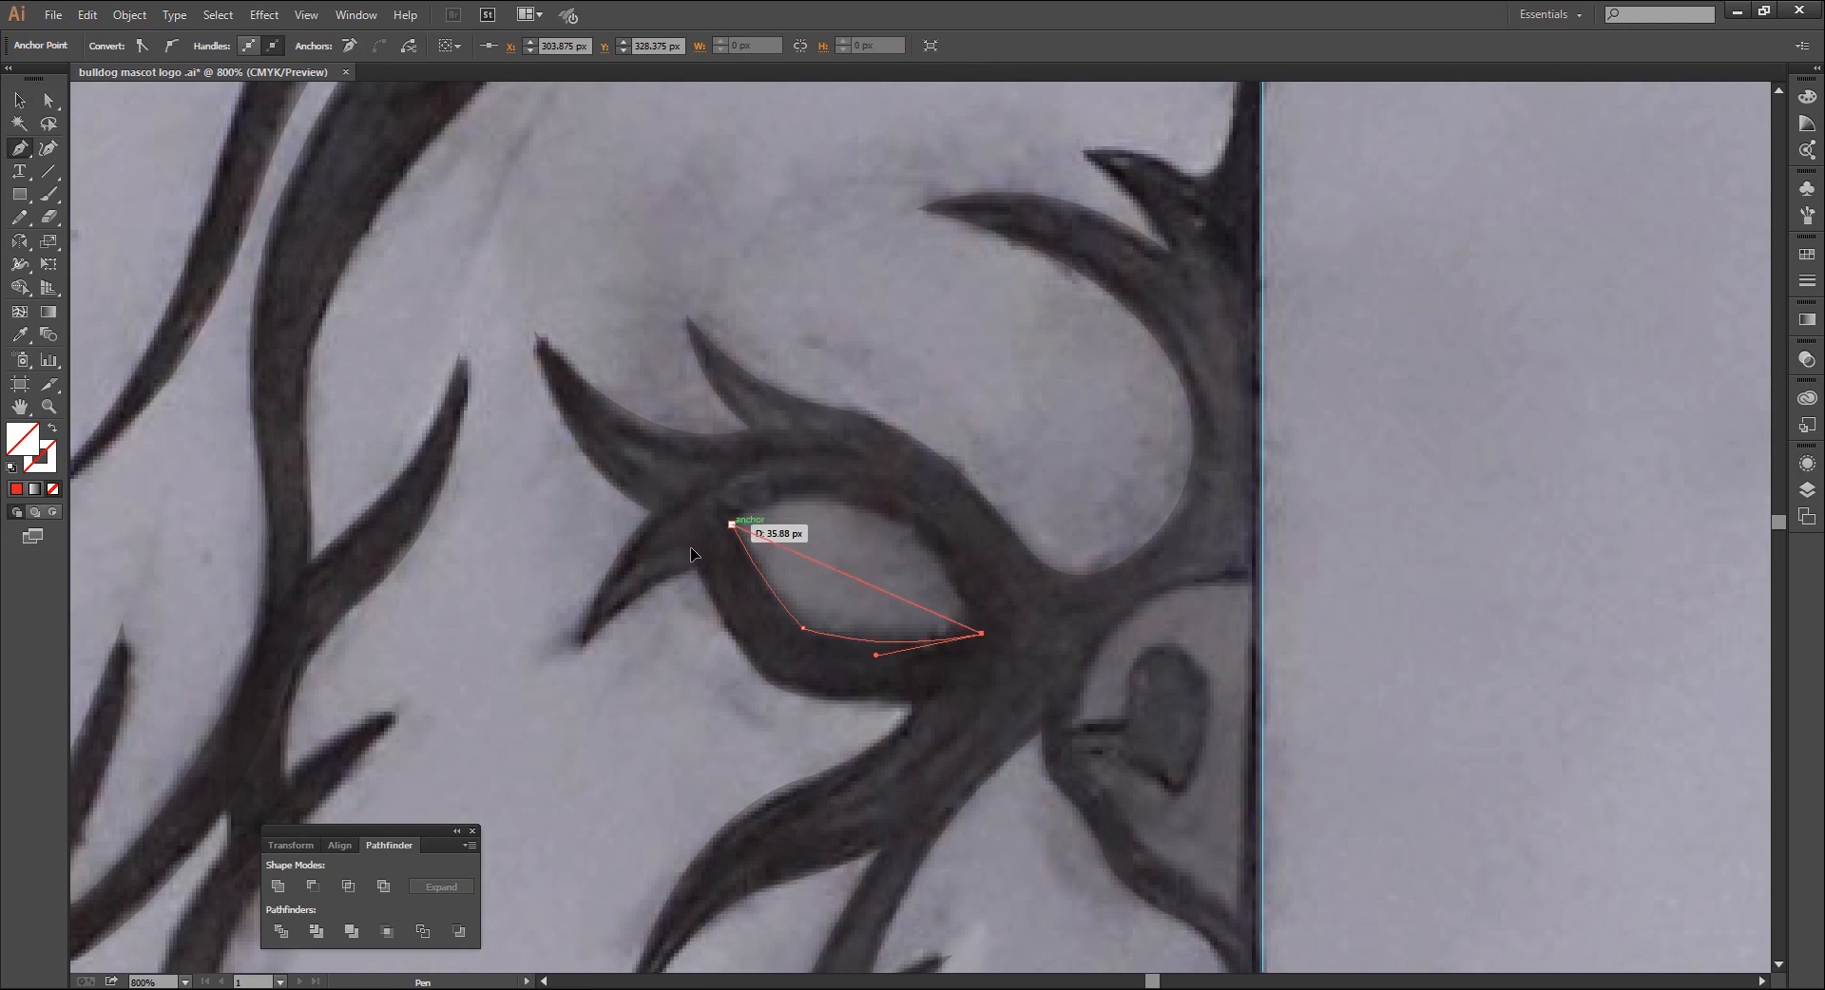
pyautogui.moveTo(732, 524); pyautogui.dragTo(547, 619)
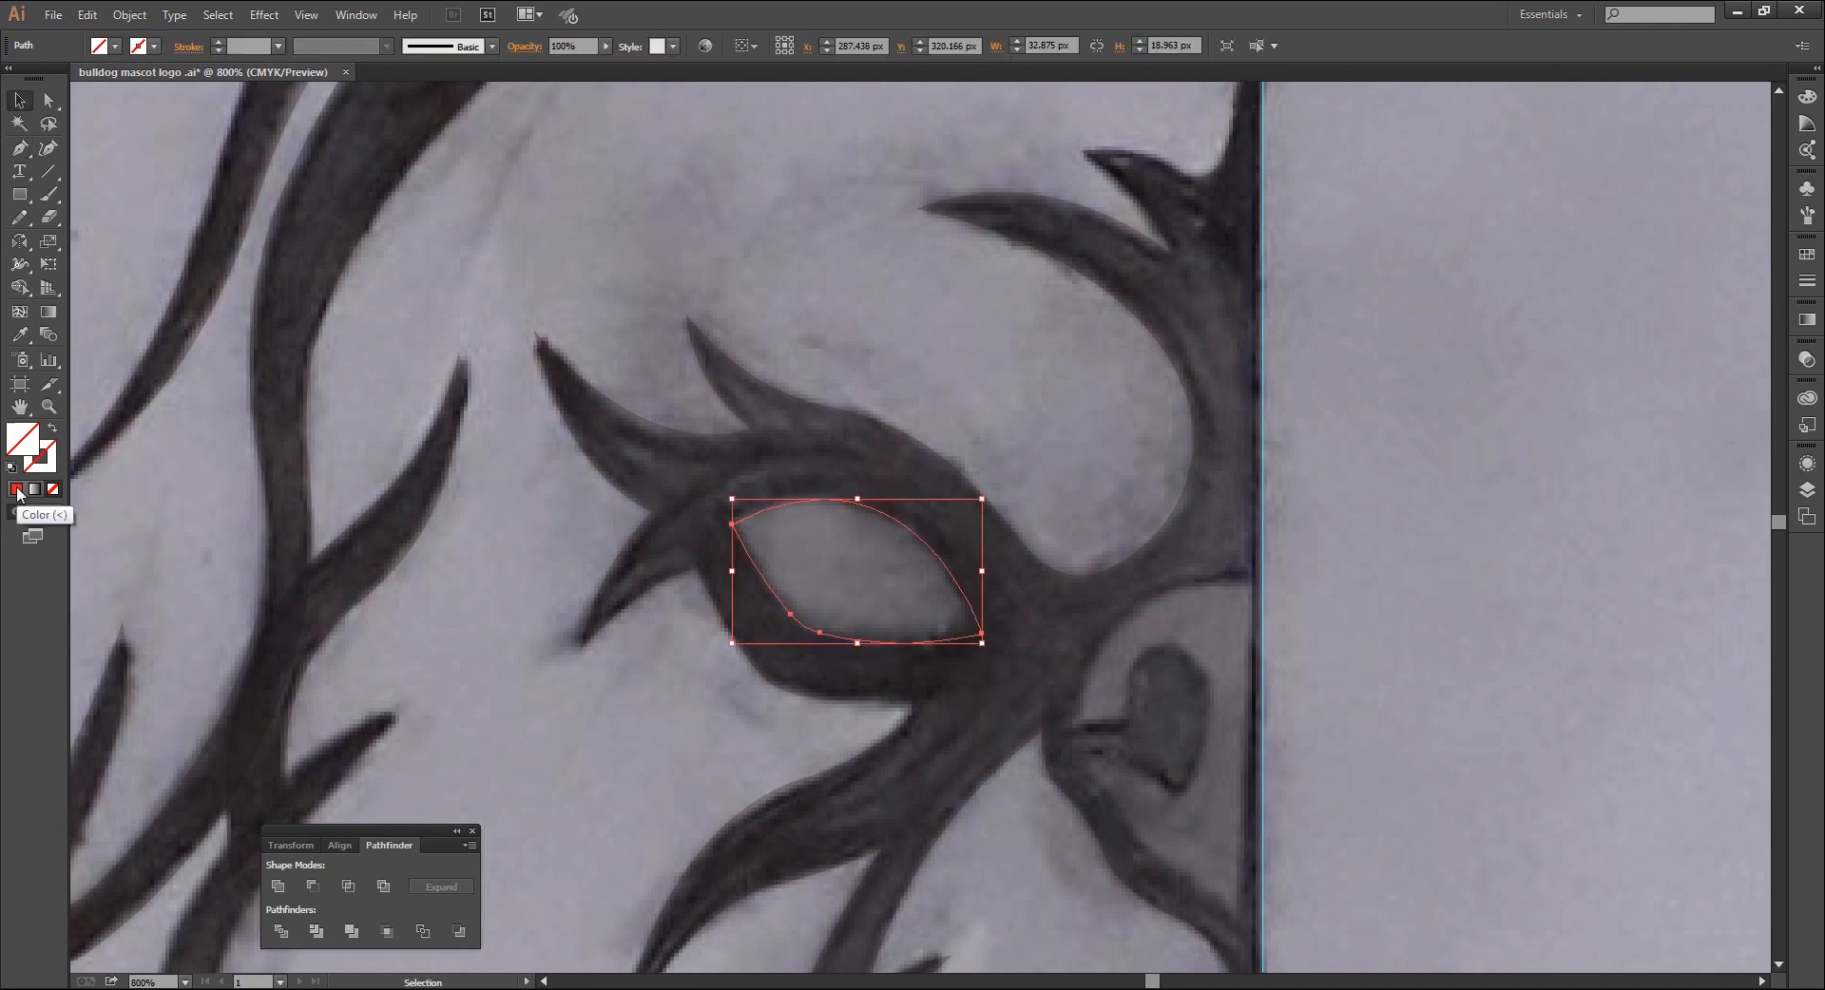
pyautogui.click(16, 489)
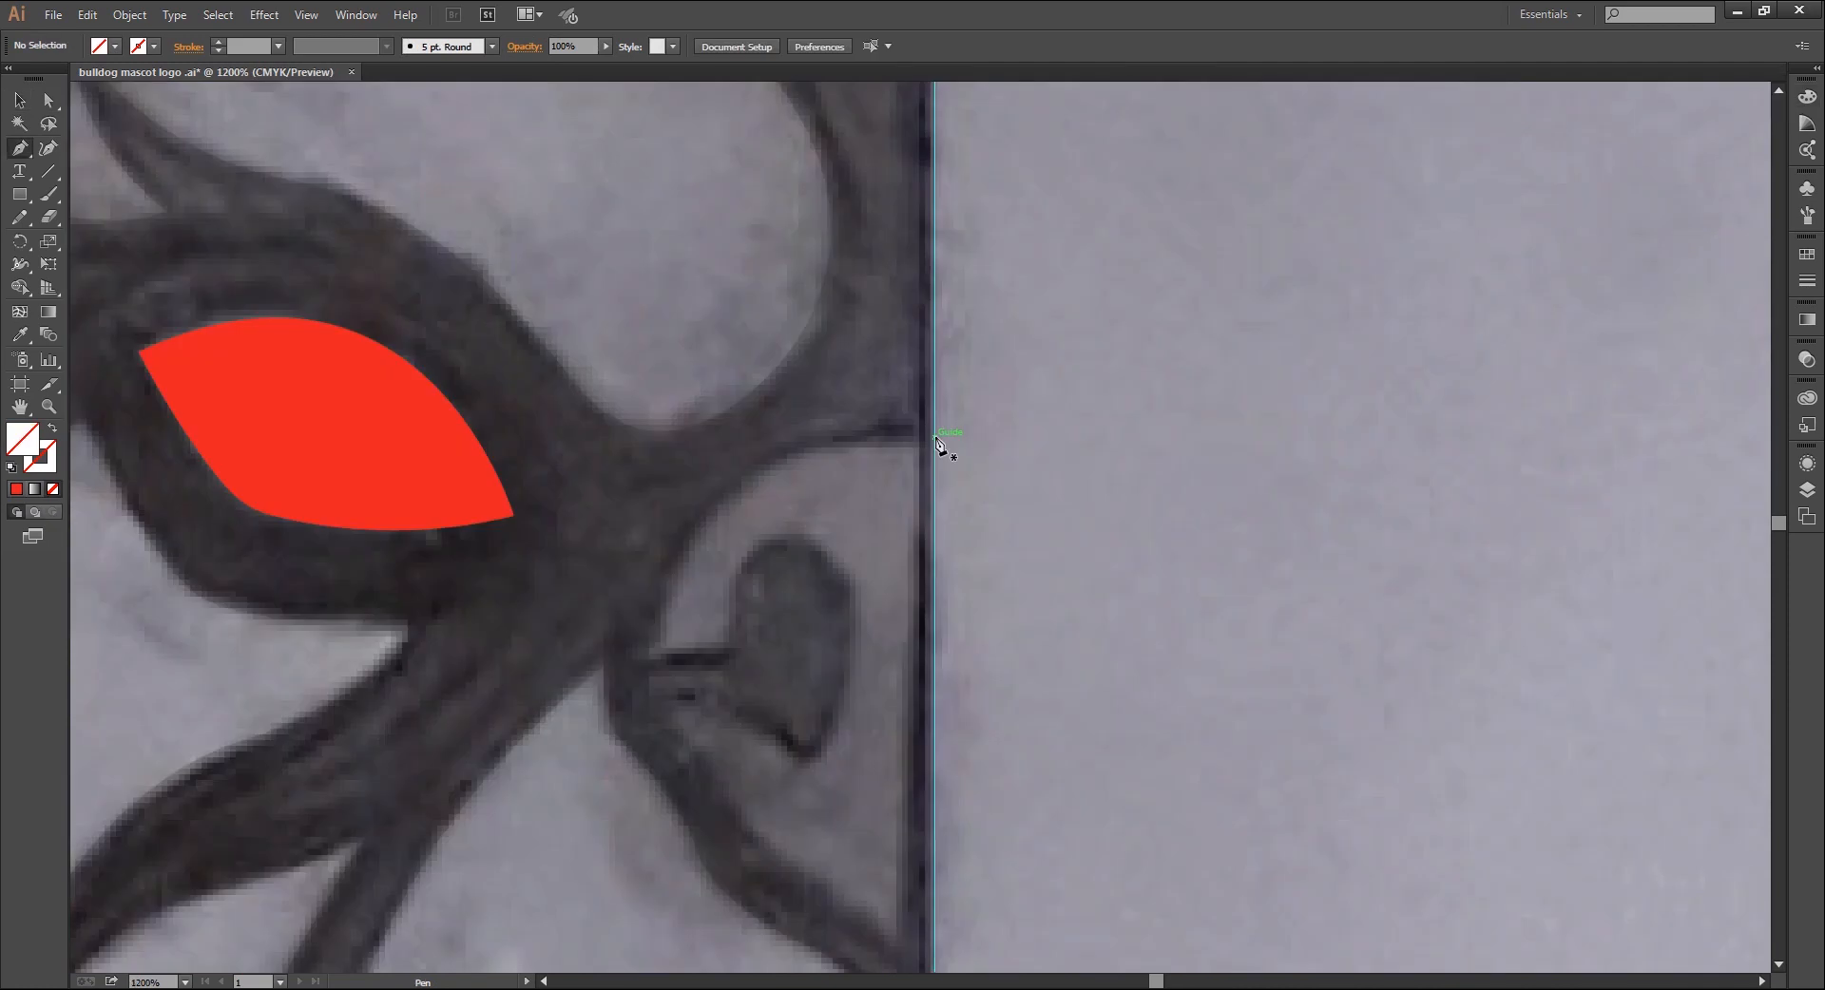
# Start the nose shape at the centre guide, tracing its outer curve and the upper edge of the nostril slit
pyautogui.click(934, 440)
pyautogui.moveTo(739, 617); pyautogui.dragTo(724, 772)
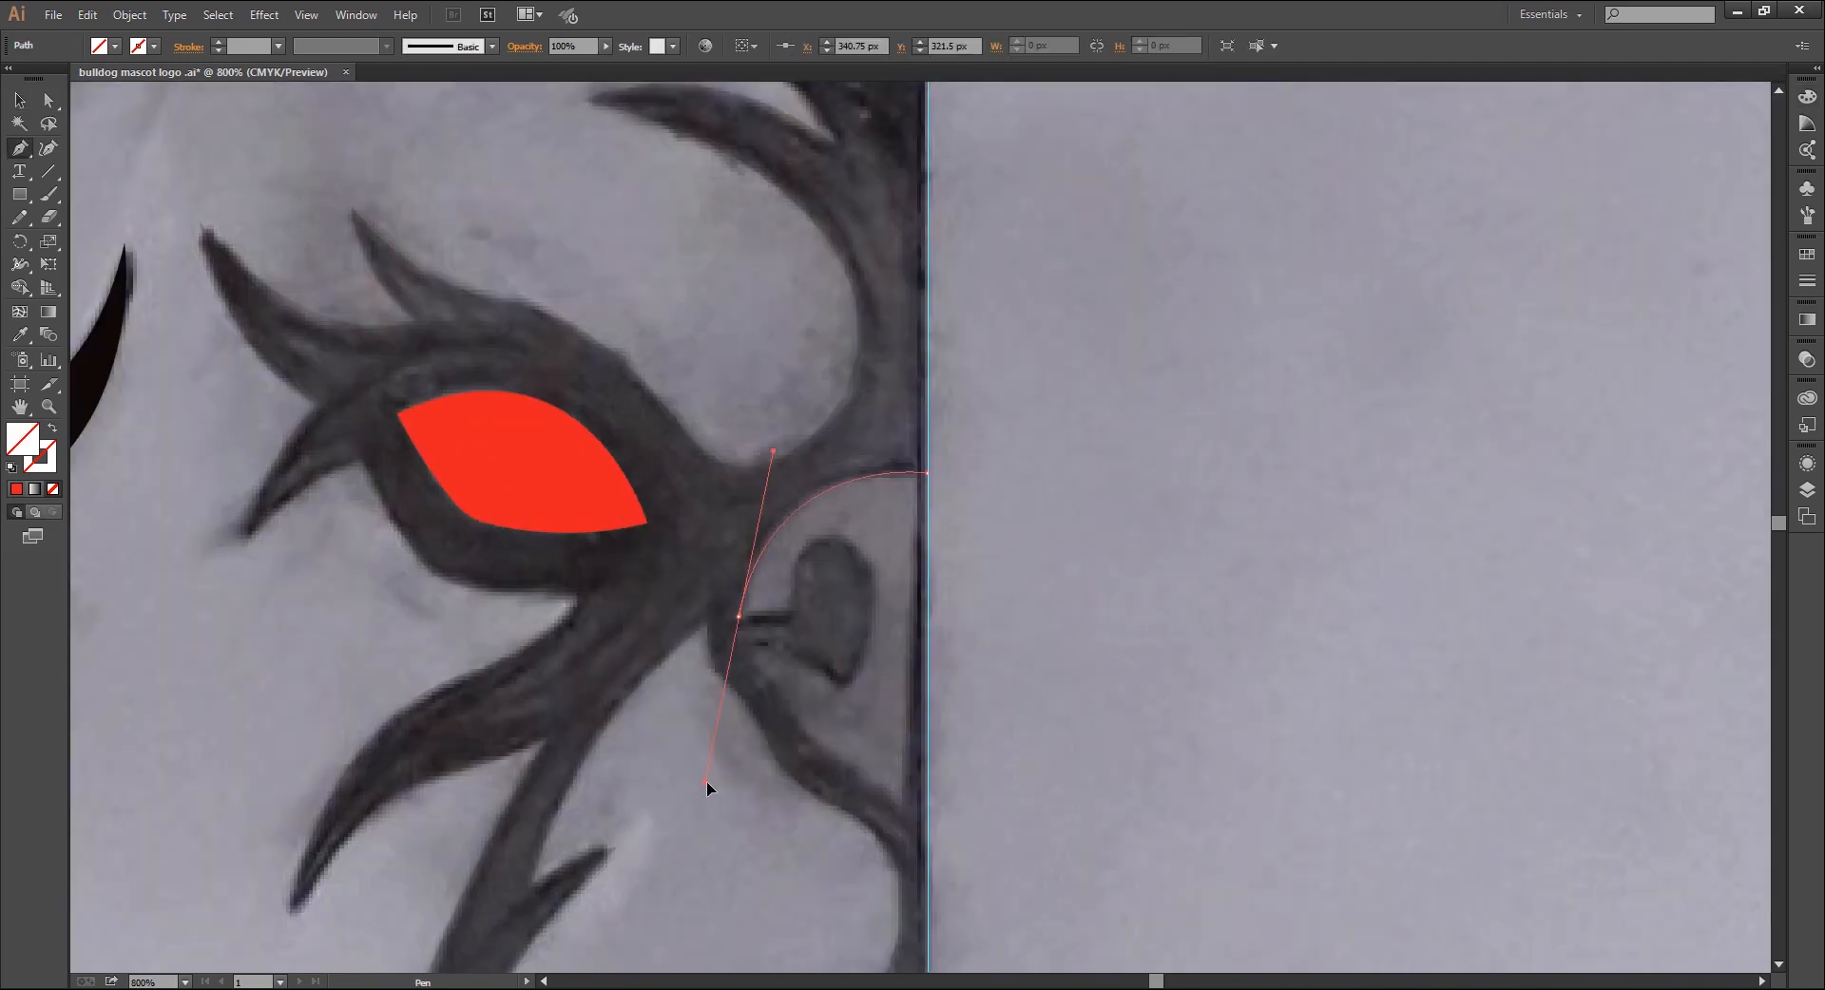
pyautogui.click(739, 617)
pyautogui.click(797, 617)
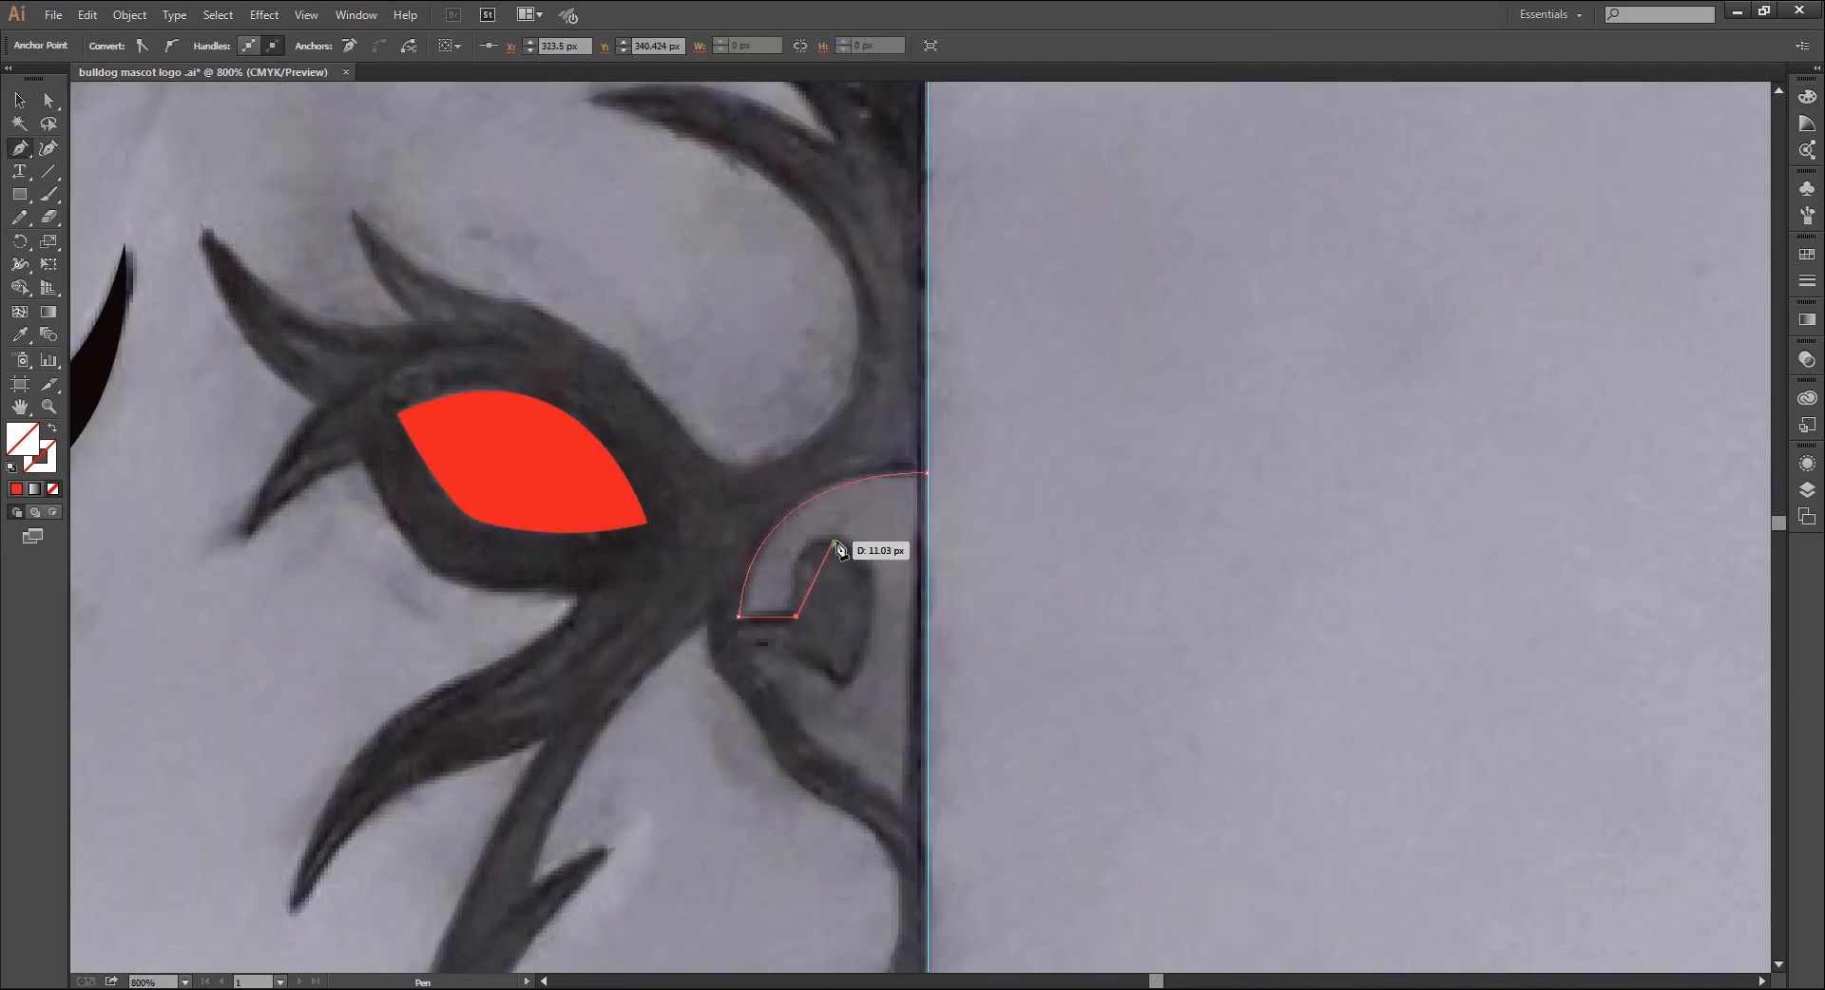
# Trace around the top and inner side of the nostril down to its lower point
pyautogui.moveTo(840, 541); pyautogui.dragTo(905, 551)
pyautogui.click(840, 541)
pyautogui.moveTo(857, 663); pyautogui.dragTo(899, 761)
pyautogui.click(973, 654)
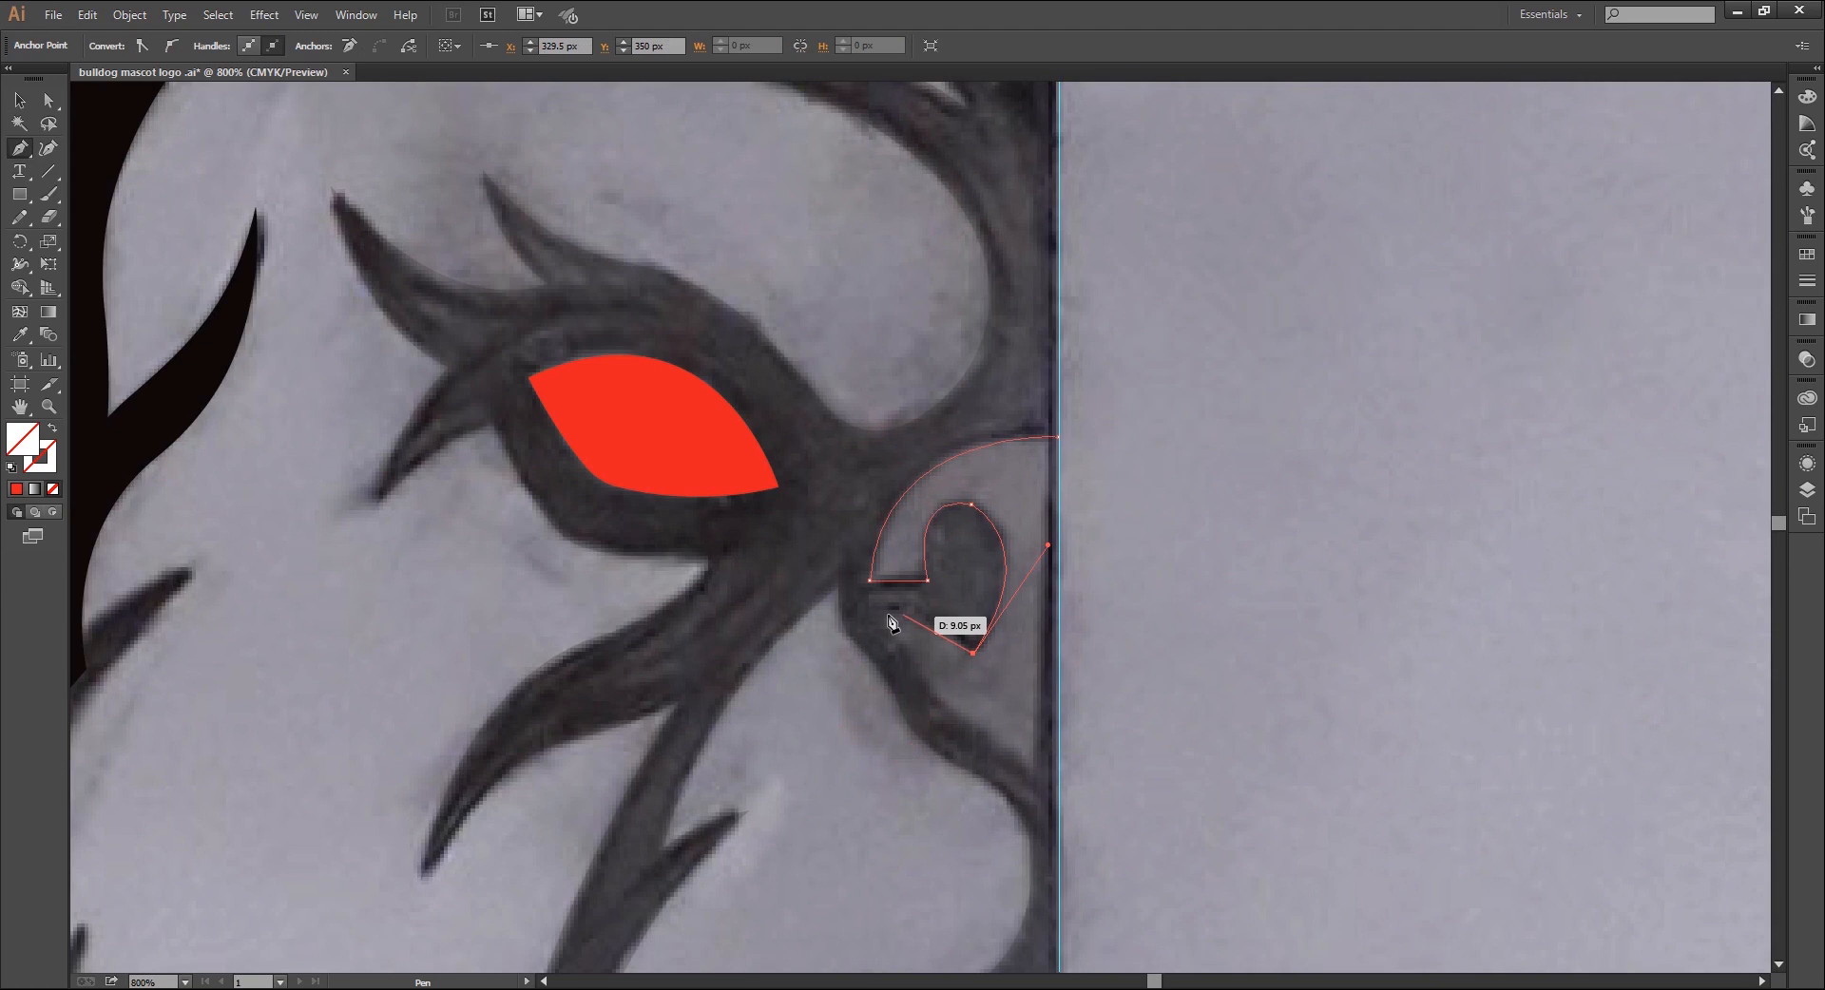
# Trace the nostril slit's lower edge and the underside of the nose, and close the shape at the centre guide
pyautogui.moveTo(869, 618); pyautogui.dragTo(1002, 734)
pyautogui.click(870, 617)
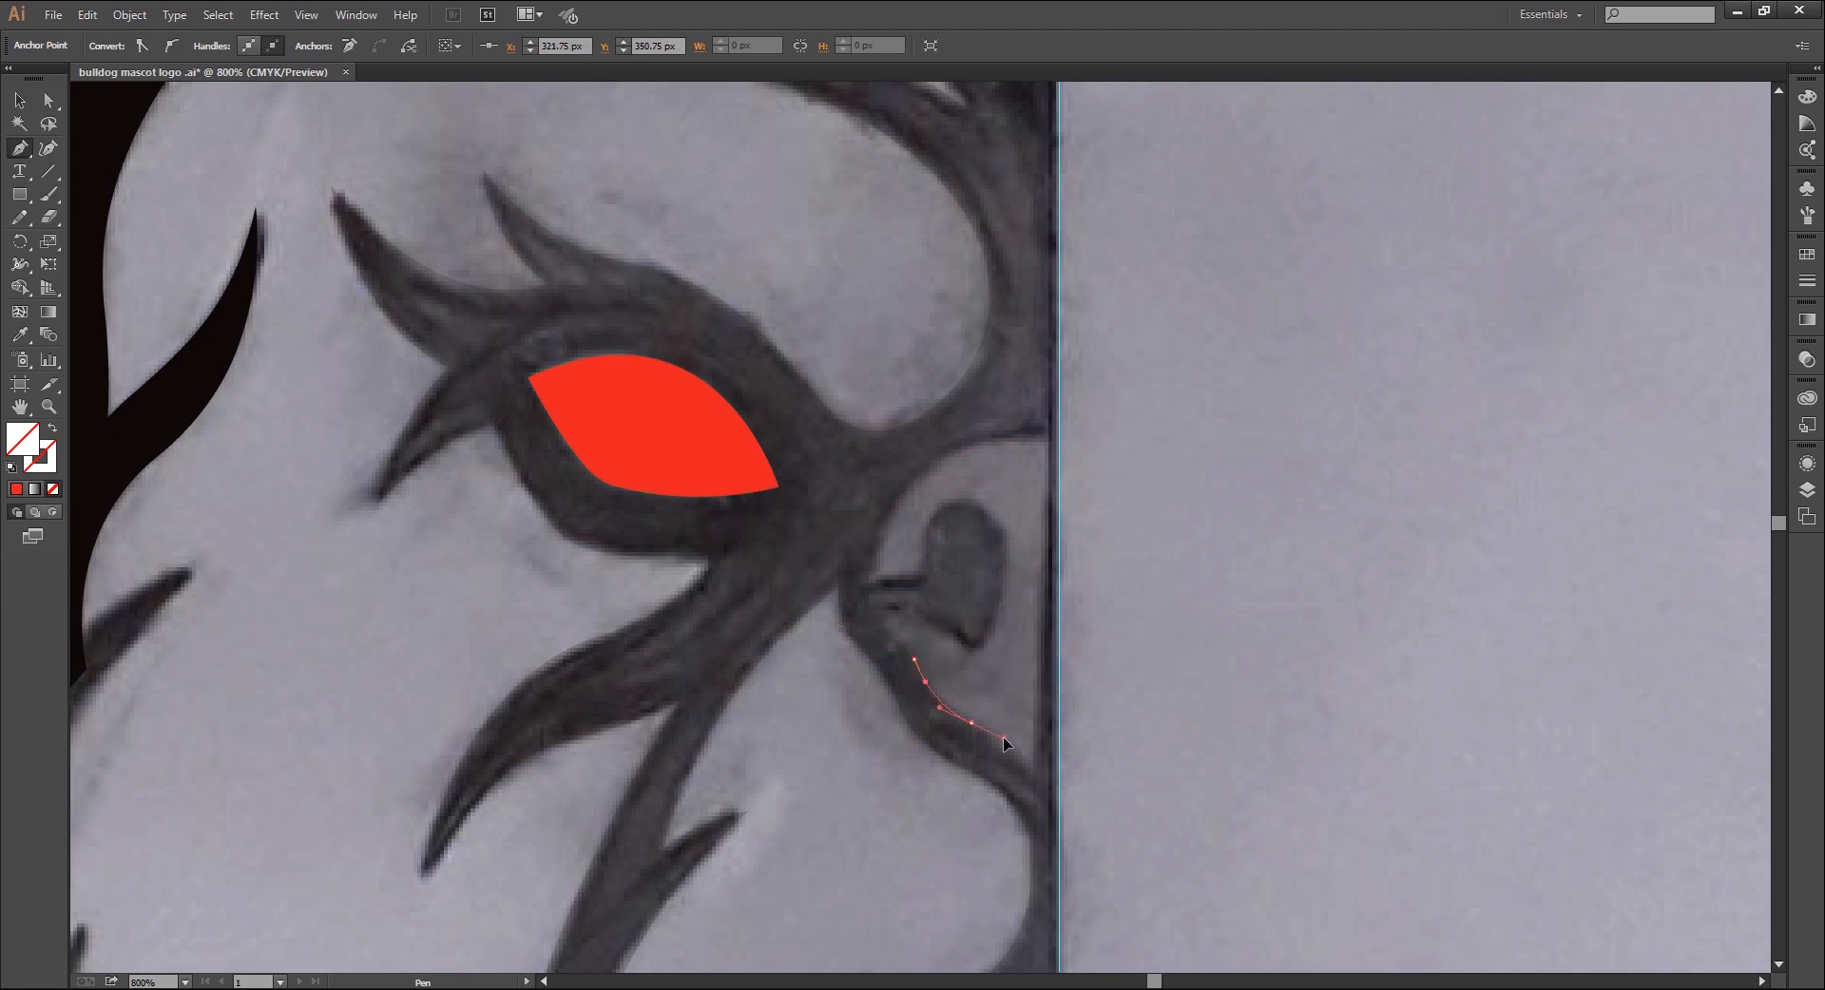
pyautogui.click(1033, 774)
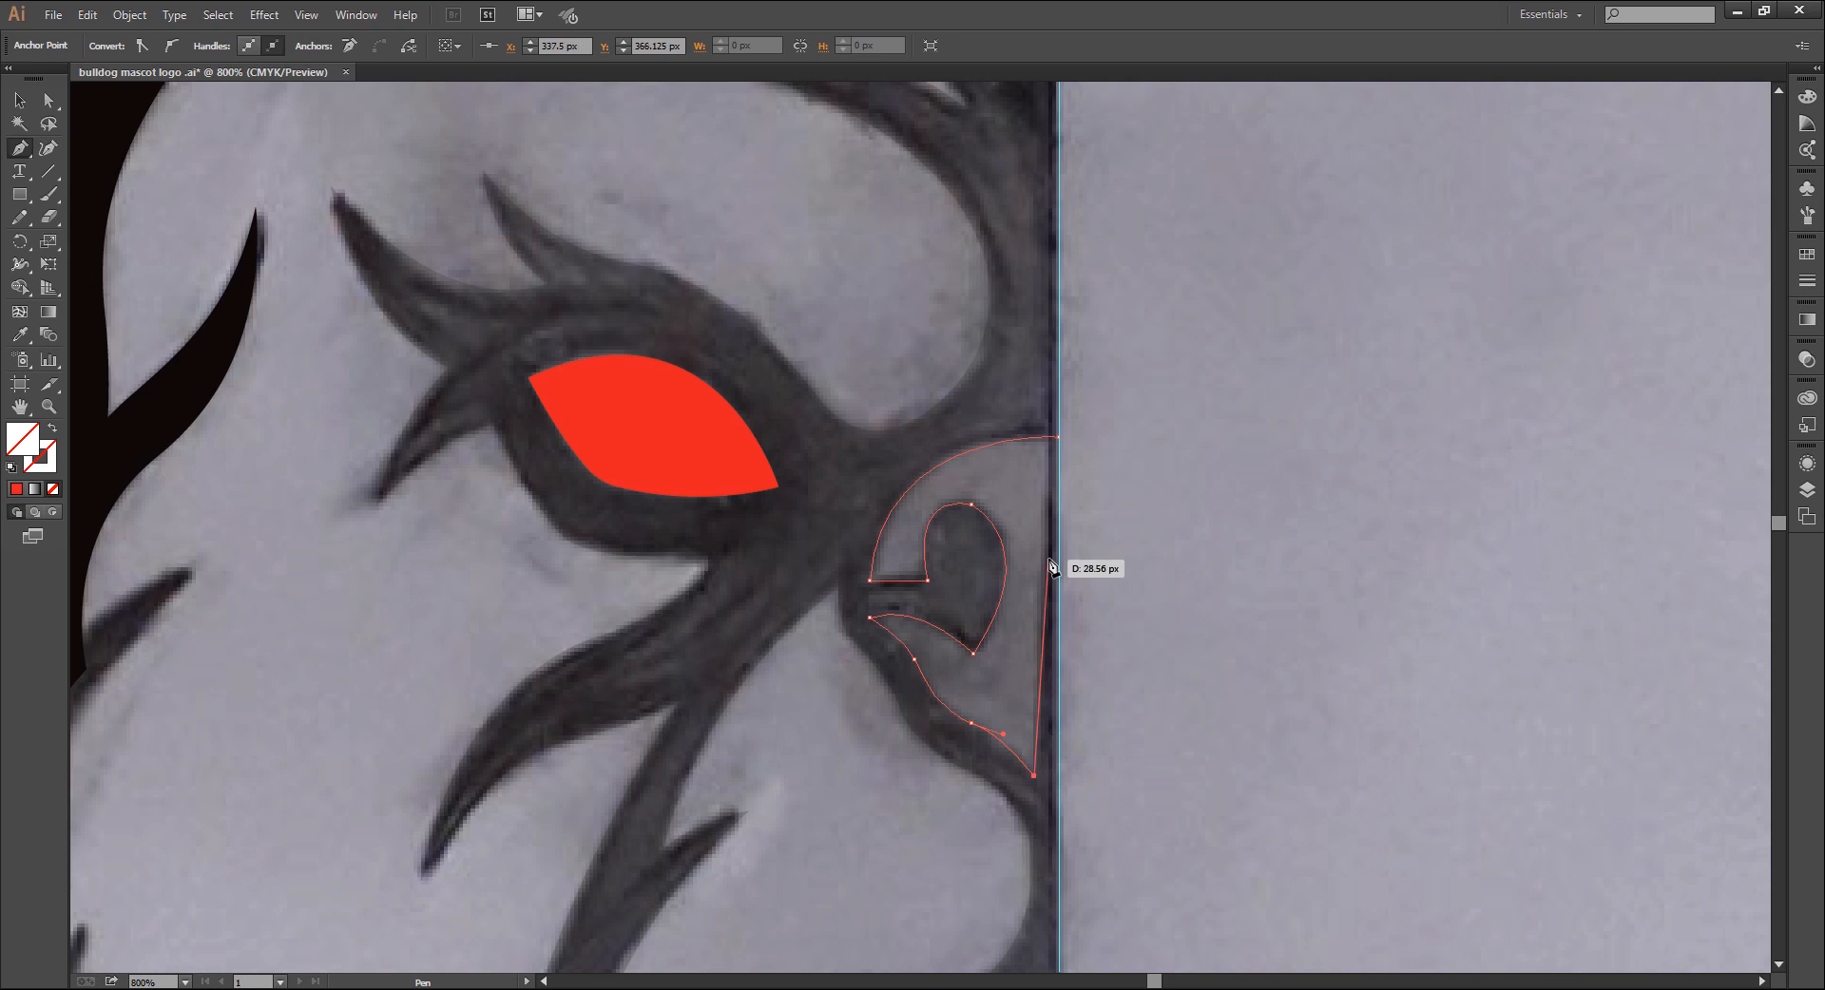
pyautogui.hotkey('ctrl', '-')
pyautogui.click(1026, 492)
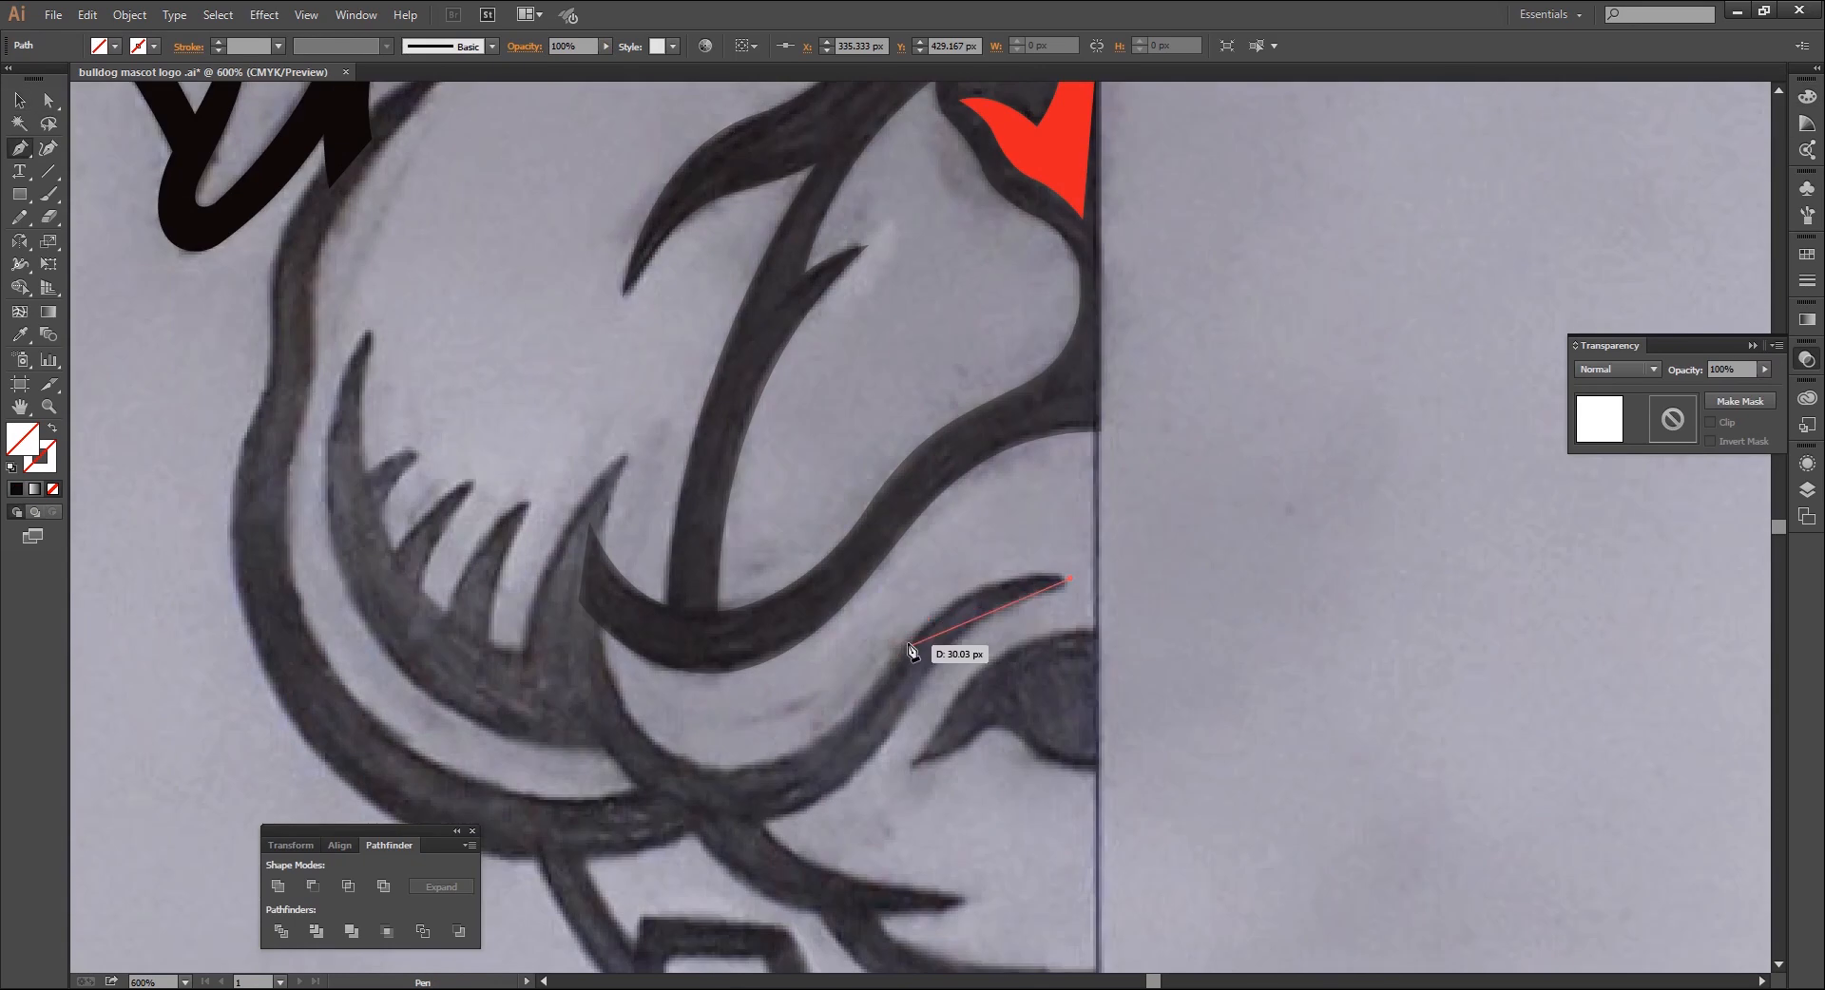
# Trace the upper edge of the lower lip stroke outward and up to the tip of the tall jowl spike
pyautogui.moveTo(907, 643); pyautogui.dragTo(842, 721)
pyautogui.moveTo(632, 720); pyautogui.dragTo(533, 613)
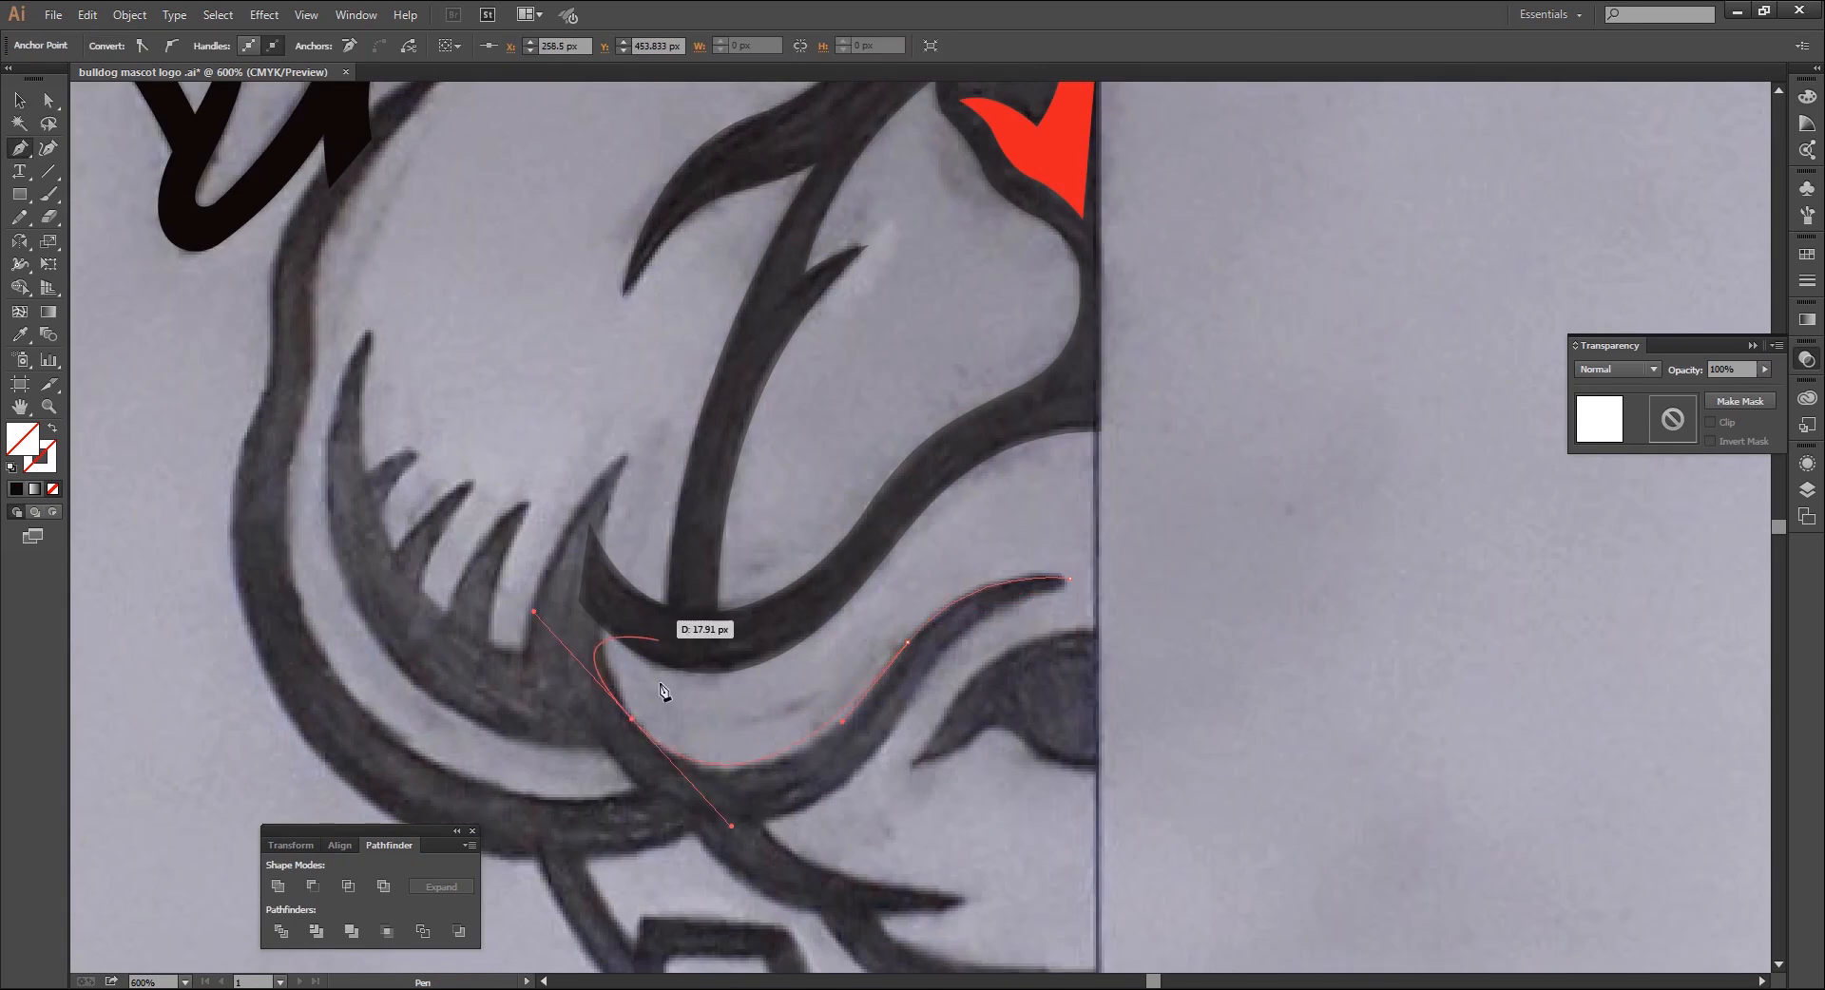
pyautogui.click(632, 720)
pyautogui.moveTo(632, 453); pyautogui.dragTo(709, 294)
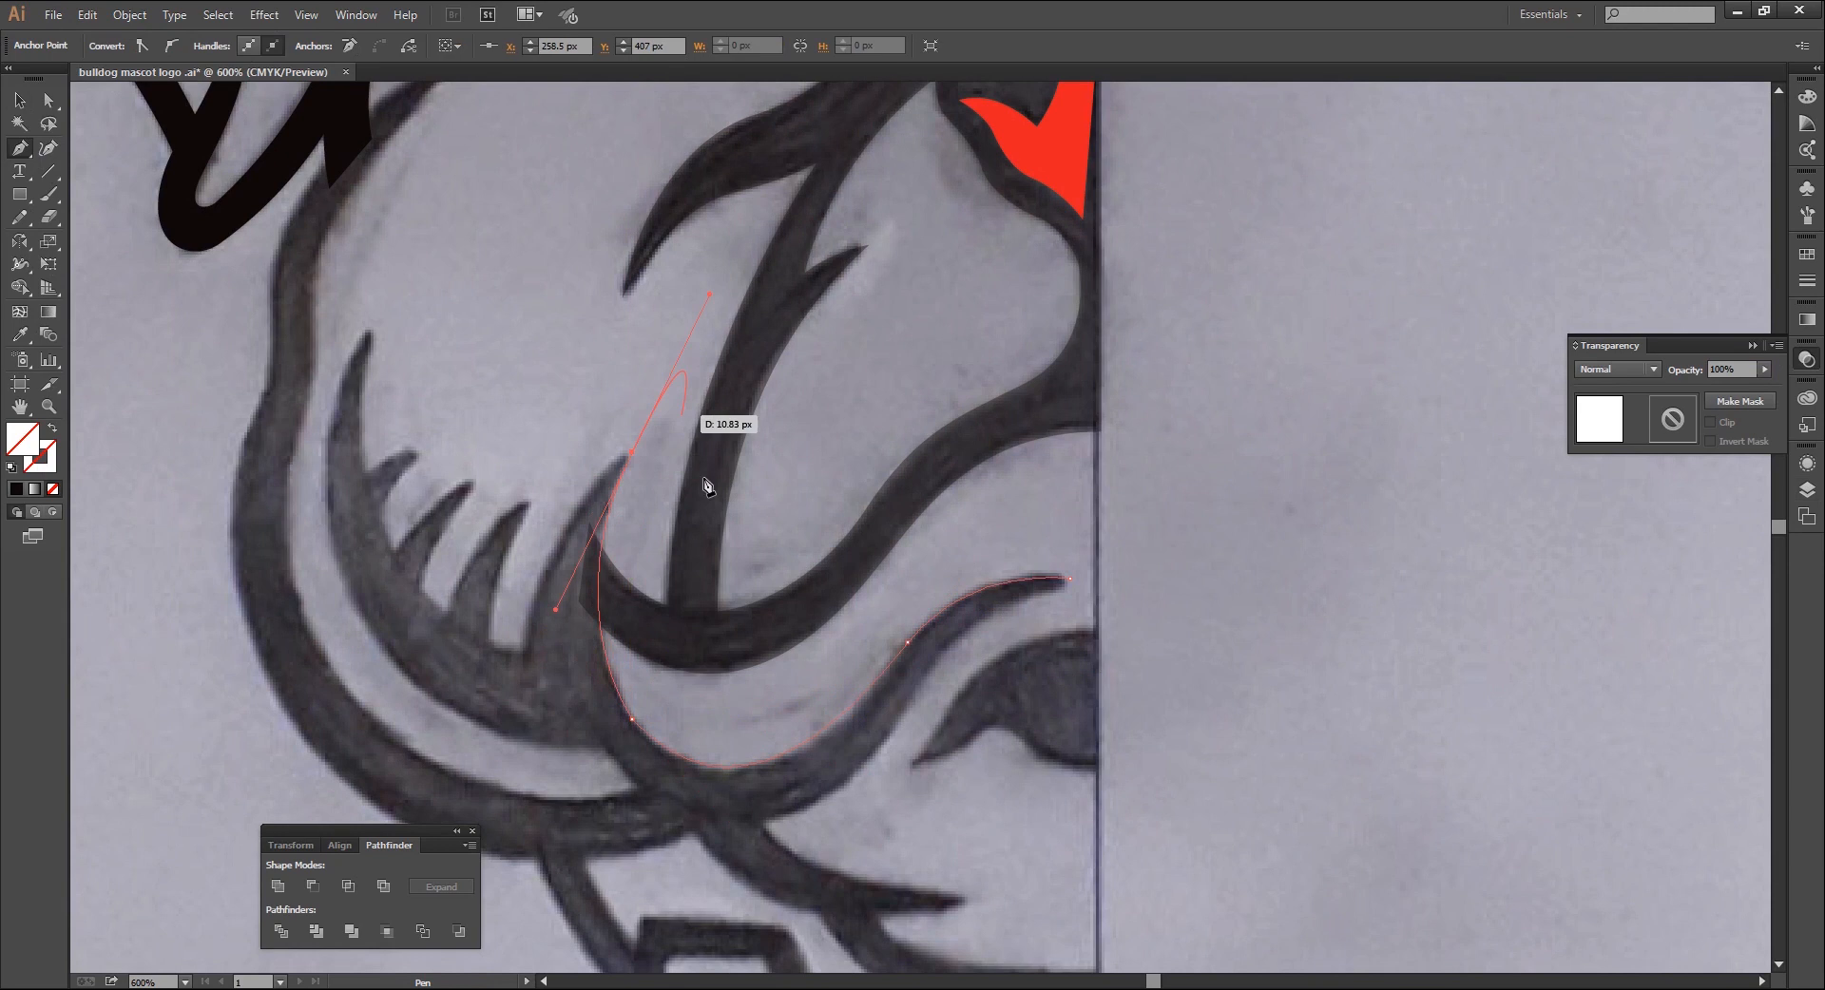
# Trace down the tall jowl spike's outer side to the notch and along the inner jowl curve to the outermost spike's tip
pyautogui.moveTo(632, 452); pyautogui.dragTo(515, 785)
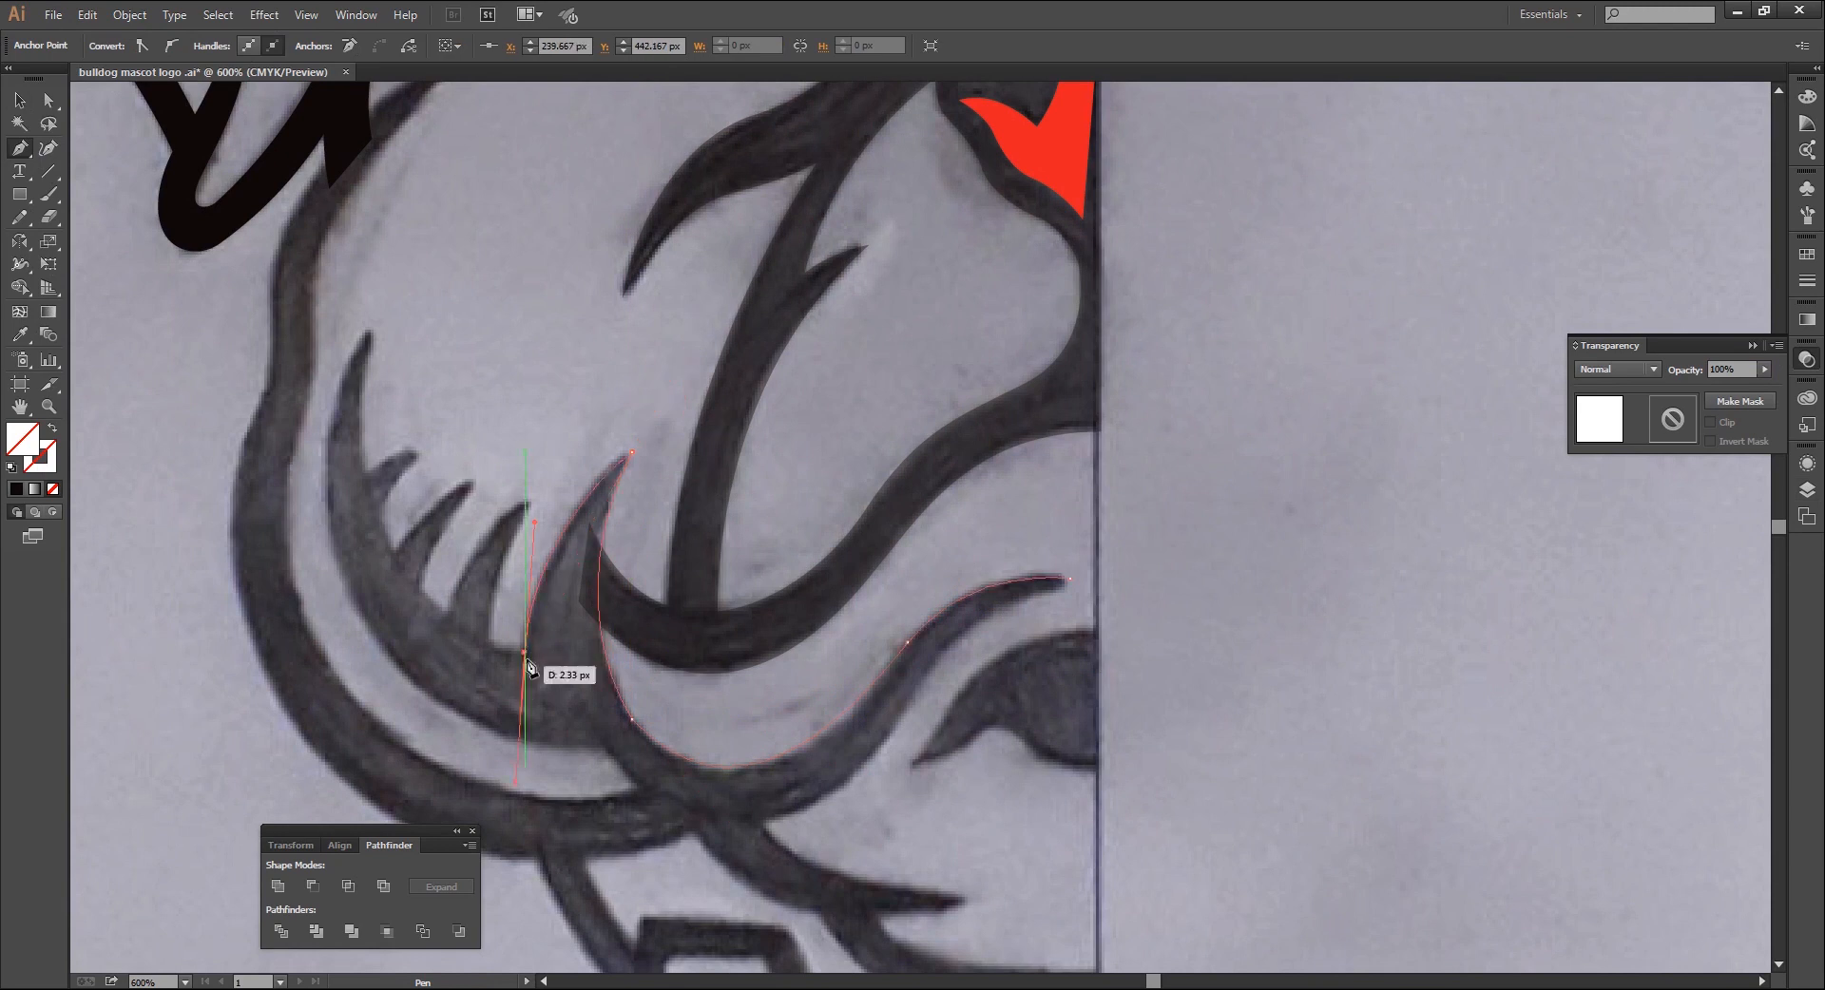
pyautogui.click(524, 655)
pyautogui.hotkey('ctrl', '-')
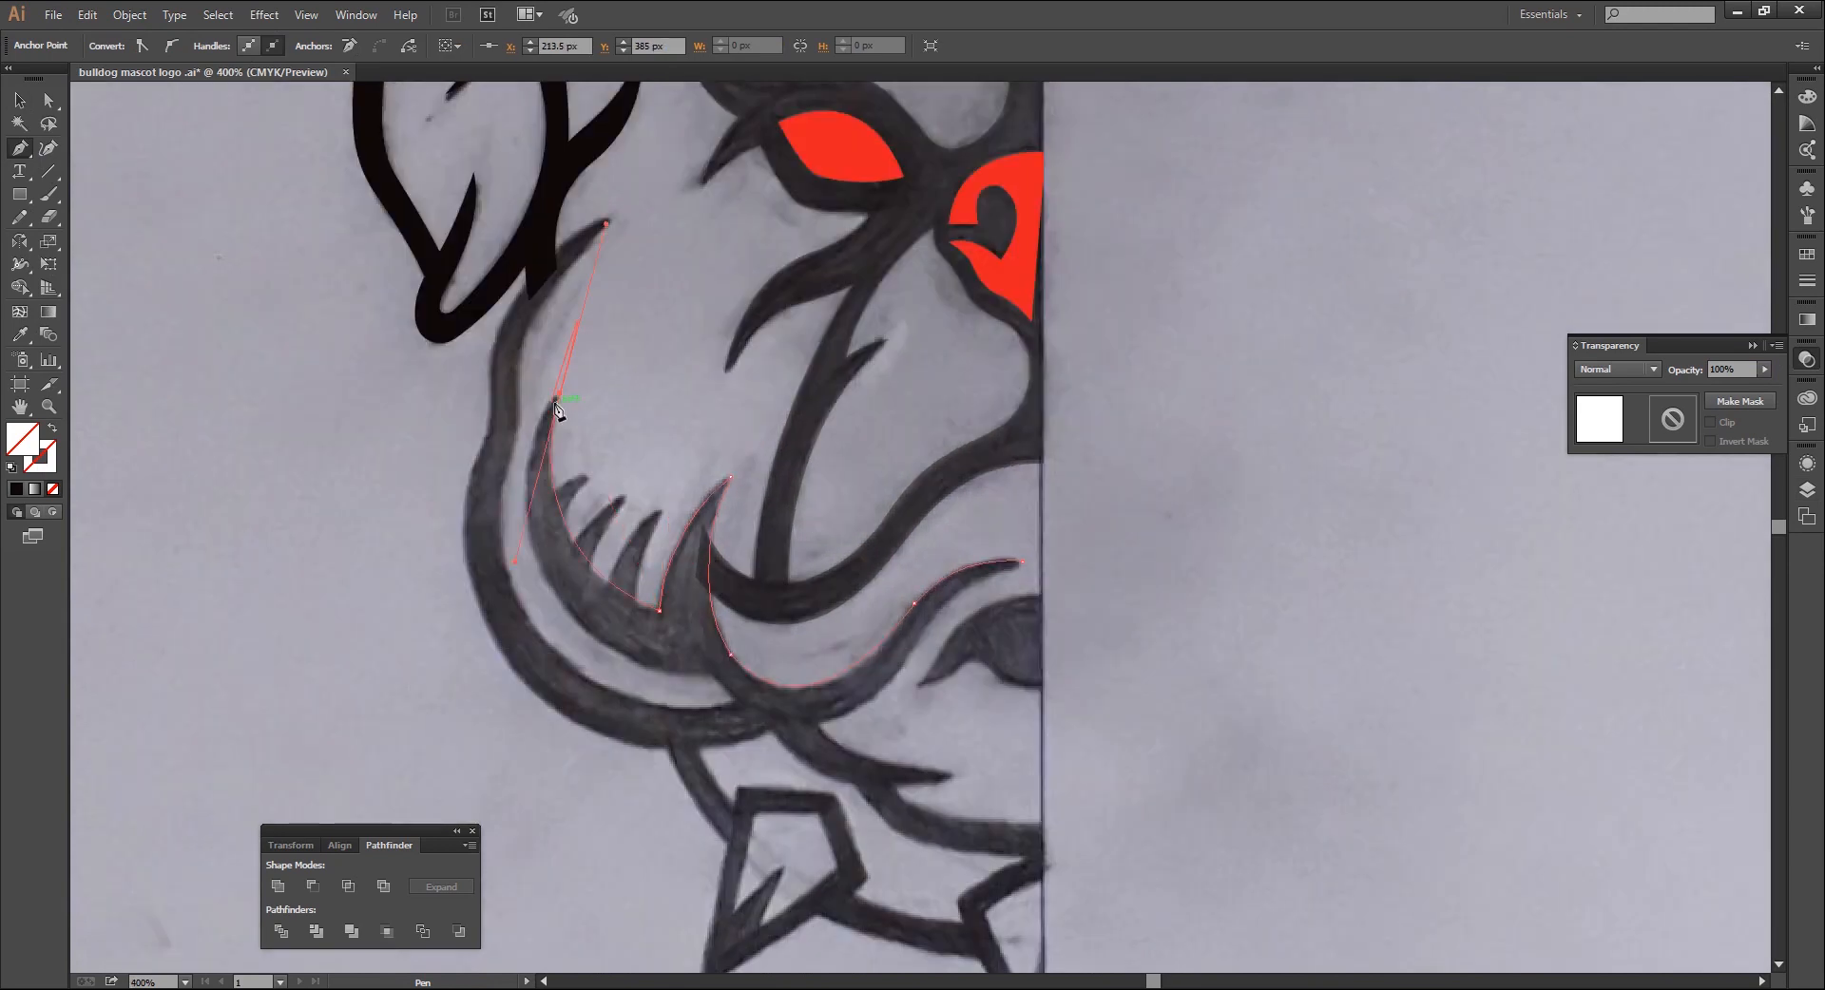
pyautogui.click(560, 392)
# Trace the outer edge of the jowl and the underside of the lower lip stroke back toward the lip's tip
pyautogui.moveTo(564, 605); pyautogui.dragTo(726, 682)
pyautogui.click(564, 605)
pyautogui.scroll(1, 765, 649)
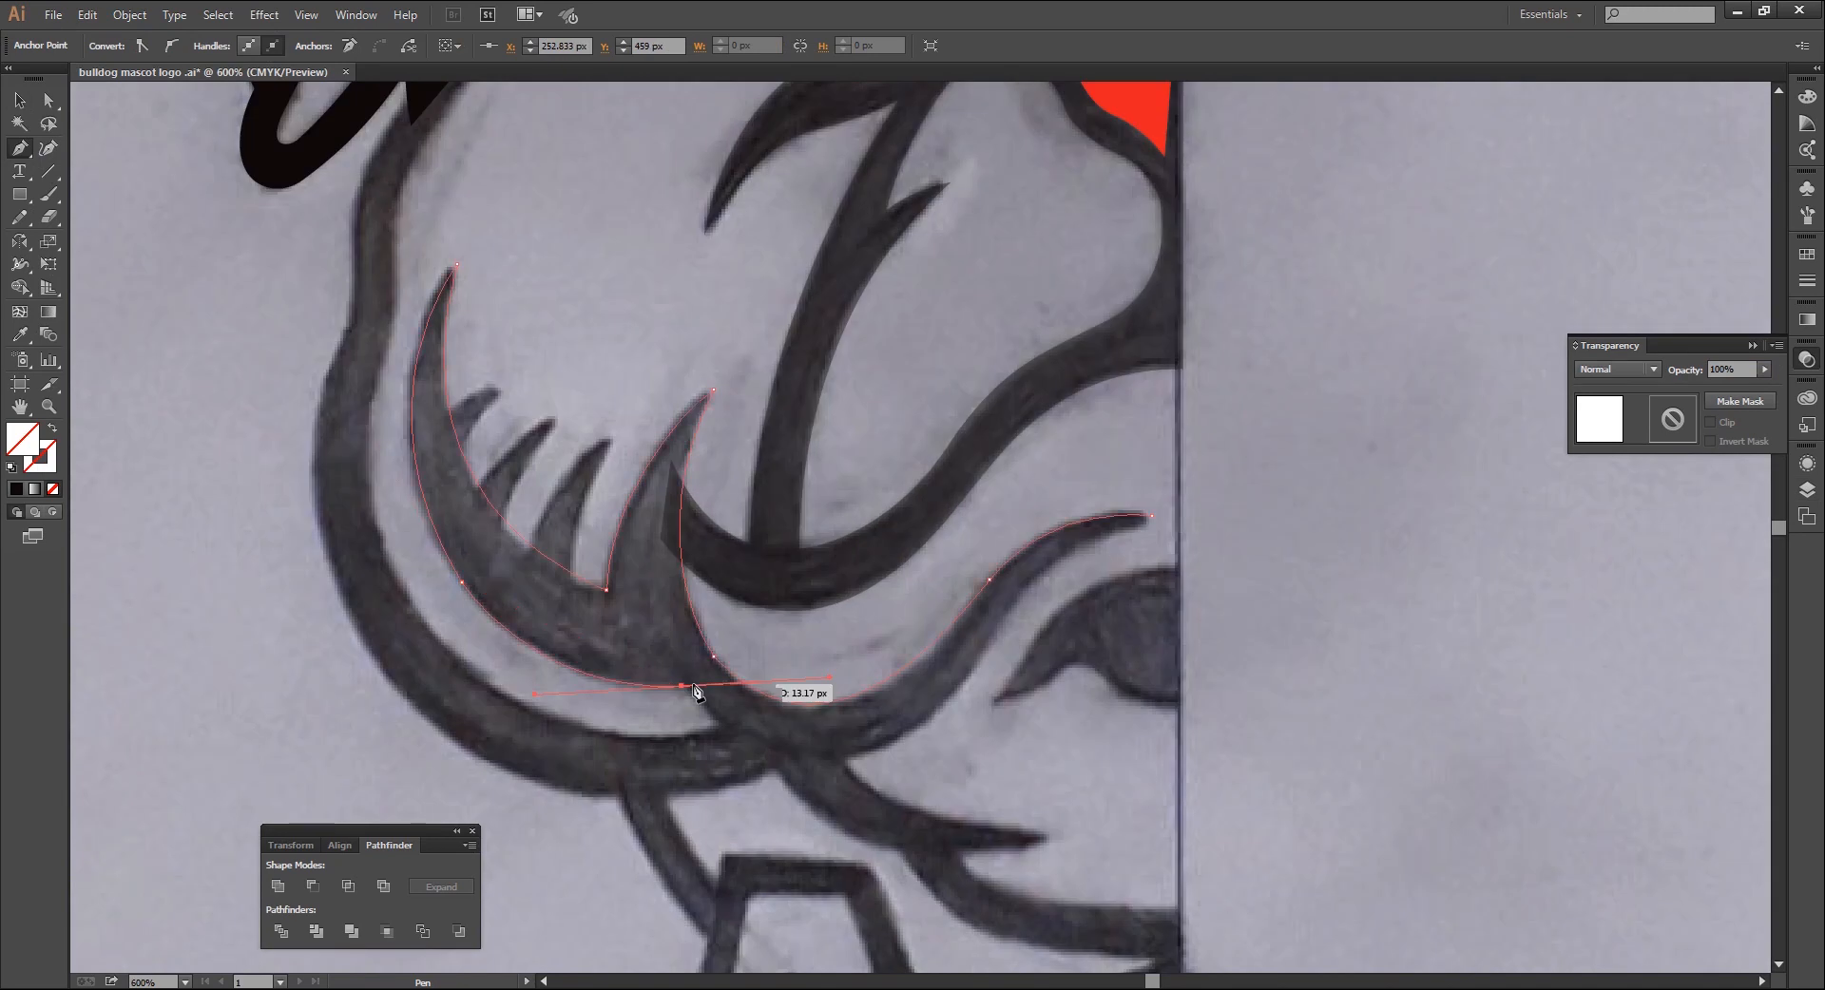
pyautogui.moveTo(972, 671); pyautogui.dragTo(1287, 470)
pyautogui.click(972, 671)
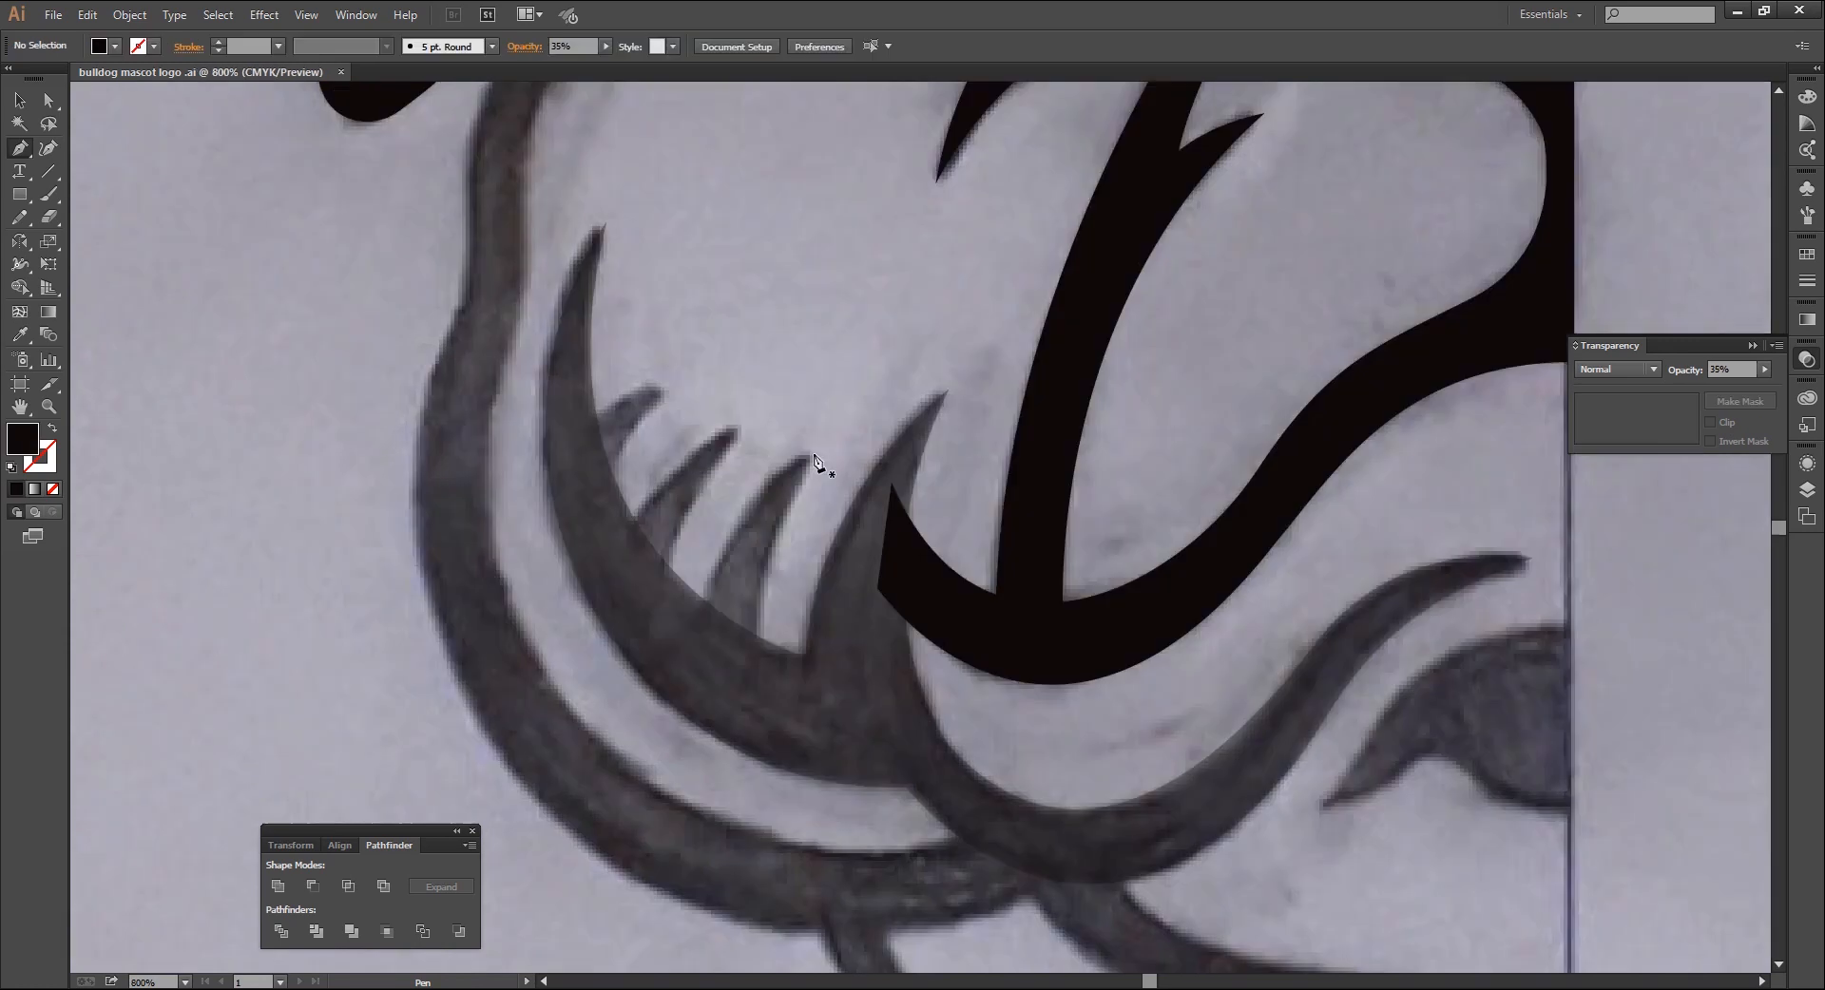
# Trace the small jowl spike beside the tall spike as a closed shape with the Pen tool and fill it black
pyautogui.click(813, 455)
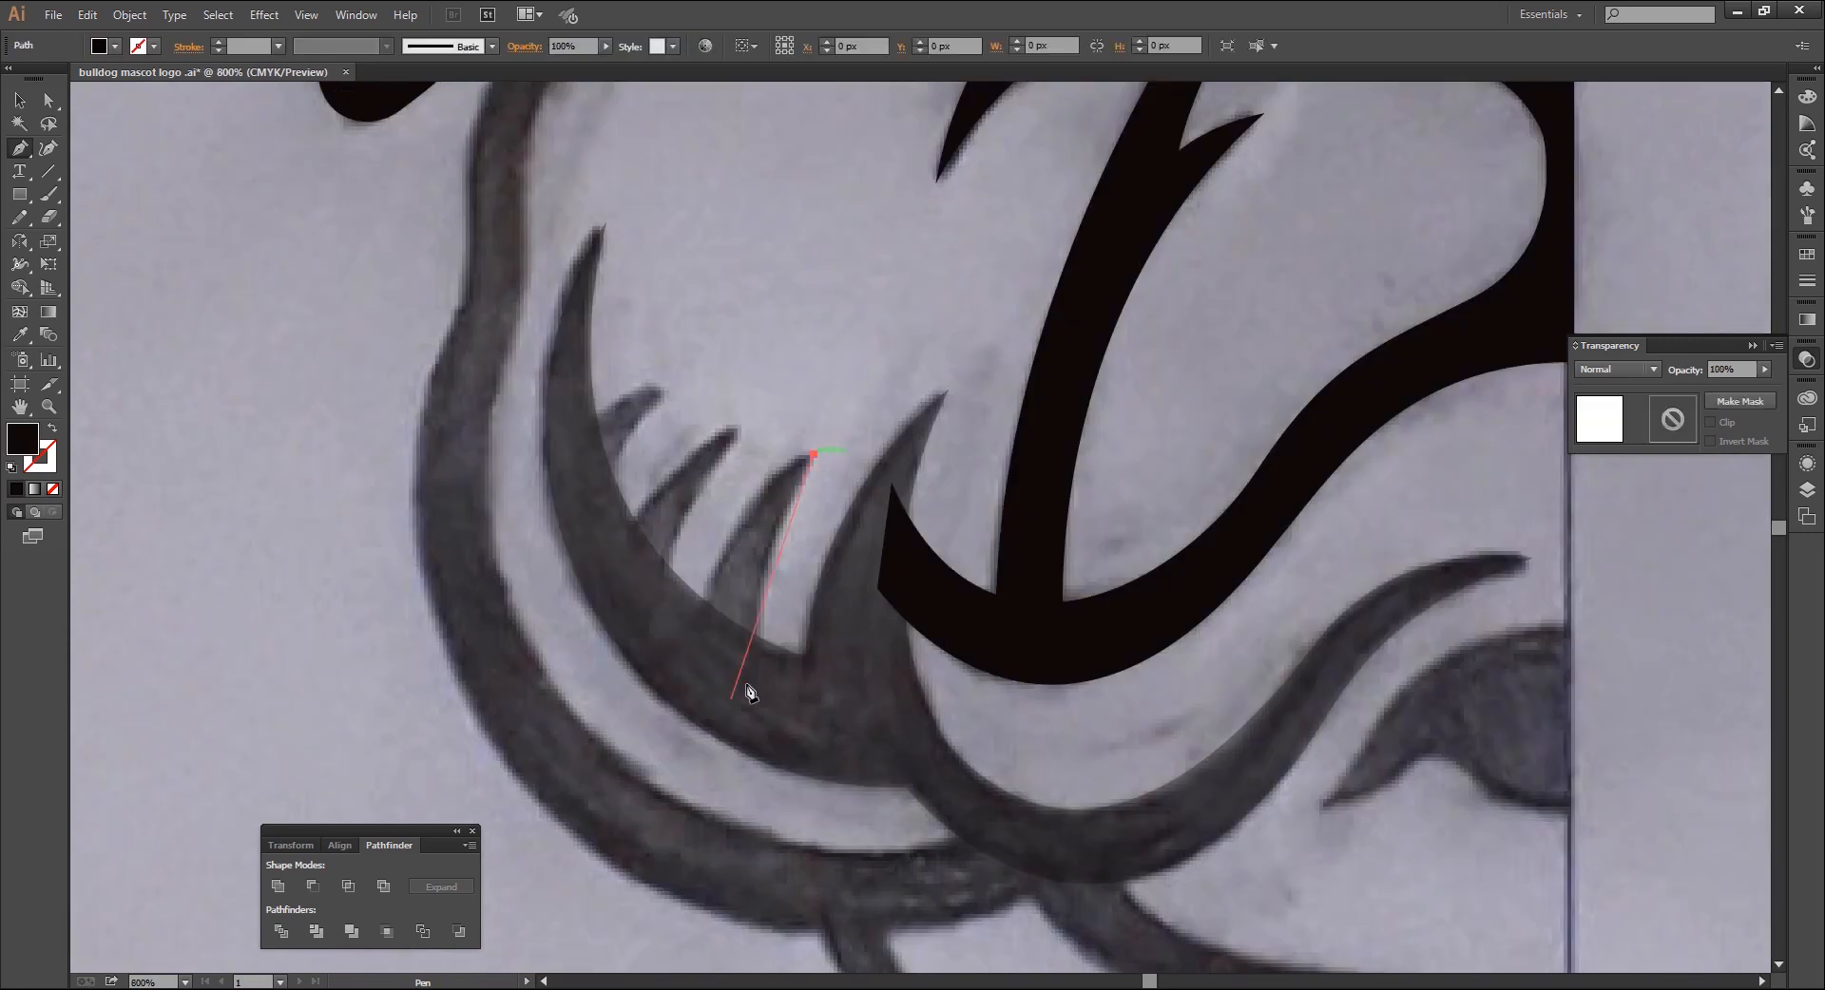
pyautogui.moveTo(753, 703); pyautogui.dragTo(768, 850)
pyautogui.click(752, 704)
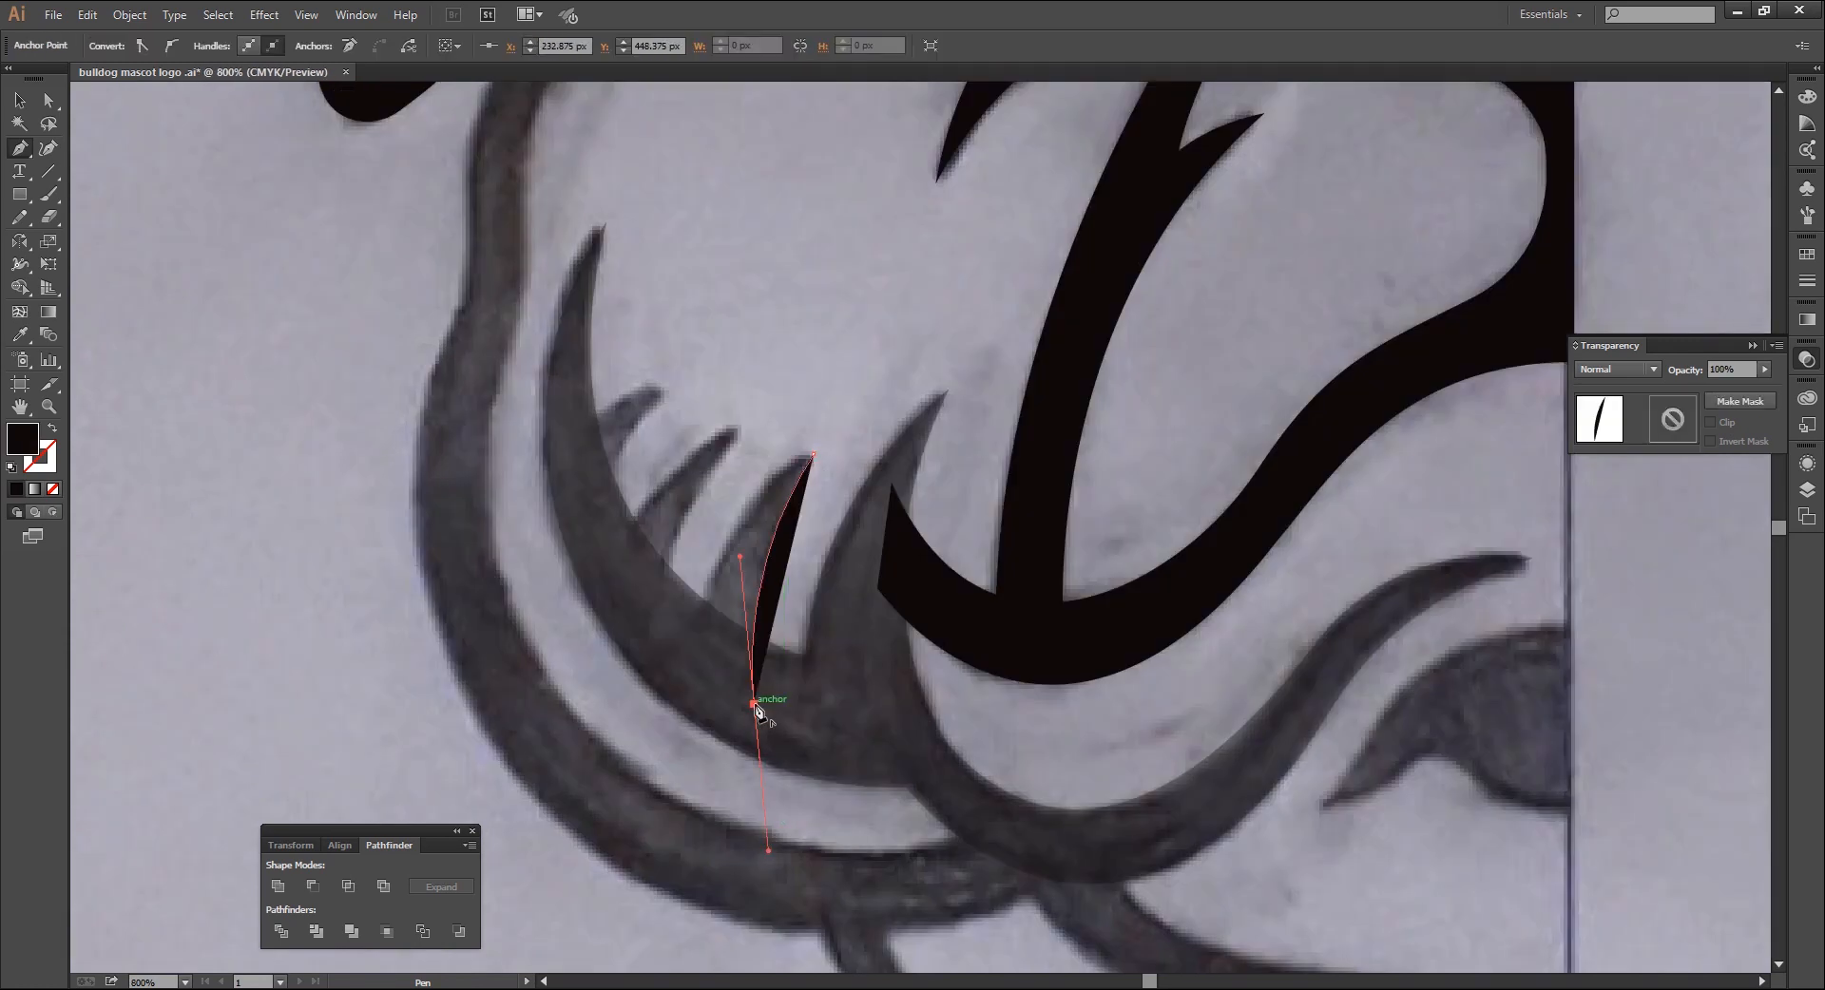
pyautogui.click(52, 488)
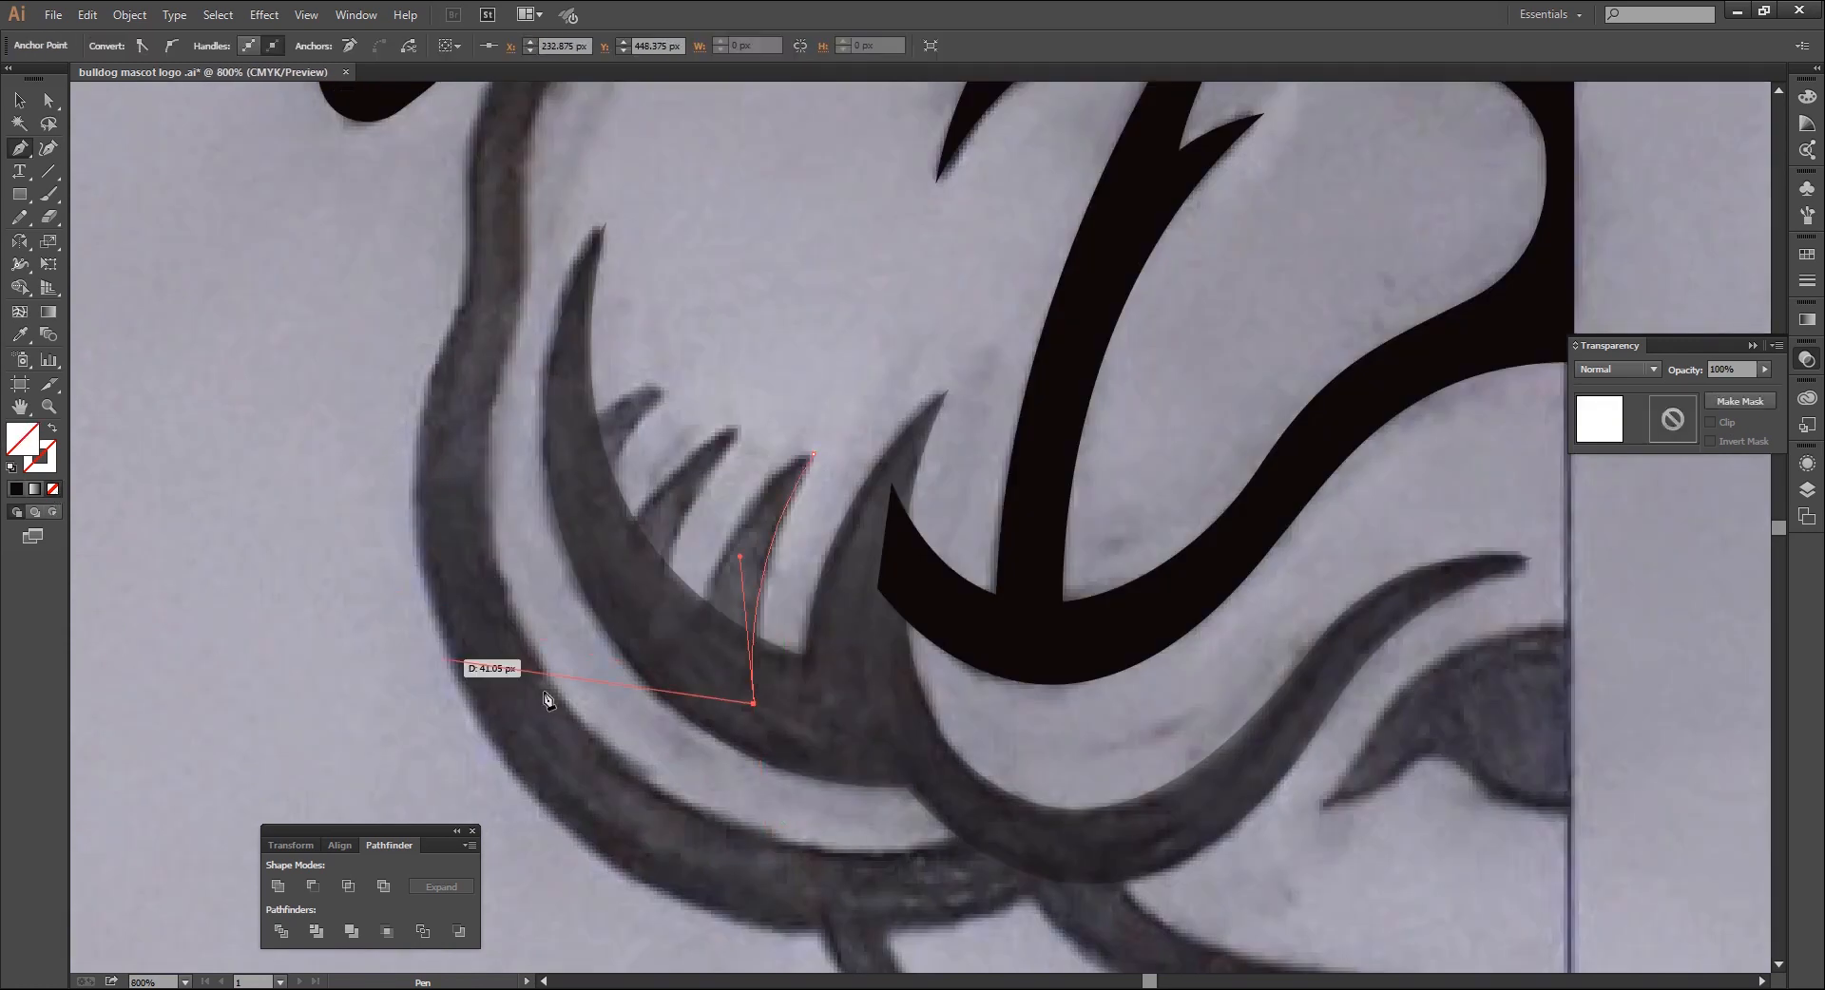
pyautogui.click(684, 658)
pyautogui.moveTo(813, 455); pyautogui.dragTo(920, 395)
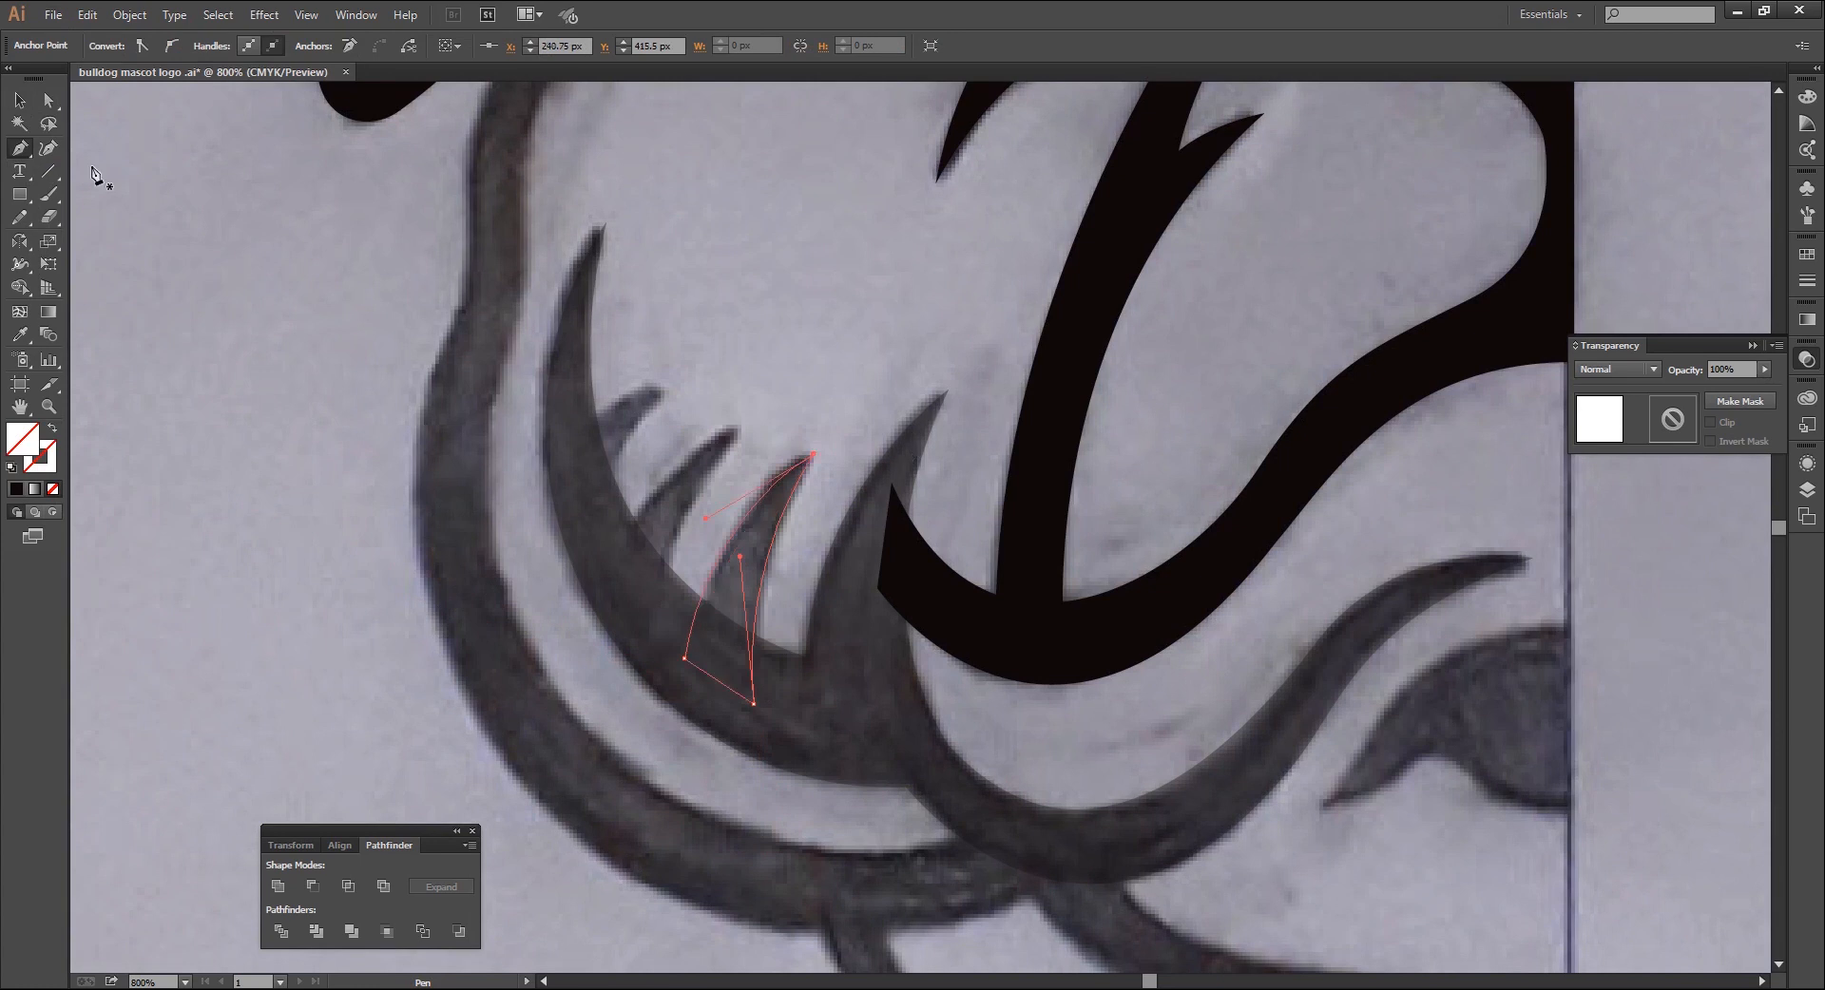
pyautogui.press('a')
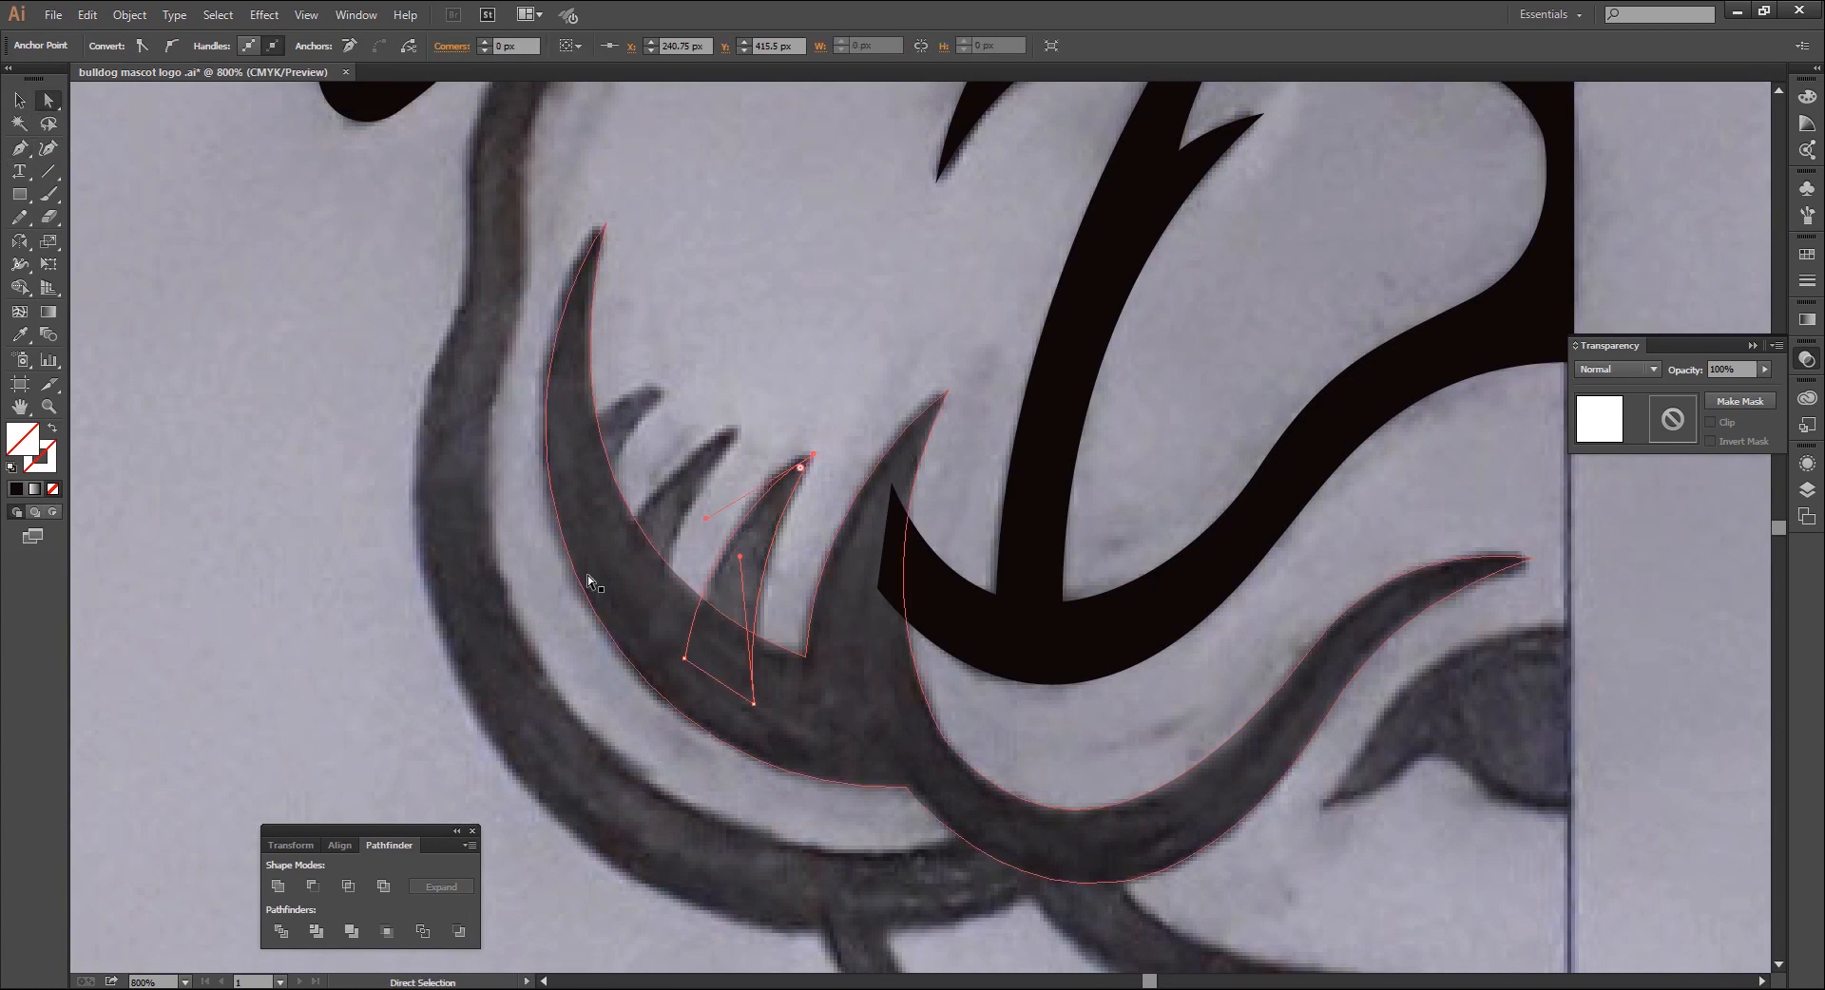
pyautogui.click(14, 489)
pyautogui.click(215, 539)
# Duplicate the small spike over the sketch's middle small spike, remove the copy's fill, and rotate and scale it to fit
pyautogui.press('v')
pyautogui.moveTo(727, 557); pyautogui.dragTo(651, 481)
pyautogui.moveTo(730, 640); pyautogui.dragTo(693, 652)
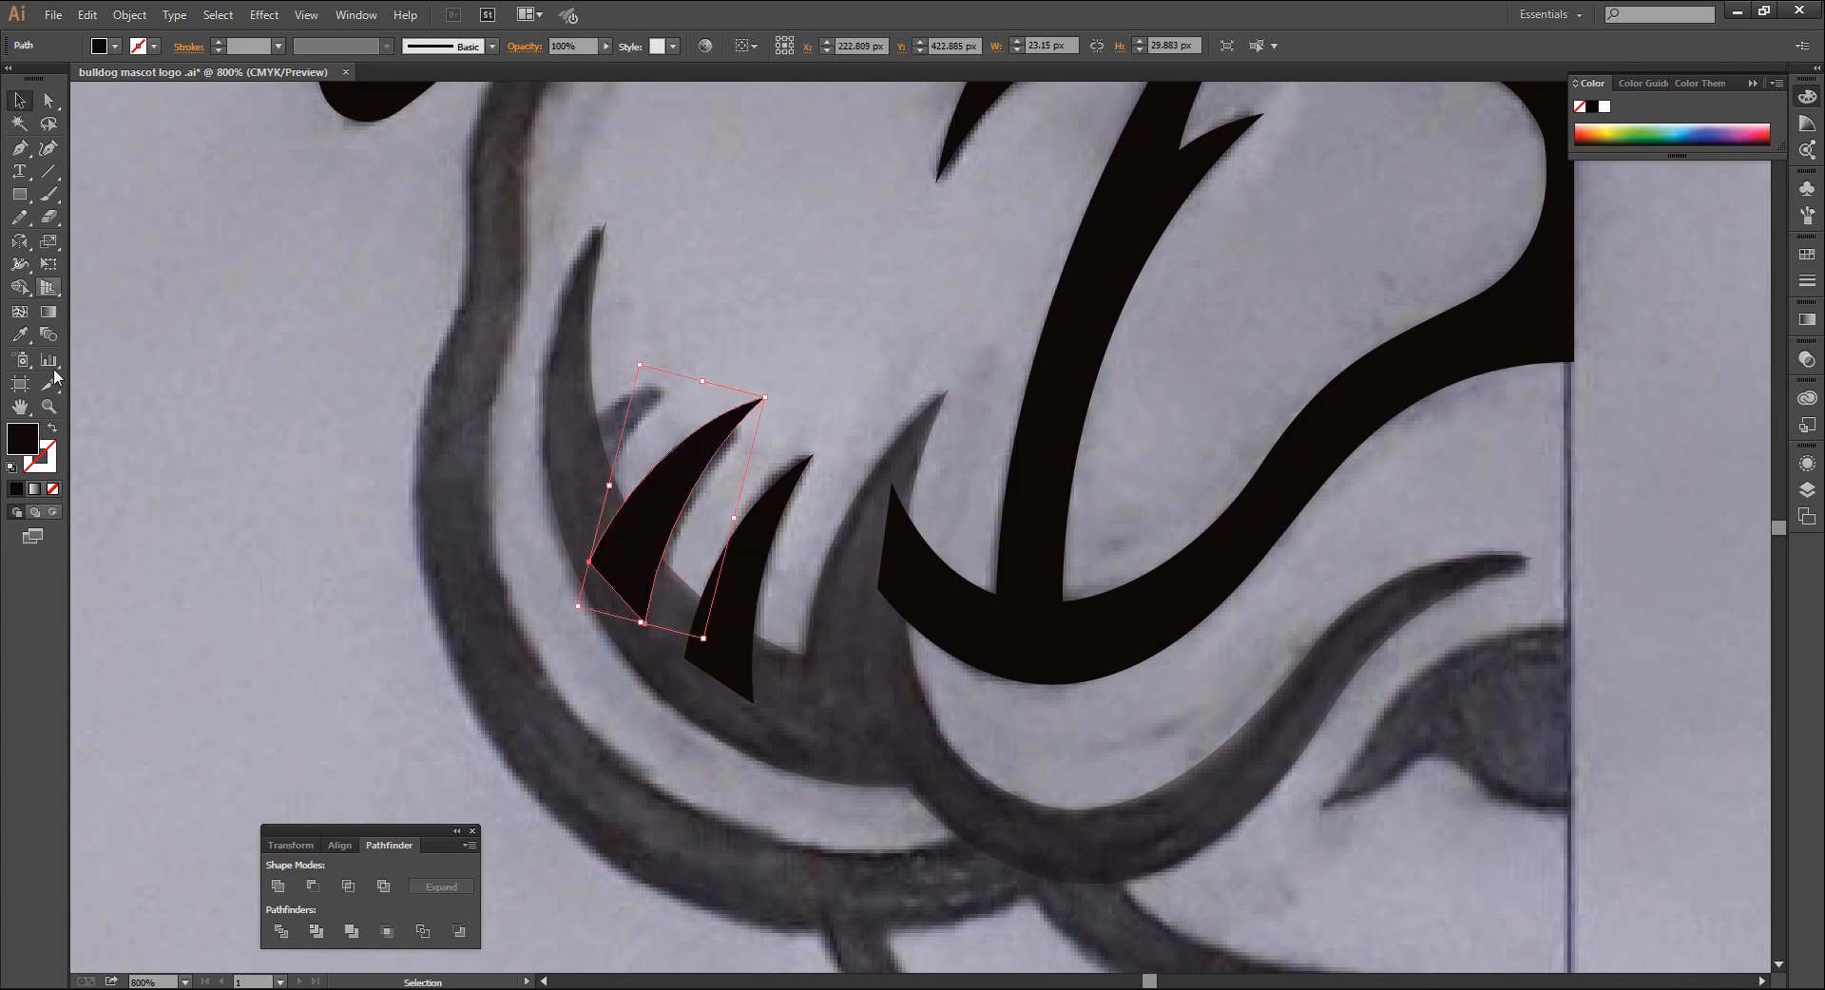
pyautogui.press('/')
pyautogui.hotkey('ctrl', '=')
pyautogui.moveTo(594, 703); pyautogui.dragTo(589, 759)
# Erase the middle spike's lower end where it overruns the jowl curve, using a smaller eraser, and fill the spike black
pyautogui.hotkey('shift', 'e')
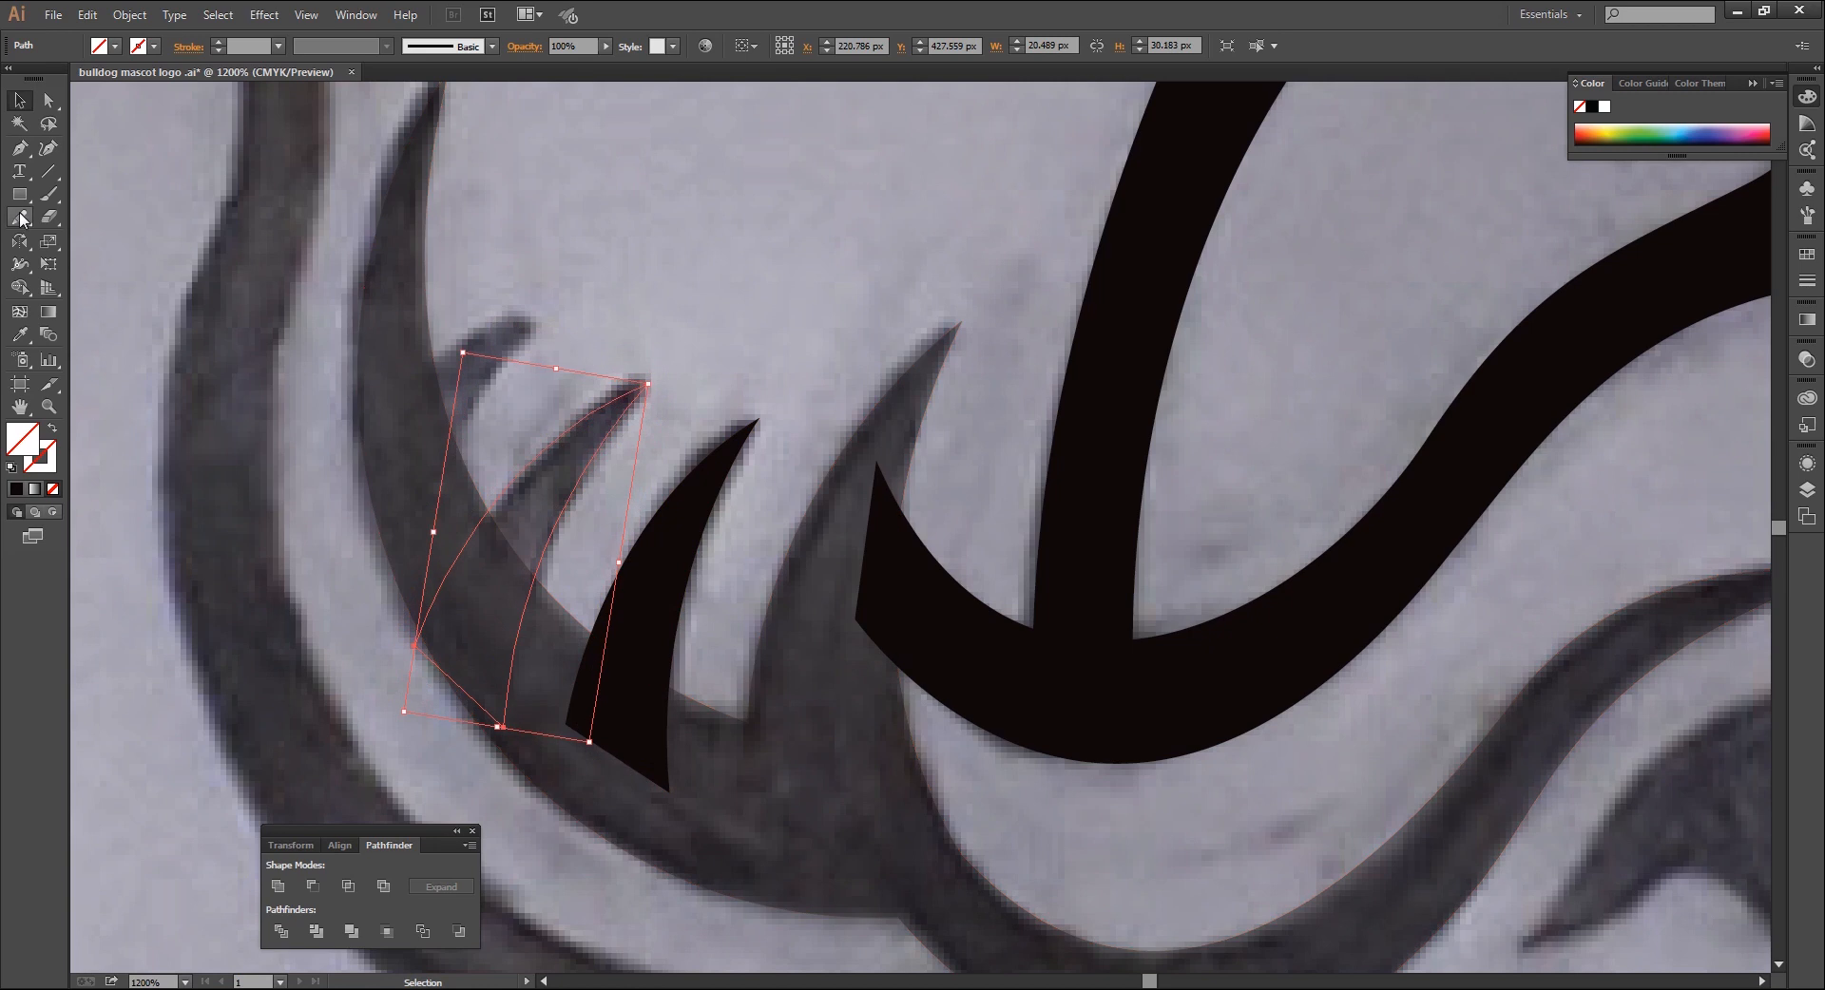
pyautogui.press('[')
pyautogui.press('[')
pyautogui.press('[')
pyautogui.press('[')
pyautogui.press('[')
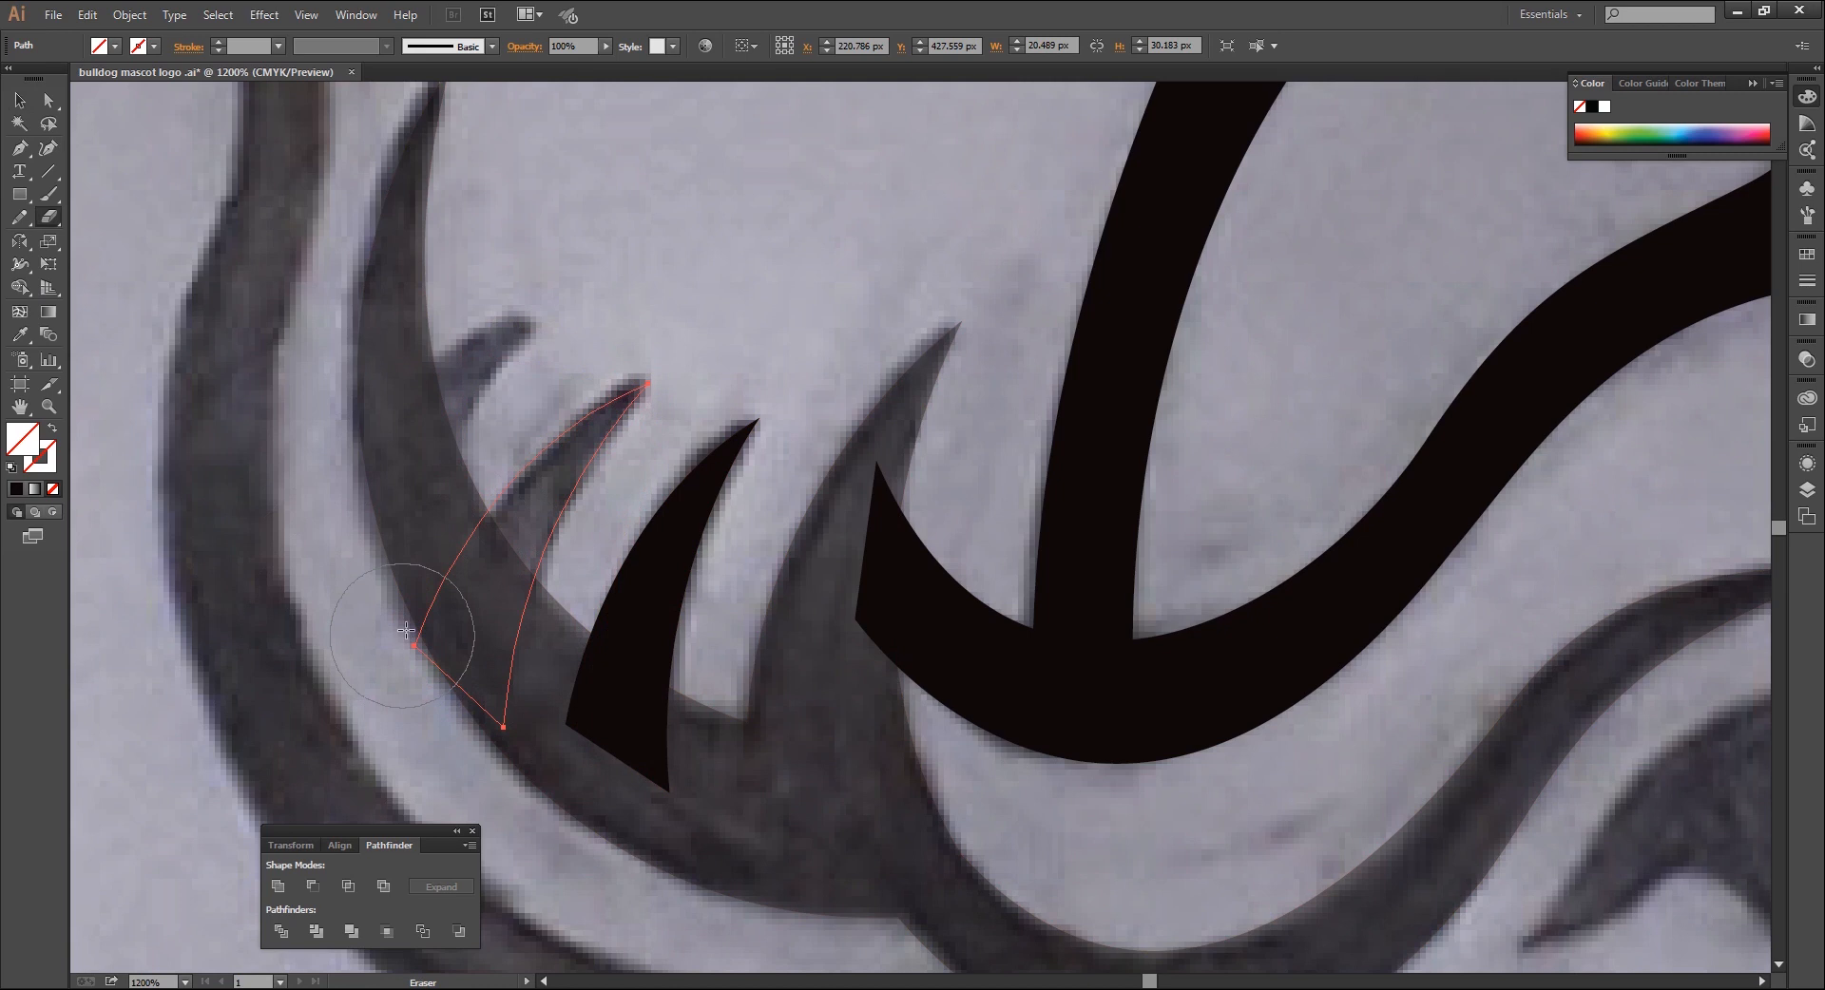
pyautogui.moveTo(408, 629); pyautogui.dragTo(470, 704)
pyautogui.press('v')
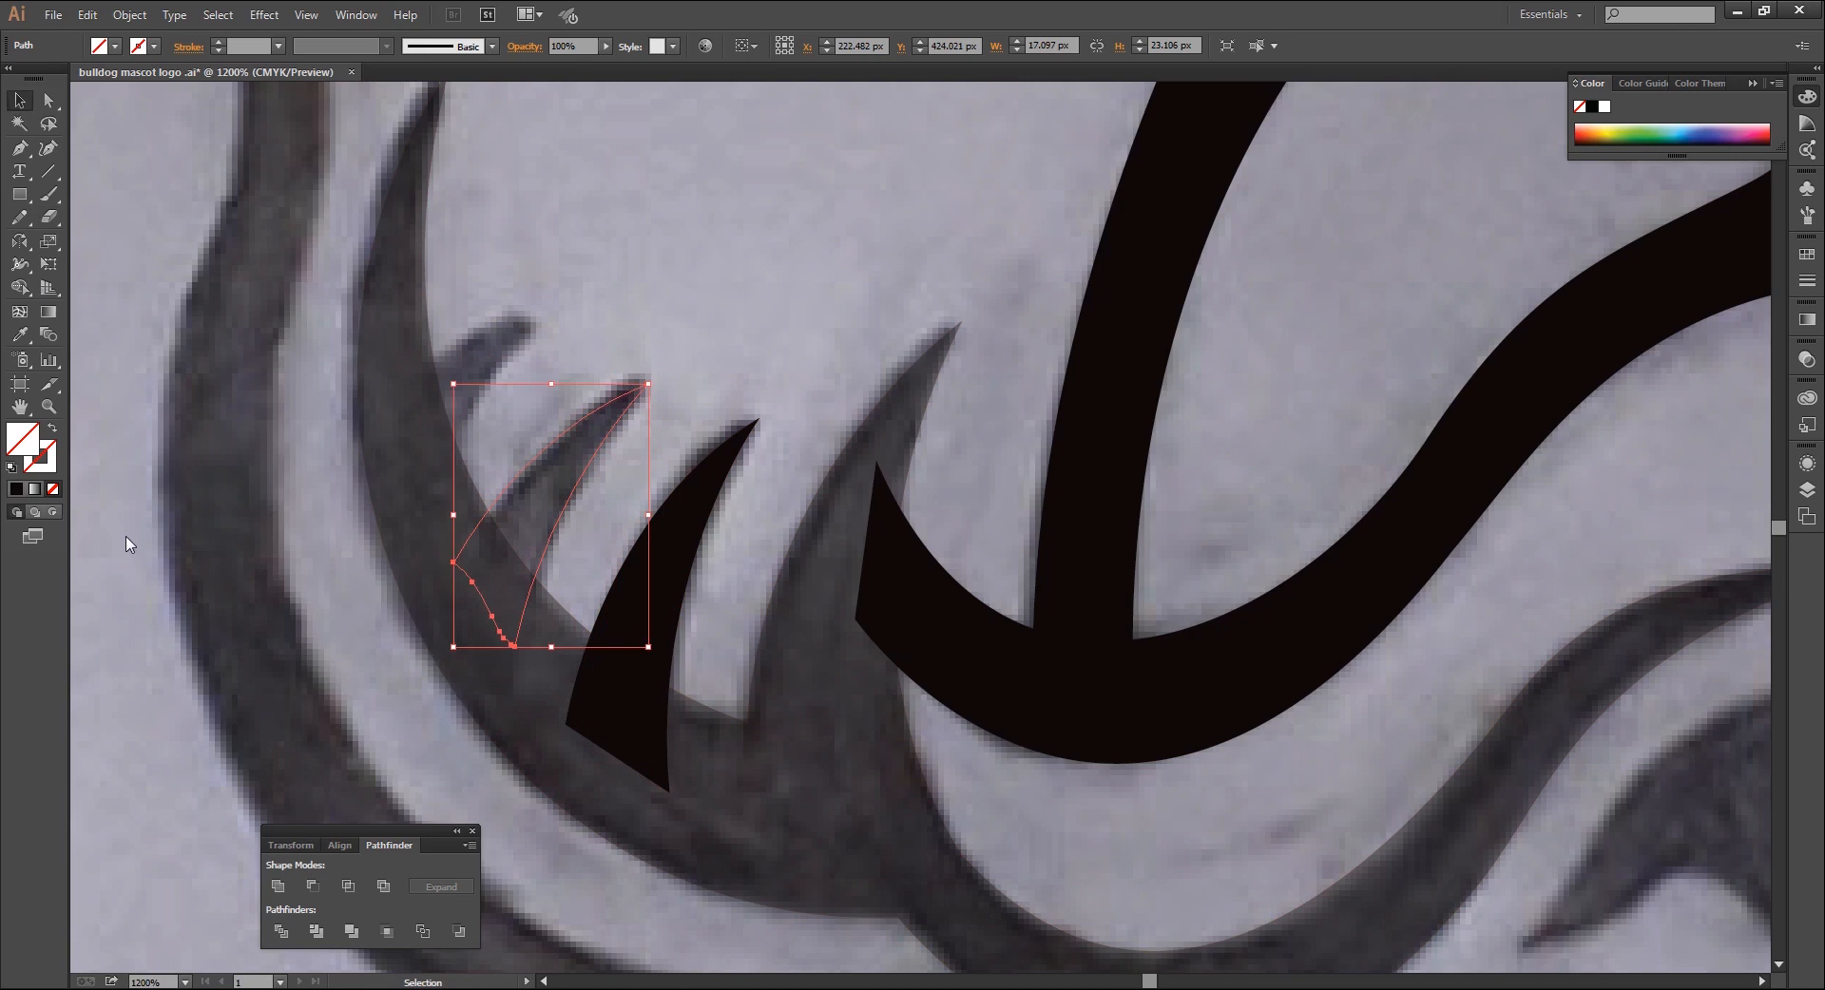
pyautogui.click(16, 488)
# Copy the middle spike in place and fit the unfilled copy over the outermost small spike by moving, rotating and scaling it
pyautogui.click(87, 15)
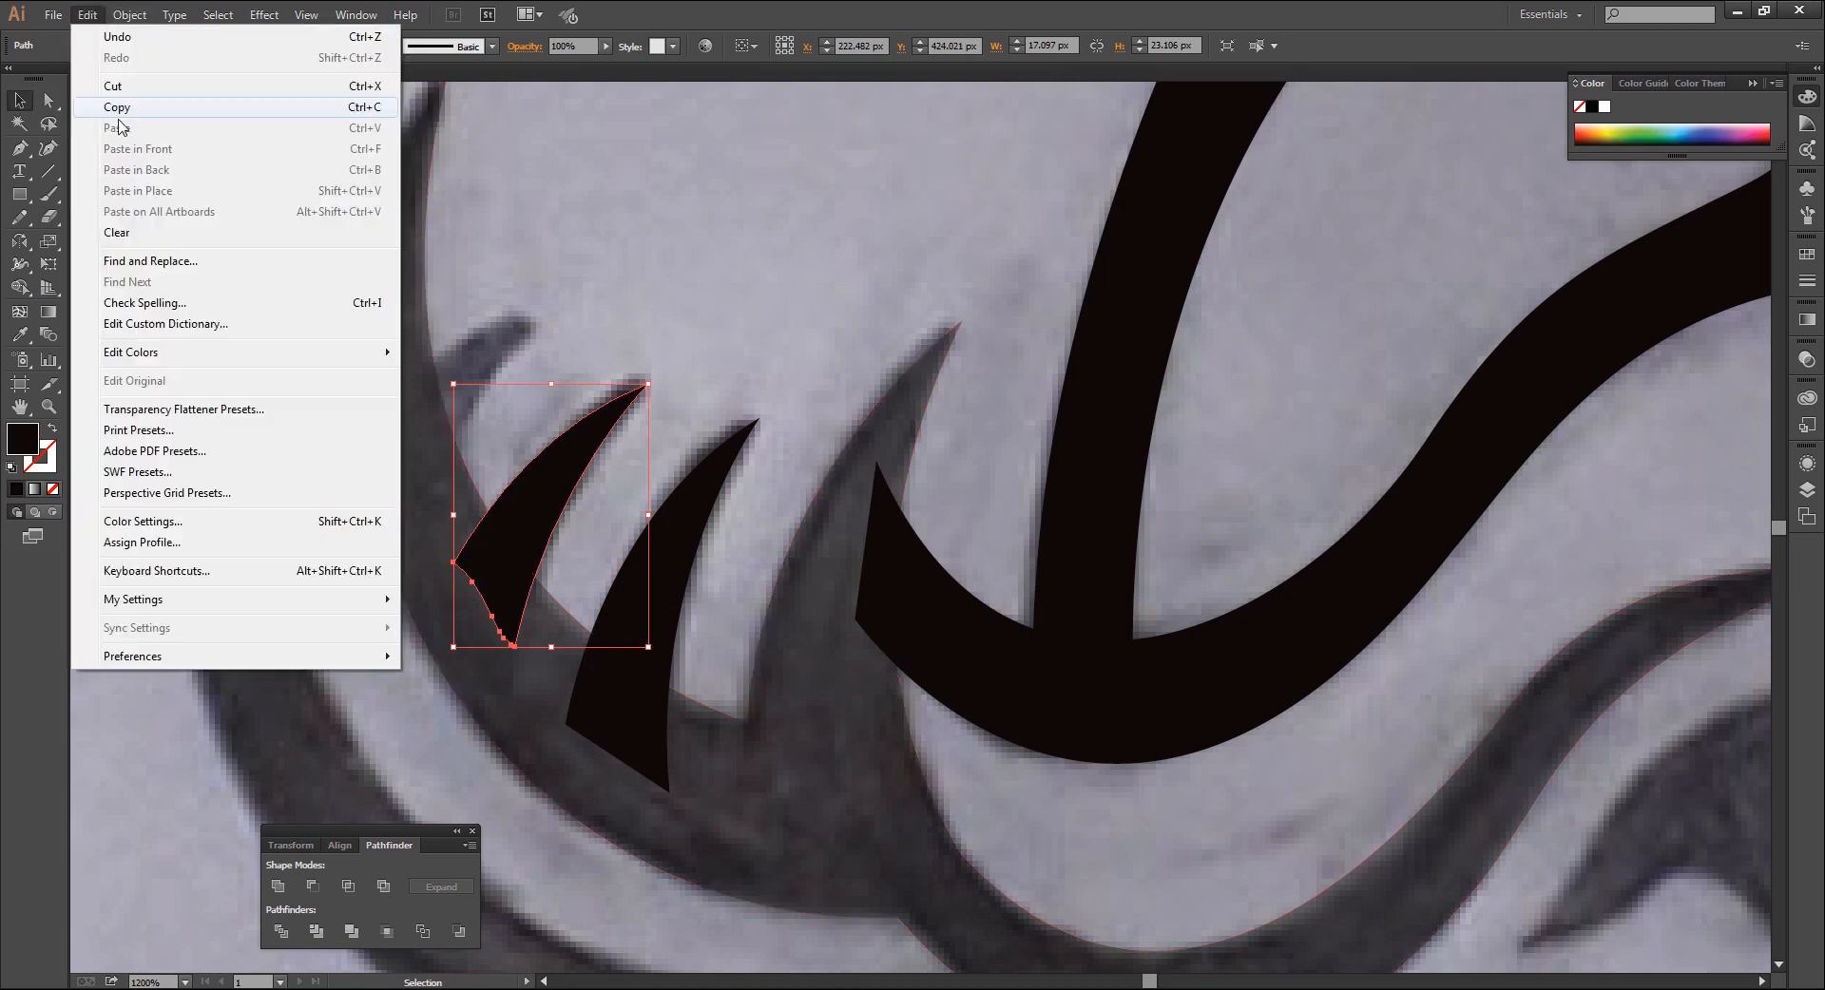
pyautogui.click(116, 109)
pyautogui.click(87, 15)
pyautogui.click(142, 191)
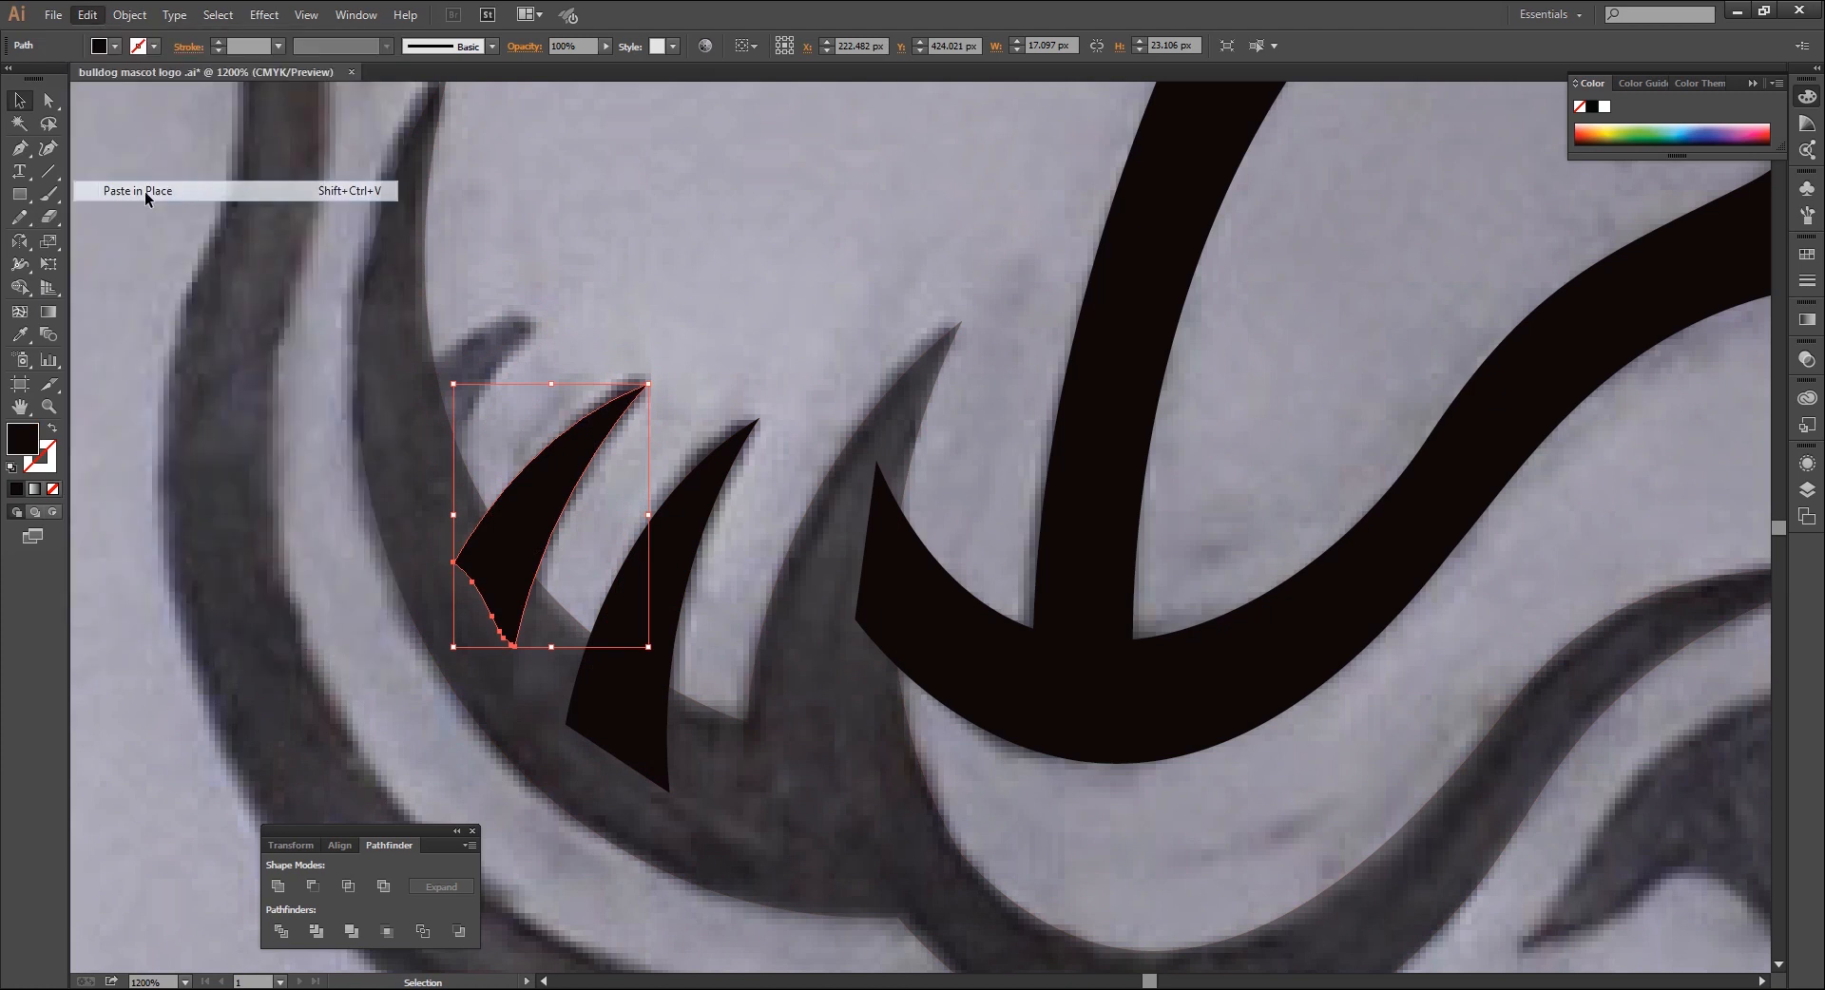
pyautogui.moveTo(511, 472); pyautogui.dragTo(434, 340)
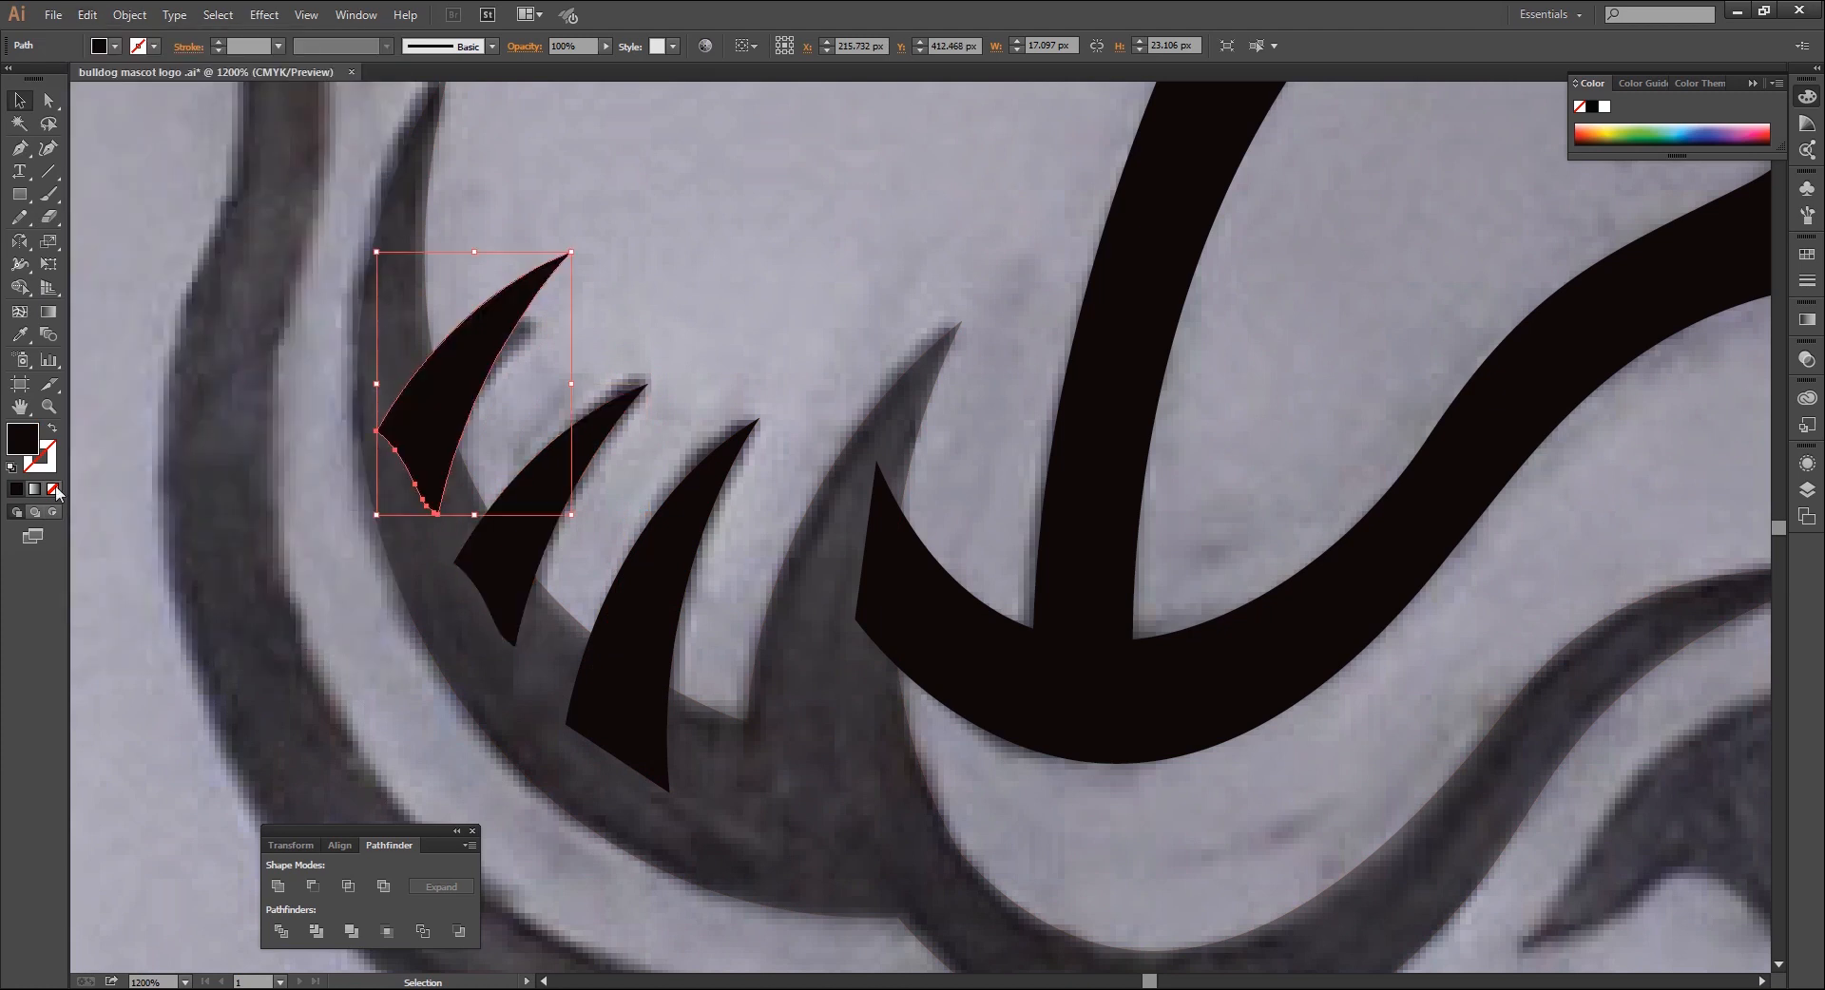
pyautogui.click(52, 488)
pyautogui.moveTo(577, 528); pyautogui.dragTo(543, 549)
pyautogui.moveTo(487, 379); pyautogui.dragTo(449, 411)
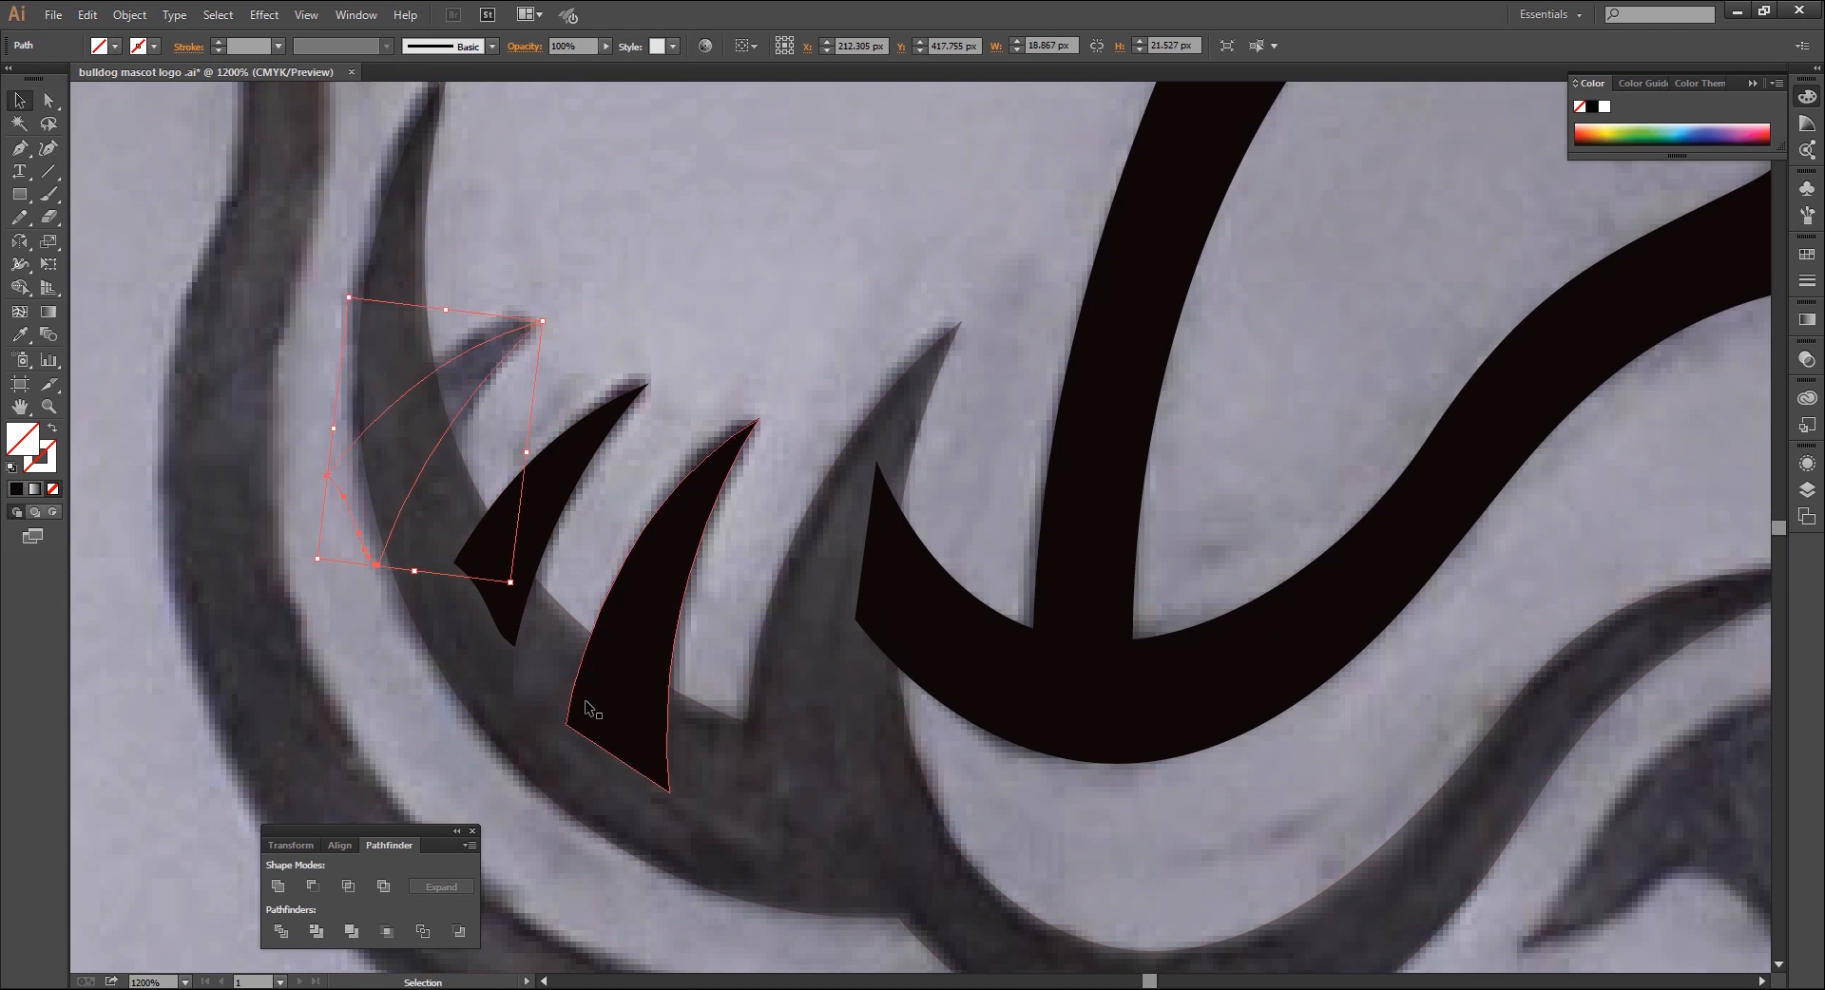
# Erase the outermost small spike's lower end beyond the jowl curve and fill the spike black
pyautogui.click(49, 217)
pyautogui.moveTo(380, 532)
pyautogui.mouseDown()
pyautogui.moveTo(306, 448)
pyautogui.moveTo(236, 443)
pyautogui.mouseUp()
pyautogui.click(20, 101)
pyautogui.click(17, 488)
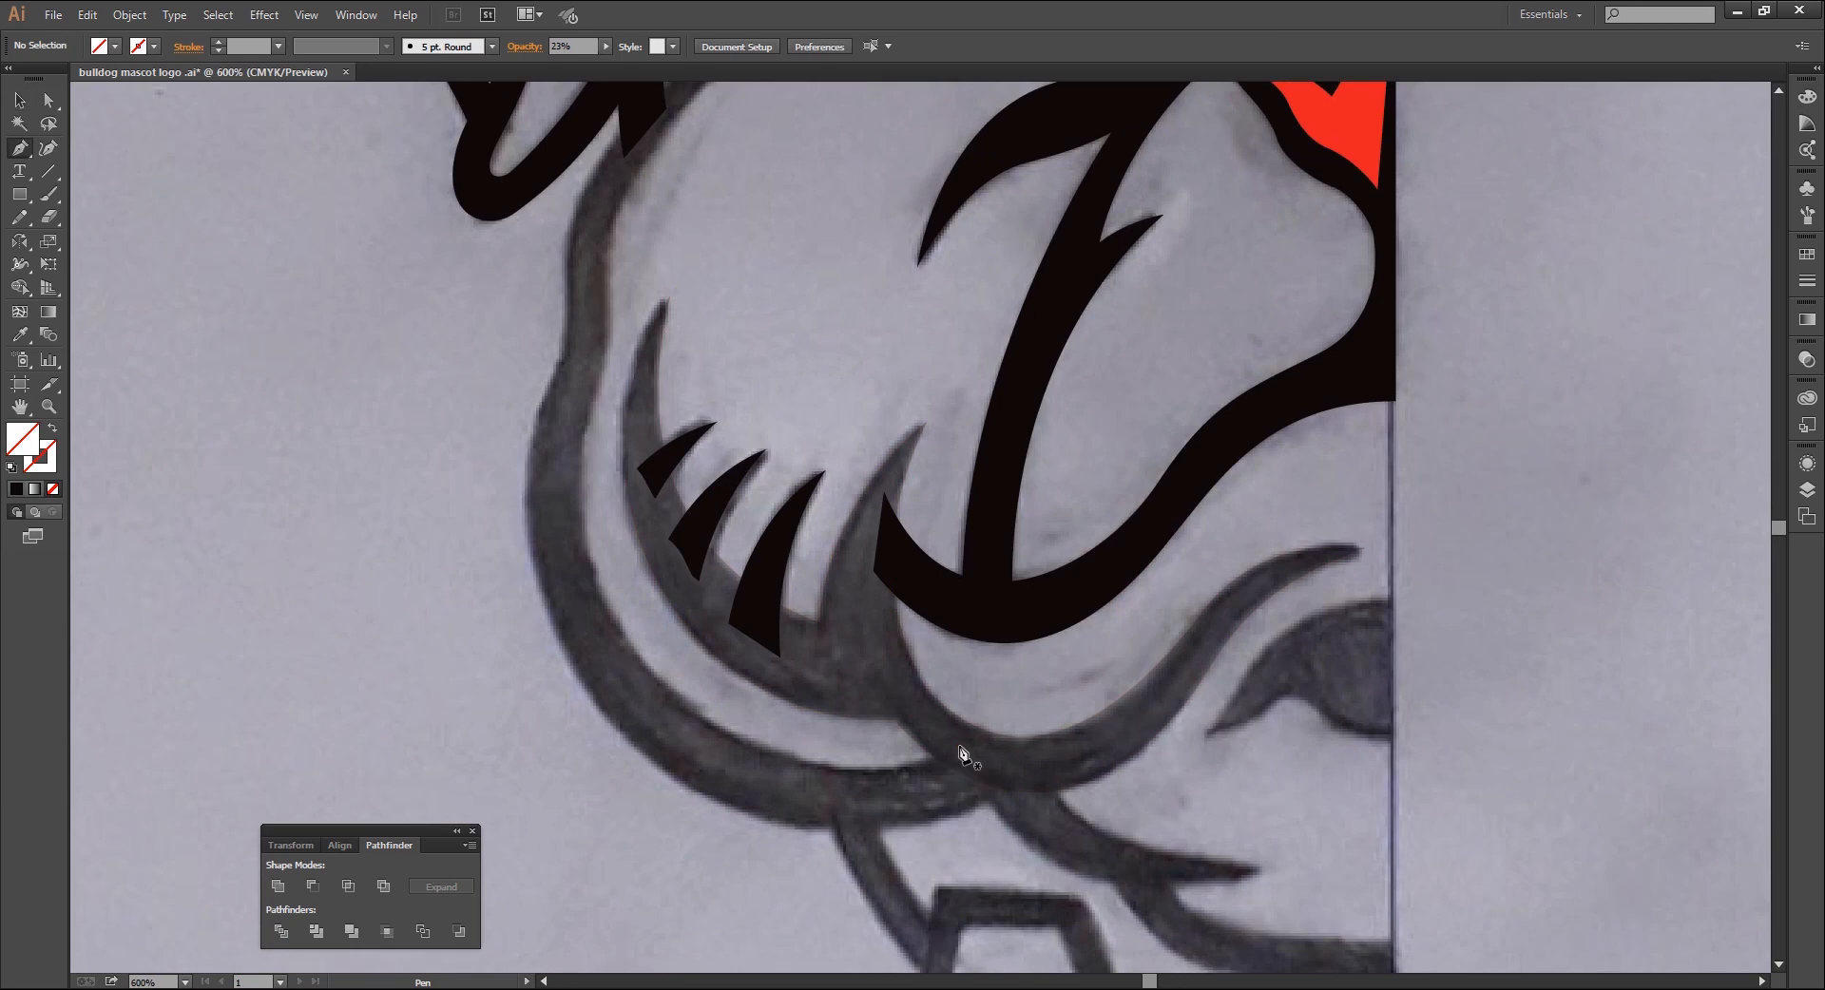
# Trace the inner edge of the cheek outline without fill, from the lower lip stroke up to the tip beside the ear
pyautogui.click(959, 747)
pyautogui.moveTo(636, 651); pyautogui.dragTo(497, 476)
pyautogui.click(636, 651)
pyautogui.scroll(2, 636, 651)
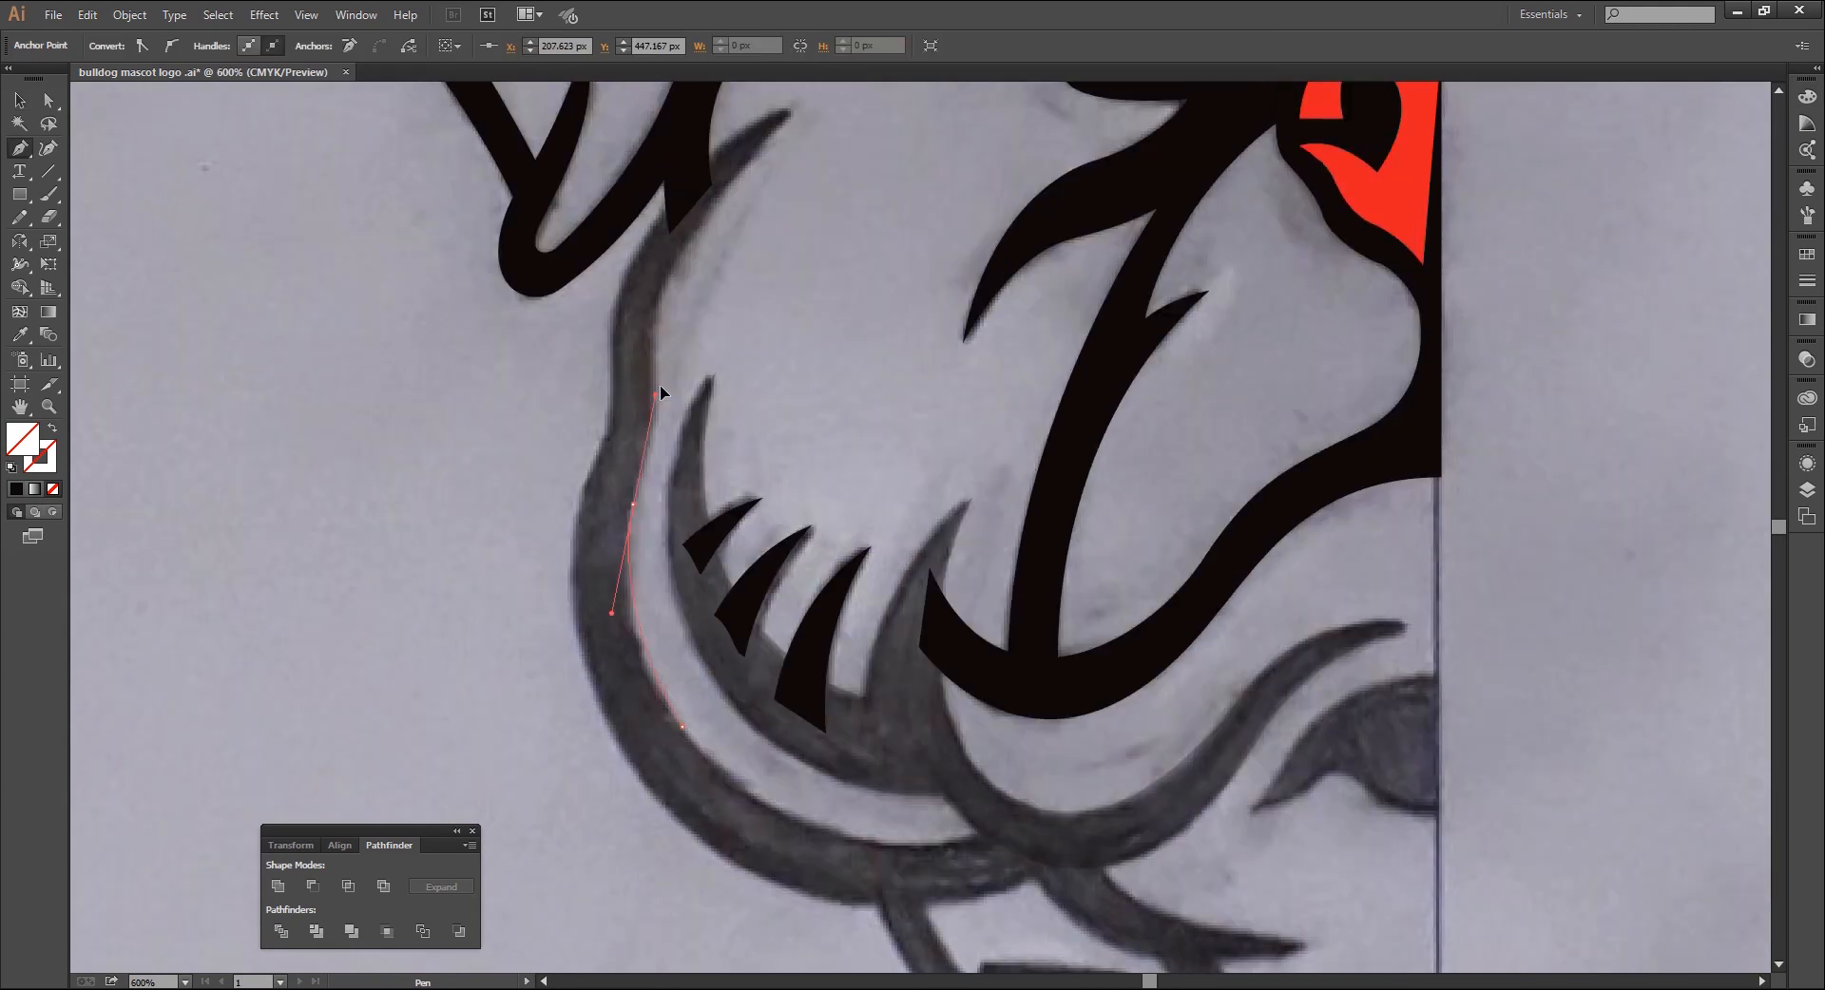
pyautogui.click(630, 503)
pyautogui.scroll(2, 631, 509)
pyautogui.moveTo(708, 460); pyautogui.dragTo(695, 378)
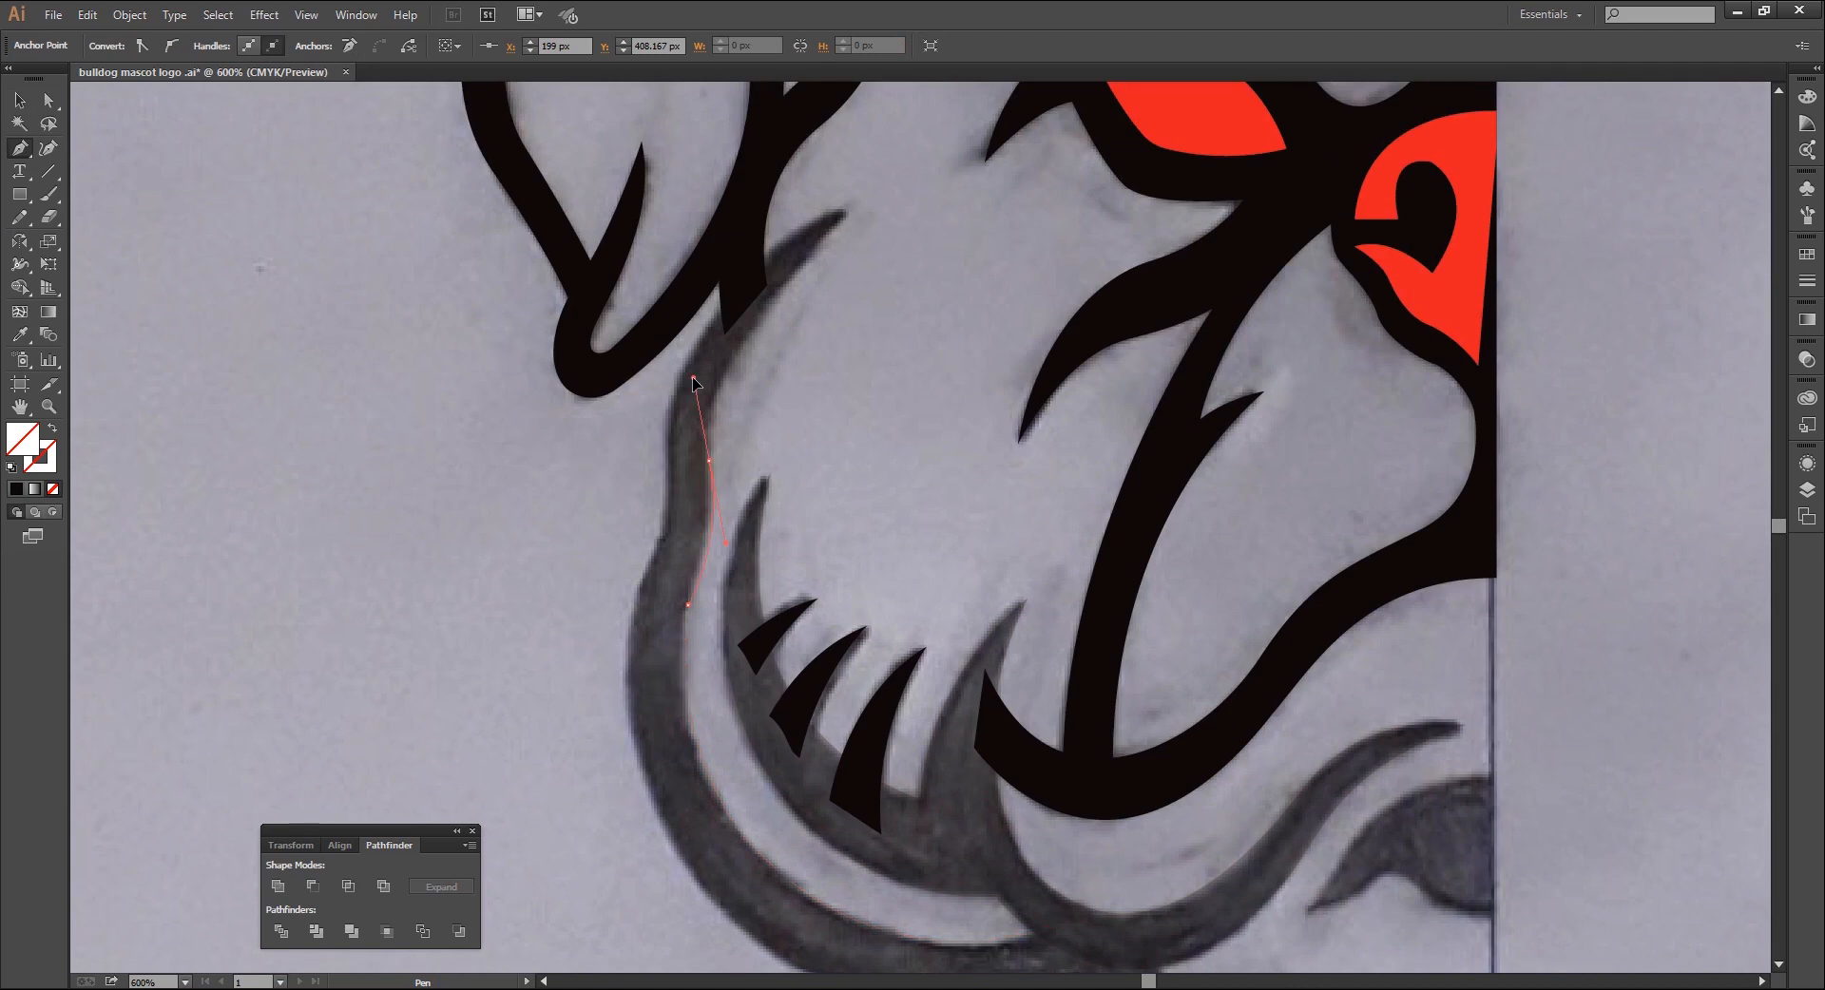
pyautogui.scroll(2, 856, 333)
pyautogui.click(907, 347)
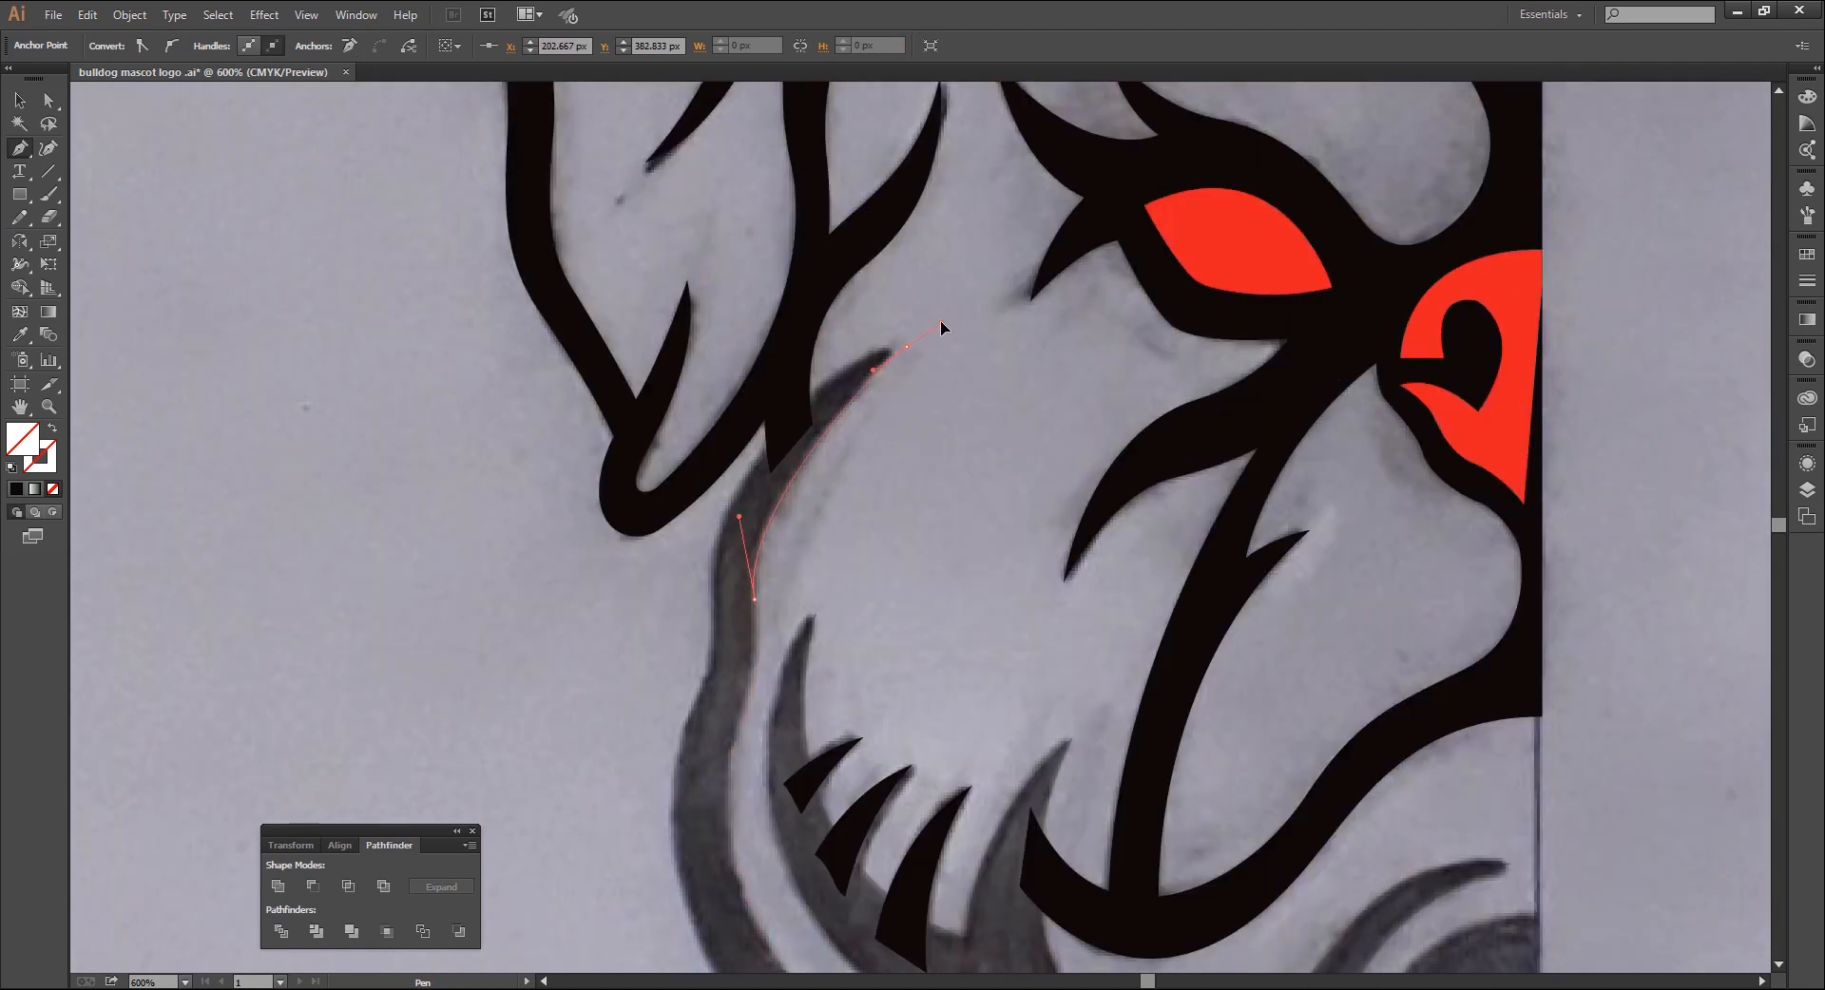
pyautogui.click(902, 350)
# Trace the outer edge of the cheek outline from its upper tip down around the jaw and close the shape at the lip stroke
pyautogui.moveTo(676, 588); pyautogui.dragTo(803, 639)
pyautogui.moveTo(798, 528); pyautogui.dragTo(790, 546)
pyautogui.scroll(-1, 792, 805)
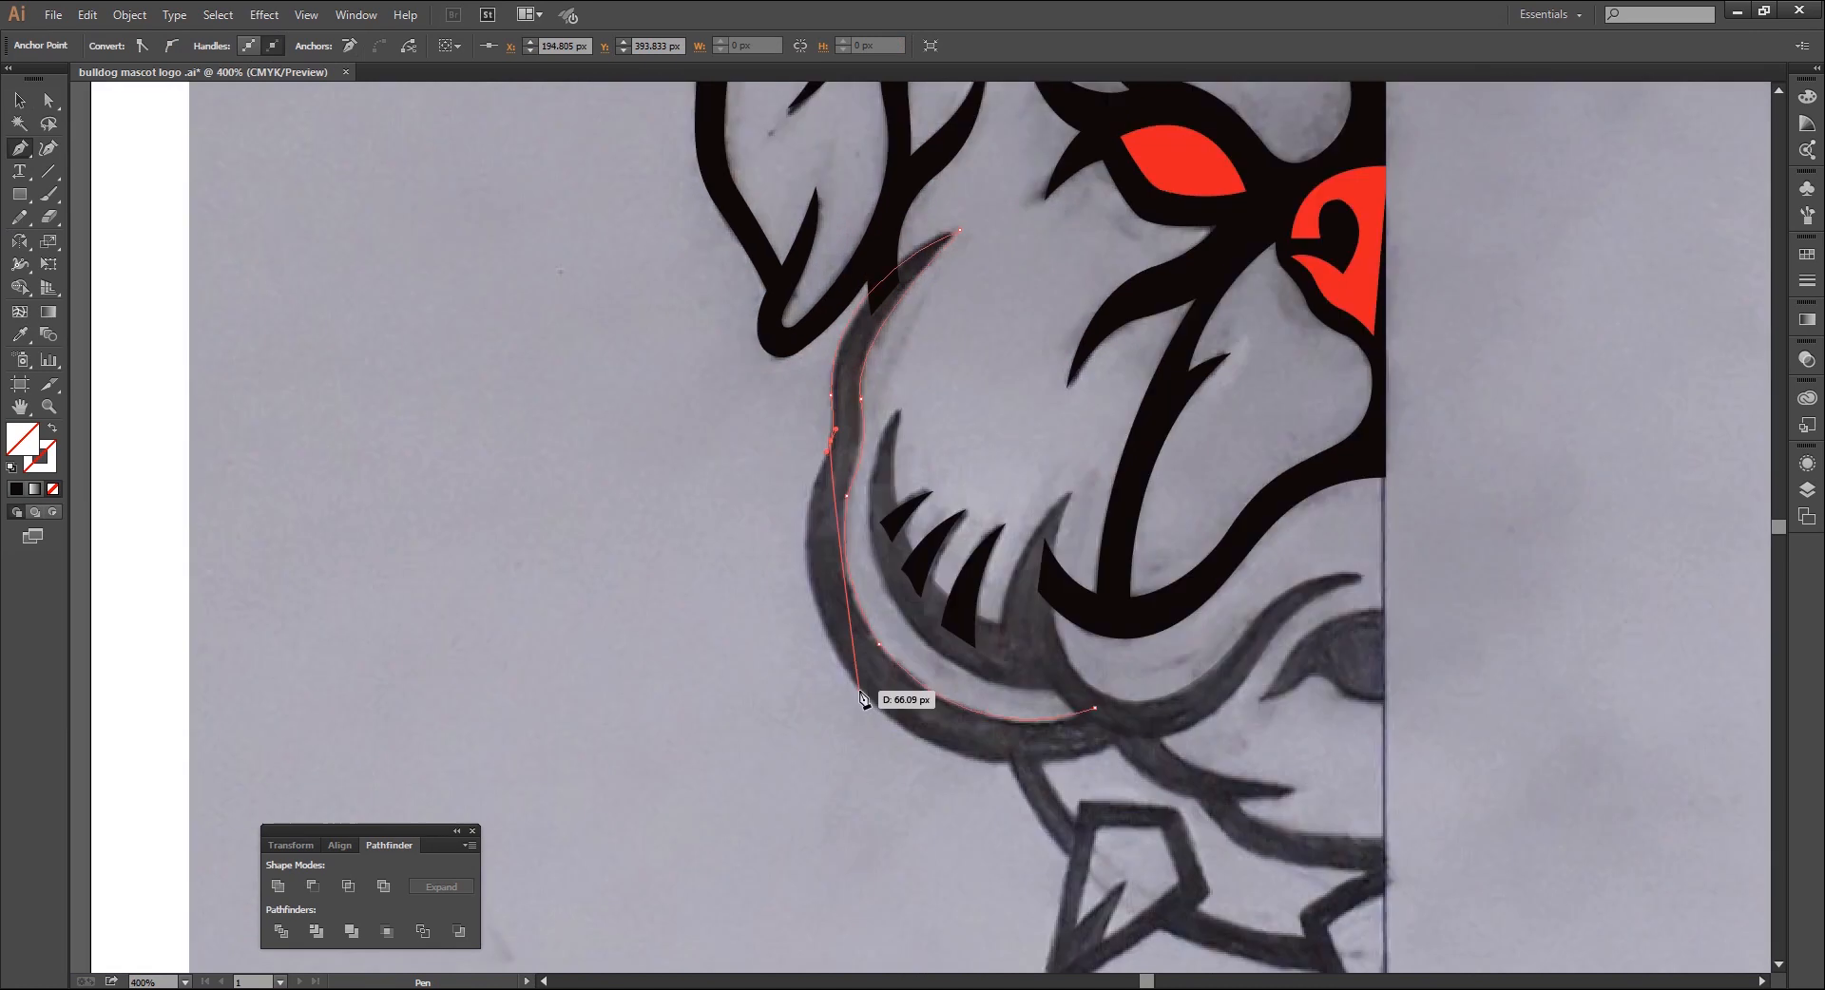
pyautogui.moveTo(860, 691); pyautogui.dragTo(930, 778)
pyautogui.hotkey('ctrl', '+')
pyautogui.moveTo(1251, 827); pyautogui.dragTo(1267, 788)
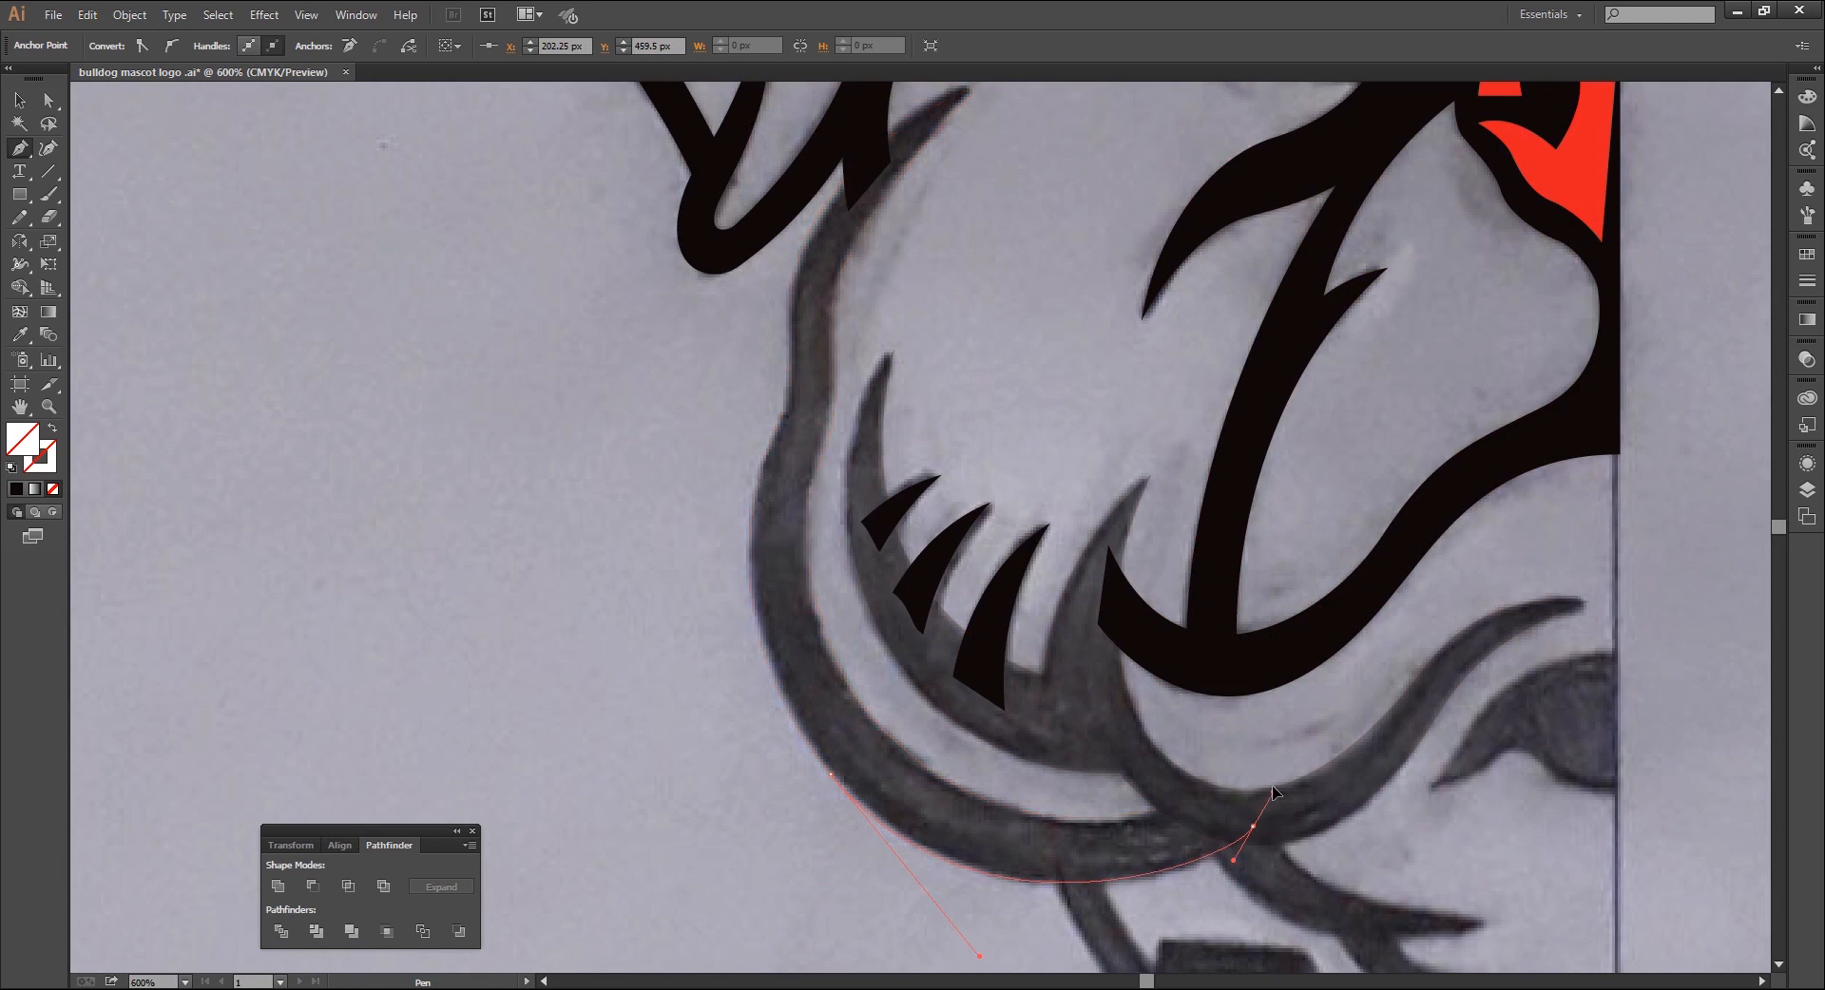
pyautogui.click(1251, 827)
pyautogui.click(1183, 801)
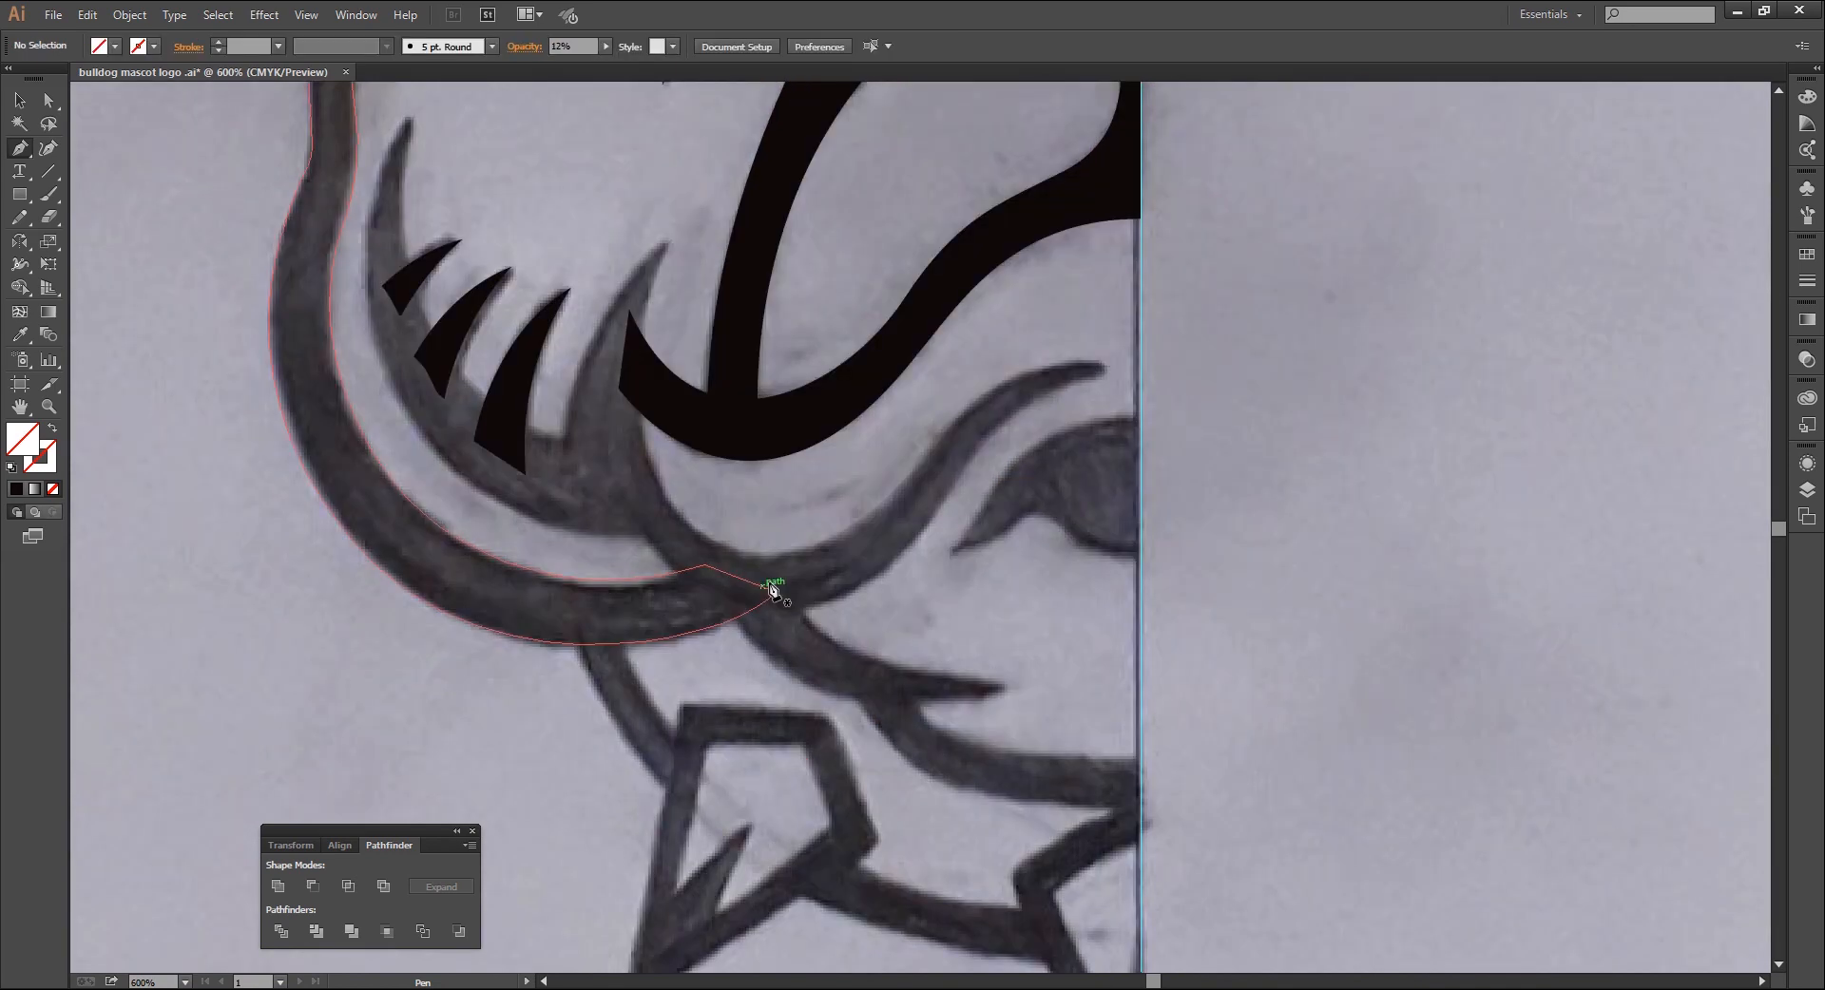
# Trace the pointed chin stroke below the lower lip along both edges and close the shape
pyautogui.click(792, 584)
pyautogui.moveTo(1015, 684); pyautogui.dragTo(1047, 683)
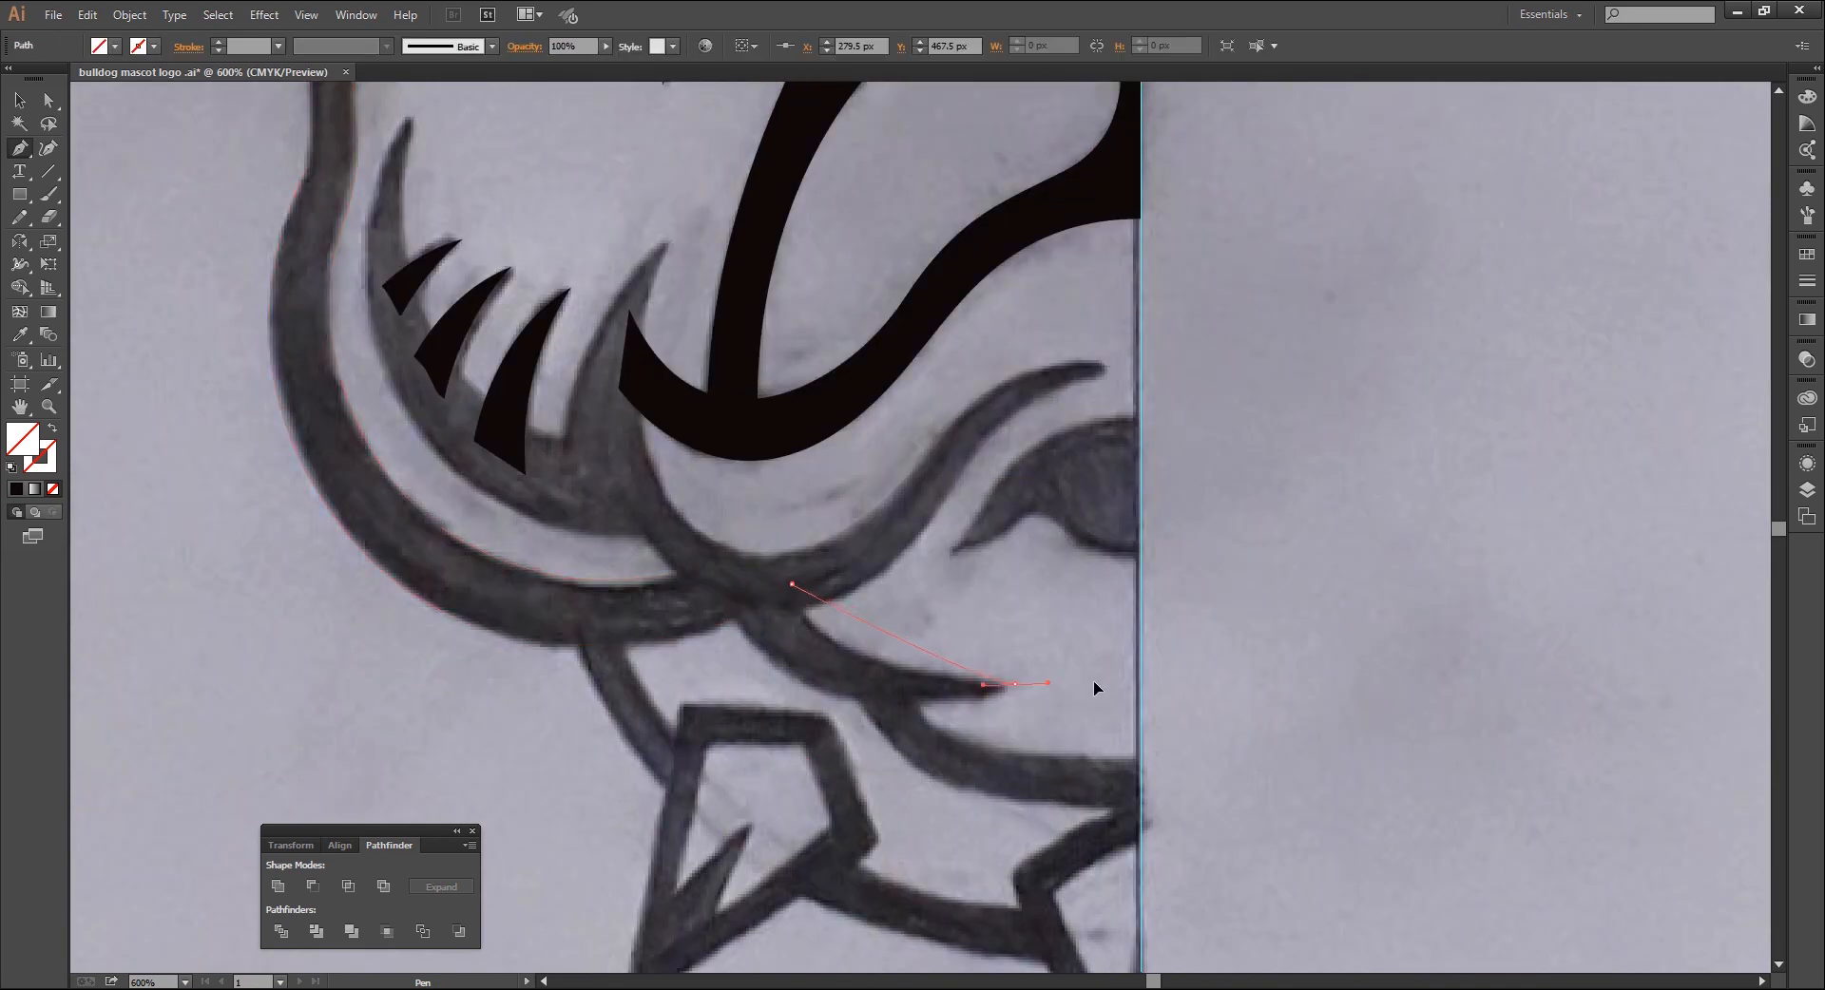
pyautogui.moveTo(823, 692); pyautogui.dragTo(694, 528)
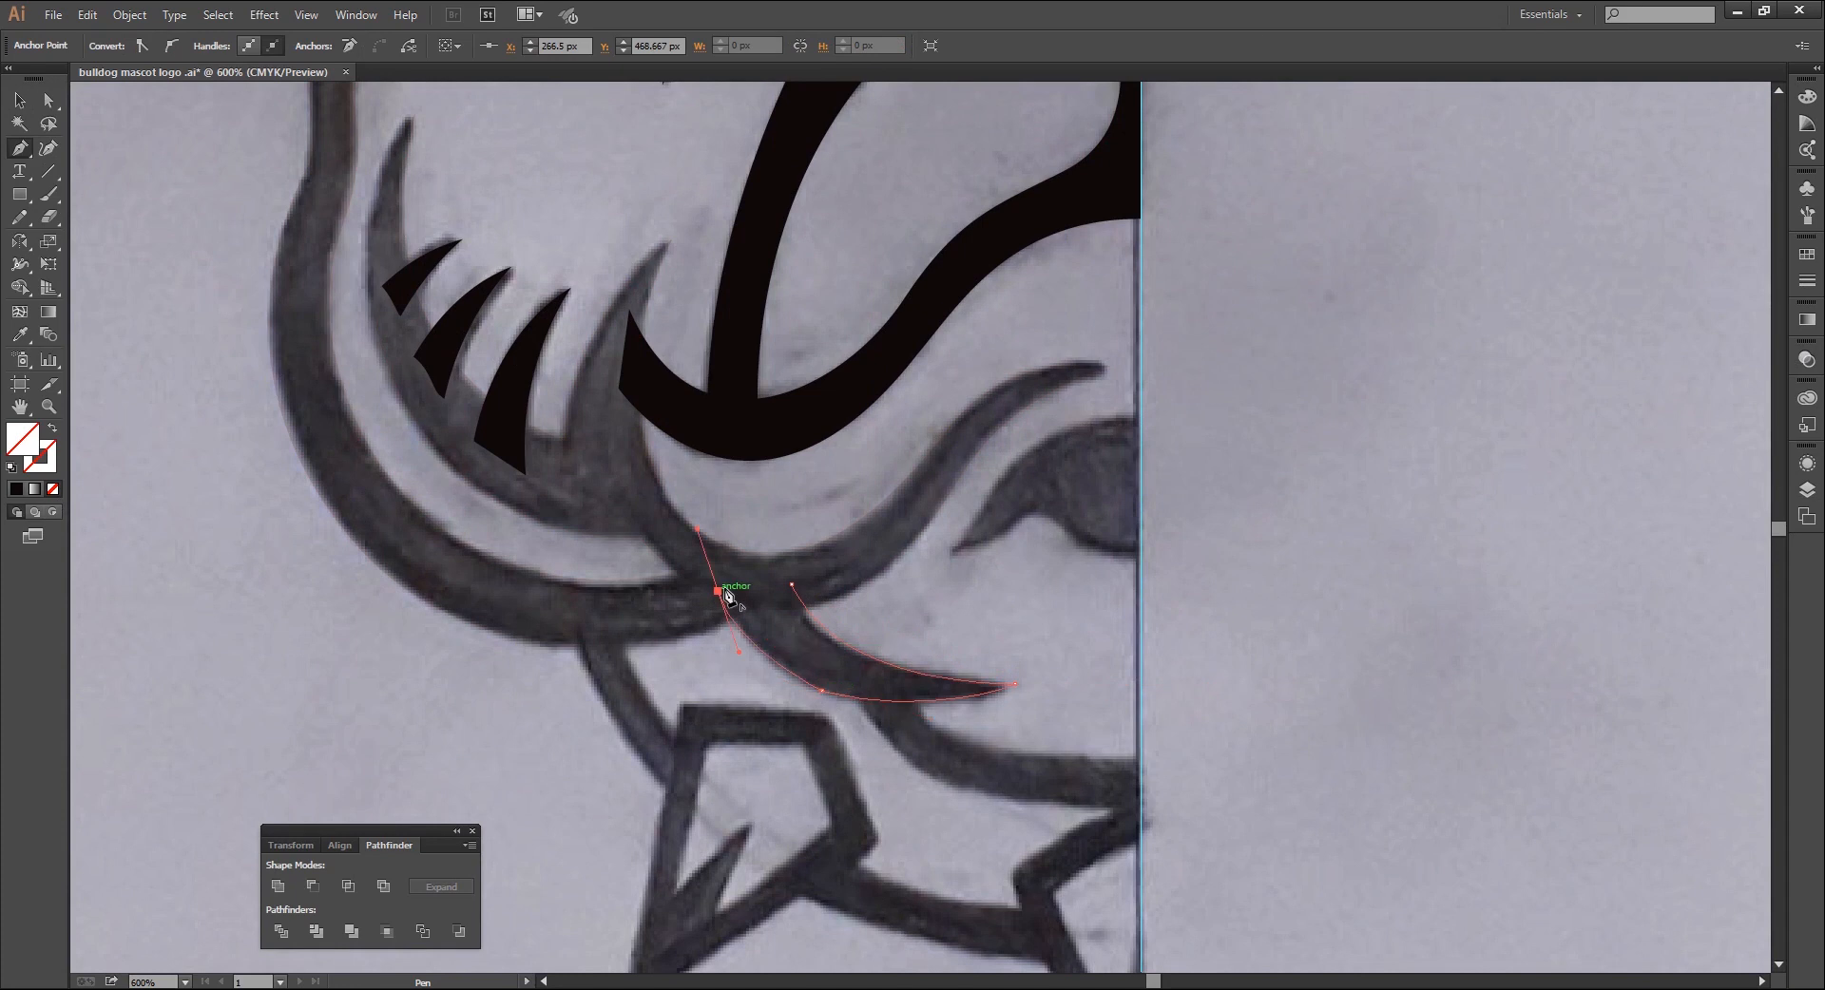
pyautogui.click(716, 590)
pyautogui.click(792, 584)
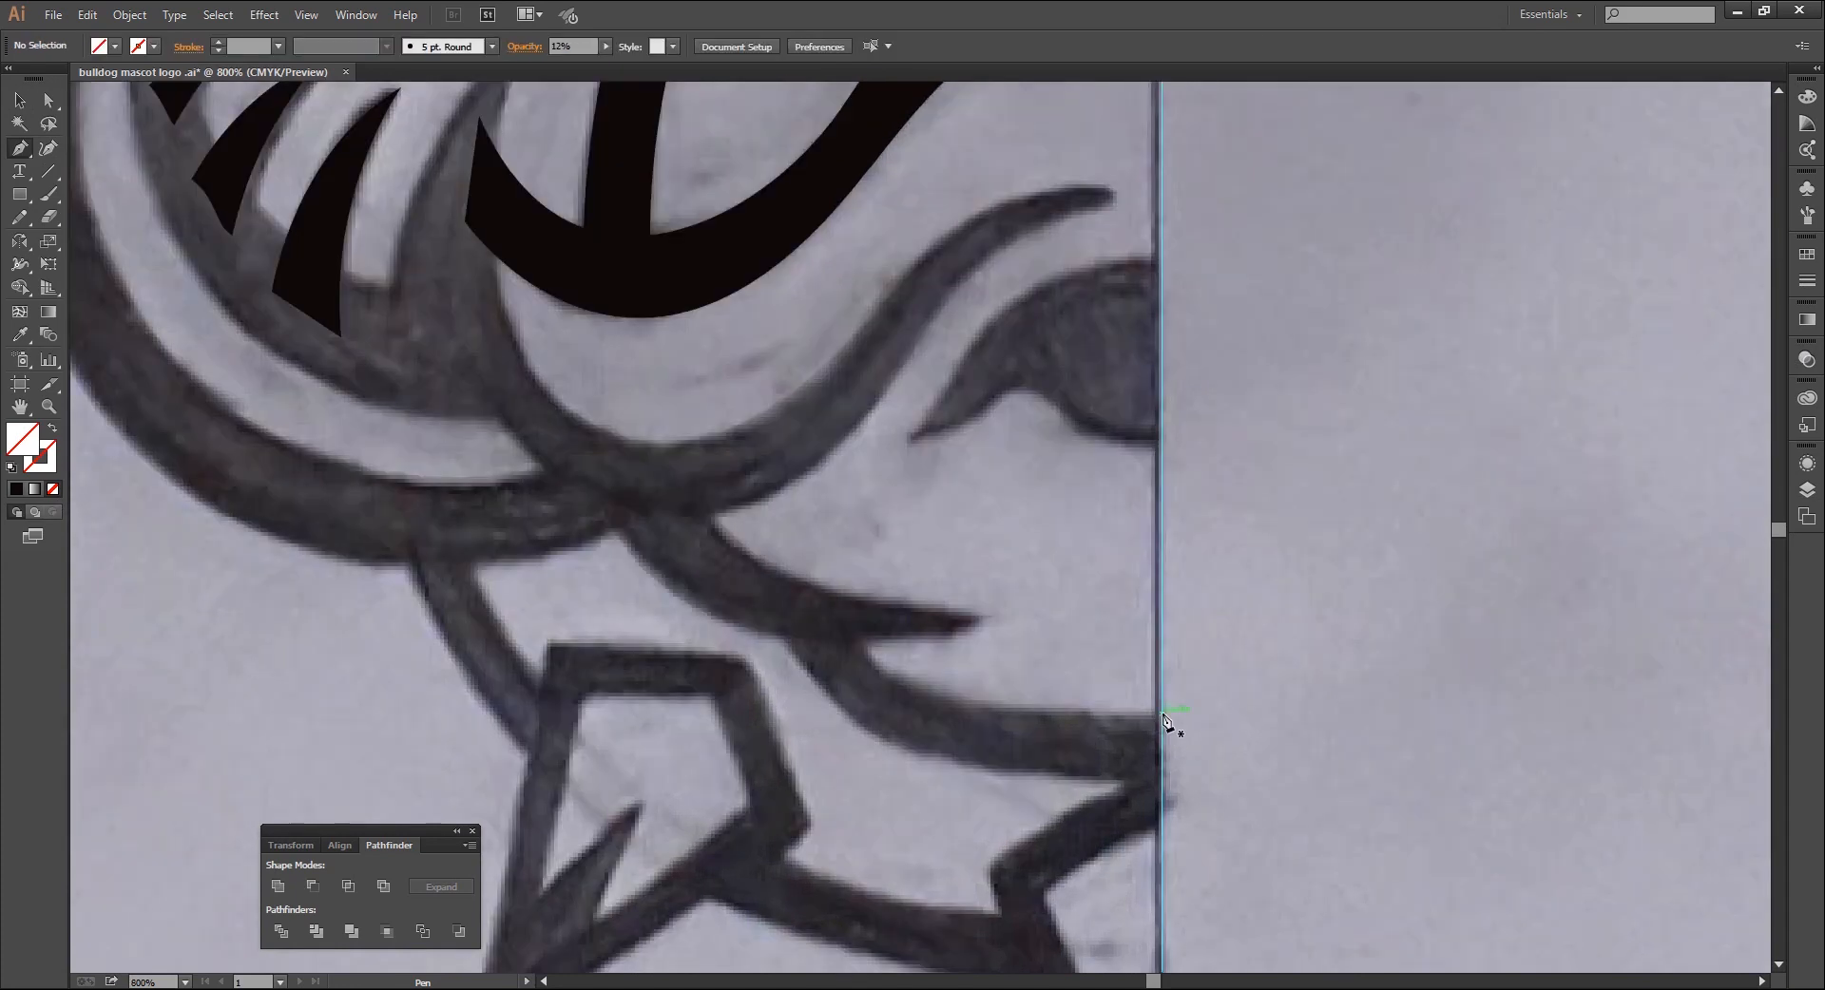
# Trace the lower chin stroke from the centre guide up to the pointed chin stroke and back along its underside
pyautogui.click(1160, 713)
pyautogui.moveTo(948, 699); pyautogui.dragTo(874, 685)
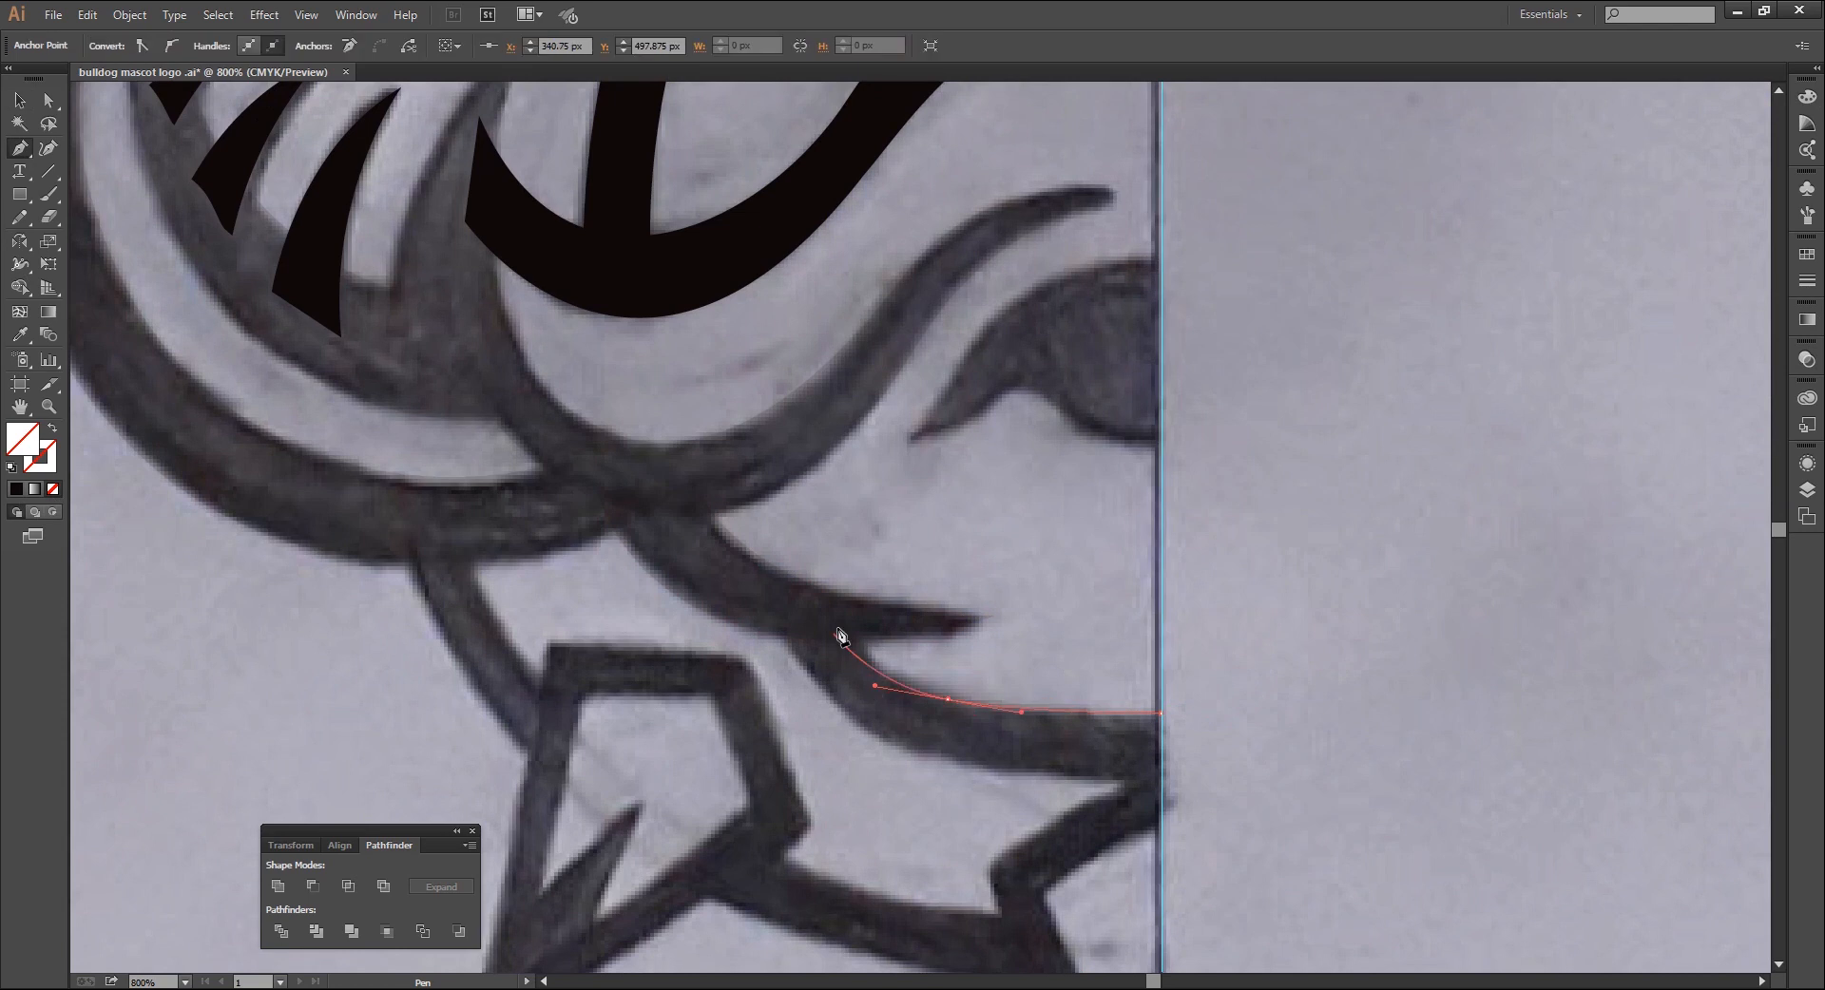
pyautogui.moveTo(857, 620); pyautogui.dragTo(851, 598)
pyautogui.click(857, 620)
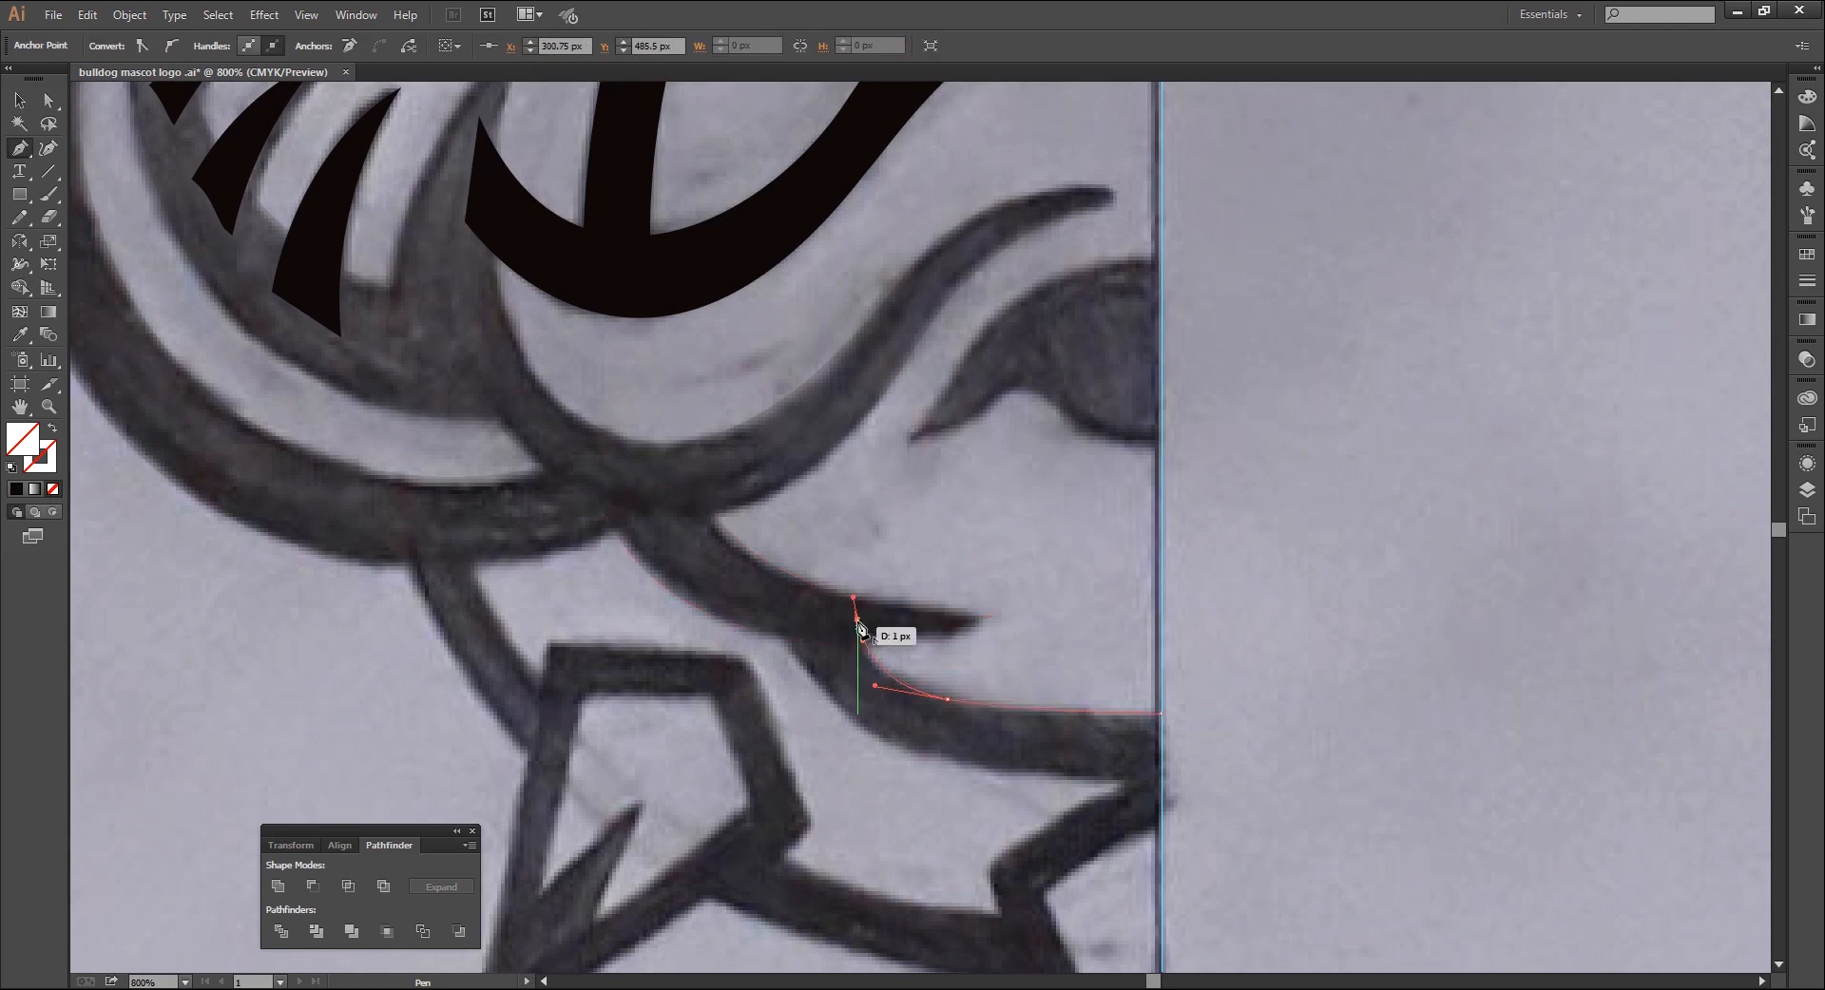
pyautogui.click(766, 613)
pyautogui.moveTo(940, 760); pyautogui.dragTo(1072, 785)
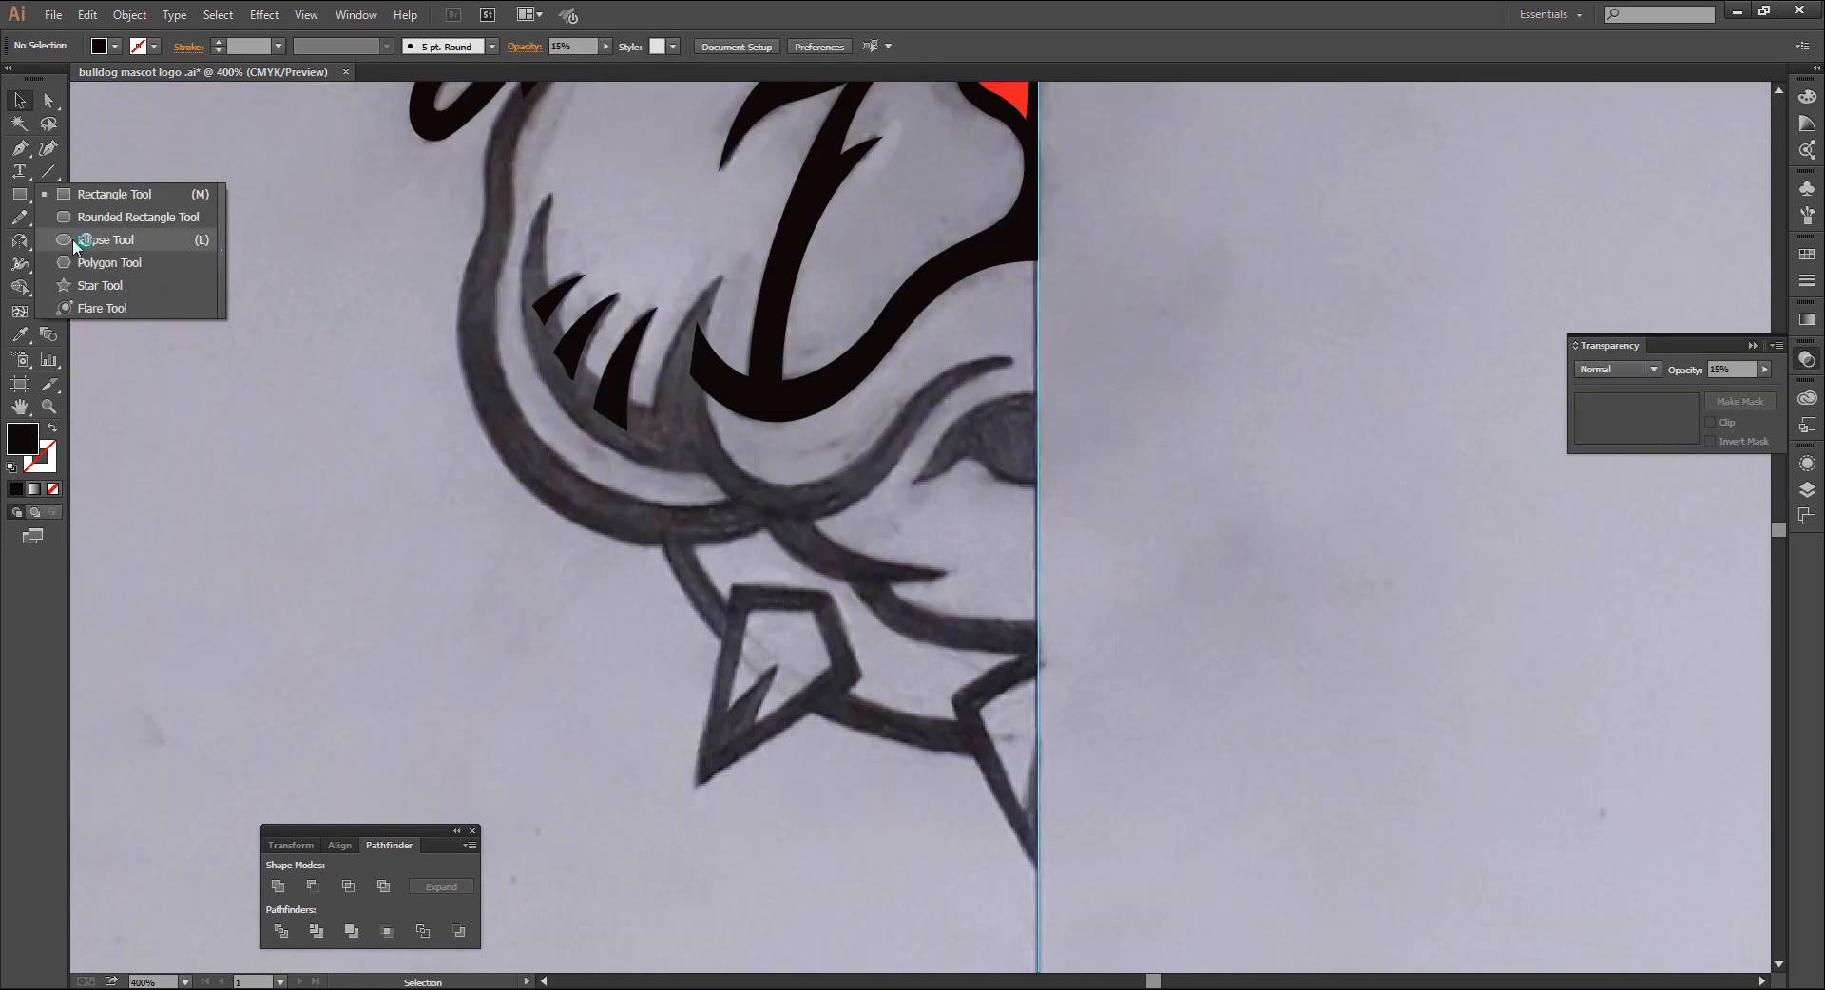
# Draw a circle about 78 px across over the collar area with the Ellipse tool, using a black stroke and no fill
pyautogui.click(76, 239)
pyautogui.click(52, 429)
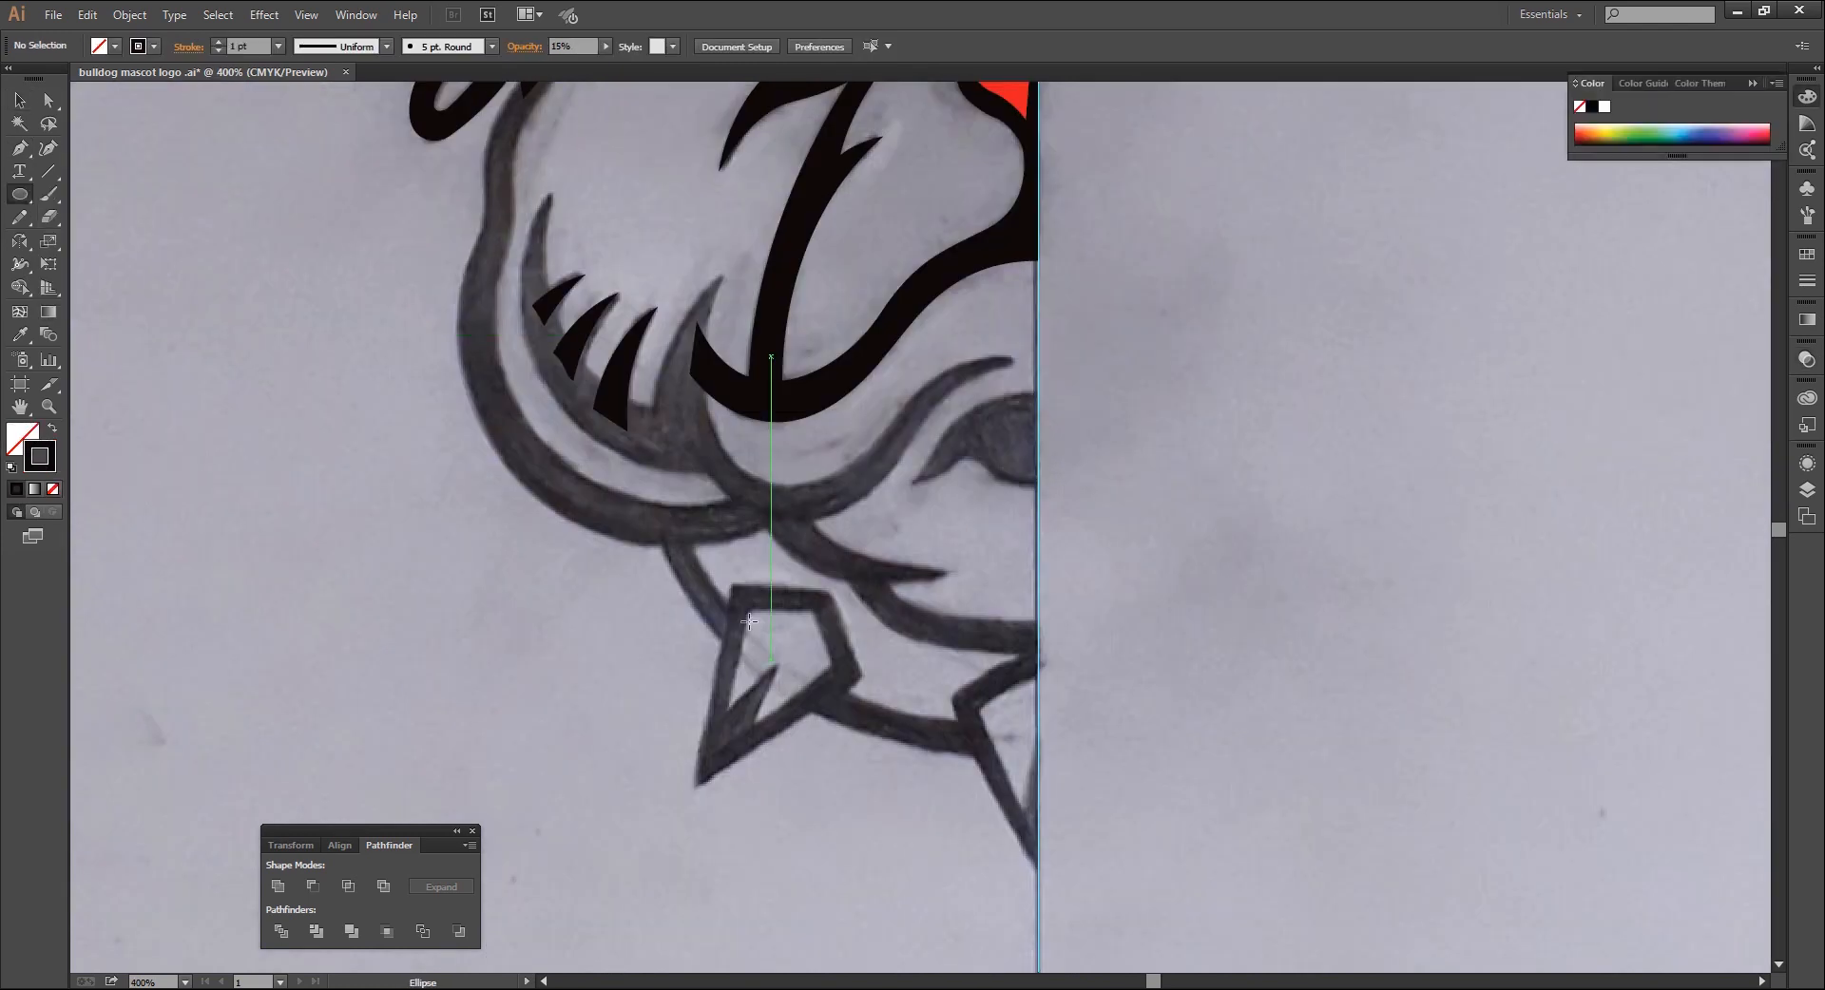
pyautogui.moveTo(762, 558); pyautogui.dragTo(911, 706)
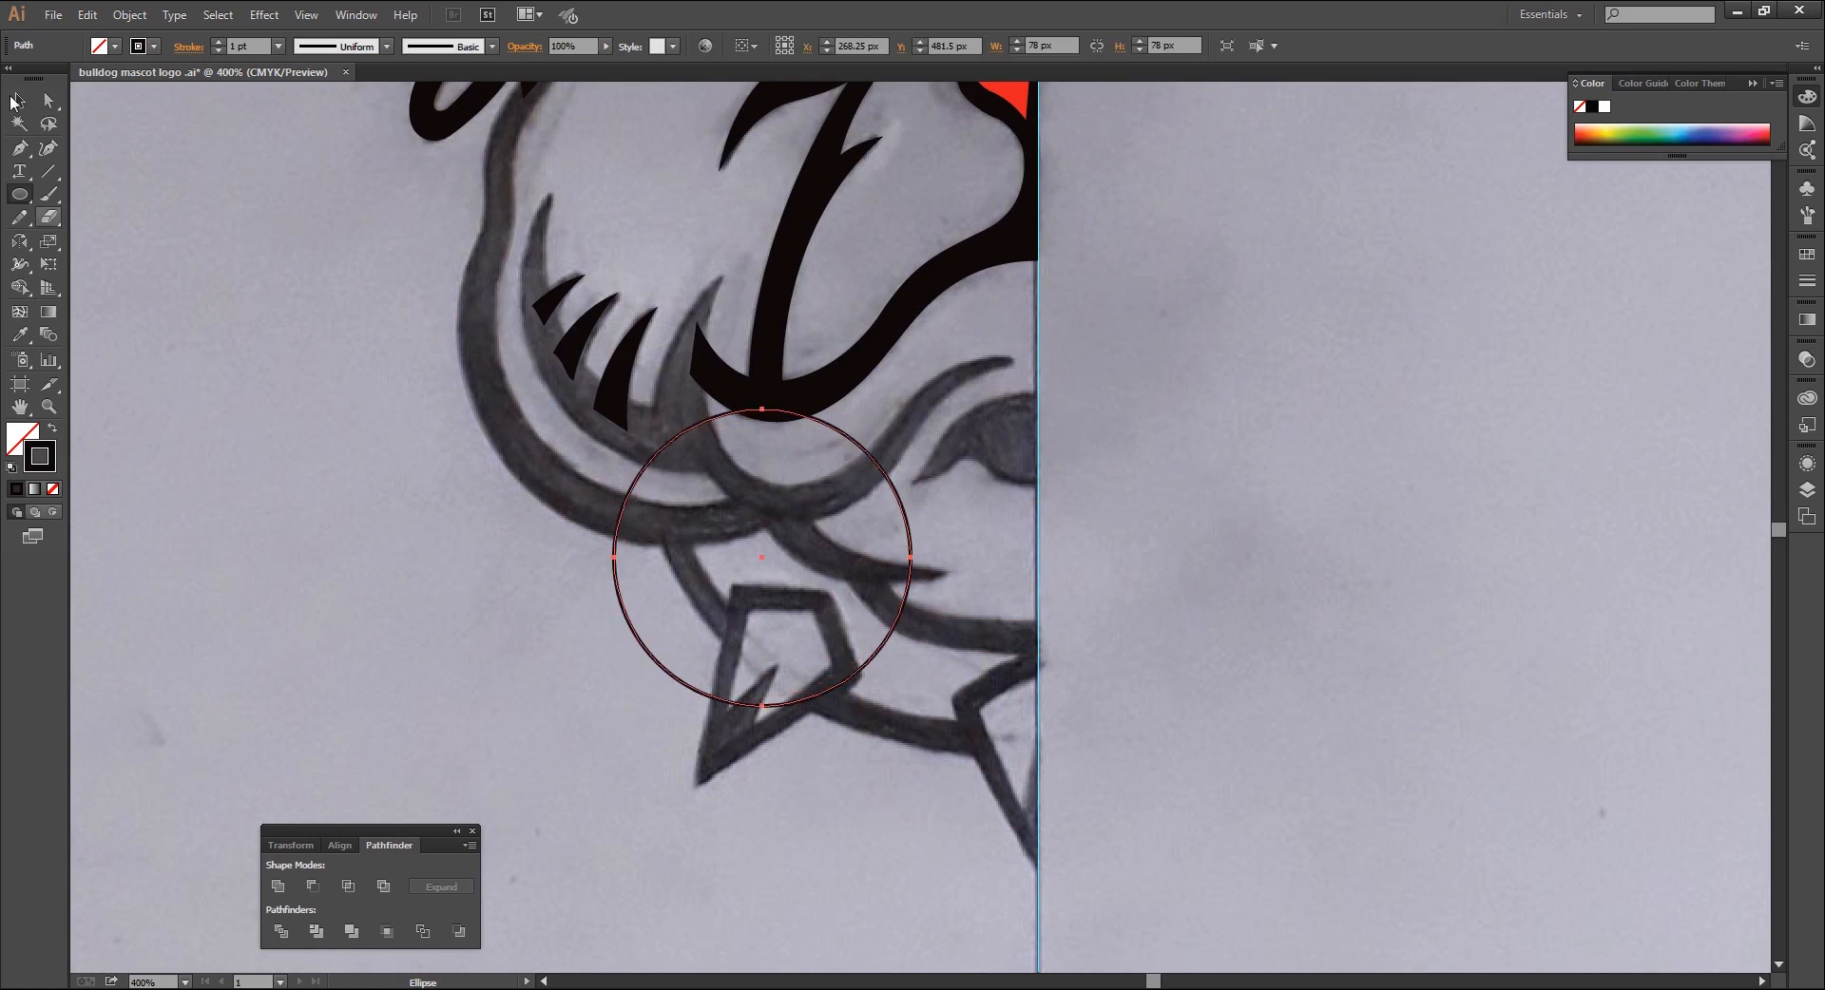
# Set the circle's stroke weight to 7 pt
pyautogui.press('v')
pyautogui.click(285, 49)
pyautogui.click(306, 317)
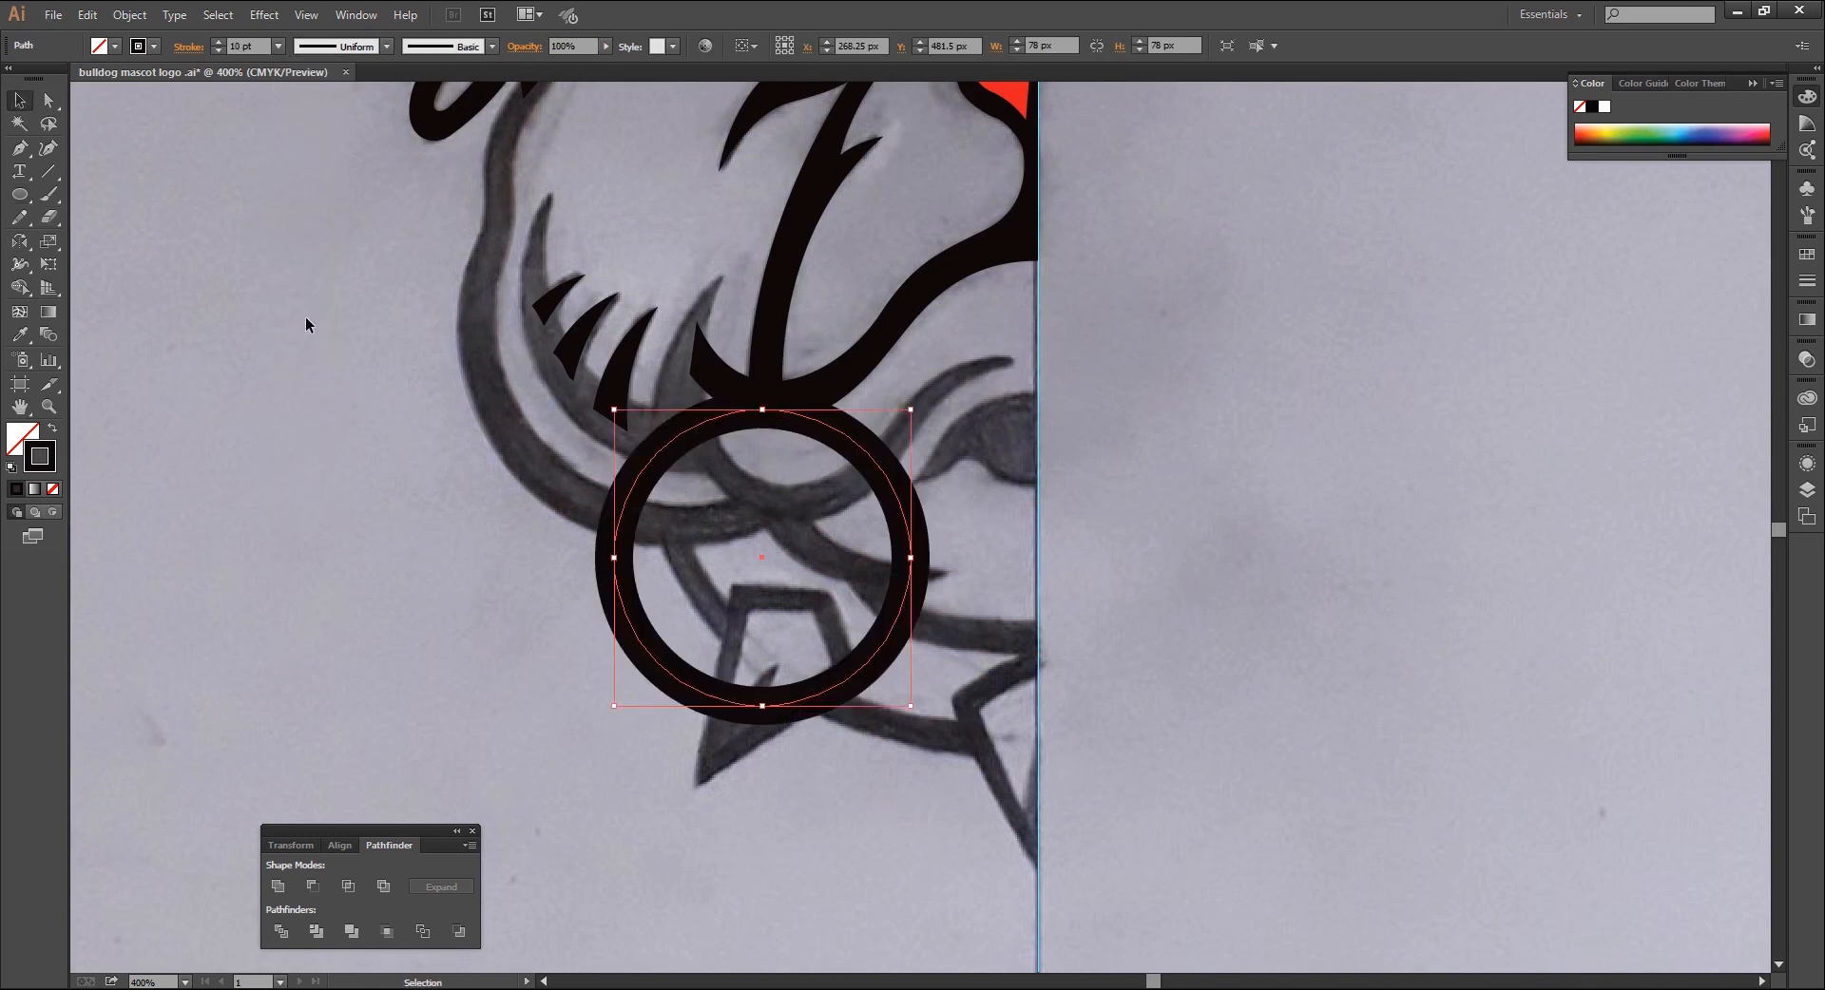
pyautogui.click(280, 47)
pyautogui.click(305, 297)
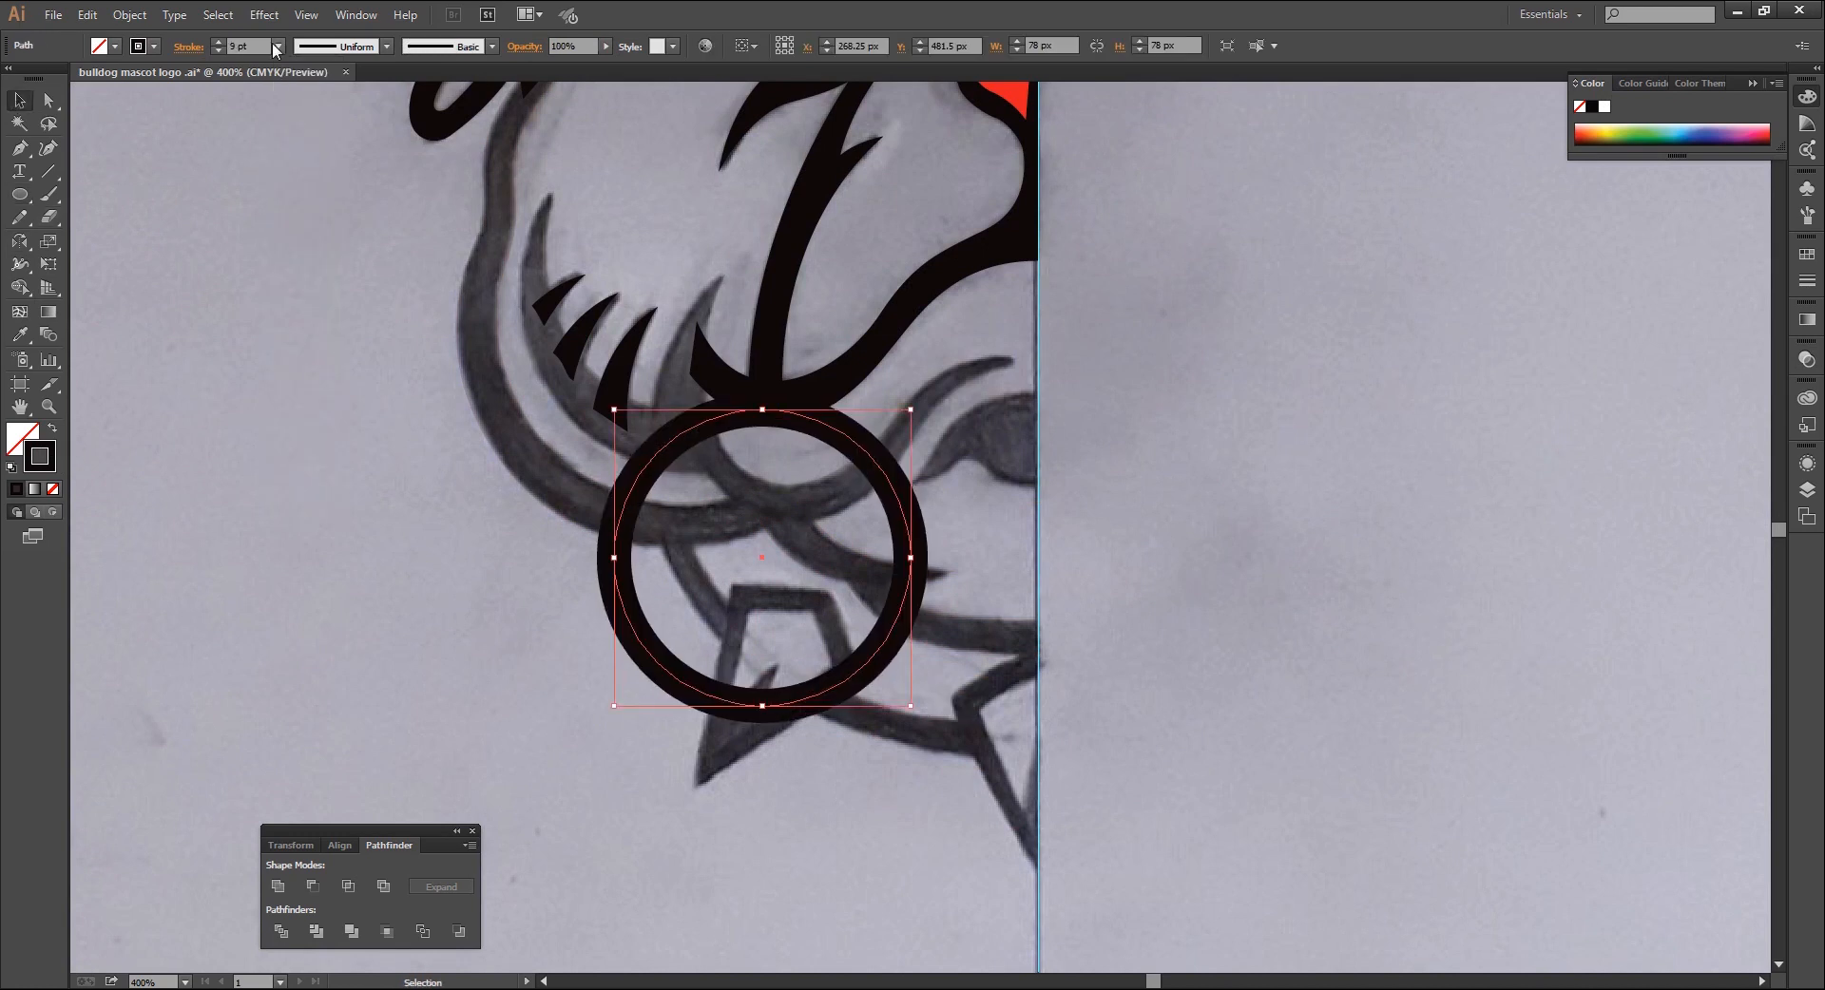
pyautogui.click(279, 45)
pyautogui.click(305, 257)
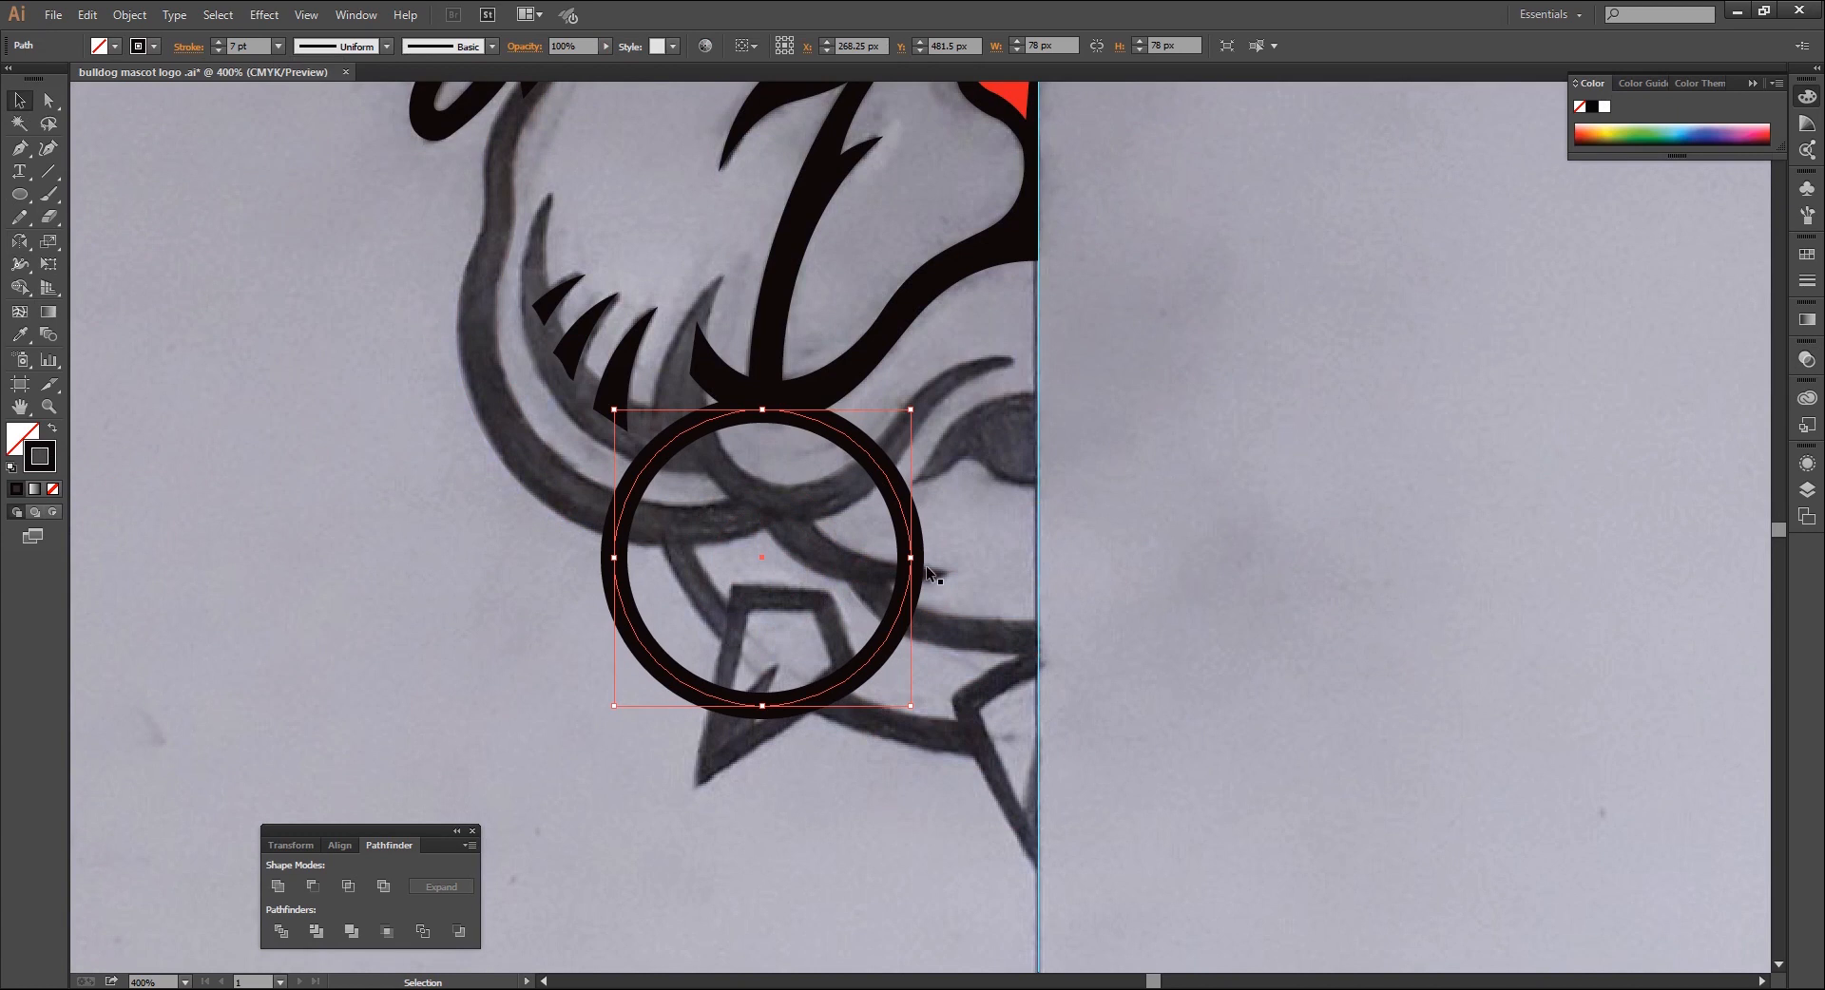
# Fit the circle to the sketched collar's lower curve as a tilted ellipse about 126.5 px wide, and set its opacity to 25%
pyautogui.moveTo(913, 558)
pyautogui.mouseDown()
pyautogui.moveTo(1034, 584)
pyautogui.moveTo(931, 560)
pyautogui.moveTo(1002, 580)
pyautogui.mouseUp()
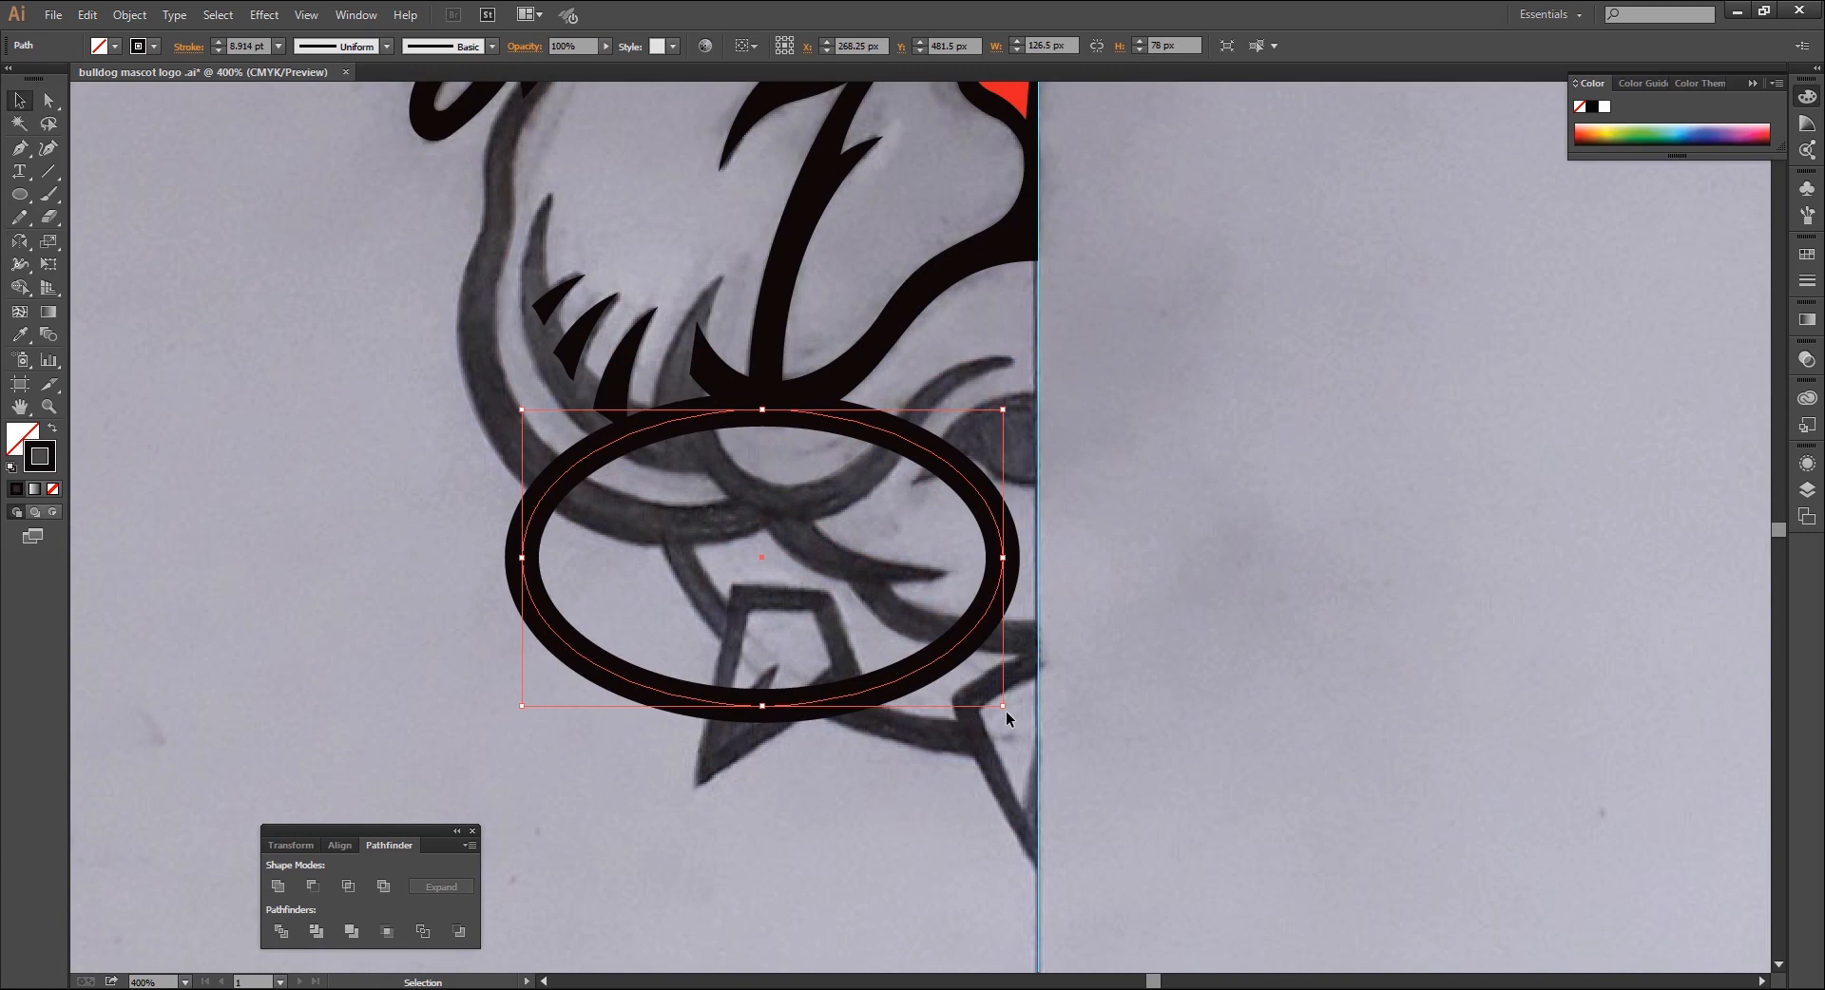
pyautogui.moveTo(1007, 719); pyautogui.dragTo(867, 871)
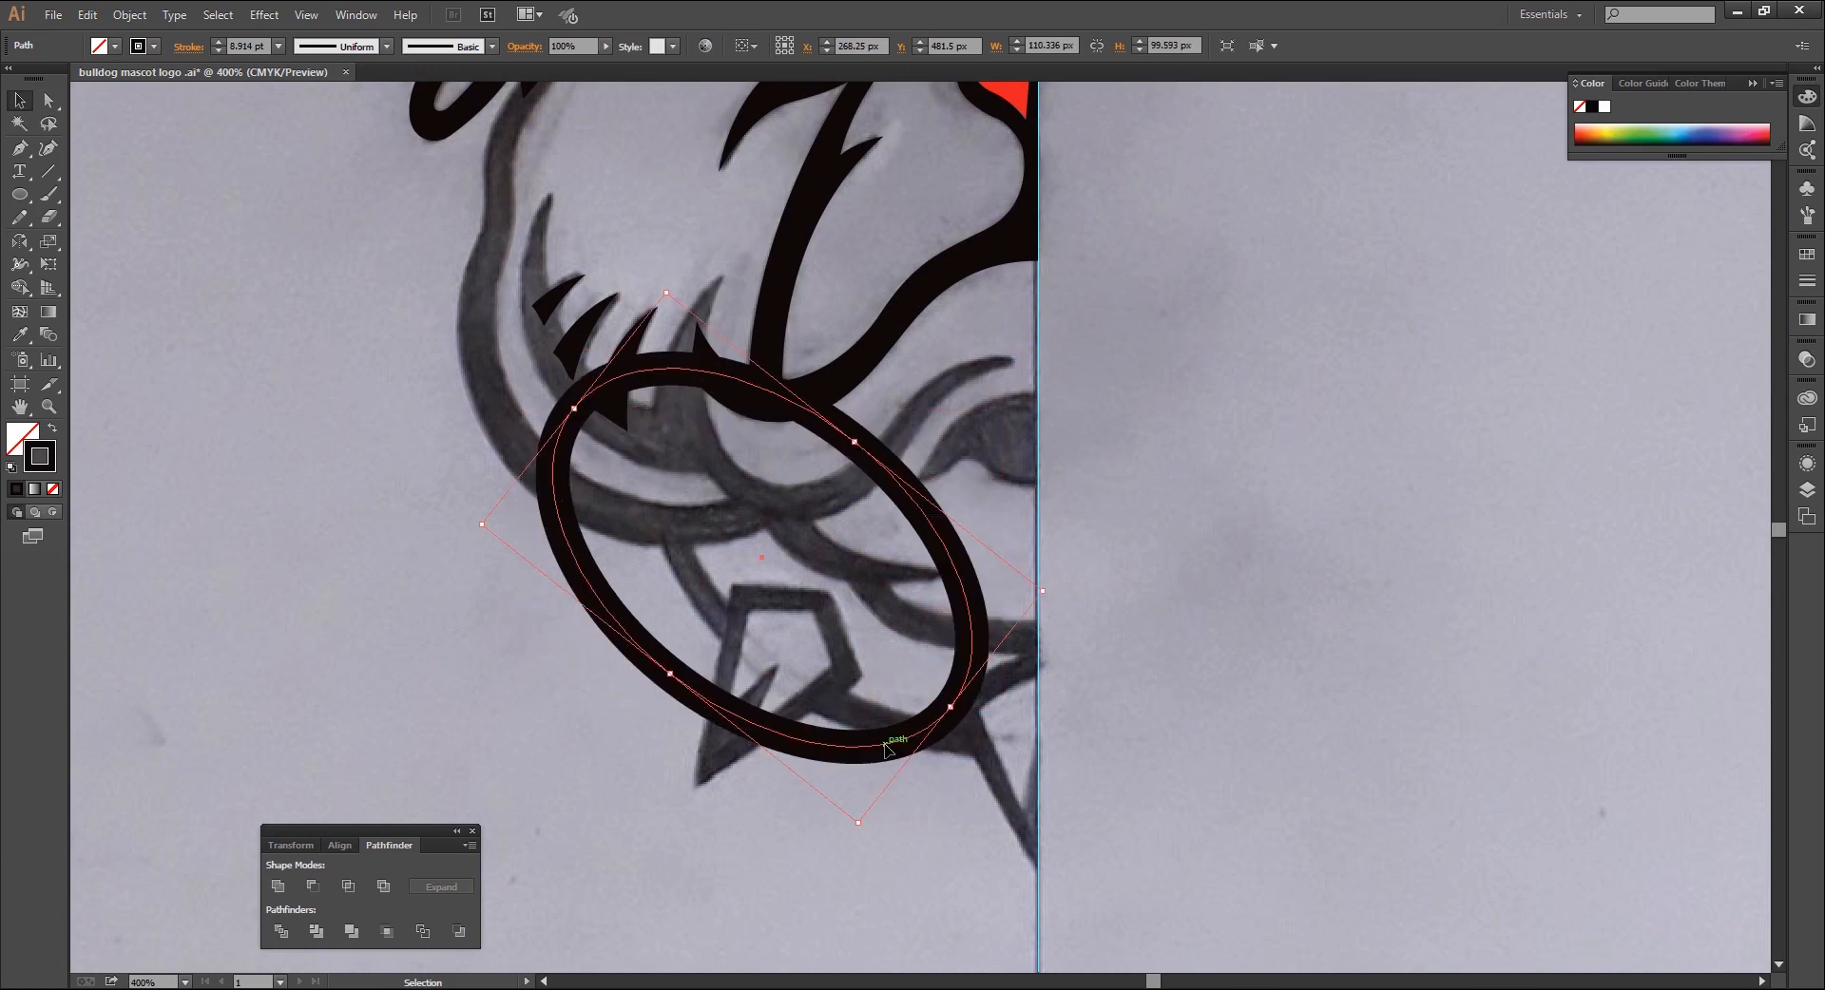
pyautogui.moveTo(953, 739); pyautogui.dragTo(977, 738)
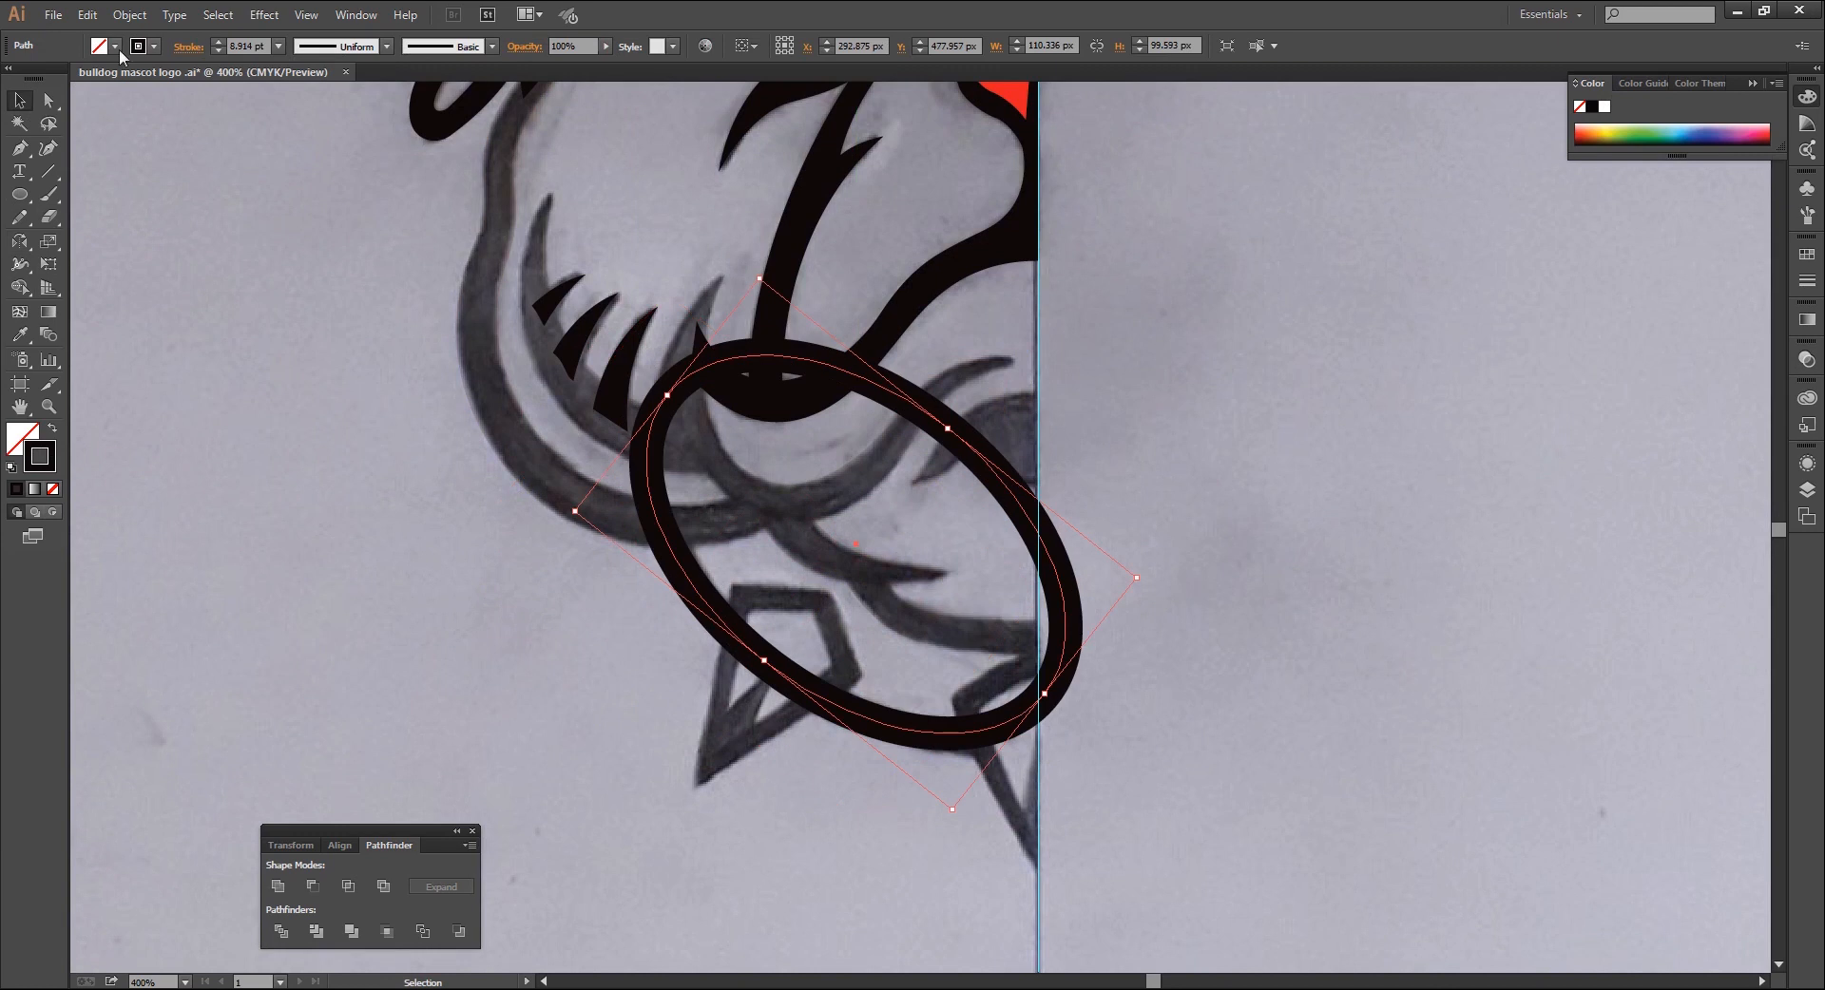
pyautogui.click(1807, 359)
pyautogui.moveTo(1764, 368)
pyautogui.mouseDown()
pyautogui.moveTo(1744, 390)
pyautogui.moveTo(1702, 385)
pyautogui.mouseUp()
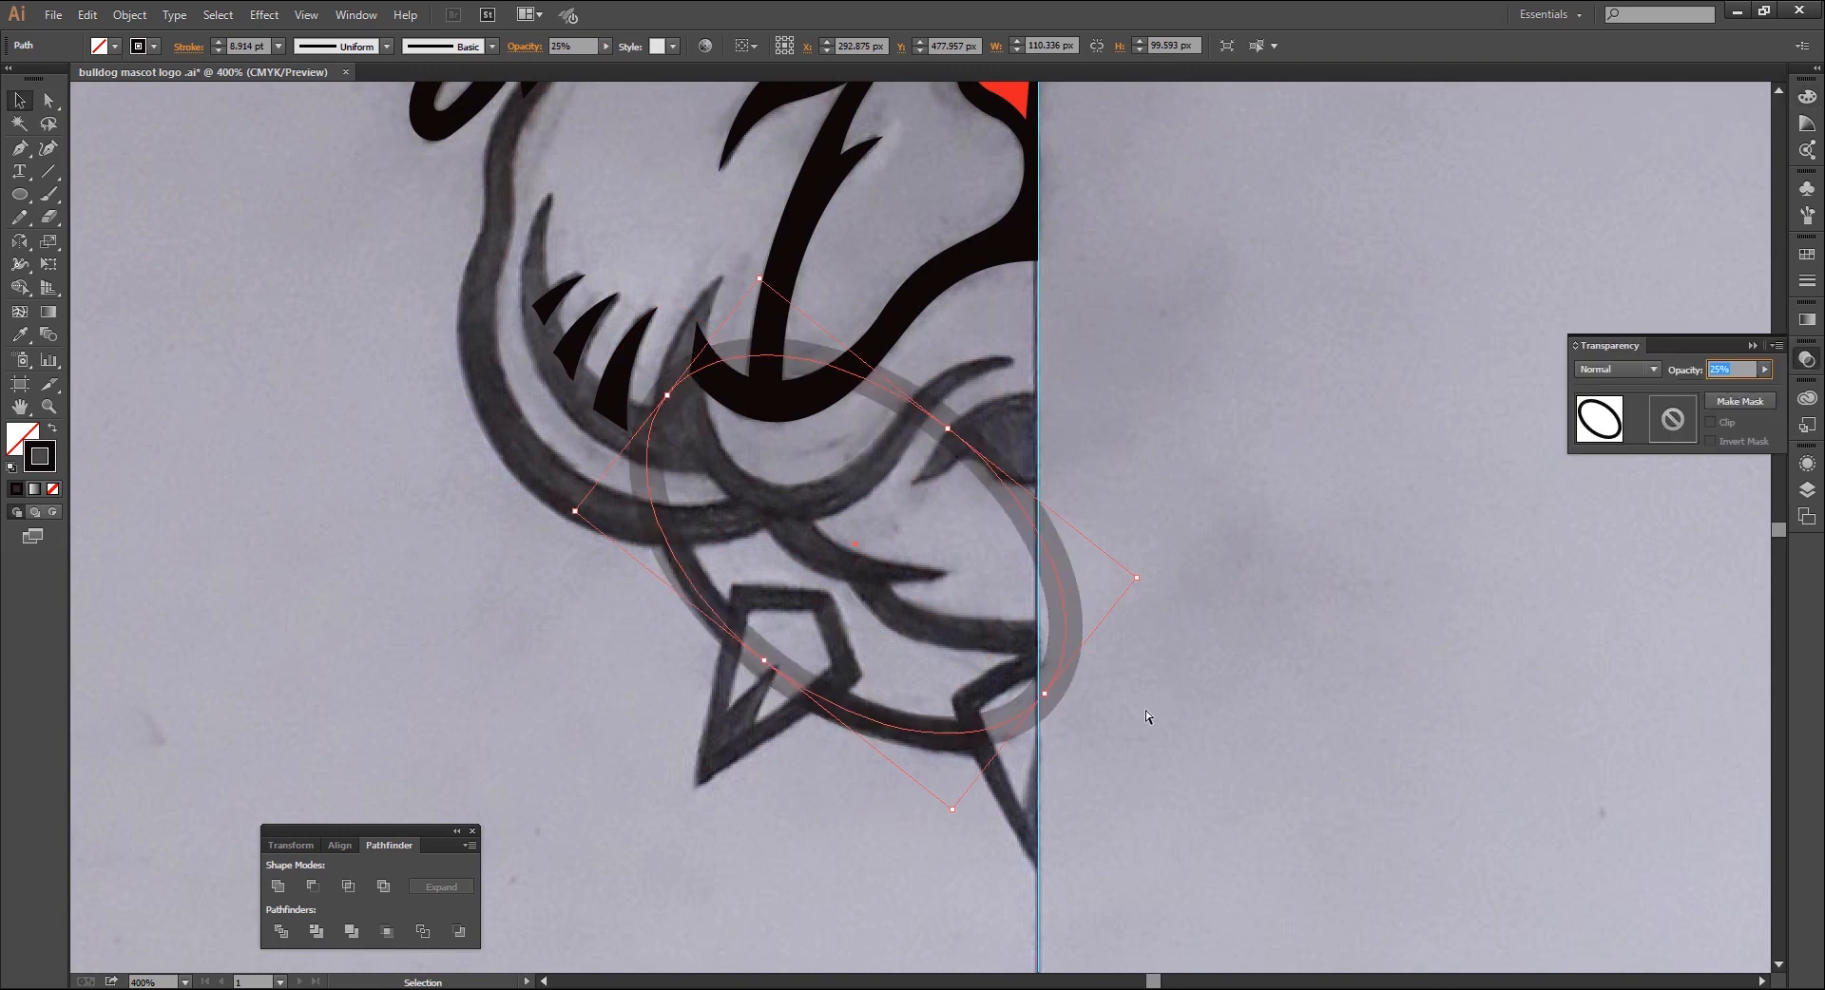
# Rotate the translucent ellipse slightly to follow the collar's lower curve and expand its stroke into a filled ring
pyautogui.hotkey('ctrl', '+')
pyautogui.hotkey('ctrl', '-')
pyautogui.moveTo(1151, 578); pyautogui.dragTo(1157, 603)
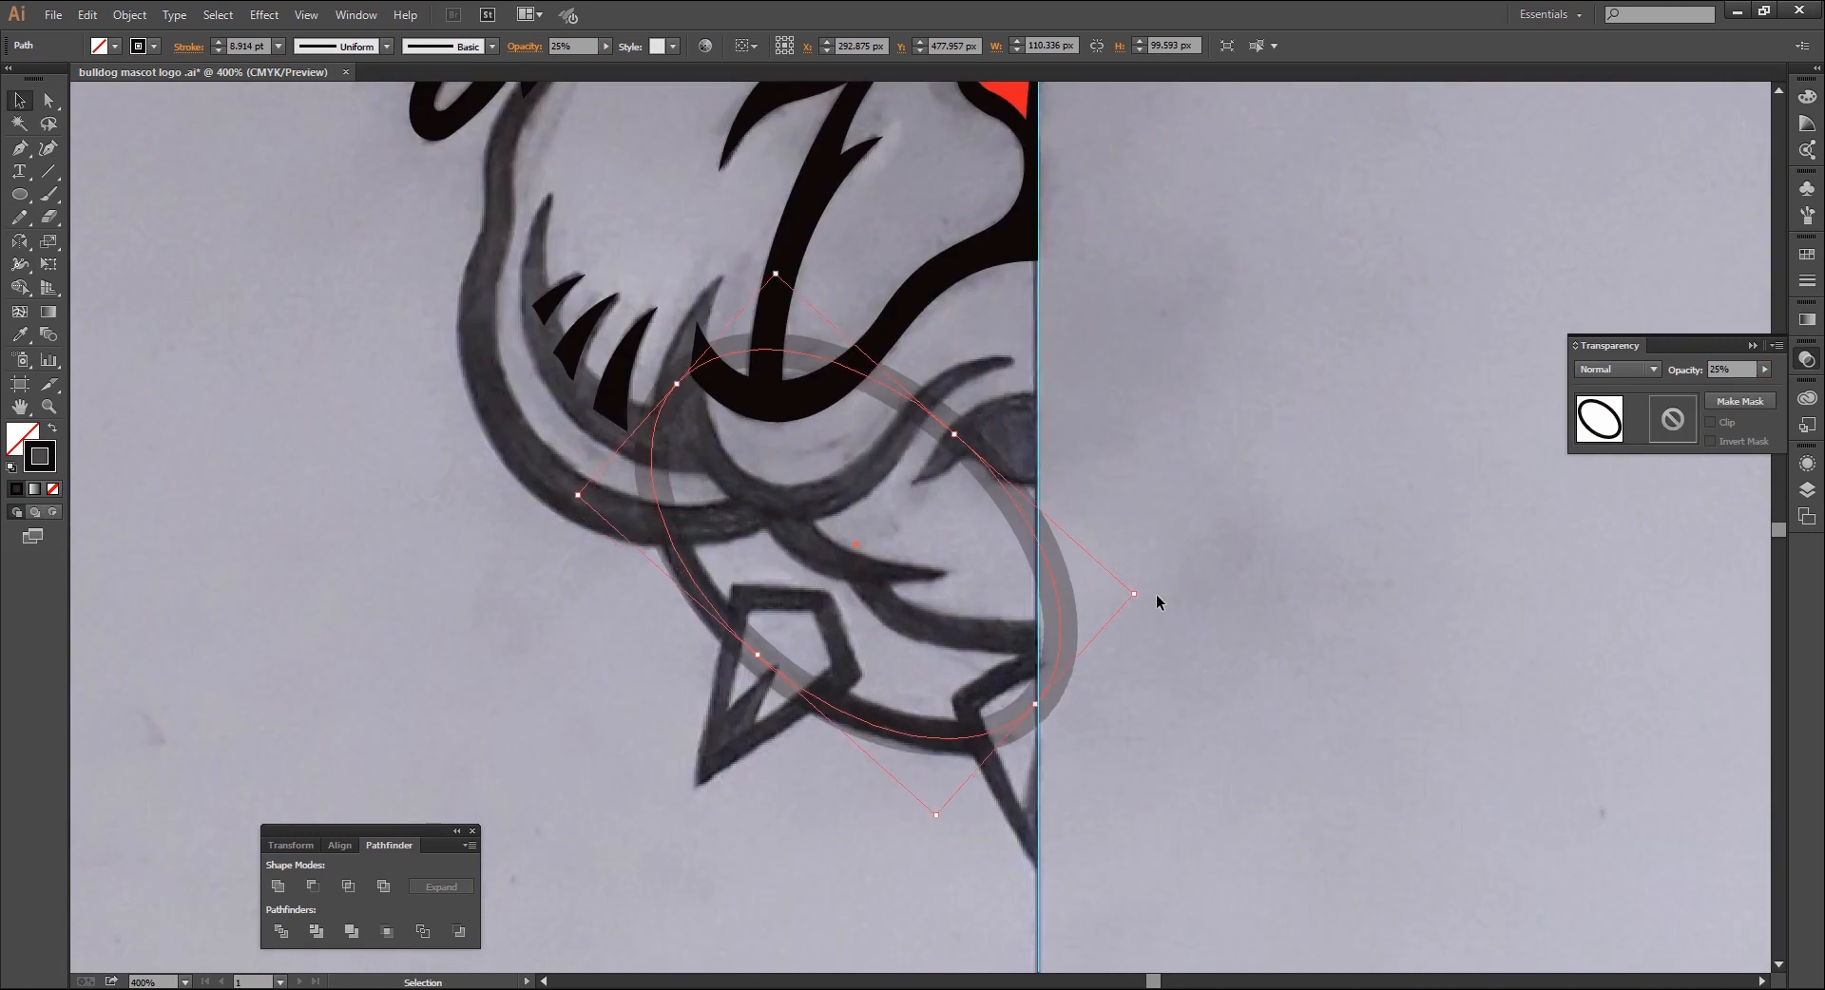
pyautogui.hotkey('ctrl', '+')
pyautogui.scroll(-2, 815, 904)
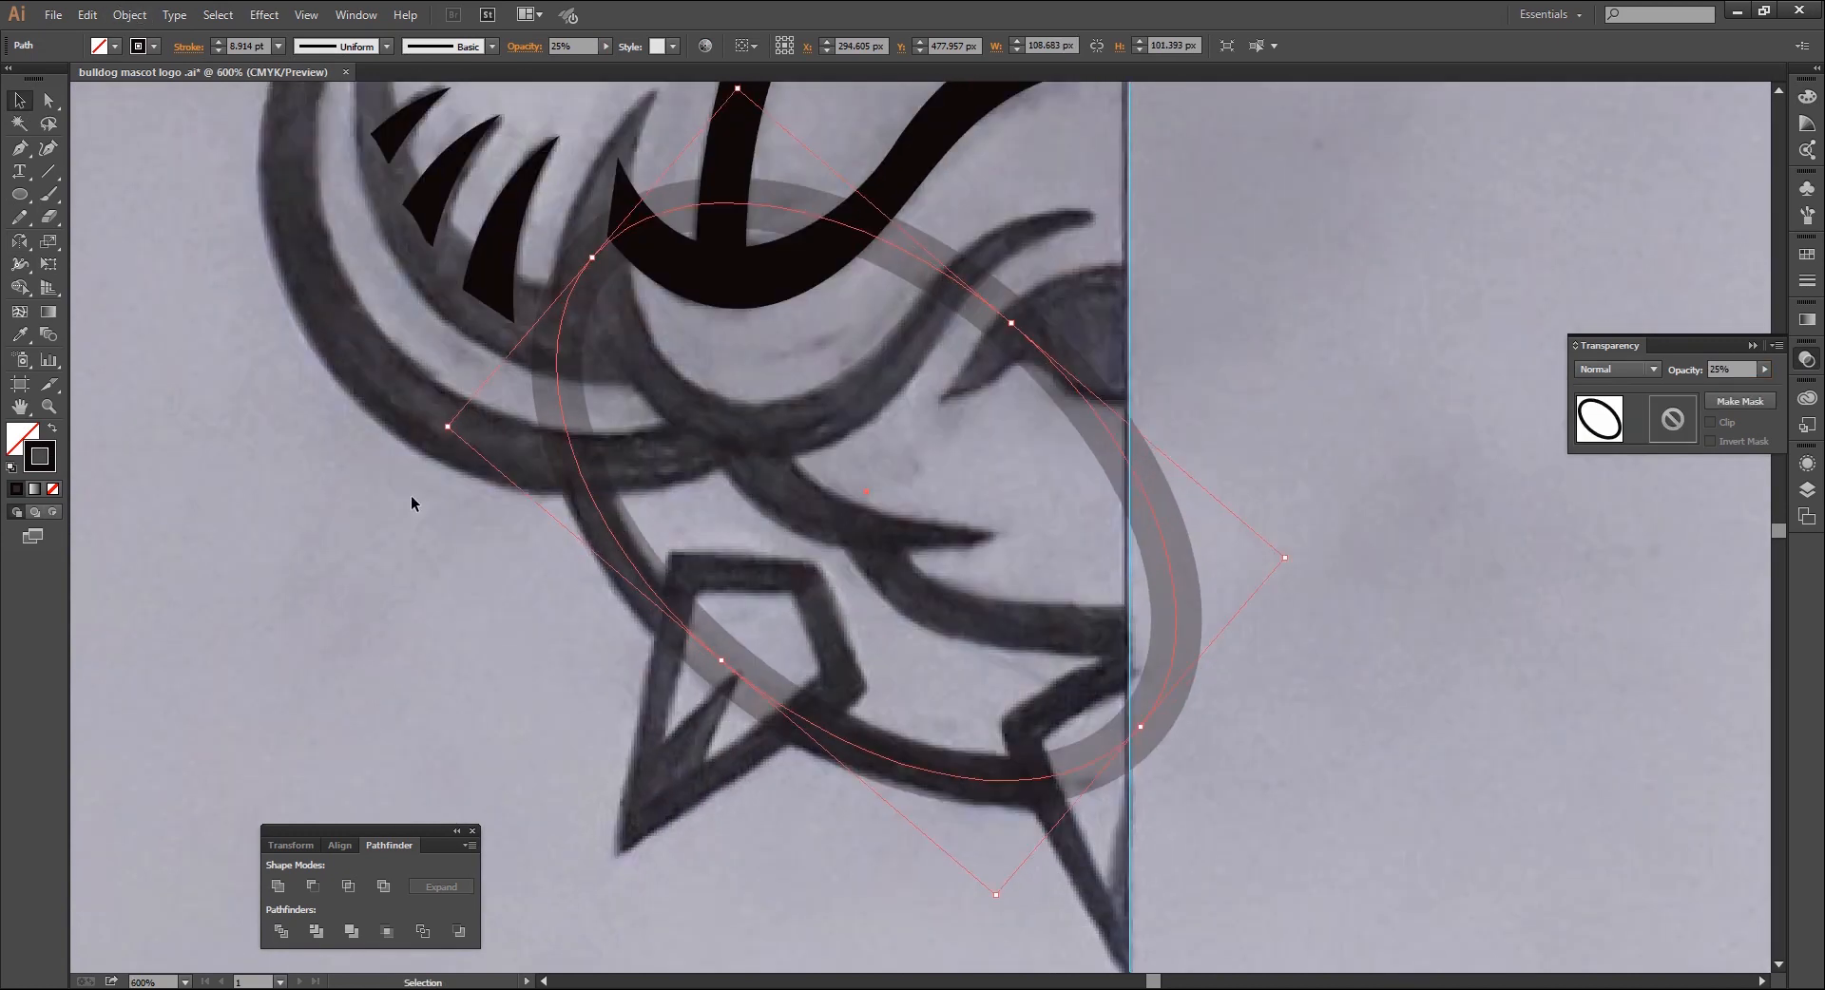
pyautogui.click(161, 219)
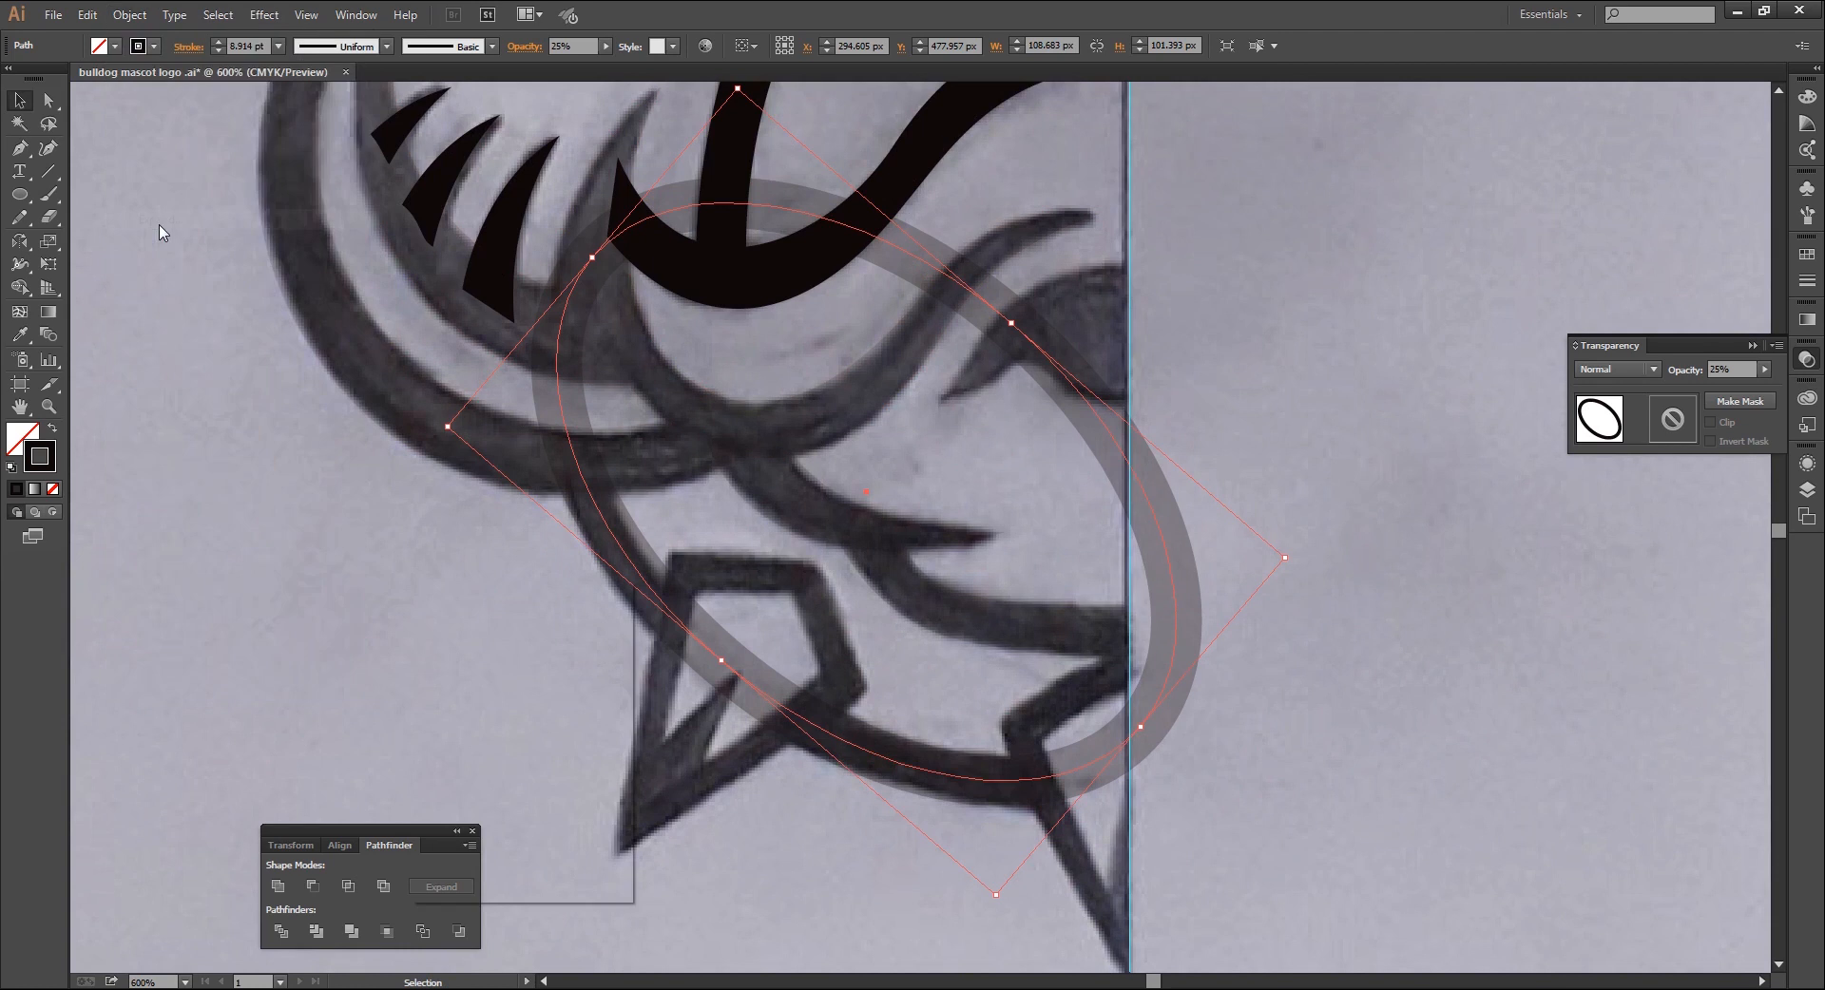
pyautogui.click(483, 858)
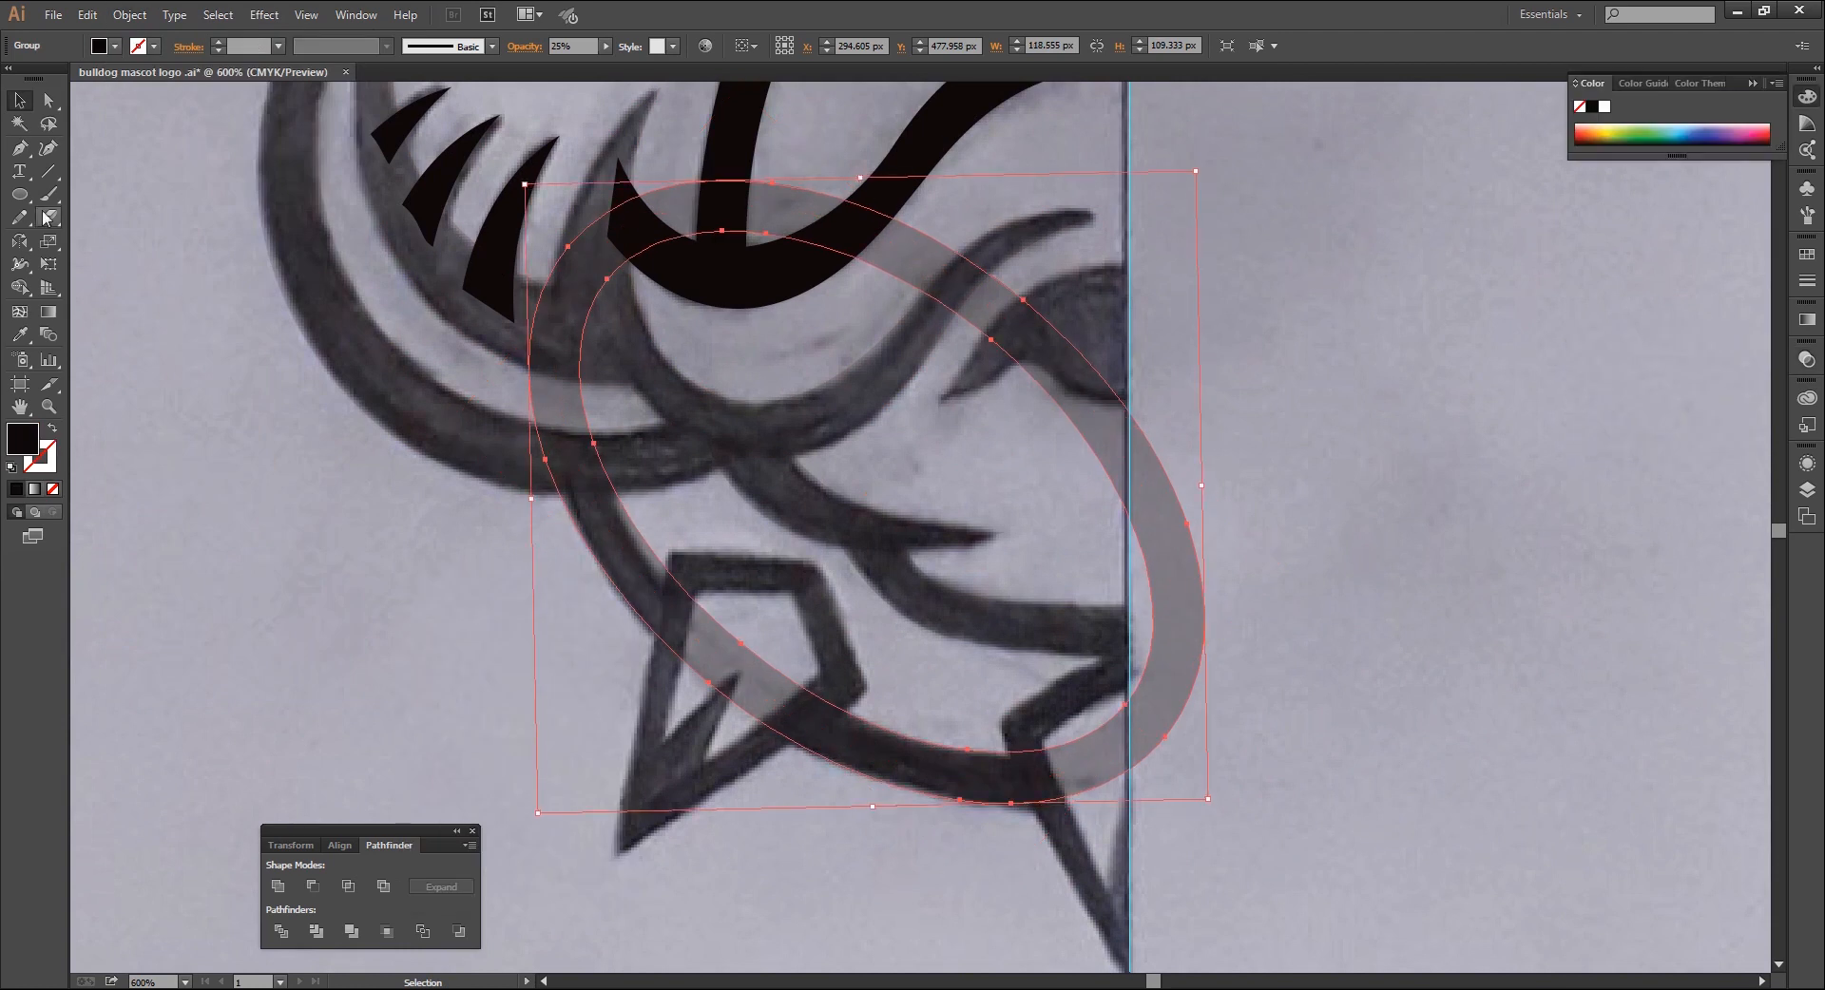
# Erase the part of the ring that runs above the sketched collar band, through the jowl and mouth area
pyautogui.hotkey('shift', 'e')
pyautogui.moveTo(450, 551); pyautogui.dragTo(488, 608)
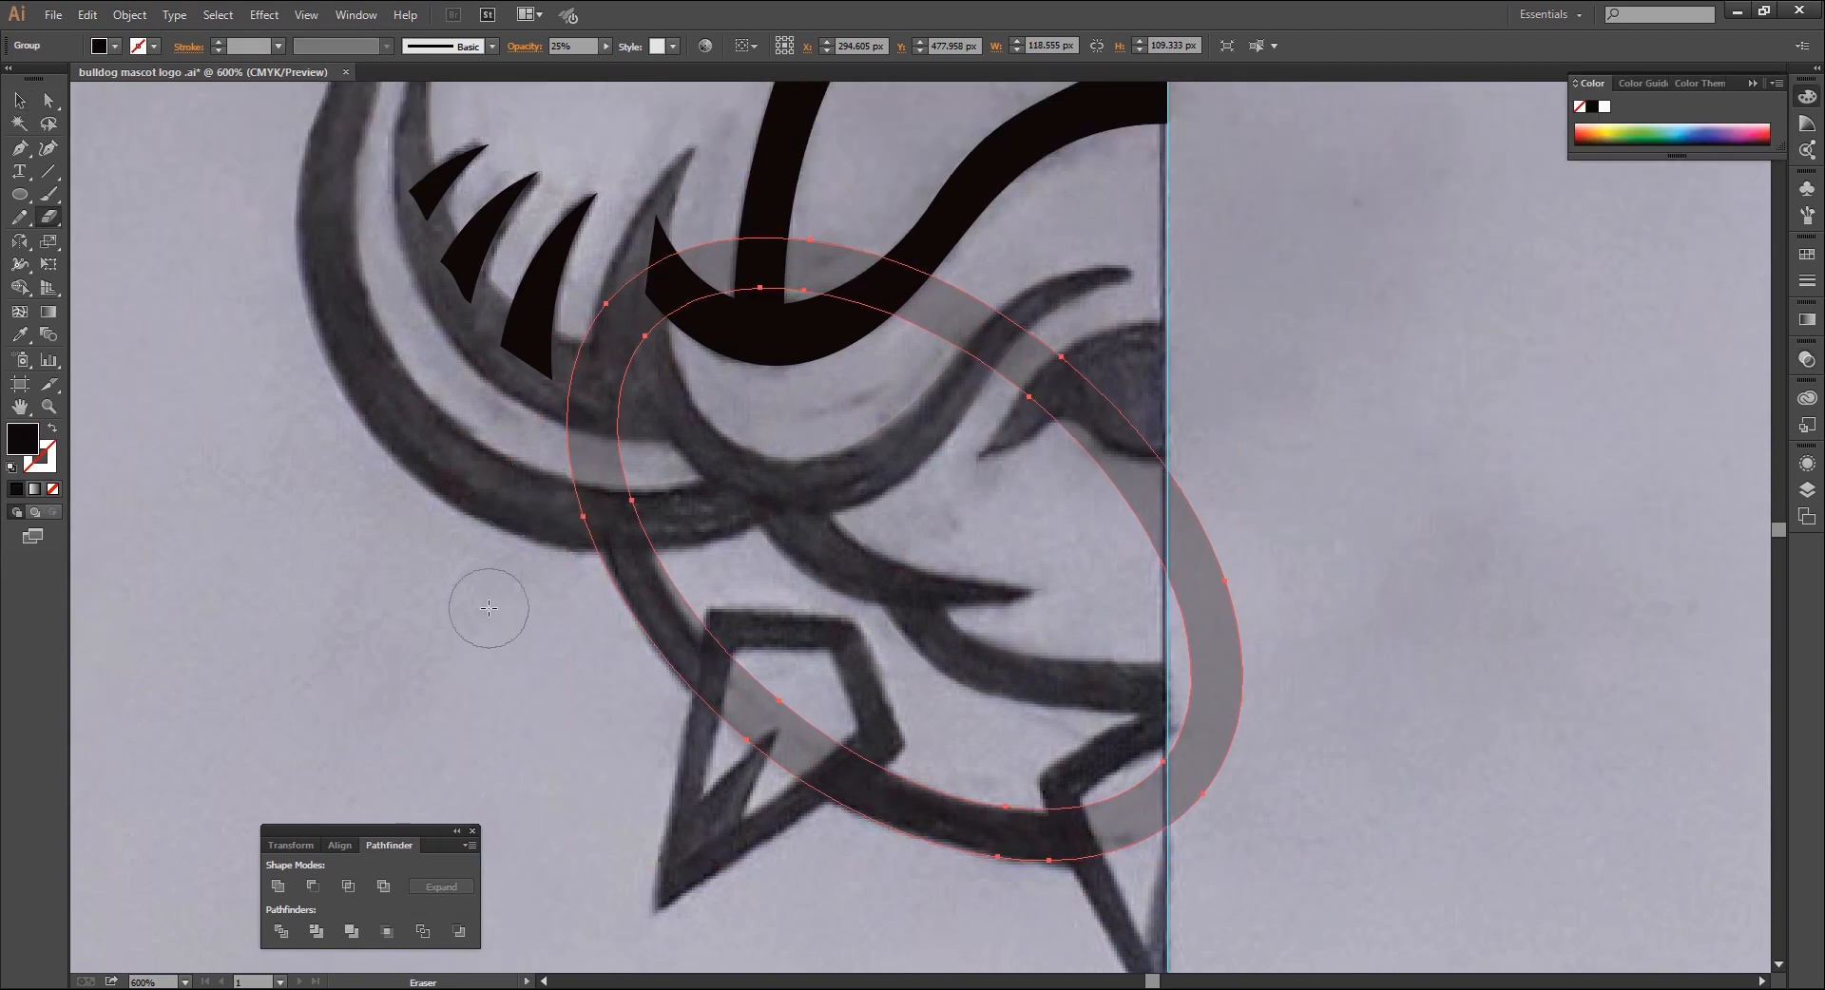
pyautogui.press(']')
pyautogui.moveTo(533, 694); pyautogui.dragTo(576, 768)
pyautogui.moveTo(603, 525); pyautogui.dragTo(714, 542)
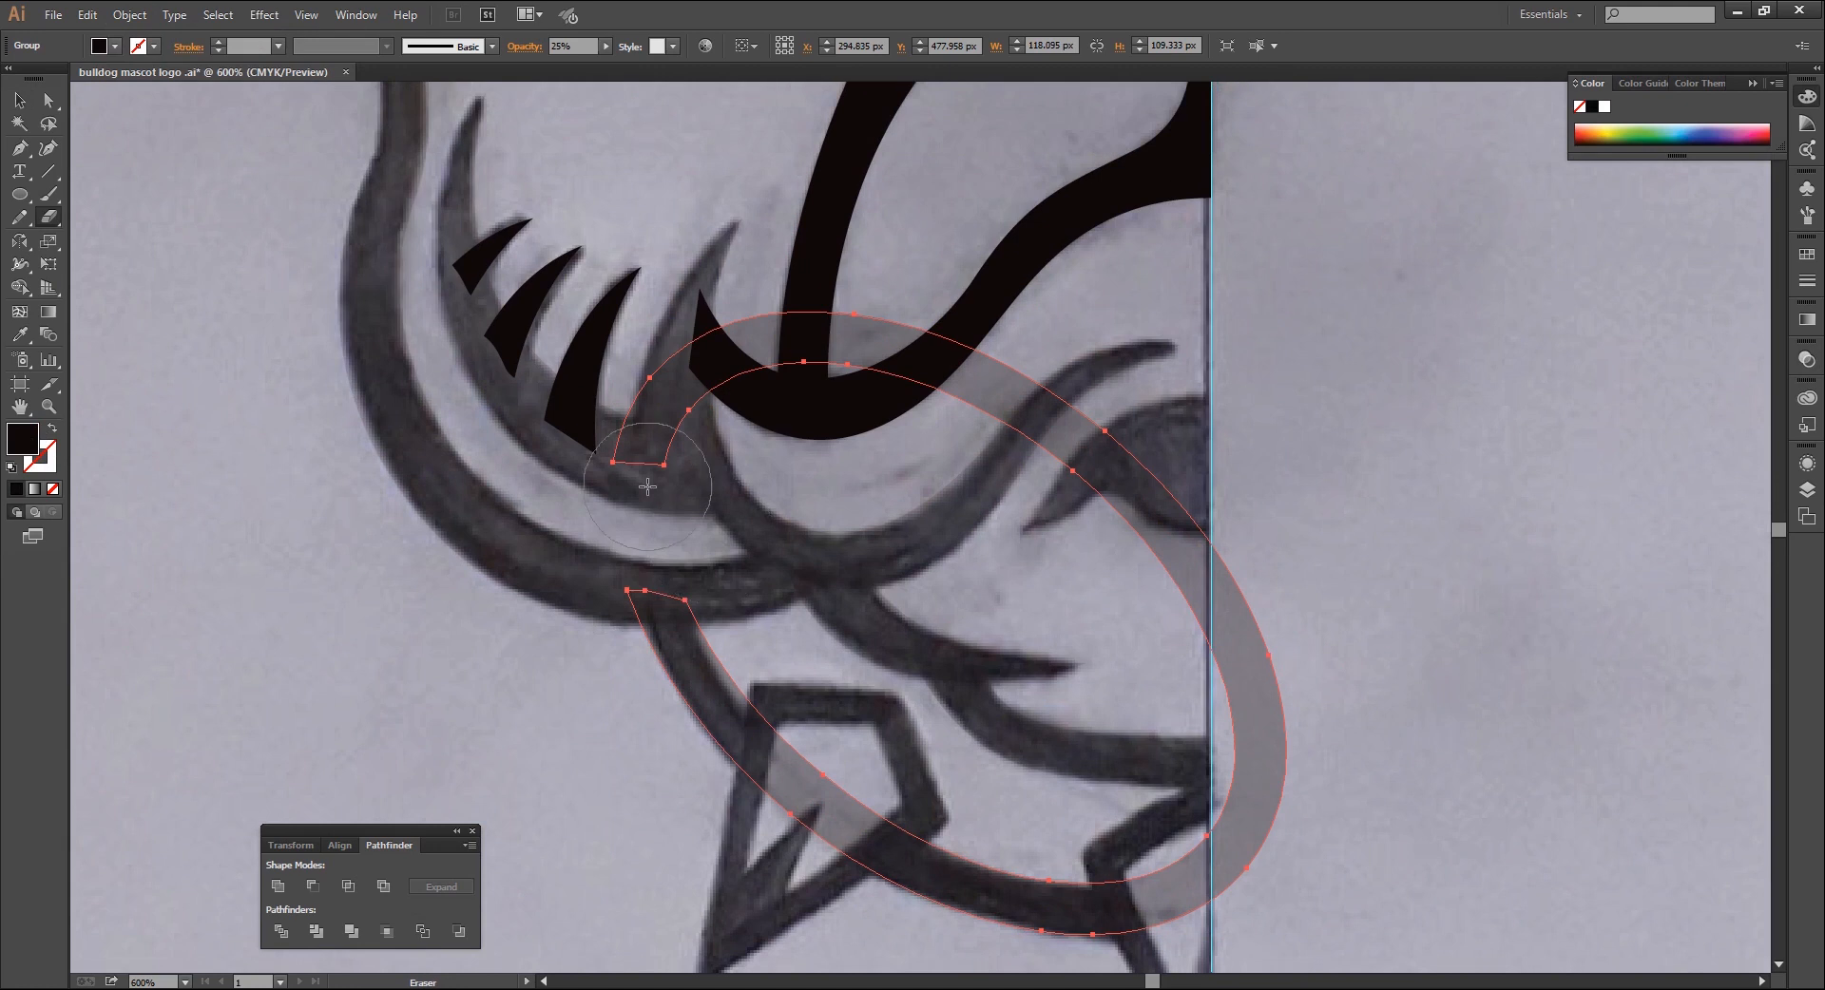
pyautogui.moveTo(656, 447)
pyautogui.mouseDown()
pyautogui.moveTo(670, 410)
pyautogui.moveTo(827, 314)
pyautogui.moveTo(1008, 376)
pyautogui.moveTo(1164, 525)
pyautogui.mouseUp()
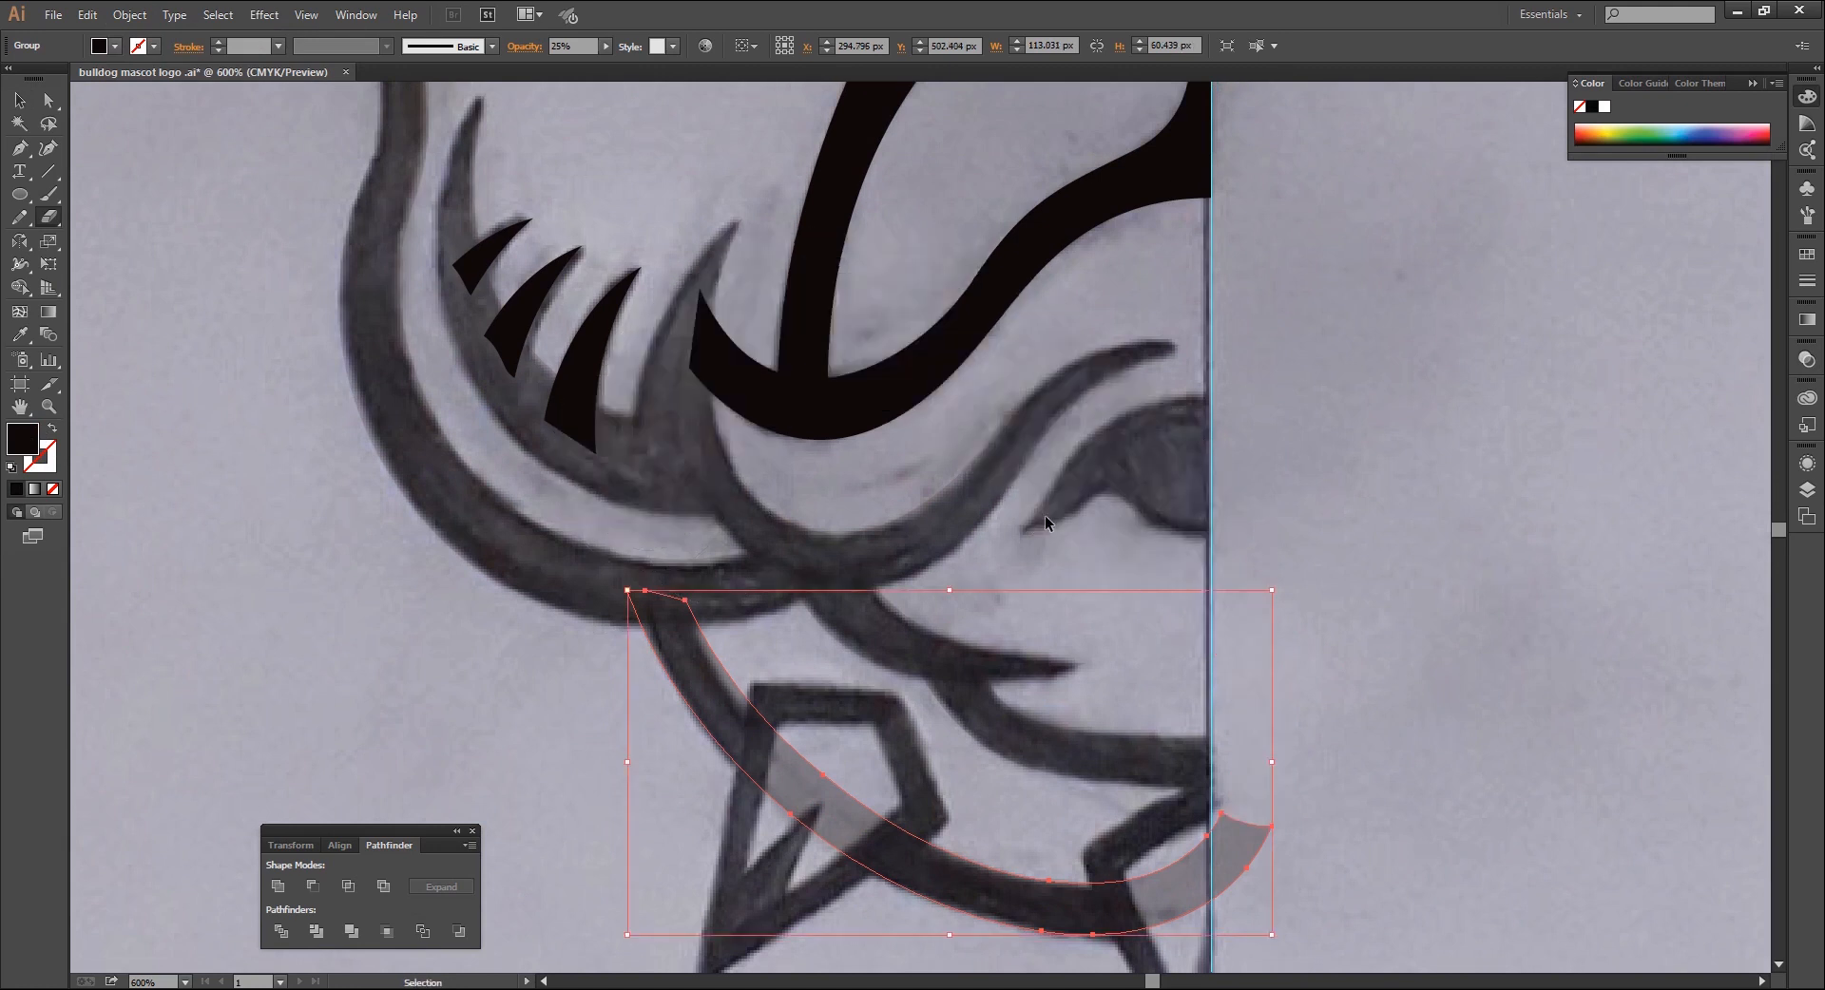
# Erase the collar band's end beyond the central spike and the section that crosses the side spike
pyautogui.hotkey('ctrl', '-')
pyautogui.moveTo(1034, 658); pyautogui.dragTo(1055, 724)
pyautogui.hotkey('ctrl', '+')
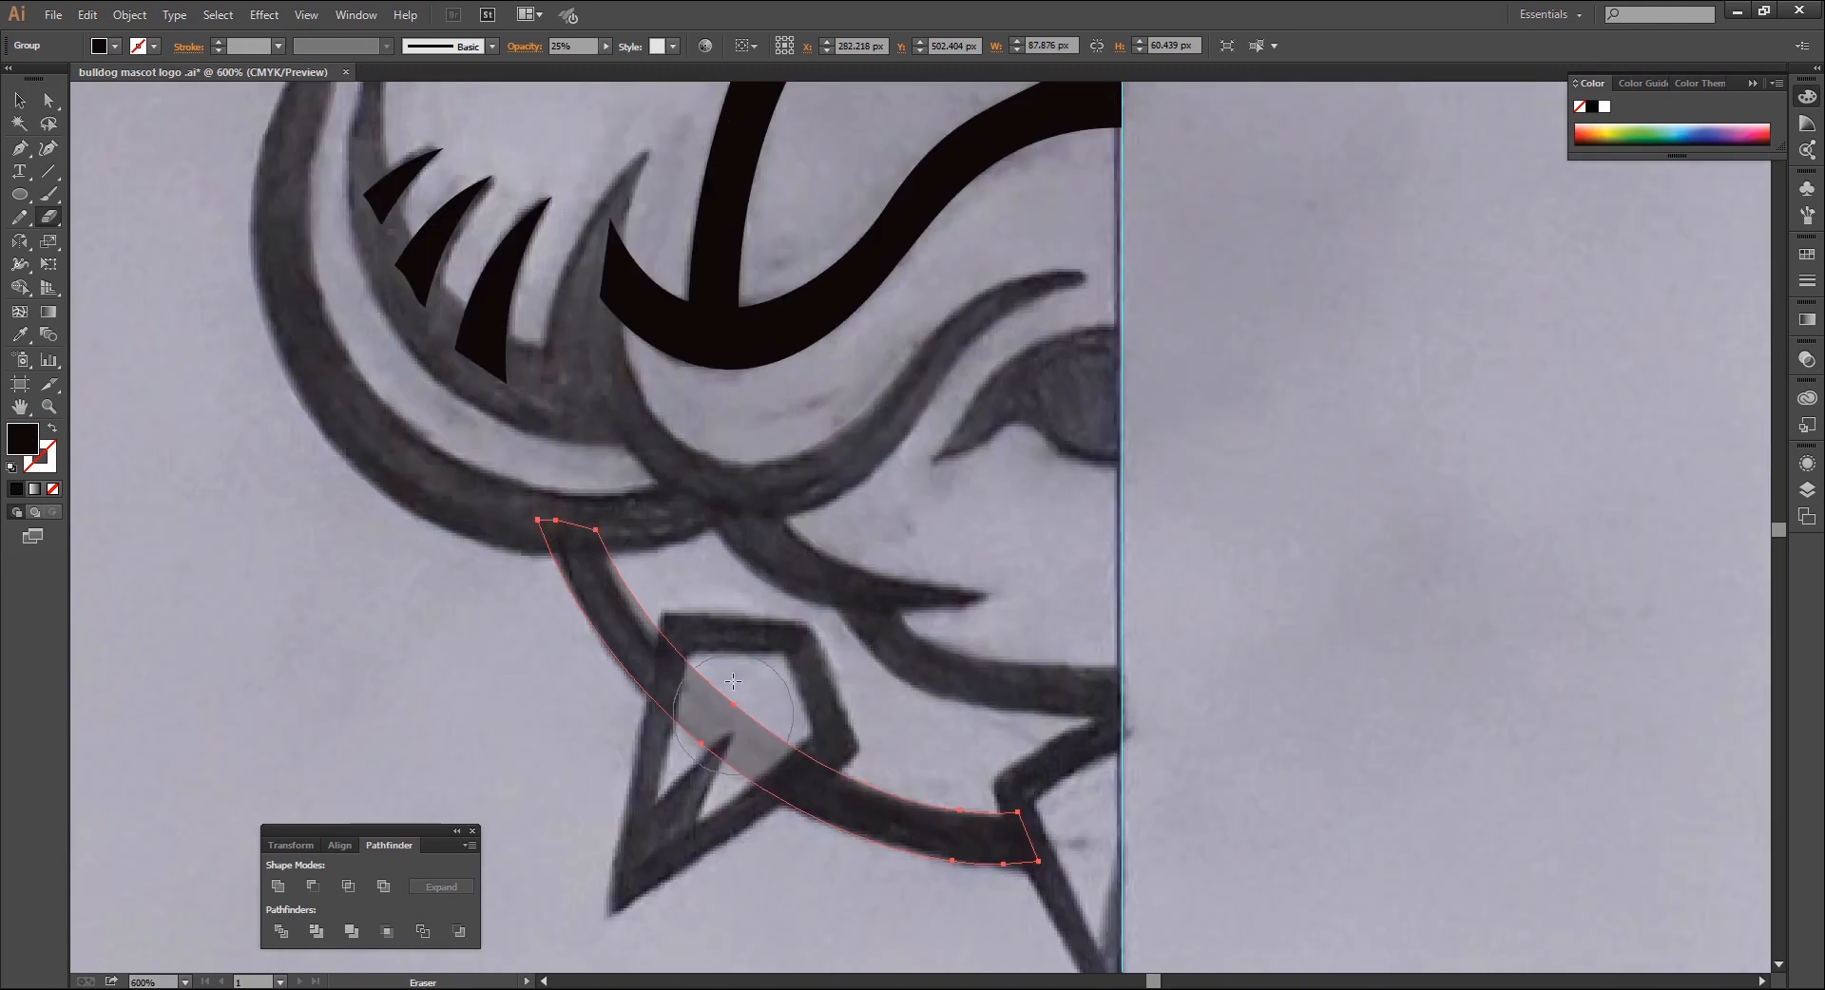
pyautogui.moveTo(731, 680)
pyautogui.mouseDown()
pyautogui.moveTo(723, 751)
pyautogui.moveTo(746, 732)
pyautogui.moveTo(725, 717)
pyautogui.mouseUp()
pyautogui.moveTo(725, 717); pyautogui.dragTo(725, 717)
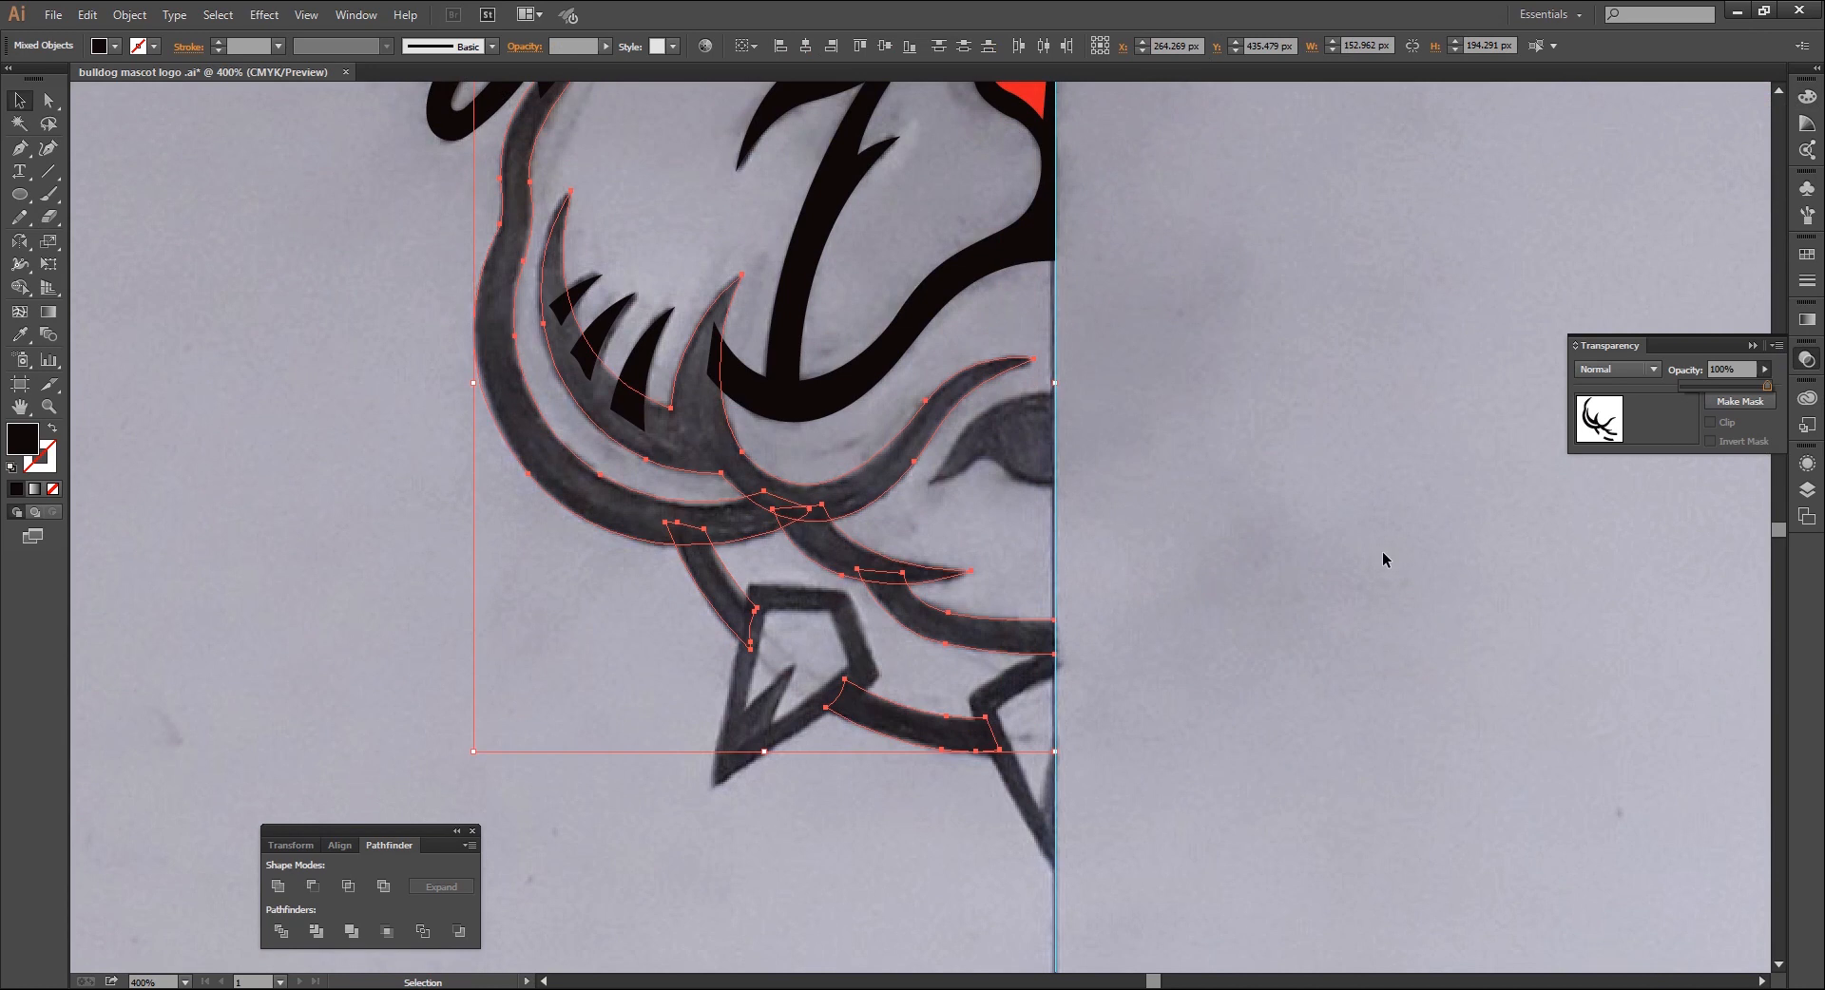
# Set the jowl, chin and collar shapes to 100% opacity and turn the sketch layer's visibility back on
pyautogui.write('100')
pyautogui.press('Return')
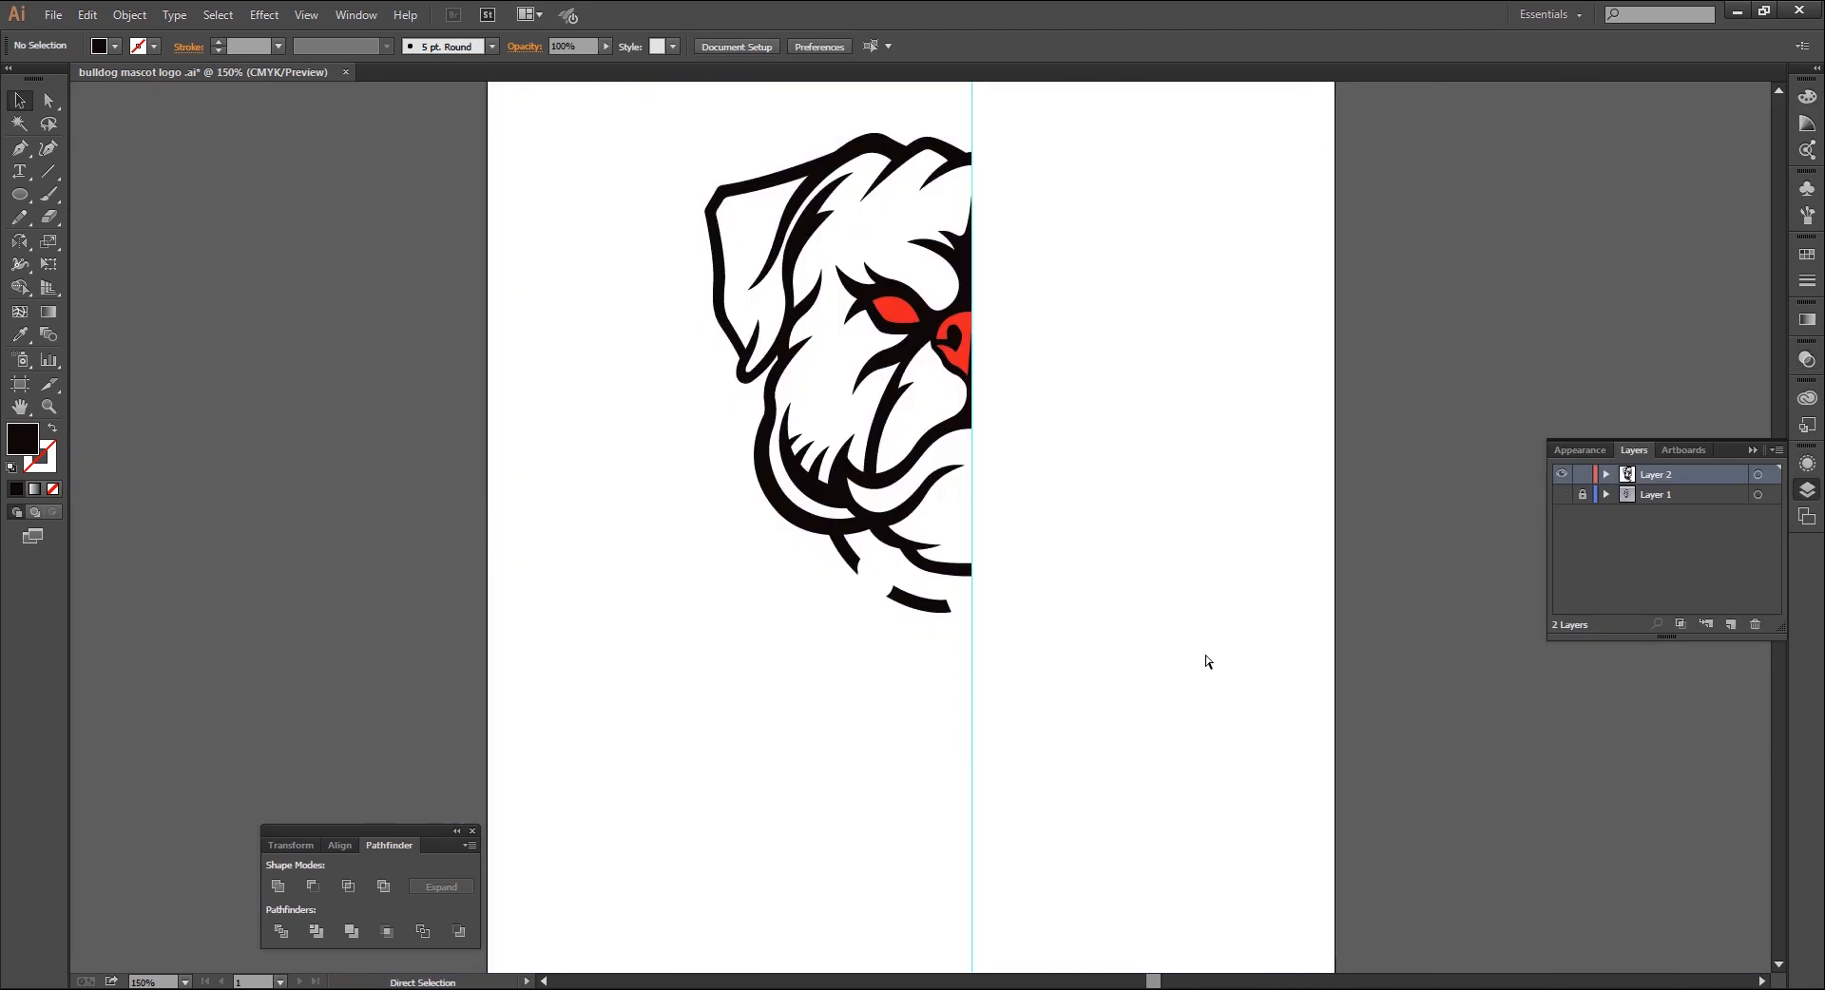
pyautogui.click(1559, 499)
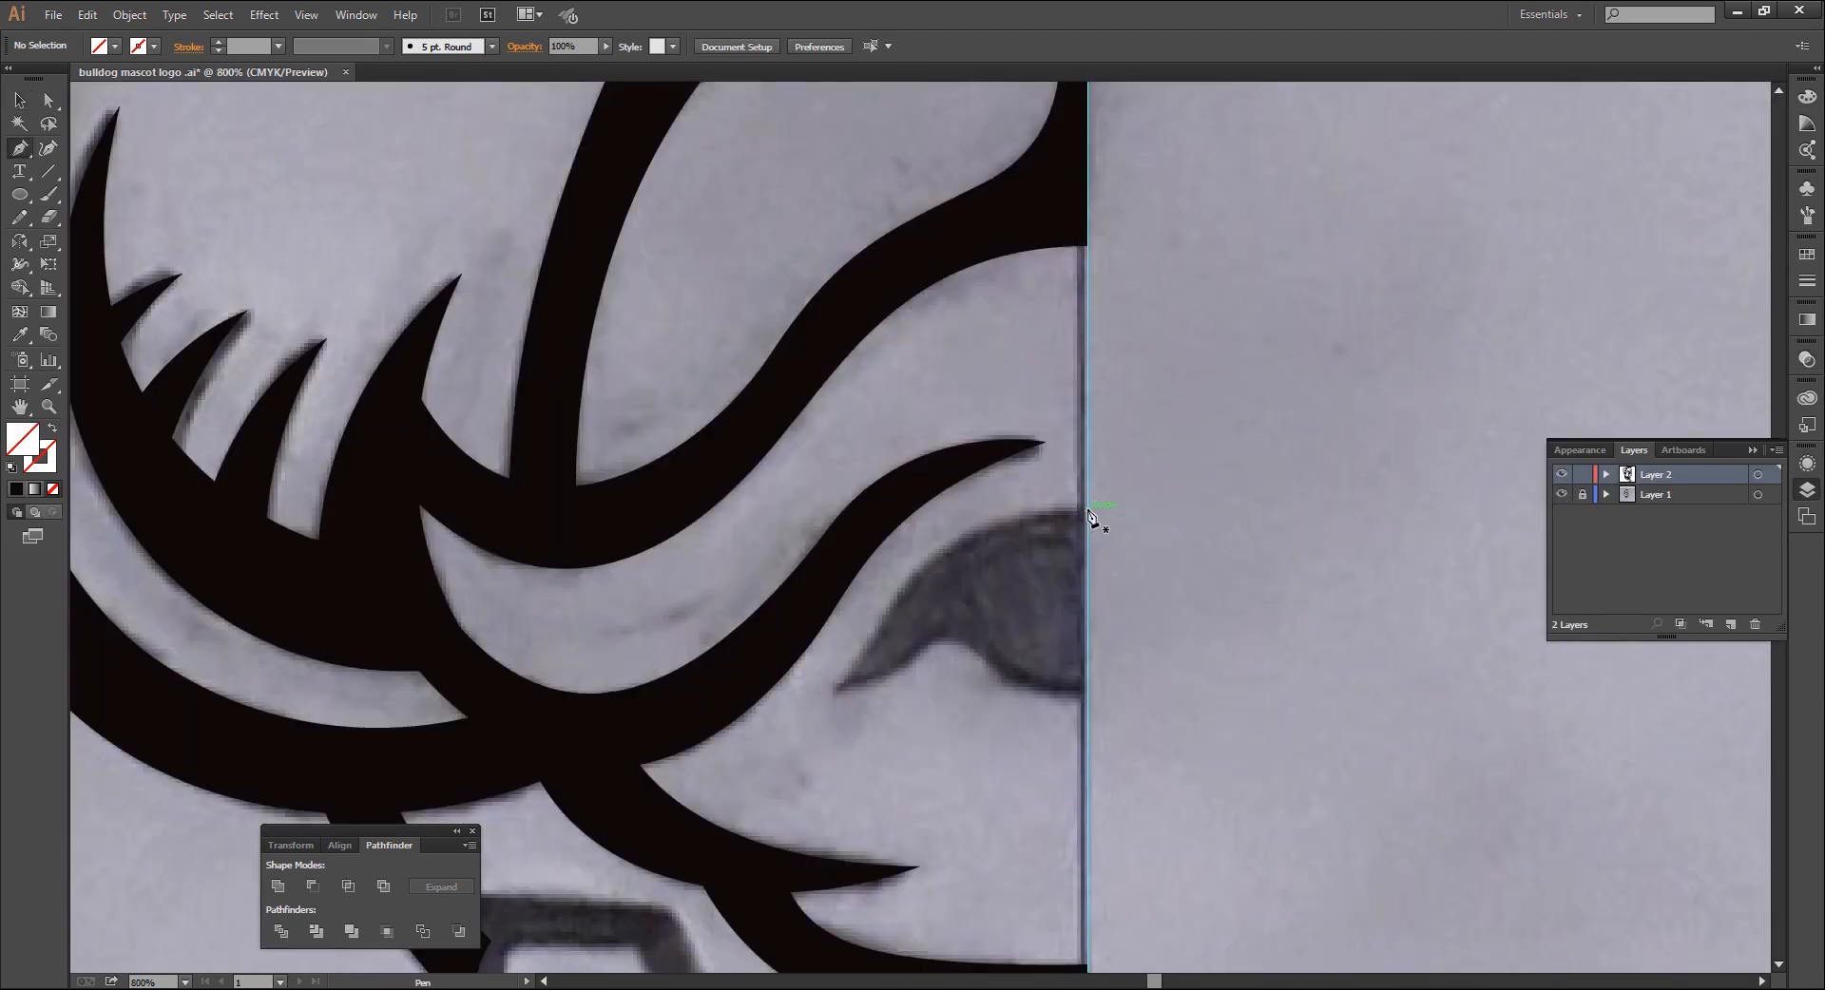
# Trace the dark patch under the mouth beside the centre guide with the Pen tool and fill it black
pyautogui.click(1087, 510)
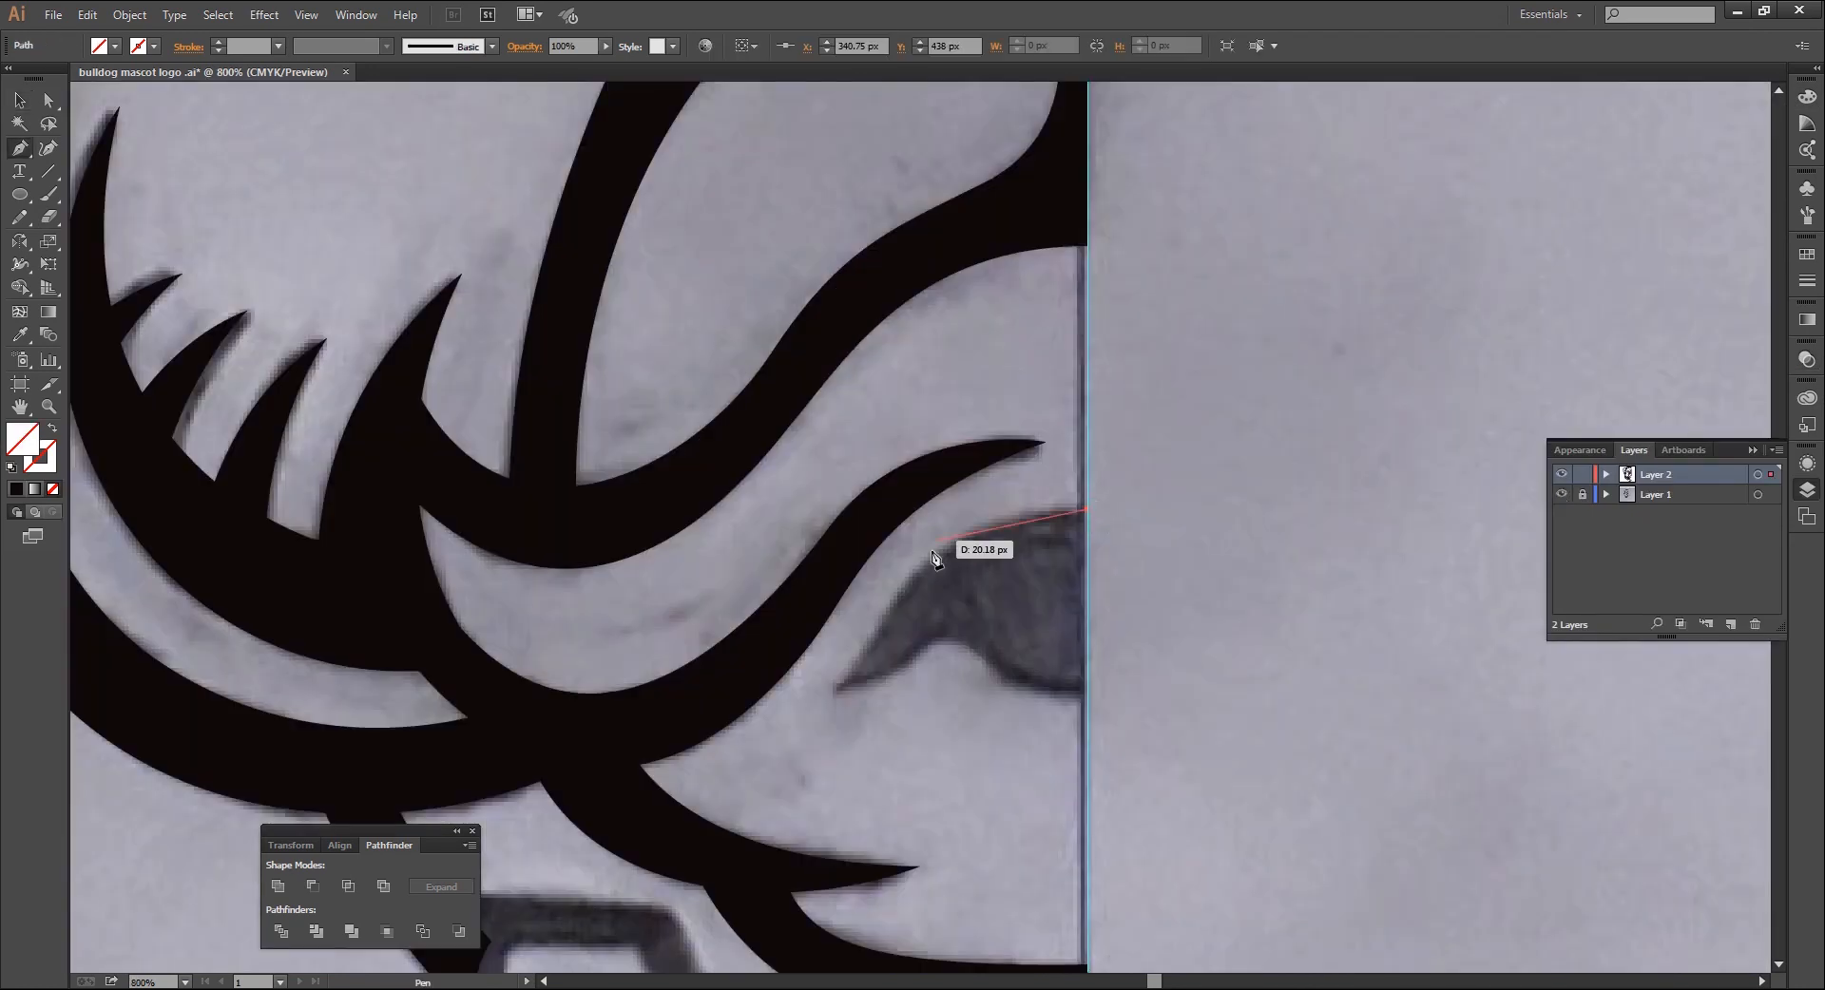
pyautogui.moveTo(909, 581); pyautogui.dragTo(793, 721)
pyautogui.click(832, 692)
pyautogui.moveTo(930, 640); pyautogui.dragTo(969, 603)
pyautogui.click(929, 640)
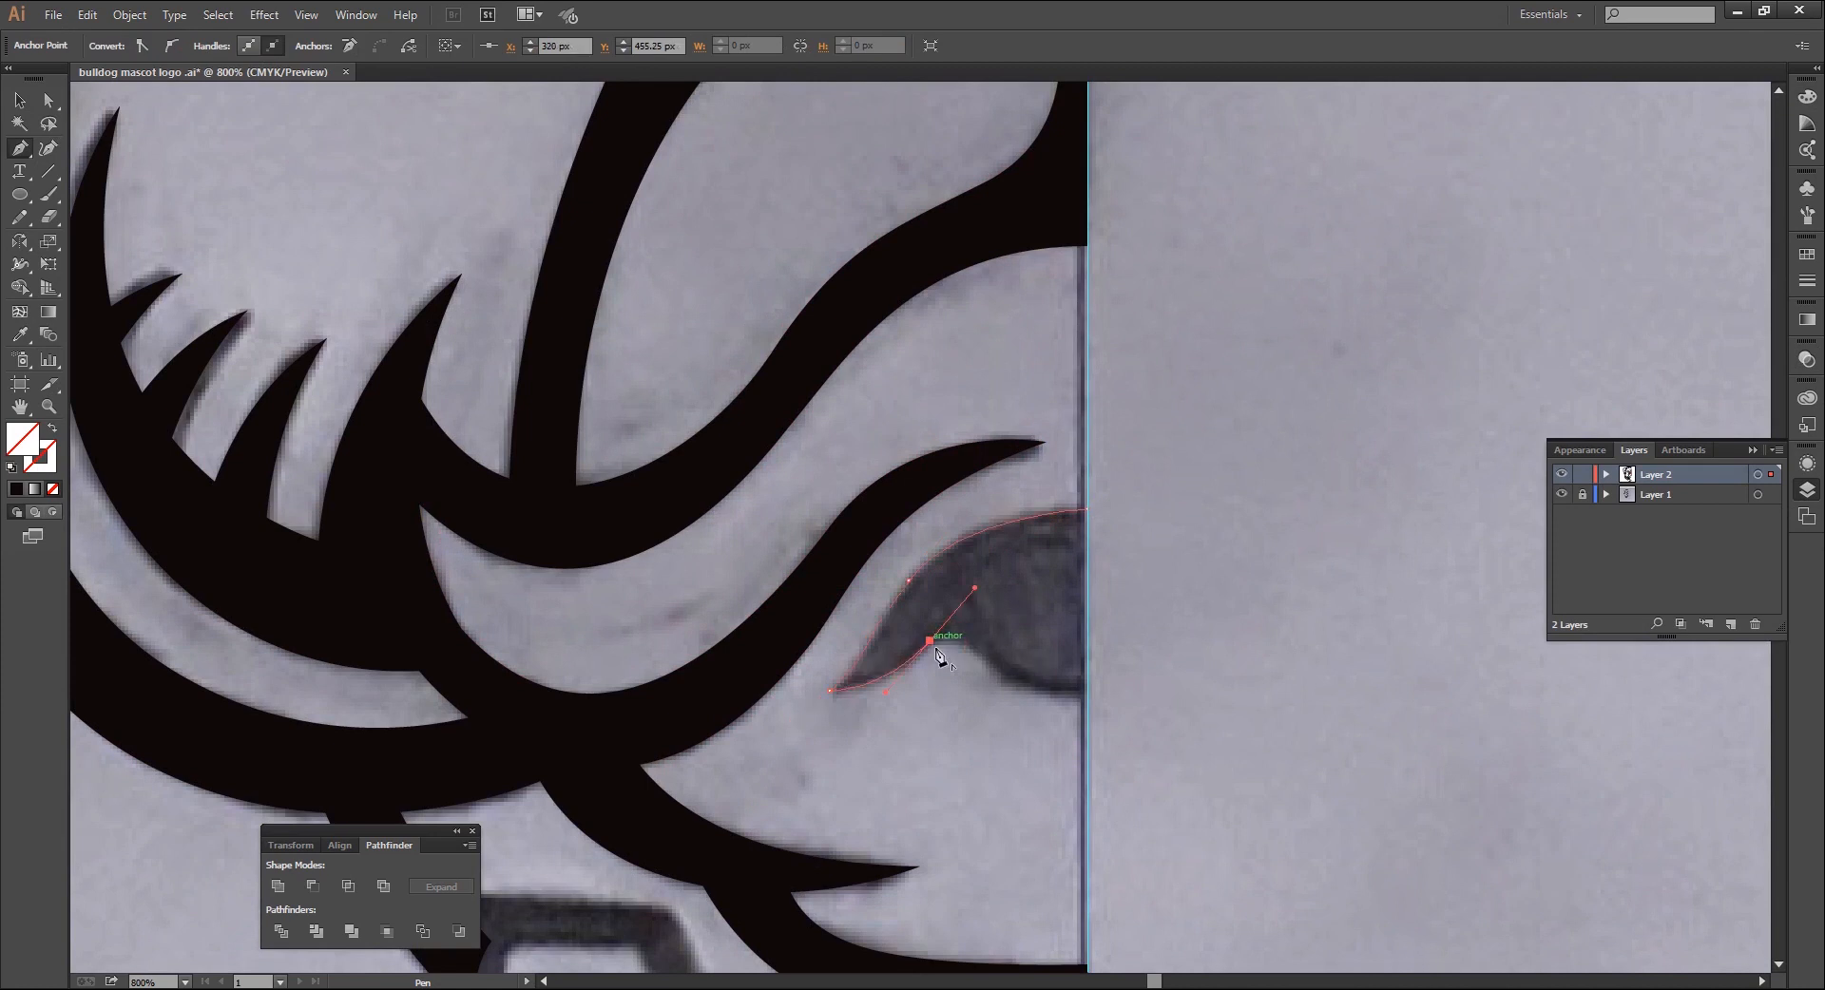
pyautogui.click(971, 649)
pyautogui.moveTo(1073, 696); pyautogui.dragTo(1147, 698)
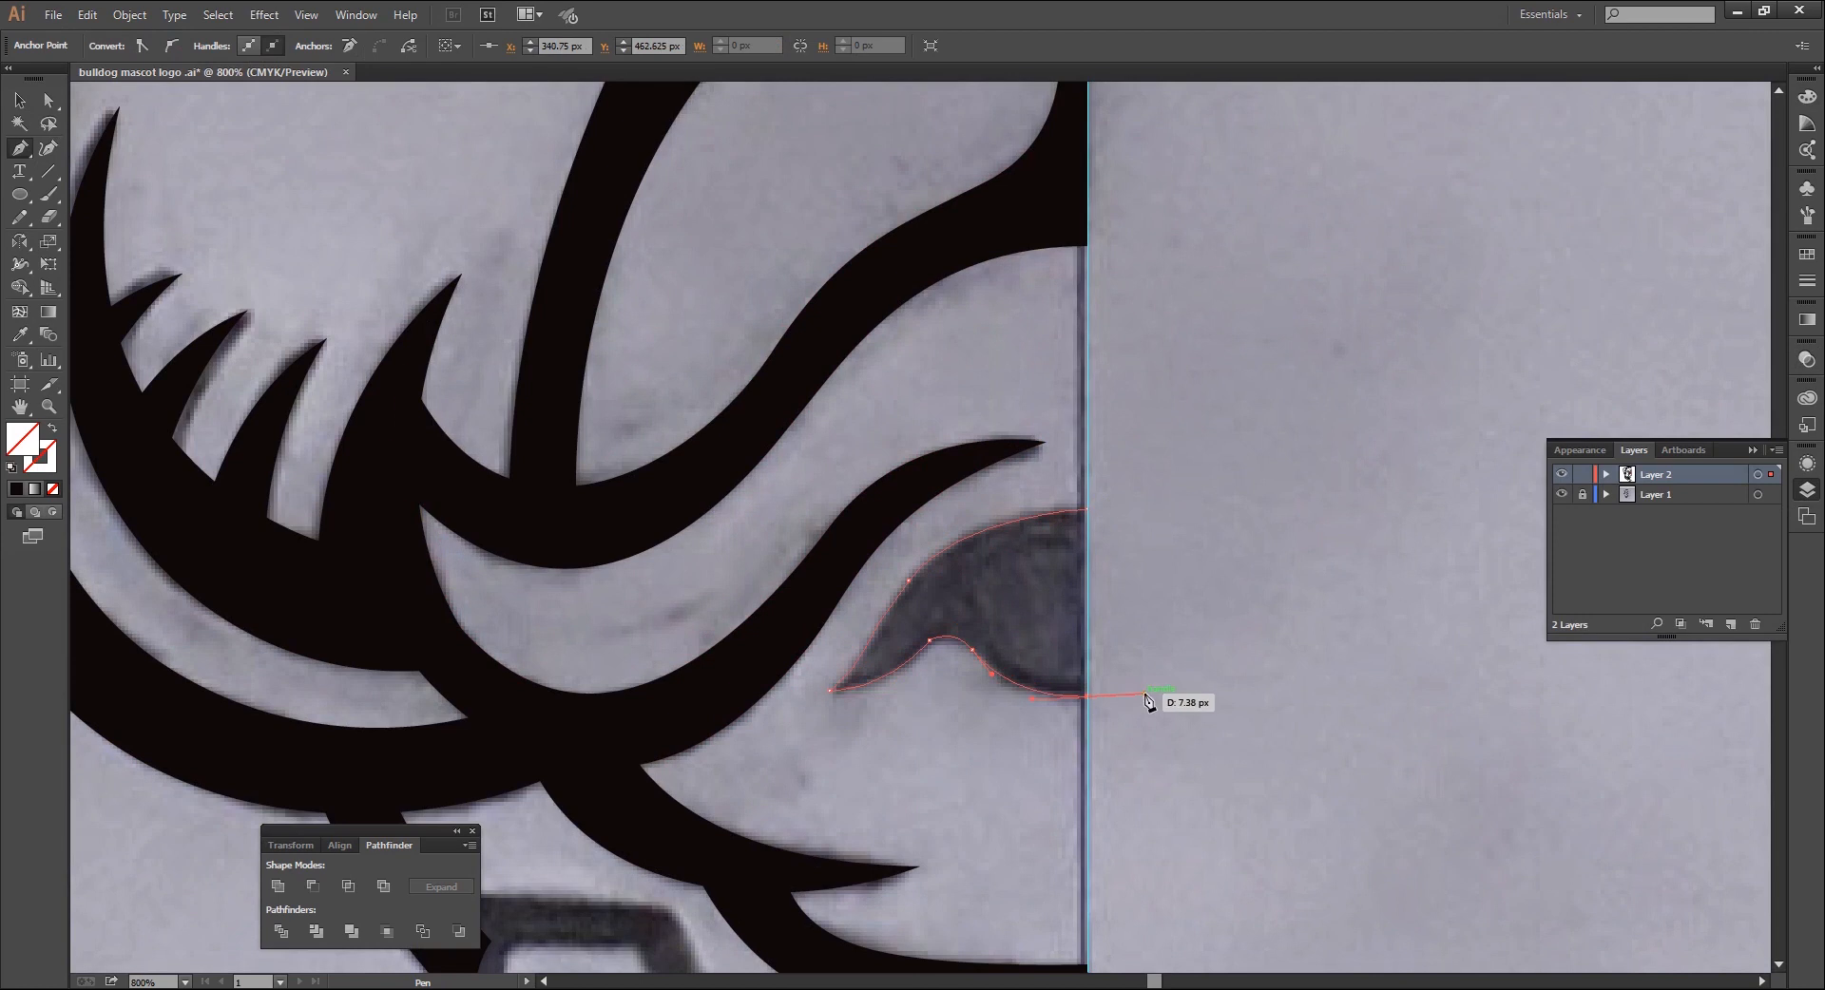
pyautogui.click(19, 100)
pyautogui.click(16, 489)
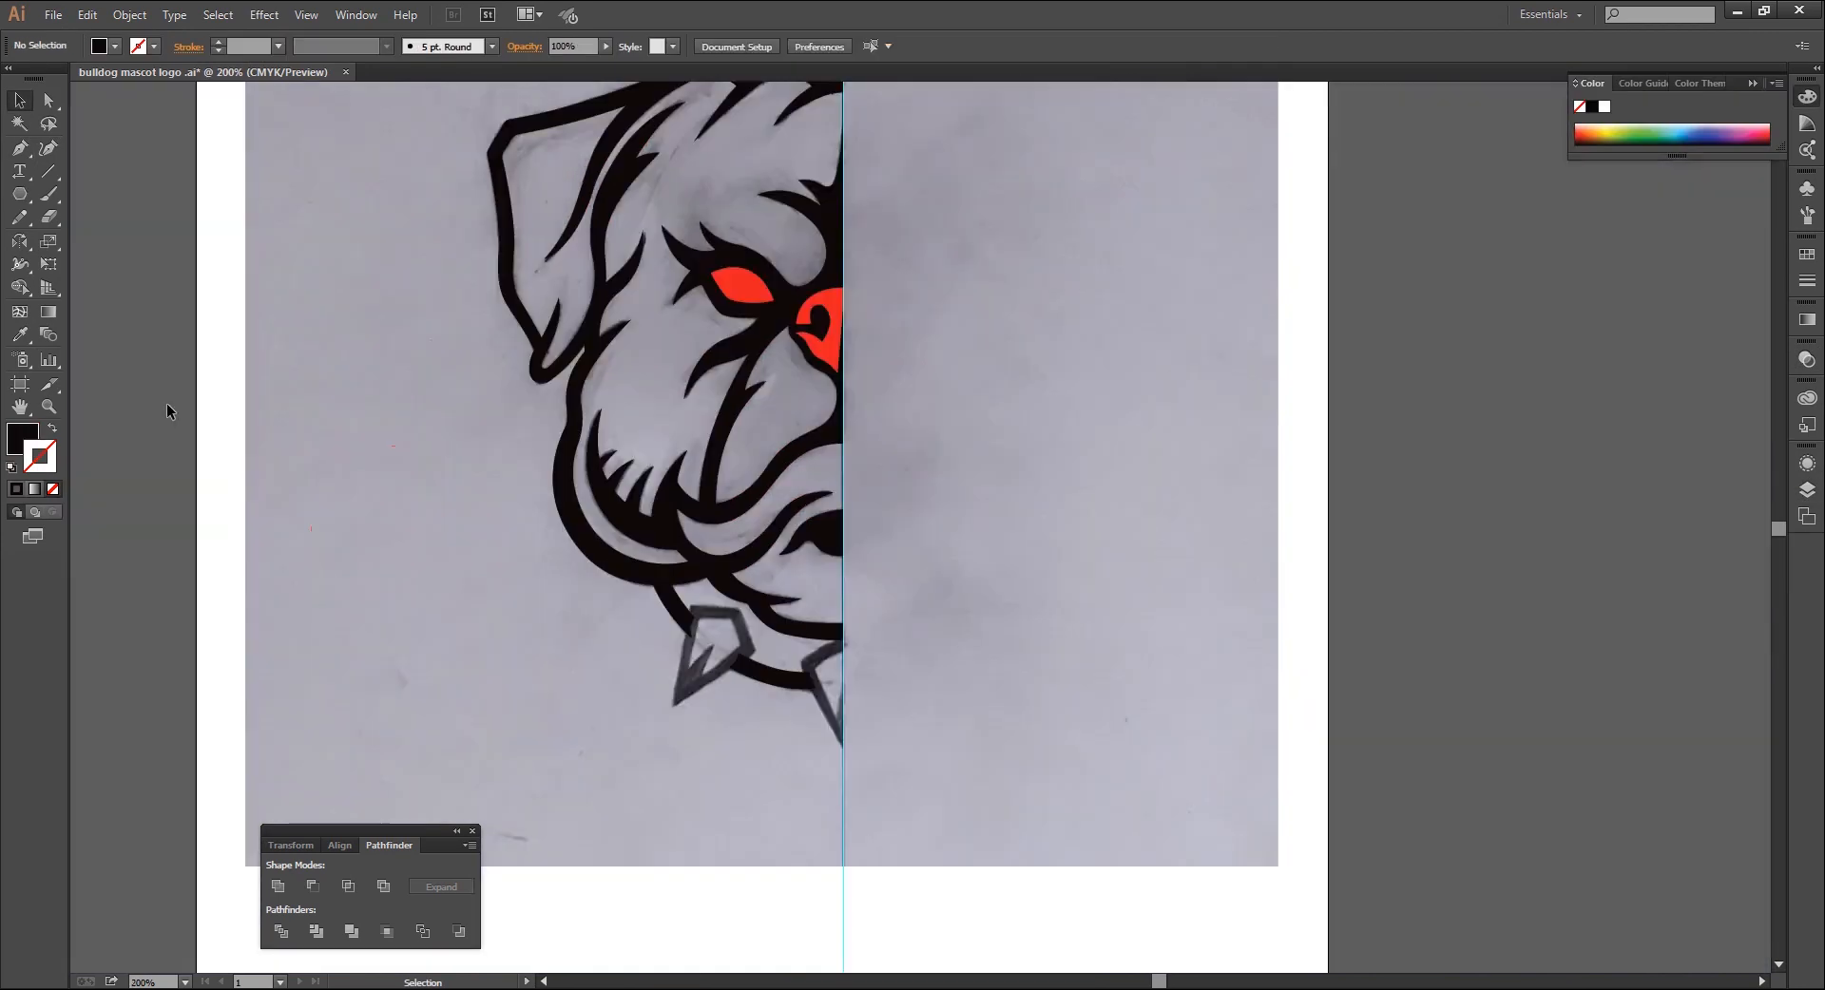
# Draw a black downward-pointing triangle about 92 px wide and 79.5 px high in the empty area beside the collar
pyautogui.click(20, 194)
pyautogui.moveTo(436, 569); pyautogui.dragTo(438, 465)
pyautogui.press('Down')
pyautogui.press('Down')
pyautogui.press('v')
pyautogui.moveTo(529, 626); pyautogui.dragTo(461, 369)
pyautogui.moveTo(431, 486); pyautogui.dragTo(430, 595)
pyautogui.click(429, 595)
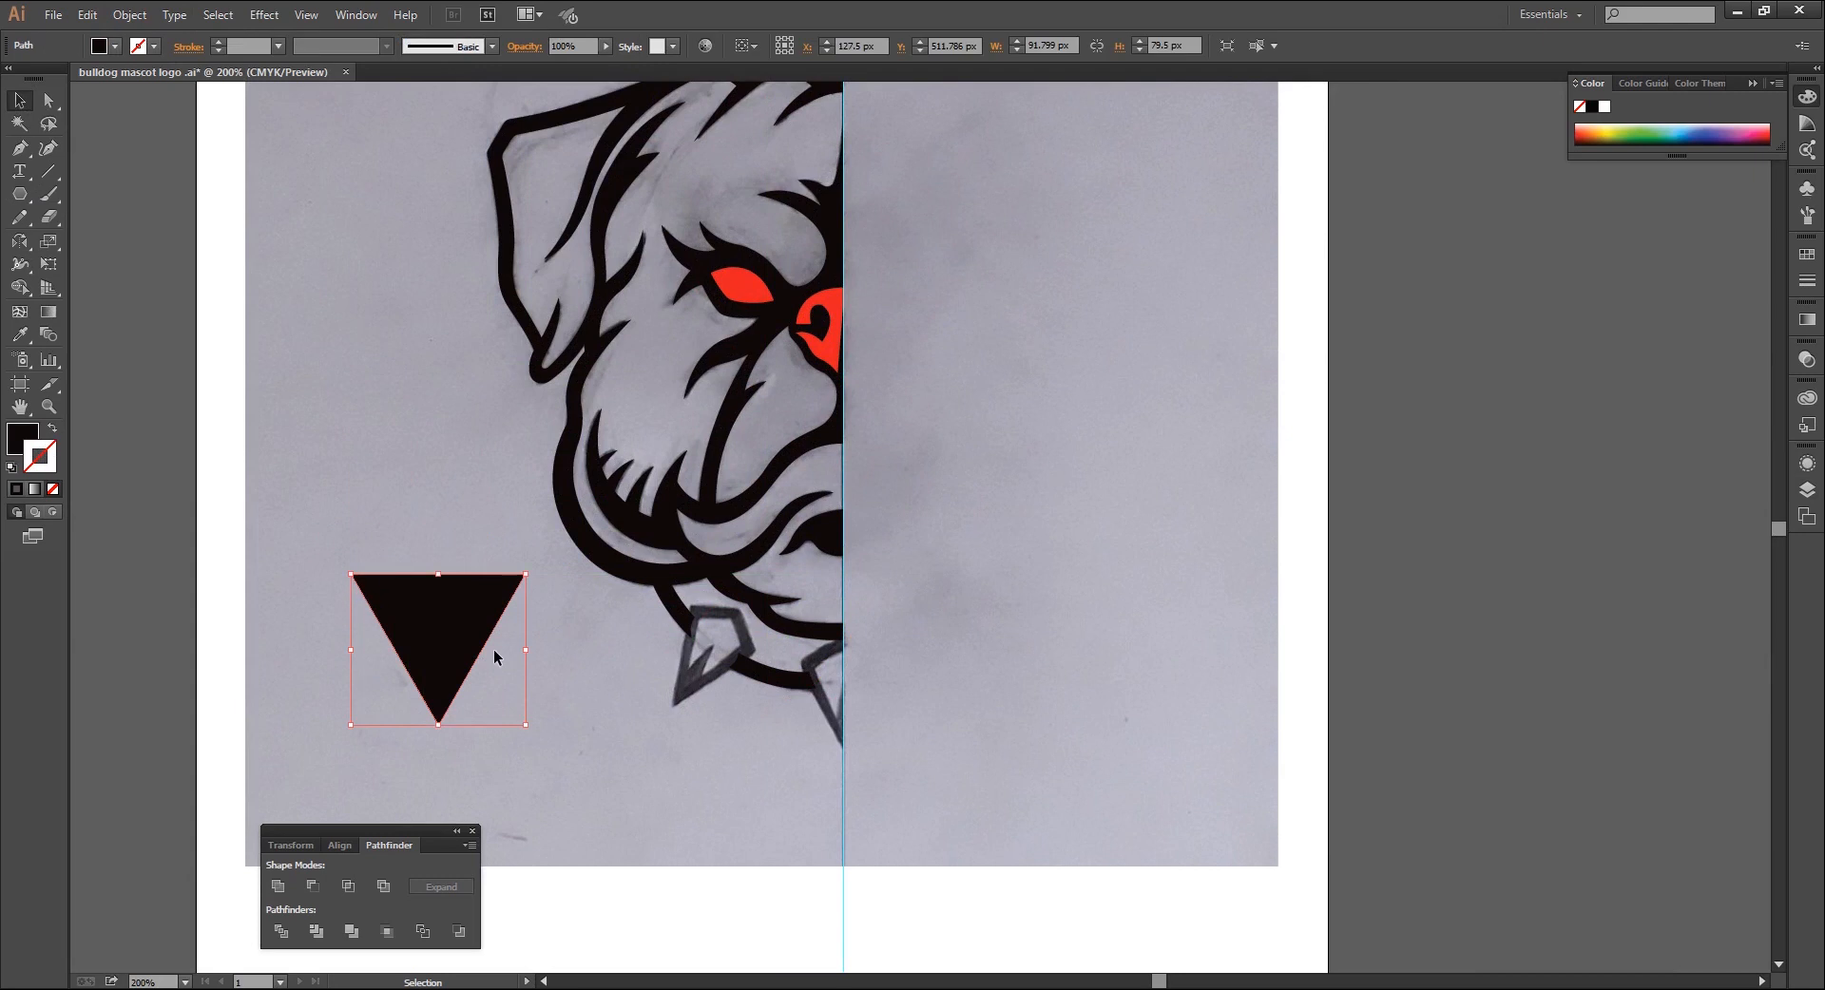
# Add a raised anchor point midway along the triangle's upper edge and scale the kite to about 51 × 57 px
pyautogui.moveTo(19, 147); pyautogui.dragTo(86, 171)
pyautogui.click(438, 574)
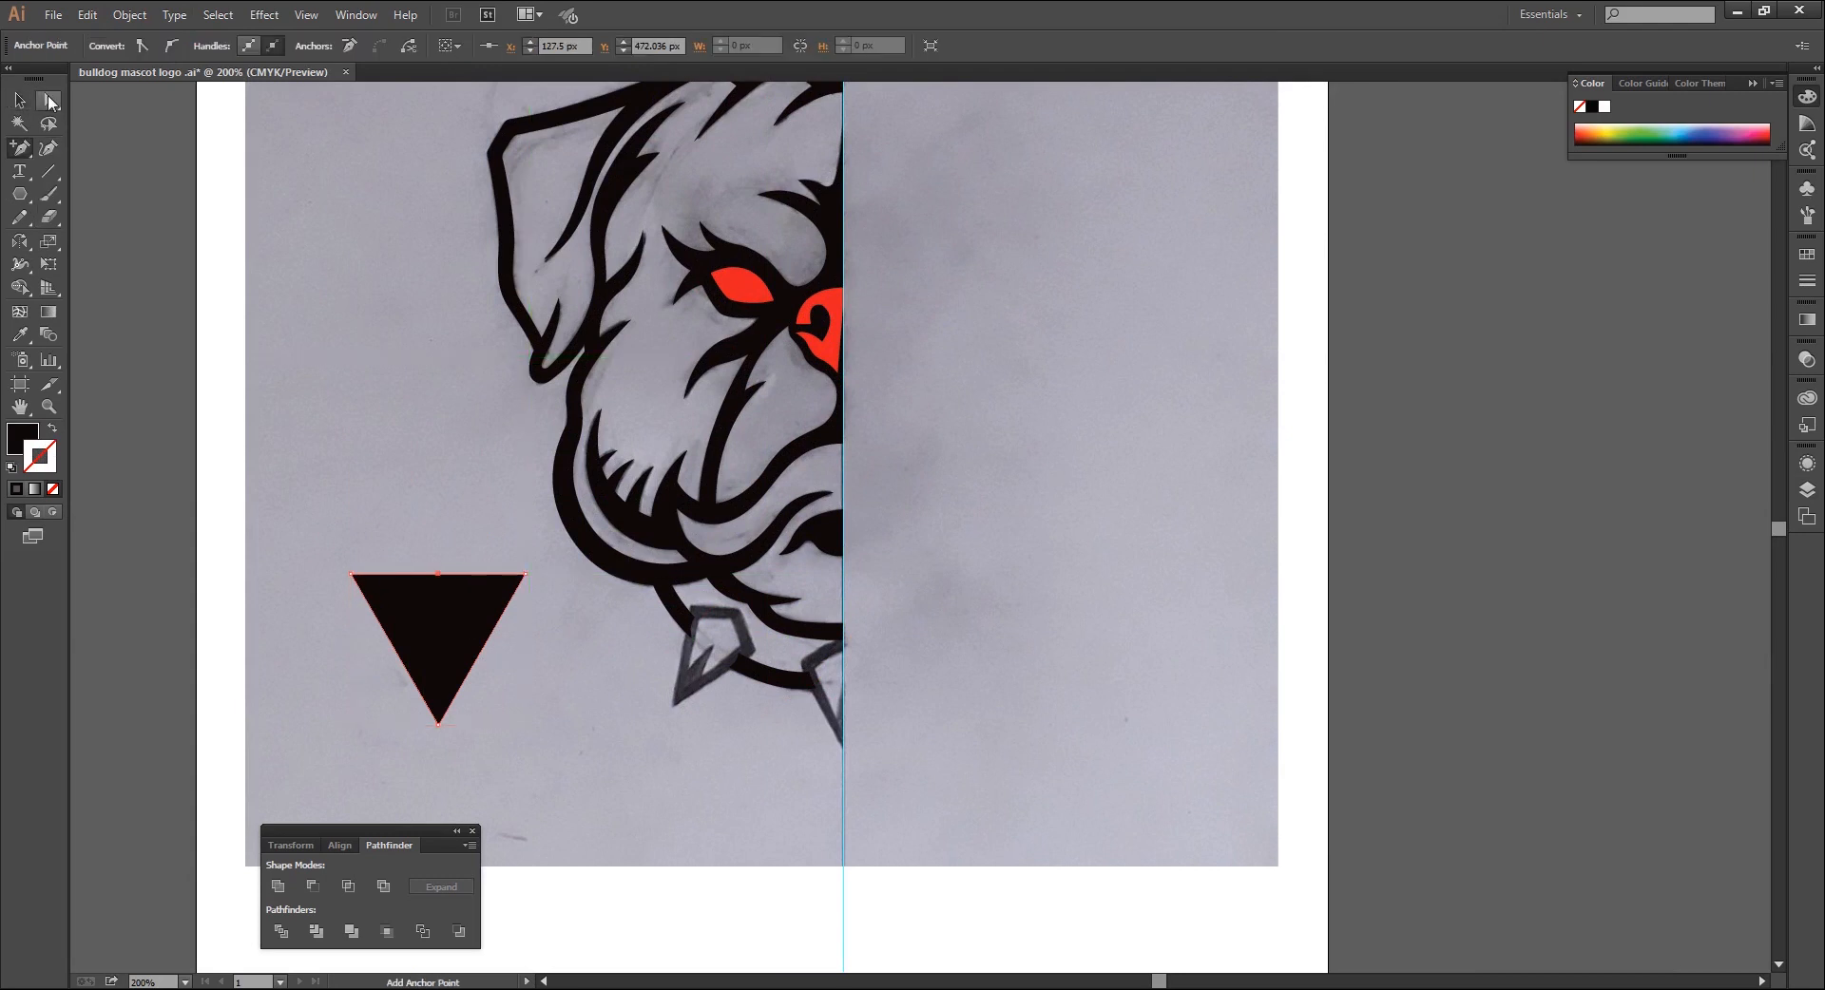
pyautogui.click(50, 101)
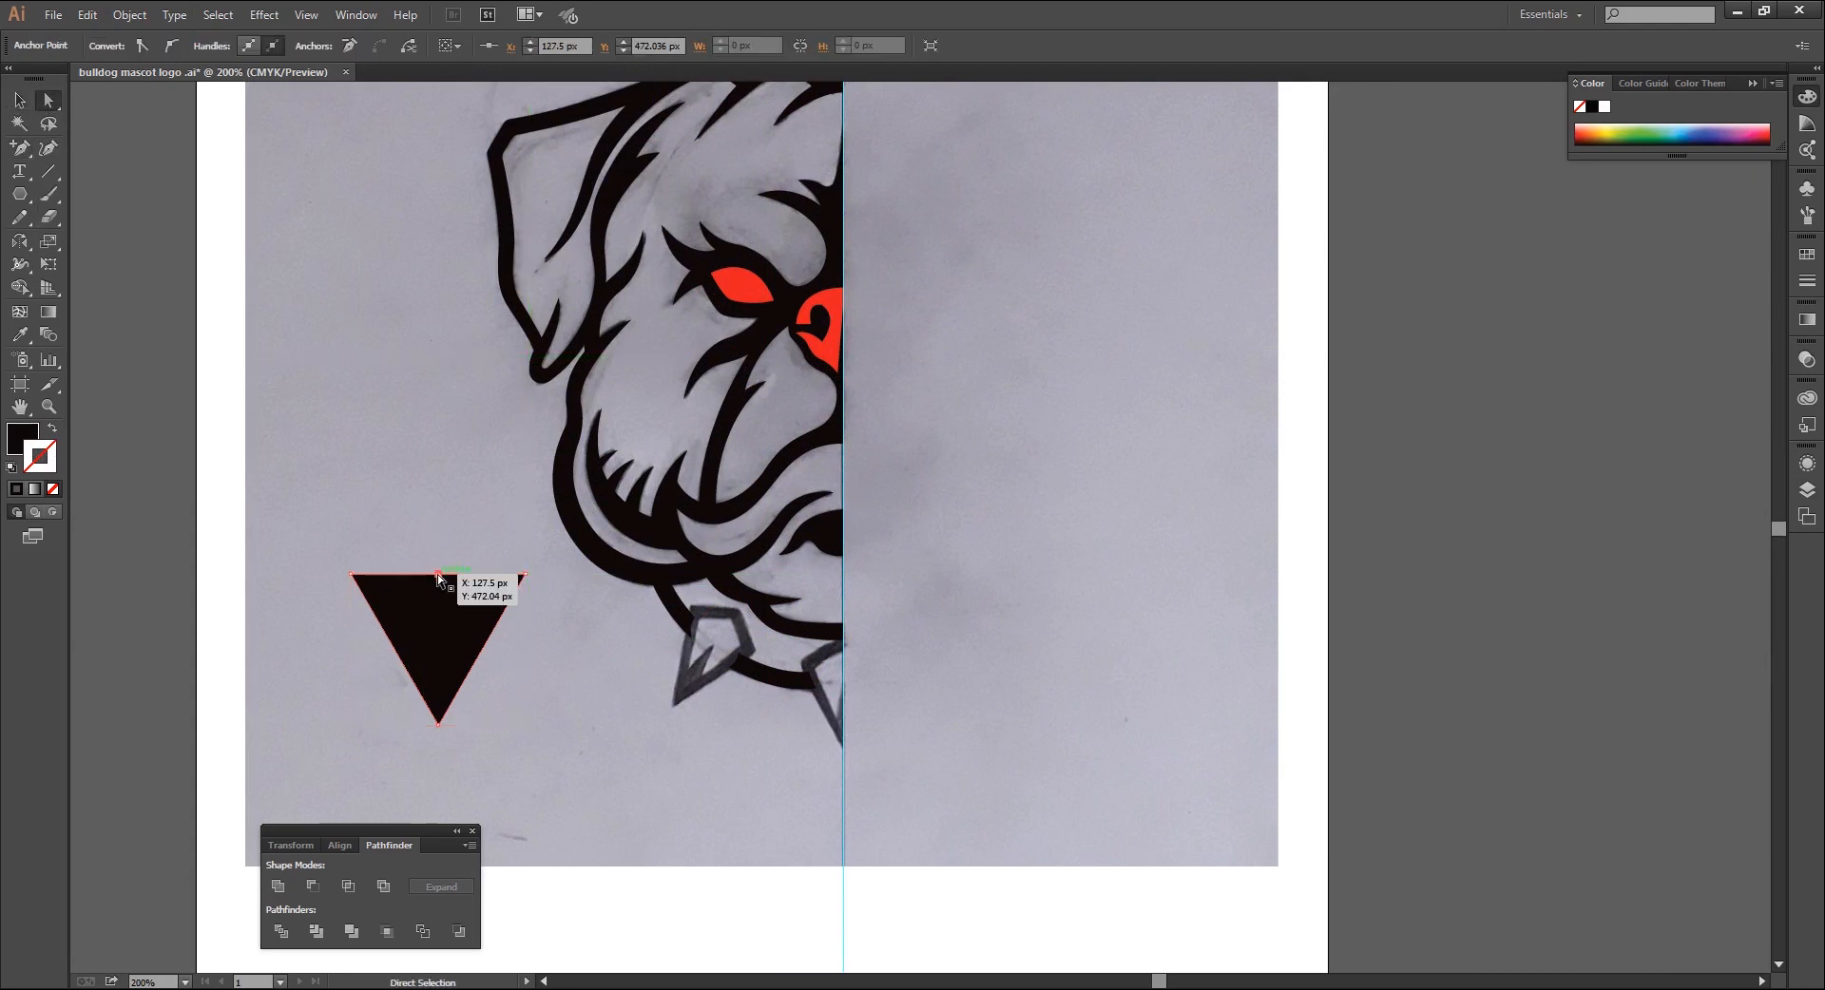
pyautogui.moveTo(437, 574); pyautogui.dragTo(510, 639)
pyautogui.press('v')
pyautogui.moveTo(526, 725); pyautogui.dragTo(487, 682)
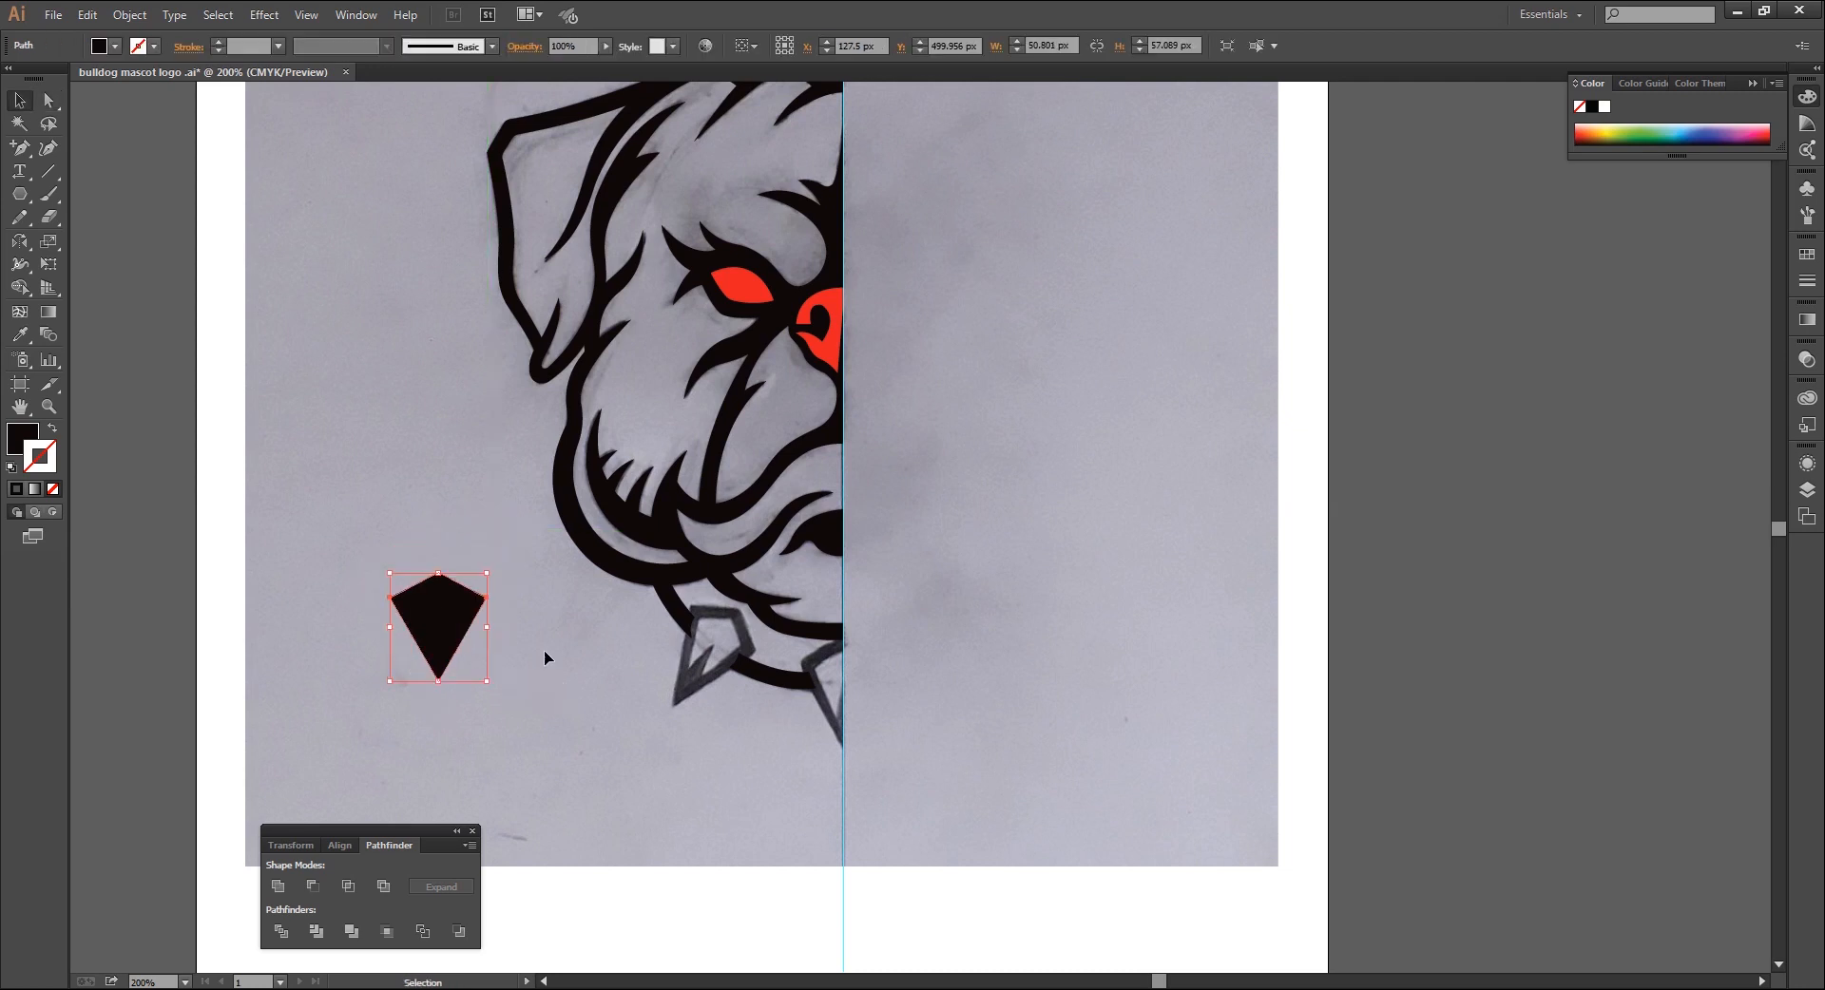
# Move the kite over the sketched central spike, swap its black fill to the stroke and thicken the stroke
pyautogui.moveTo(440, 615)
pyautogui.mouseDown()
pyautogui.moveTo(859, 703)
pyautogui.moveTo(846, 683)
pyautogui.mouseUp()
pyautogui.hotkey('shift', 'x')
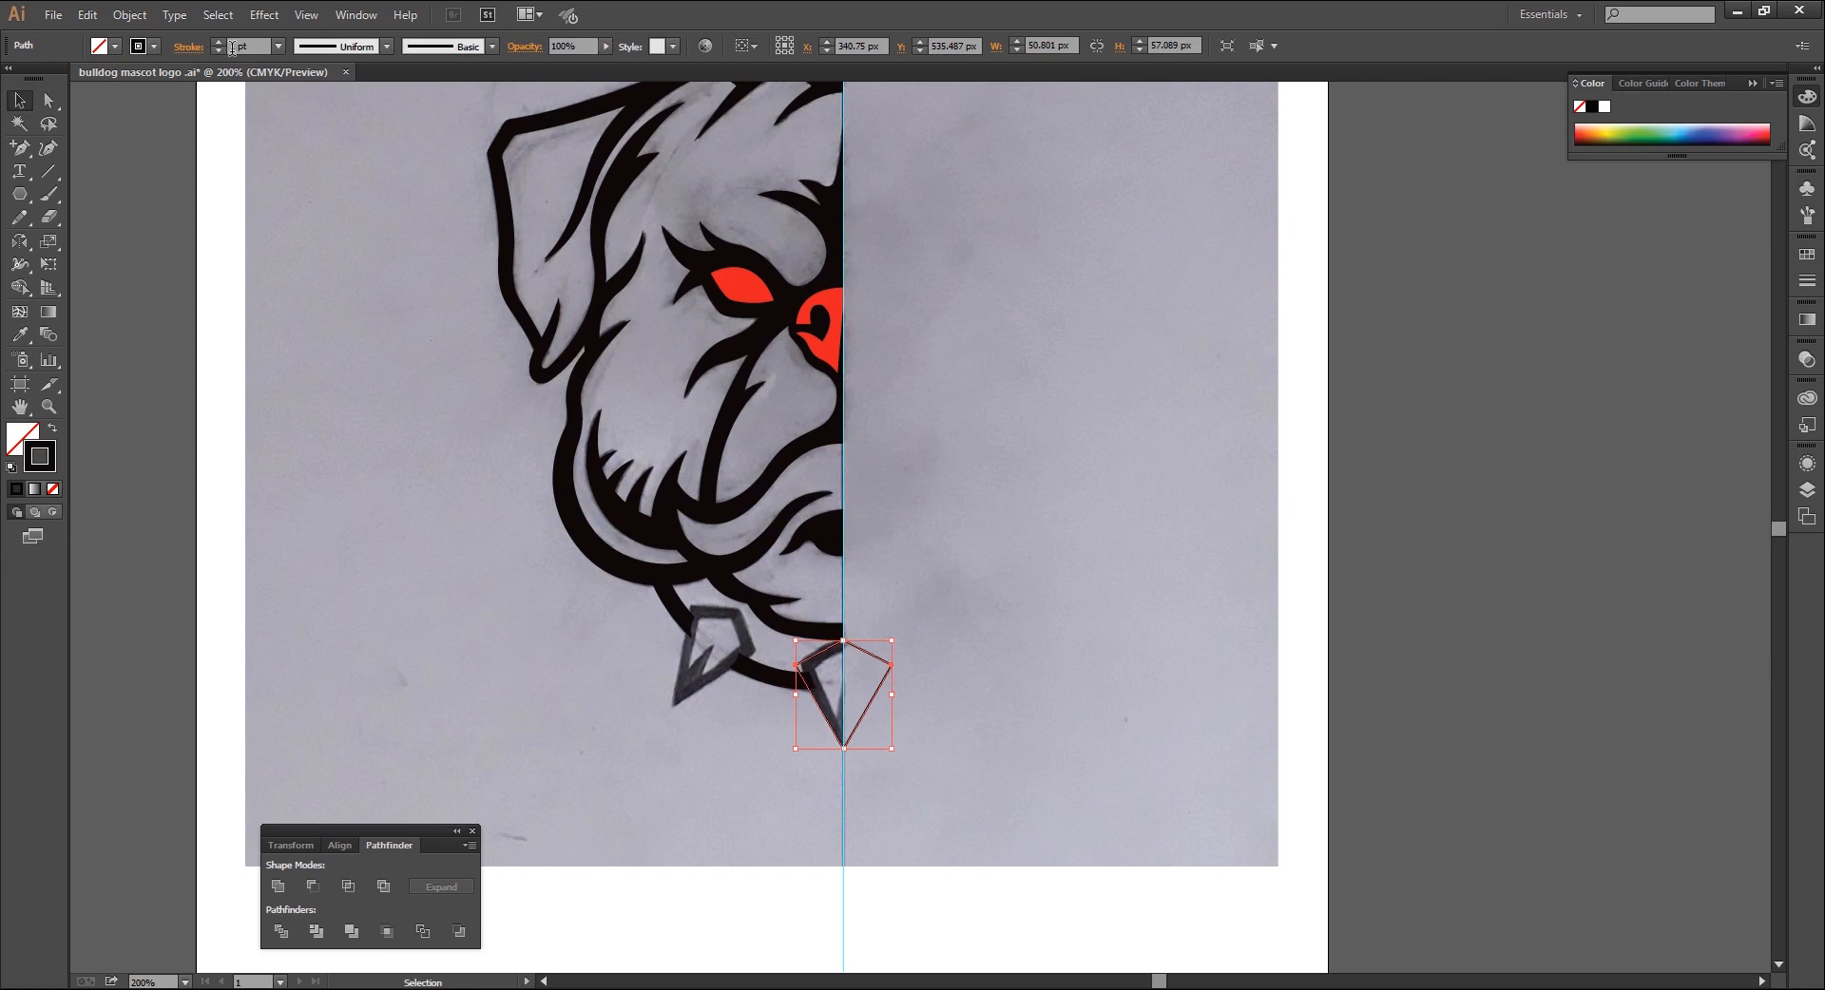
pyautogui.click(279, 45)
pyautogui.click(306, 297)
# Centre the spike outline horizontally on the centre guide, using the guide as the alignment reference
pyautogui.hotkey('ctrl', '=')
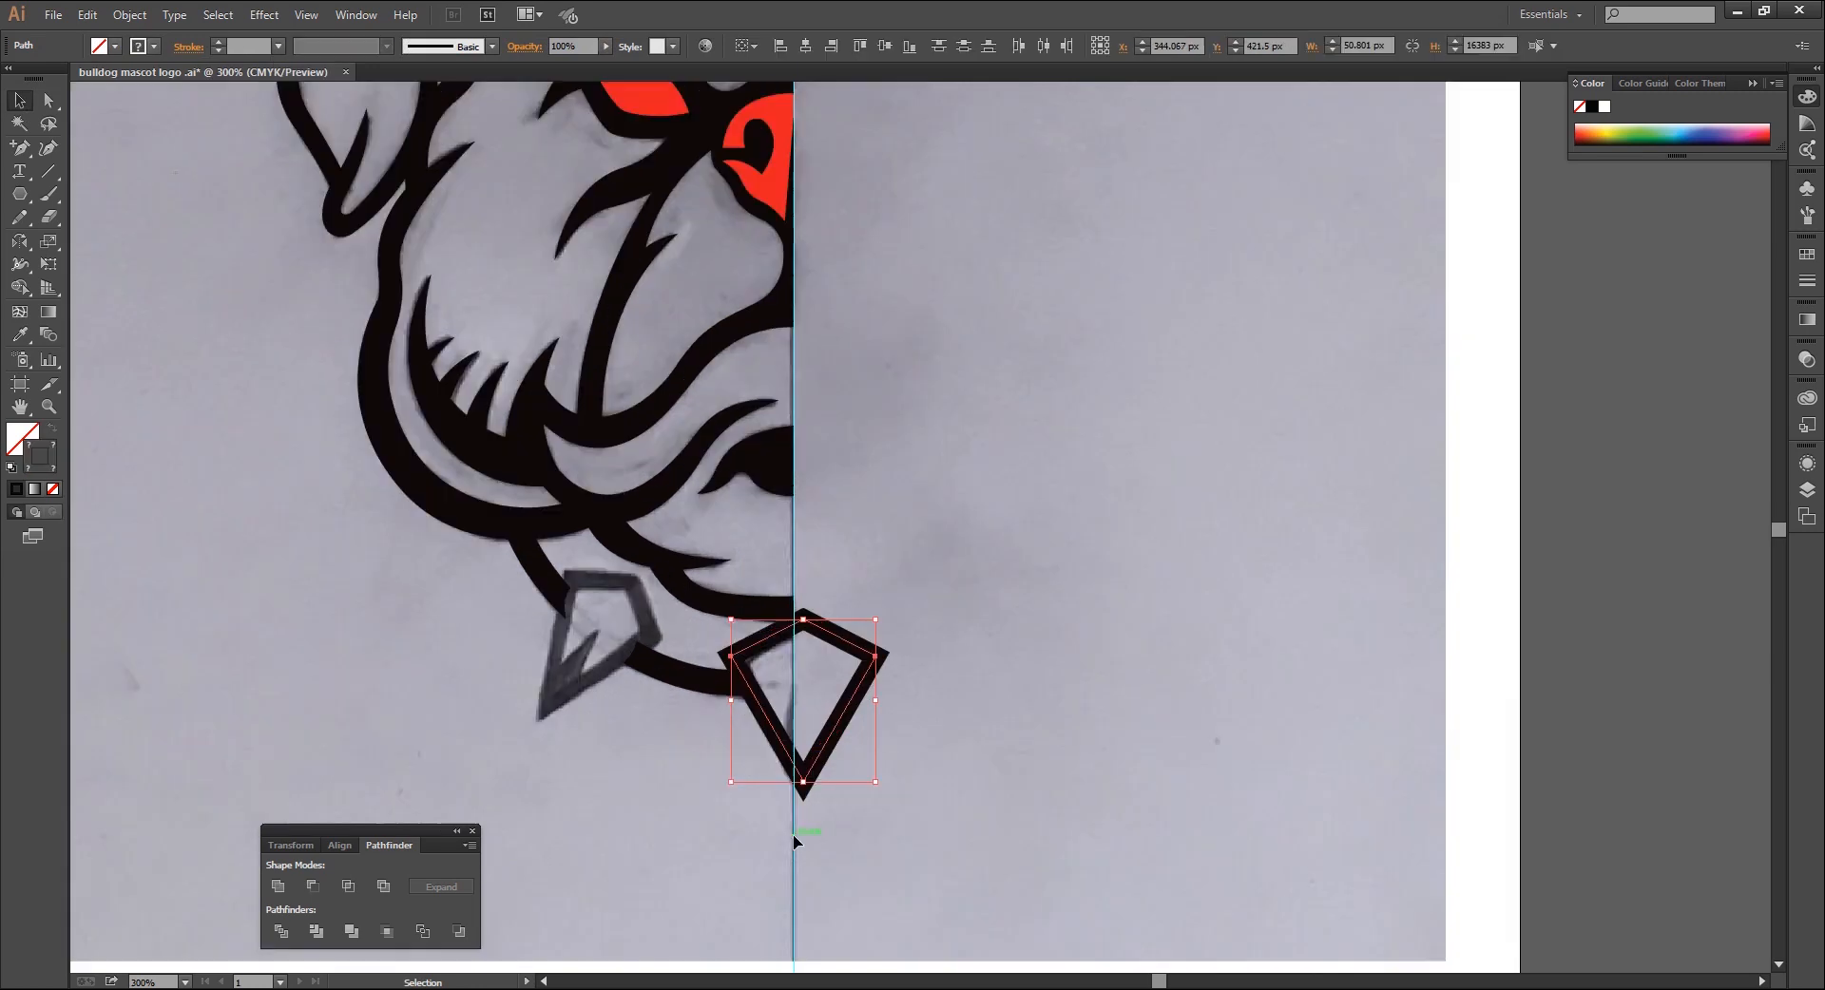
pyautogui.click(794, 838)
pyautogui.click(805, 47)
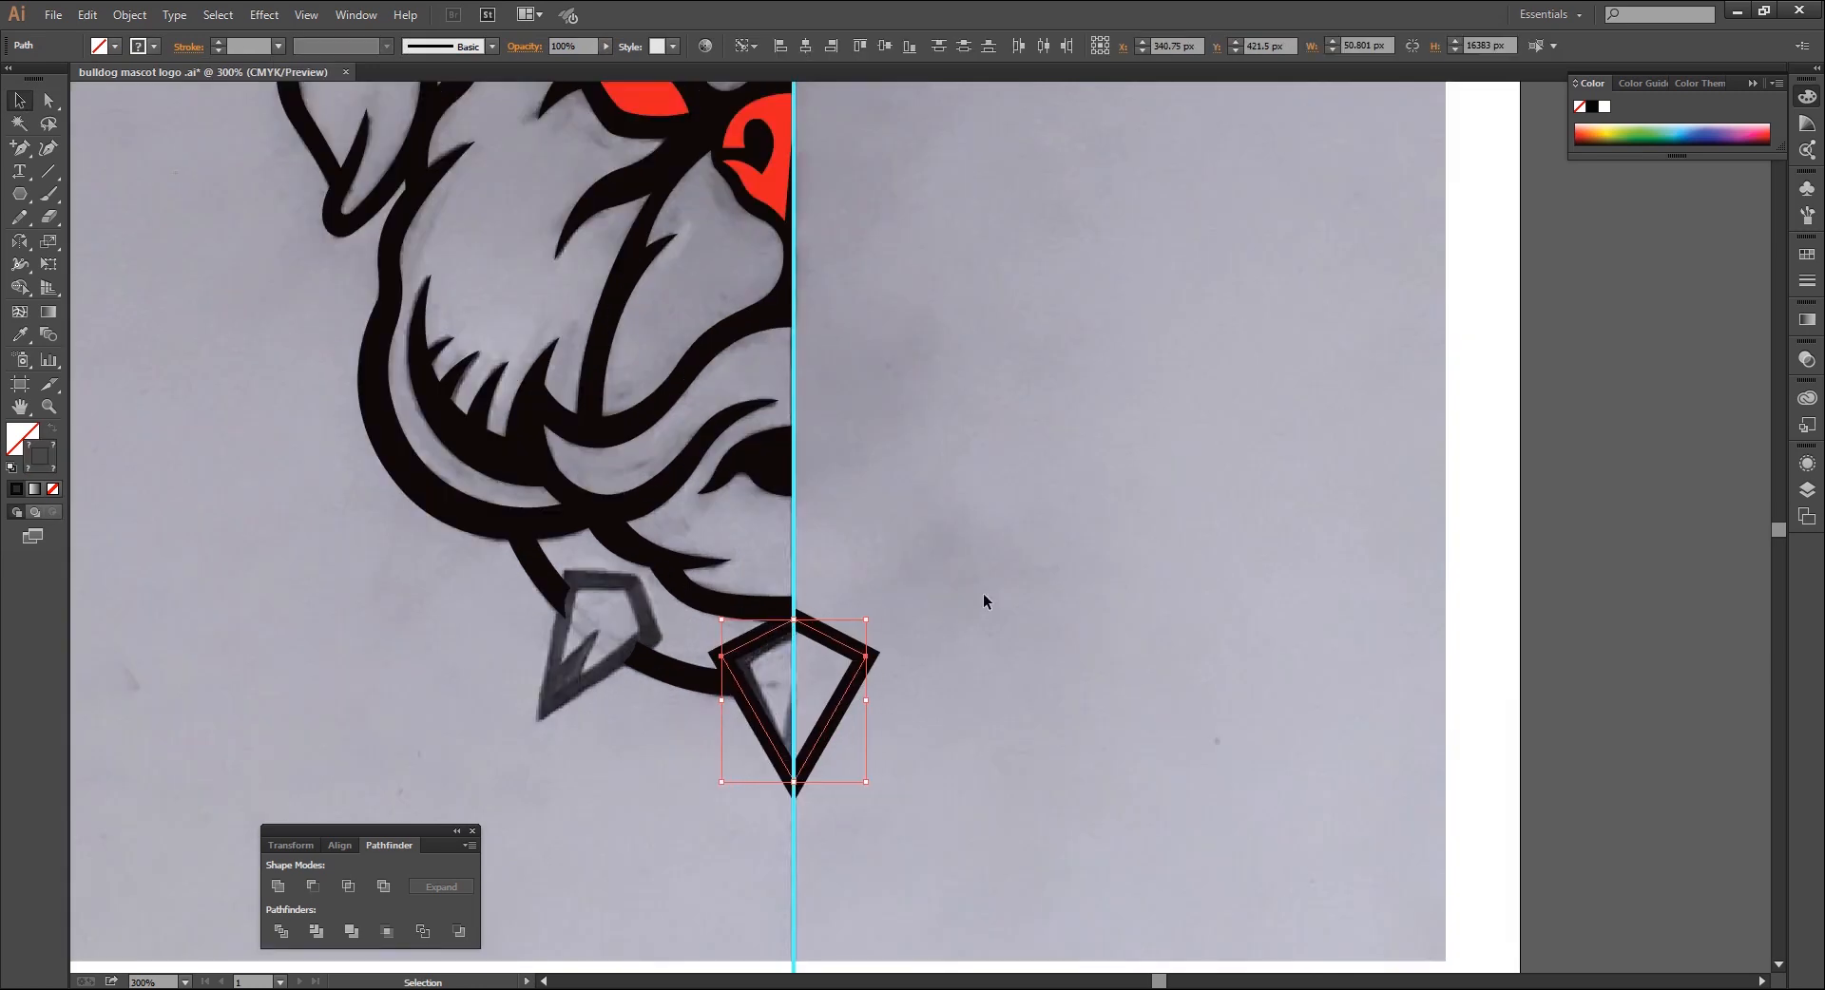
pyautogui.click(983, 593)
# Set the spike outline's opacity to 35% and scale it to about 37.5 × 49.6 px over the sketched central spike
pyautogui.click(836, 713)
pyautogui.click(1807, 359)
pyautogui.click(1765, 370)
pyautogui.moveTo(1767, 387); pyautogui.dragTo(1703, 384)
pyautogui.scroll(2, 898, 737)
pyautogui.moveTo(835, 665)
pyautogui.mouseDown()
pyautogui.moveTo(888, 699)
pyautogui.moveTo(812, 665)
pyautogui.mouseUp()
pyautogui.moveTo(812, 829); pyautogui.dragTo(799, 811)
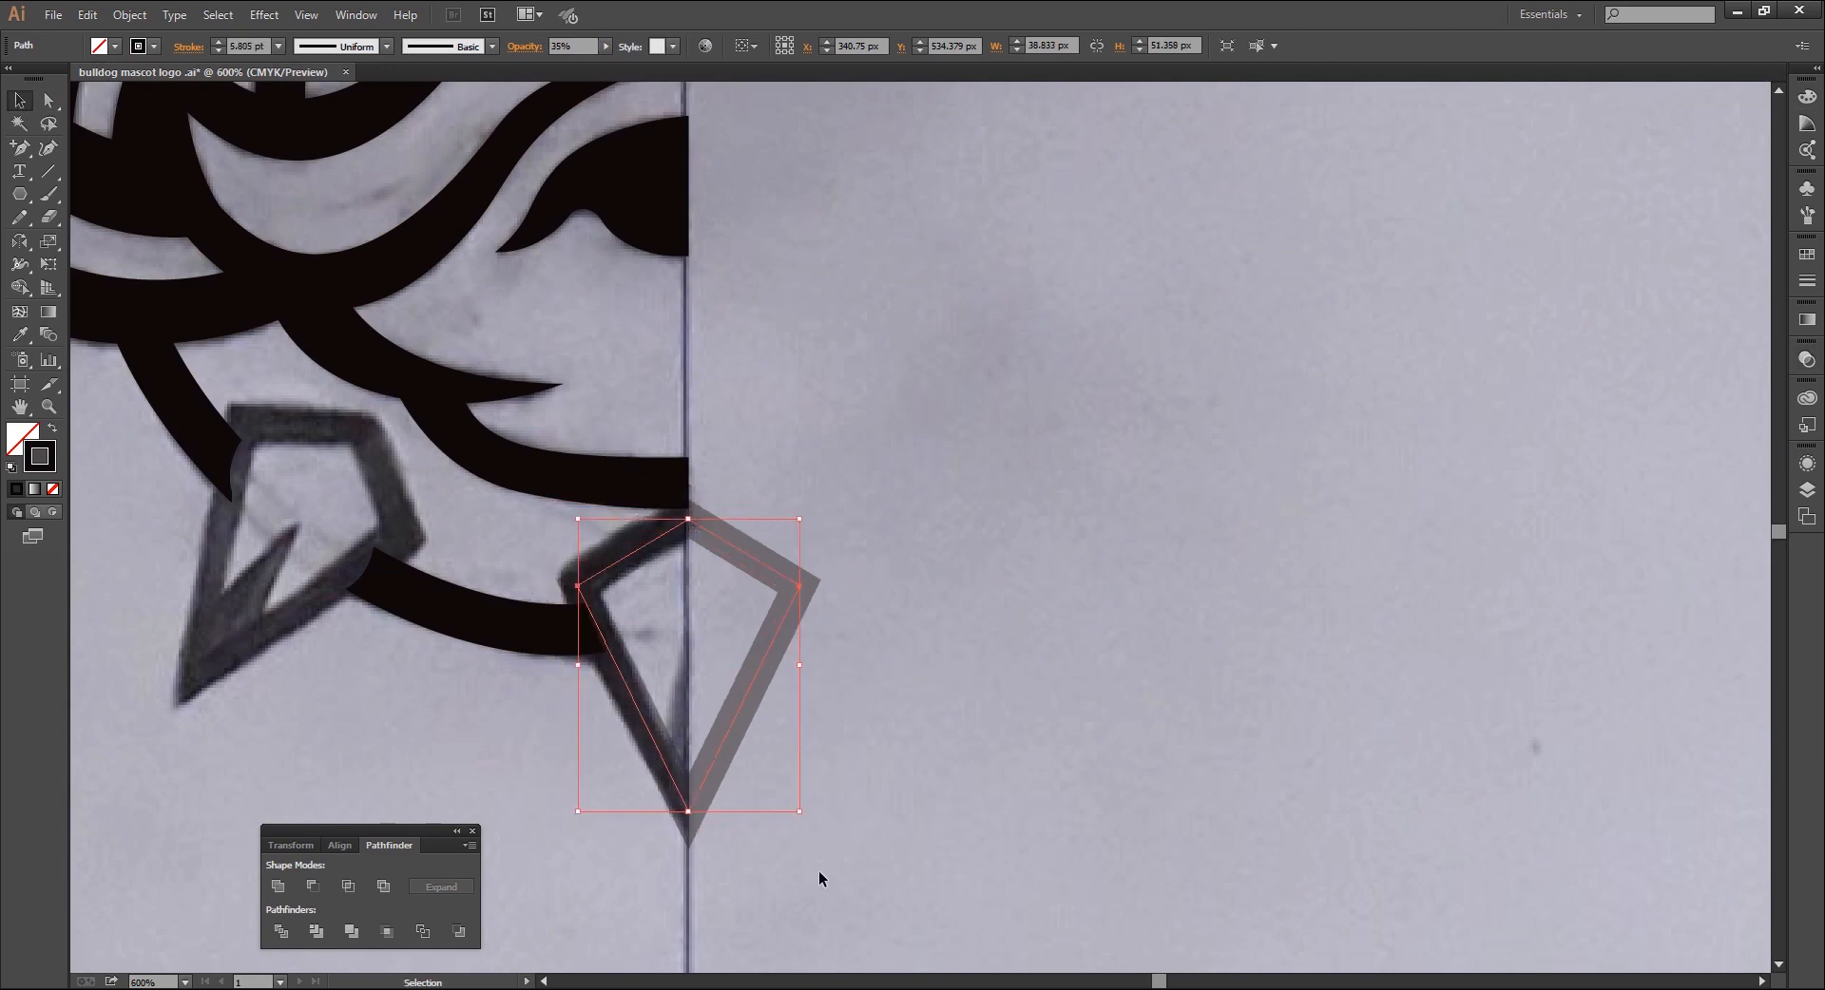
pyautogui.click(819, 871)
# Draw a black triangle about 8.5 × 18.4 px at 43% opacity inside the central spike's tip, centred on the spike
pyautogui.hotkey('ctrl', '-')
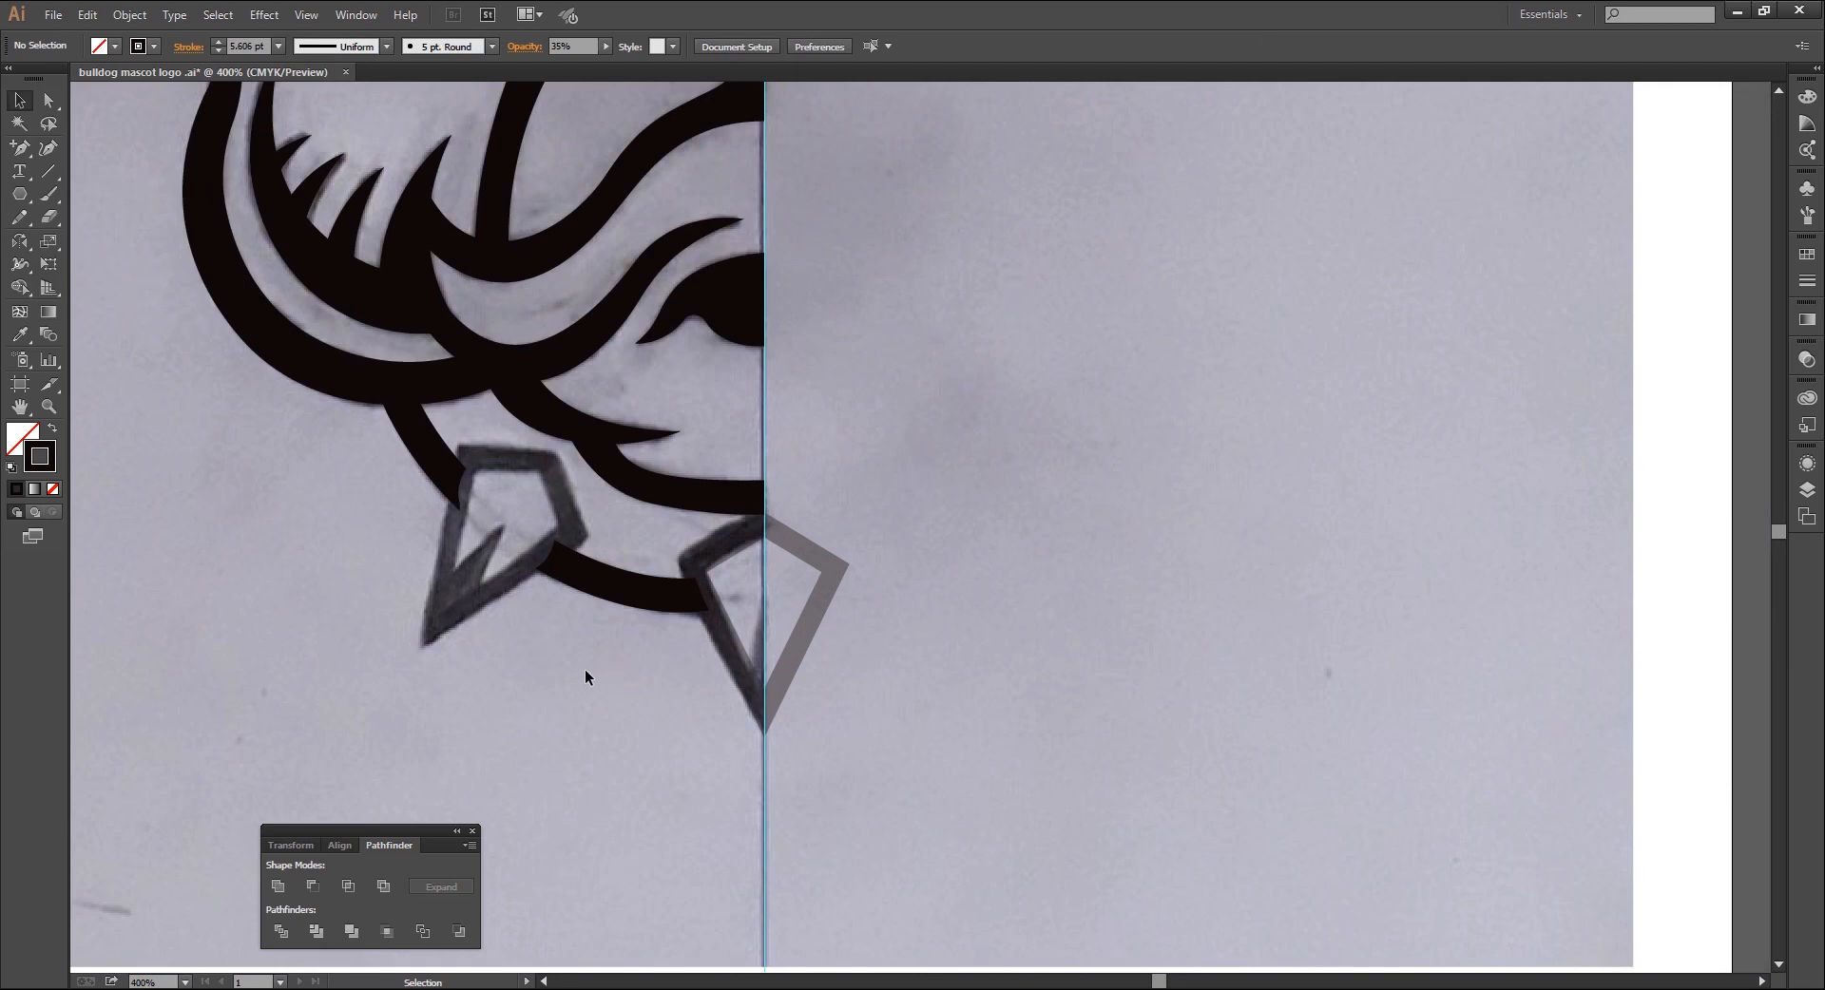
pyautogui.press('y')
pyautogui.moveTo(609, 677)
pyautogui.mouseDown()
pyautogui.moveTo(635, 731)
pyautogui.moveTo(665, 730)
pyautogui.mouseUp()
pyautogui.hotkey('shift', 'x')
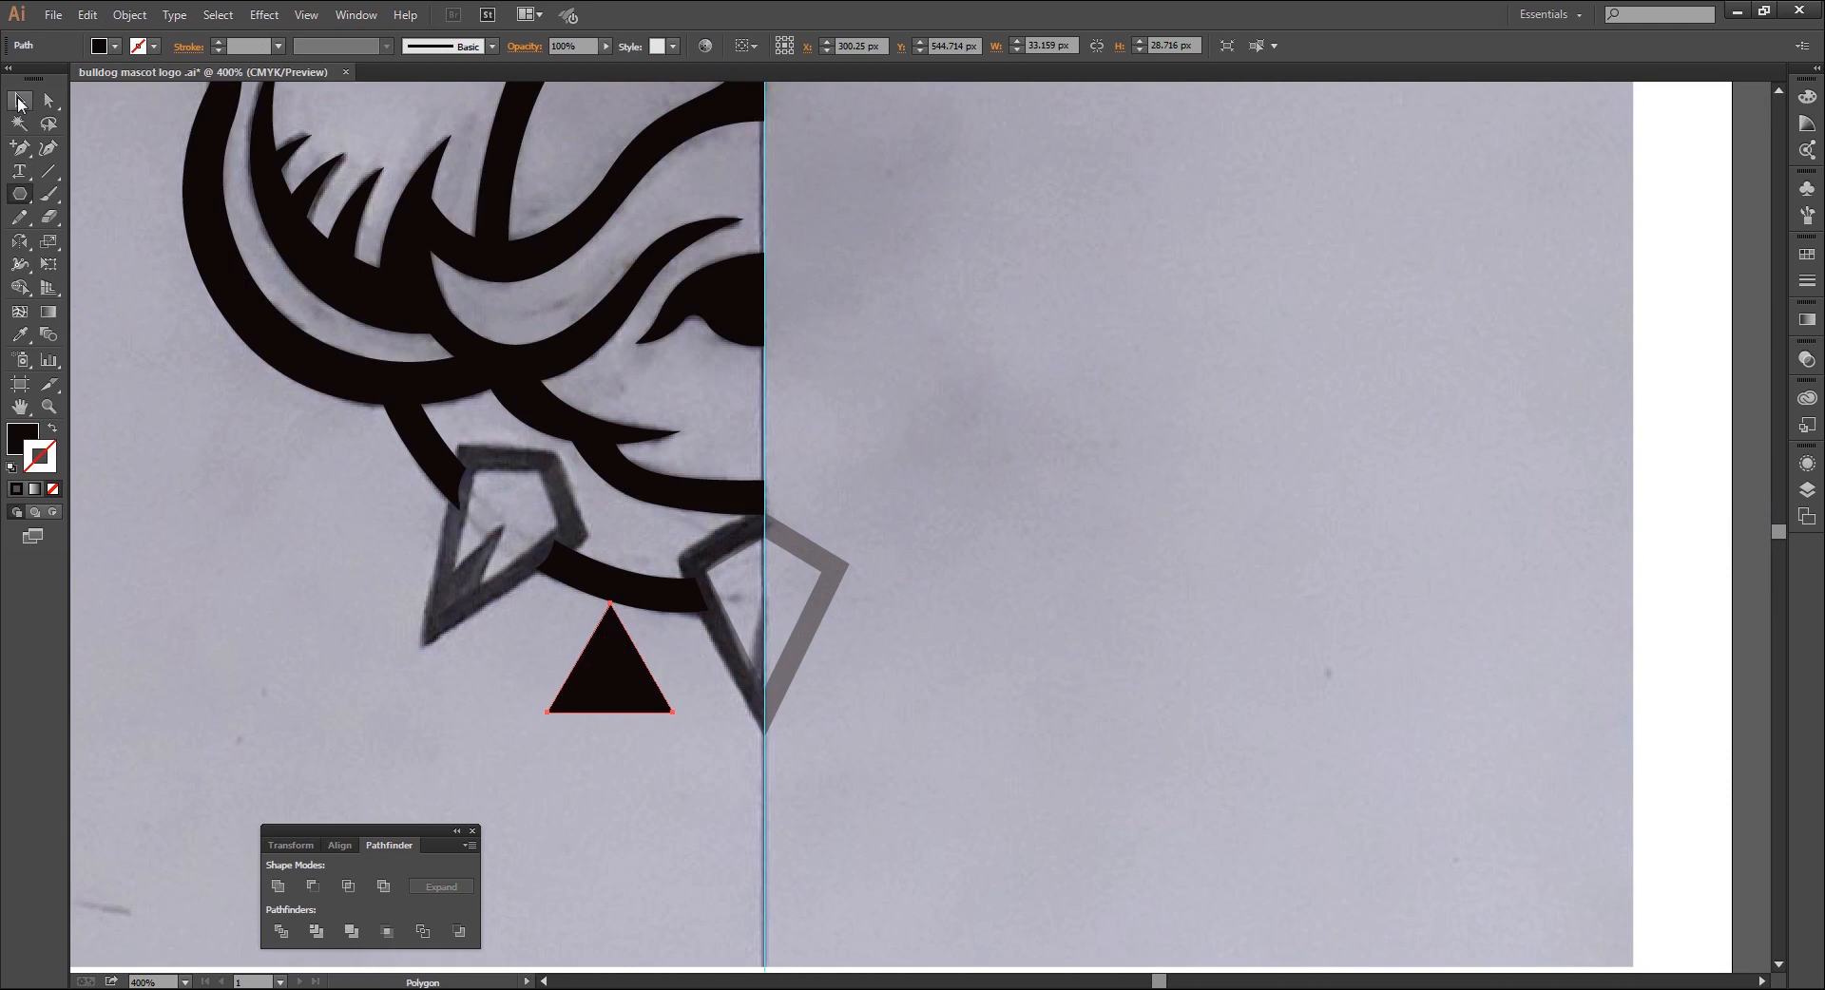
pyautogui.click(19, 100)
pyautogui.moveTo(672, 658); pyautogui.dragTo(764, 665)
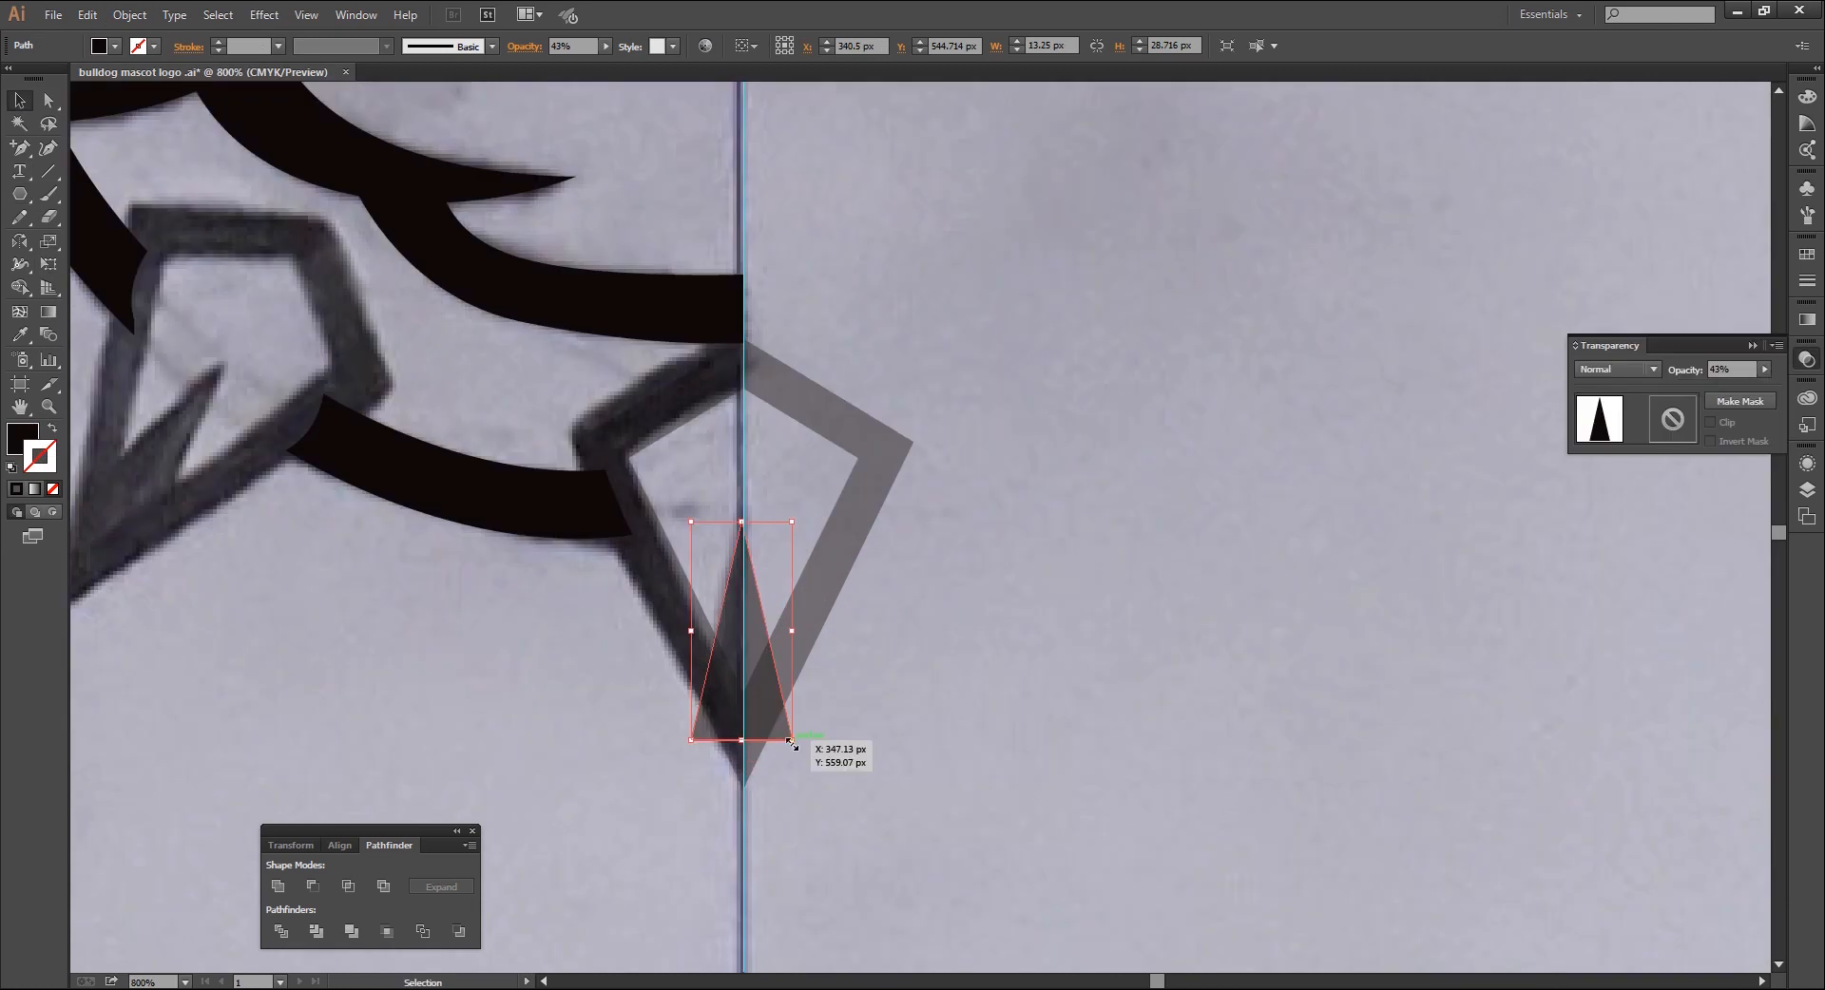
pyautogui.moveTo(790, 742); pyautogui.dragTo(774, 700)
pyautogui.keyDown('shift'); pyautogui.click(823, 567); pyautogui.keyUp('shift')
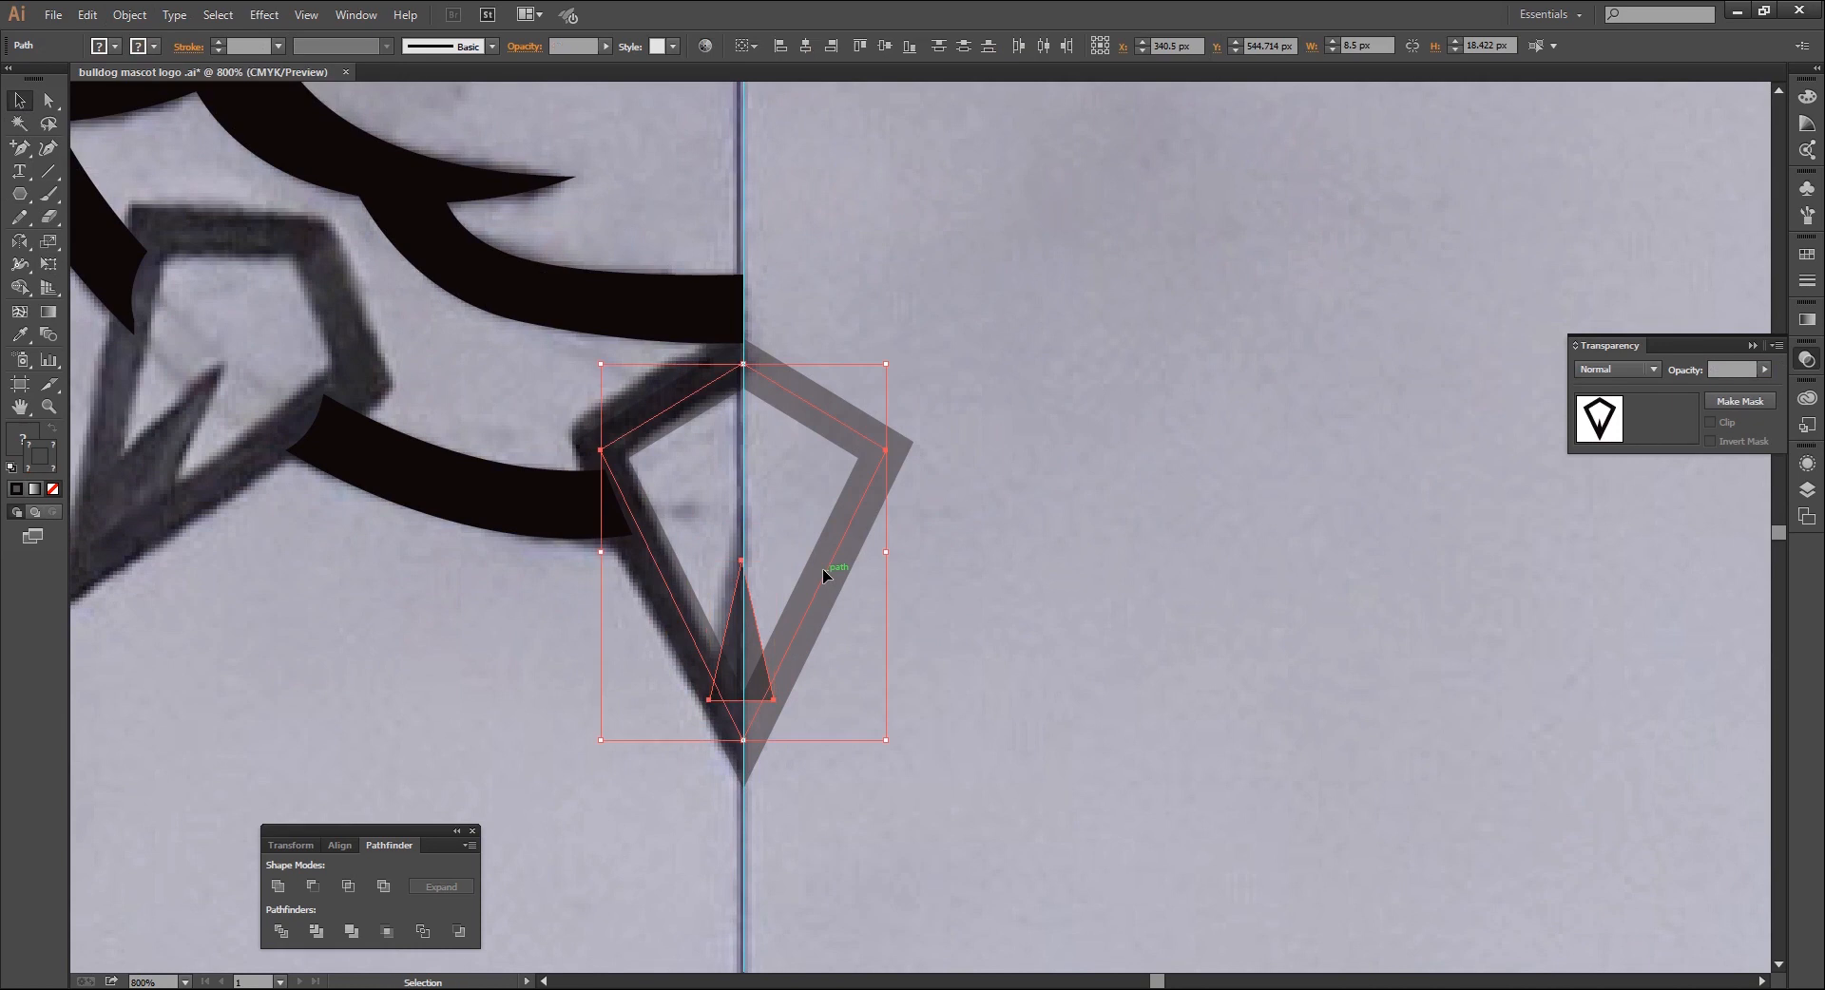
pyautogui.click(970, 563)
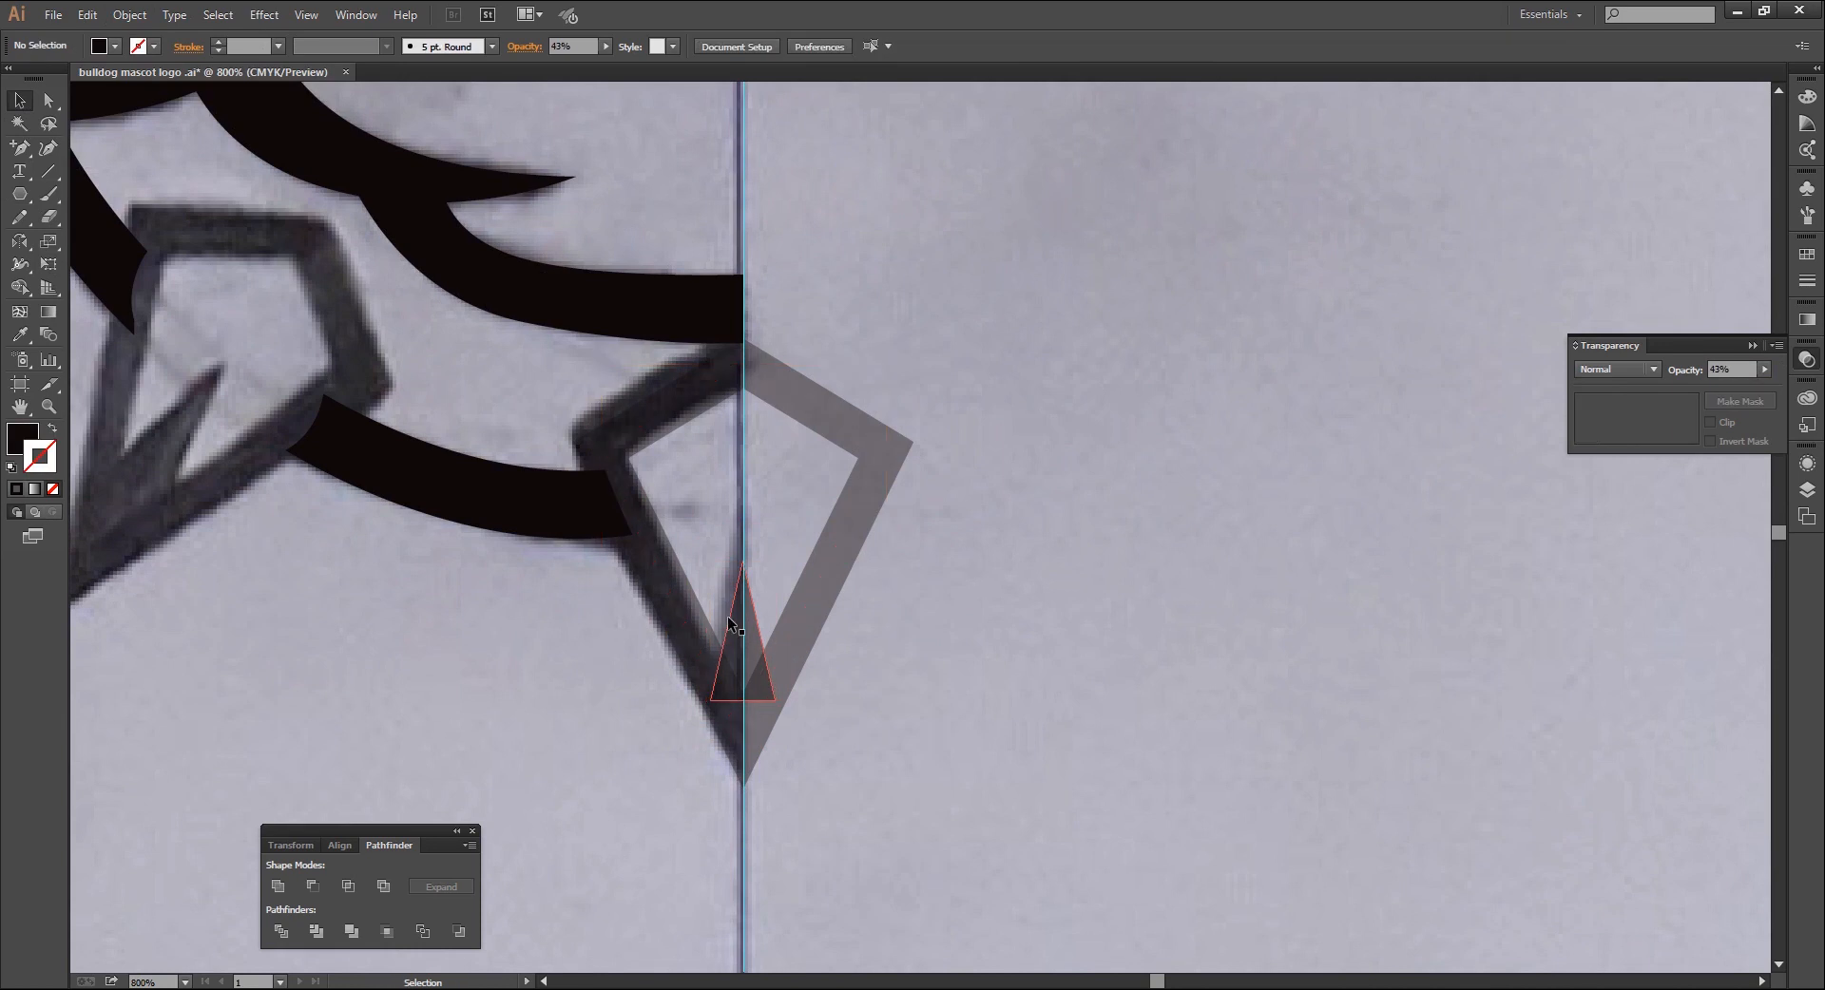
# Expand the central spike's outline into a filled shape and unite it with the inner triangle
pyautogui.click(659, 391)
pyautogui.click(129, 14)
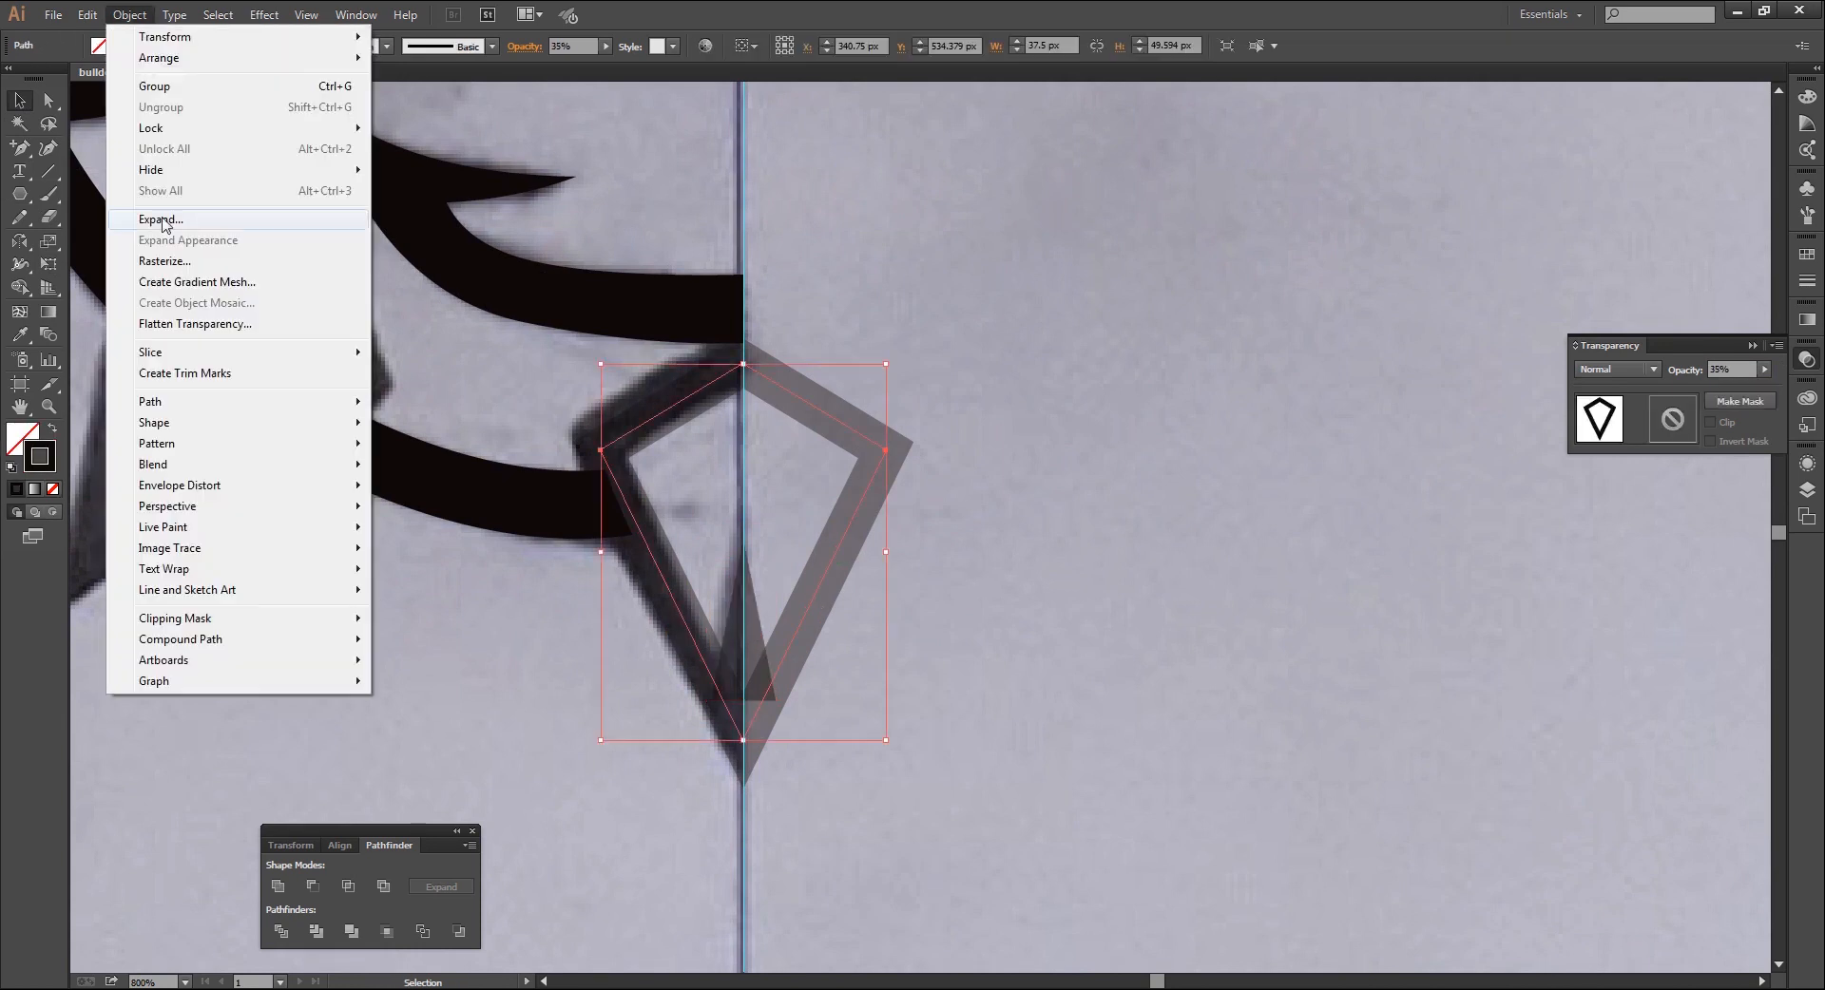
pyautogui.click(162, 220)
pyautogui.click(484, 852)
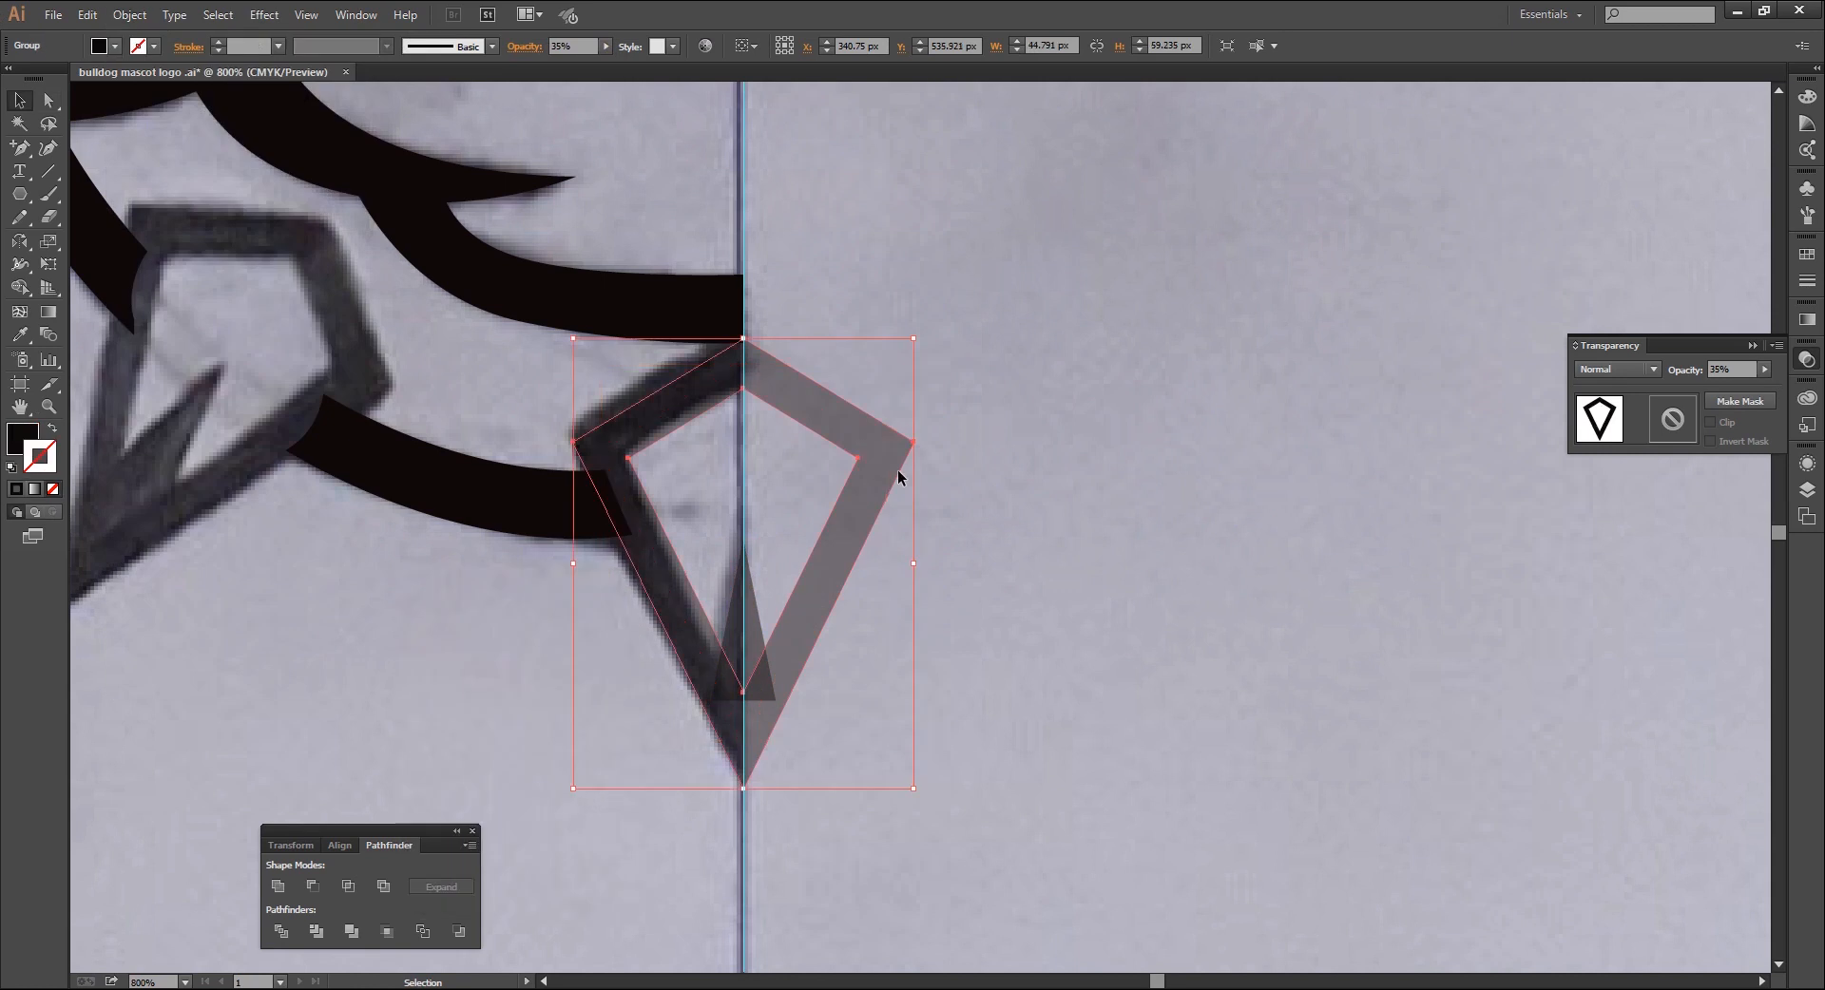
pyautogui.keyDown('shift'); pyautogui.click(747, 647); pyautogui.keyUp('shift')
pyautogui.click(279, 887)
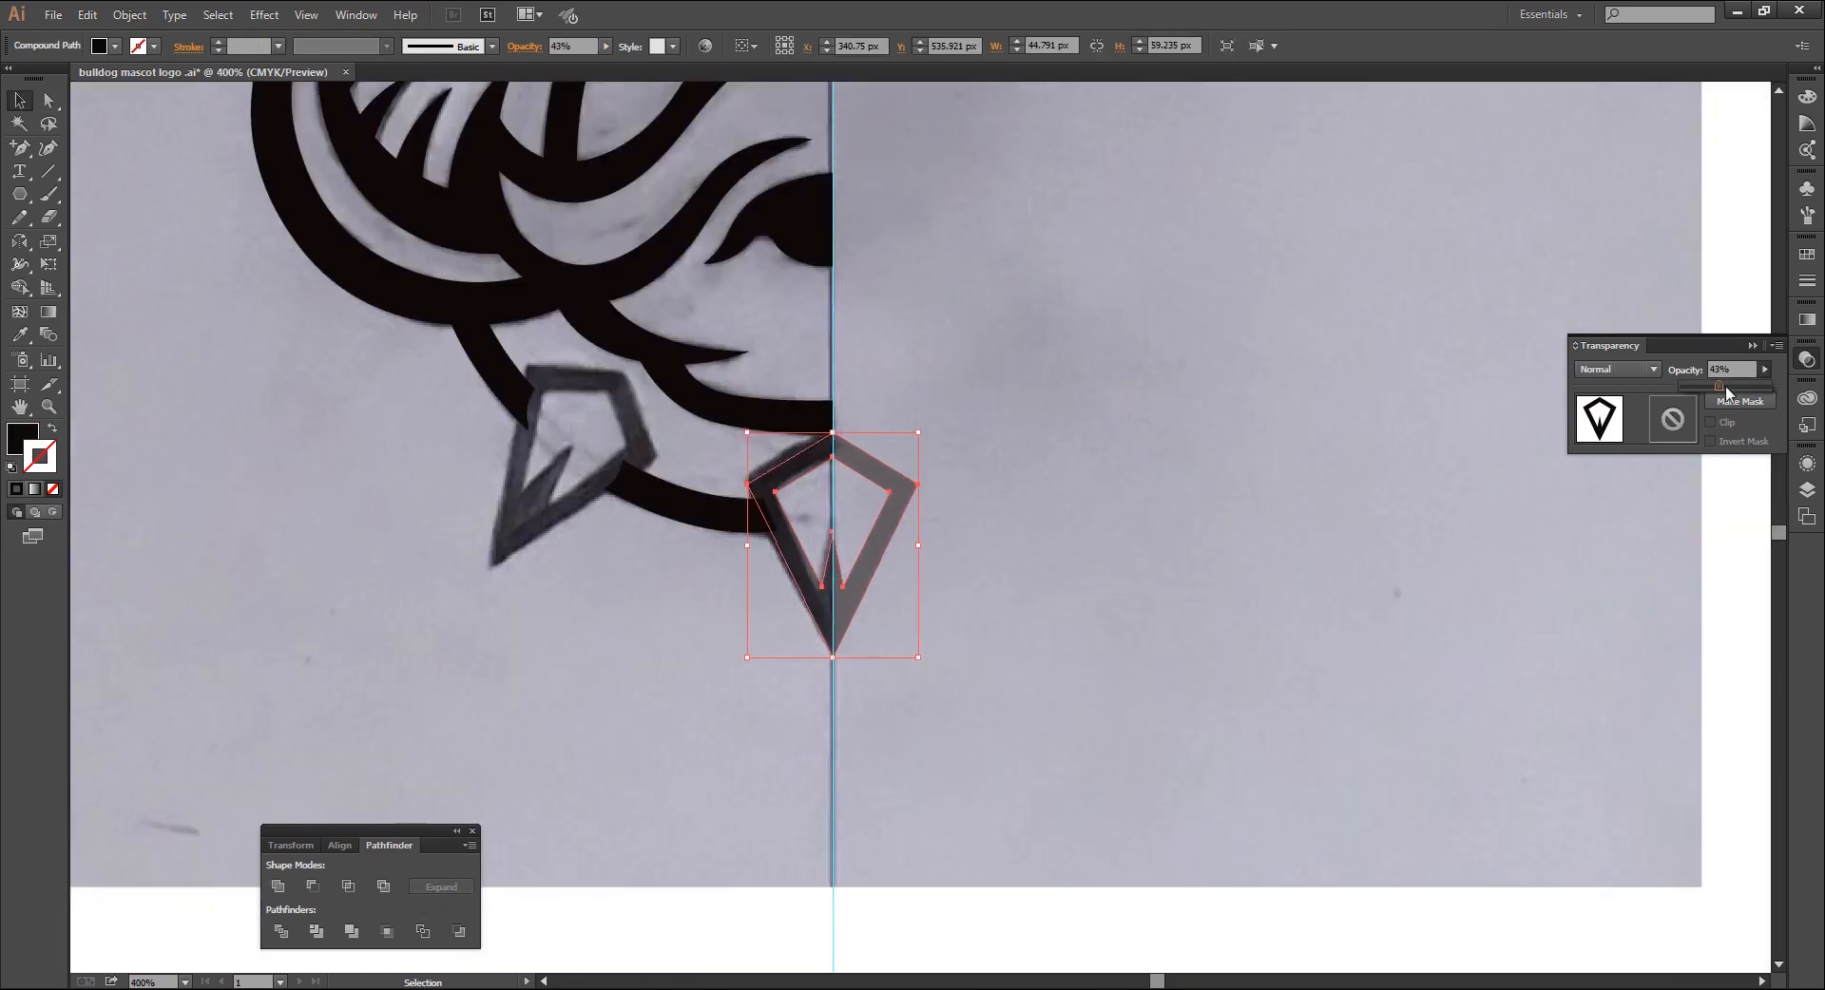
# Set the united central spike's opacity to 100% and deselect it
pyautogui.moveTo(1721, 387); pyautogui.dragTo(1770, 389)
pyautogui.click(1189, 581)
pyautogui.hotkey('ctrl', '-')
pyautogui.hotkey('ctrl', '-')
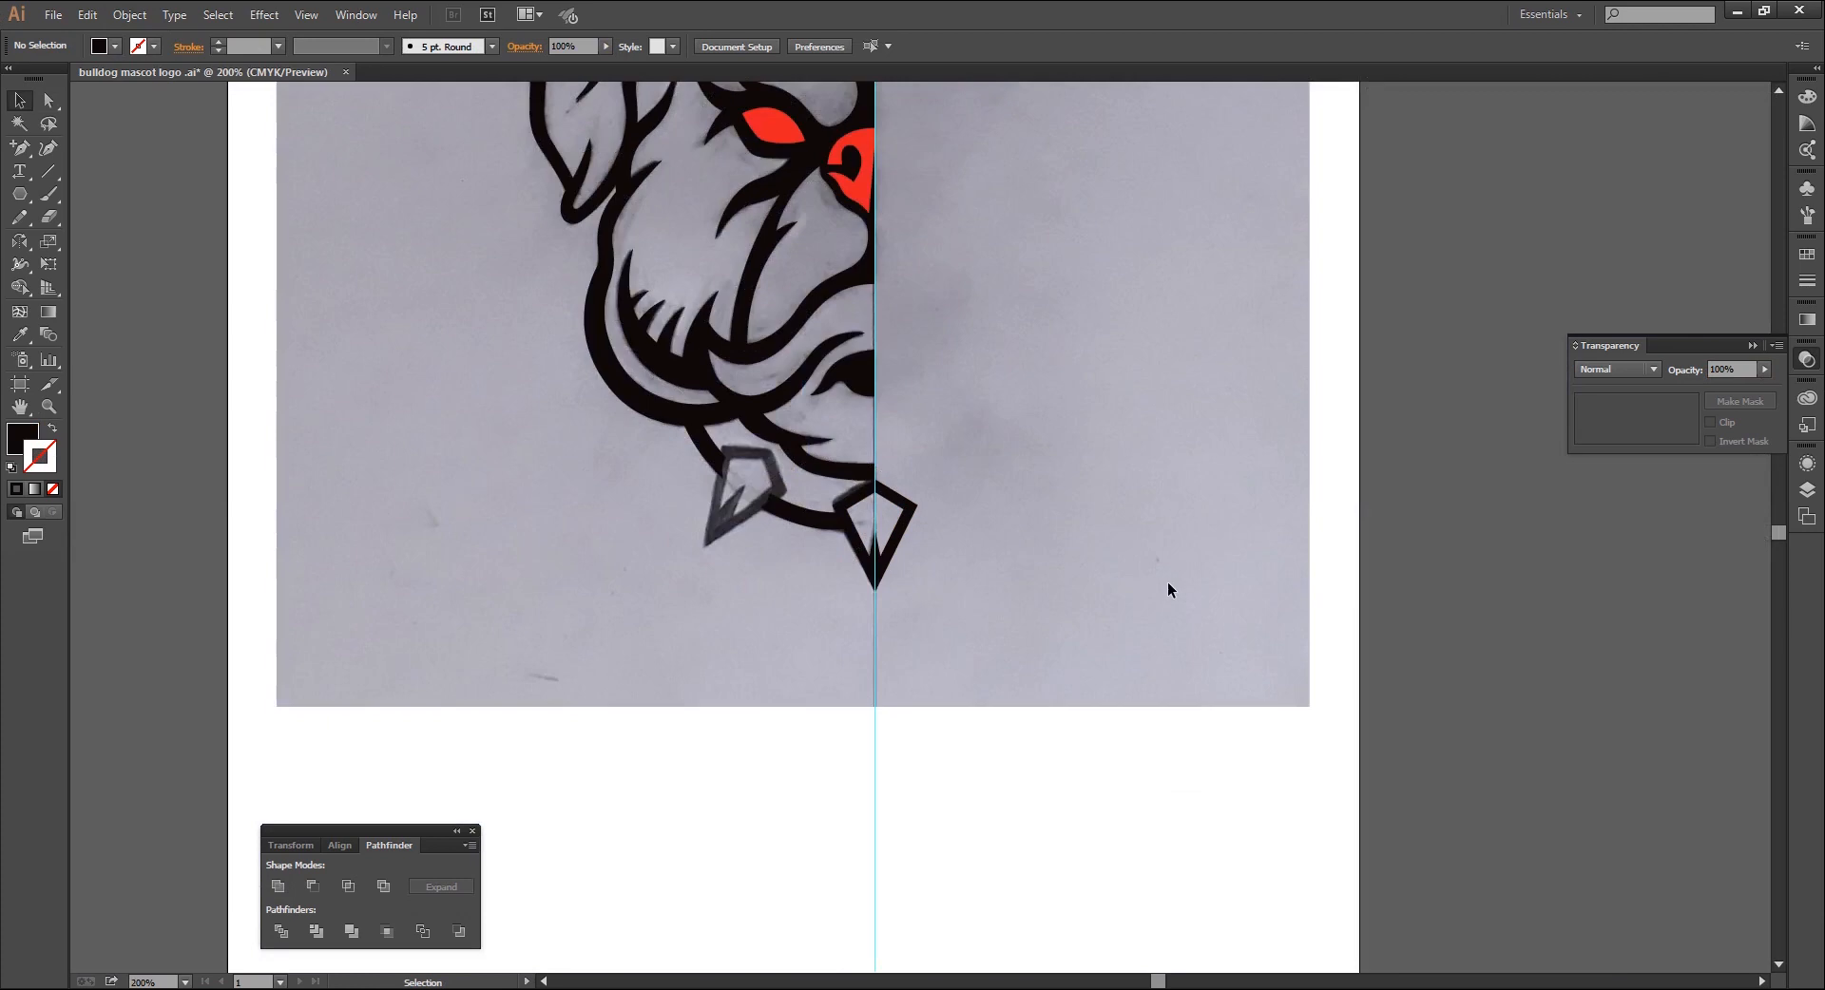
# Hide the sketch layer, paste a copy of the central spike in place and move it over to the side spike's position
pyautogui.click(1806, 489)
pyautogui.click(86, 14)
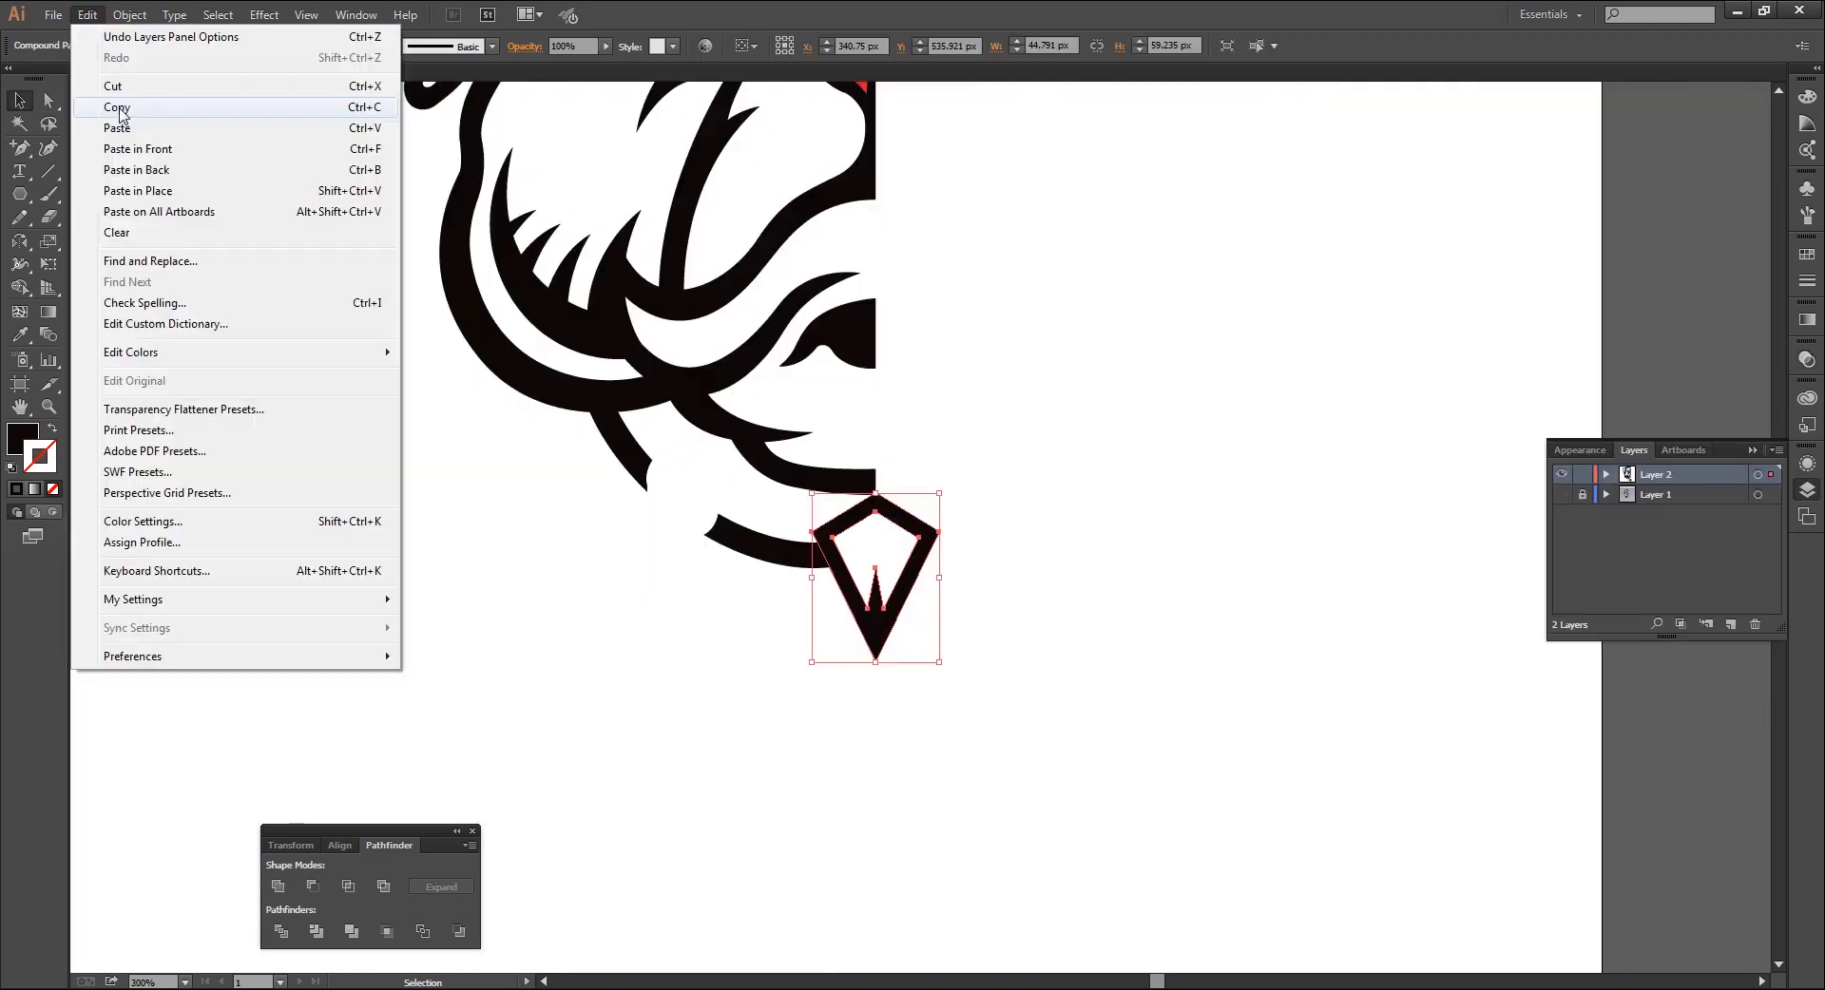
pyautogui.click(120, 109)
pyautogui.click(86, 15)
pyautogui.click(159, 193)
pyautogui.moveTo(882, 612); pyautogui.dragTo(702, 608)
# Show the sketch layer, lower the copied spike's opacity and rotate it onto the sketched side spike
pyautogui.click(1562, 495)
pyautogui.hotkey('ctrl', '+')
pyautogui.click(1806, 360)
pyautogui.click(1765, 370)
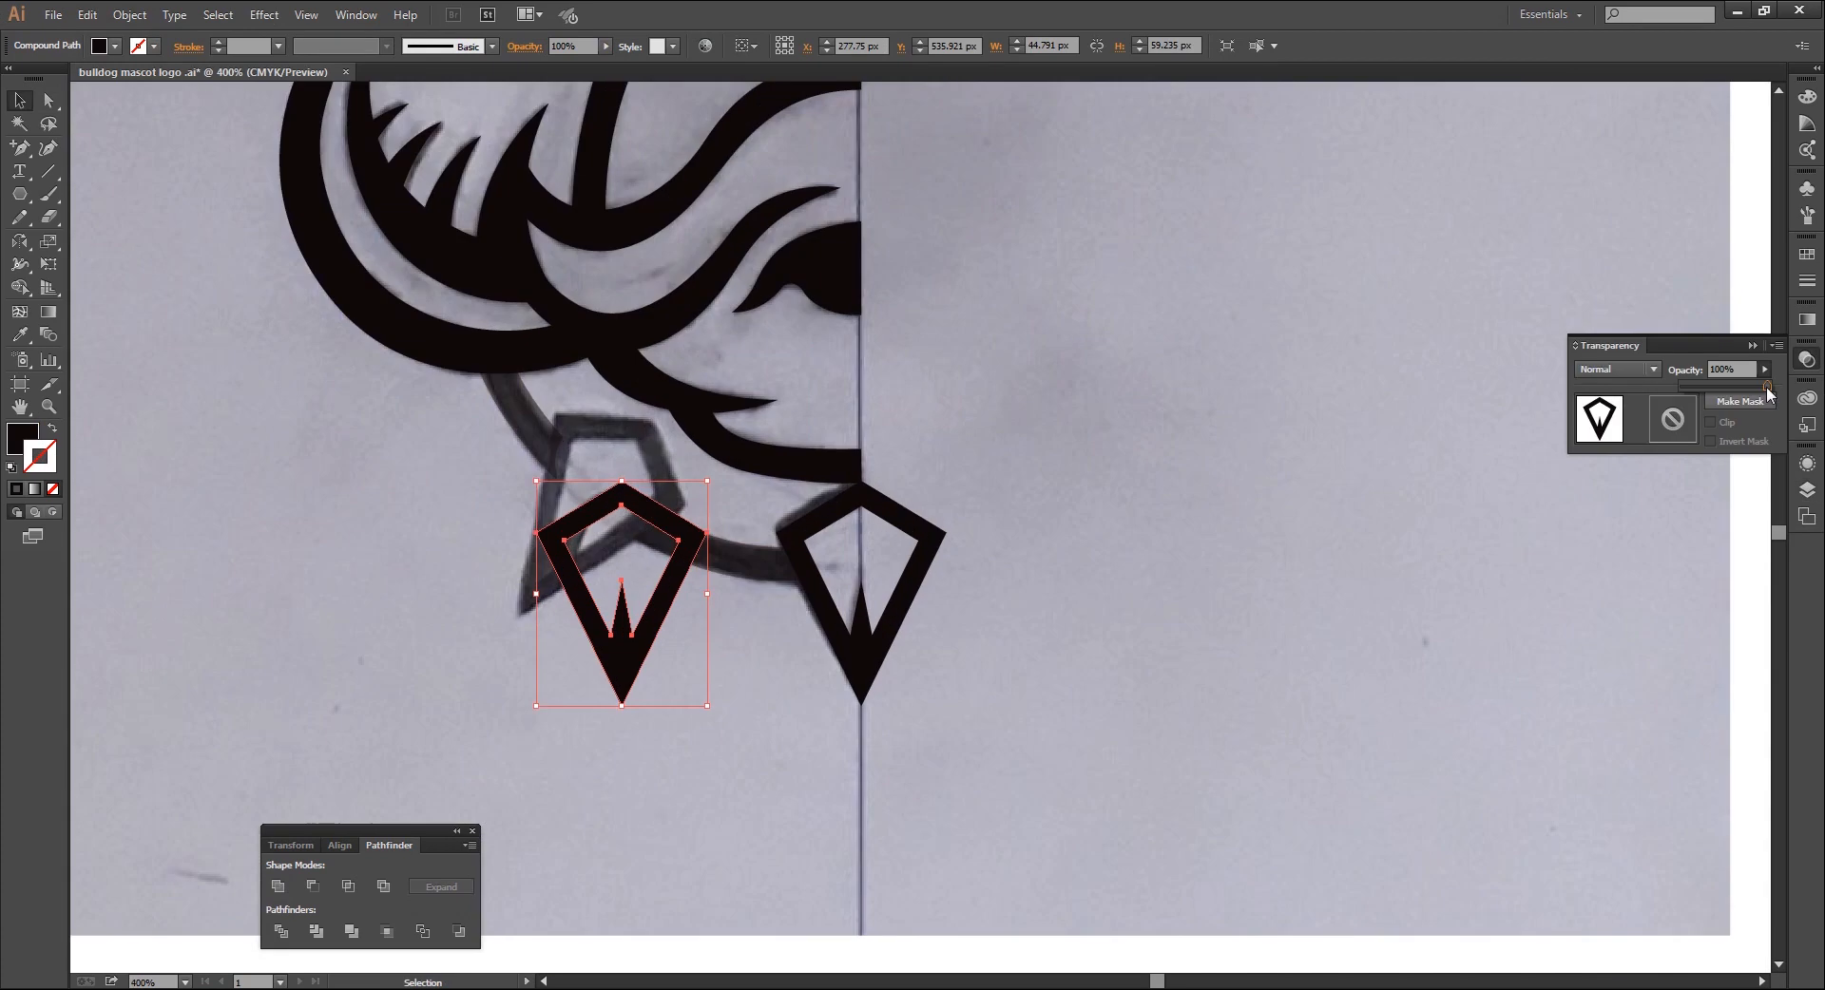
pyautogui.moveTo(1769, 388); pyautogui.dragTo(1713, 389)
pyautogui.moveTo(571, 733); pyautogui.dragTo(638, 596)
# Sample the solid black chin stroke with the Eyedropper to apply its appearance to the side spike, then deselect it
pyautogui.hotkey('ctrl', '+')
pyautogui.press('i')
pyautogui.click(431, 284)
pyautogui.press('v')
pyautogui.click(633, 577)
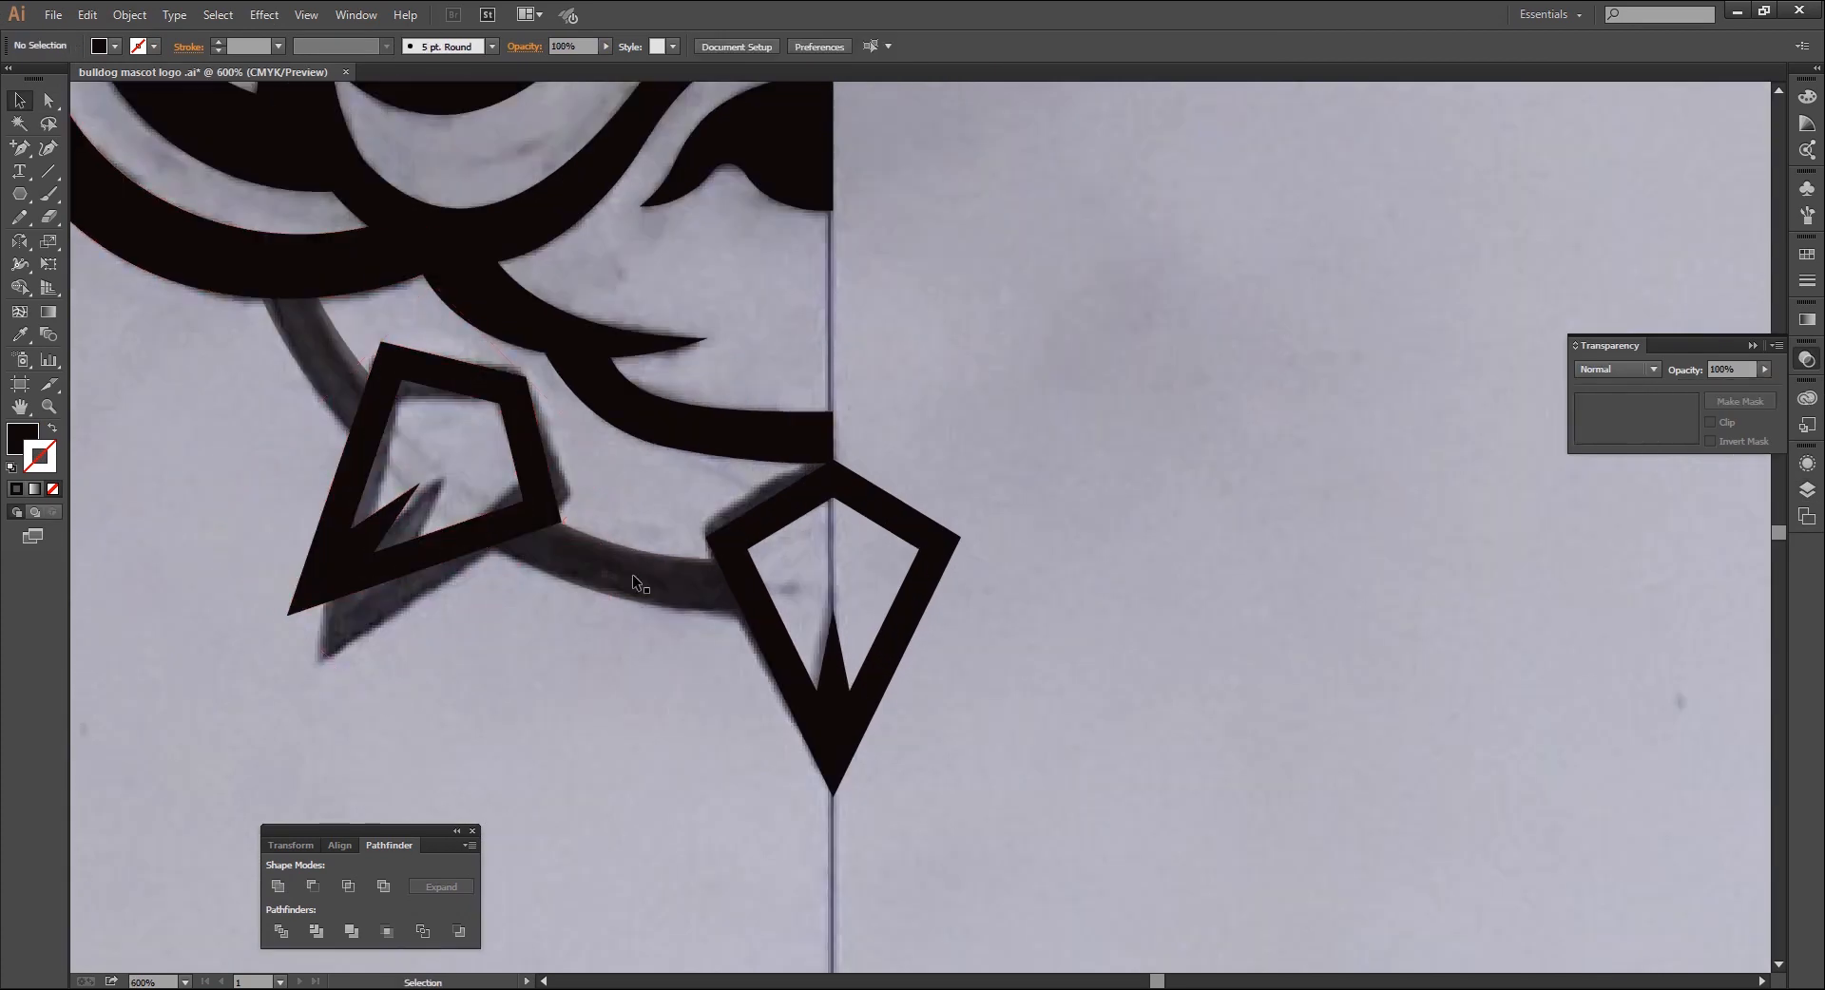
# Undo the black appearance sampled onto the side spike and shift the translucent spike onto its sketched outline
pyautogui.hotkey('ctrl', 'z')
pyautogui.click(1807, 489)
pyautogui.moveTo(378, 729); pyautogui.dragTo(412, 732)
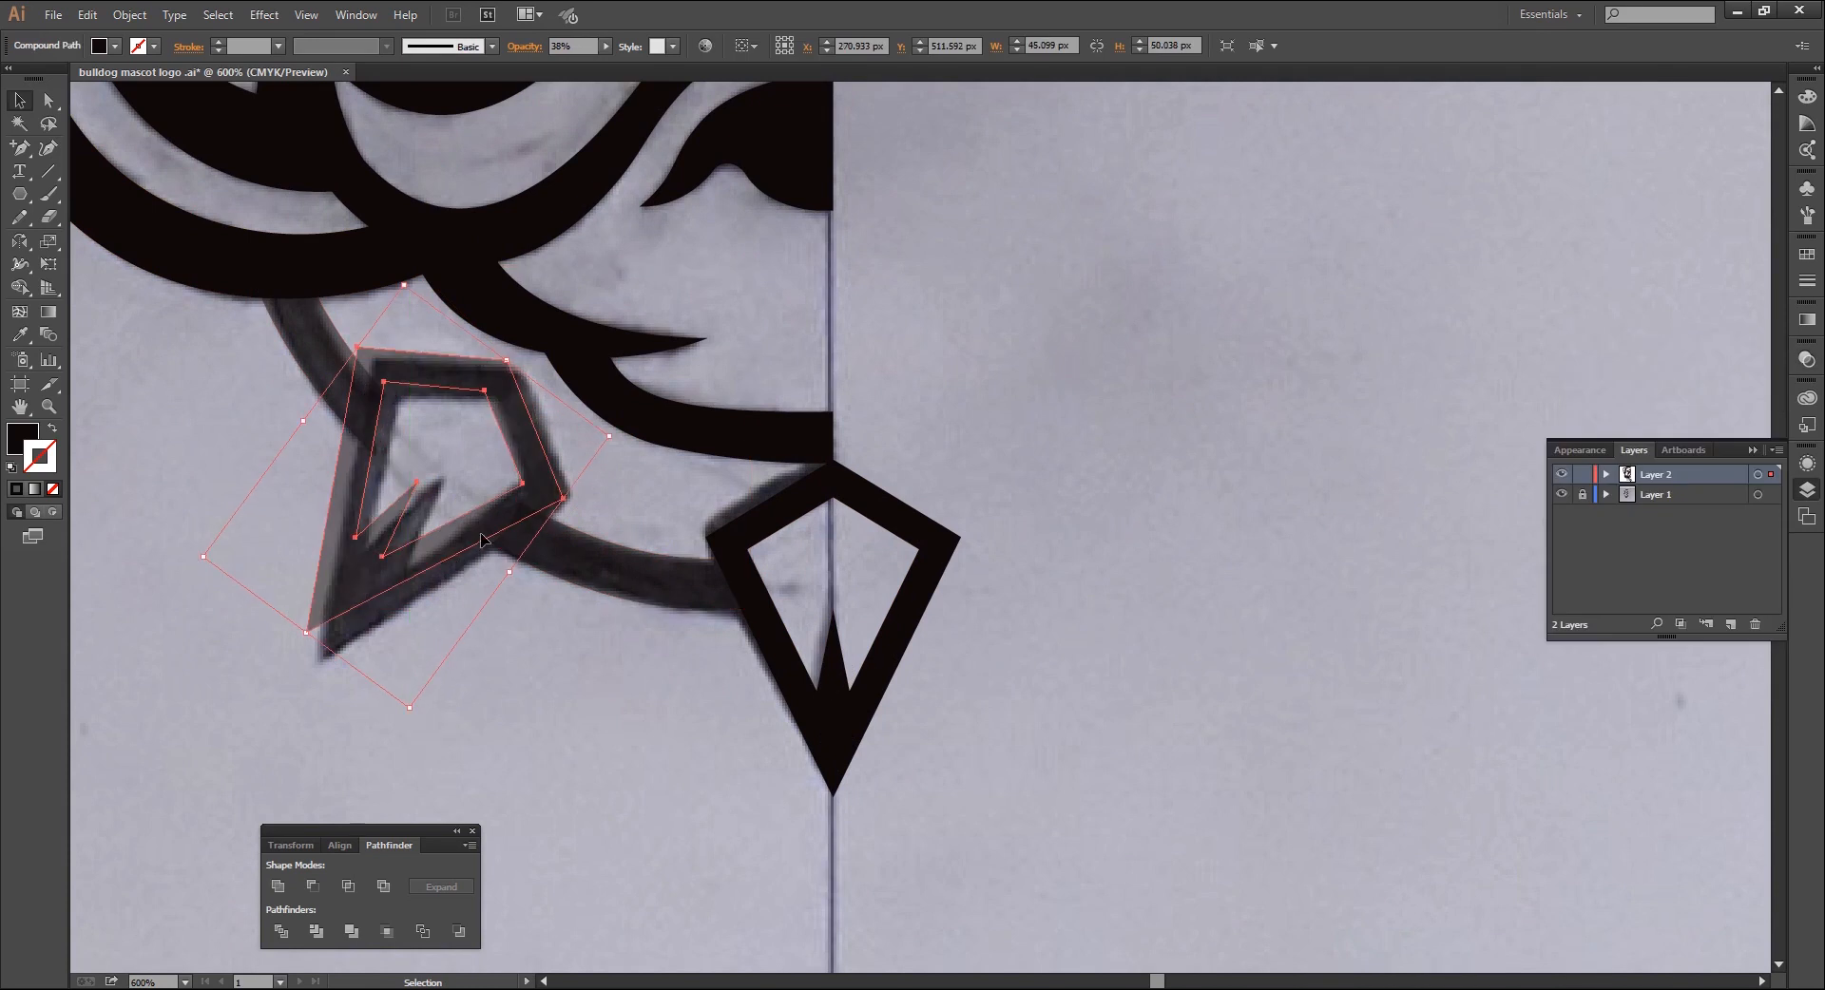
pyautogui.moveTo(465, 539); pyautogui.dragTo(484, 542)
# Add the collar band to the side spike selection, set the opacity of both to 100% and deselect them
pyautogui.keyDown('shift'); pyautogui.click(614, 551); pyautogui.keyUp('shift')
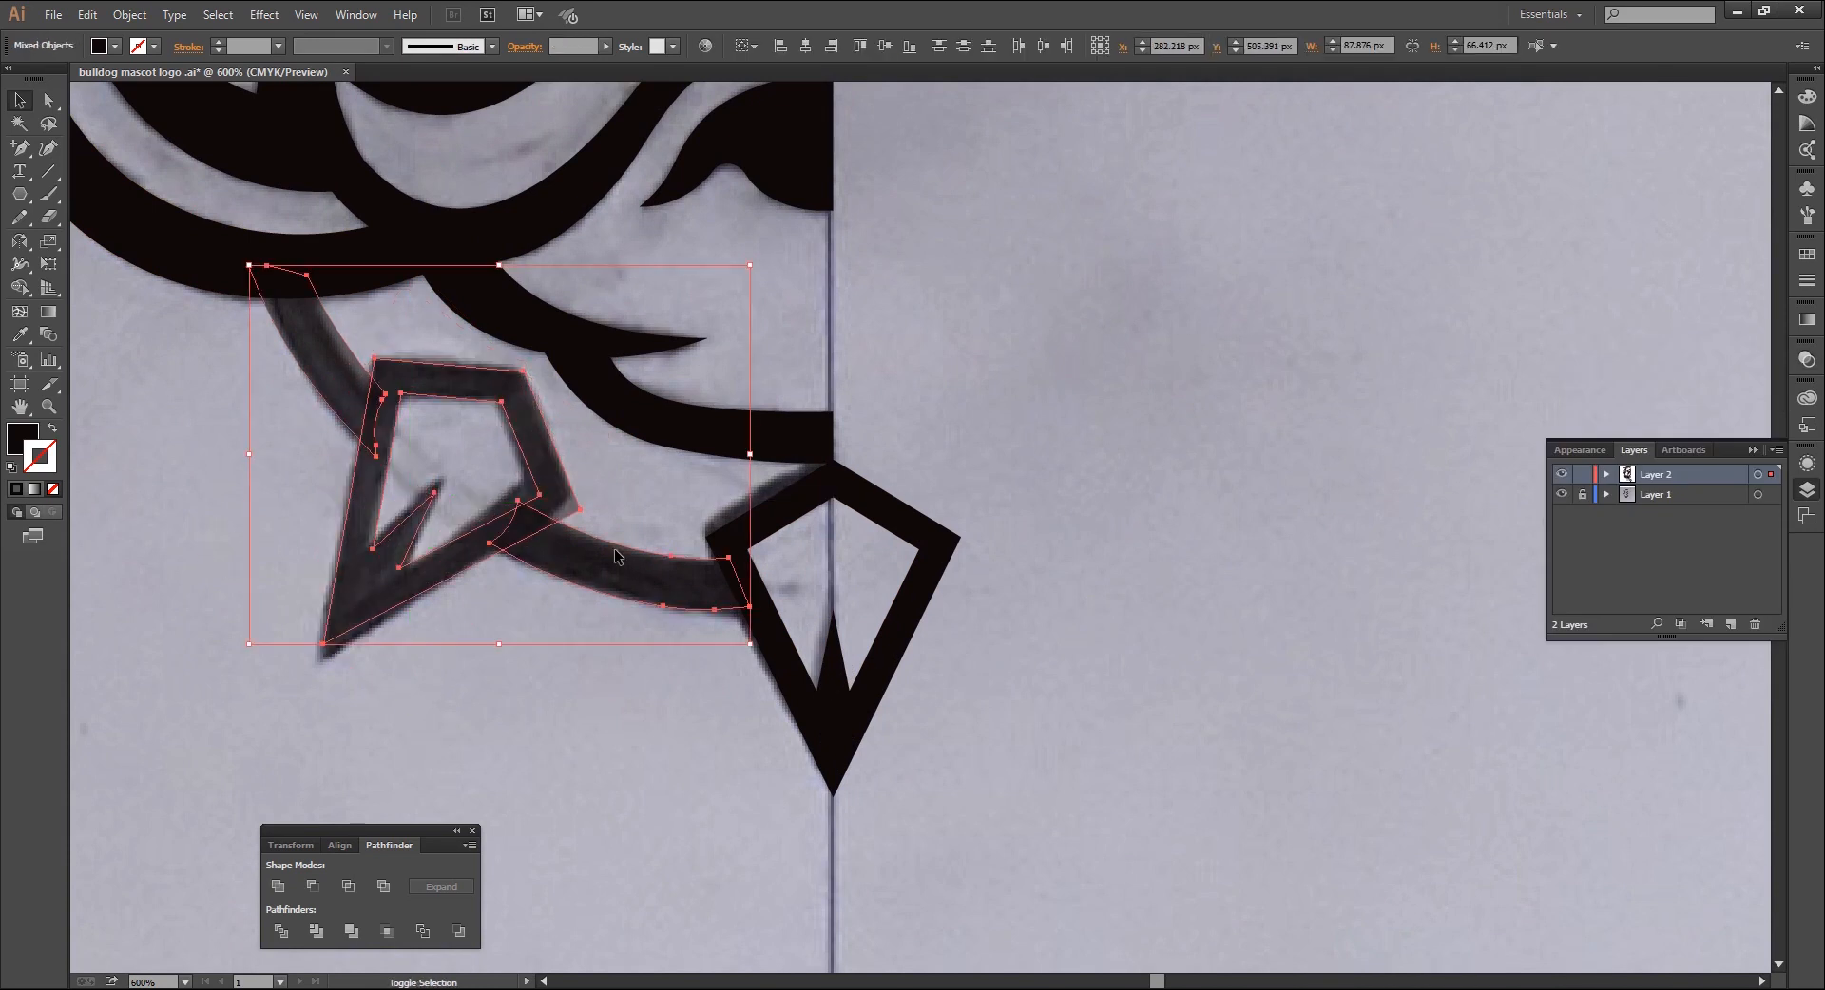
pyautogui.click(1807, 359)
pyautogui.click(1764, 371)
pyautogui.moveTo(1739, 391); pyautogui.dragTo(1774, 391)
pyautogui.click(1403, 627)
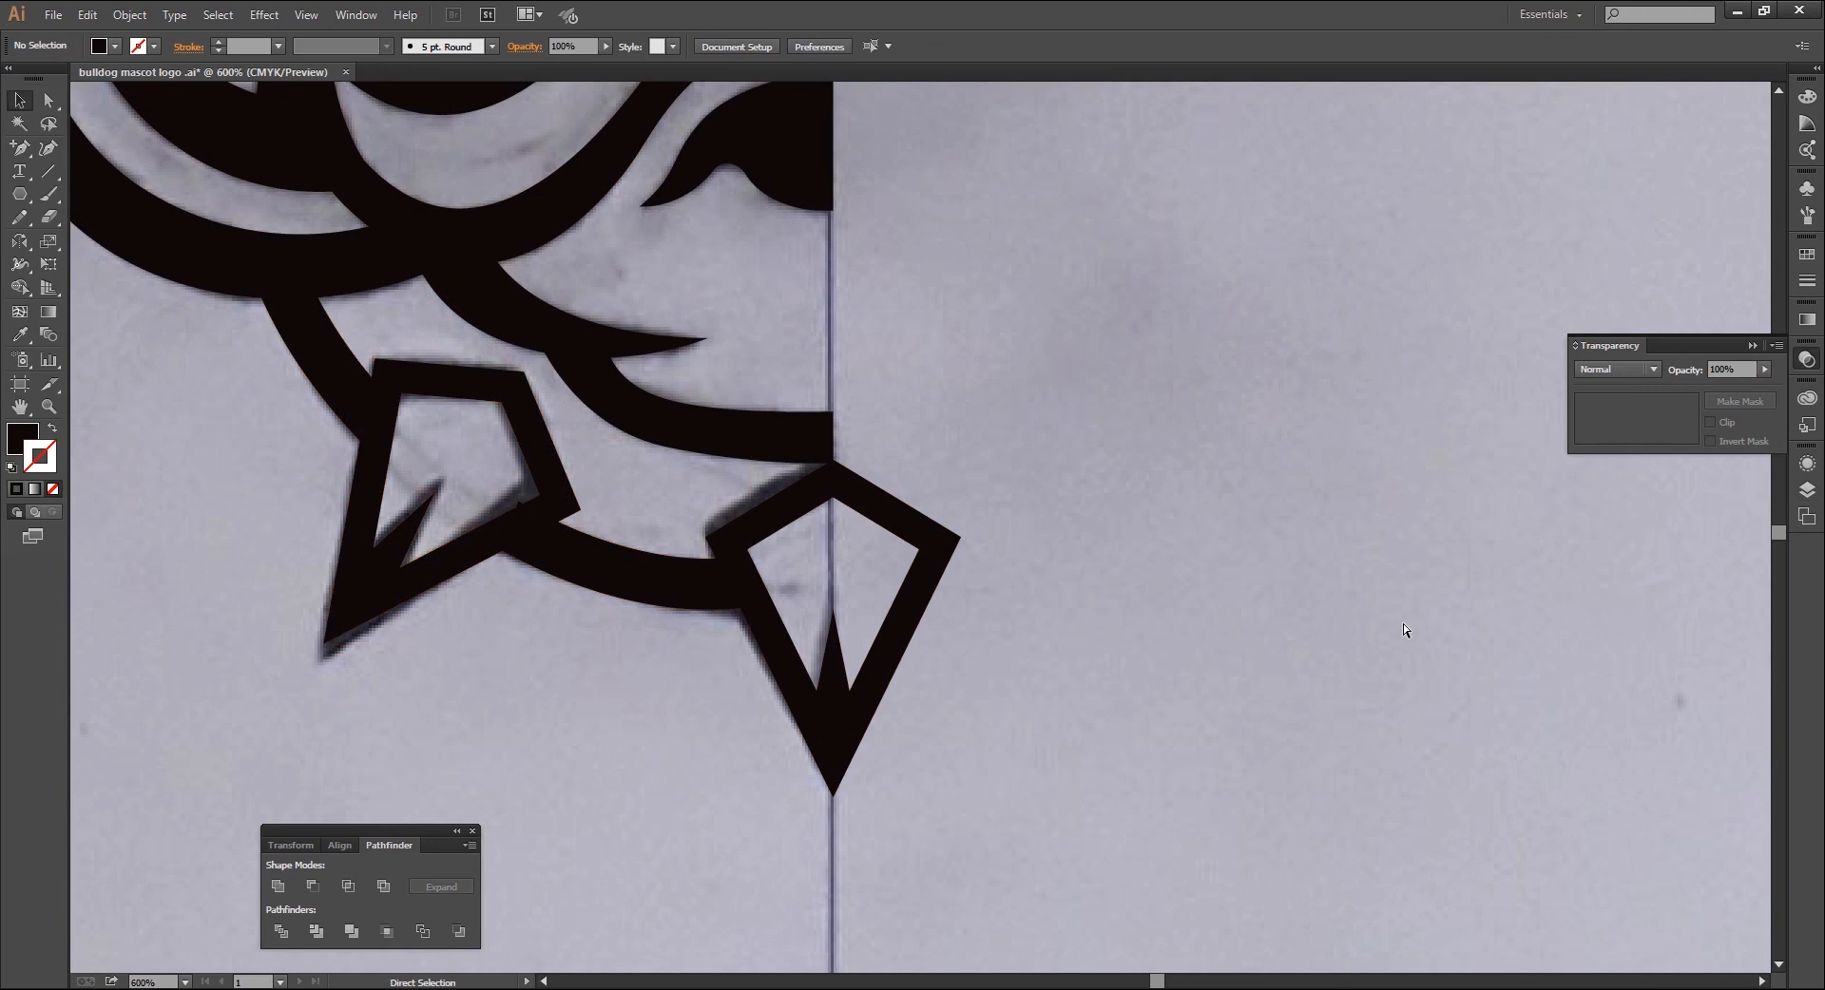
# Activate the Eraser and shrink its brush to suit the collar band ends overlapping the side spike
pyautogui.hotkey('ctrl', '-')
pyautogui.hotkey('ctrl', '-')
pyautogui.hotkey('ctrl', '-')
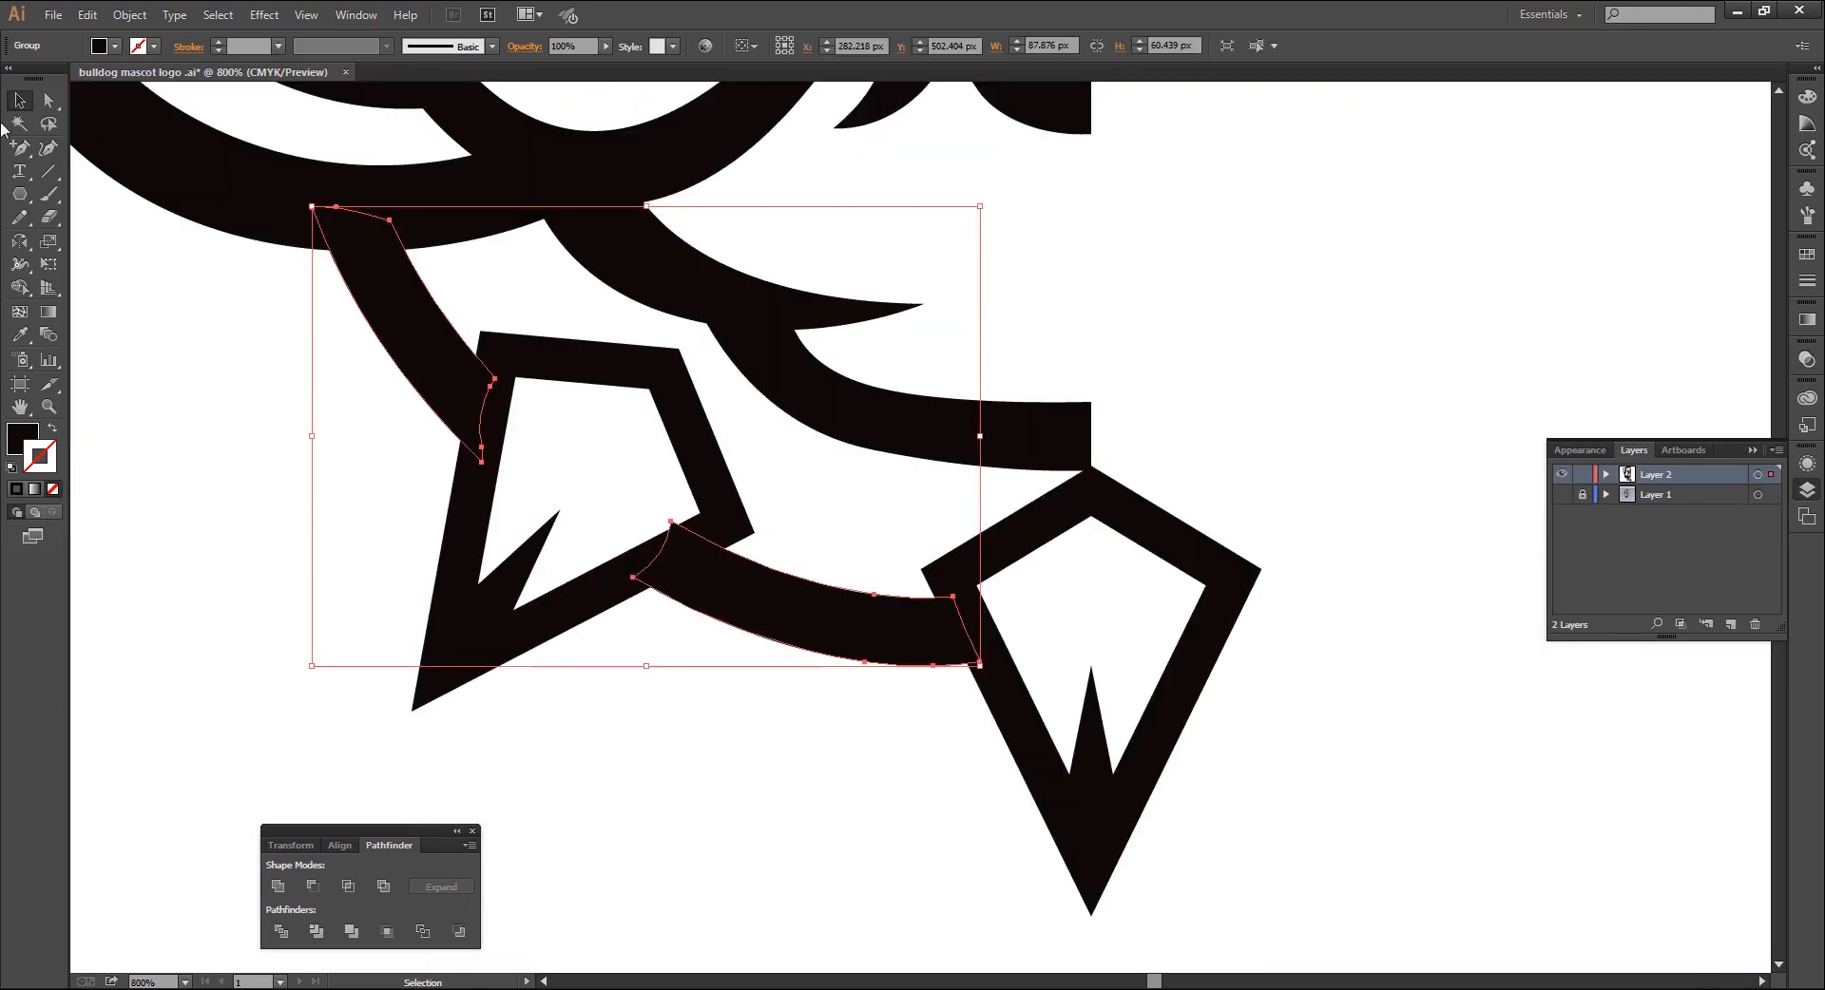
pyautogui.hotkey('shift', 'e')
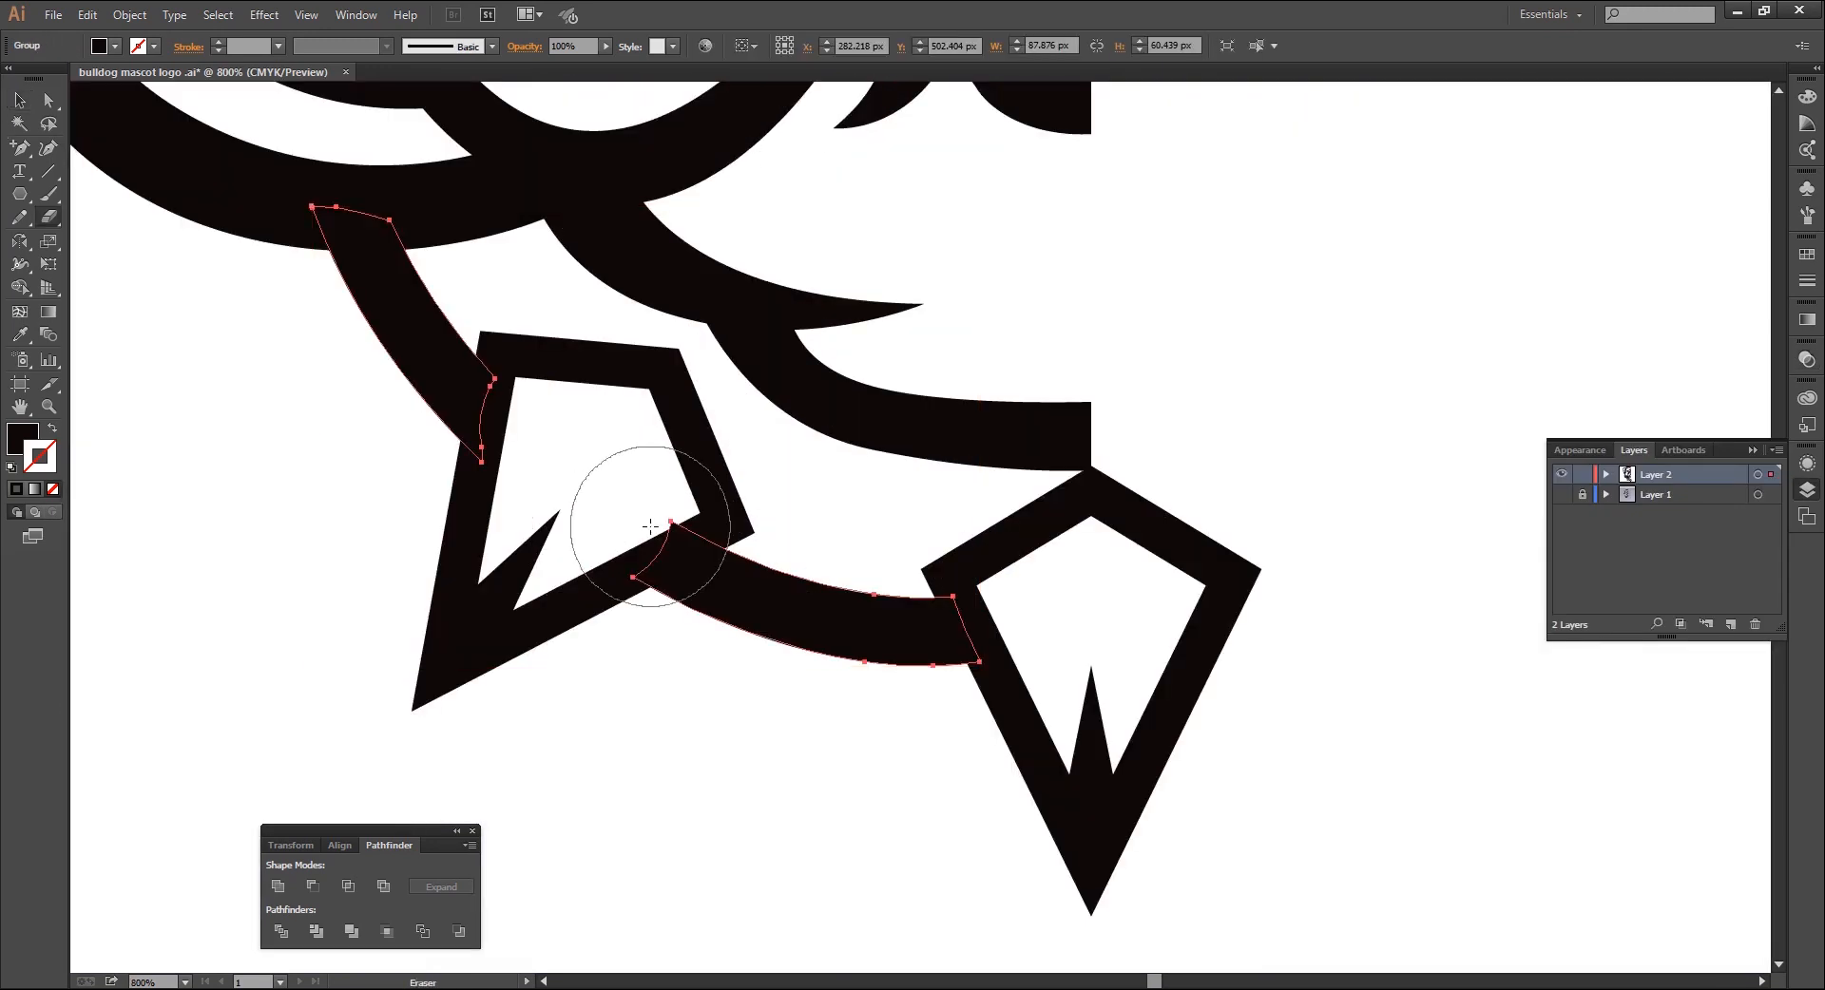
pyautogui.press('[')
pyautogui.press('[')
pyautogui.press('[')
pyautogui.press('[')
pyautogui.press('[')
pyautogui.press('[')
pyautogui.press('[')
pyautogui.press('[')
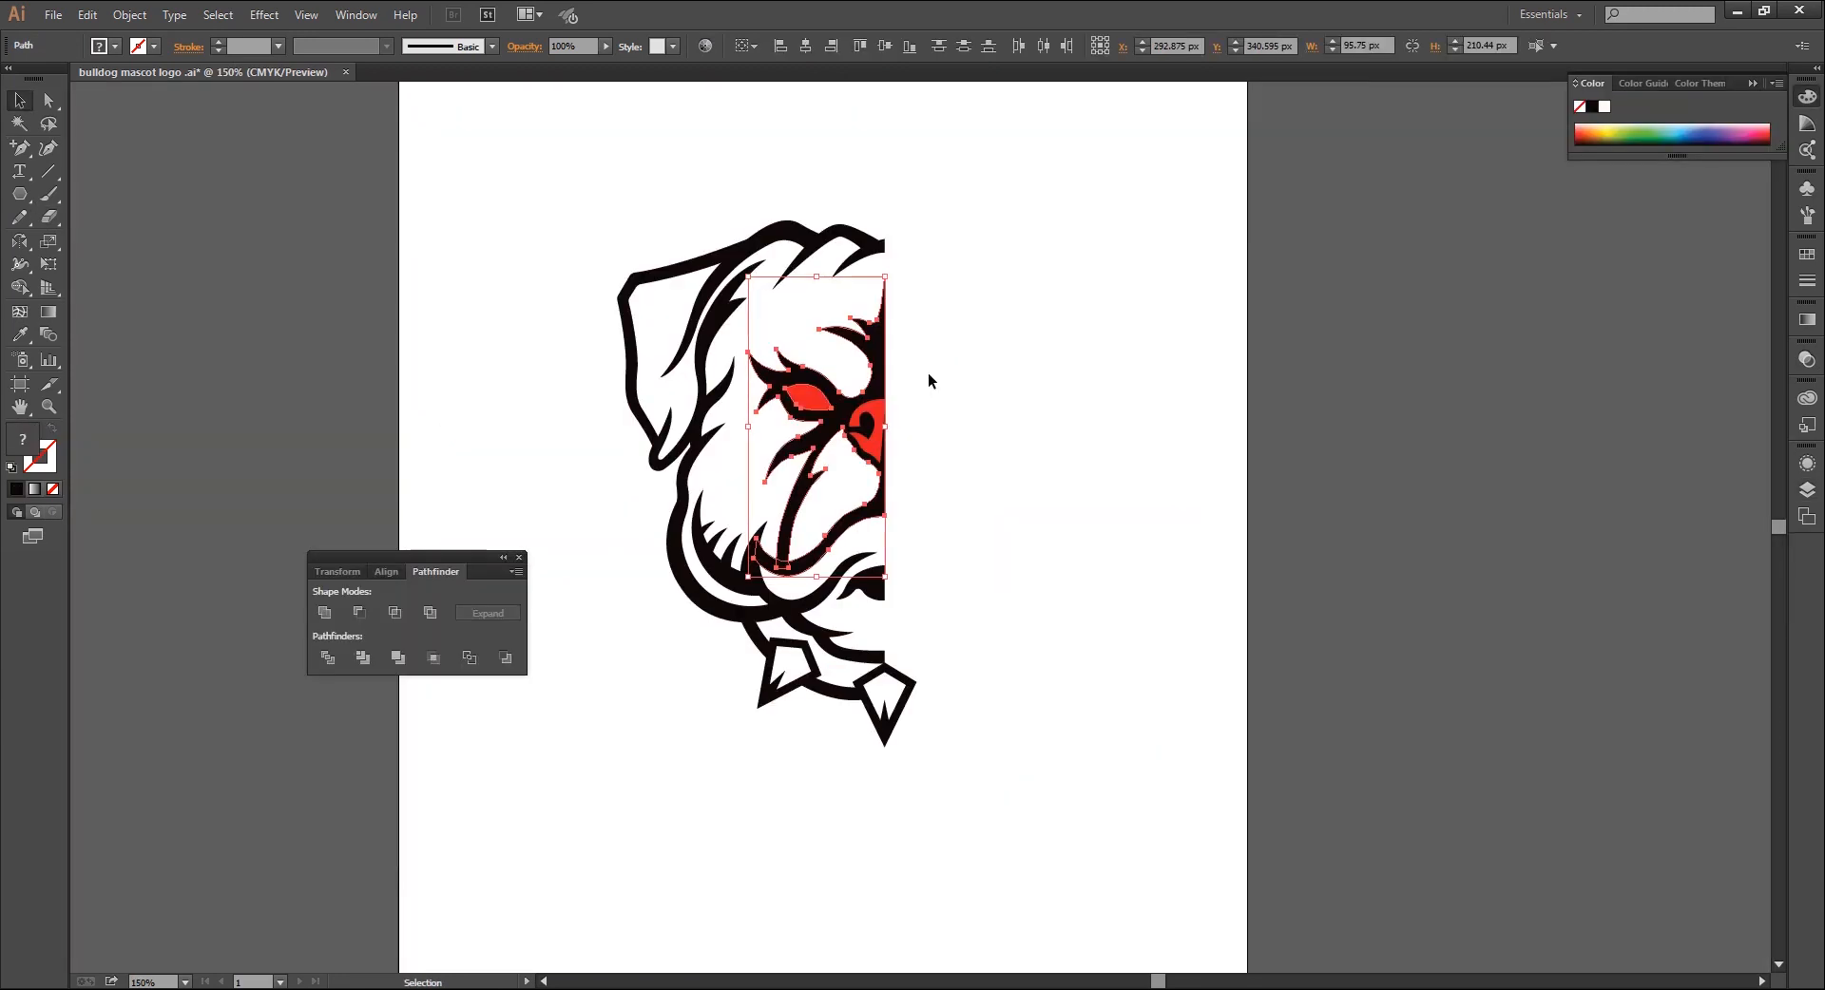
# Subtract the red eye shape from the black face shape with Minus Front
pyautogui.click(802, 393)
pyautogui.hotkey('ctrl', '+')
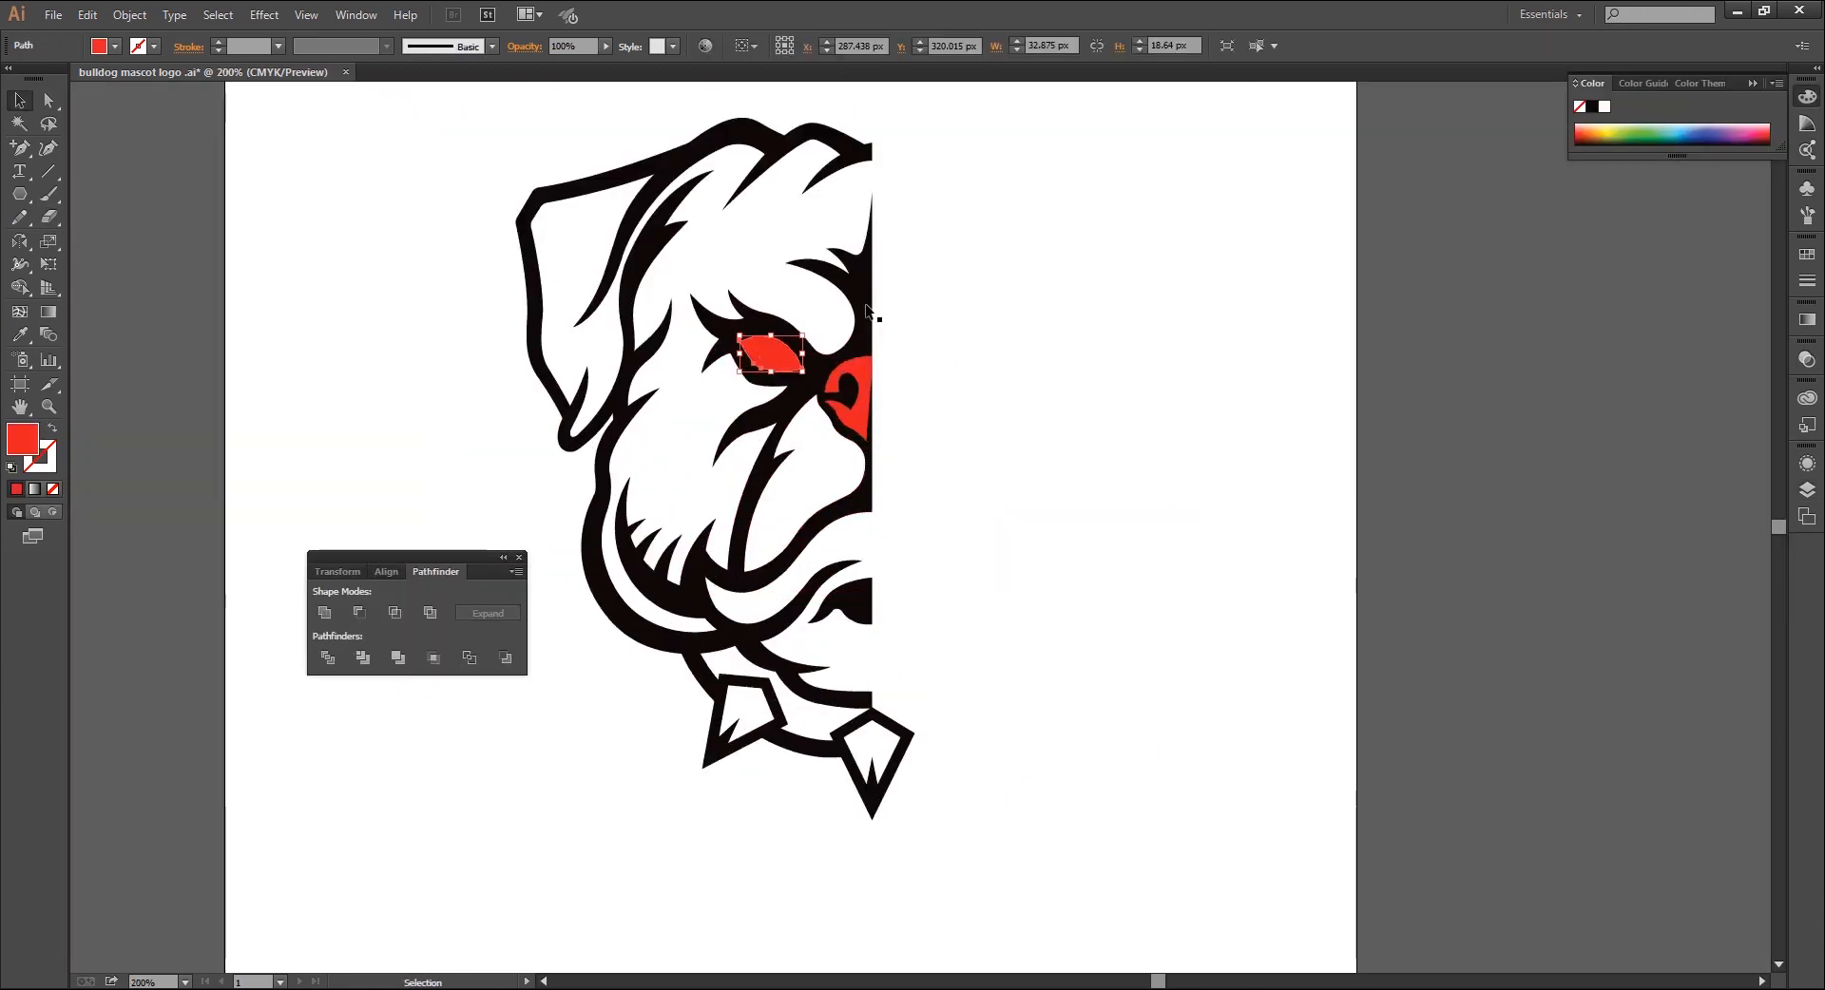
pyautogui.keyDown('shift'); pyautogui.click(858, 287); pyautogui.keyUp('shift')
pyautogui.click(359, 612)
pyautogui.hotkey('ctrl', '-')
# Show the guides and mirror a copy of the half head, without the central spike, across the vertical centre guide
pyautogui.rightClick(490, 360)
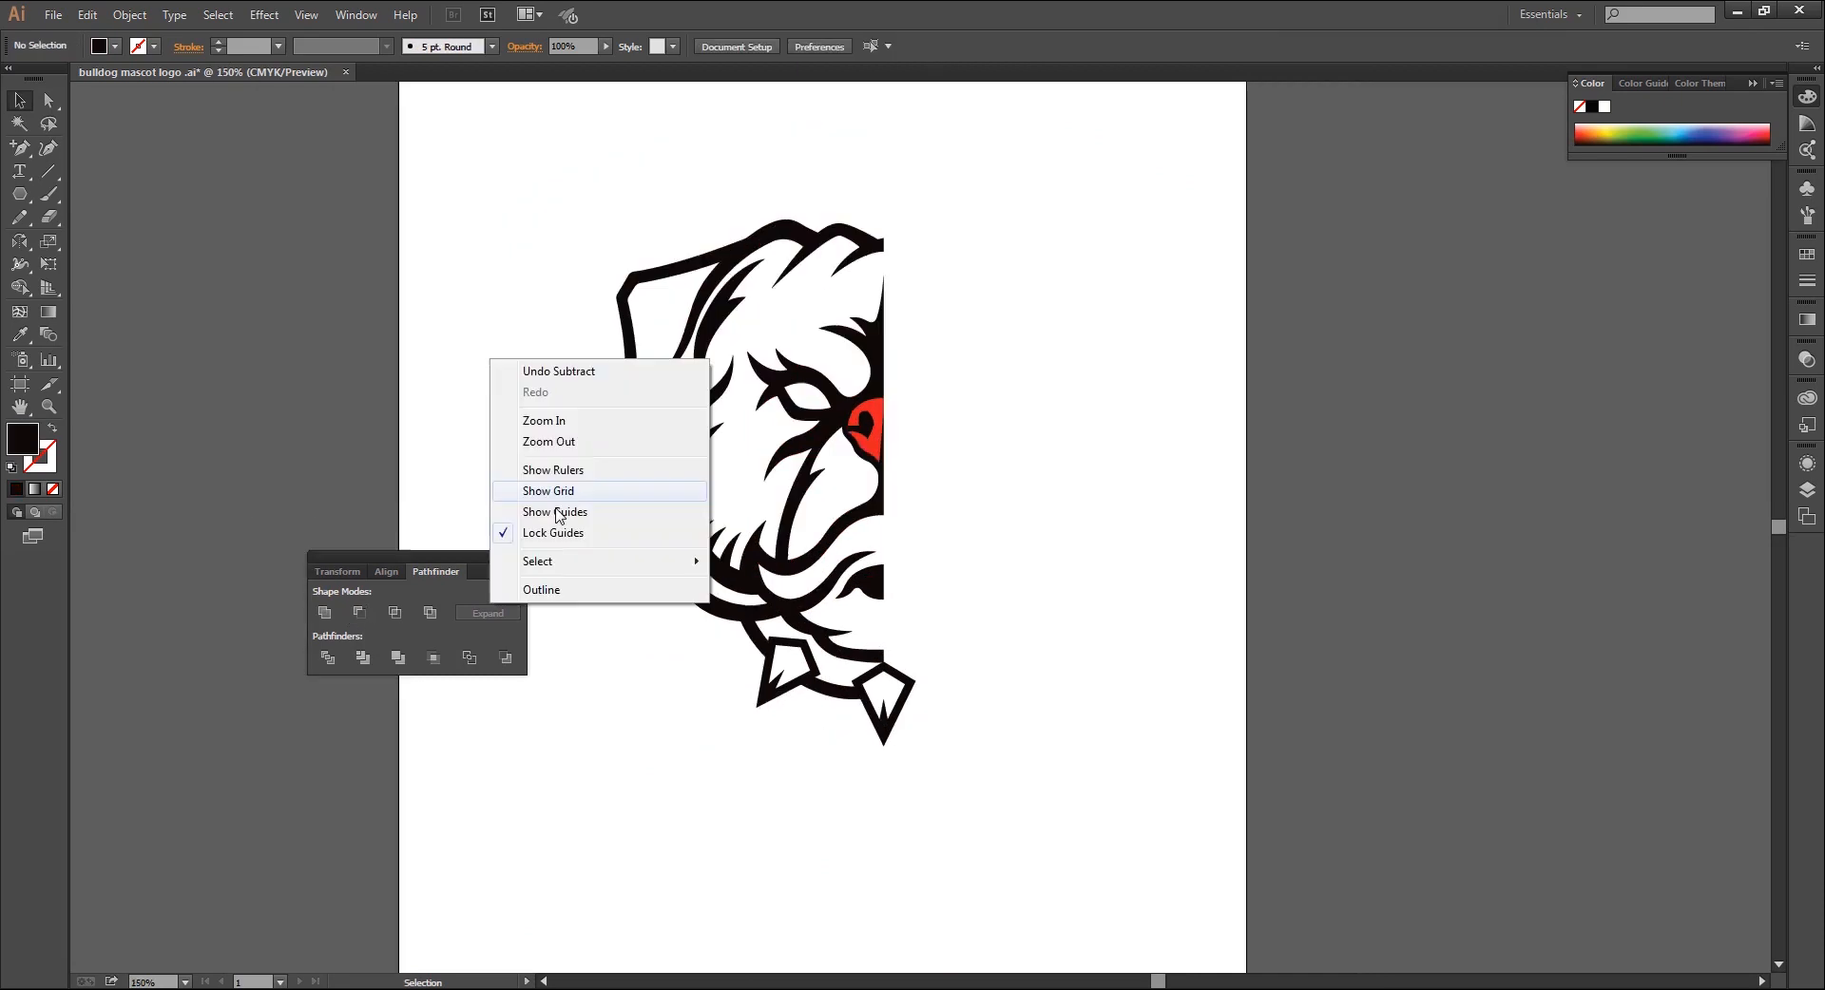
pyautogui.click(559, 514)
pyautogui.hotkey('ctrl', '-')
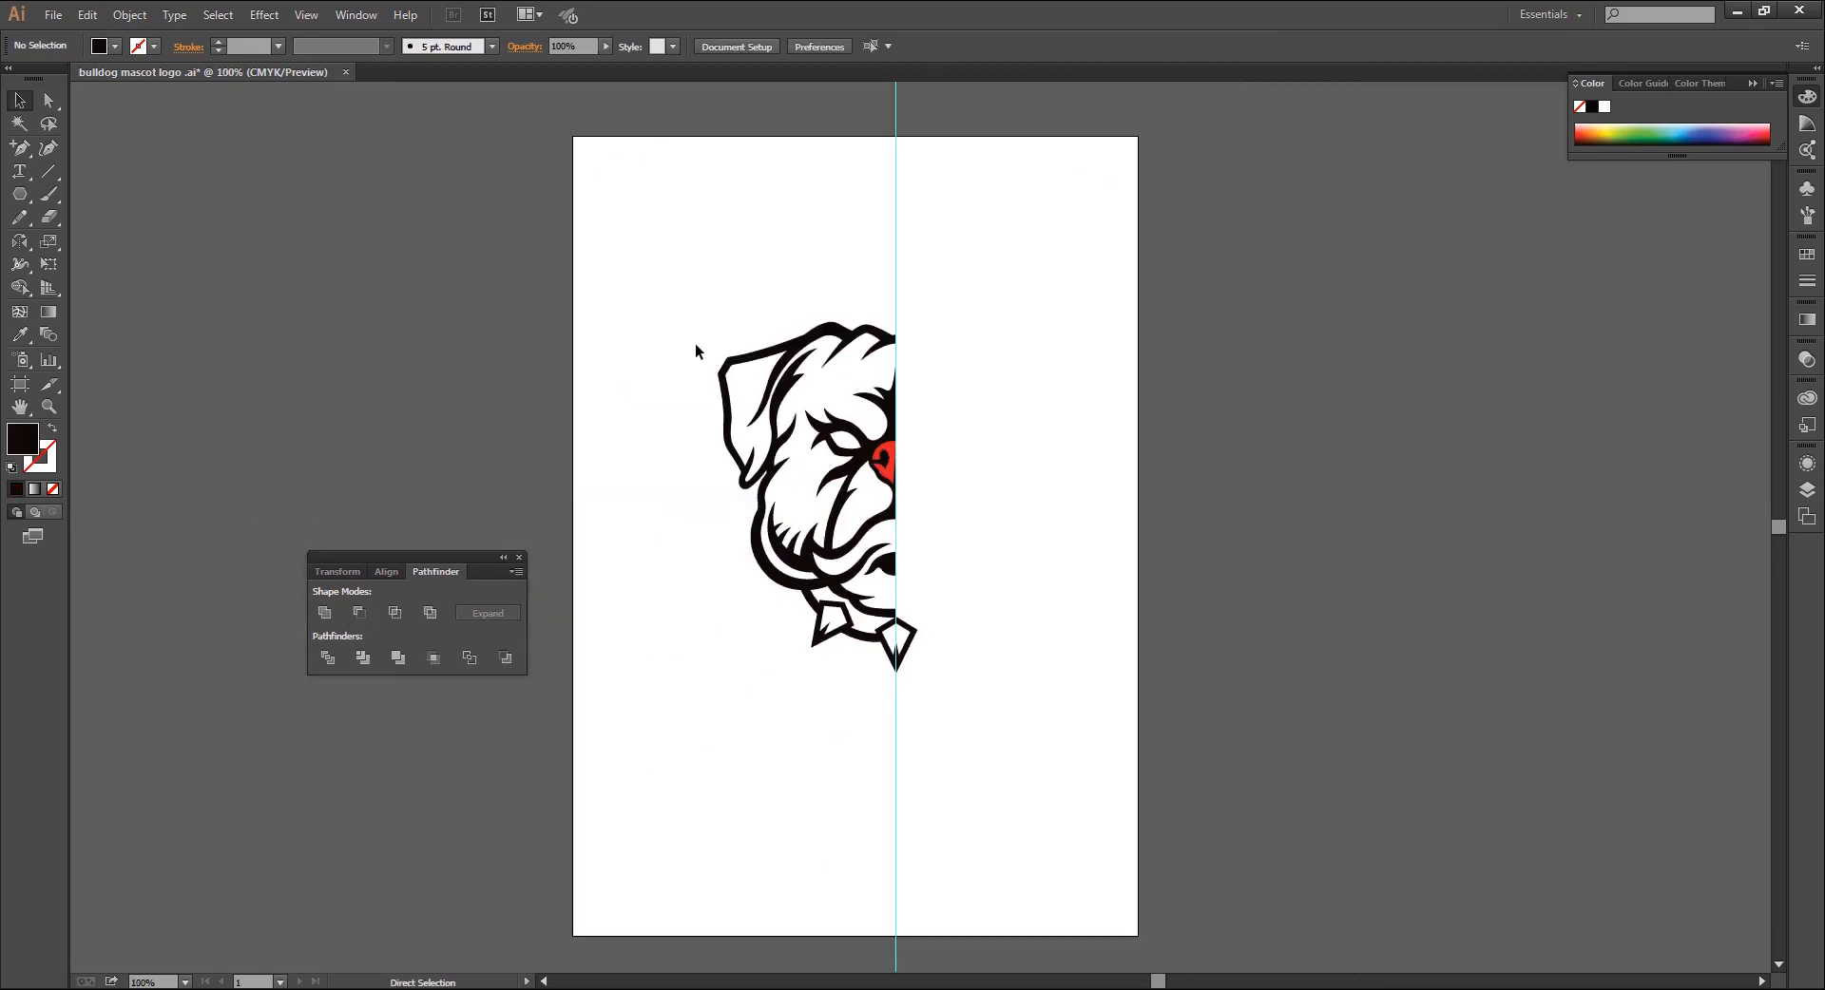
pyautogui.moveTo(675, 273); pyautogui.dragTo(987, 774)
pyautogui.hotkey('ctrl', '+')
pyautogui.press('o')
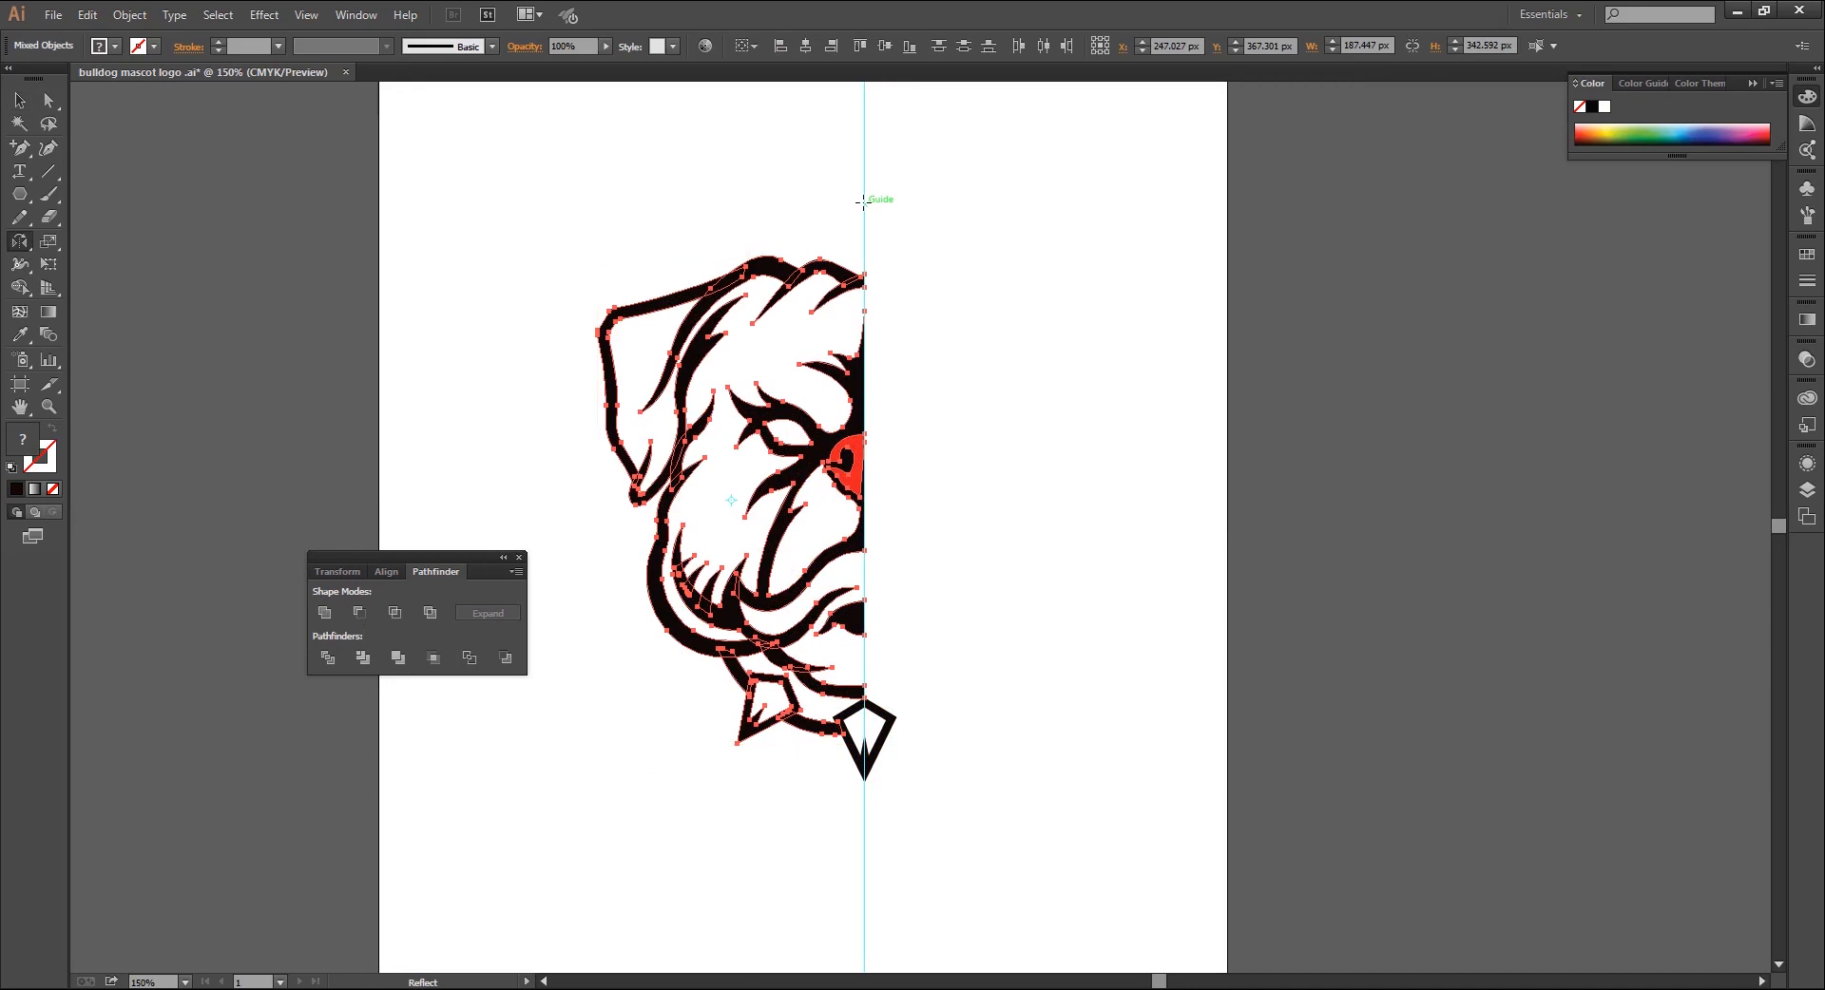
pyautogui.click(865, 202)
pyautogui.moveTo(851, 609); pyautogui.dragTo(863, 616)
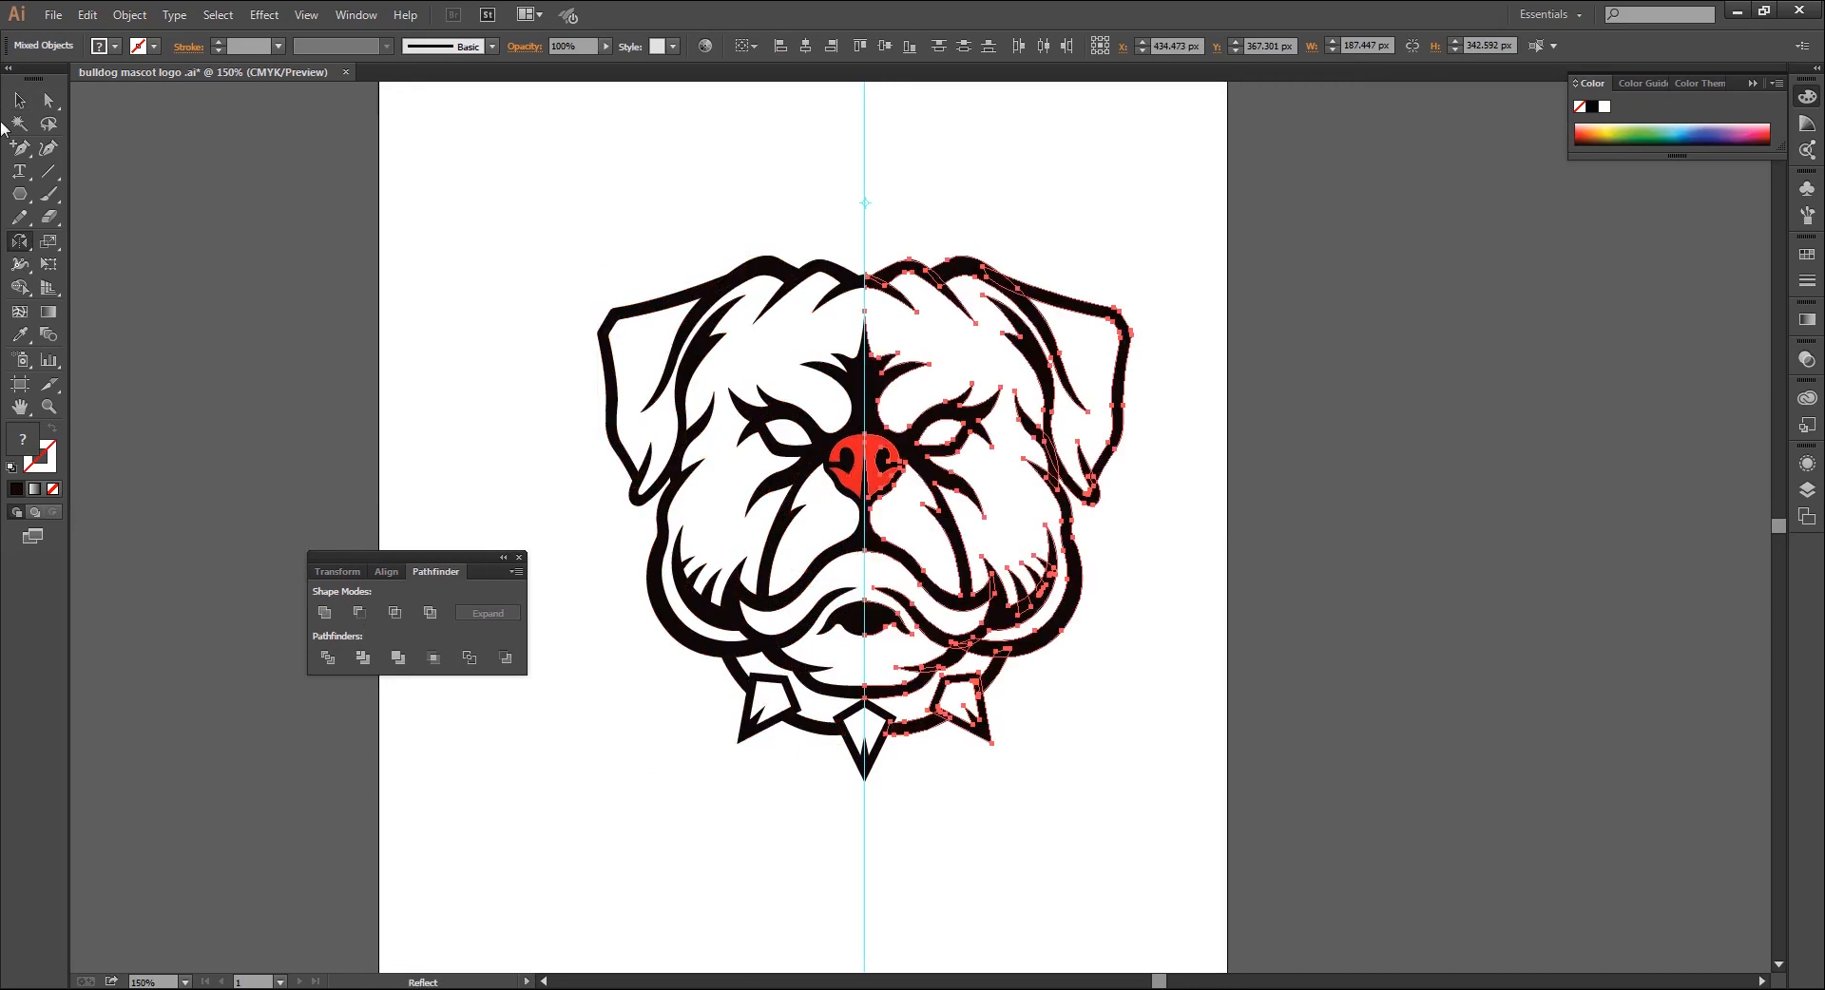
# Hide the guides and unite the two red nose halves into one shape
pyautogui.press('v')
pyautogui.rightClick(465, 268)
pyautogui.click(525, 414)
pyautogui.hotkey('ctrl', '+')
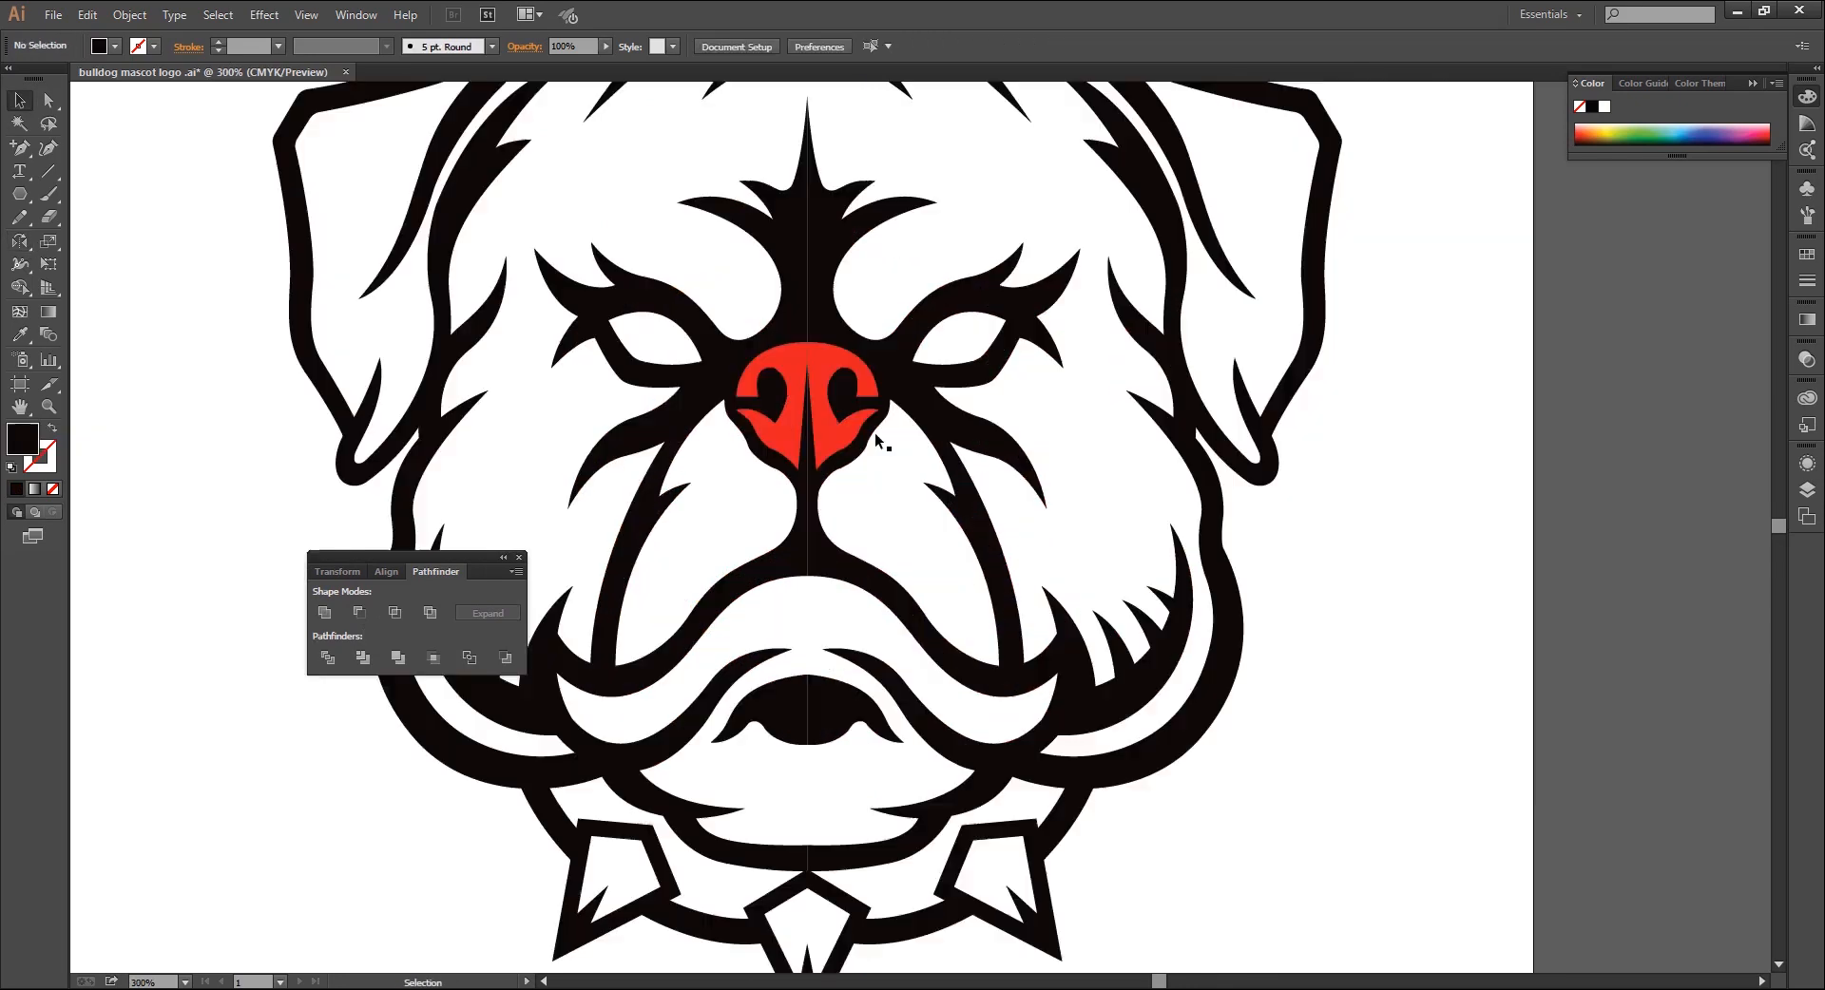
pyautogui.click(850, 430)
pyautogui.keyDown('shift'); pyautogui.click(781, 434); pyautogui.keyUp('shift')
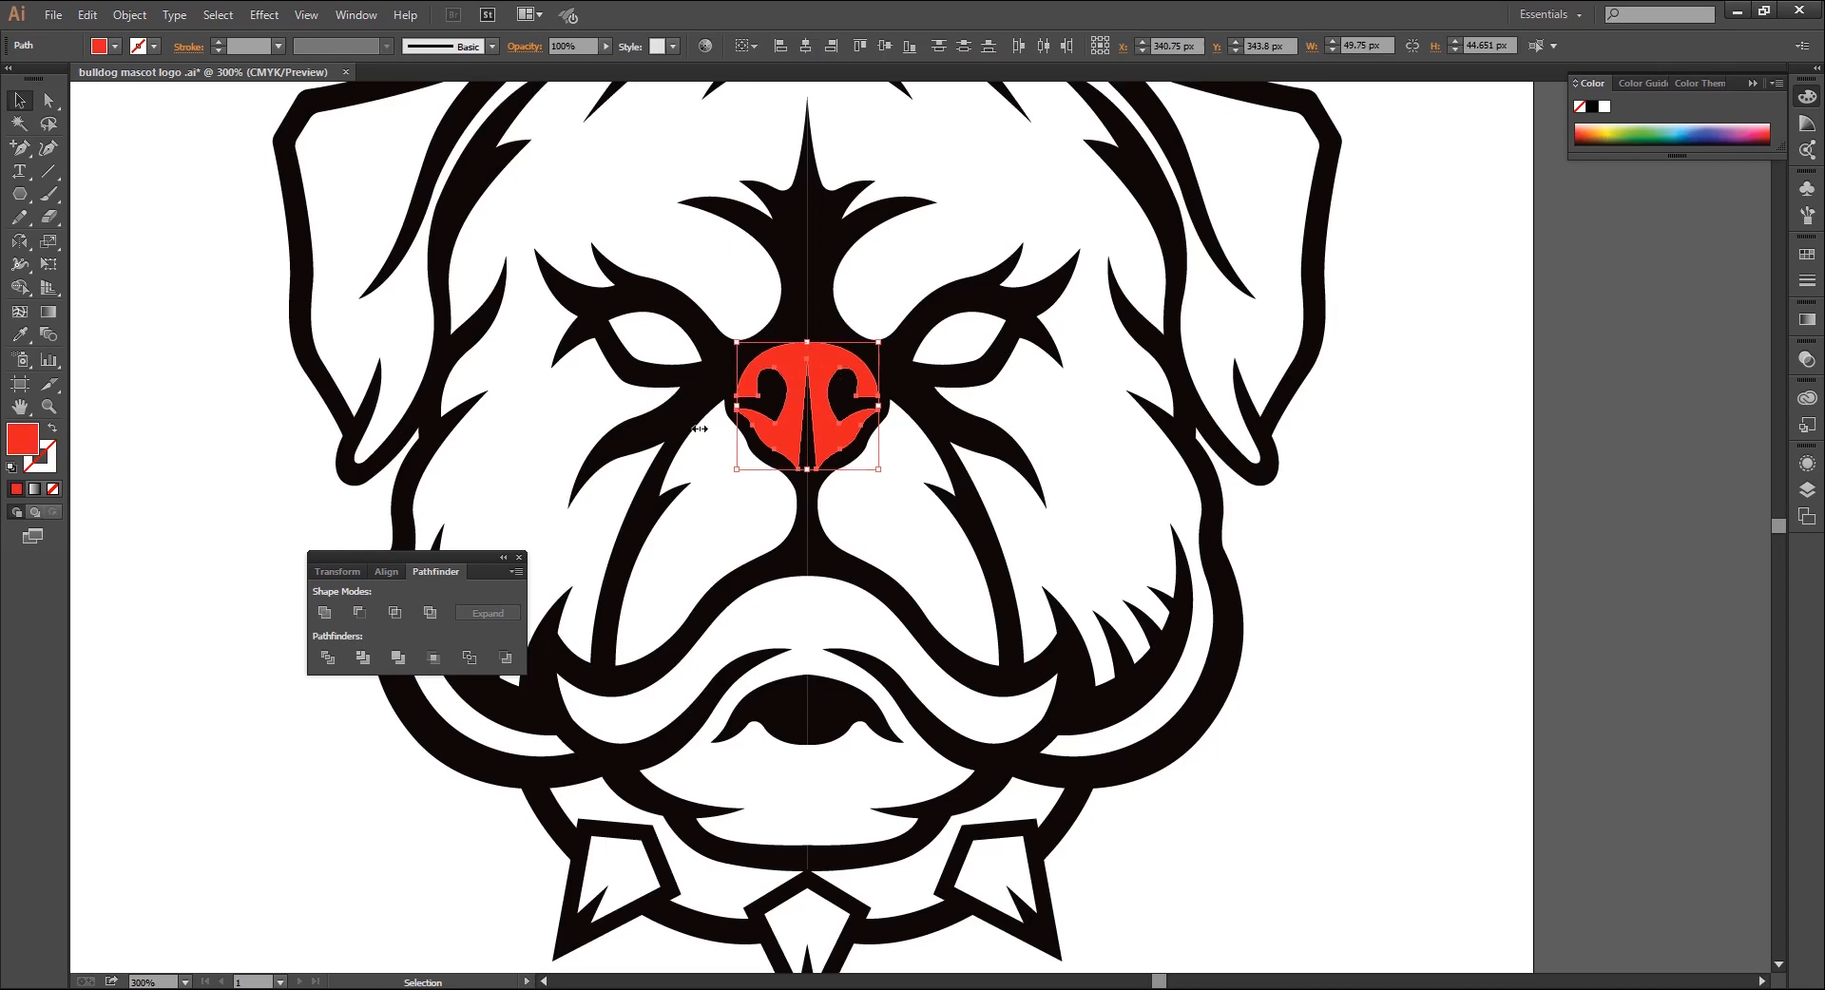
pyautogui.click(324, 613)
pyautogui.click(243, 466)
# Select all the head and collar shapes except the red nose and unite them into one black shape
pyautogui.hotkey('ctrl', '1')
pyautogui.moveTo(664, 285); pyautogui.dragTo(1058, 722)
pyautogui.hotkey('ctrl', '+')
pyautogui.hotkey('ctrl', '+')
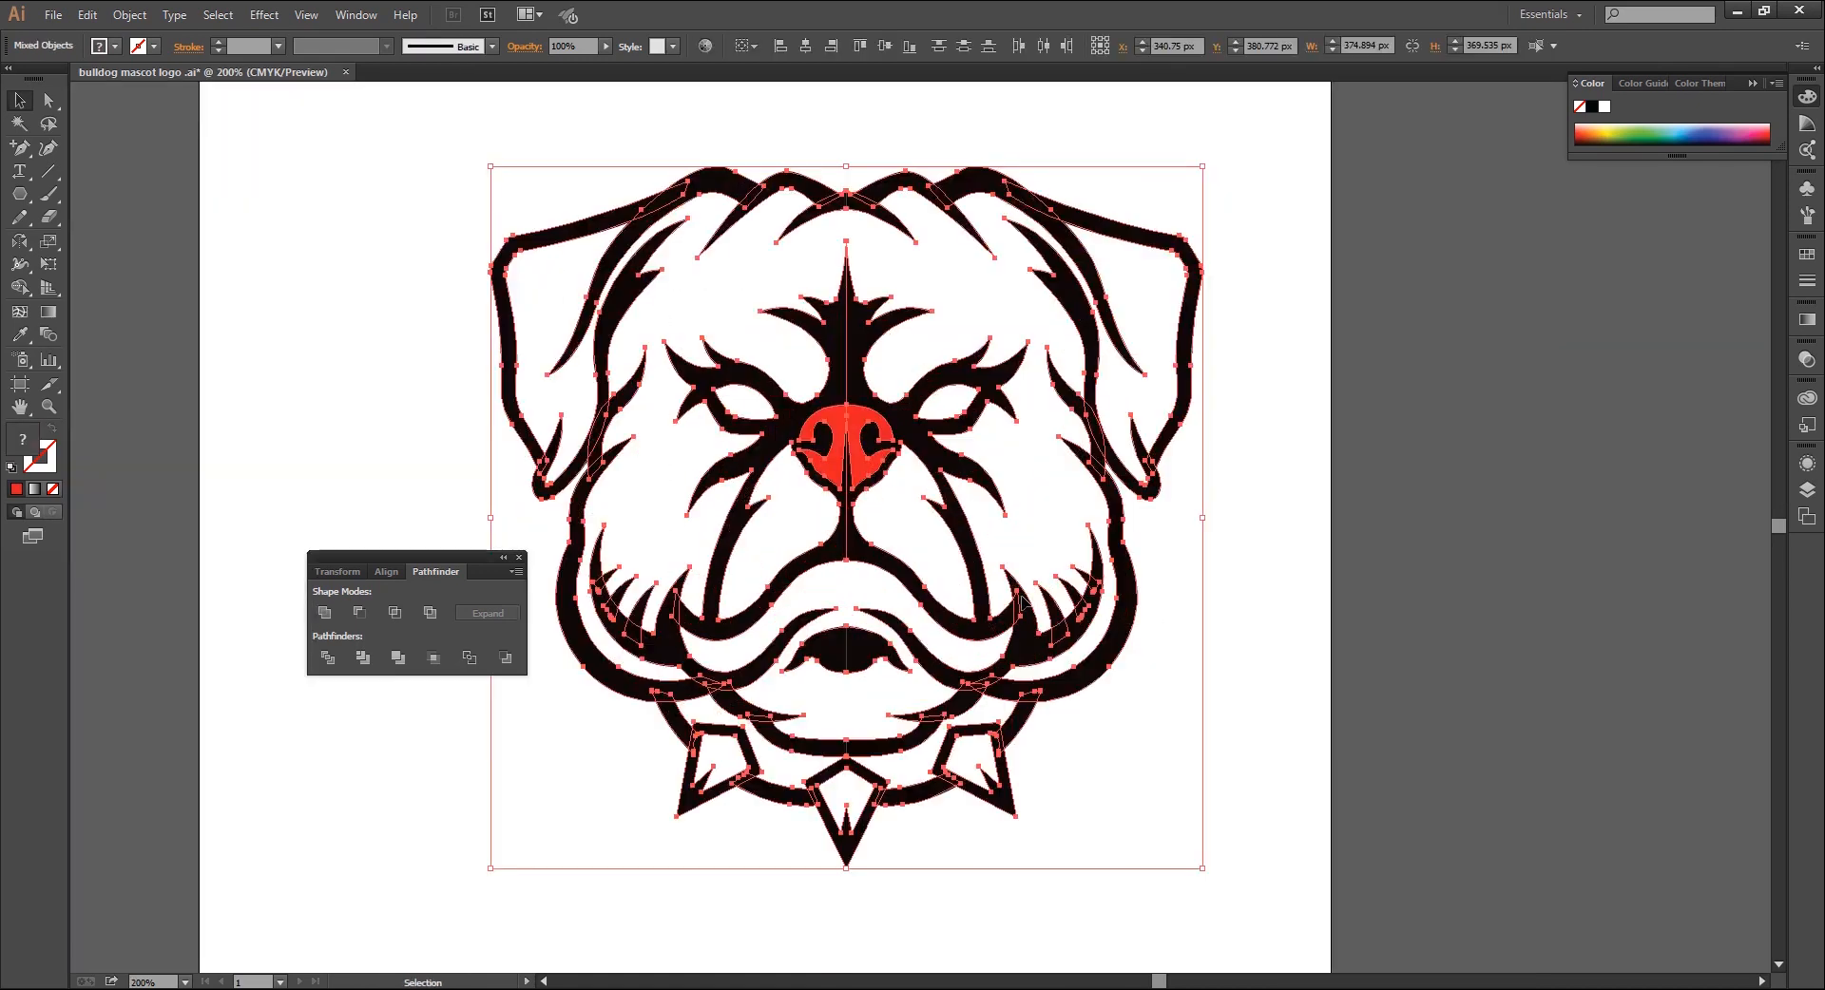
pyautogui.keyDown('shift'); pyautogui.click(856, 438); pyautogui.keyUp('shift')
pyautogui.click(324, 613)
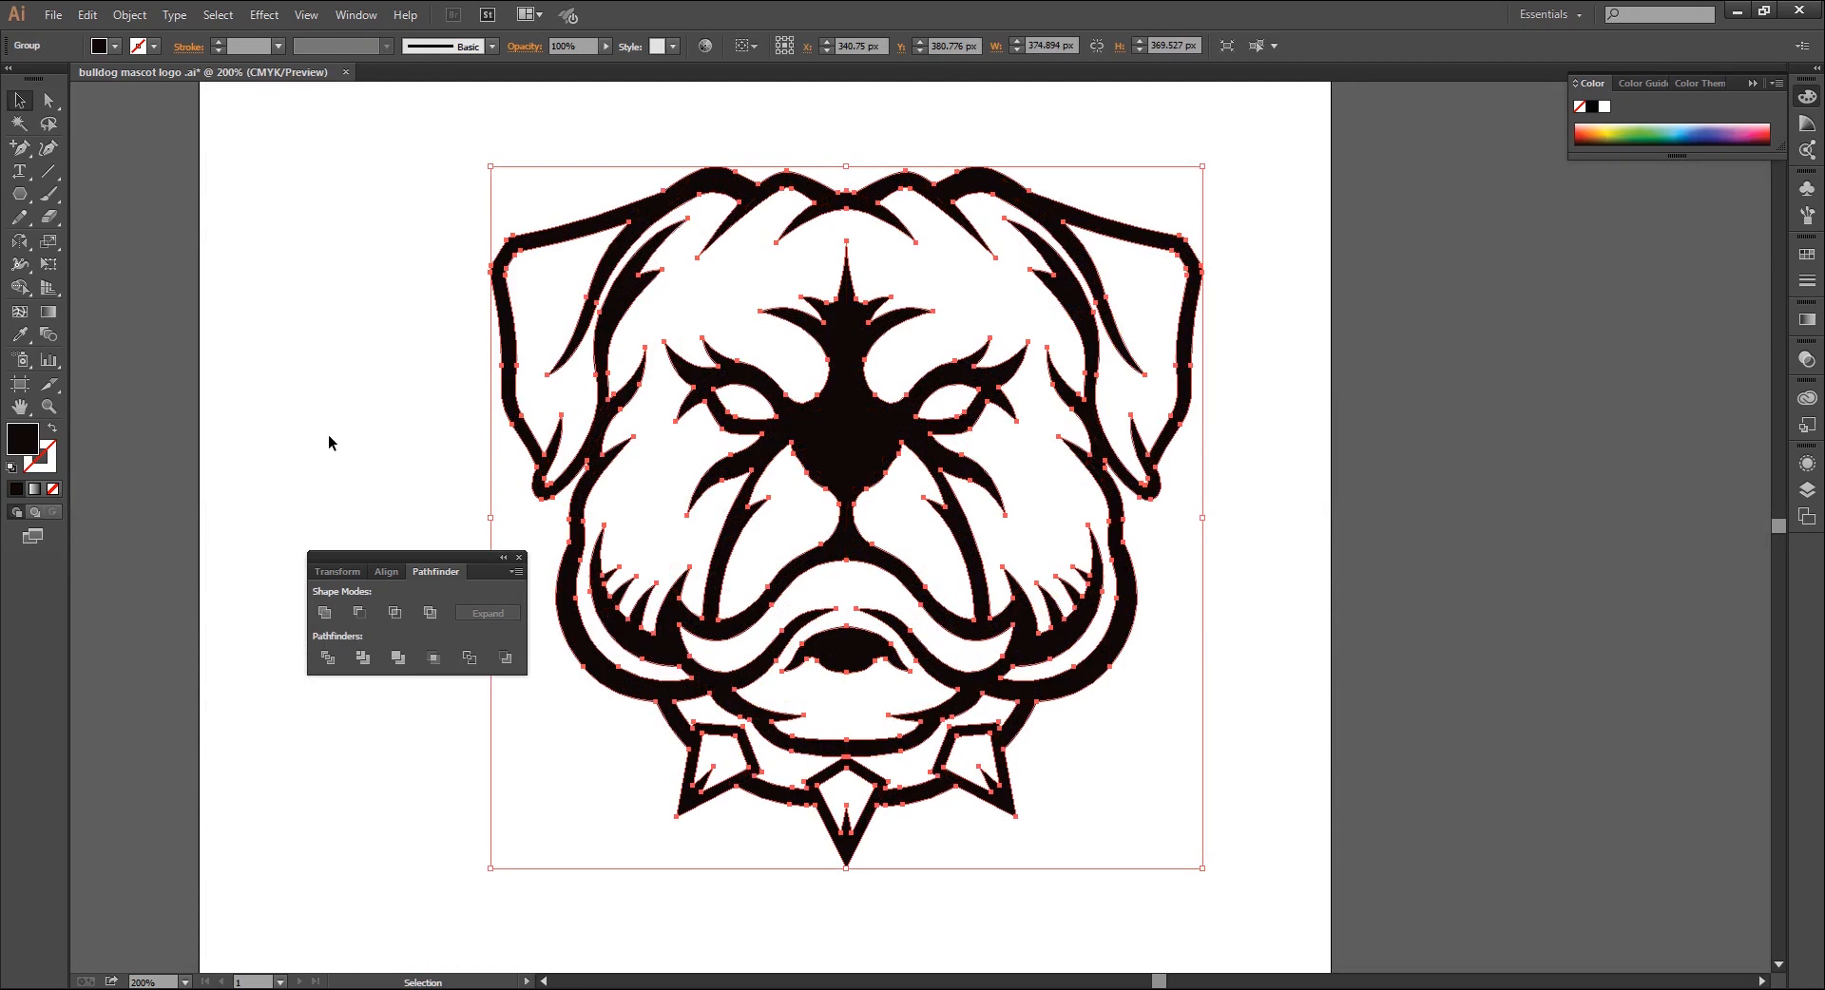
# Send the united black head to the back and subtract the red nose from it with Minus Front
pyautogui.rightClick(859, 463)
pyautogui.moveTo(894, 624)
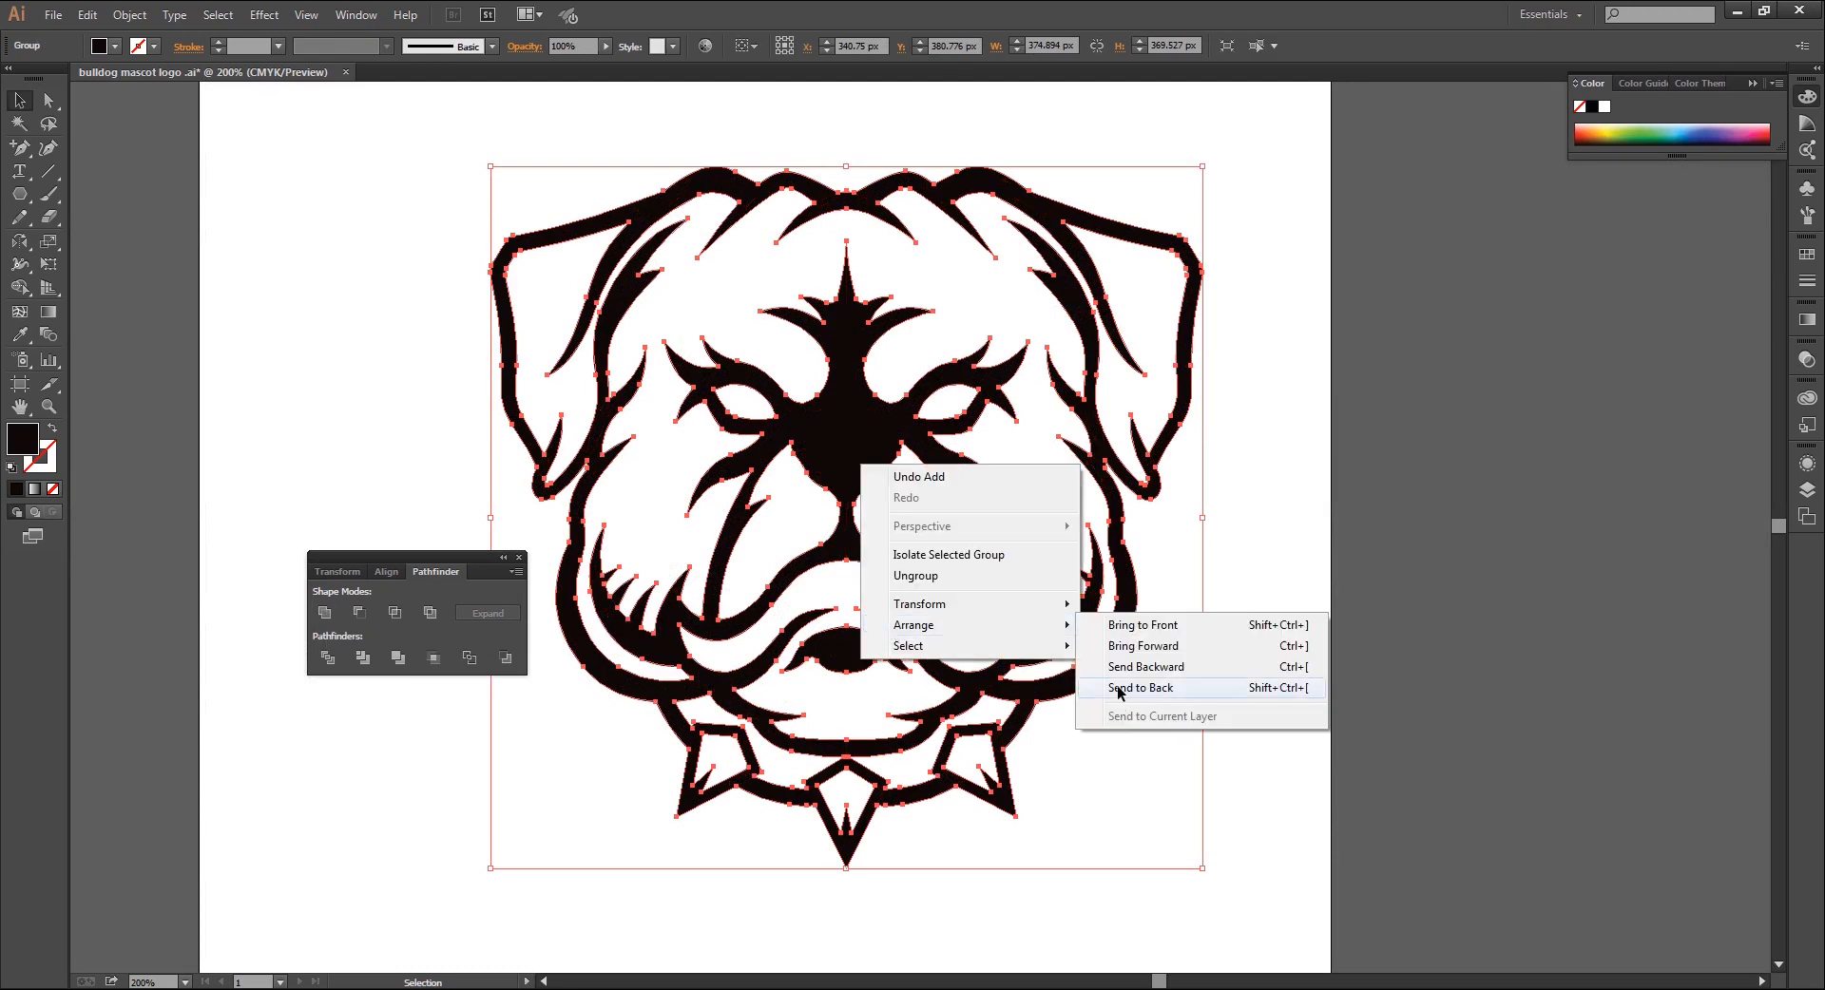
pyautogui.click(1121, 694)
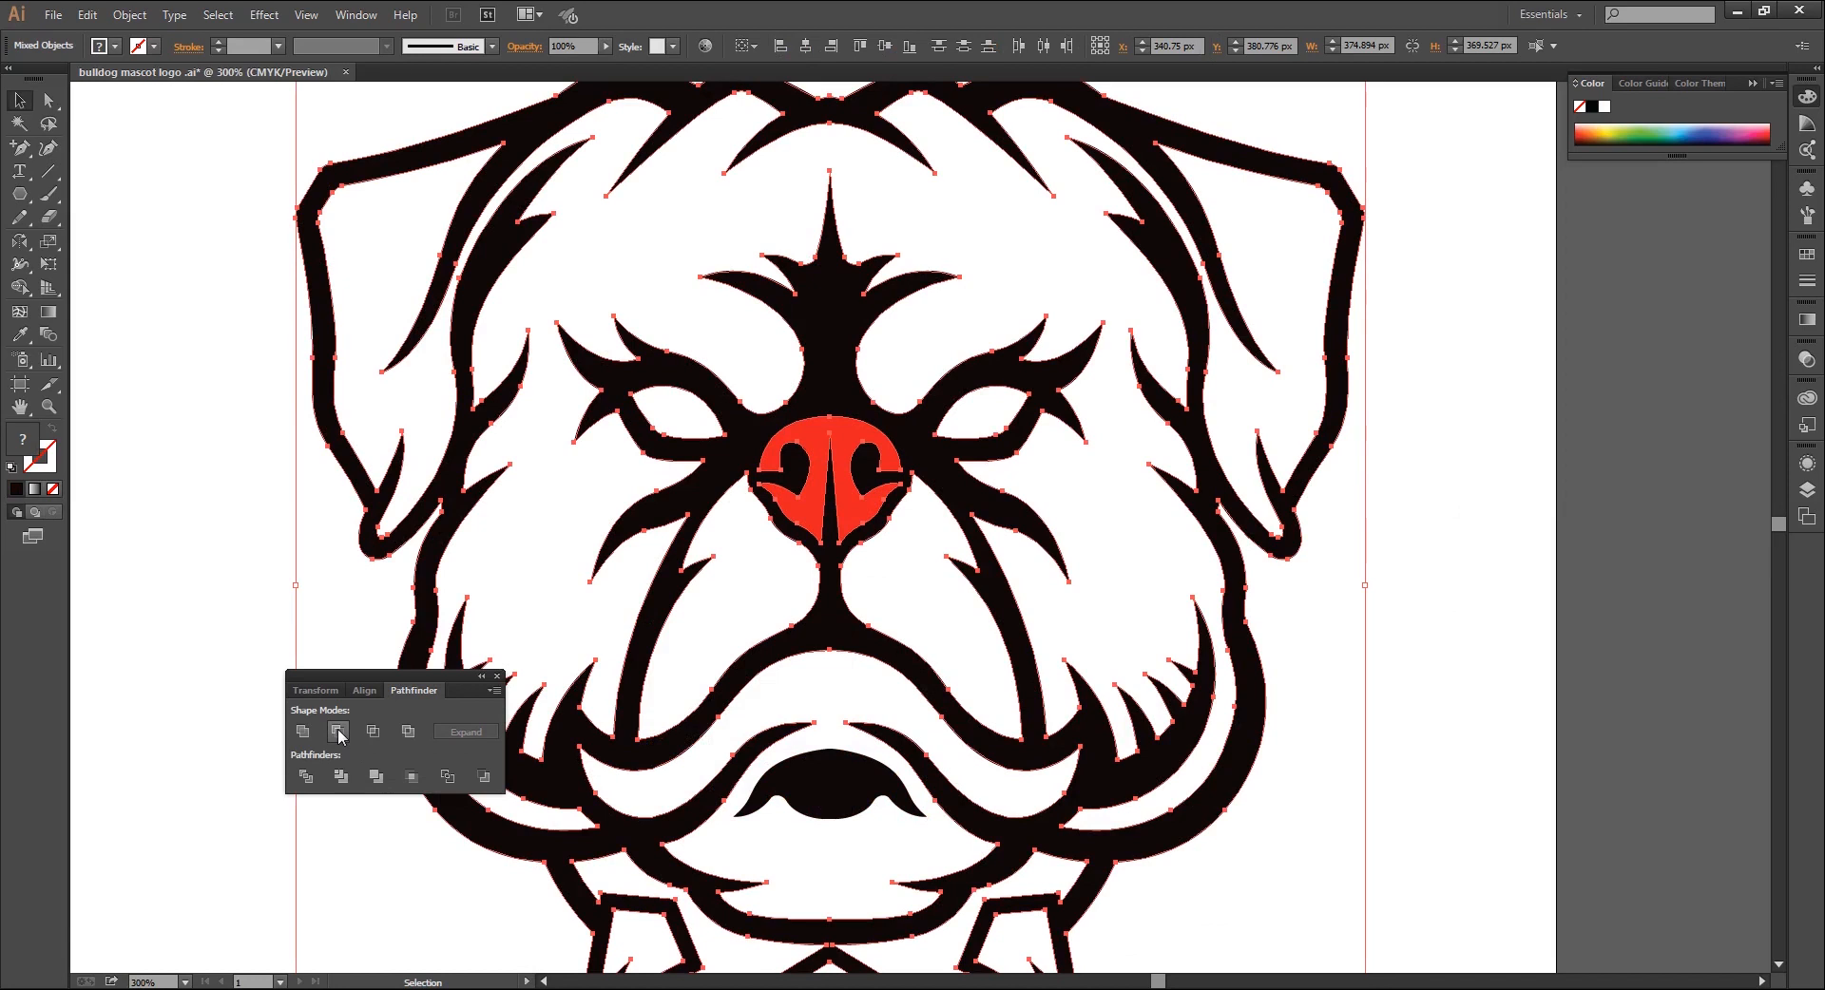
pyautogui.click(337, 732)
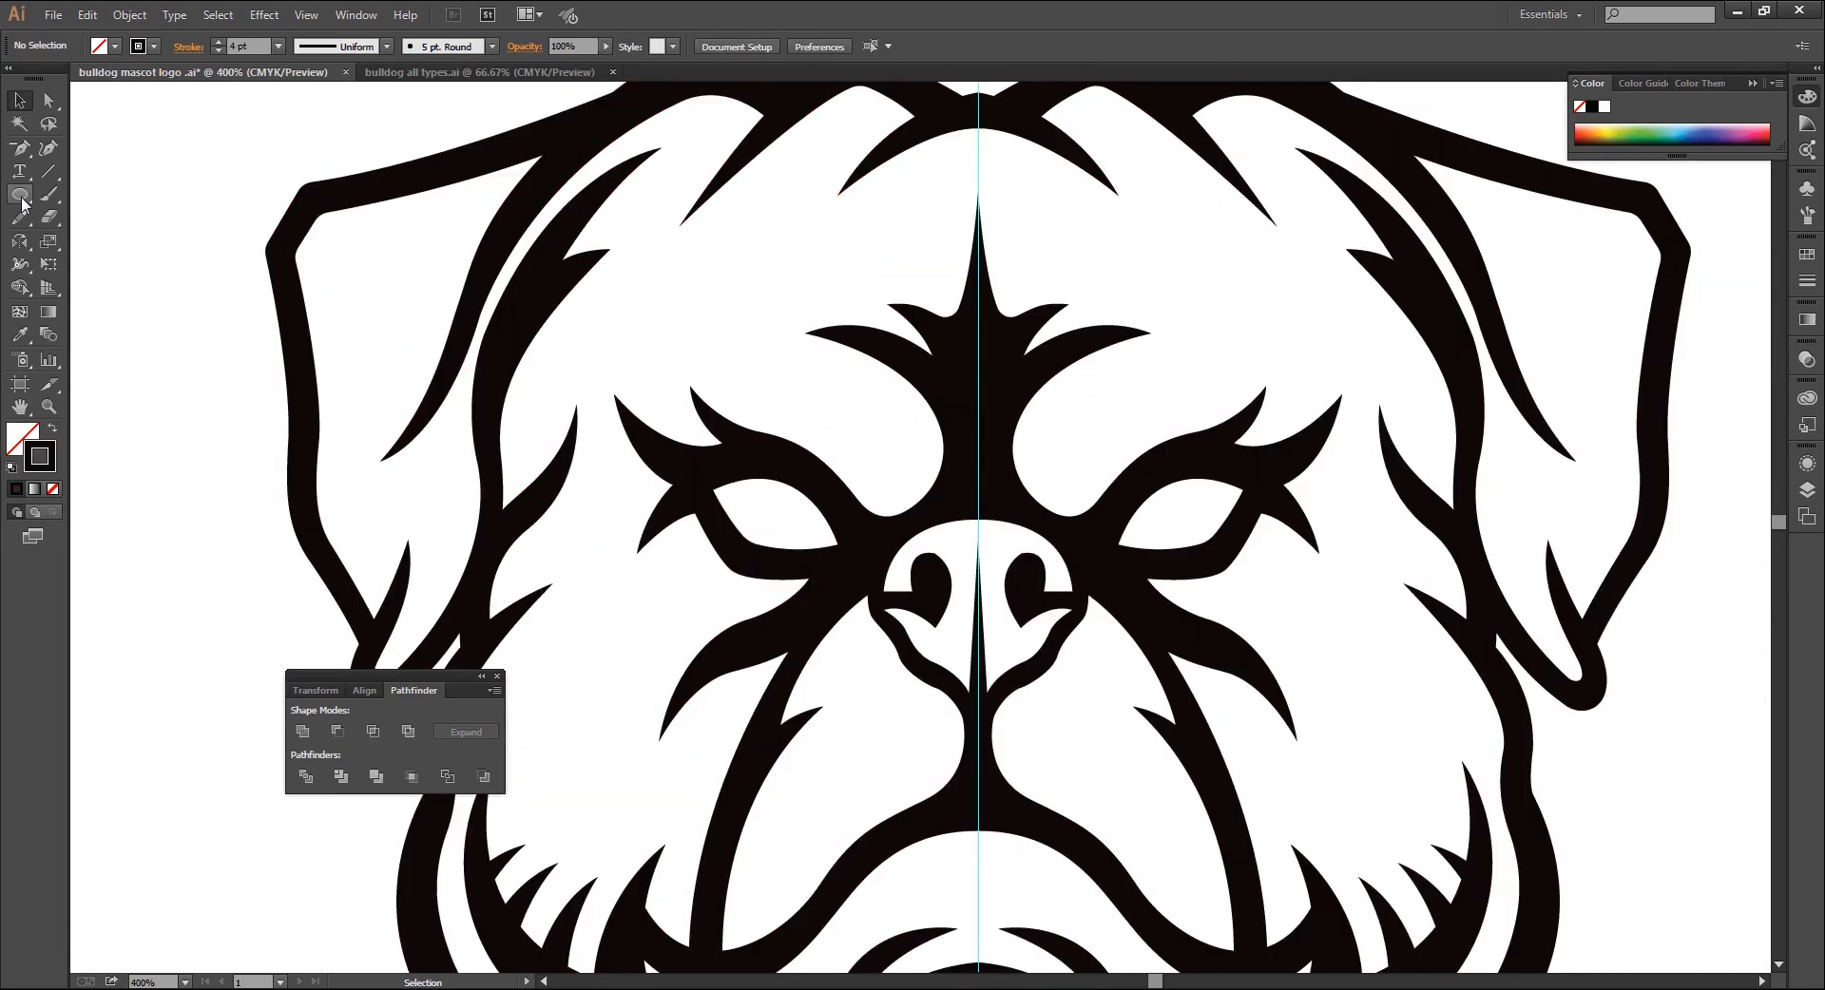
# Draw an unfilled, black-stroked circle over the left eye as the iris and enlarge it to about 22 px across
pyautogui.press('l')
pyautogui.moveTo(780, 503)
pyautogui.mouseDown()
pyautogui.moveTo(843, 542)
pyautogui.moveTo(813, 527)
pyautogui.mouseUp()
pyautogui.press('v')
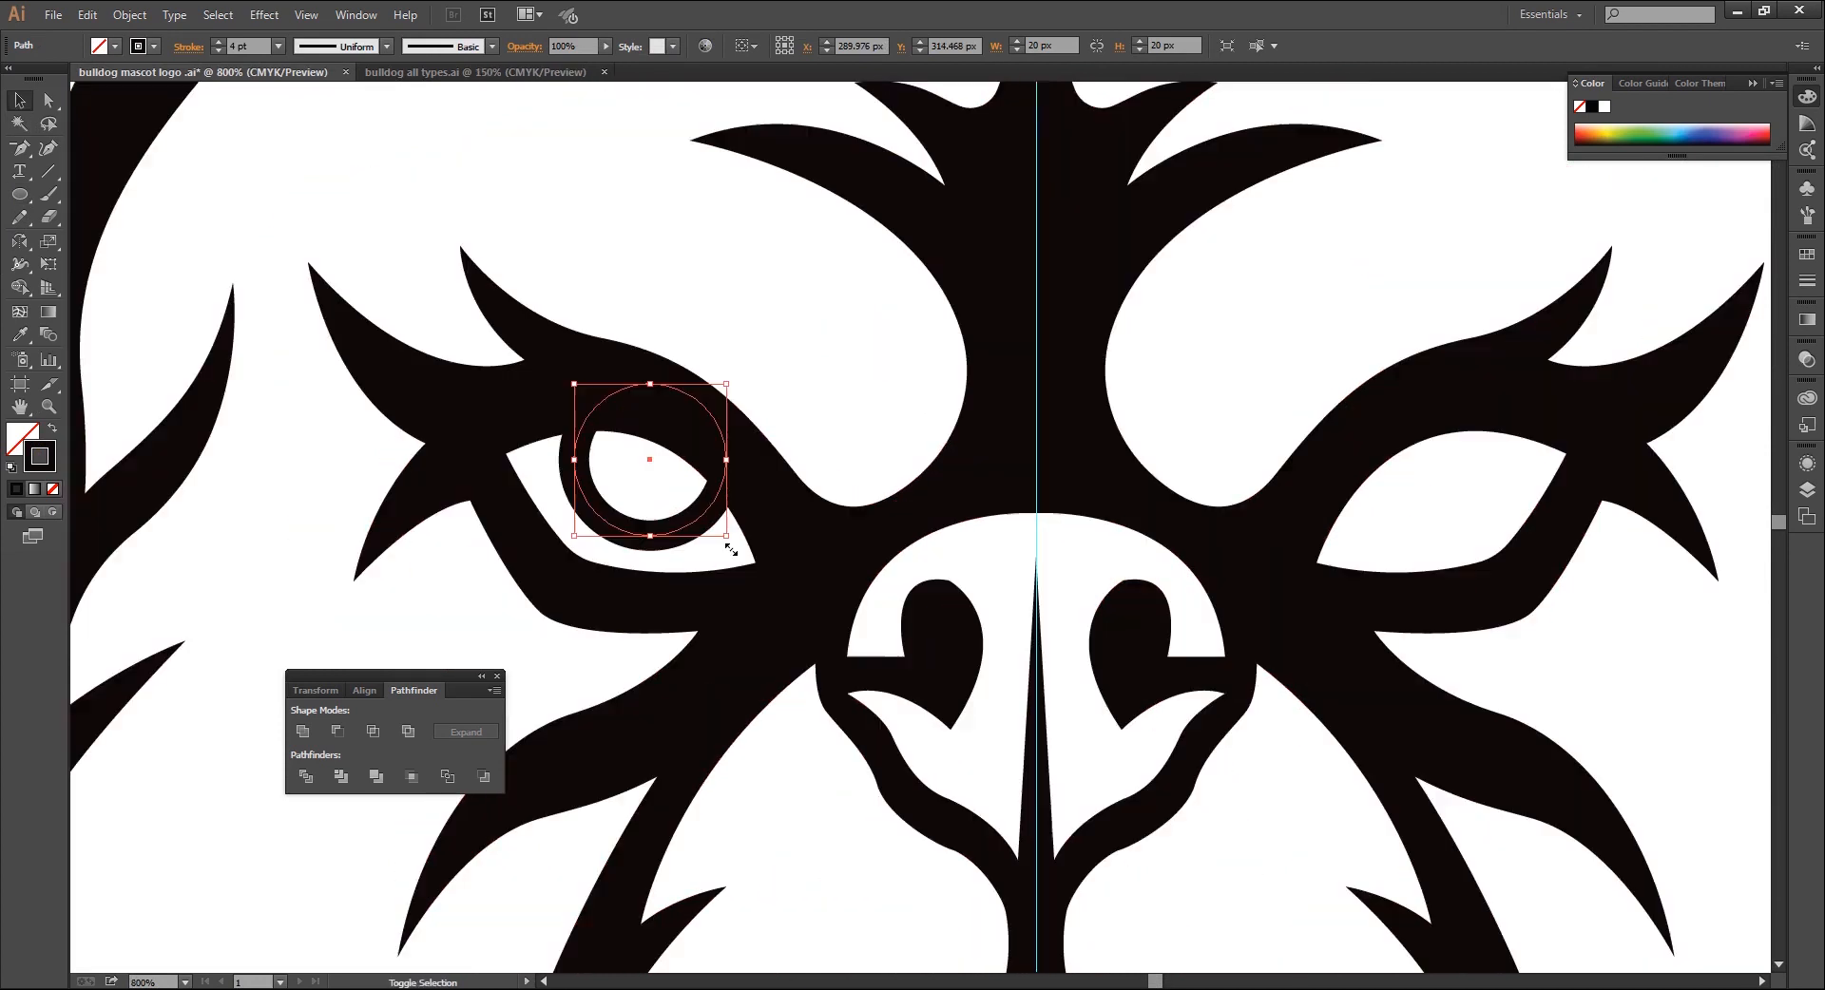
pyautogui.moveTo(730, 549); pyautogui.dragTo(738, 559)
pyautogui.hotkey('ctrl', '-')
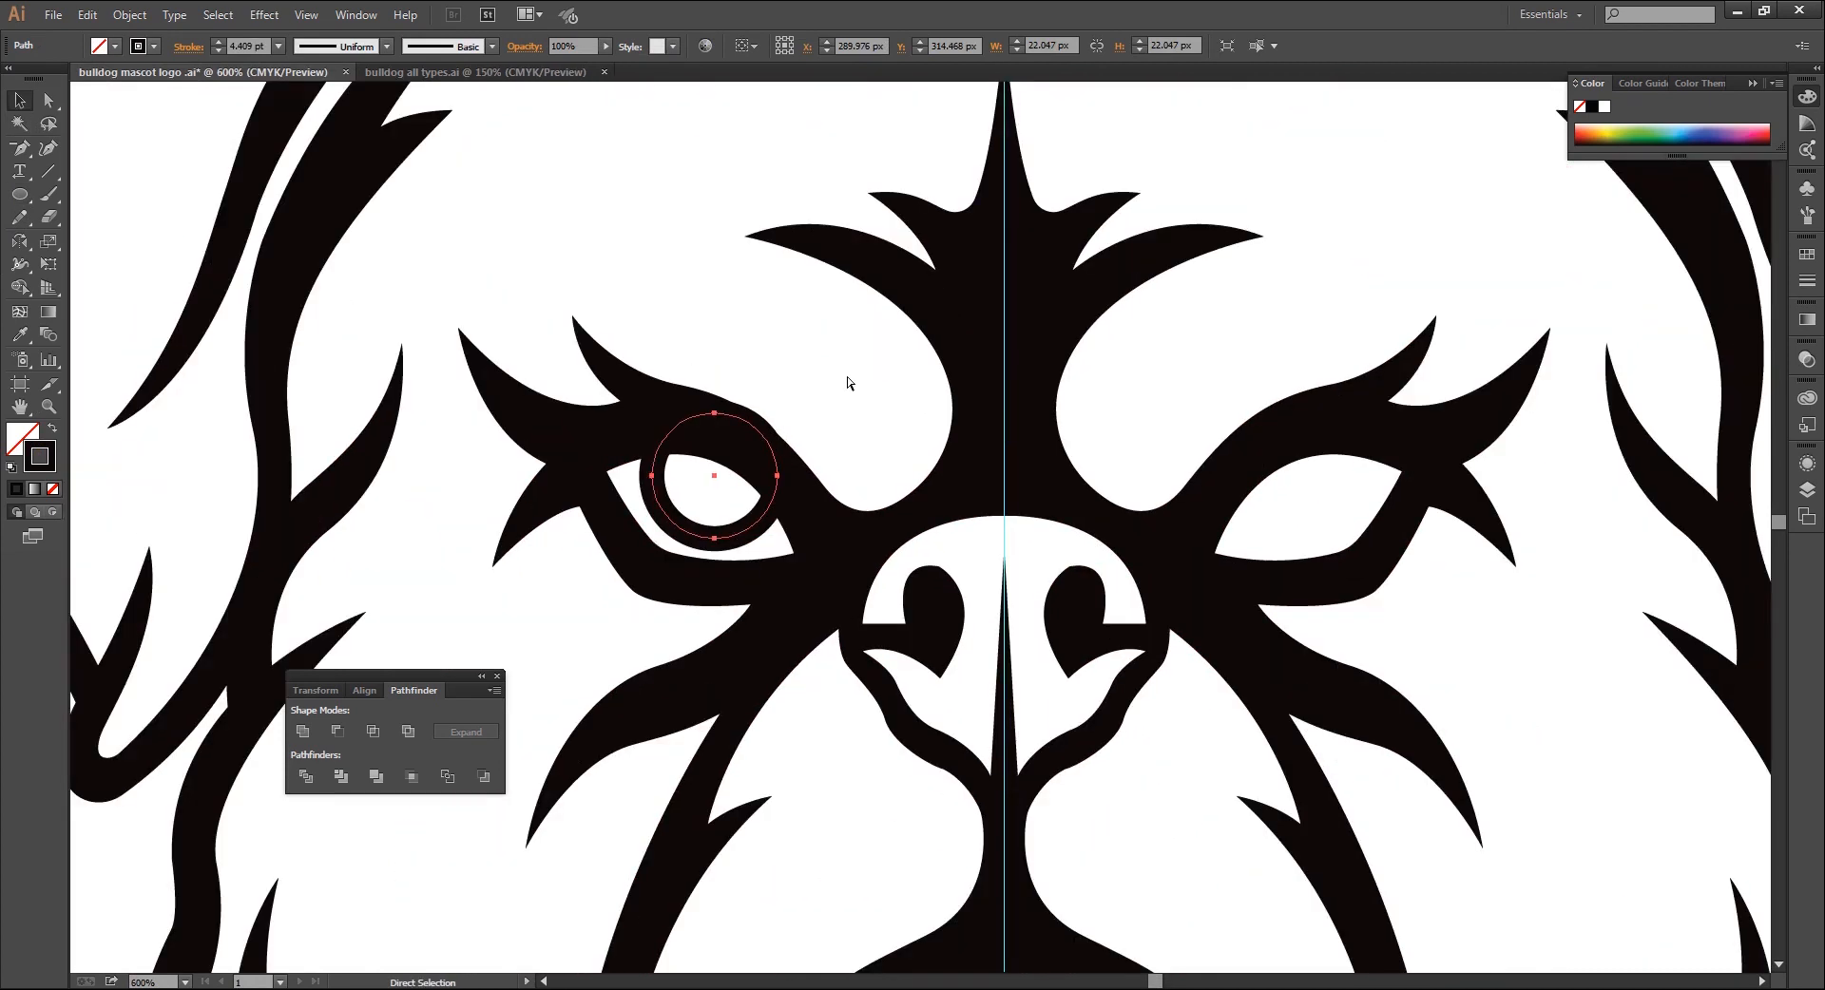
# Paste a copy of the iris circle in front, scale it to about 12 px and swap its stroke for a black fill as the pupil
pyautogui.click(87, 14)
pyautogui.click(188, 176)
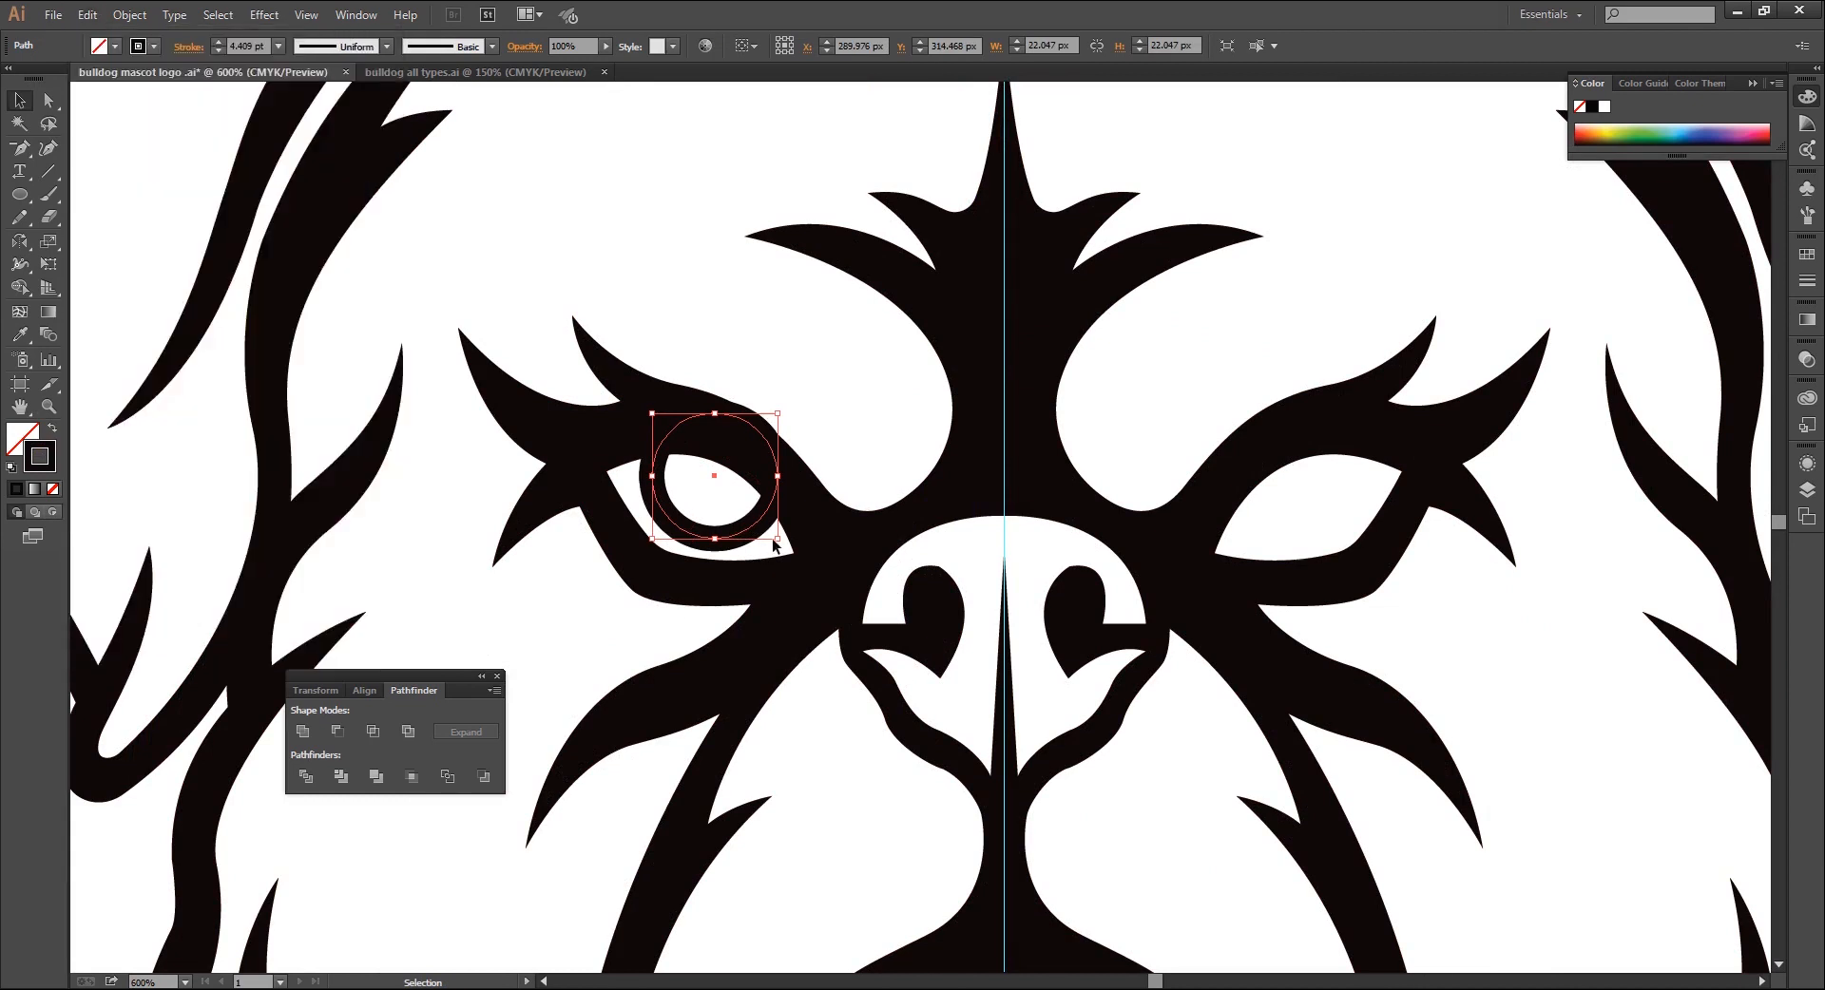
pyautogui.moveTo(778, 537); pyautogui.dragTo(750, 522)
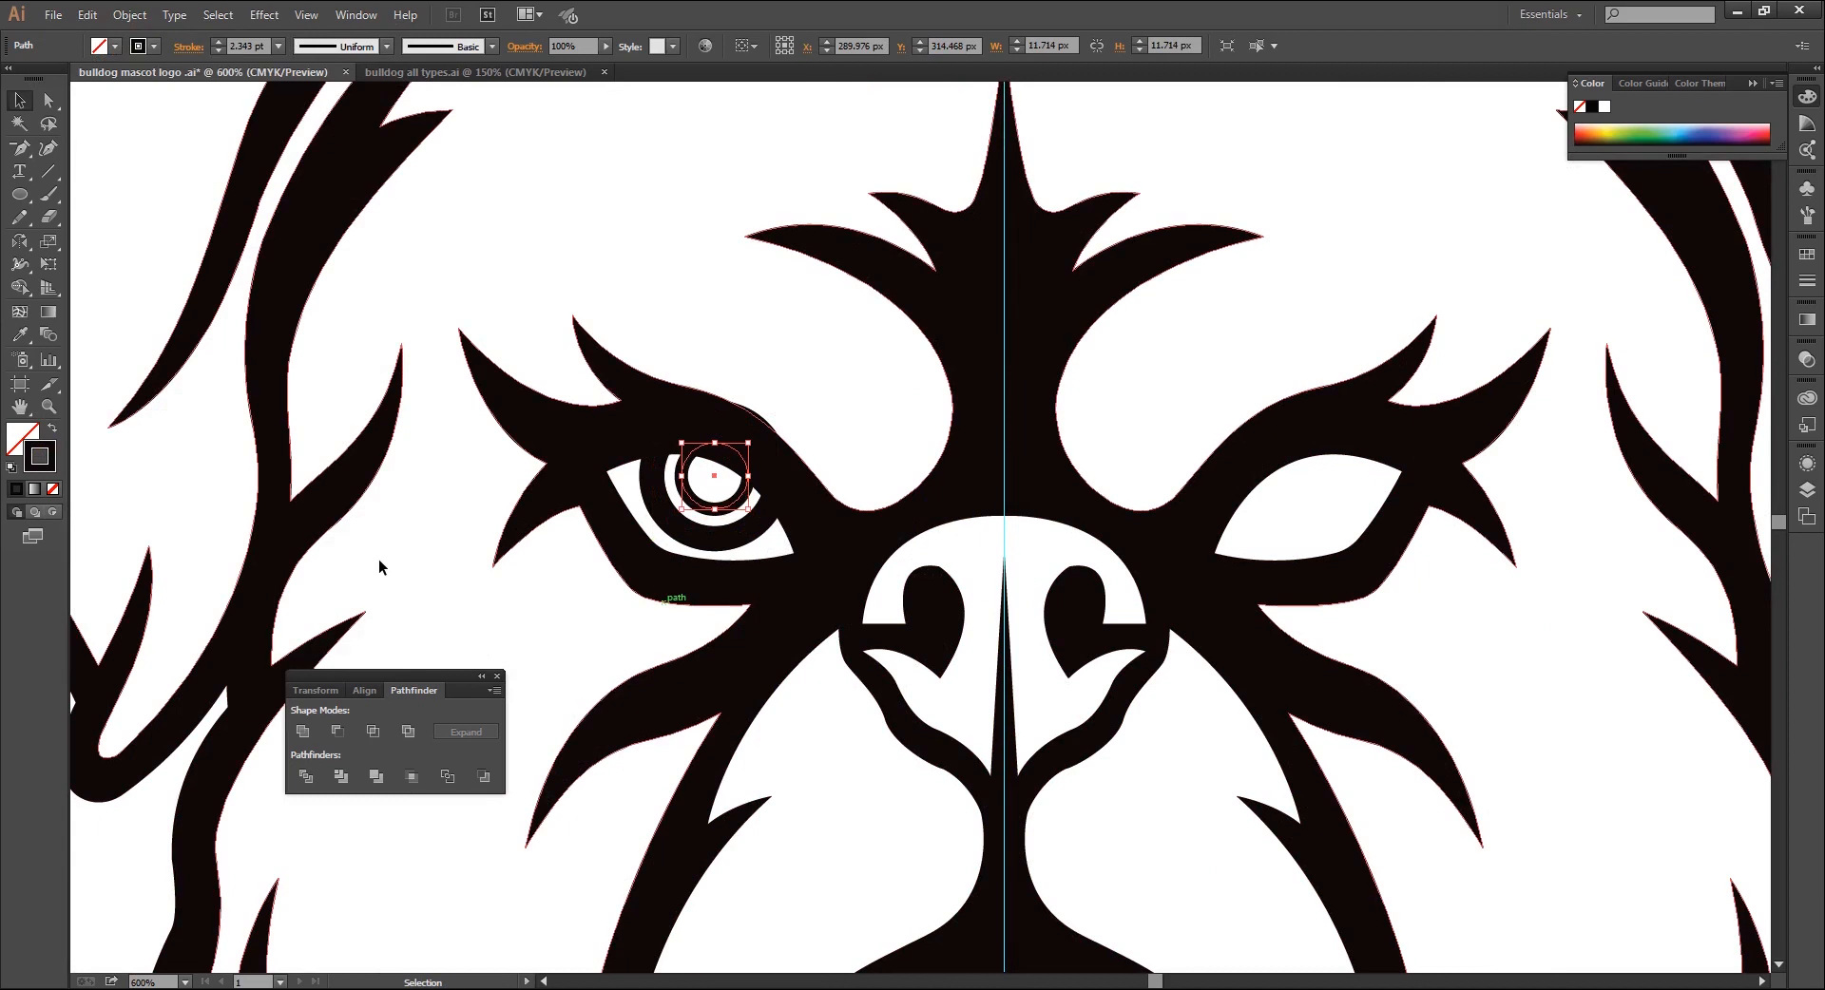
pyautogui.hotkey('shift', 'x')
pyautogui.click(538, 638)
pyautogui.hotkey('ctrl', '-')
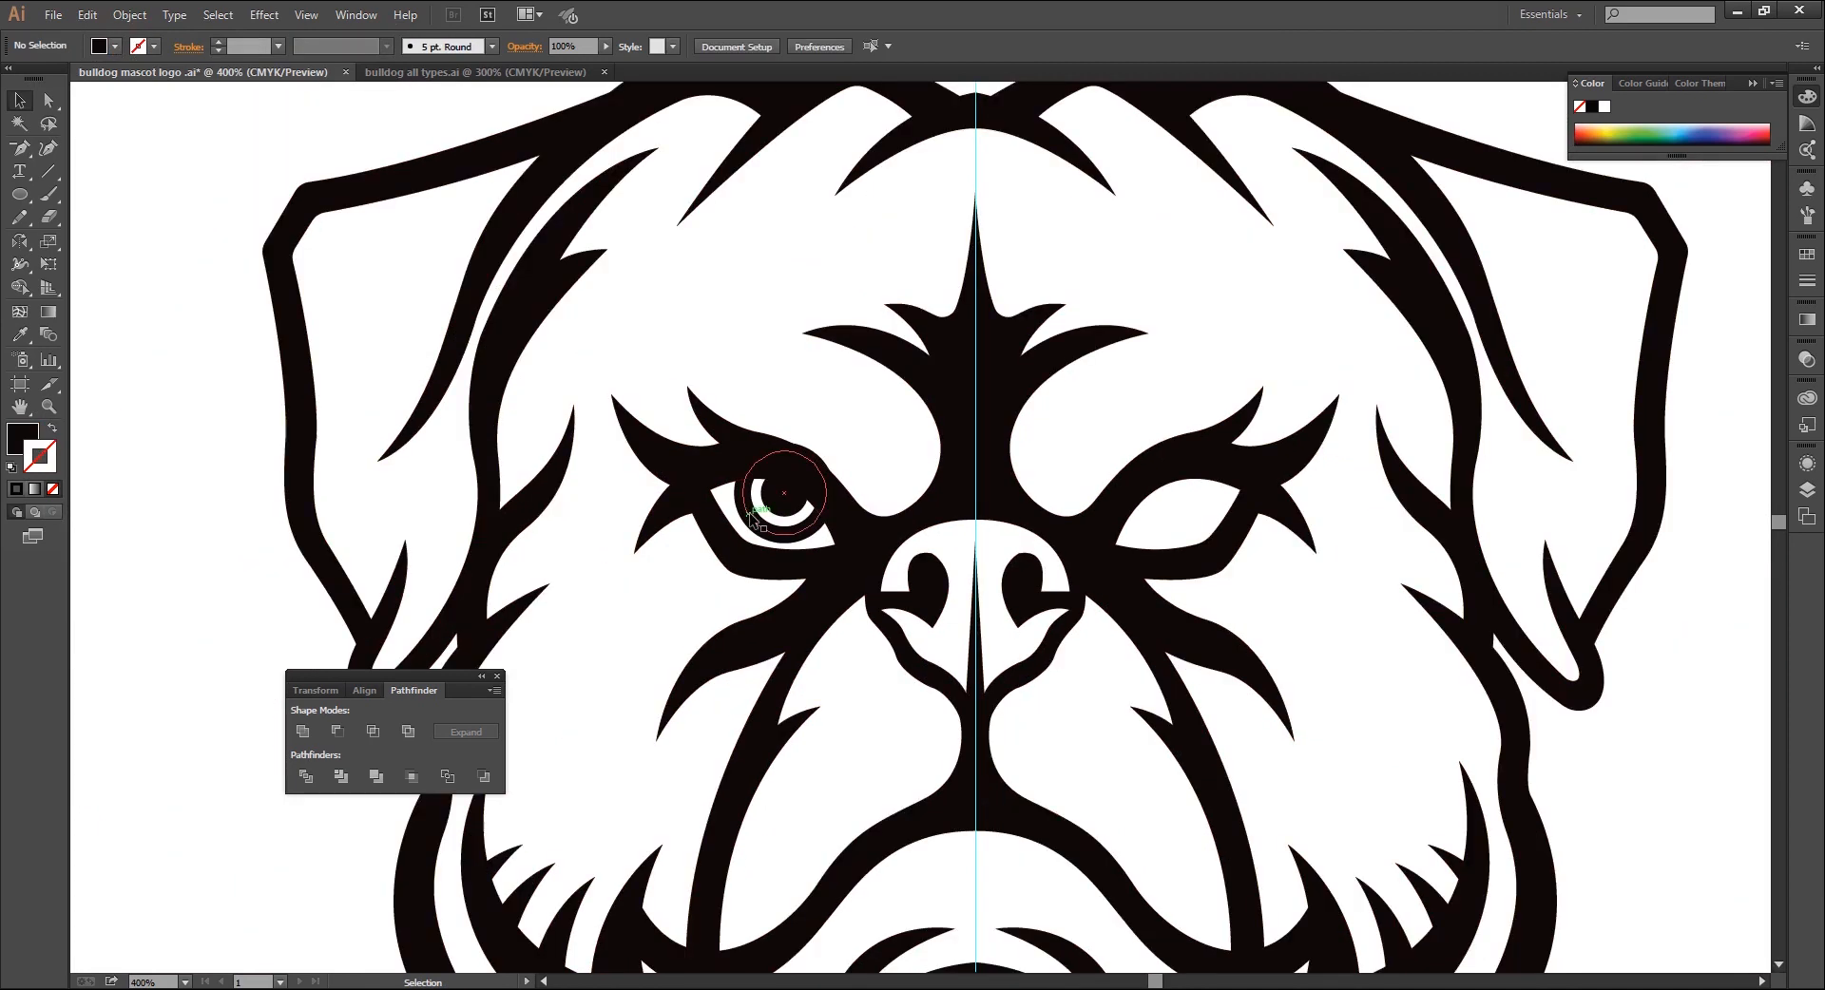
# Expand the iris circle's stroke into a filled ring
pyautogui.click(783, 495)
pyautogui.click(129, 14)
pyautogui.click(160, 219)
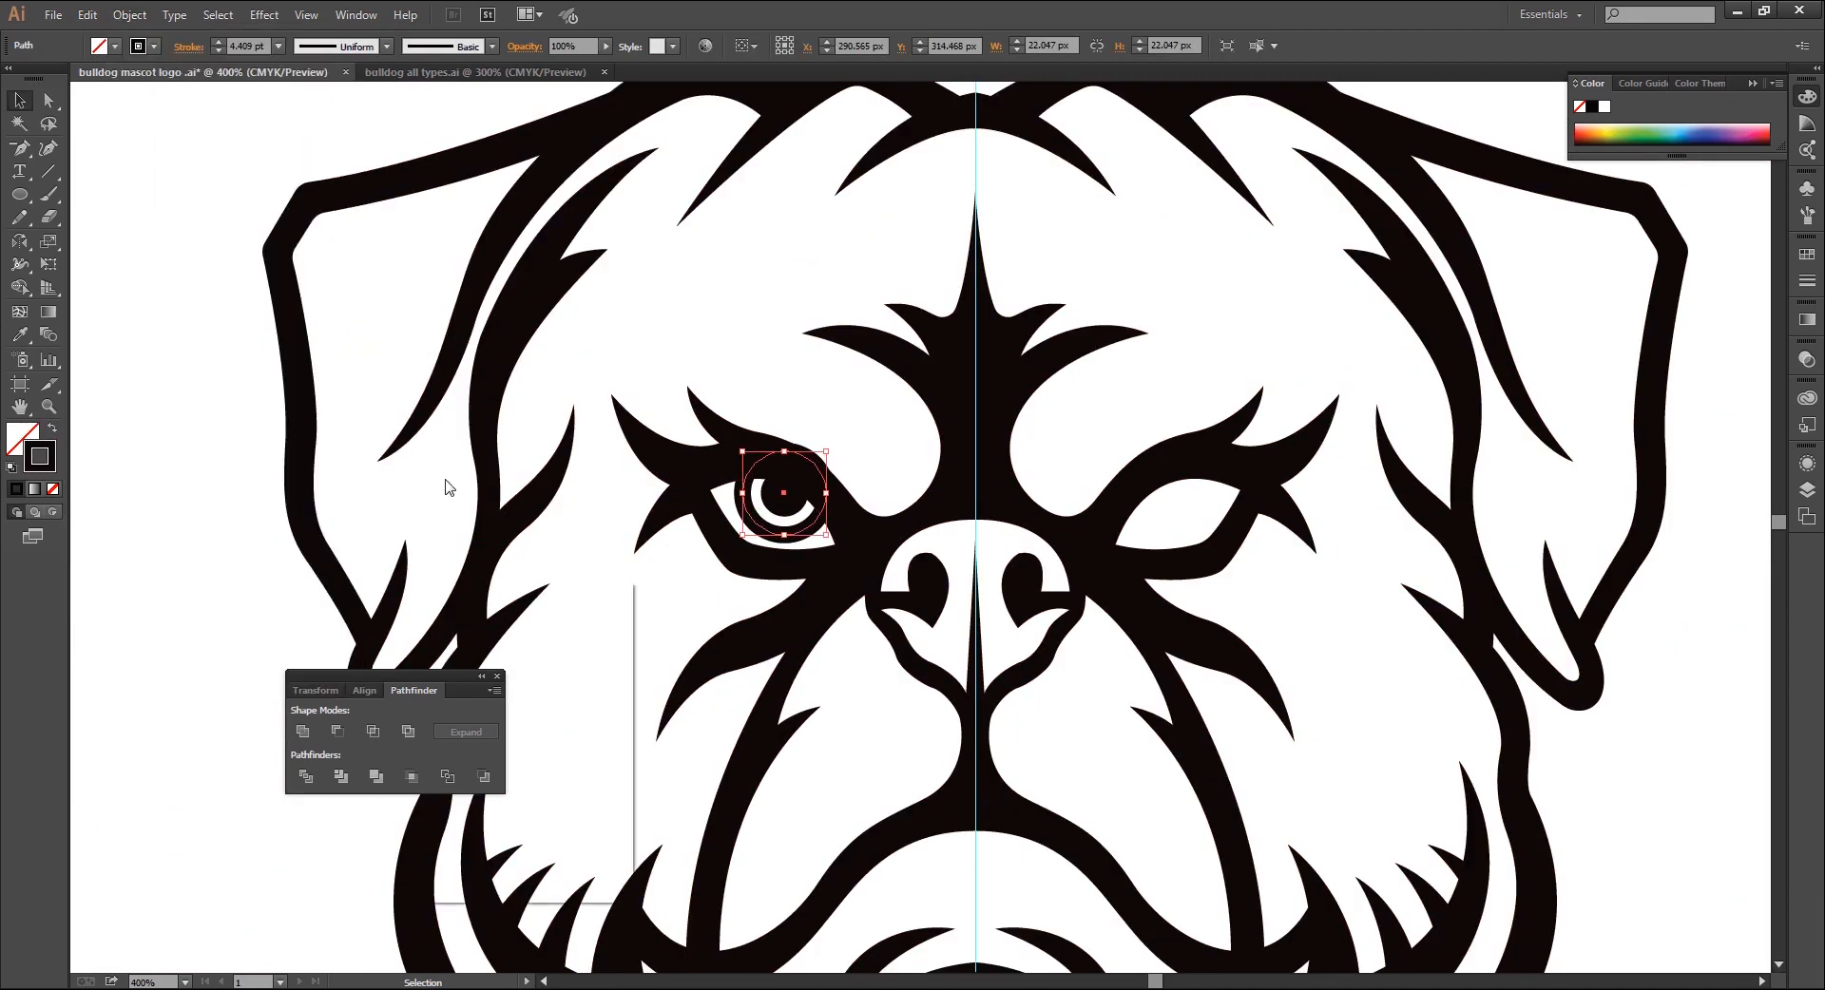
pyautogui.click(475, 853)
# Erase the upper part of the iris ring that reaches the edge of the brow above the left eye
pyautogui.hotkey('shift', 'e')
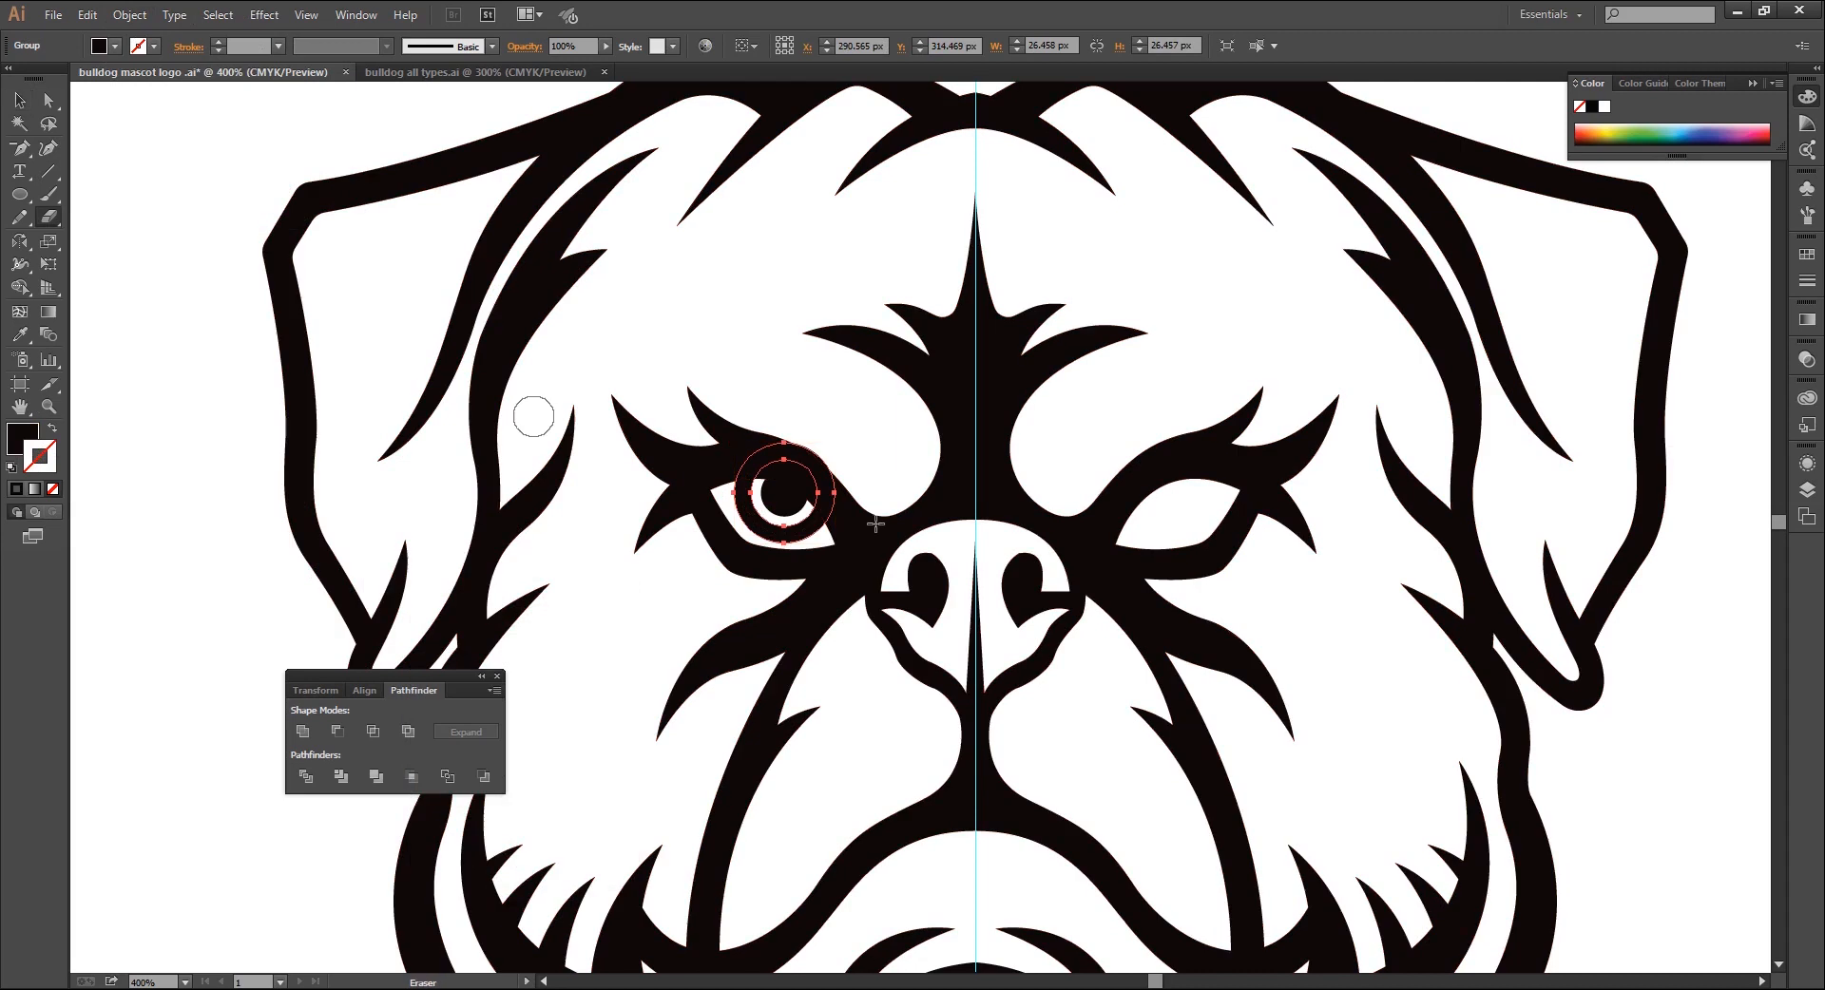
pyautogui.hotkey('ctrl', '+')
pyautogui.hotkey('ctrl', '+')
pyautogui.hotkey('ctrl', '+')
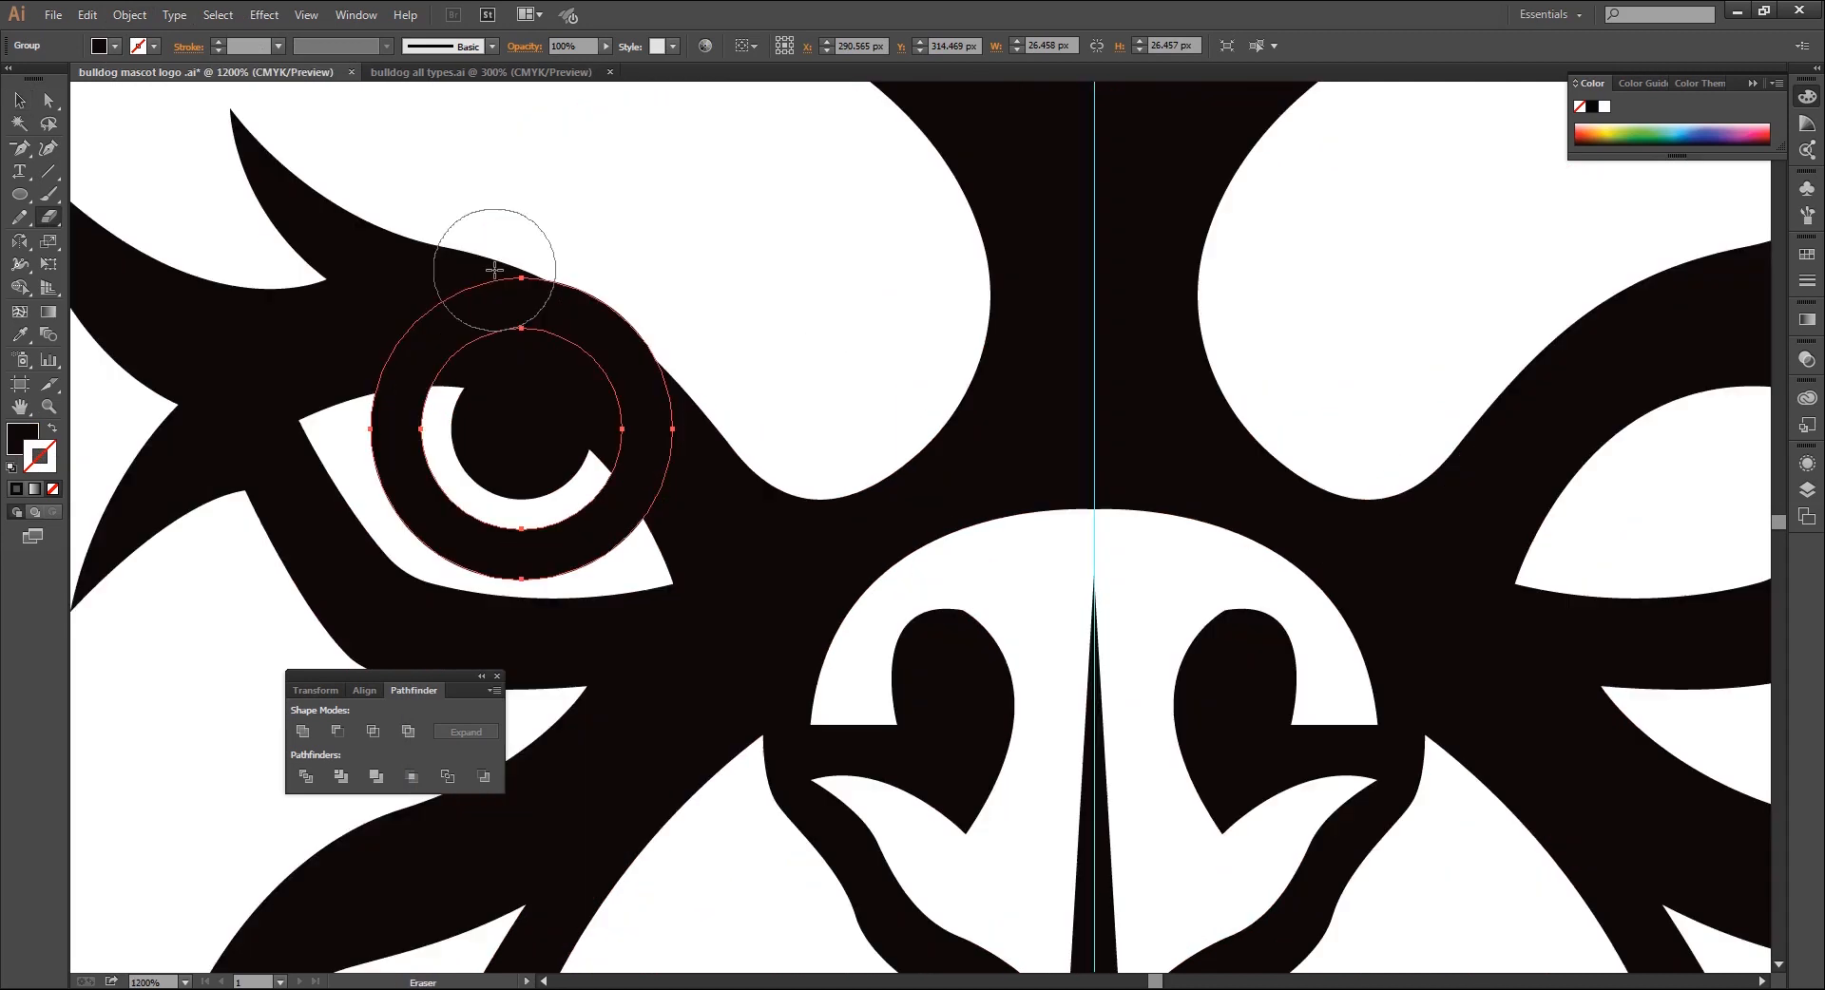
pyautogui.moveTo(488, 265); pyautogui.dragTo(665, 359)
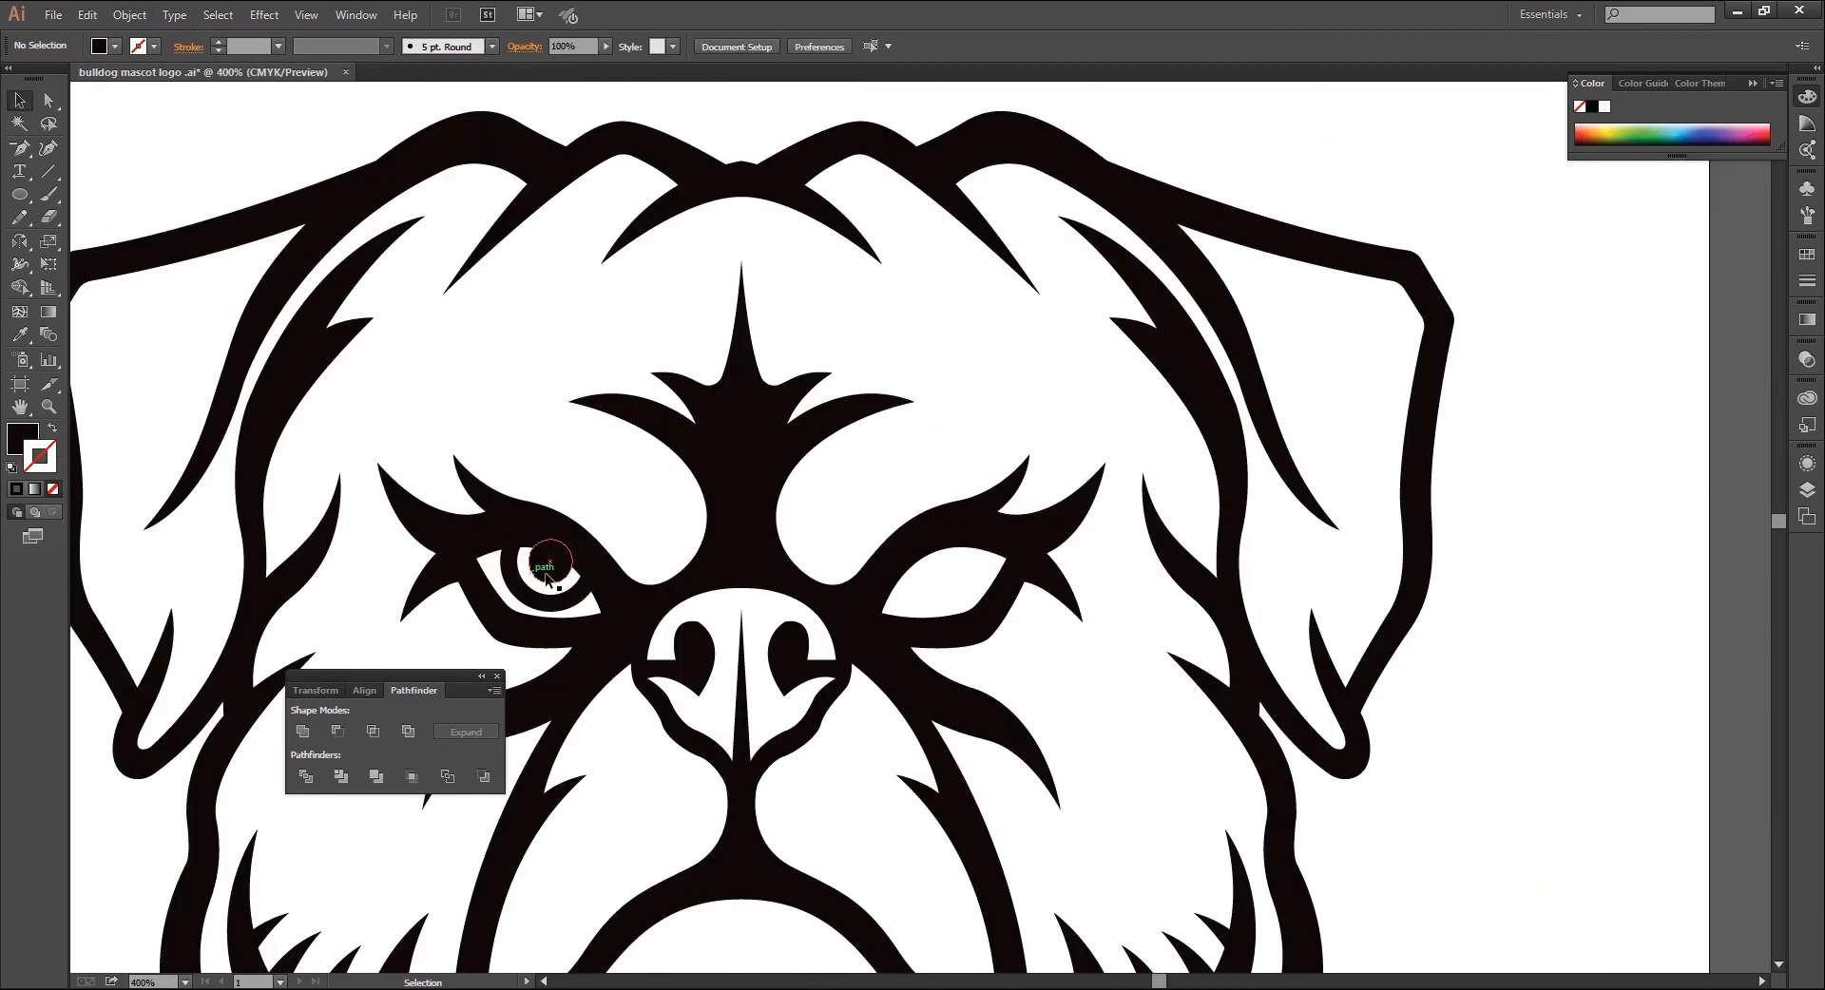
# Move the iris ring and pupil together down about 3.25 px within the left eye
pyautogui.click(562, 619)
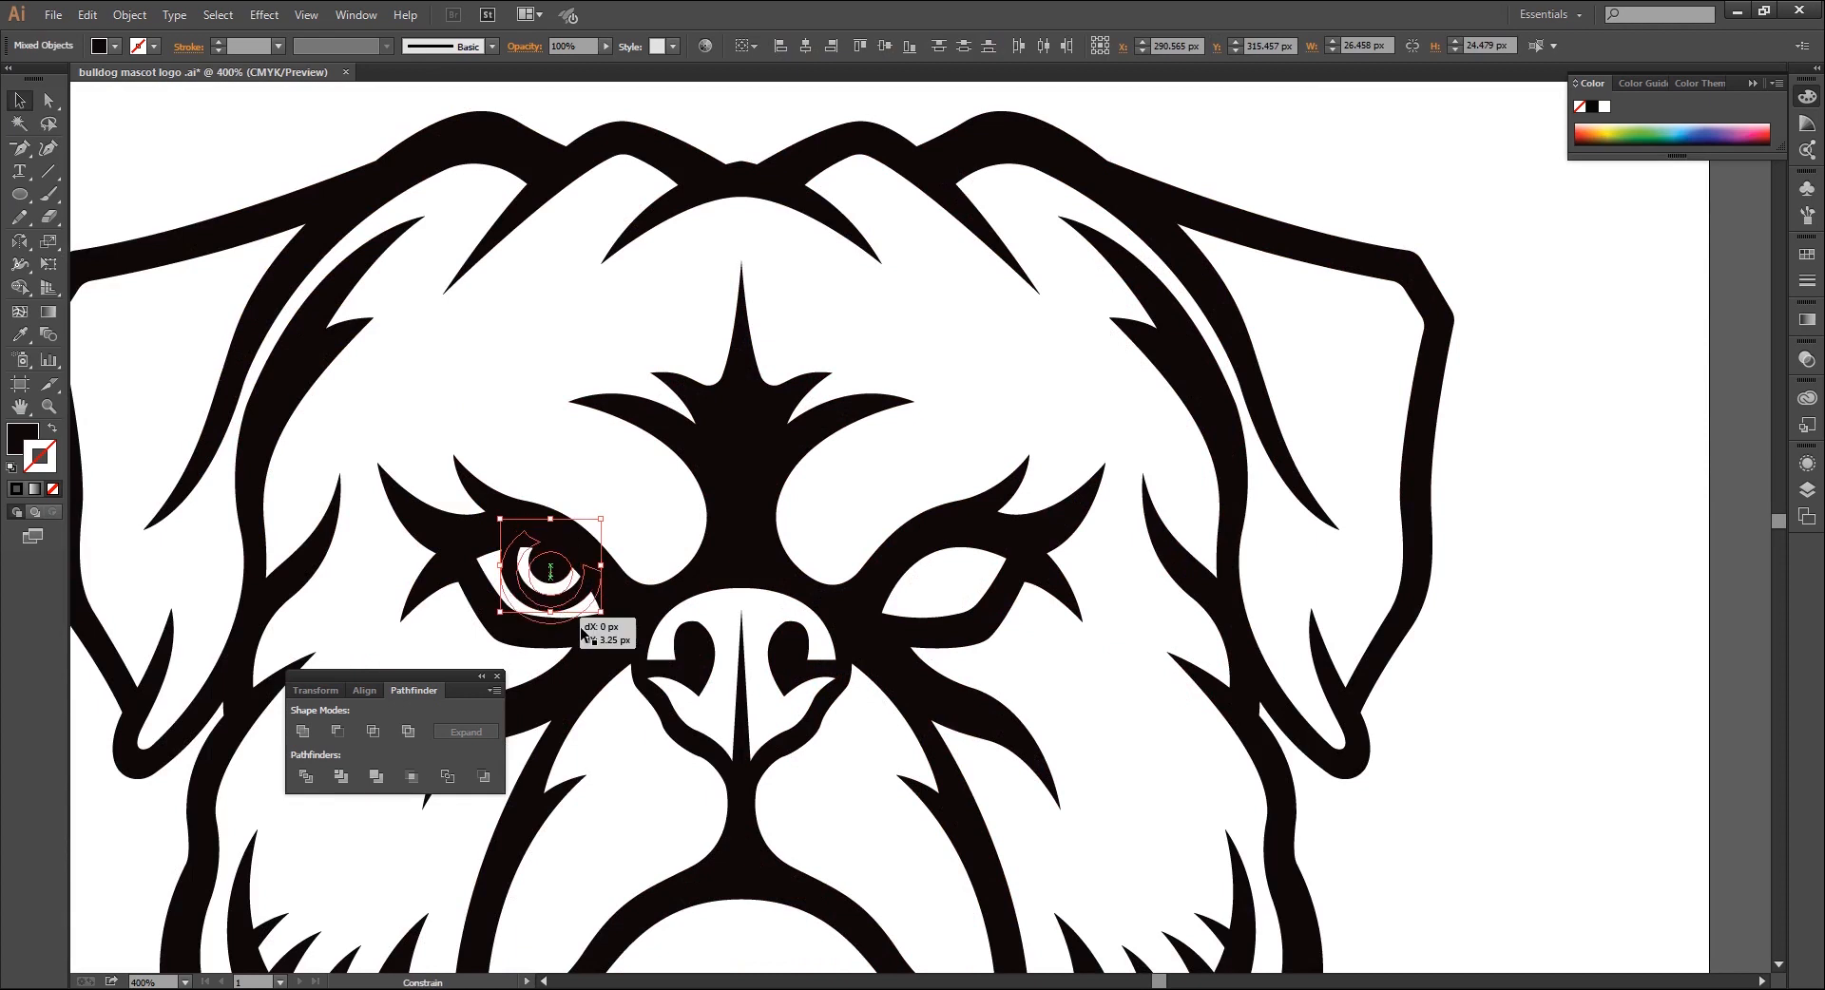
pyautogui.click(635, 486)
pyautogui.click(849, 623)
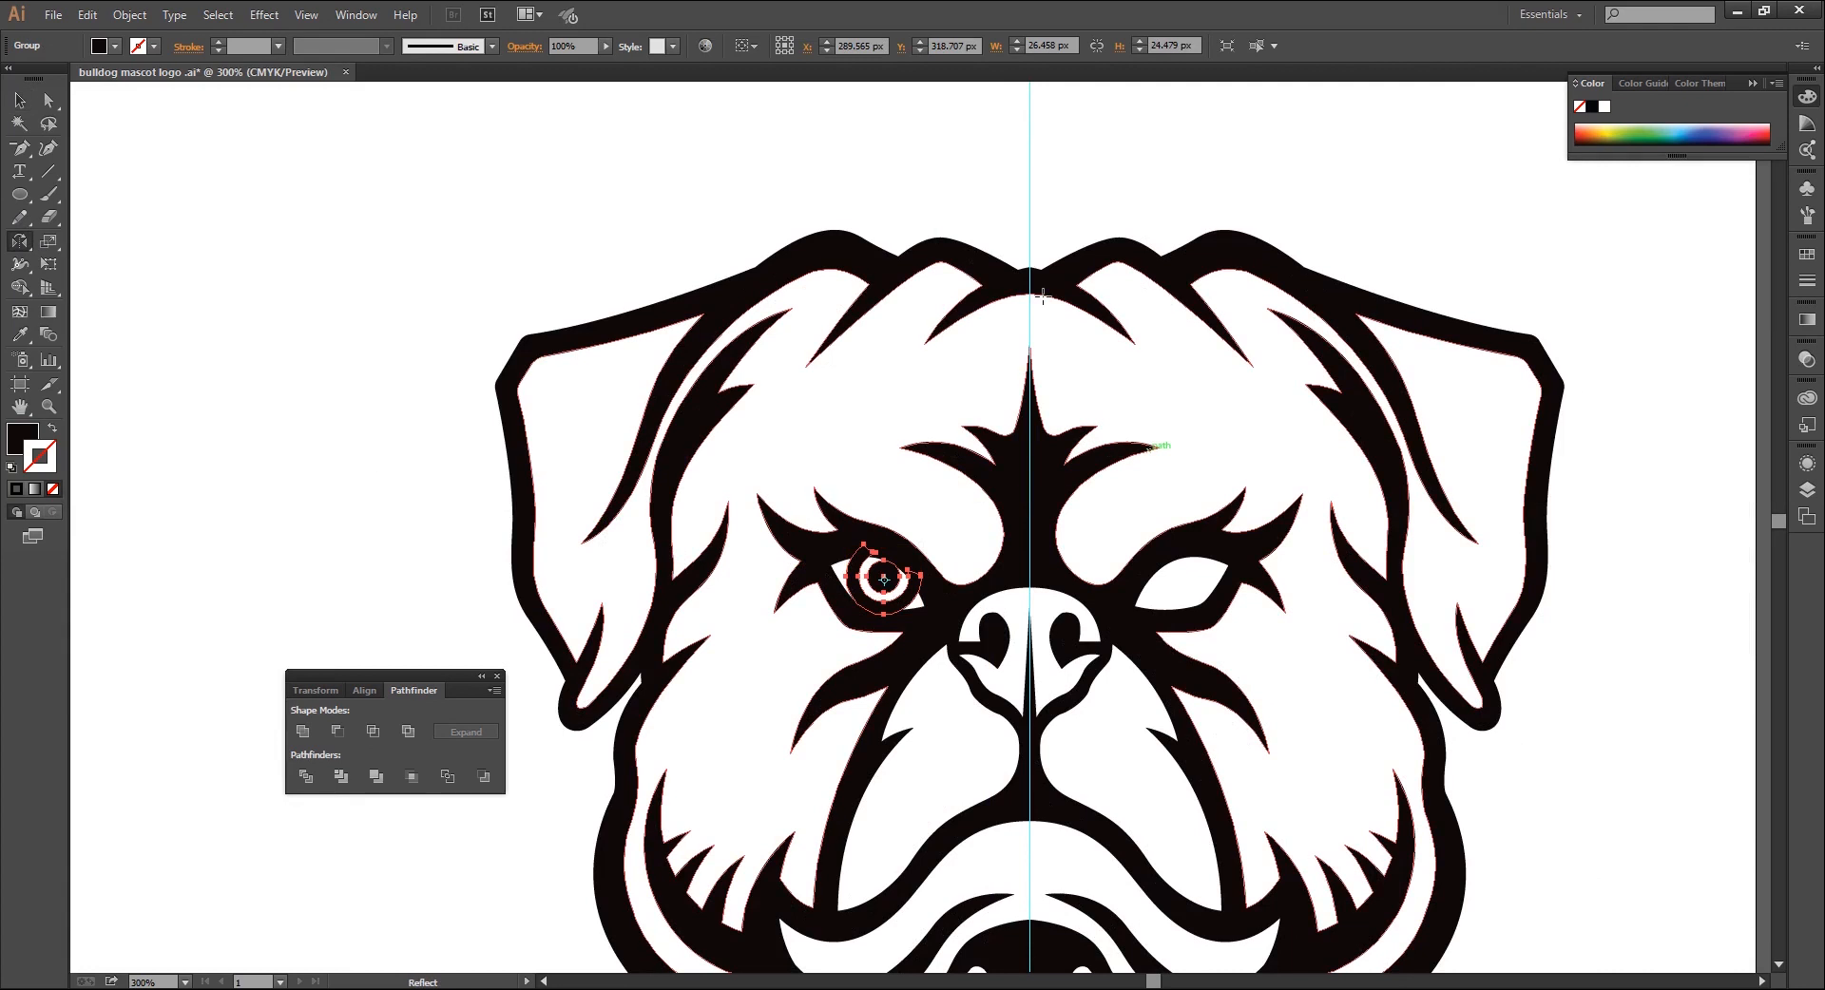
# Mirror a copy of the iris and pupil across the vertical centre guide into the right eye and deselect it
pyautogui.click(1030, 210)
pyautogui.moveTo(889, 586); pyautogui.dragTo(910, 586)
pyautogui.press('v')
pyautogui.click(470, 380)
pyautogui.hotkey('ctrl', '0')
pyautogui.hotkey('ctrl', '1')
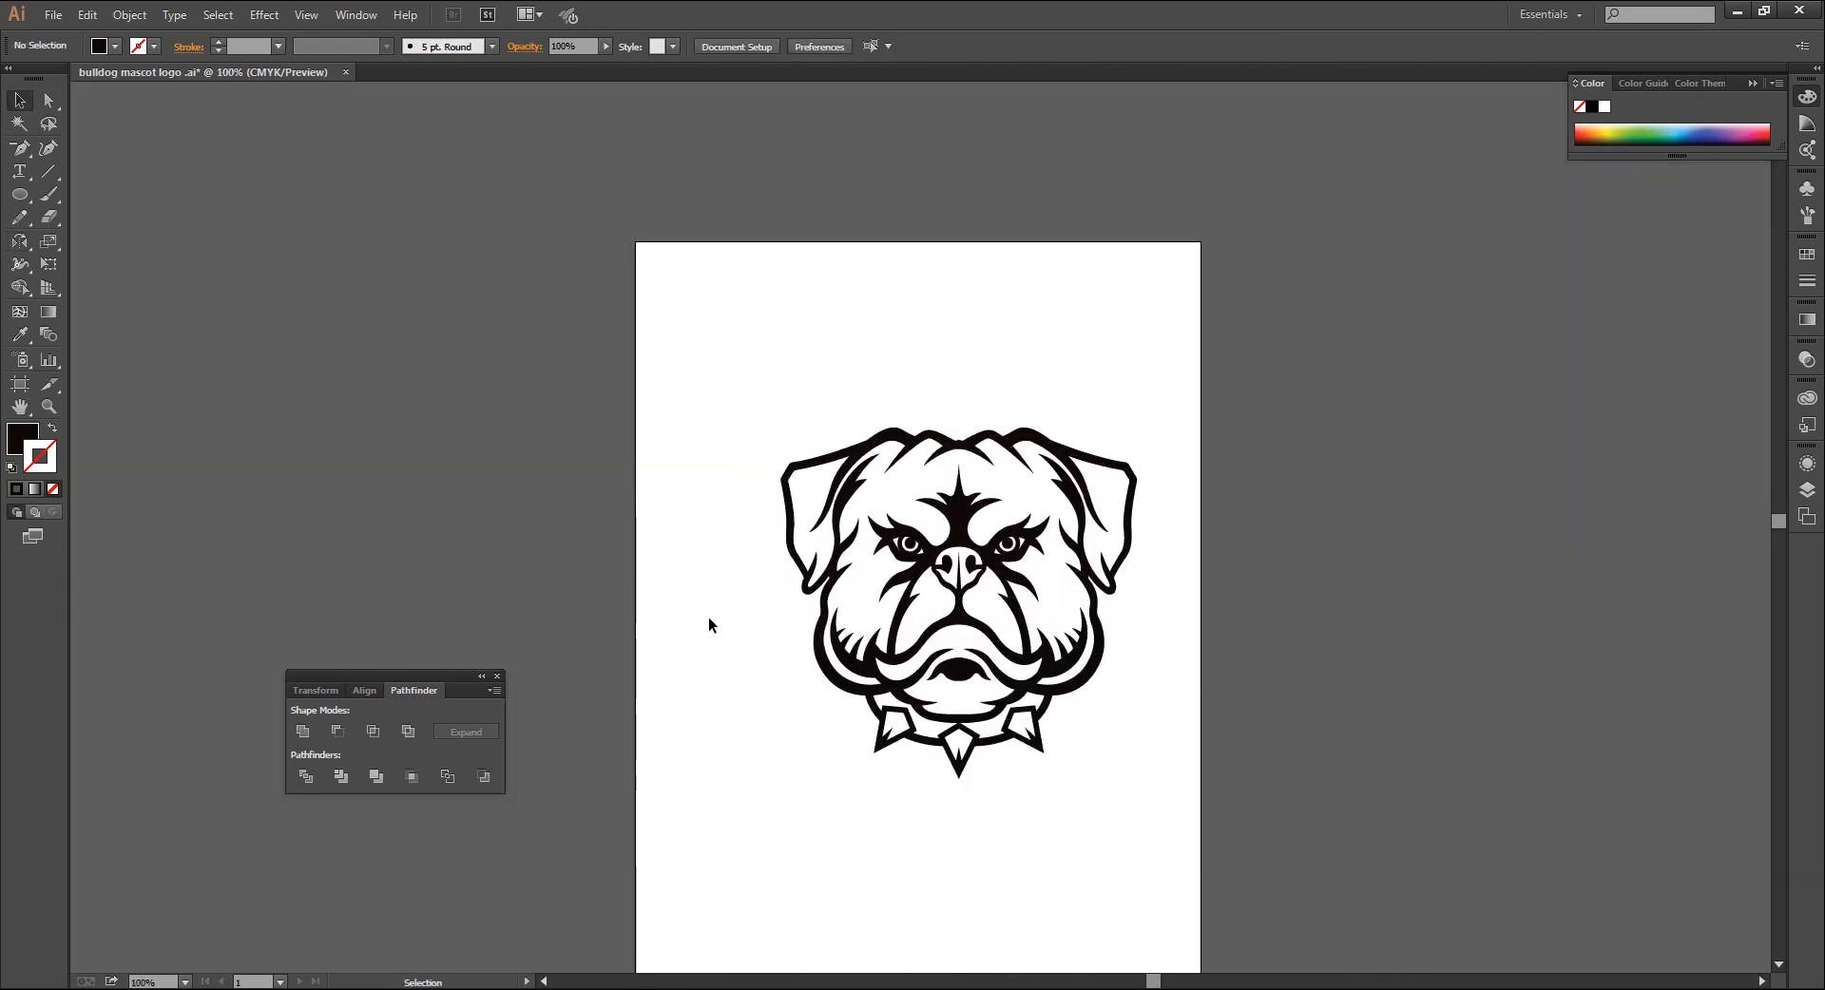
# Select the whole bulldog, including both irises and pupils, and unite everything into one group
pyautogui.moveTo(543, 380); pyautogui.dragTo(1043, 794)
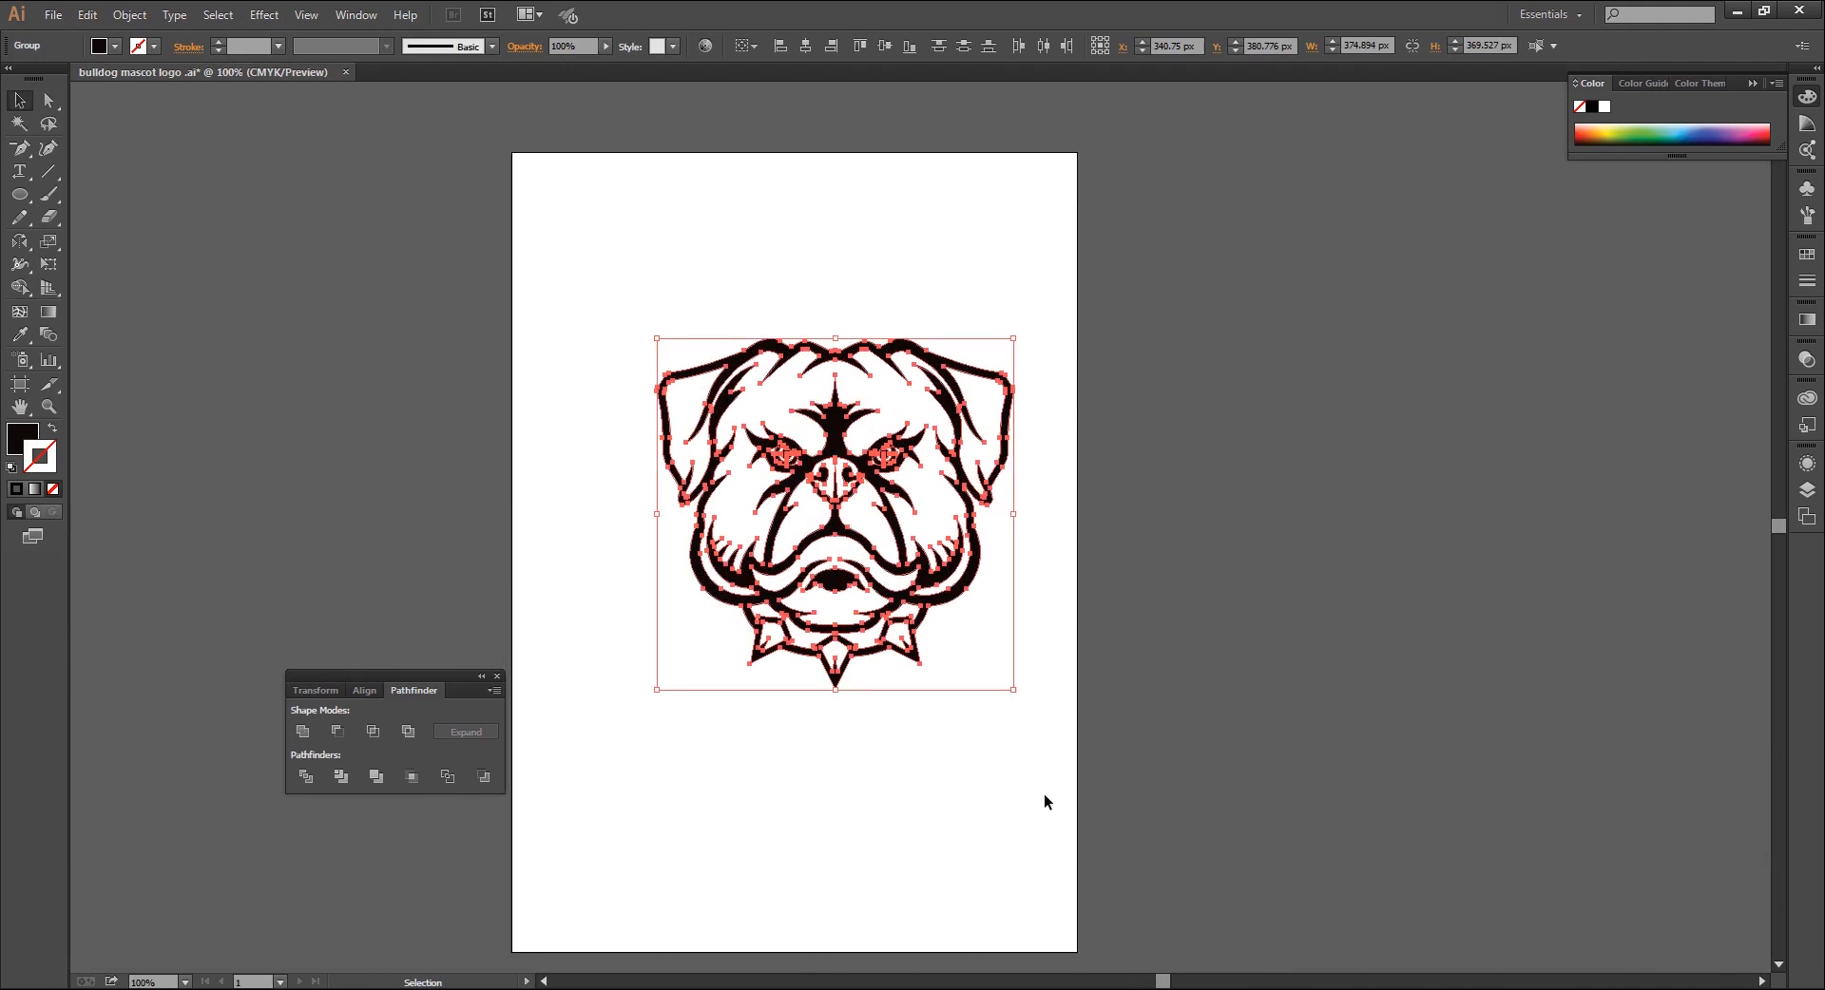
pyautogui.click(305, 732)
pyautogui.hotkey('ctrl', 'shift', 'a')
# Start a Pen path curving from the right brow's outer tip up to the forehead hairline and set its opacity to 24%
pyautogui.scroll(4, 926, 406)
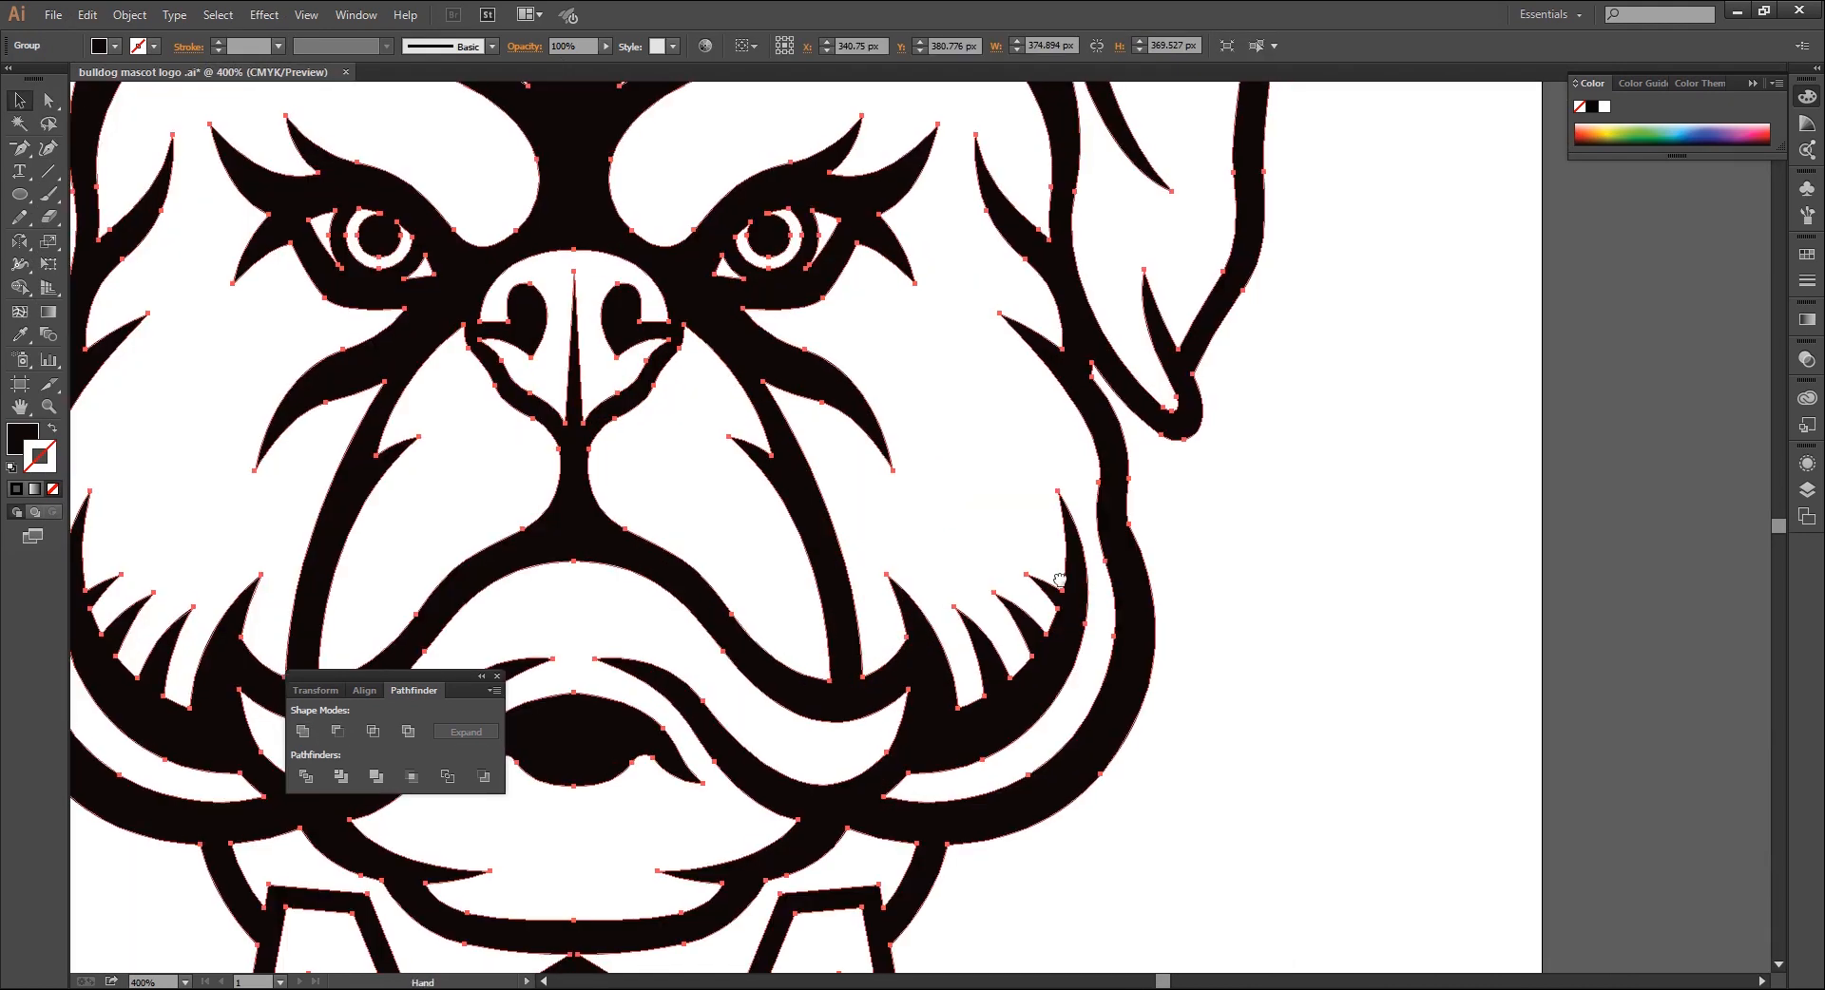
pyautogui.press('p')
pyautogui.click(826, 499)
pyautogui.scroll(2, 754, 351)
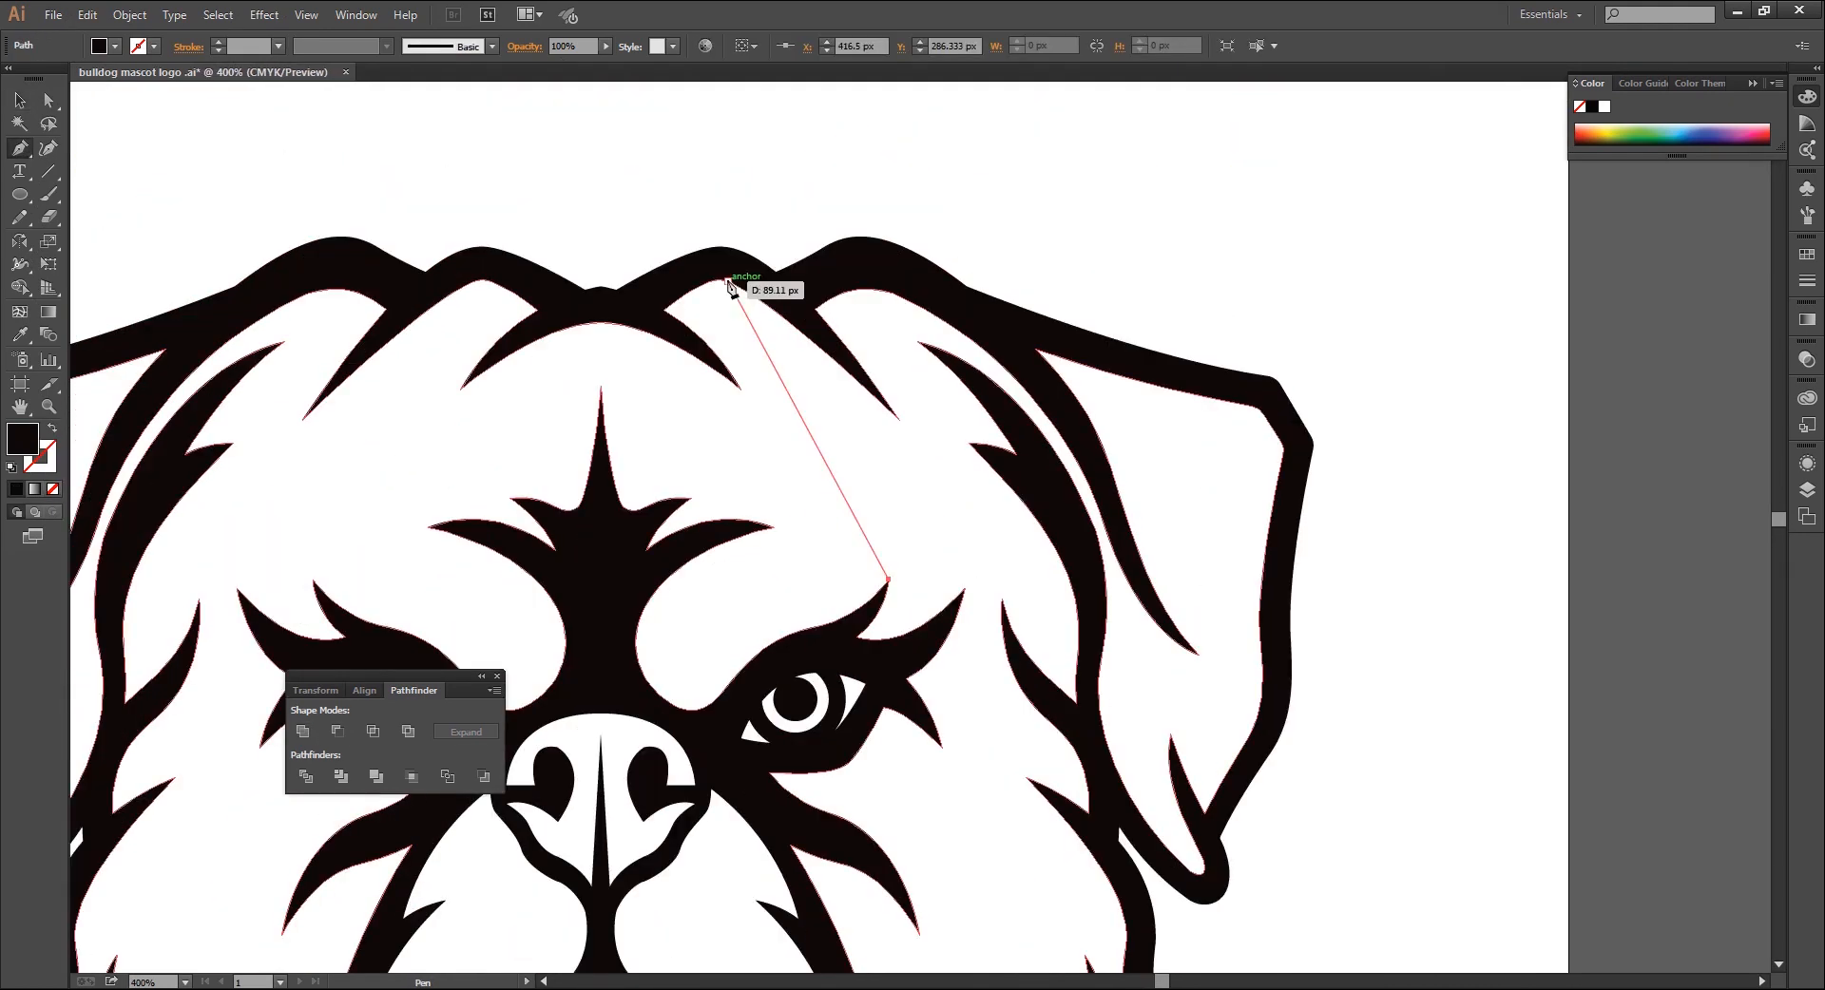
pyautogui.moveTo(725, 281); pyautogui.dragTo(524, 139)
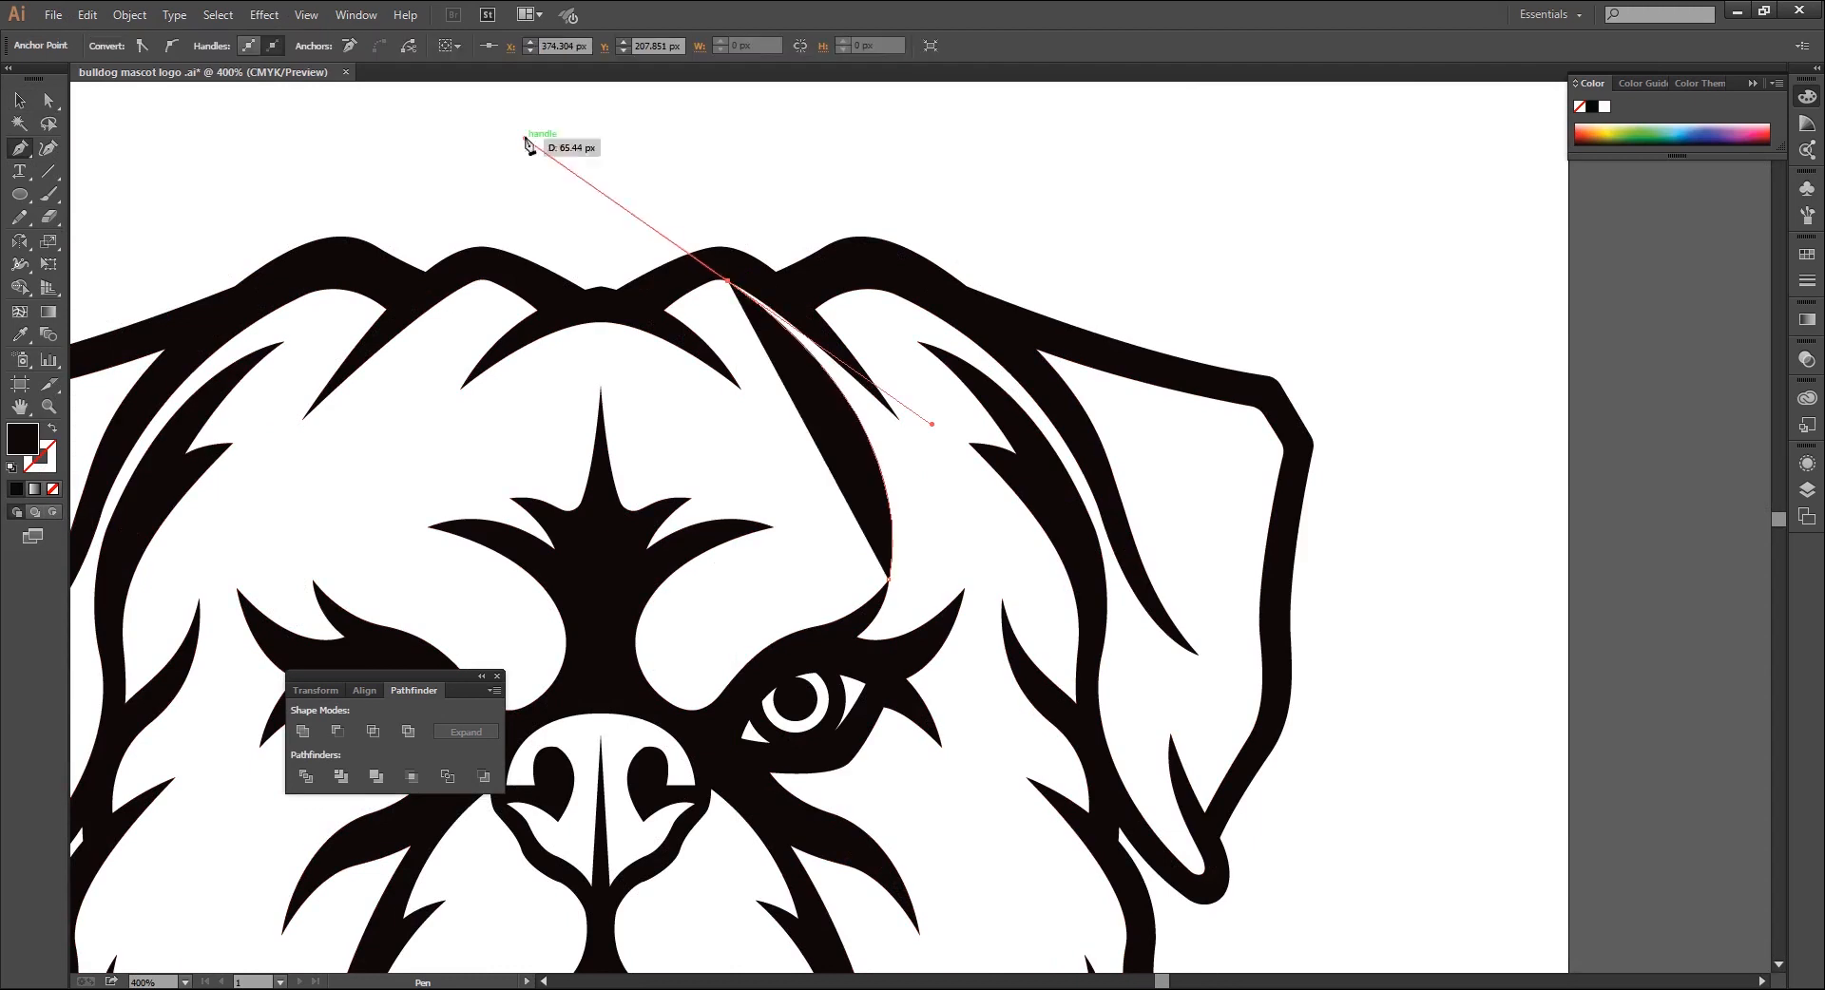
pyautogui.click(1806, 359)
pyautogui.moveTo(1764, 370); pyautogui.dragTo(1701, 392)
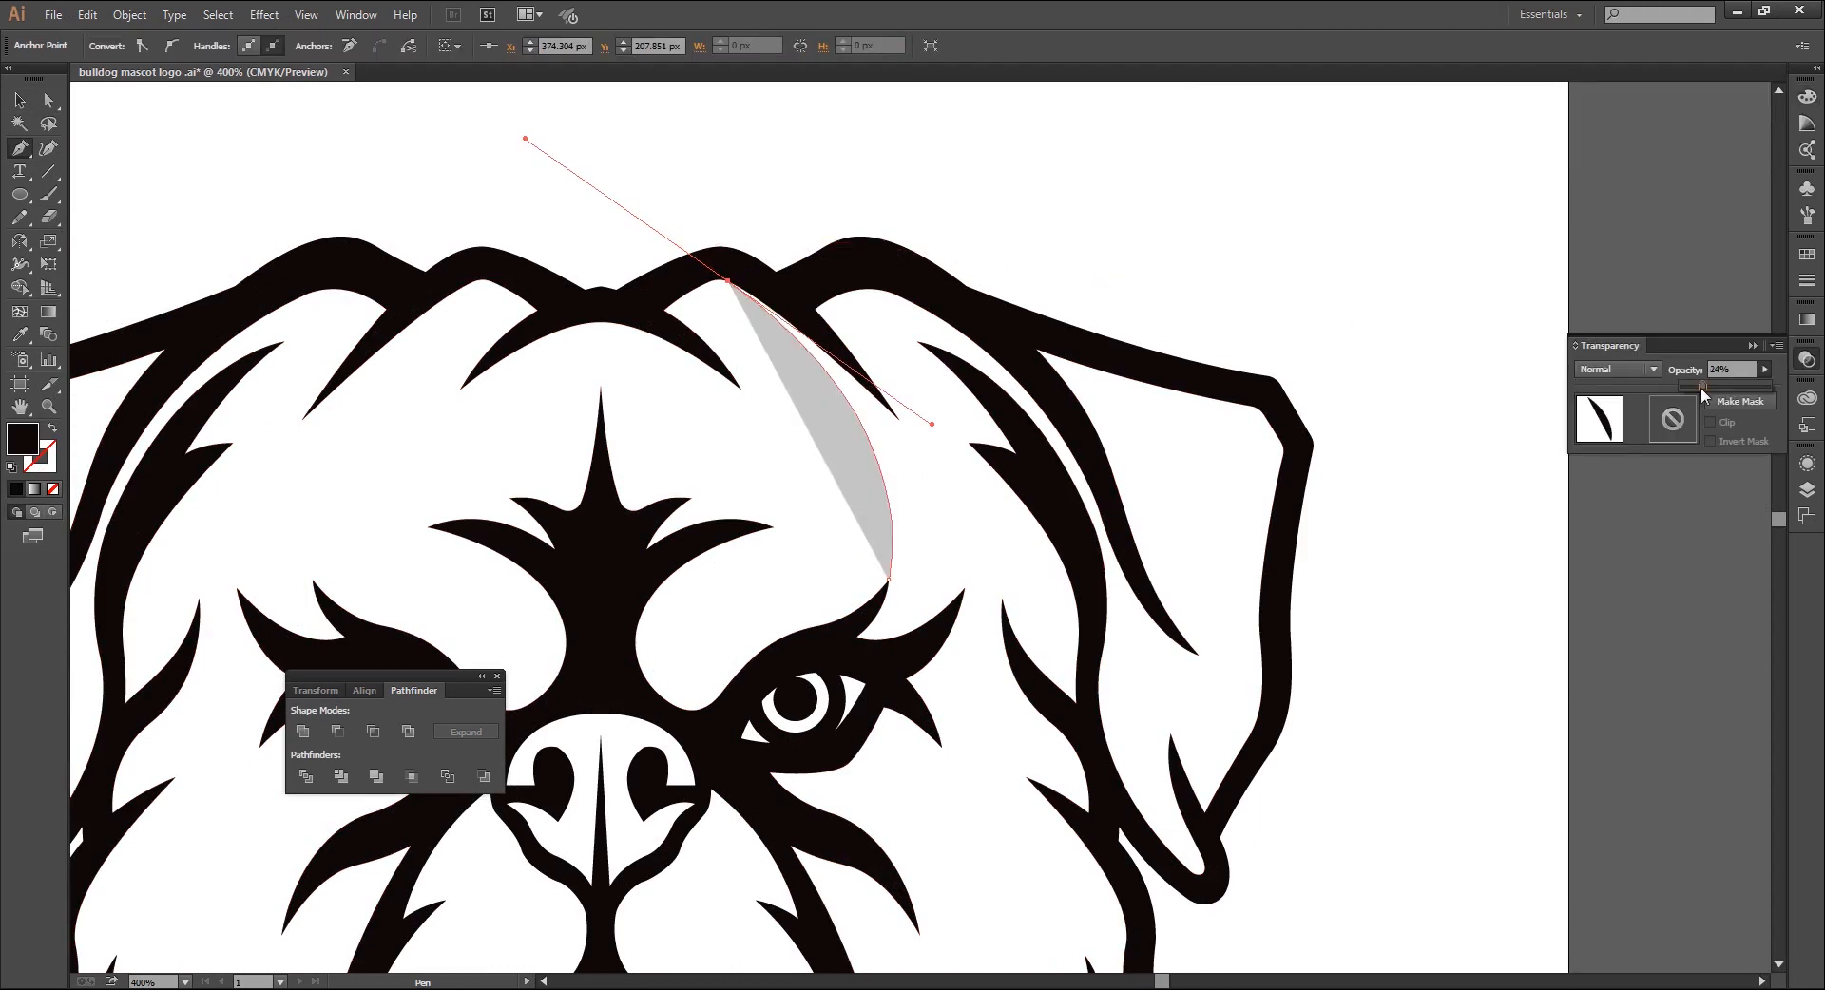
pyautogui.click(1753, 346)
# Extend the dark patch outline inside the black contour along the top of the head and down the right ear's inner crease
pyautogui.moveTo(721, 288); pyautogui.dragTo(796, 427)
pyautogui.hotkey('ctrl', '+')
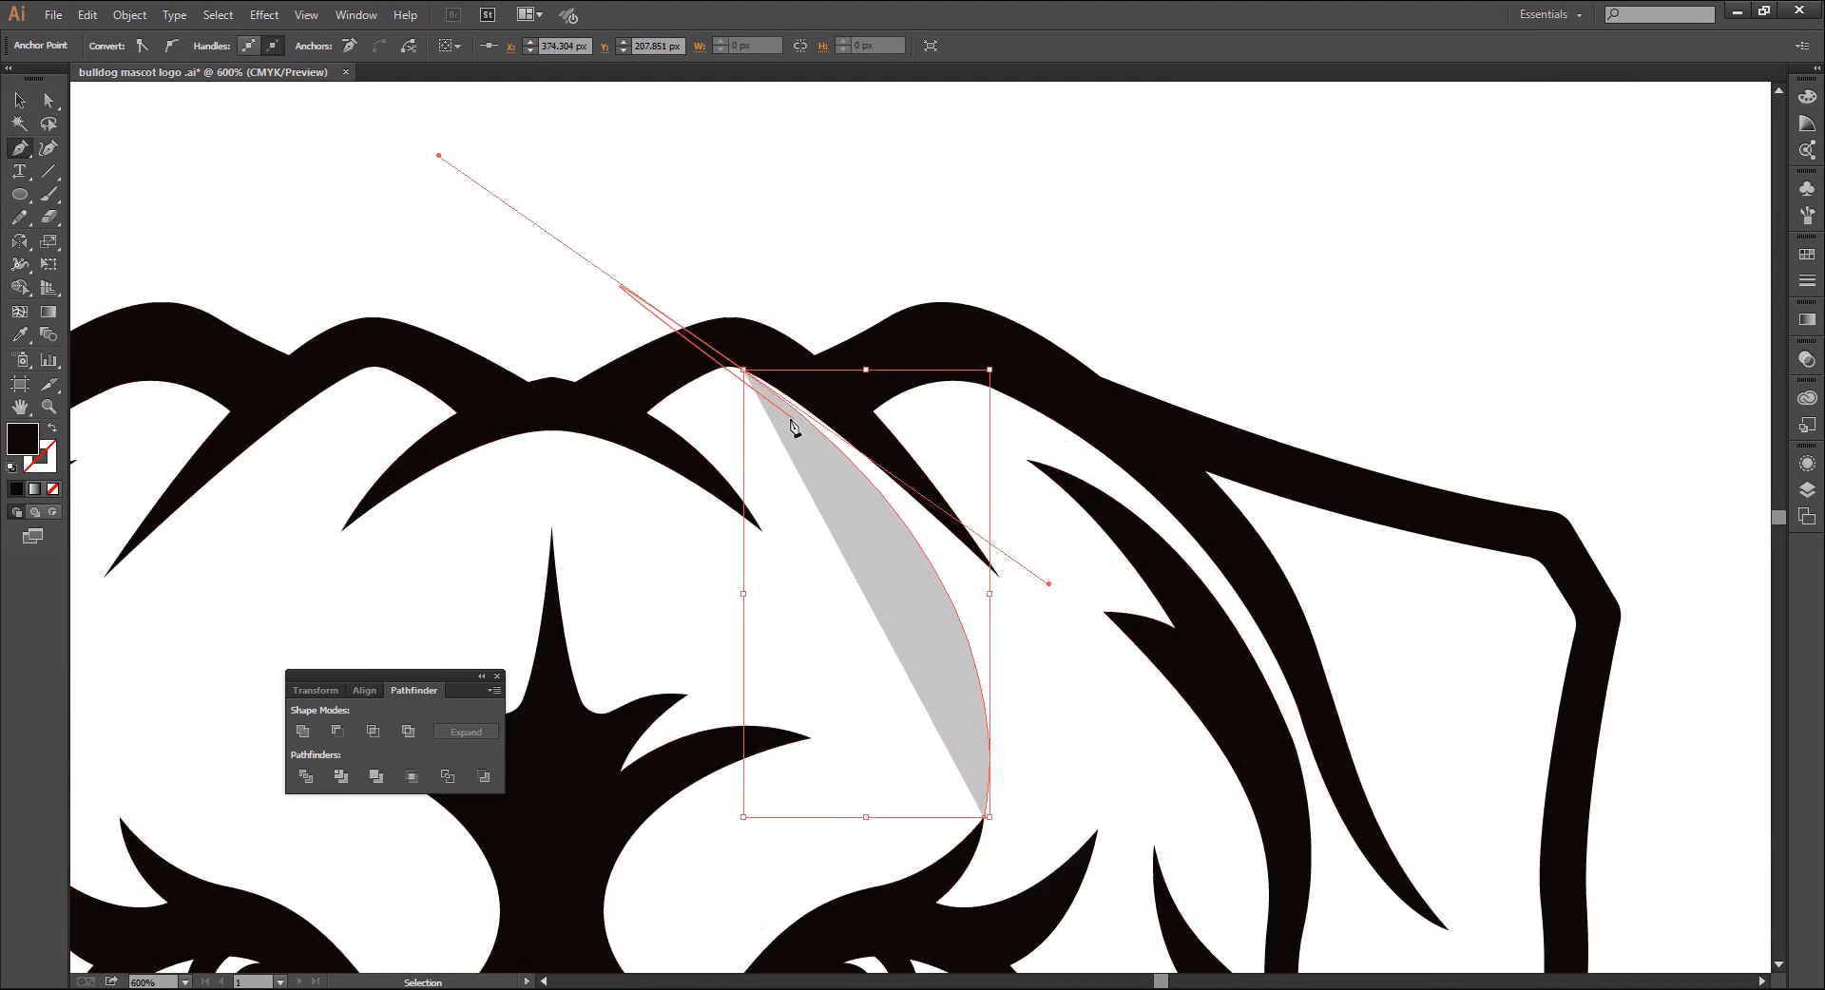
pyautogui.click(745, 372)
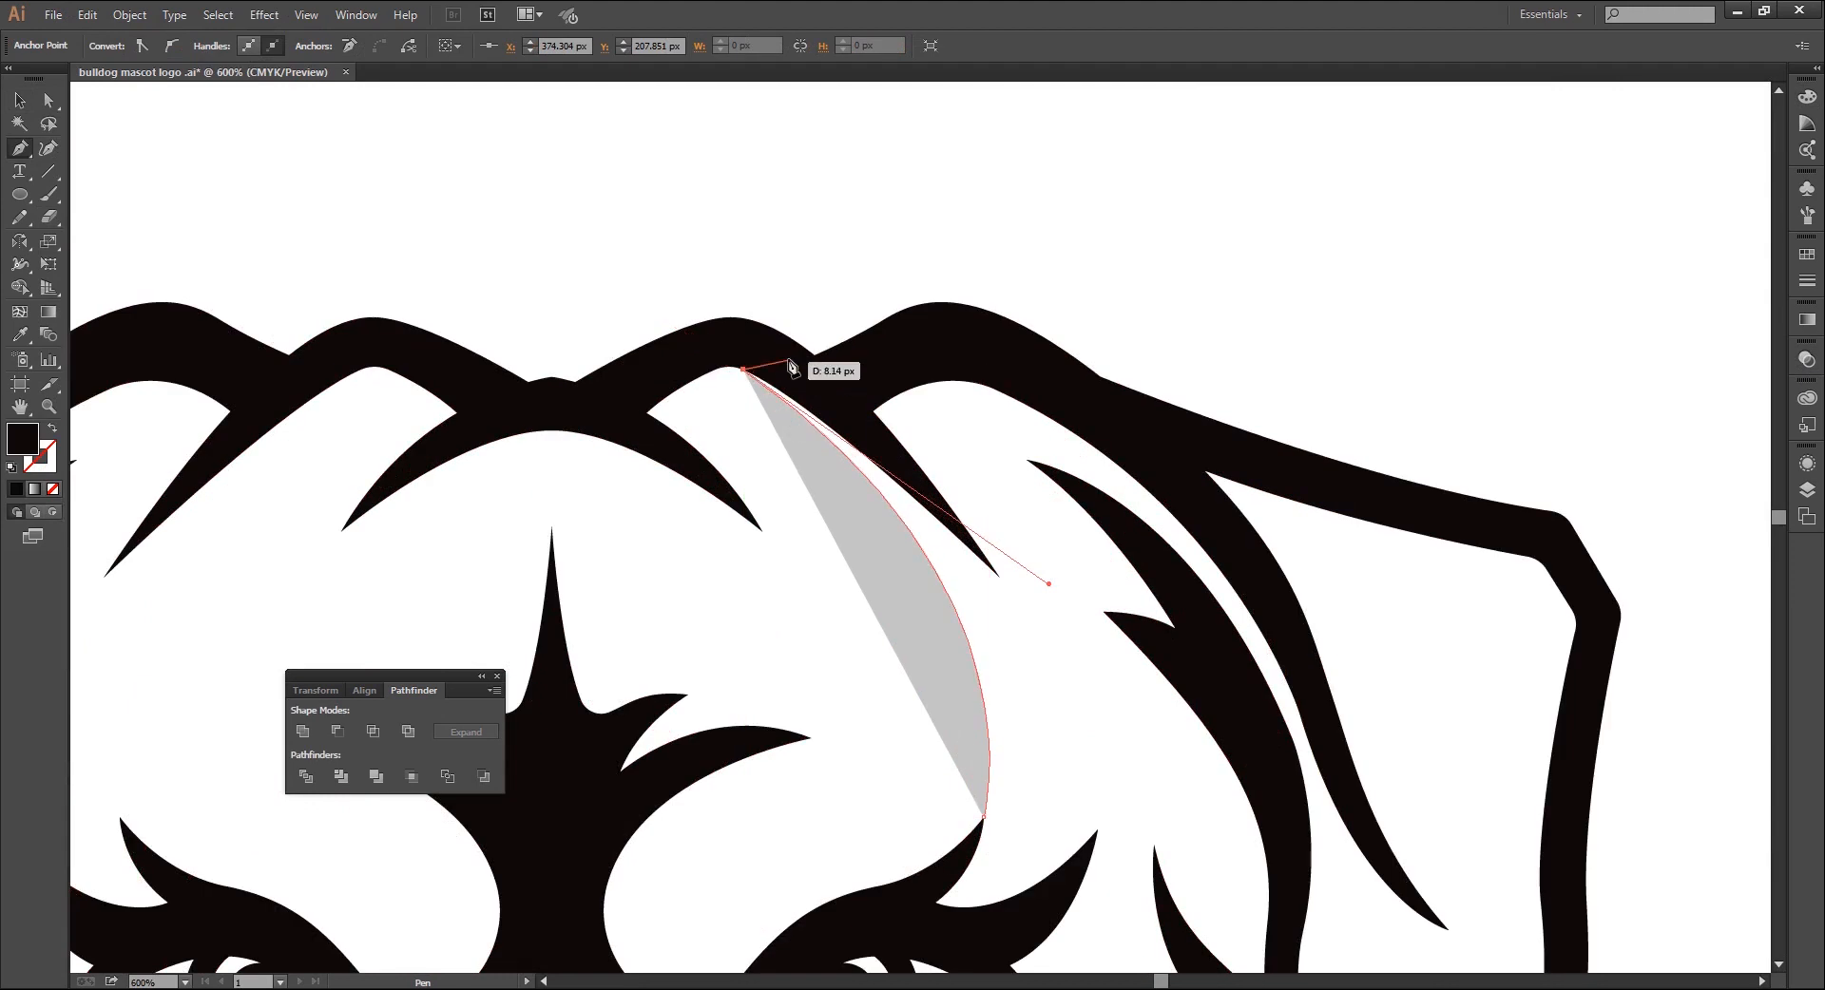
pyautogui.click(787, 367)
pyautogui.click(835, 395)
pyautogui.moveTo(950, 349); pyautogui.dragTo(1003, 361)
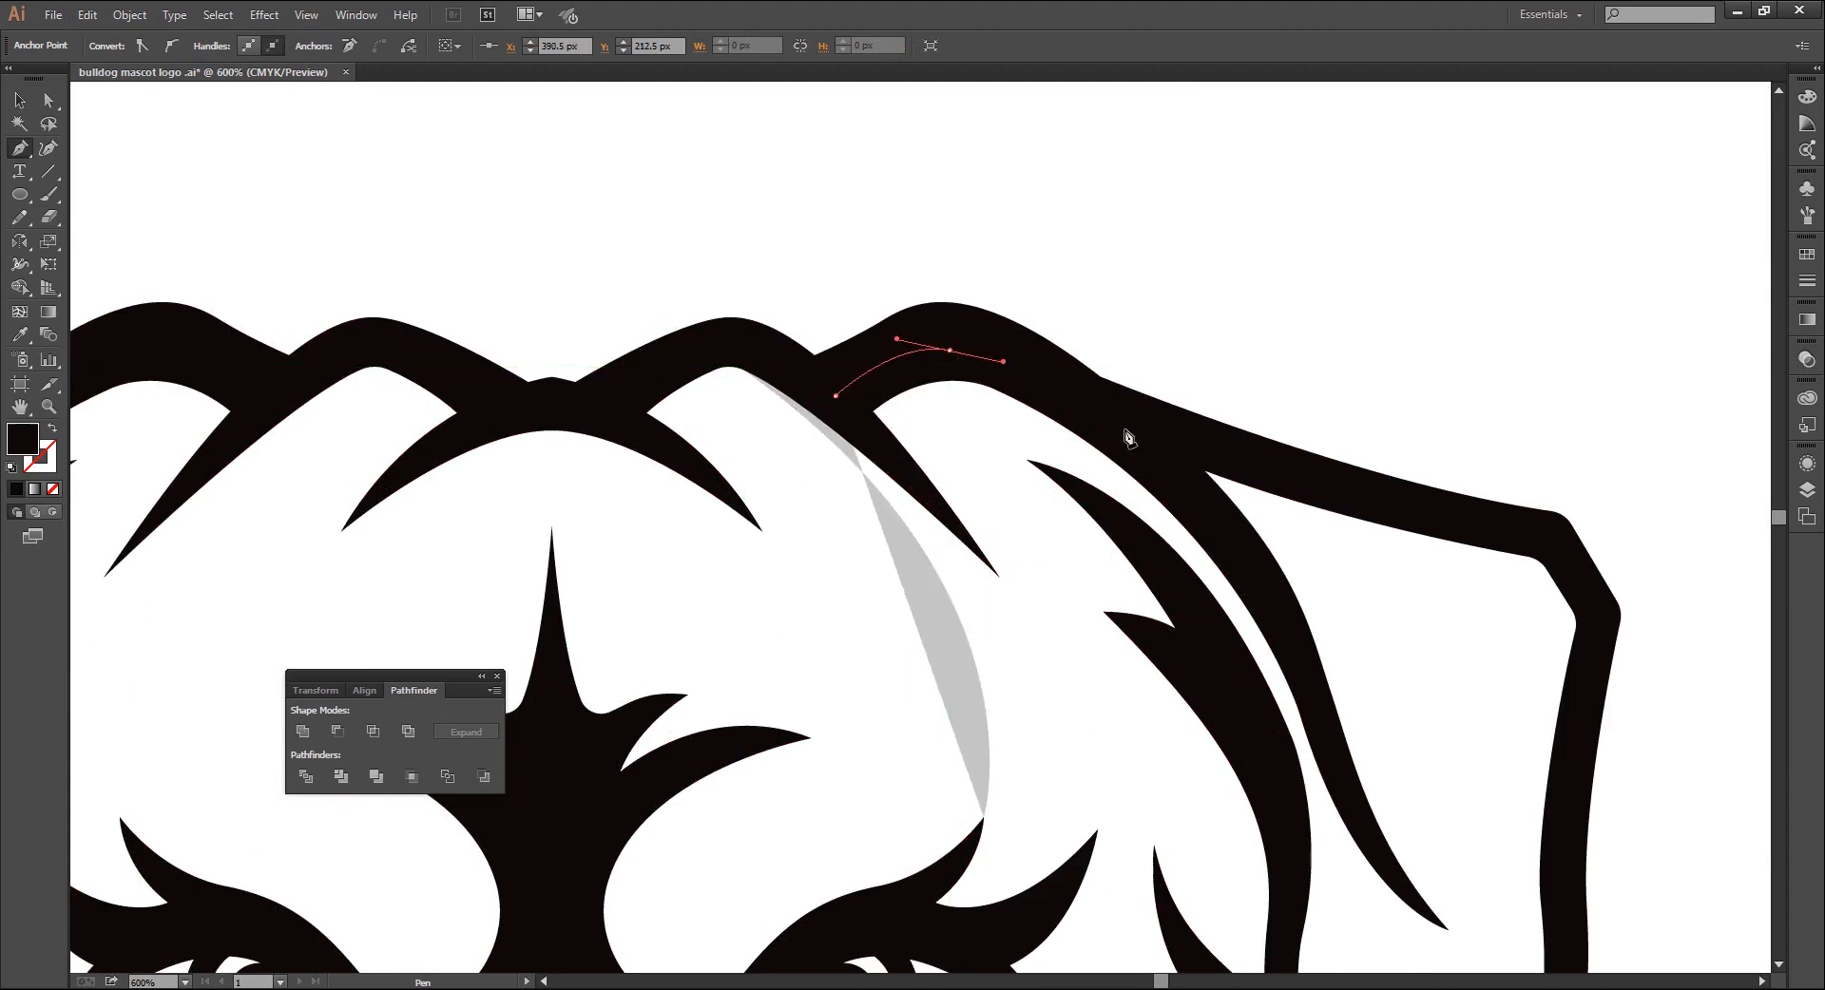
pyautogui.press('space')
pyautogui.moveTo(1065, 418); pyautogui.dragTo(887, 238)
pyautogui.moveTo(1037, 345); pyautogui.dragTo(1099, 435)
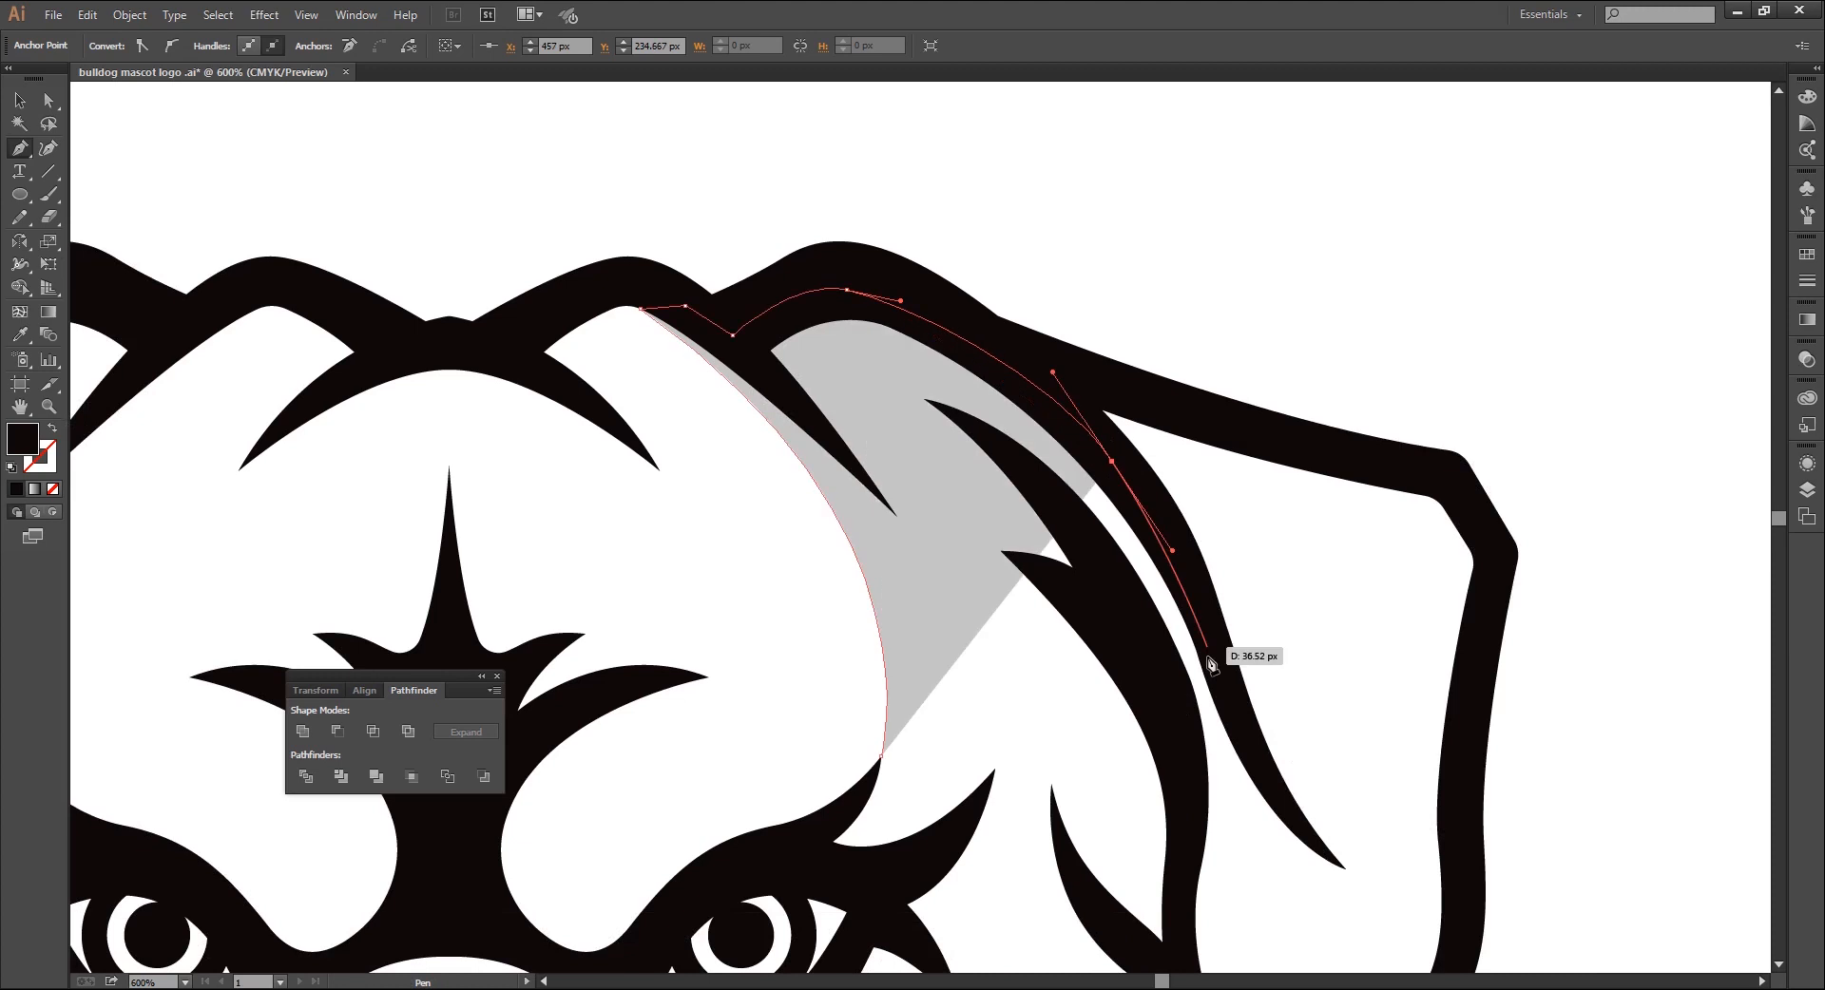
pyautogui.moveTo(1135, 513); pyautogui.dragTo(1154, 588)
# Continue the patch outline around the ear crease's lower tip and down inside the face's side contour to the upper cheek tuft
pyautogui.press('space')
pyautogui.moveTo(1226, 708); pyautogui.dragTo(997, 416)
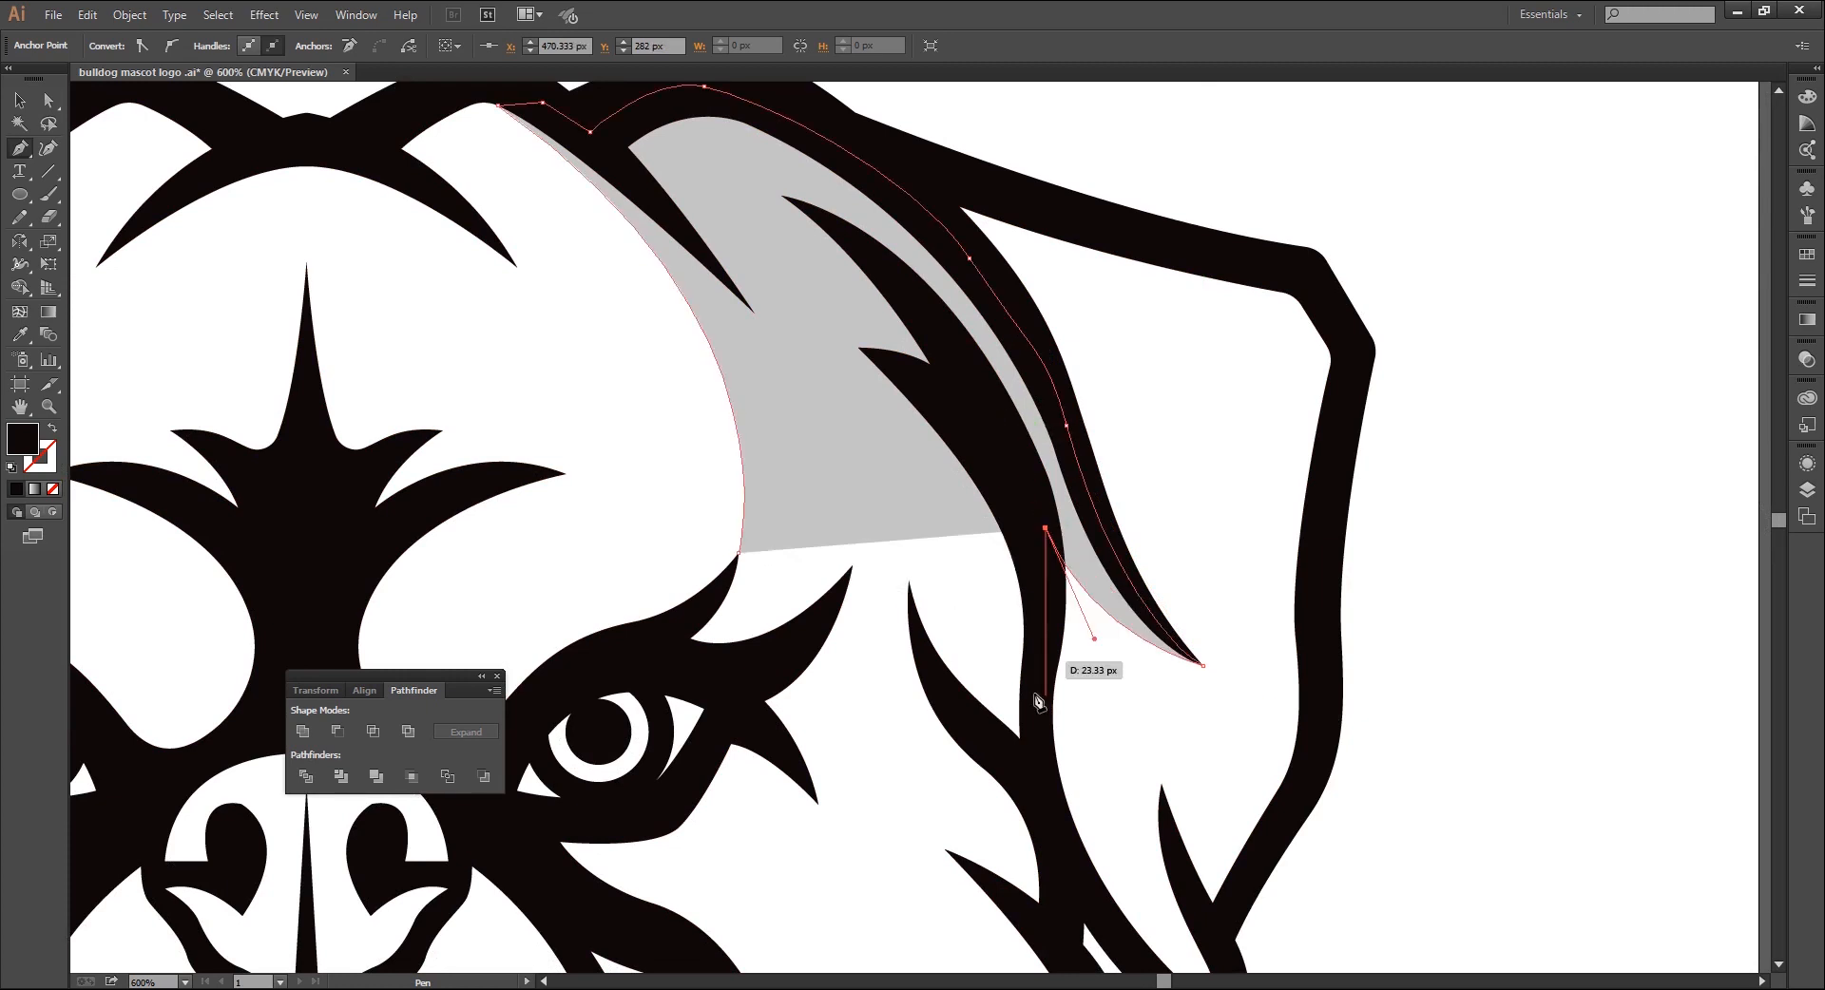
pyautogui.scroll(-3, 1052, 535)
pyautogui.moveTo(1058, 698); pyautogui.dragTo(1036, 644)
pyautogui.scroll(-3, 1064, 637)
pyautogui.scroll(3, 1051, 630)
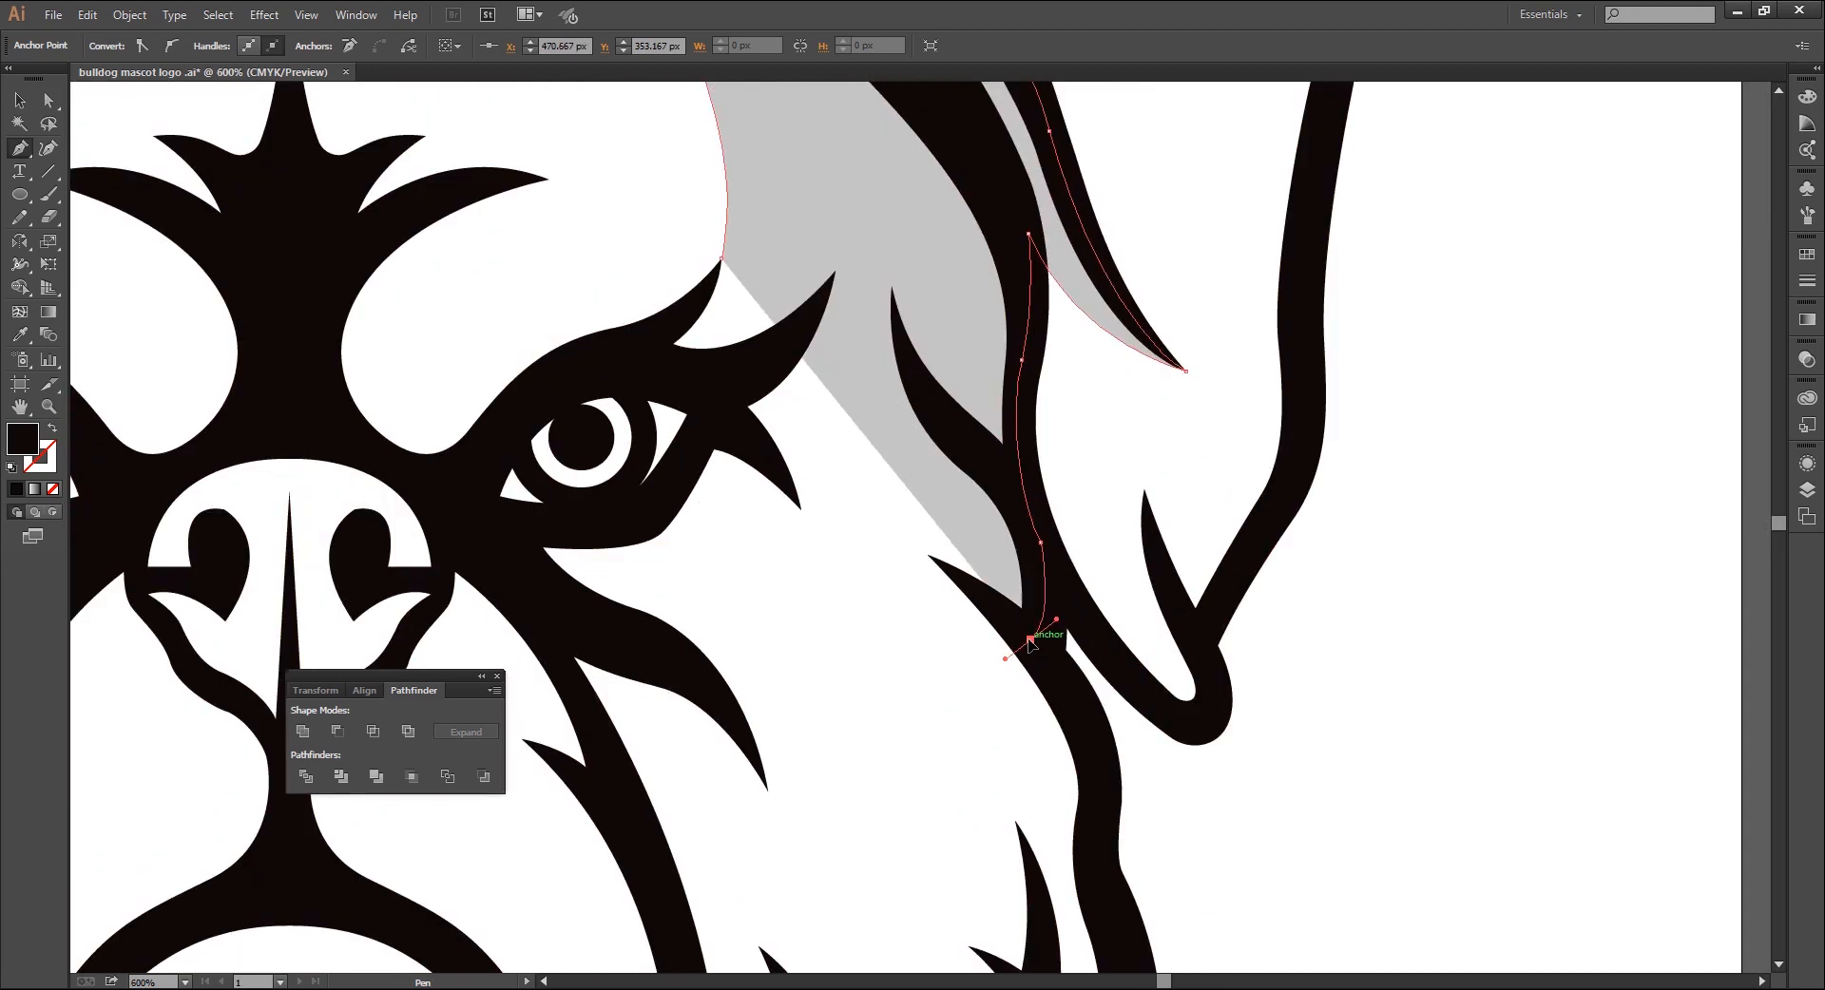
# Curve the patch outline through the cheek tuft's tip to the tip of the lower lash beside the right eye
pyautogui.scroll(2, 938, 567)
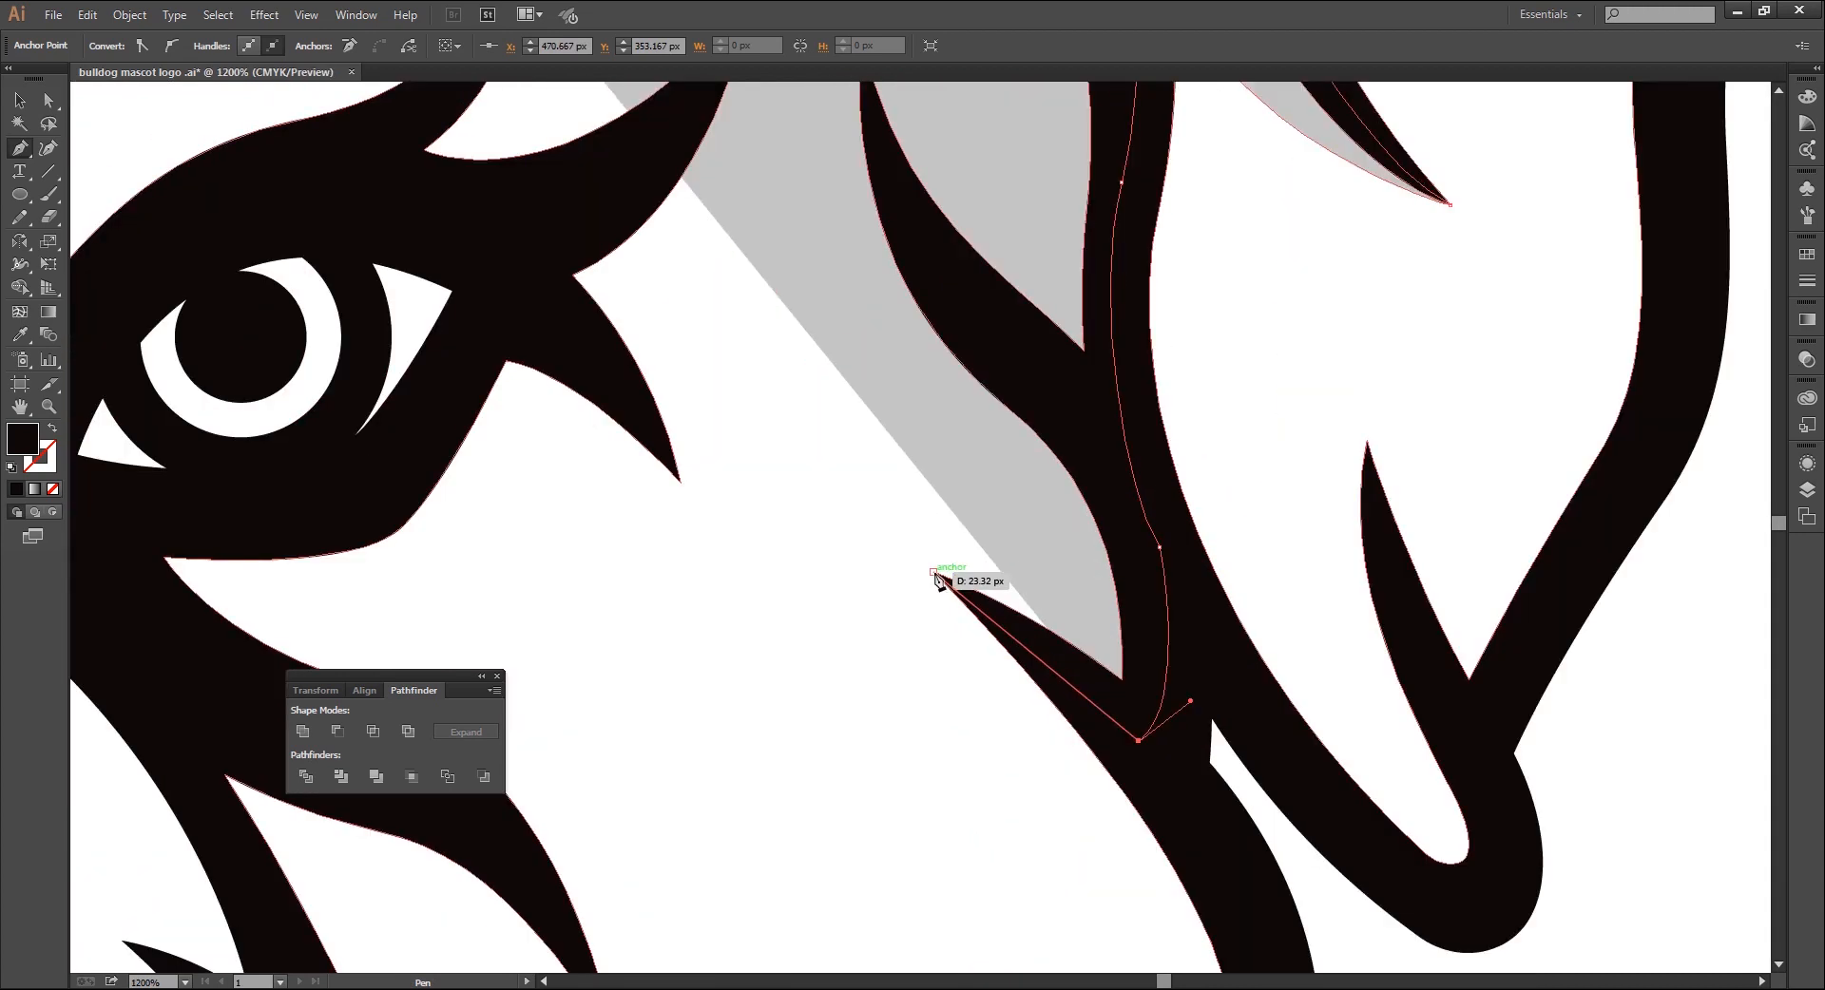
pyautogui.moveTo(933, 571); pyautogui.dragTo(802, 485)
pyautogui.click(934, 571)
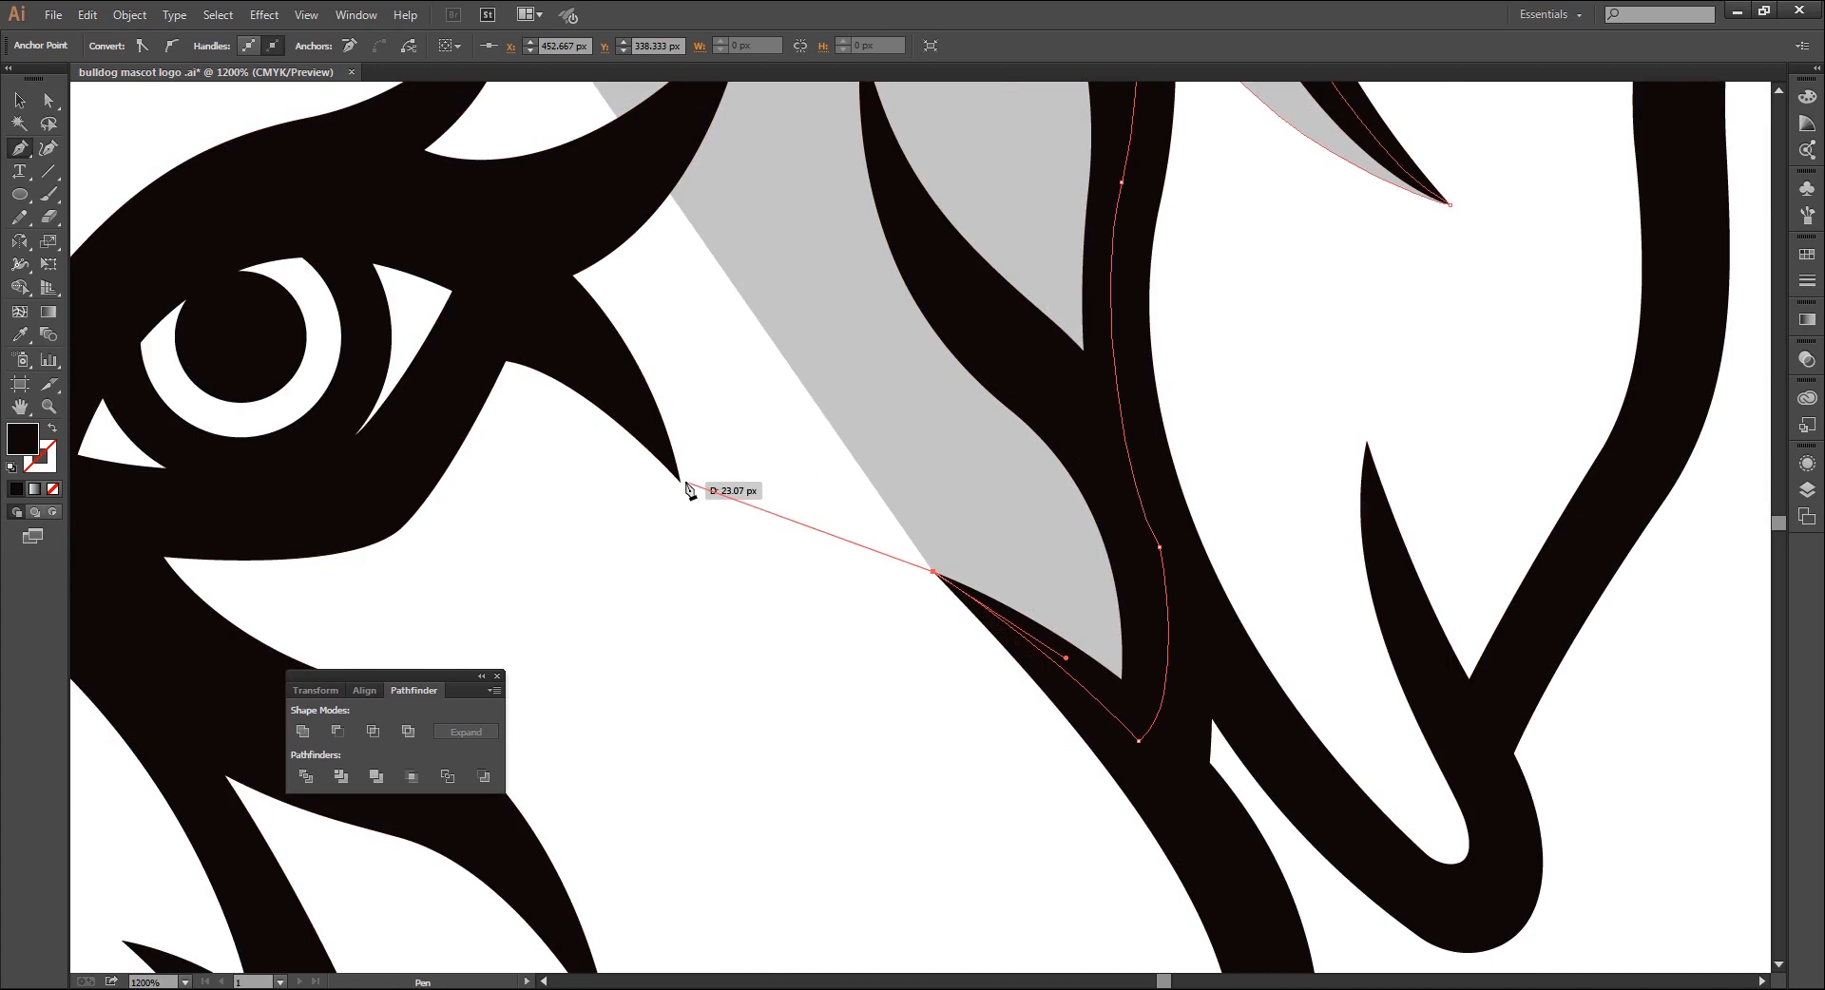
pyautogui.moveTo(680, 482); pyautogui.dragTo(588, 404)
# Close the patch outline by running it inside the black lash and brow back to the right brow's outer tip
pyautogui.moveTo(588, 413); pyautogui.dragTo(758, 428)
pyautogui.moveTo(705, 372); pyautogui.dragTo(628, 323)
pyautogui.moveTo(578, 244); pyautogui.dragTo(723, 377)
pyautogui.moveTo(670, 336); pyautogui.dragTo(562, 293)
pyautogui.click(669, 337)
pyautogui.moveTo(807, 415); pyautogui.dragTo(837, 544)
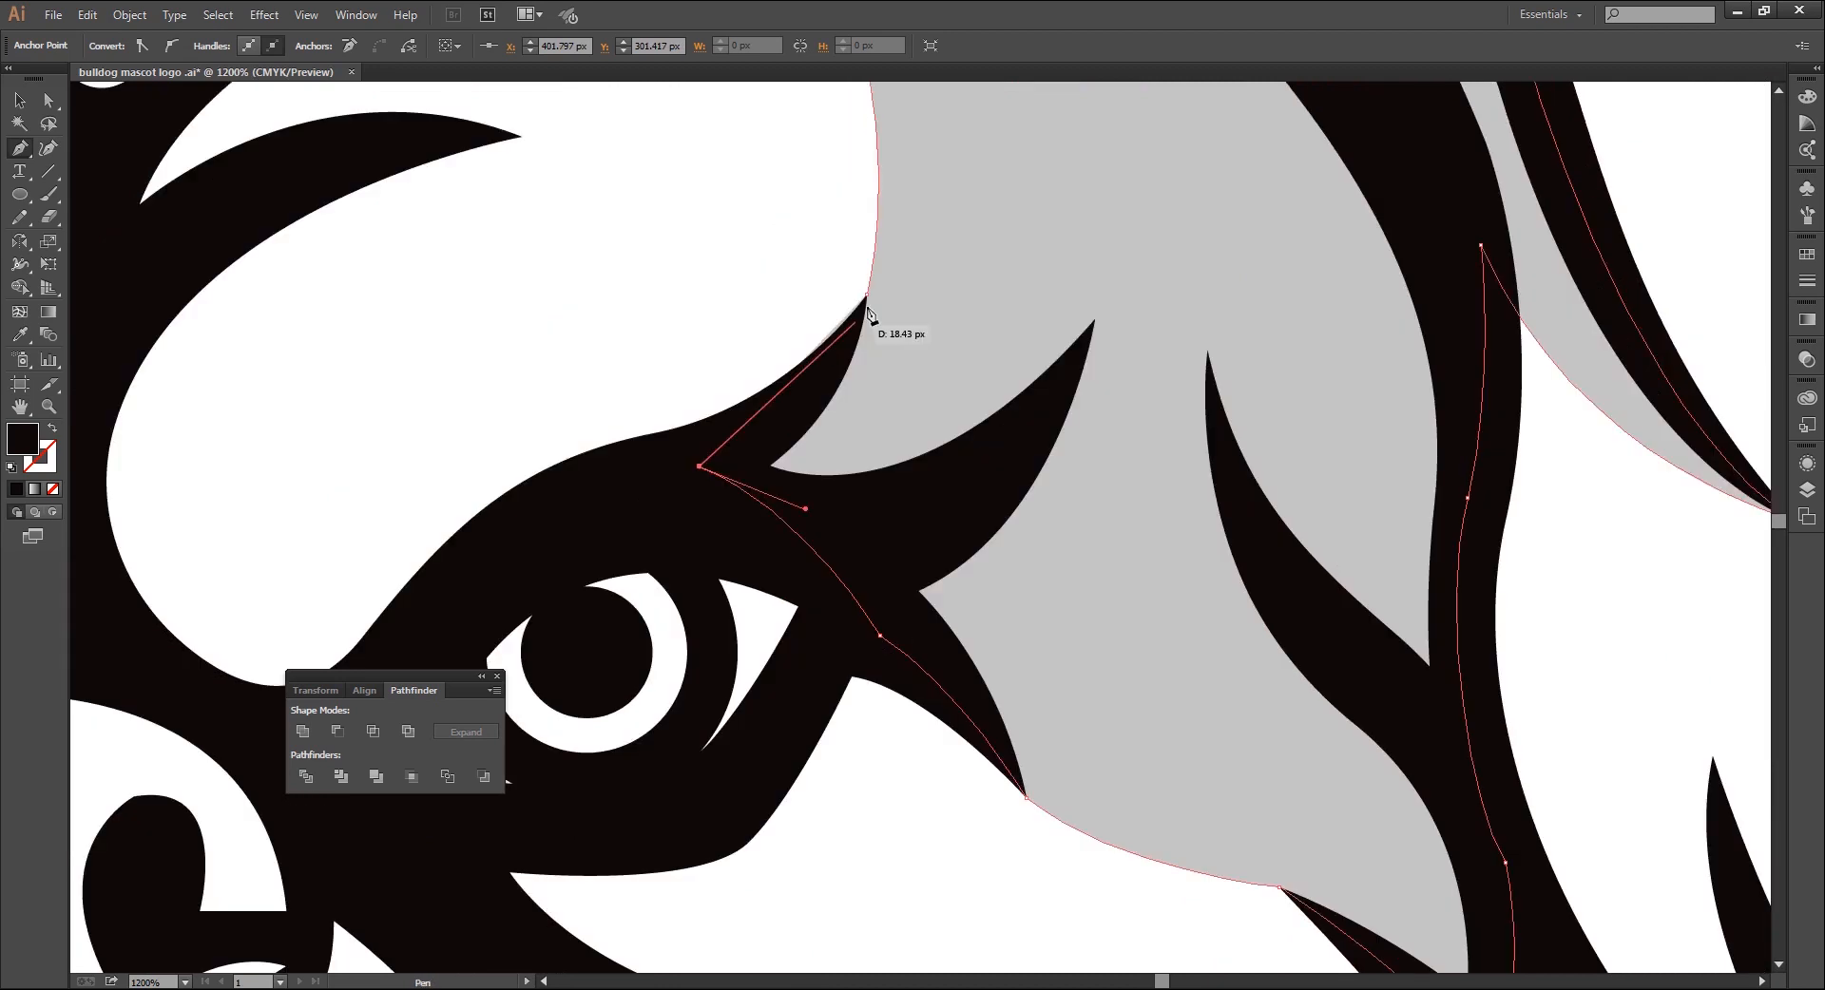
pyautogui.click(867, 301)
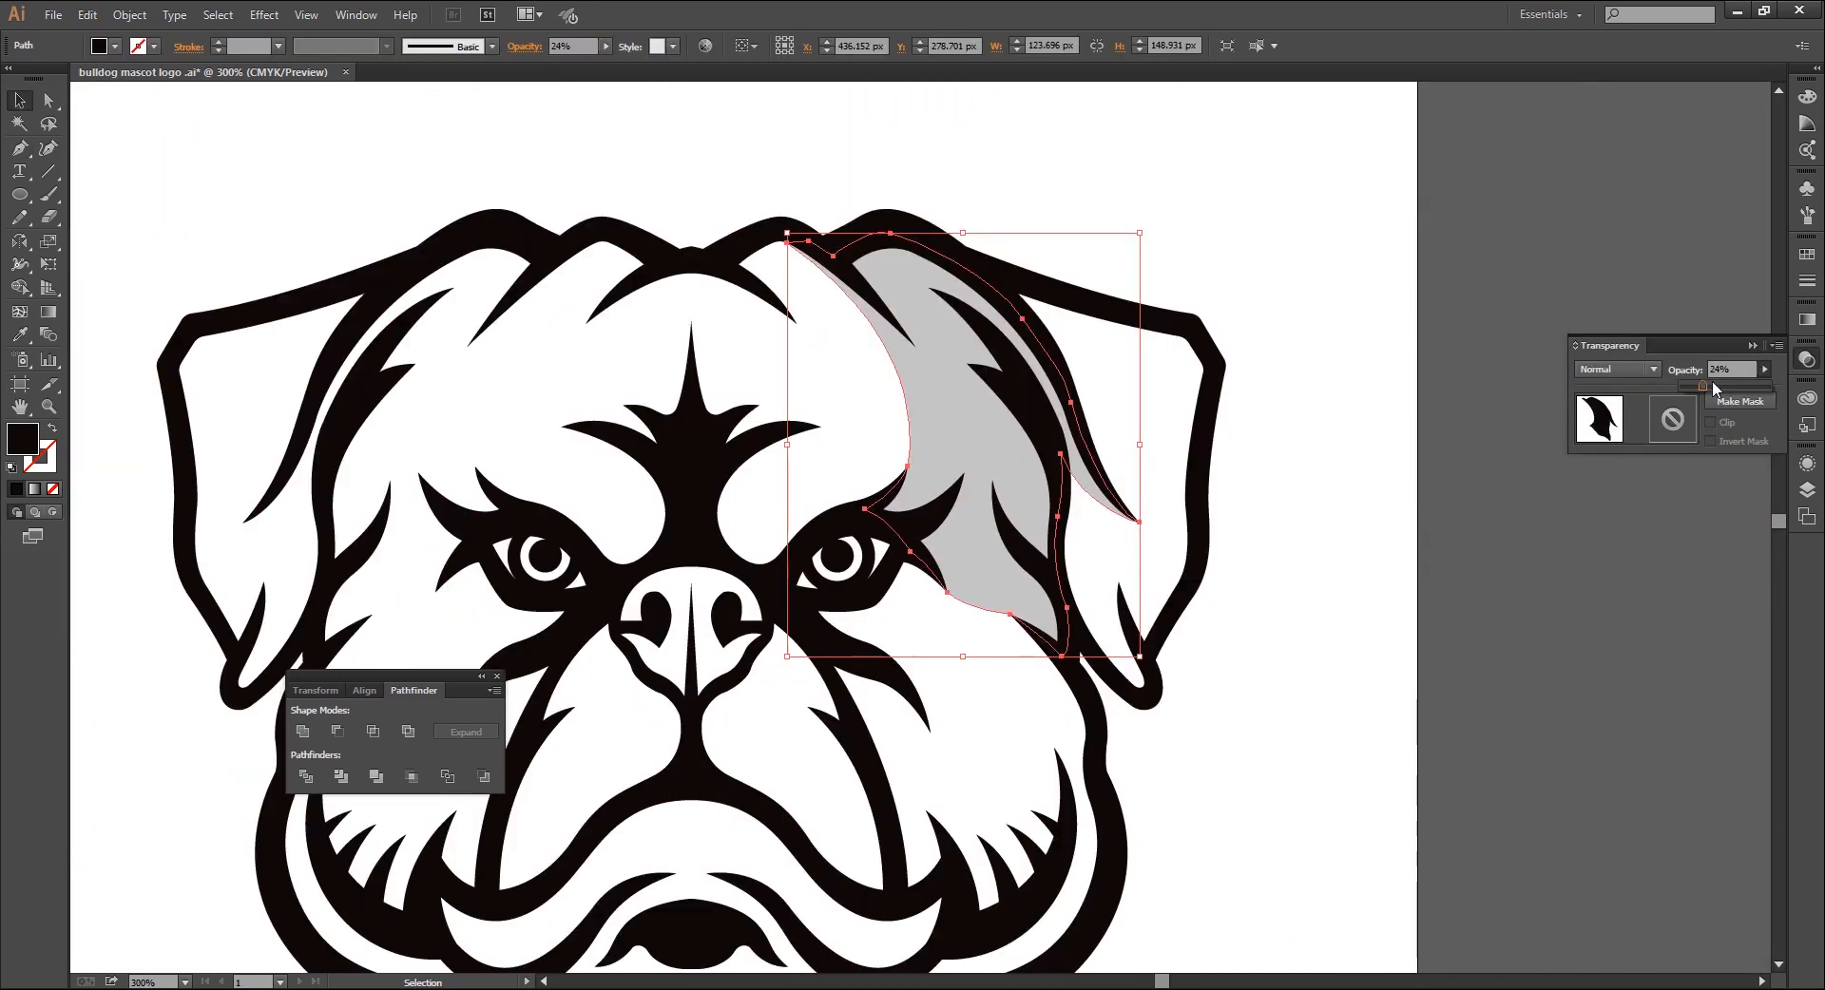
# Set the eye patch's opacity to 100% and unite it with the whole bulldog
pyautogui.moveTo(1704, 390); pyautogui.dragTo(1772, 391)
pyautogui.click(1287, 666)
pyautogui.hotkey('ctrl', '-')
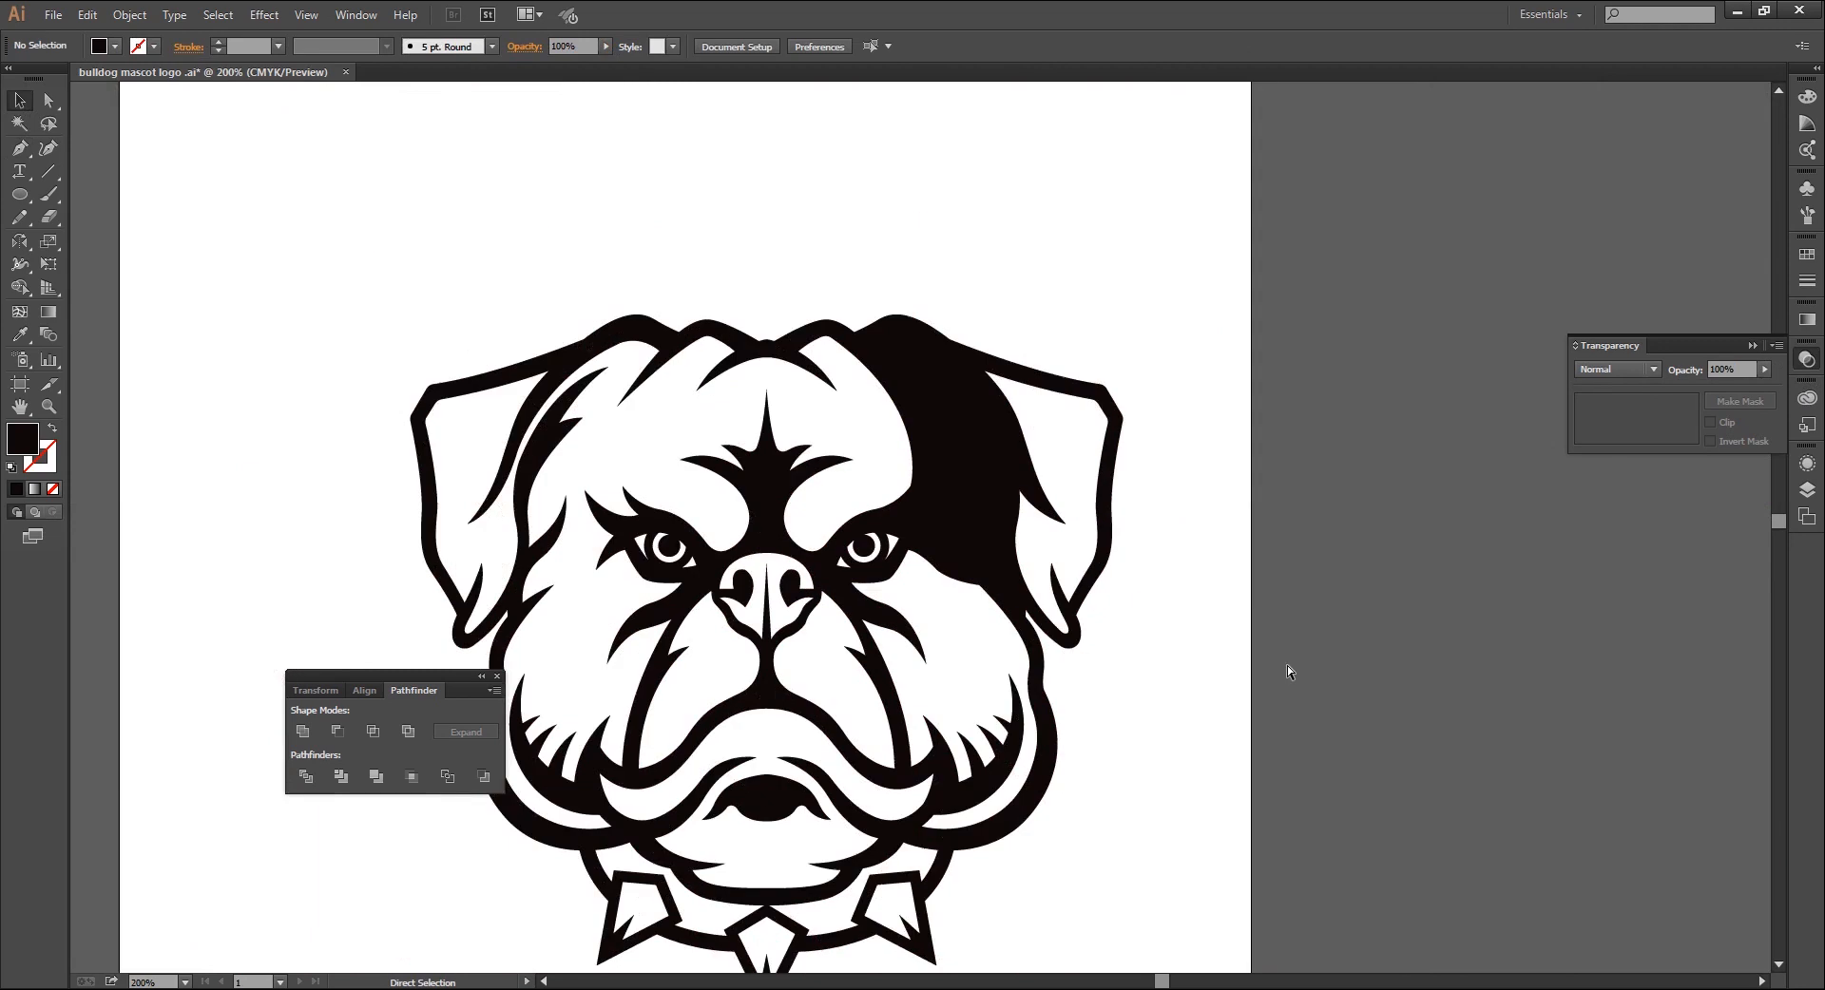
pyautogui.hotkey('ctrl', '+')
pyautogui.hotkey('ctrl', 'a')
pyautogui.moveTo(456, 677); pyautogui.dragTo(1459, 529)
pyautogui.click(1304, 585)
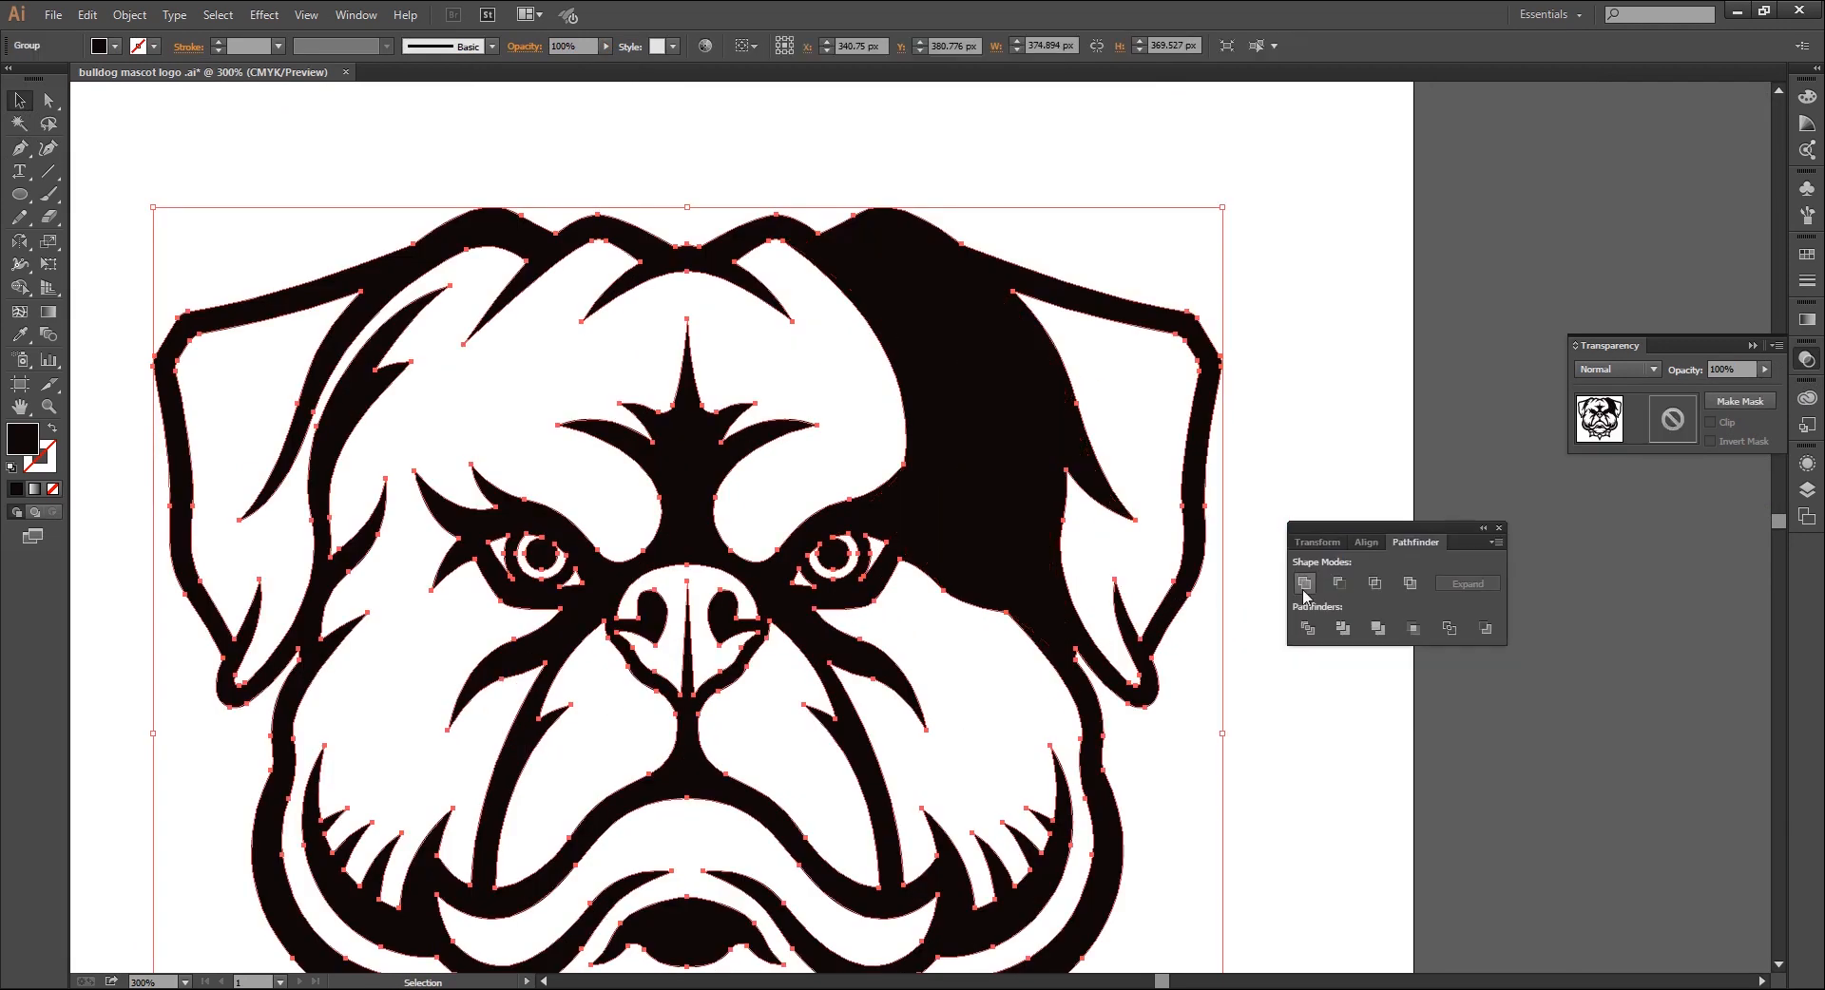
# Round the sharp corner of the white forehead area where the patch meets the right brow's outer tip
pyautogui.press('a')
pyautogui.click(875, 439)
pyautogui.scroll(2, 901, 465)
pyautogui.click(947, 605)
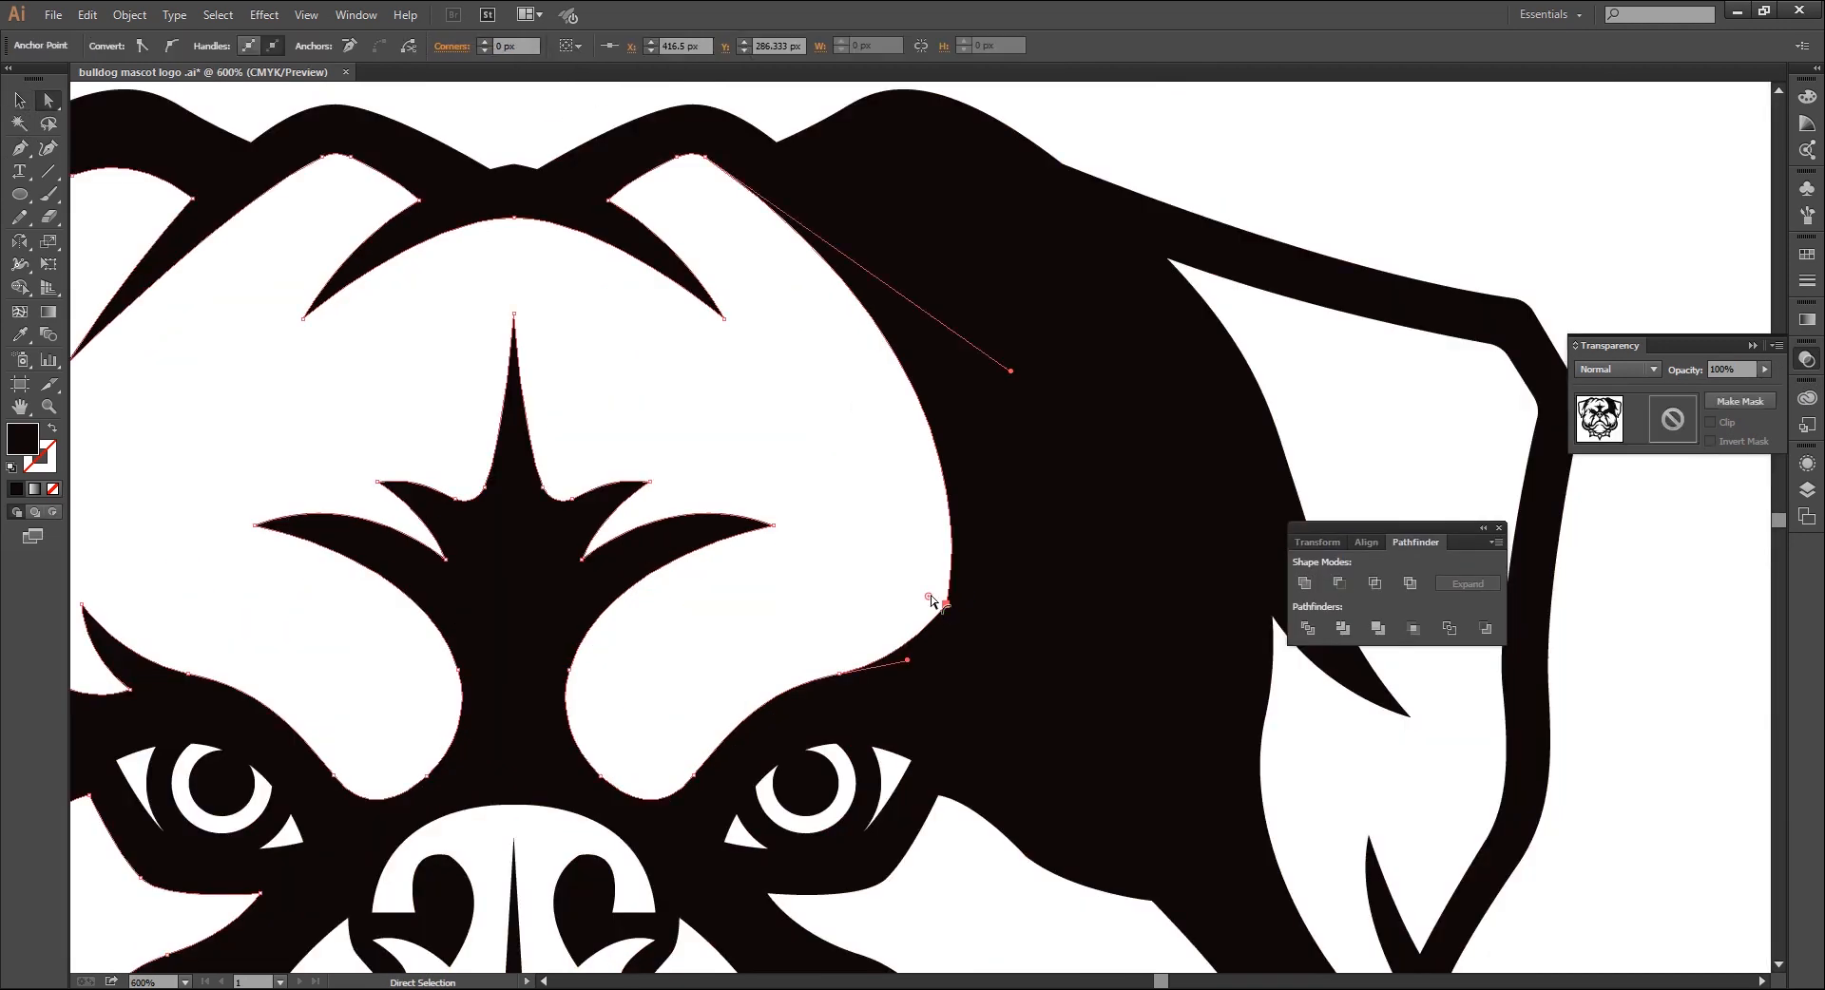
pyautogui.moveTo(930, 599); pyautogui.dragTo(814, 533)
pyautogui.click(790, 531)
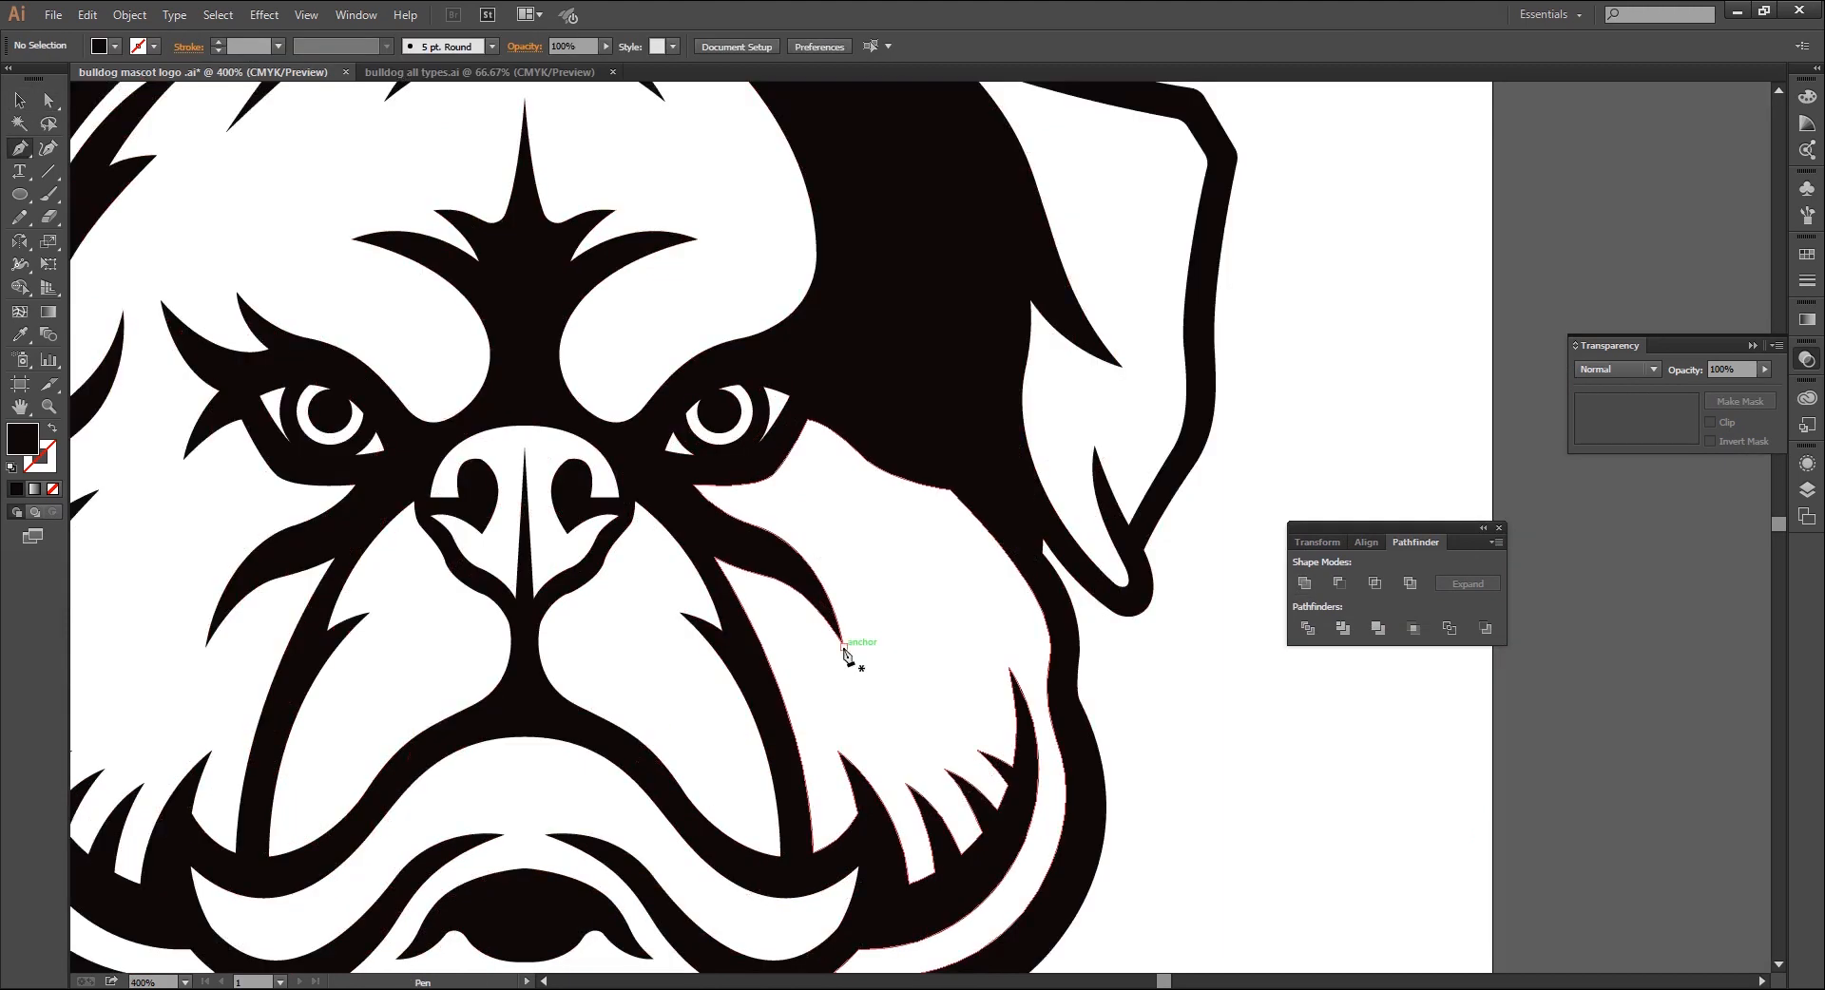
# Start a cheek patch from the right under-eye stroke's tip, across the eye patch's lower edge to the outer cheek stroke, and lower its opacity
pyautogui.click(844, 646)
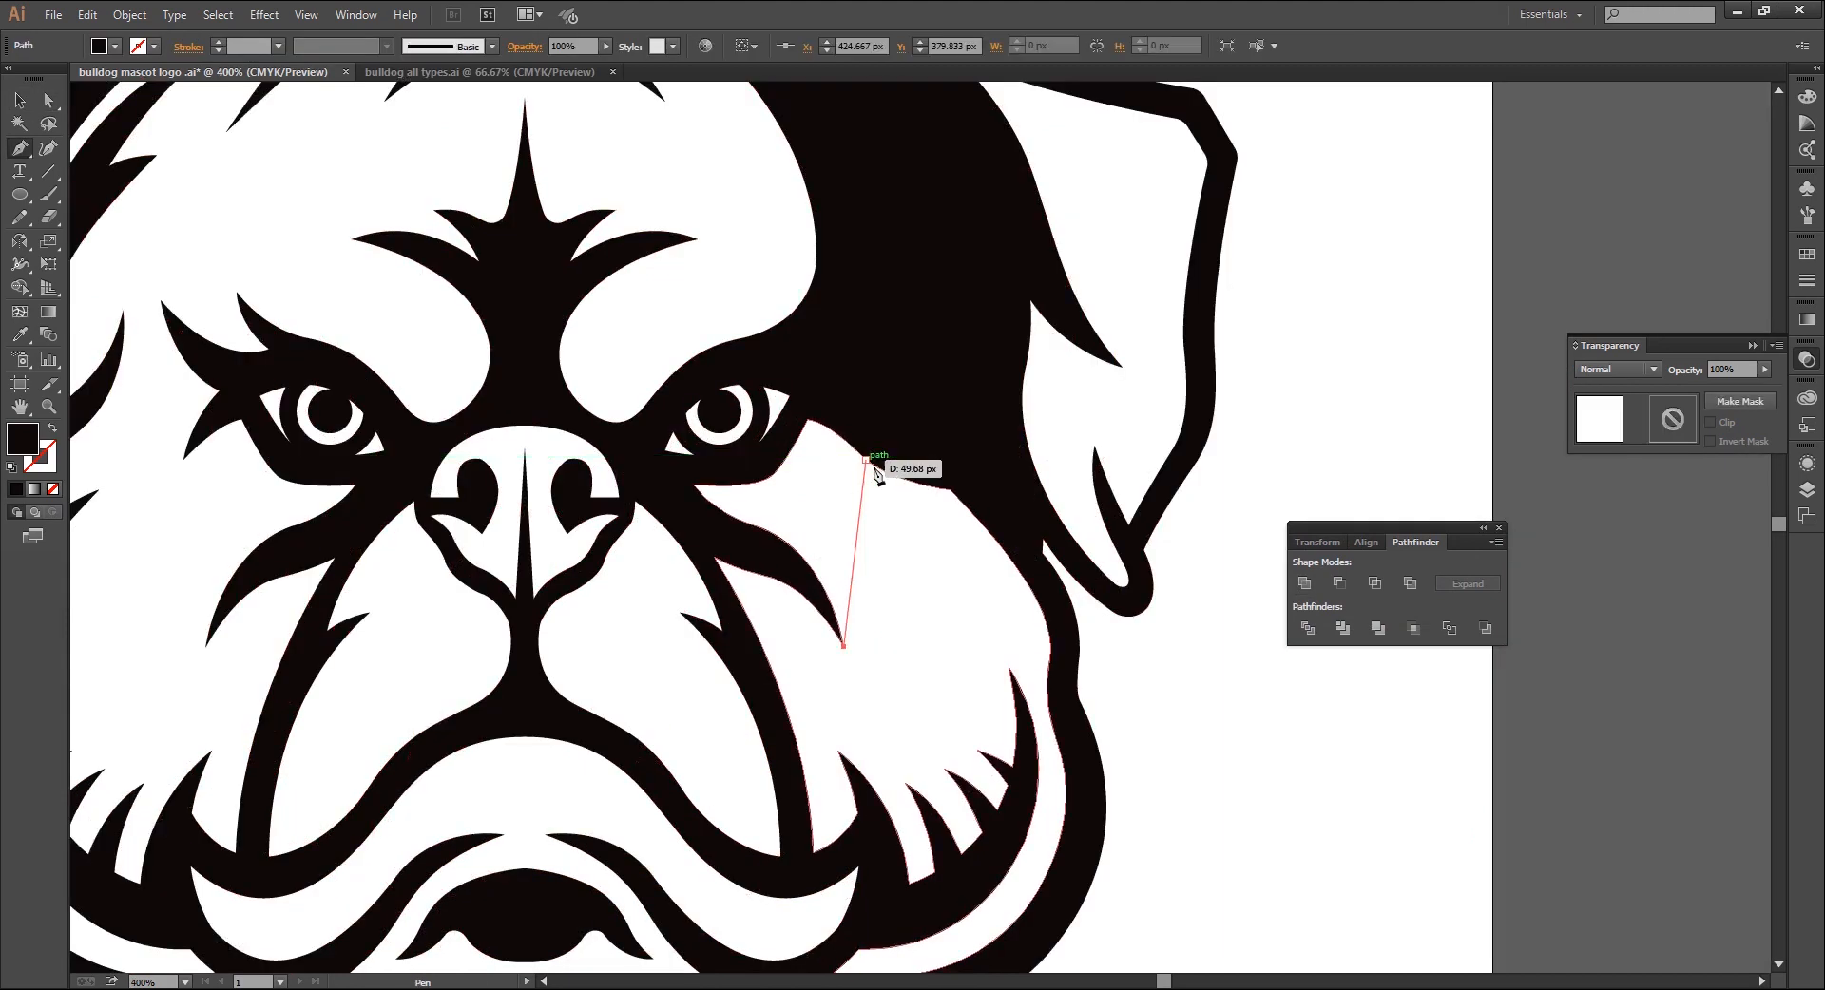
pyautogui.click(865, 460)
pyautogui.click(959, 443)
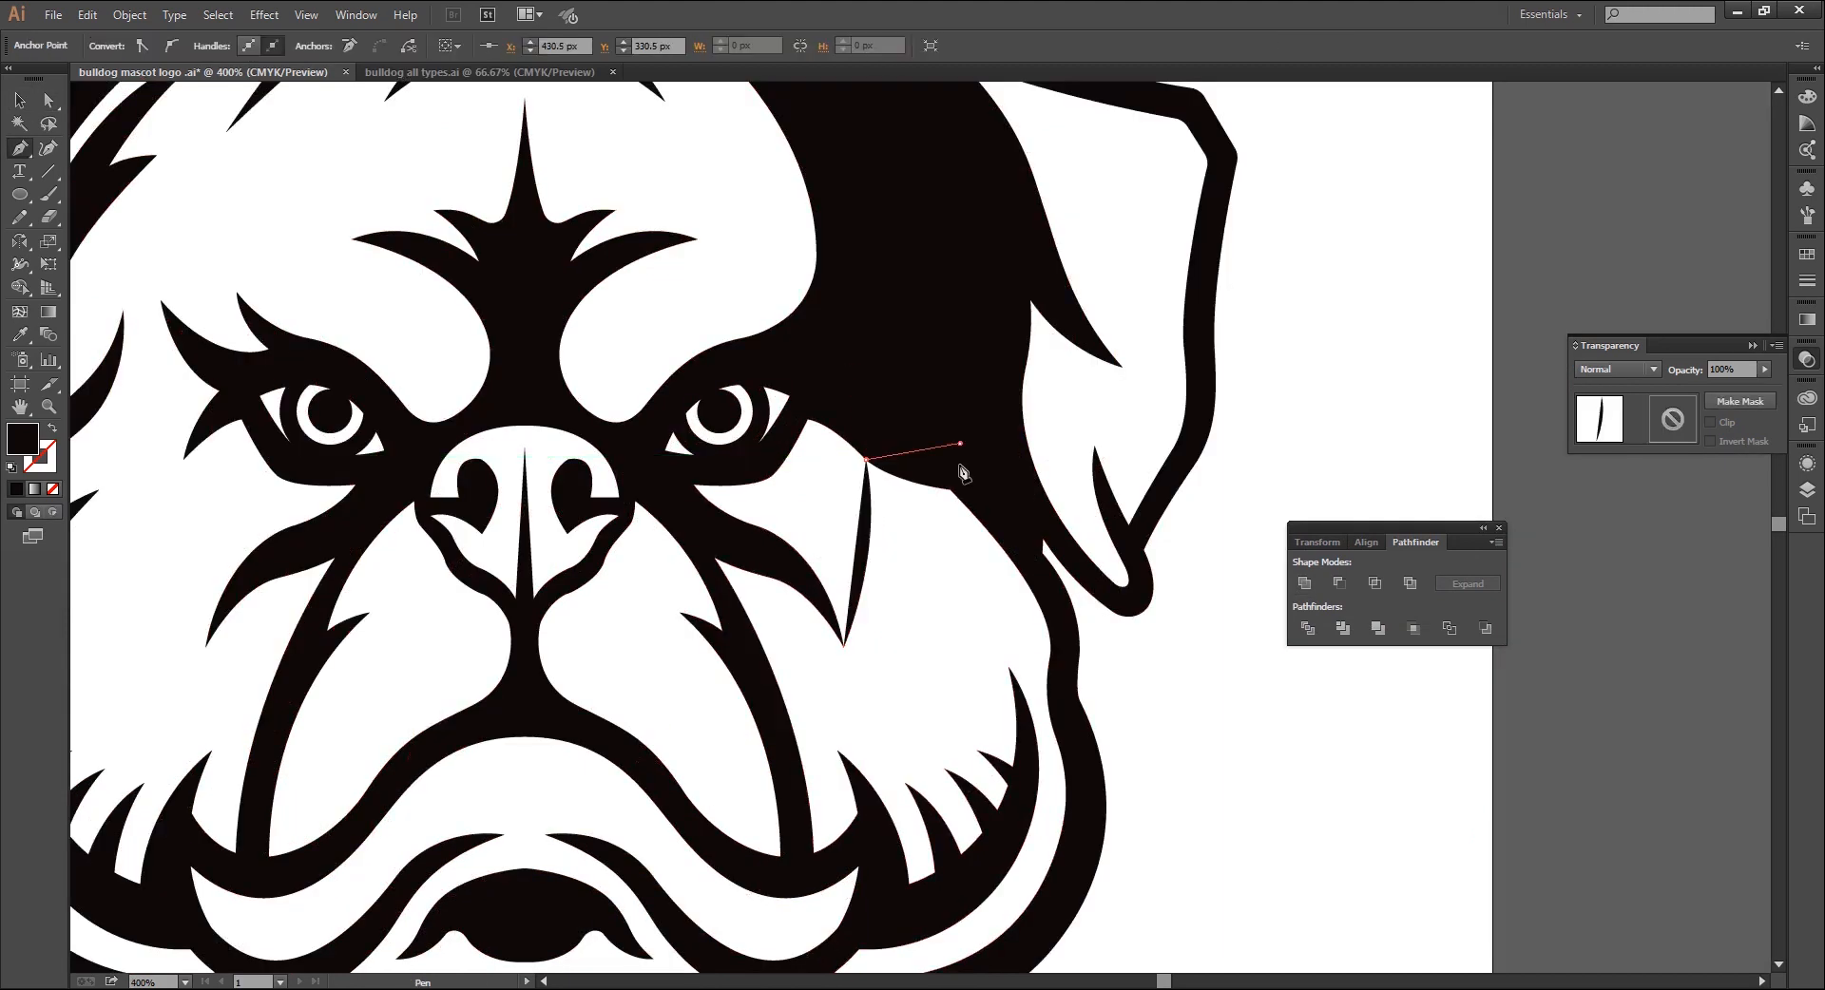
pyautogui.click(950, 490)
pyautogui.moveTo(998, 685)
pyautogui.mouseDown()
pyautogui.moveTo(1011, 590)
pyautogui.moveTo(1021, 668)
pyautogui.mouseUp()
pyautogui.click(1764, 369)
pyautogui.moveTo(1770, 385); pyautogui.dragTo(1702, 385)
pyautogui.click(1753, 348)
pyautogui.moveTo(1146, 712); pyautogui.dragTo(1165, 645)
pyautogui.hotkey('ctrl', '+')
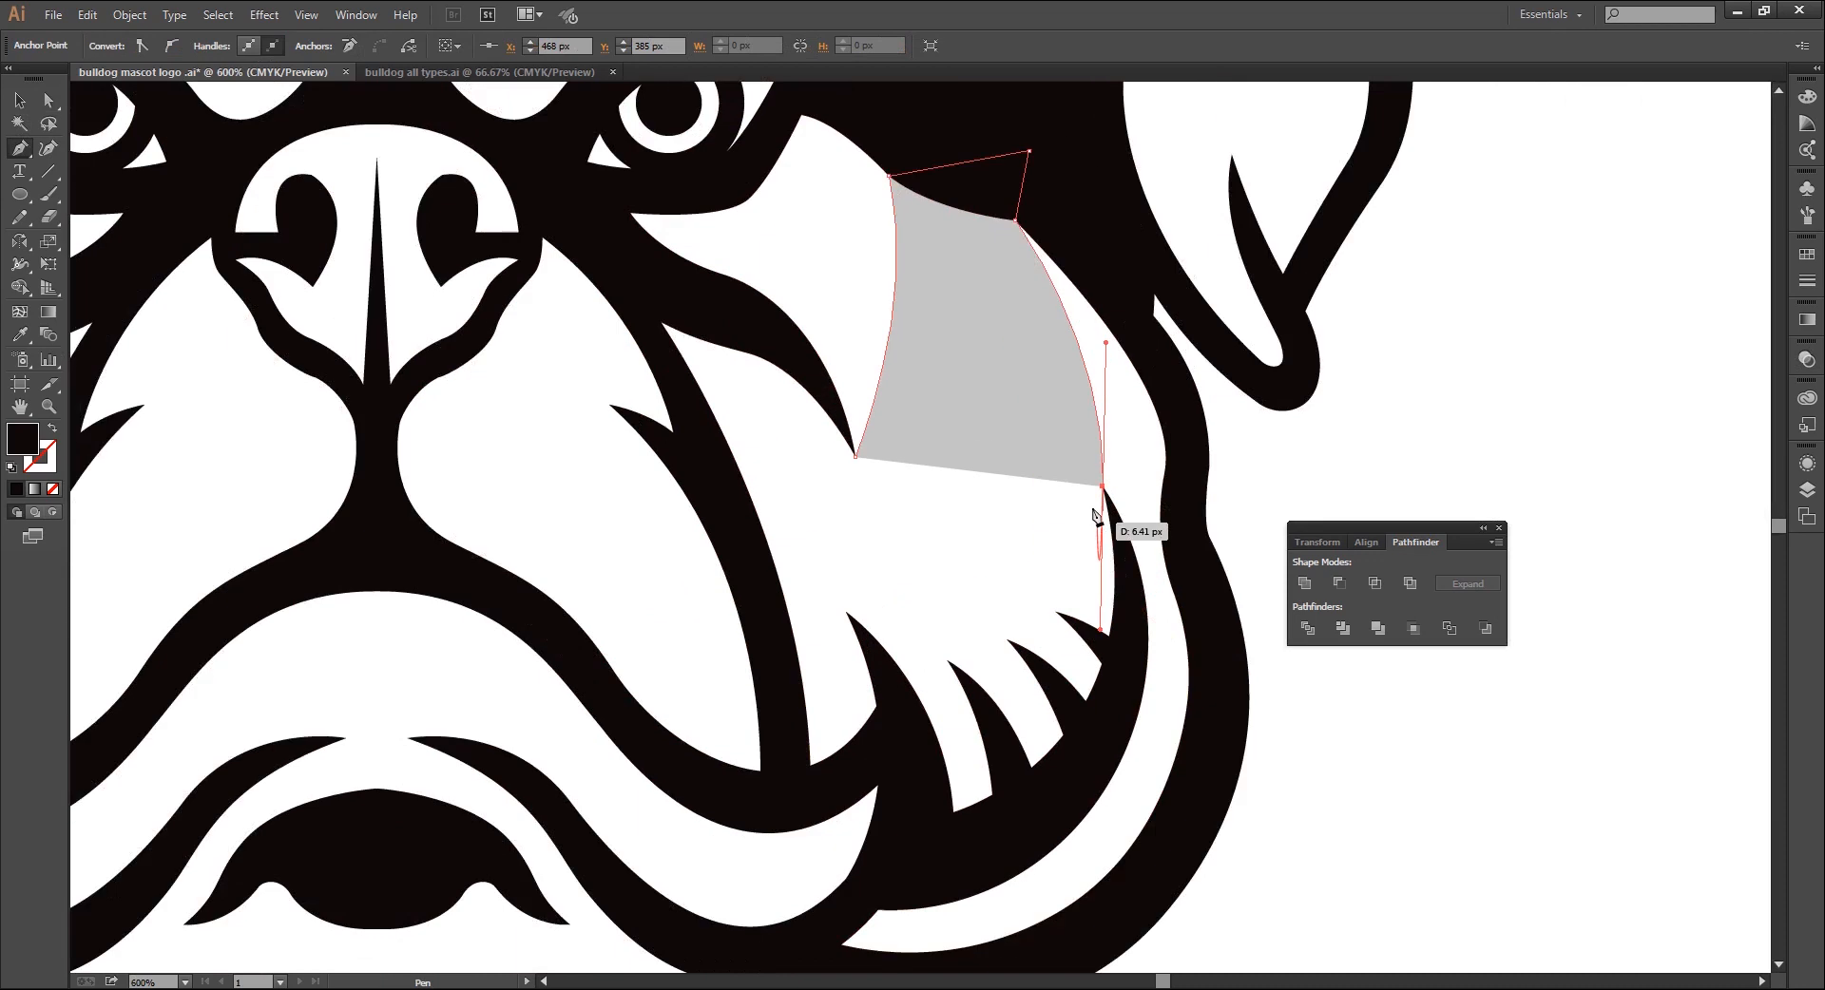
# Continue the cheek patch outline inside the black jowl contour, around the whisker tufts to the foot of the muzzle line
pyautogui.moveTo(1103, 489); pyautogui.dragTo(1119, 673)
pyautogui.click(1129, 621)
pyautogui.moveTo(937, 806); pyautogui.dragTo(712, 771)
pyautogui.click(904, 770)
pyautogui.click(887, 651)
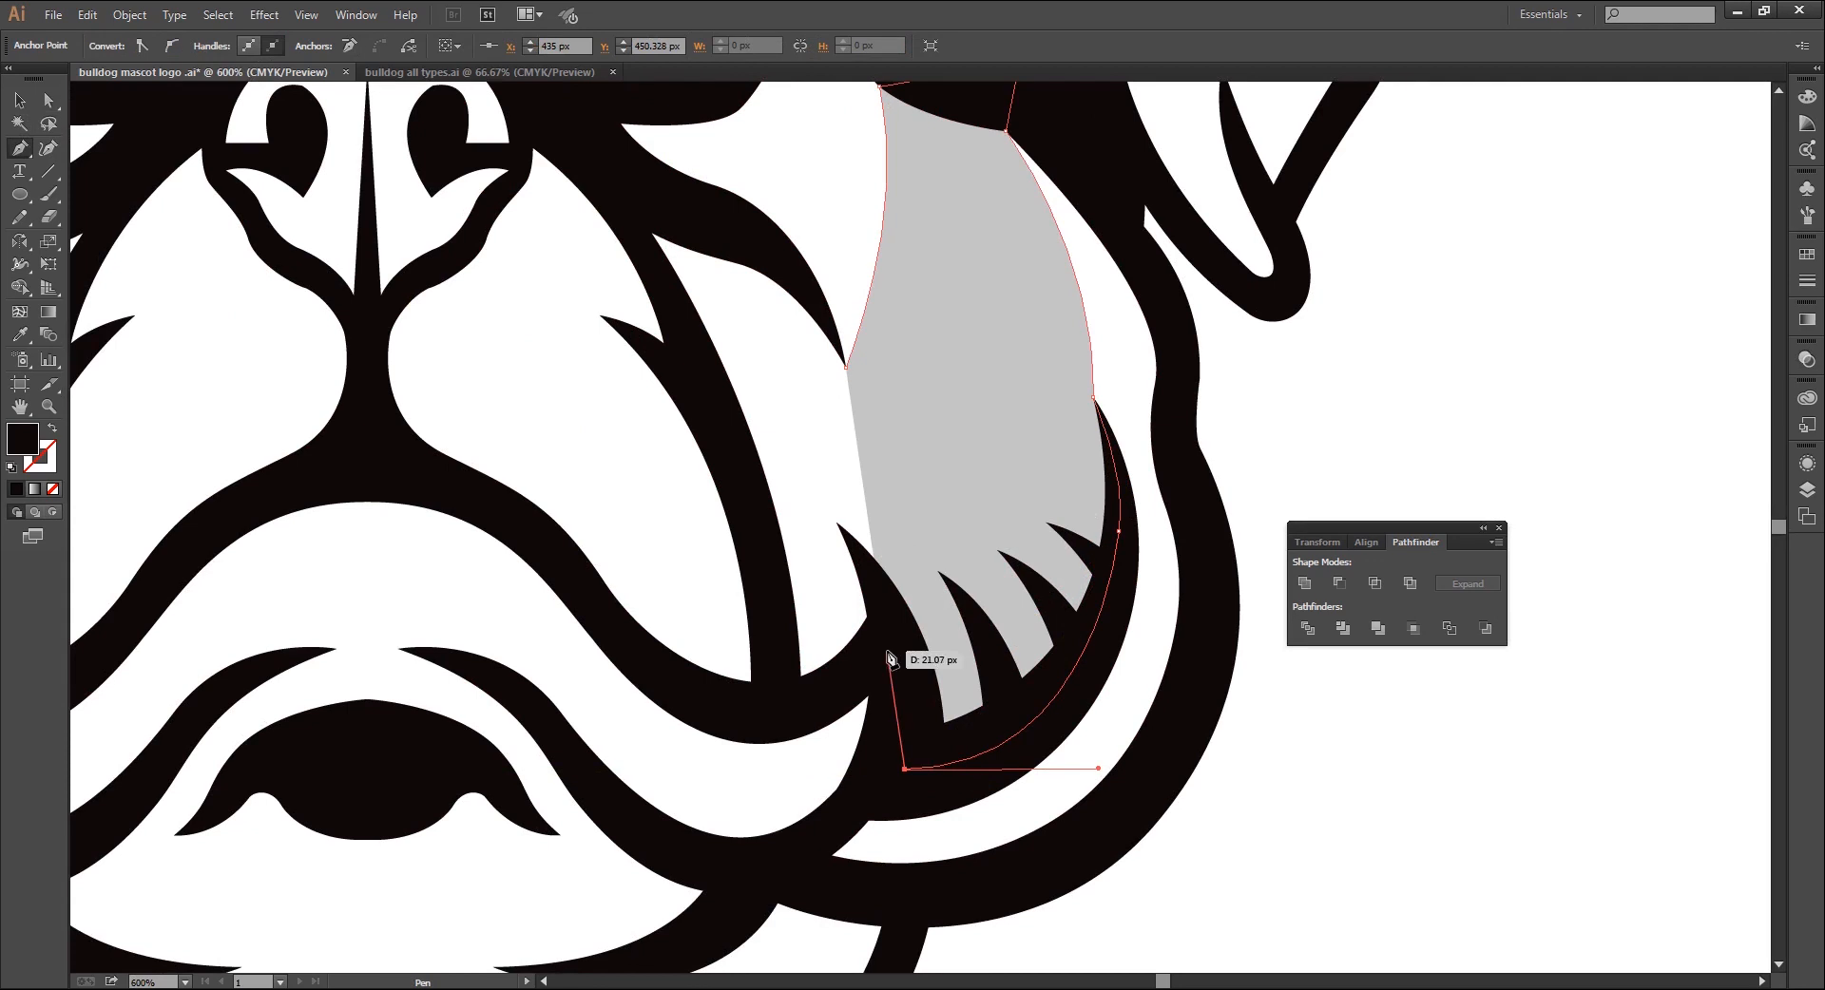
pyautogui.moveTo(779, 708); pyautogui.dragTo(732, 701)
pyautogui.click(779, 708)
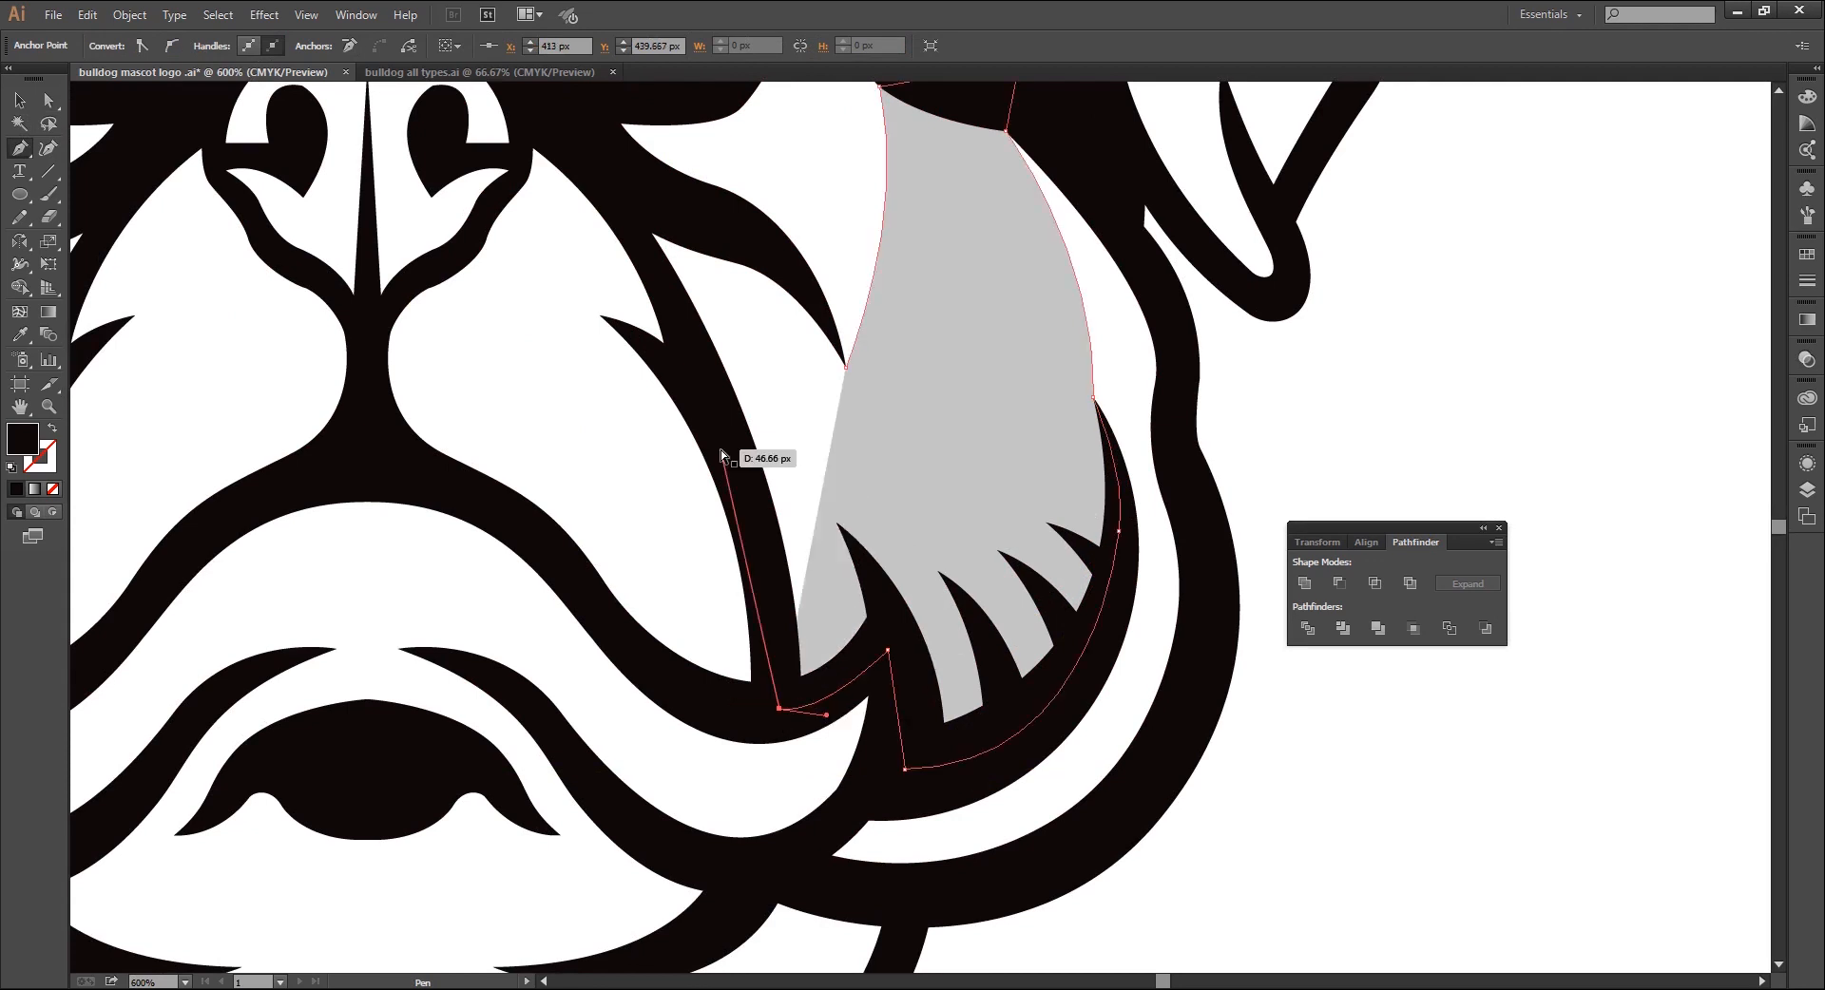
# Extend the cheek patch outline up inside the right muzzle line to the area beside the nose
pyautogui.hotkey('ctrl', '-')
pyautogui.moveTo(745, 481); pyautogui.dragTo(812, 585)
pyautogui.moveTo(787, 419); pyautogui.dragTo(722, 333)
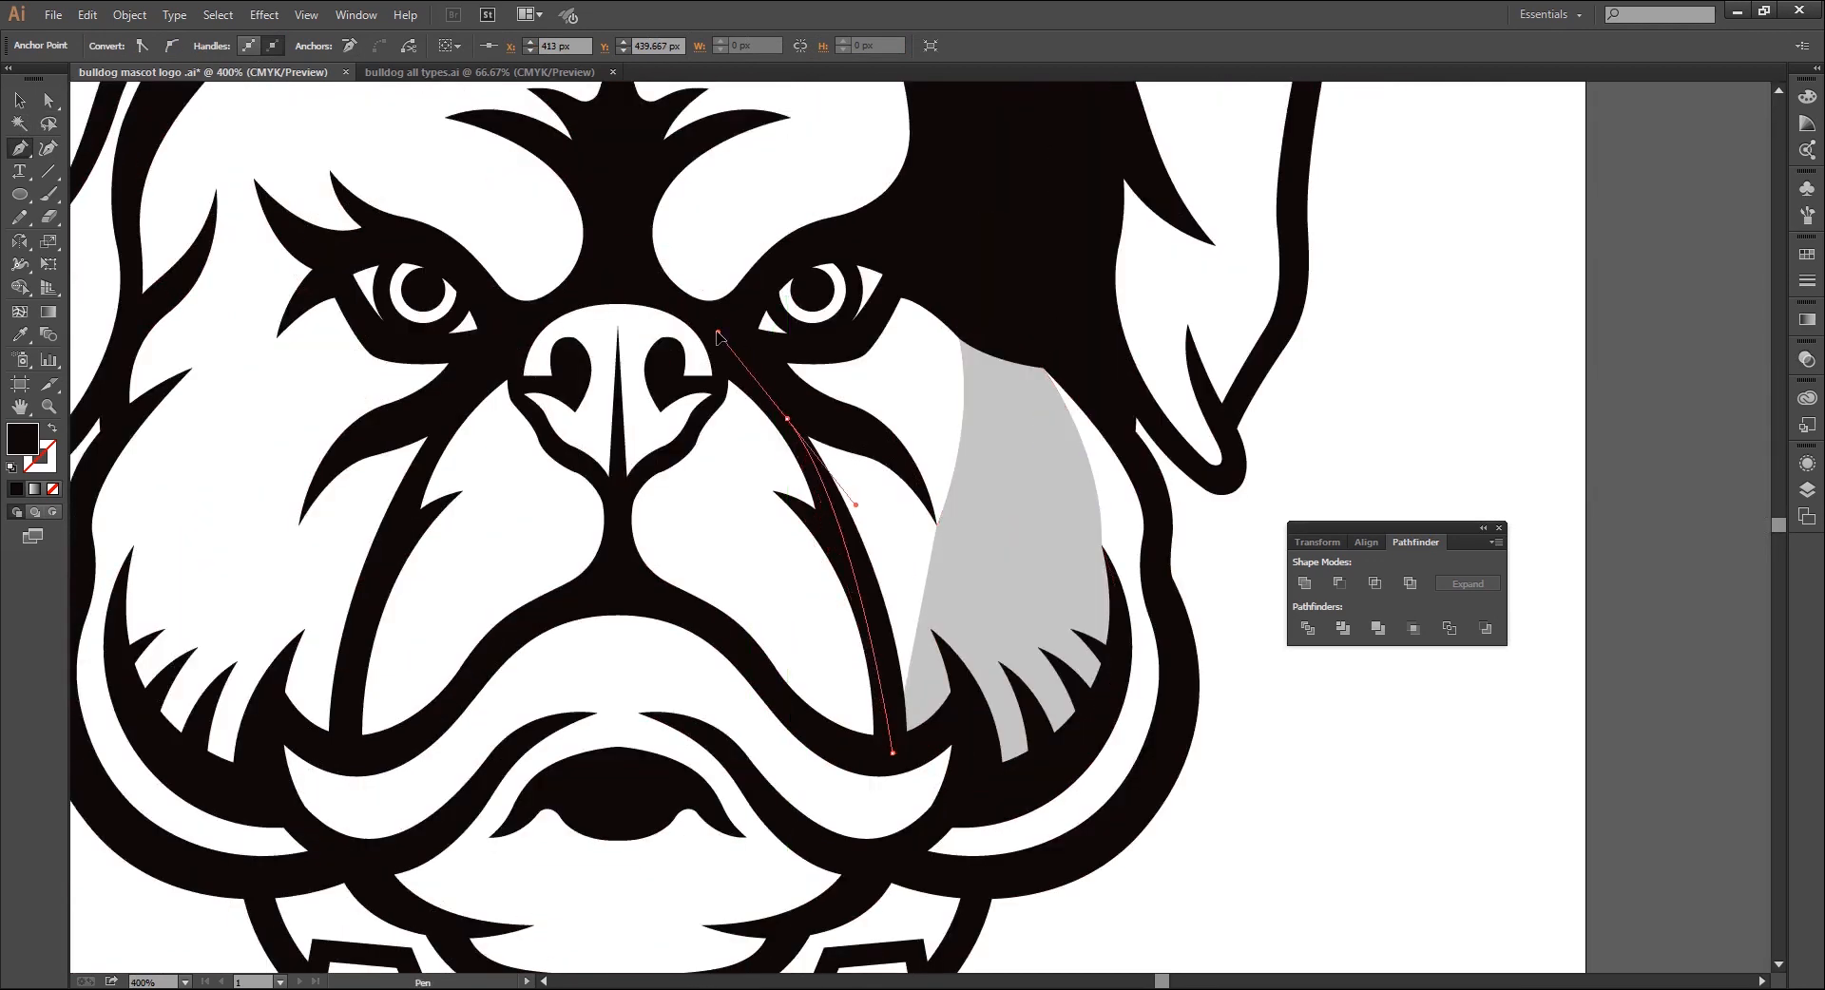
pyautogui.click(787, 419)
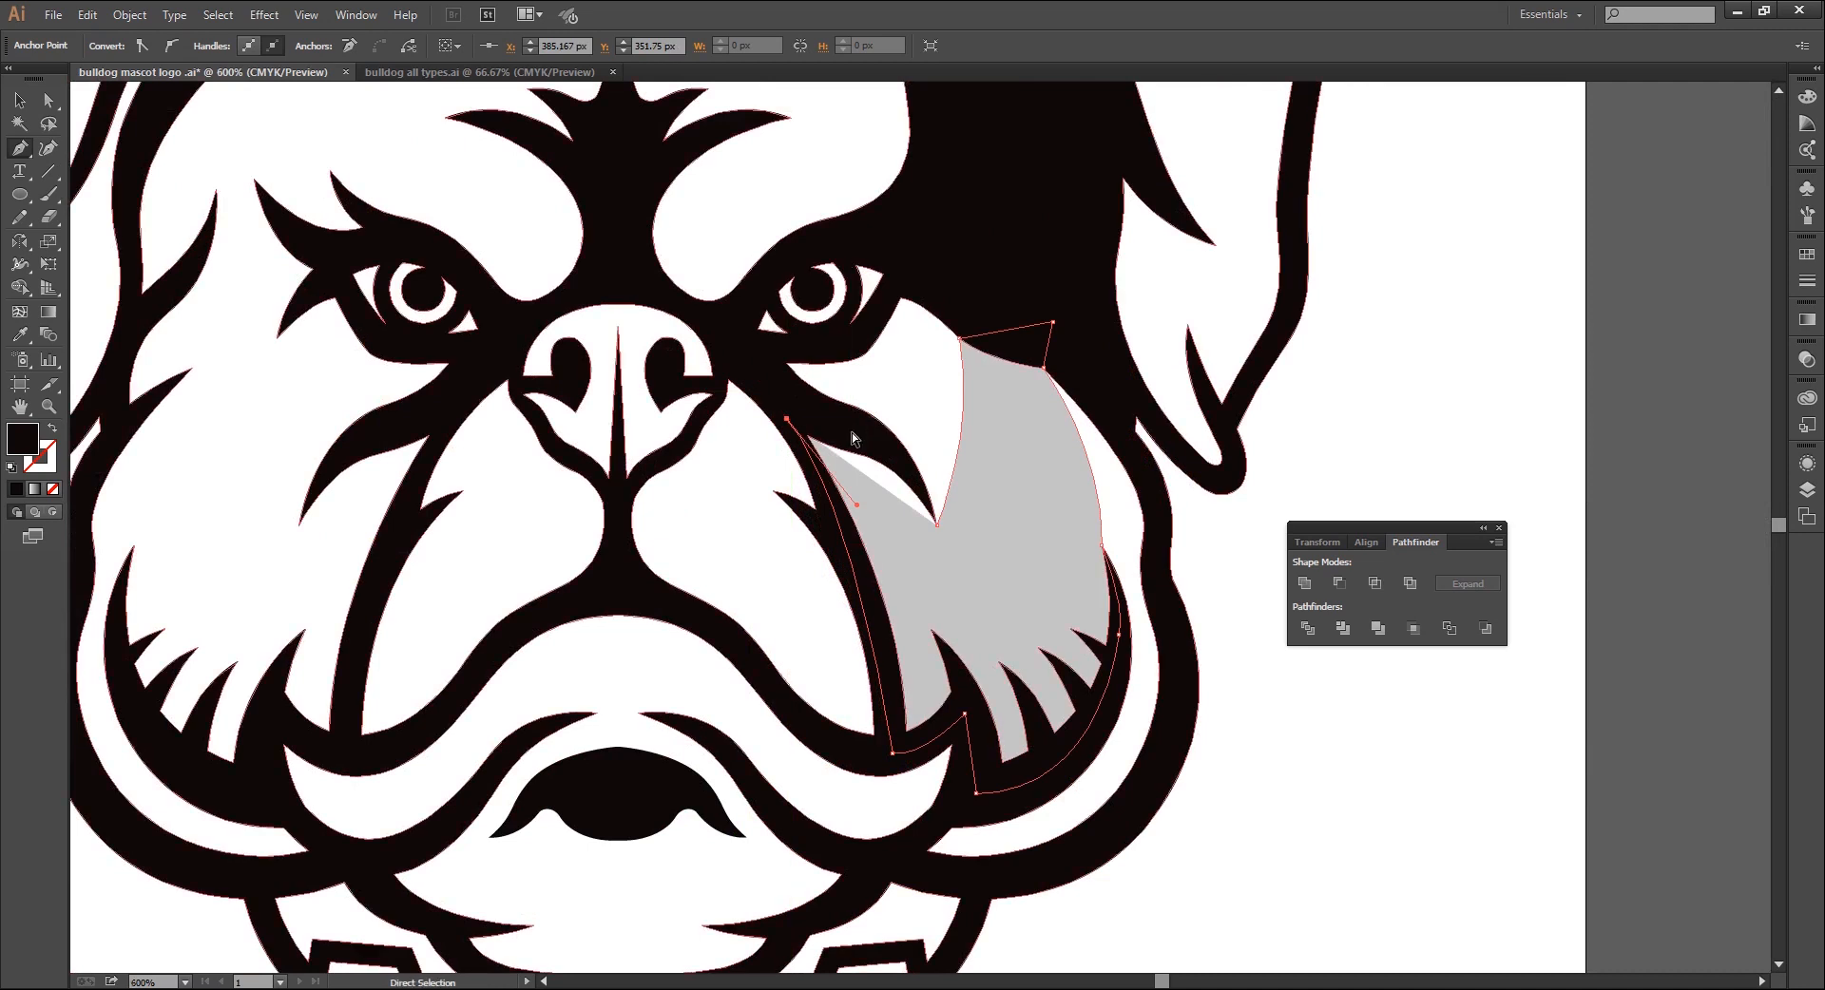
# Run the cheek patch outline inside the right under-eye stroke and close it at the stroke's tip
pyautogui.hotkey('ctrl', '+')
pyautogui.moveTo(884, 481); pyautogui.dragTo(924, 529)
pyautogui.moveTo(868, 400); pyautogui.dragTo(910, 447)
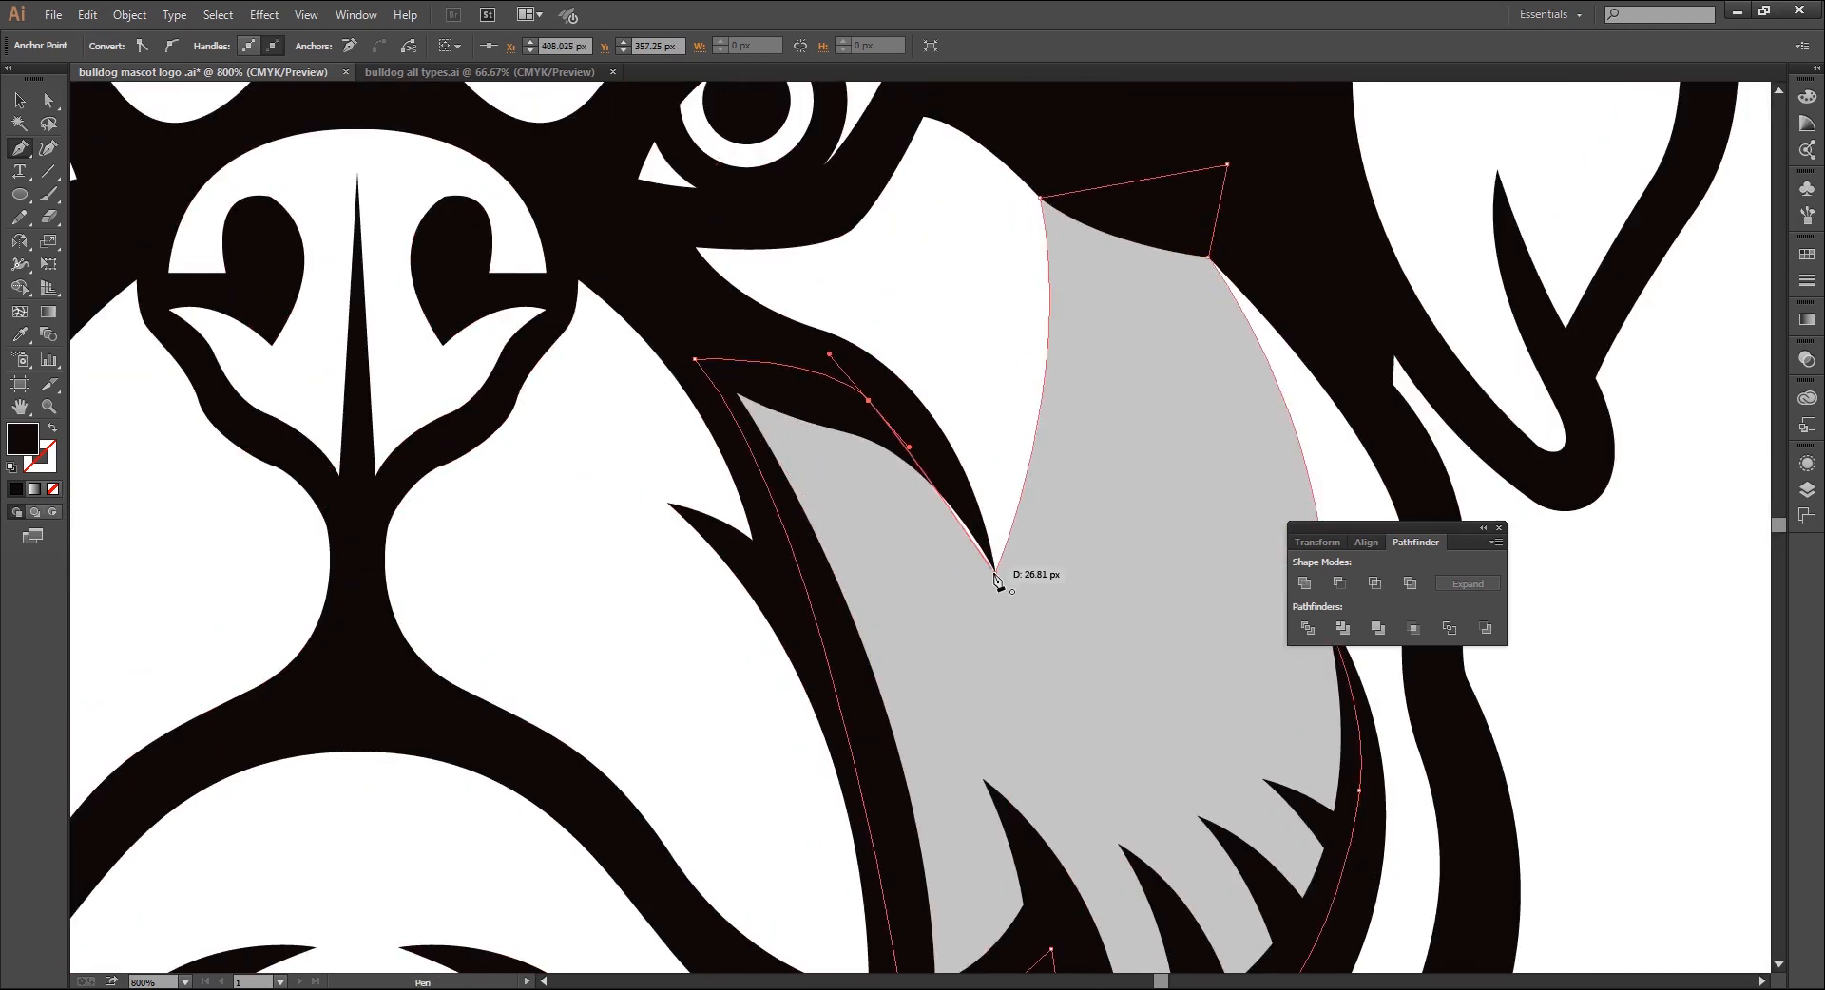
pyautogui.click(869, 400)
pyautogui.click(995, 573)
pyautogui.moveTo(1001, 586); pyautogui.dragTo(1030, 685)
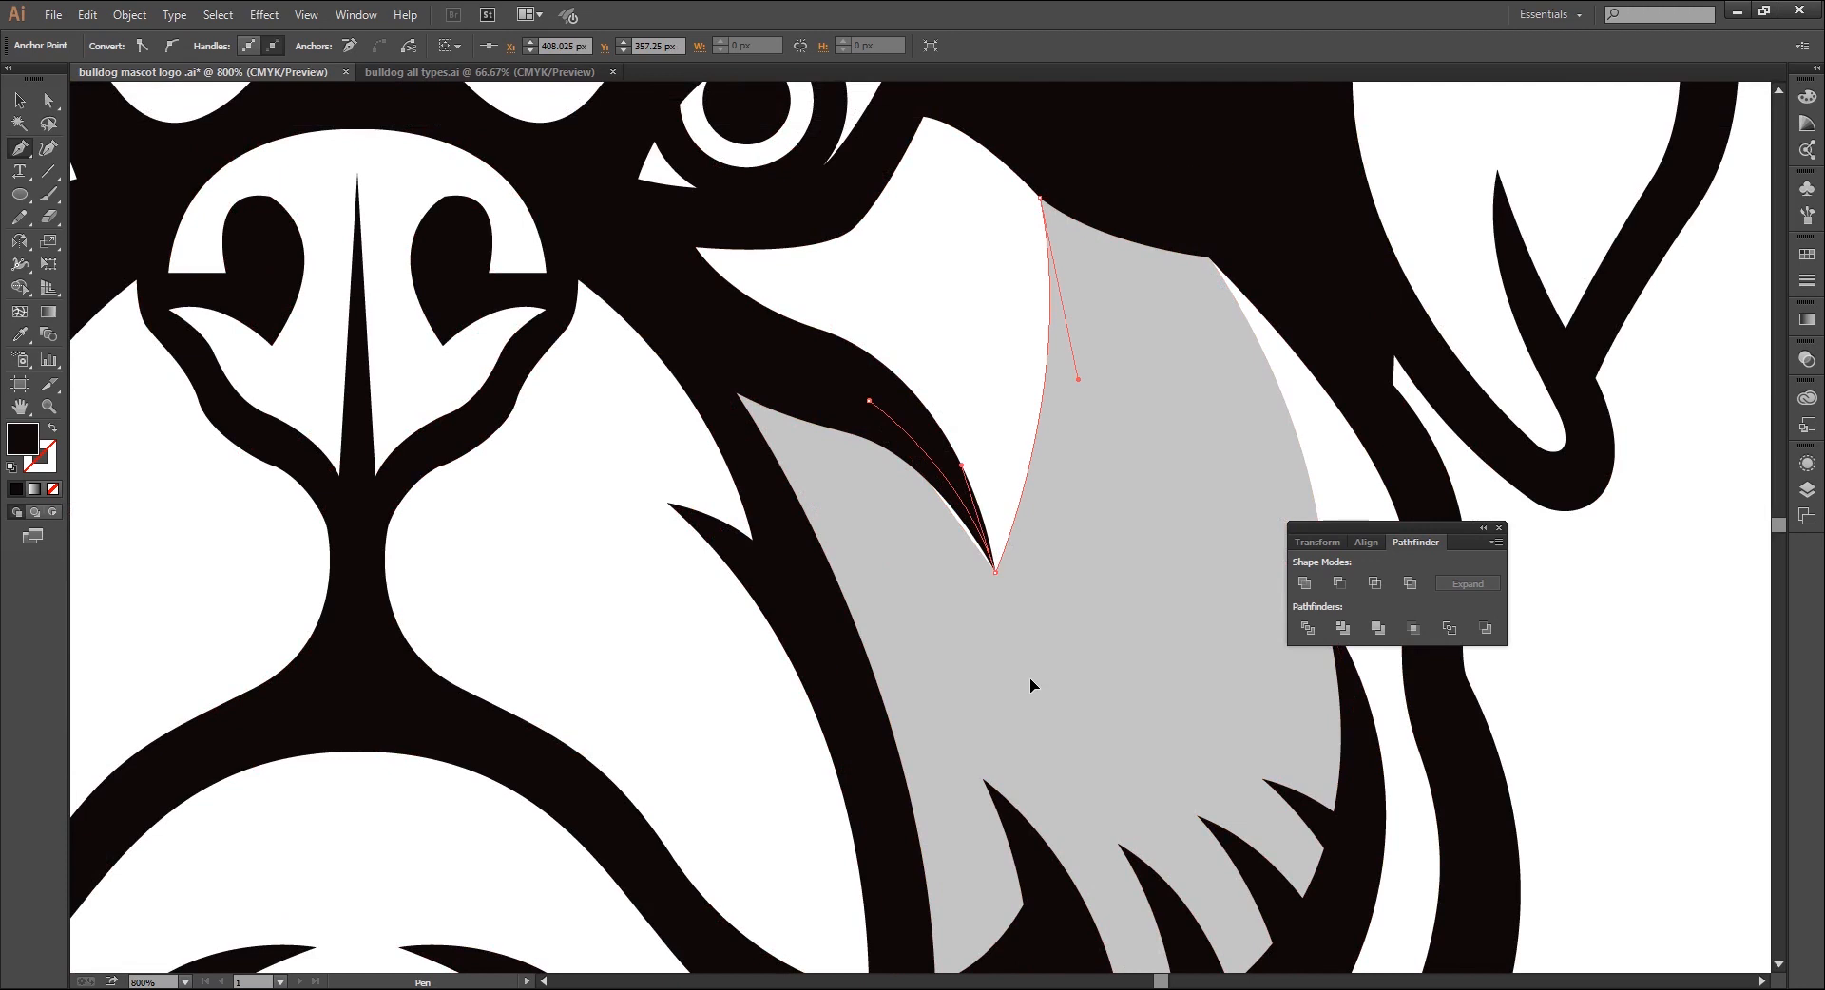
# Set the cheek patch's opacity to 100%, unite it with the whole bulldog and deselect the result
pyautogui.press('v')
pyautogui.hotkey('ctrl', '-')
pyautogui.hotkey('ctrl', '-')
pyautogui.hotkey('ctrl', '-')
pyautogui.hotkey('ctrl', 'shift', 'F10')
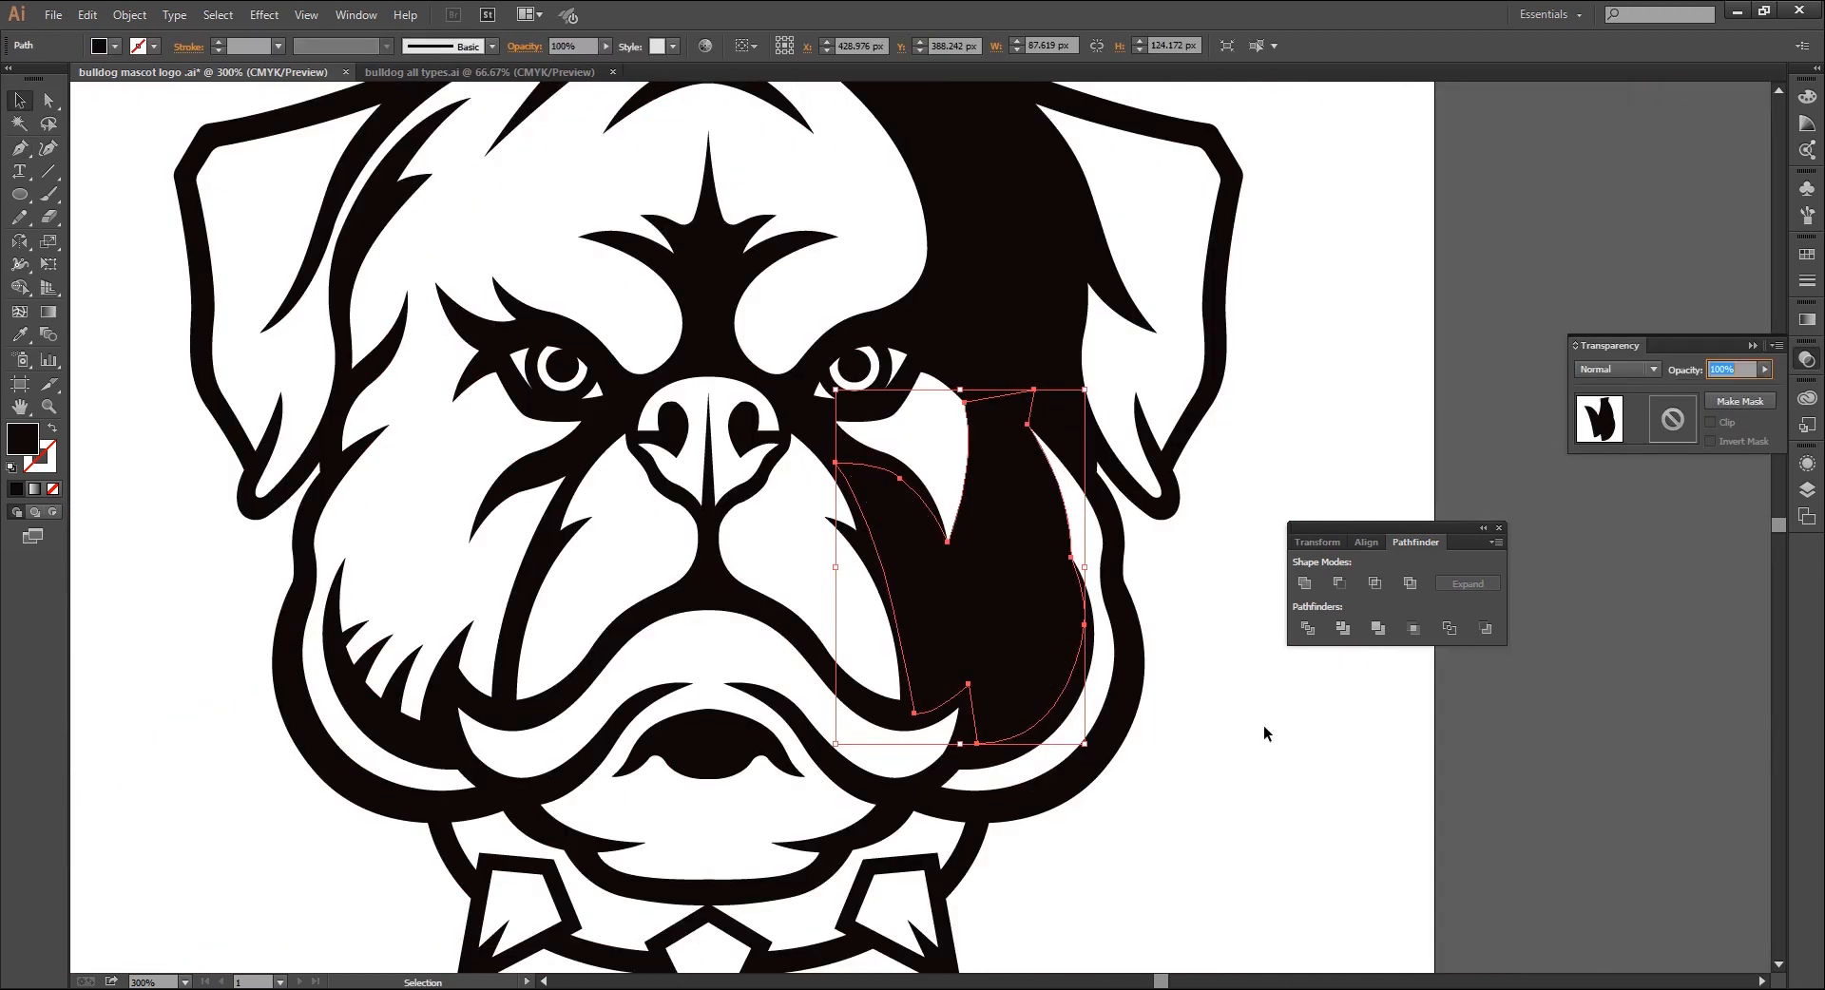
pyautogui.hotkey('ctrl', 'a')
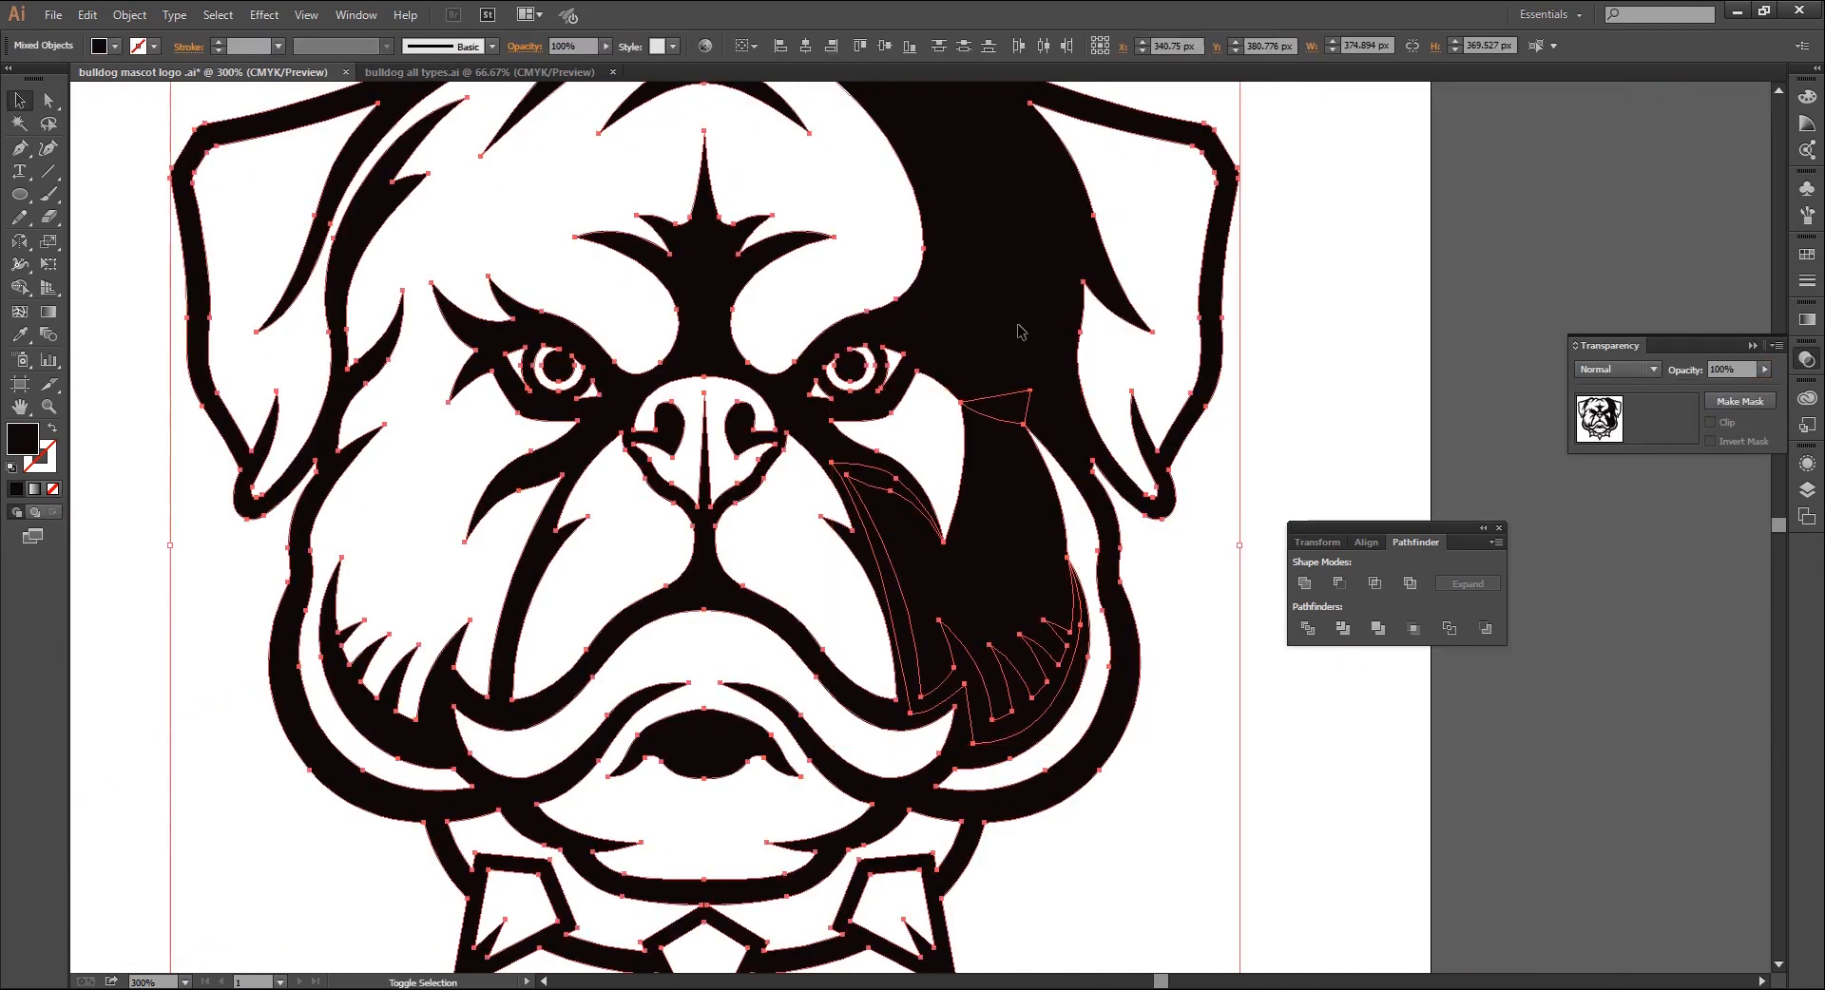
pyautogui.click(1304, 584)
pyautogui.click(1207, 531)
# Round the outer upper corner of the white area under the right eye and deselect it
pyautogui.press('a')
pyautogui.click(961, 402)
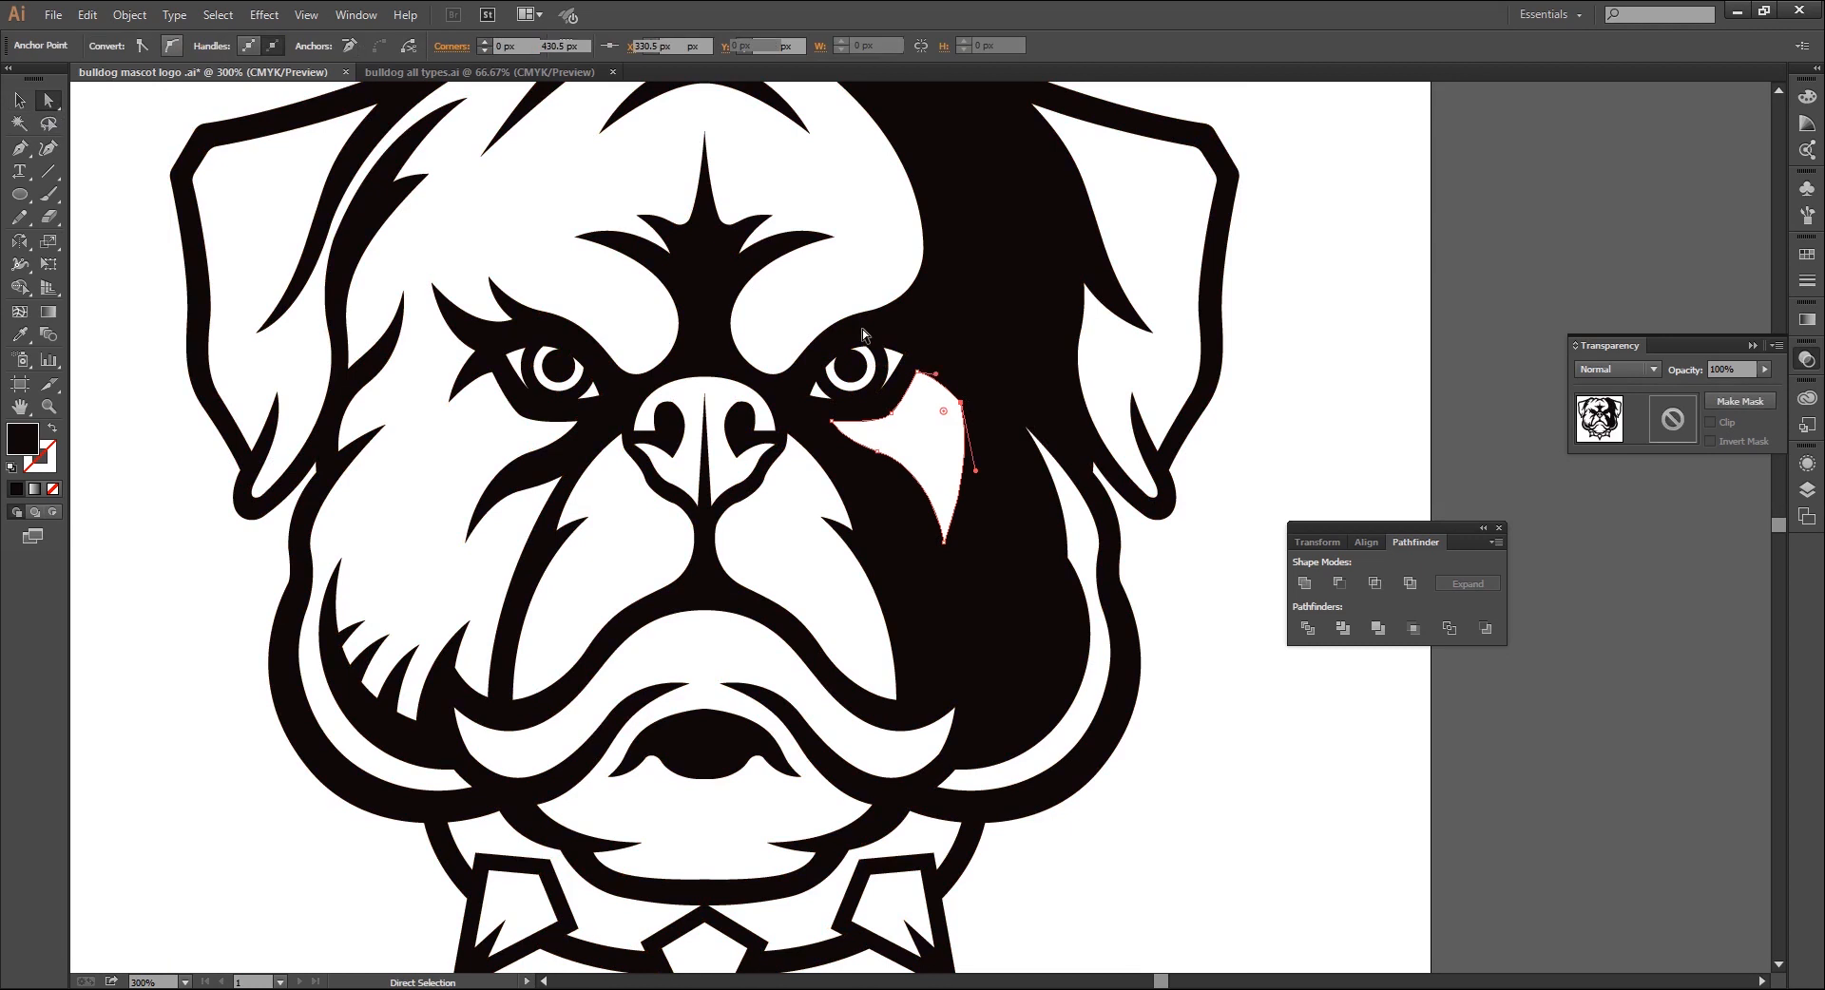
pyautogui.click(1271, 448)
# Start a Pen path from the cheek patch's outer edge curving down into the jowl contour and set its opacity to 24%
pyautogui.hotkey('ctrl', '+')
pyautogui.hotkey('ctrl', '+')
pyautogui.press('p')
pyautogui.click(918, 486)
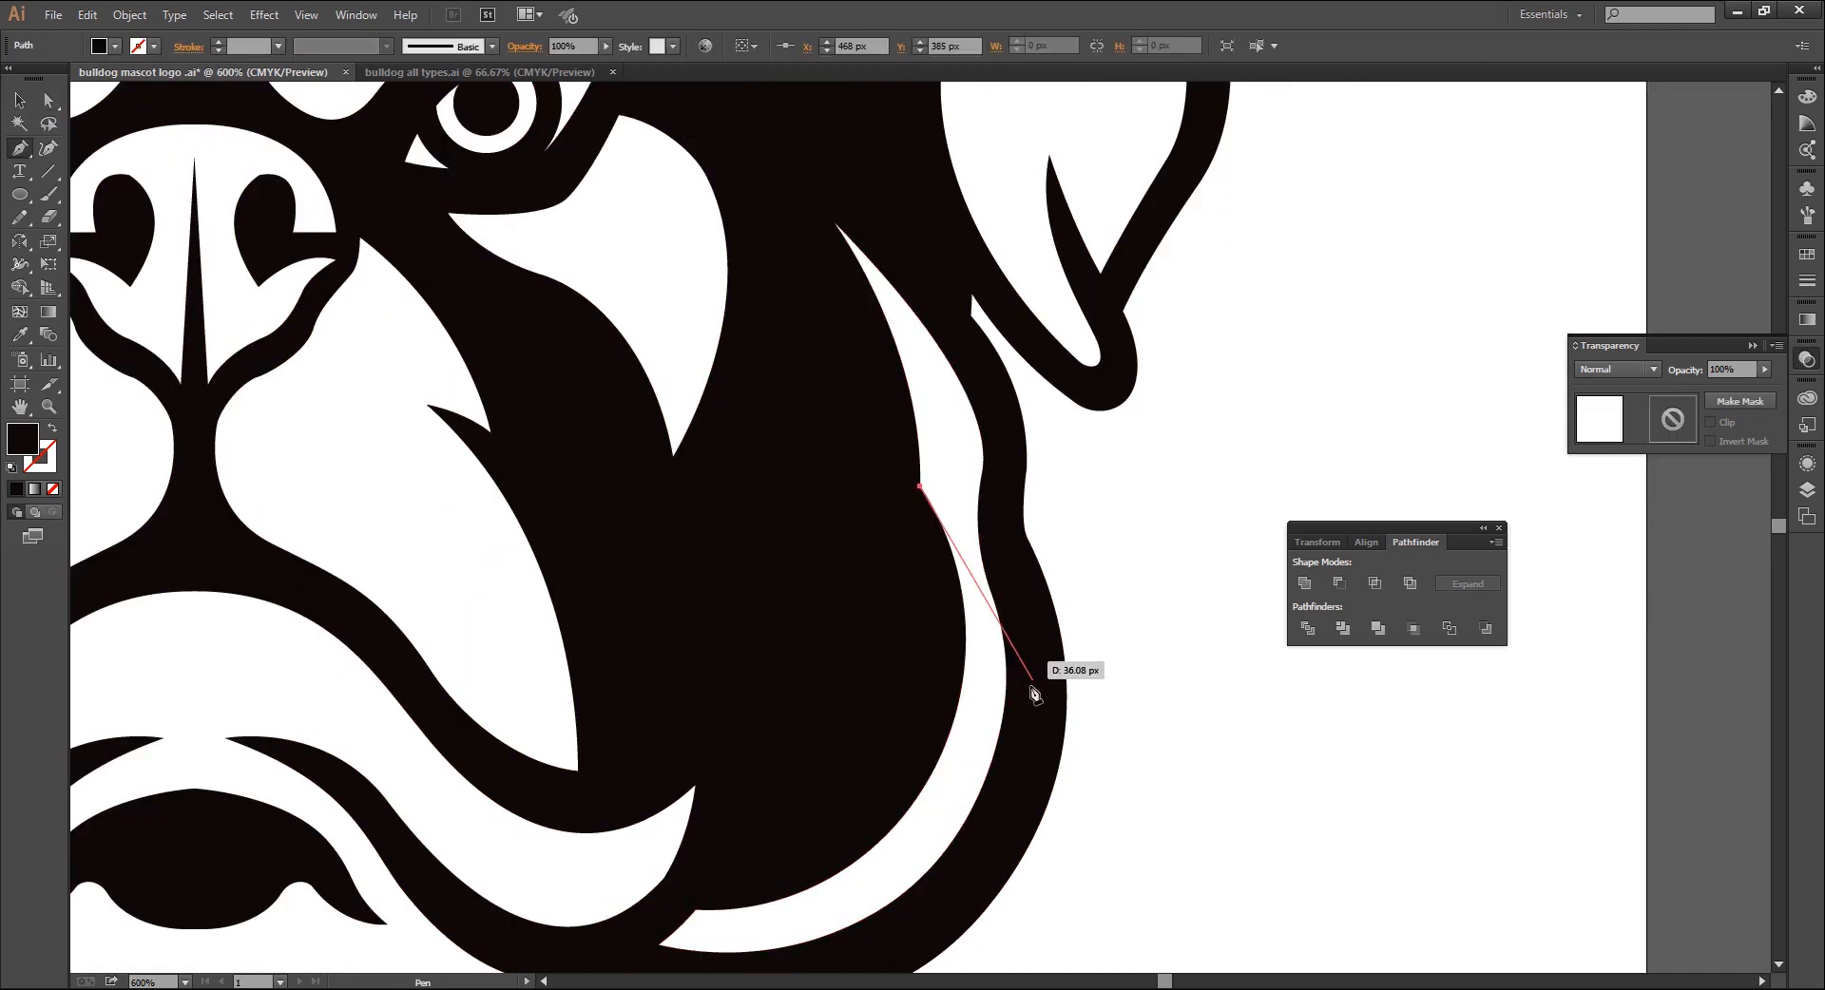
pyautogui.scroll(-2, 1030, 685)
pyautogui.moveTo(1019, 615); pyautogui.dragTo(1040, 794)
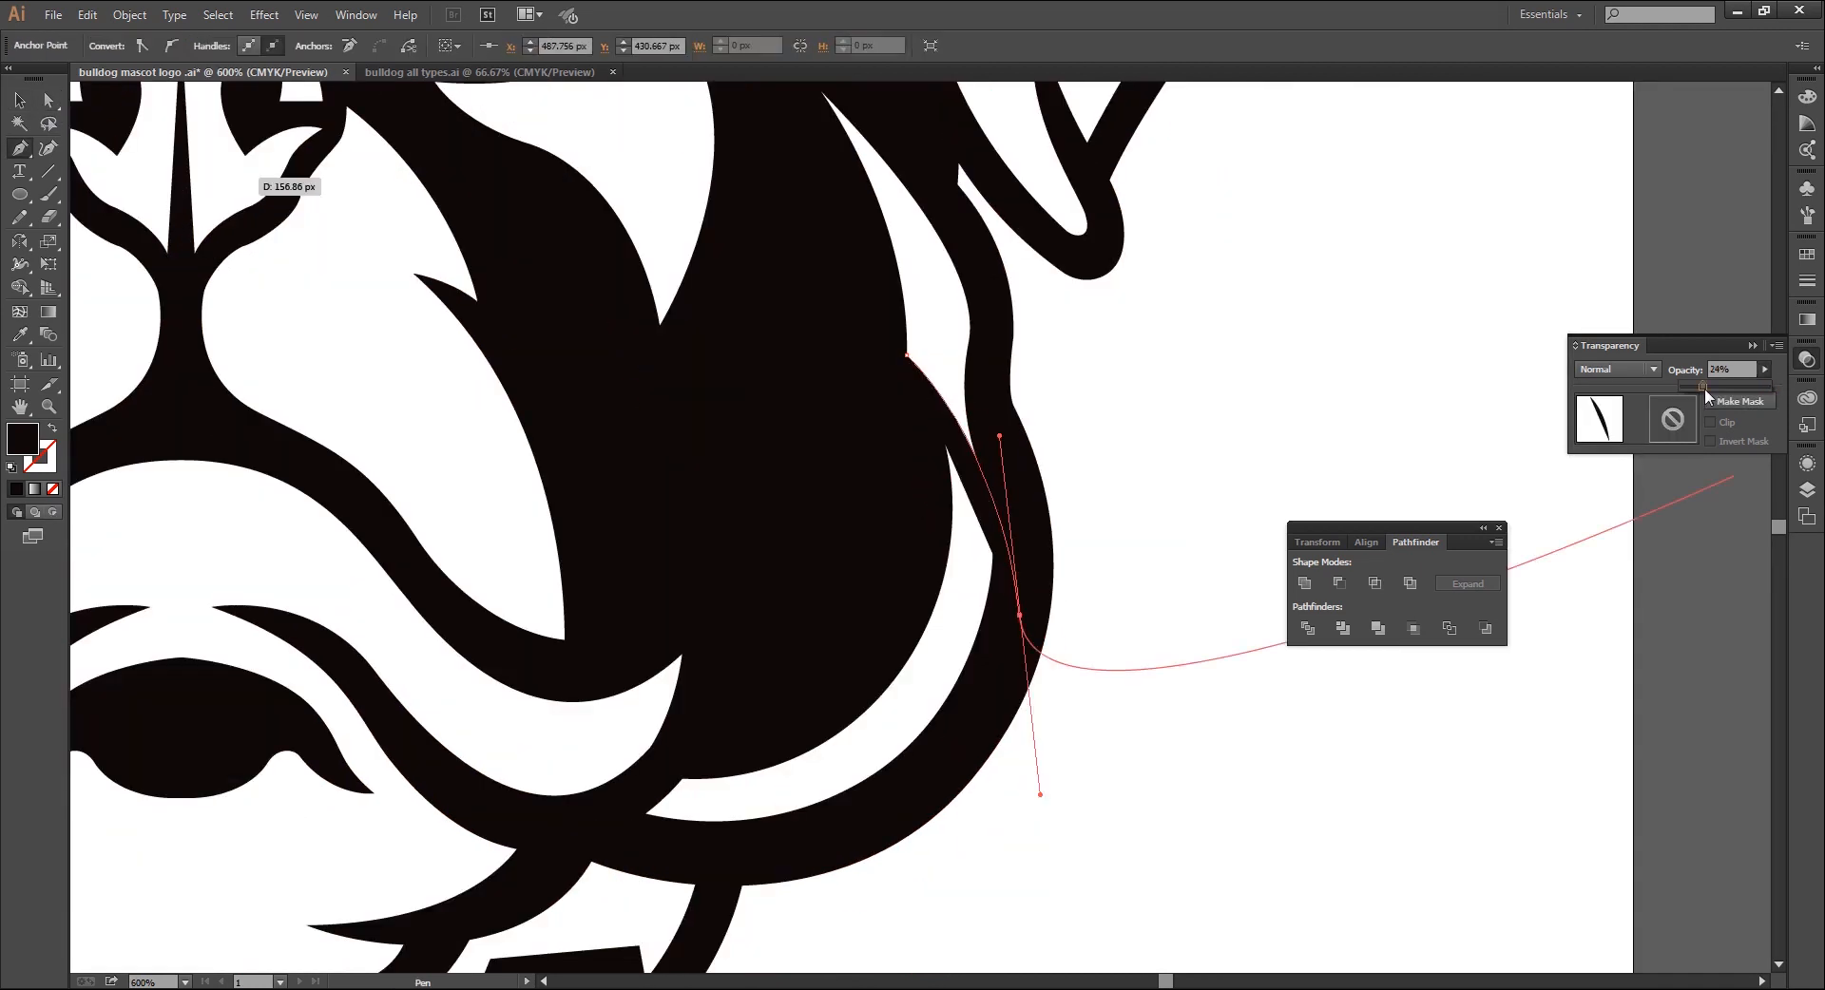
pyautogui.click(1019, 615)
# Carry the path up the outer jowl contour and back across the white strip into the cheek patch, closing the shape
pyautogui.moveTo(995, 401); pyautogui.dragTo(1022, 498)
pyautogui.click(1059, 566)
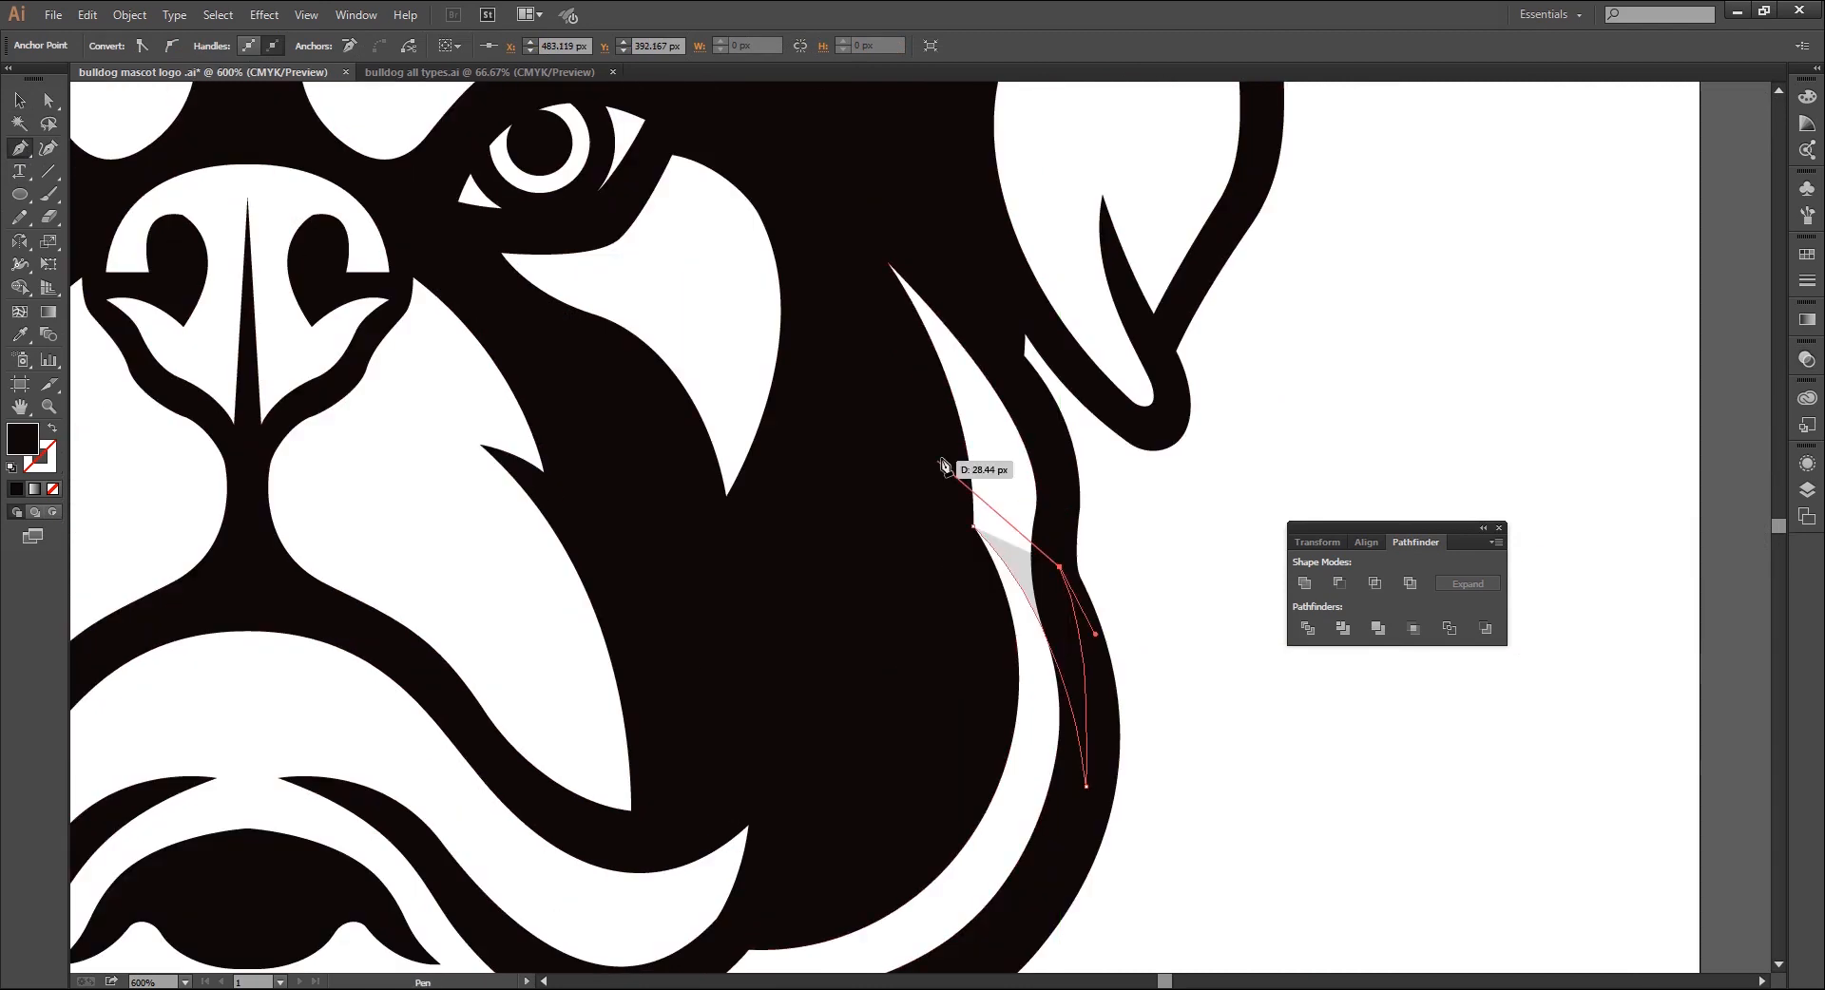
pyautogui.moveTo(942, 458); pyautogui.dragTo(845, 419)
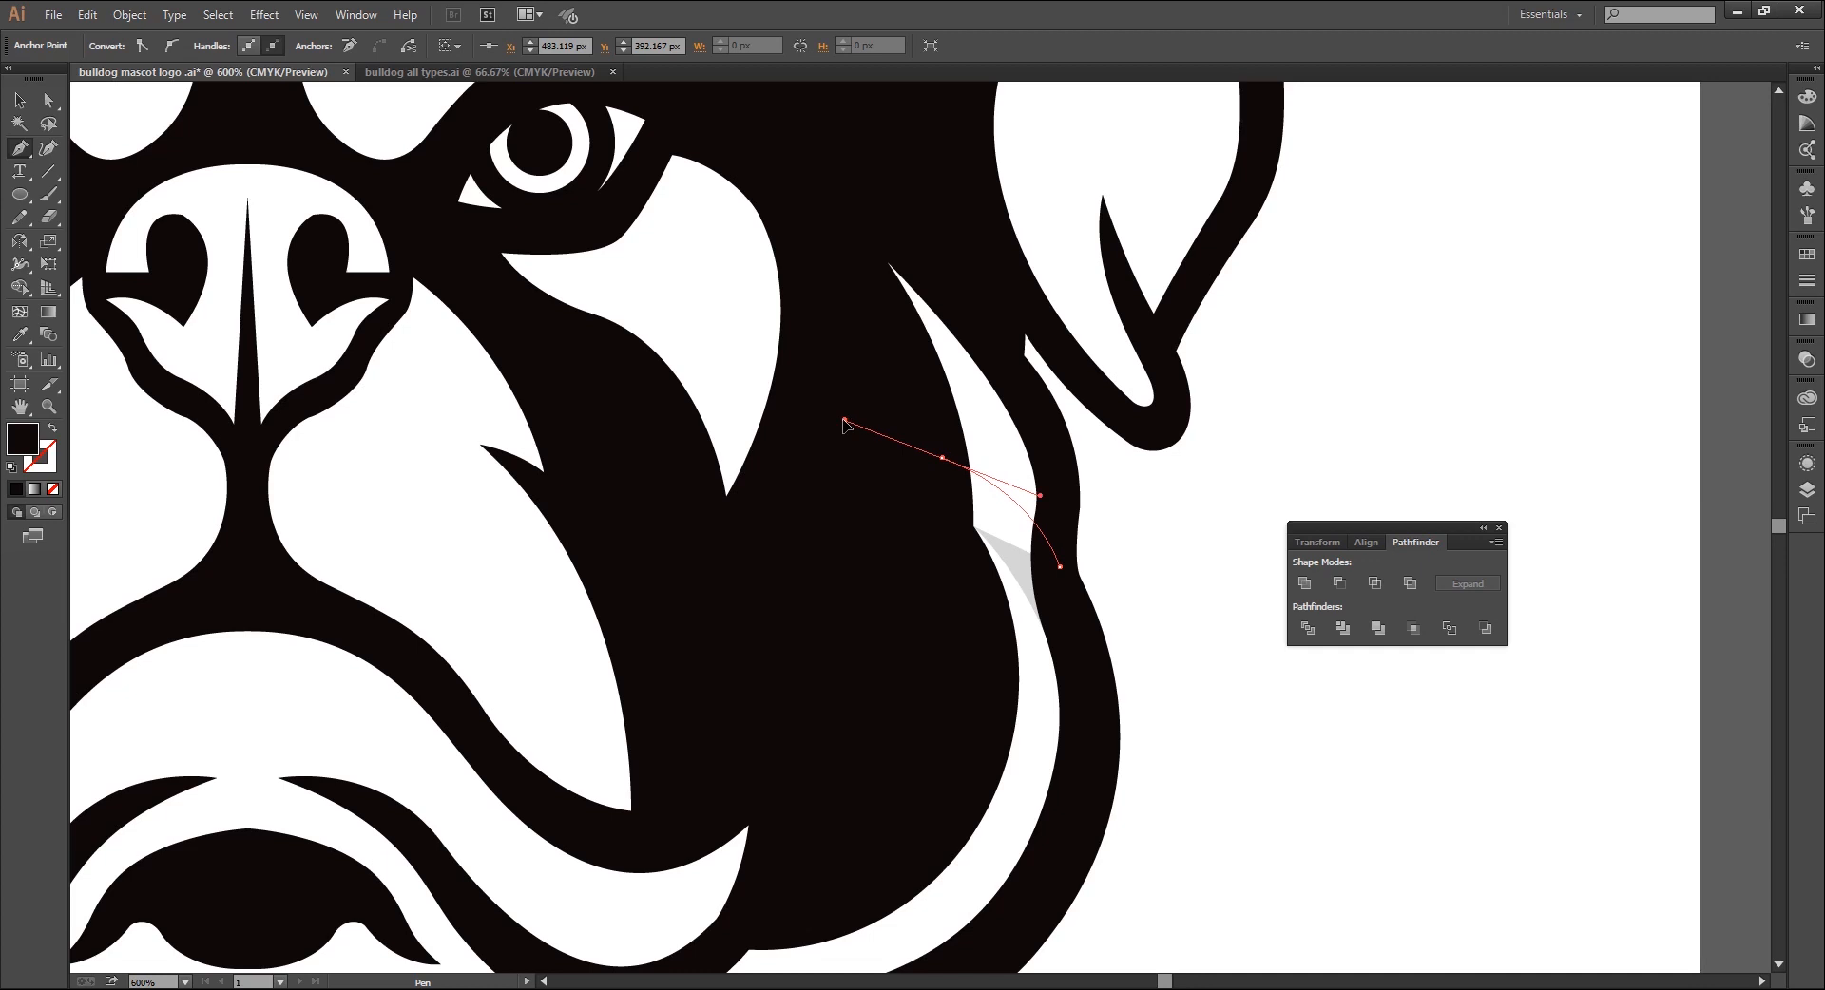
pyautogui.click(942, 458)
pyautogui.click(973, 526)
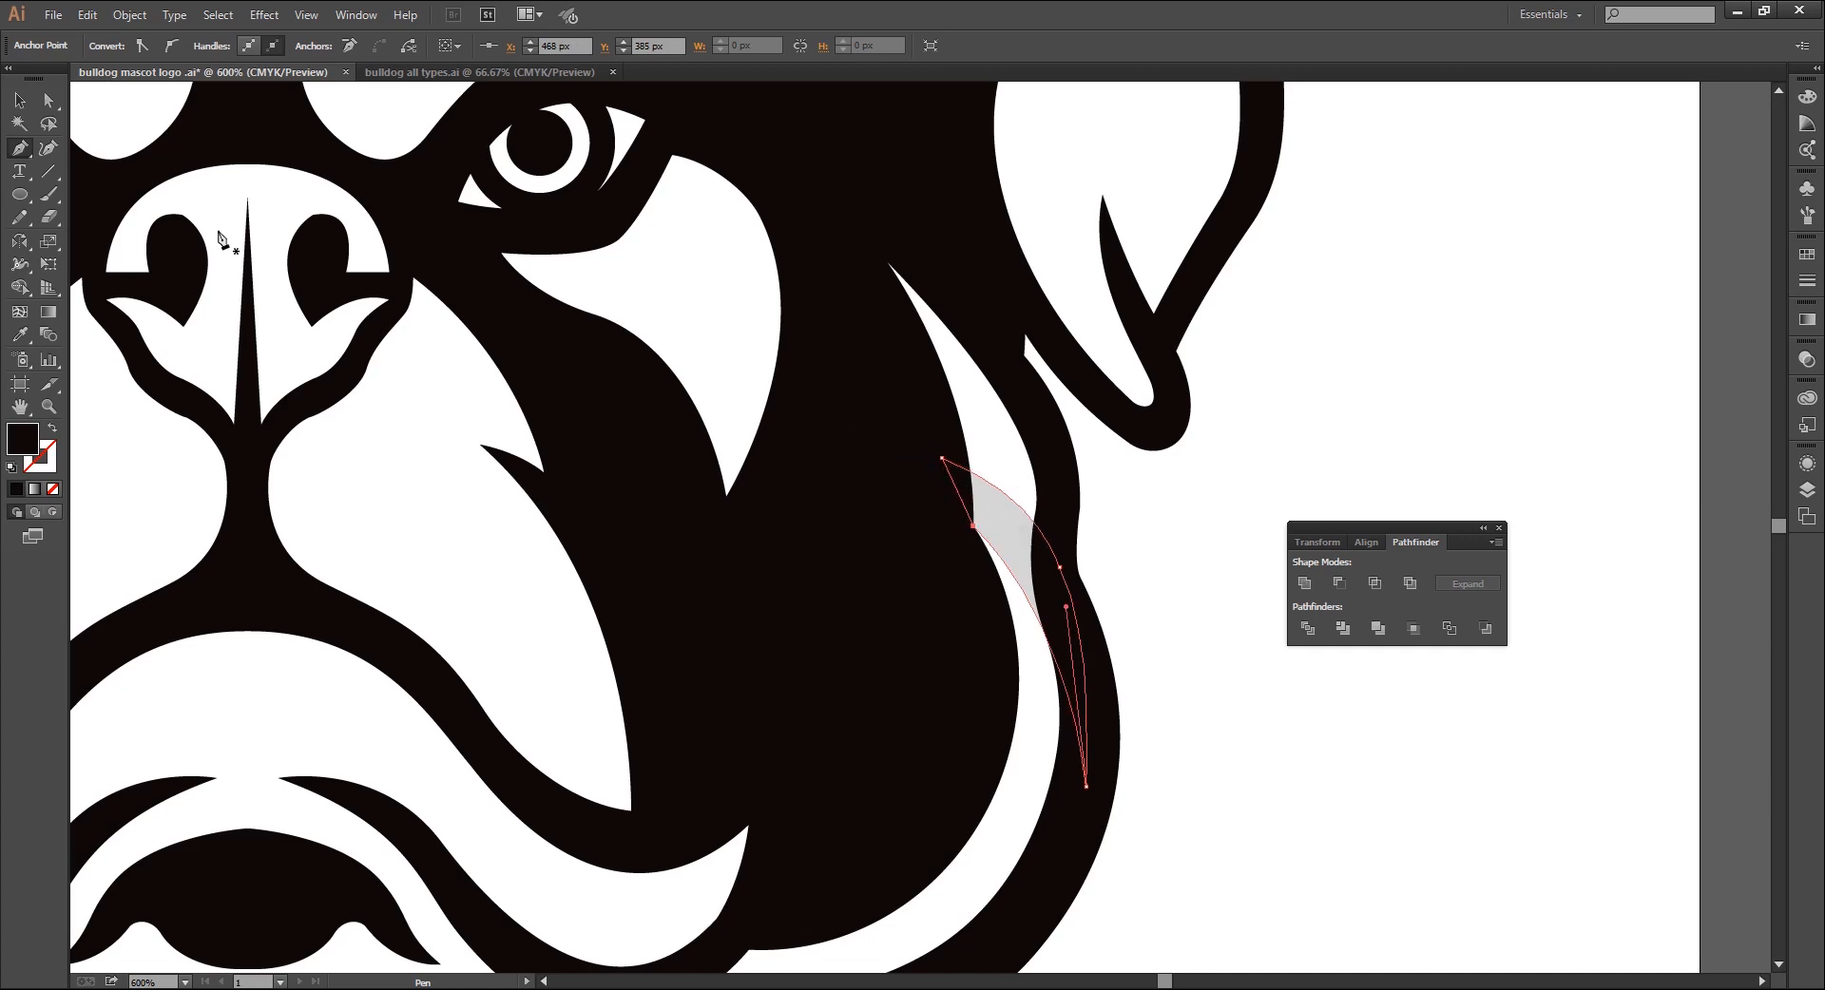
# Set the opacity of the new shape joining the cheek patch to the outer jowl contour to 100%
pyautogui.press('v')
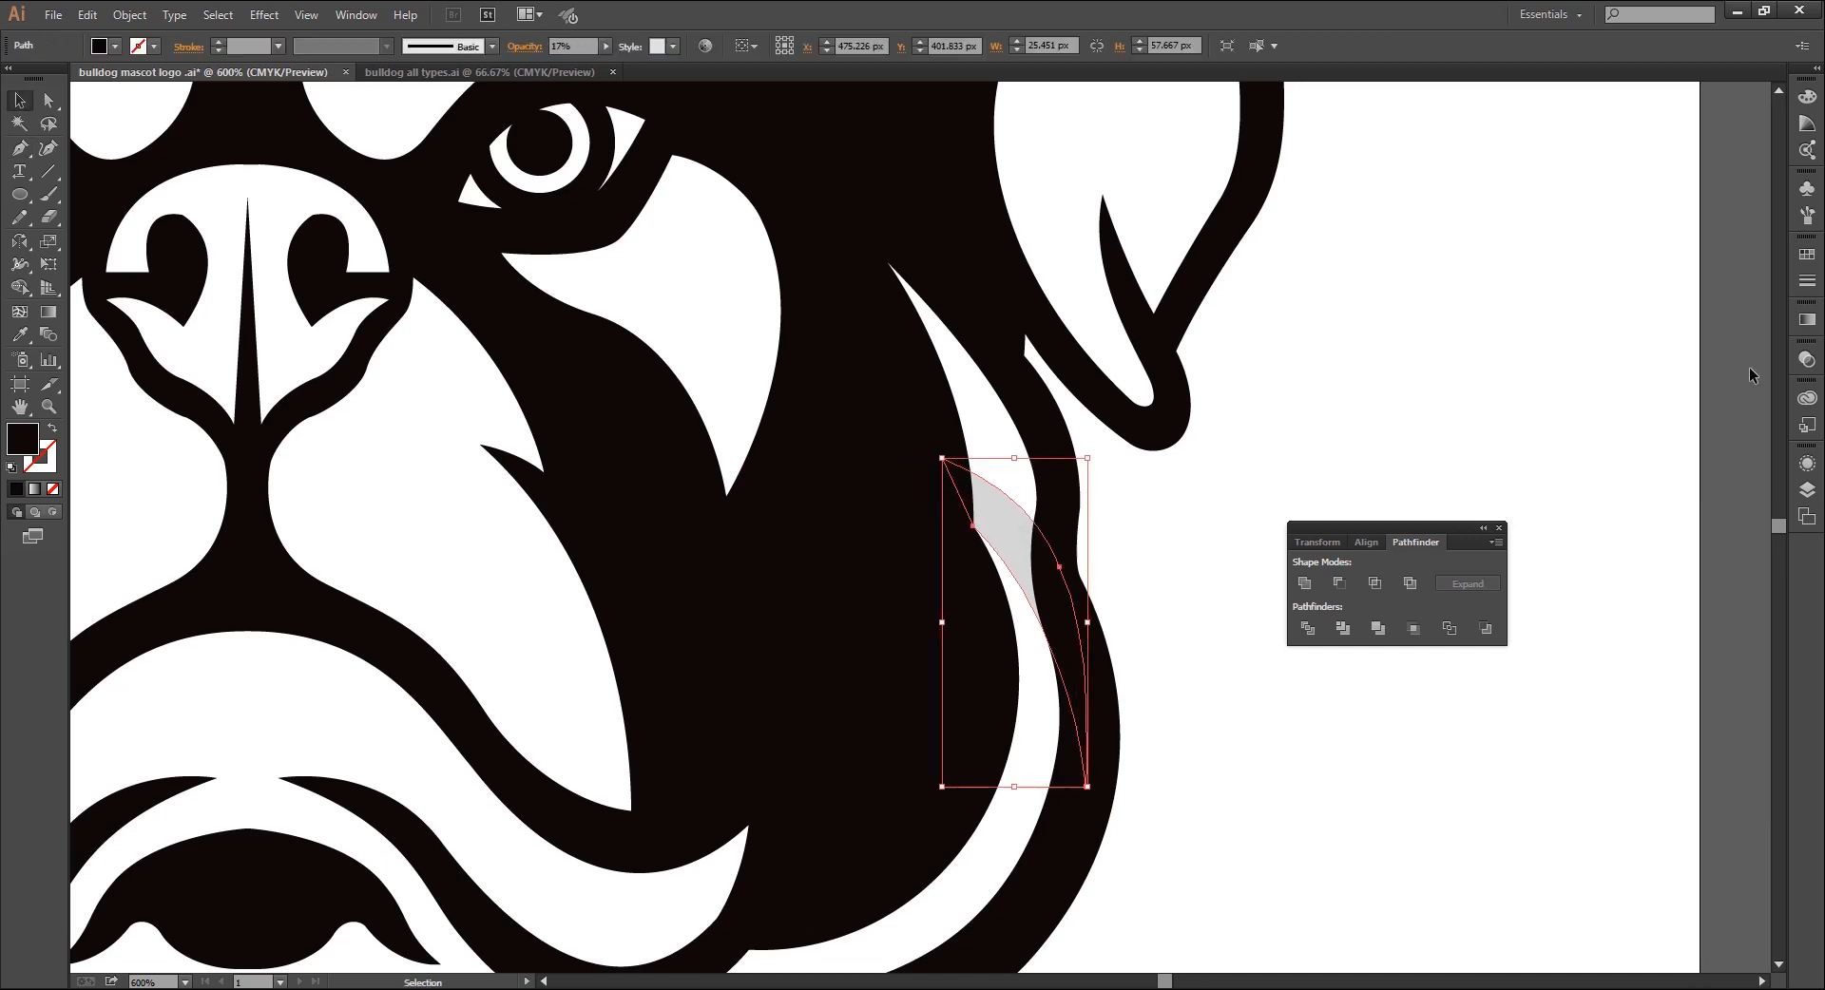
pyautogui.click(1806, 359)
pyautogui.tripleClick(1728, 369)
pyautogui.write('100')
pyautogui.press('Return')
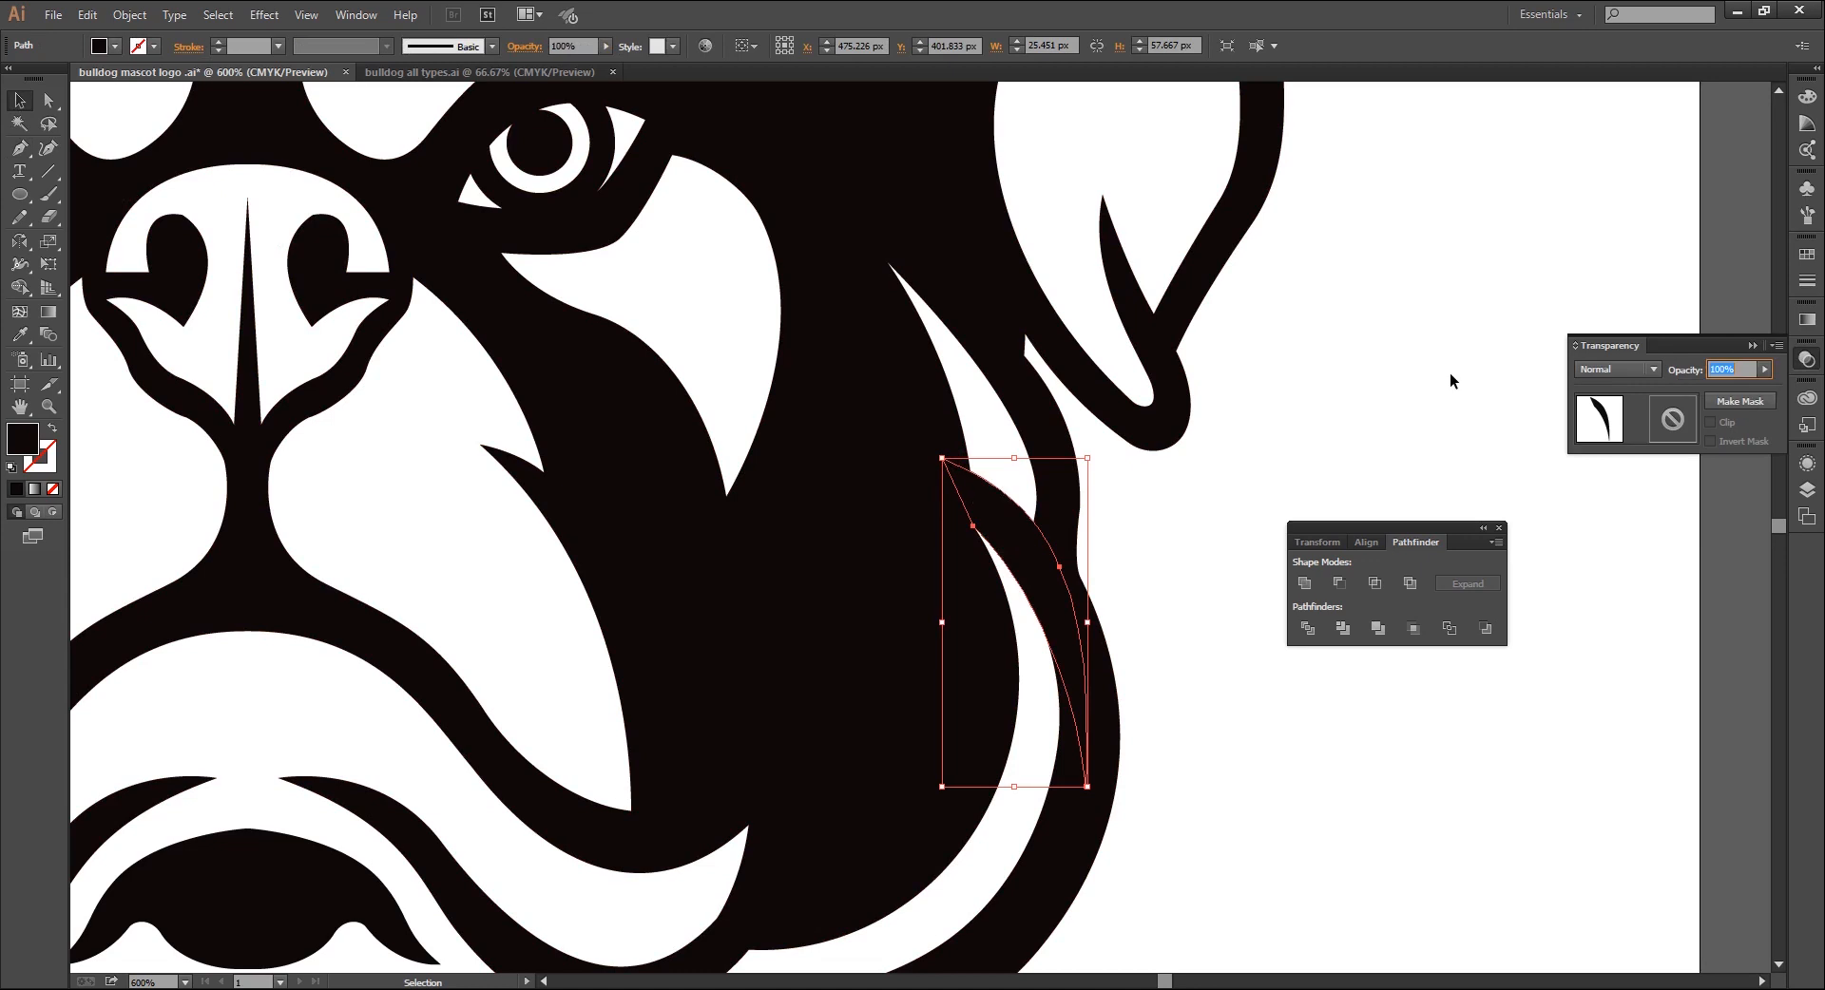
# Move the joining shape's upper tip deeper into the cheek patch, to about X 460 px, Y 368 px, and deselect it
pyautogui.press('a')
pyautogui.click(945, 452)
pyautogui.moveTo(949, 455); pyautogui.dragTo(930, 424)
pyautogui.click(1166, 561)
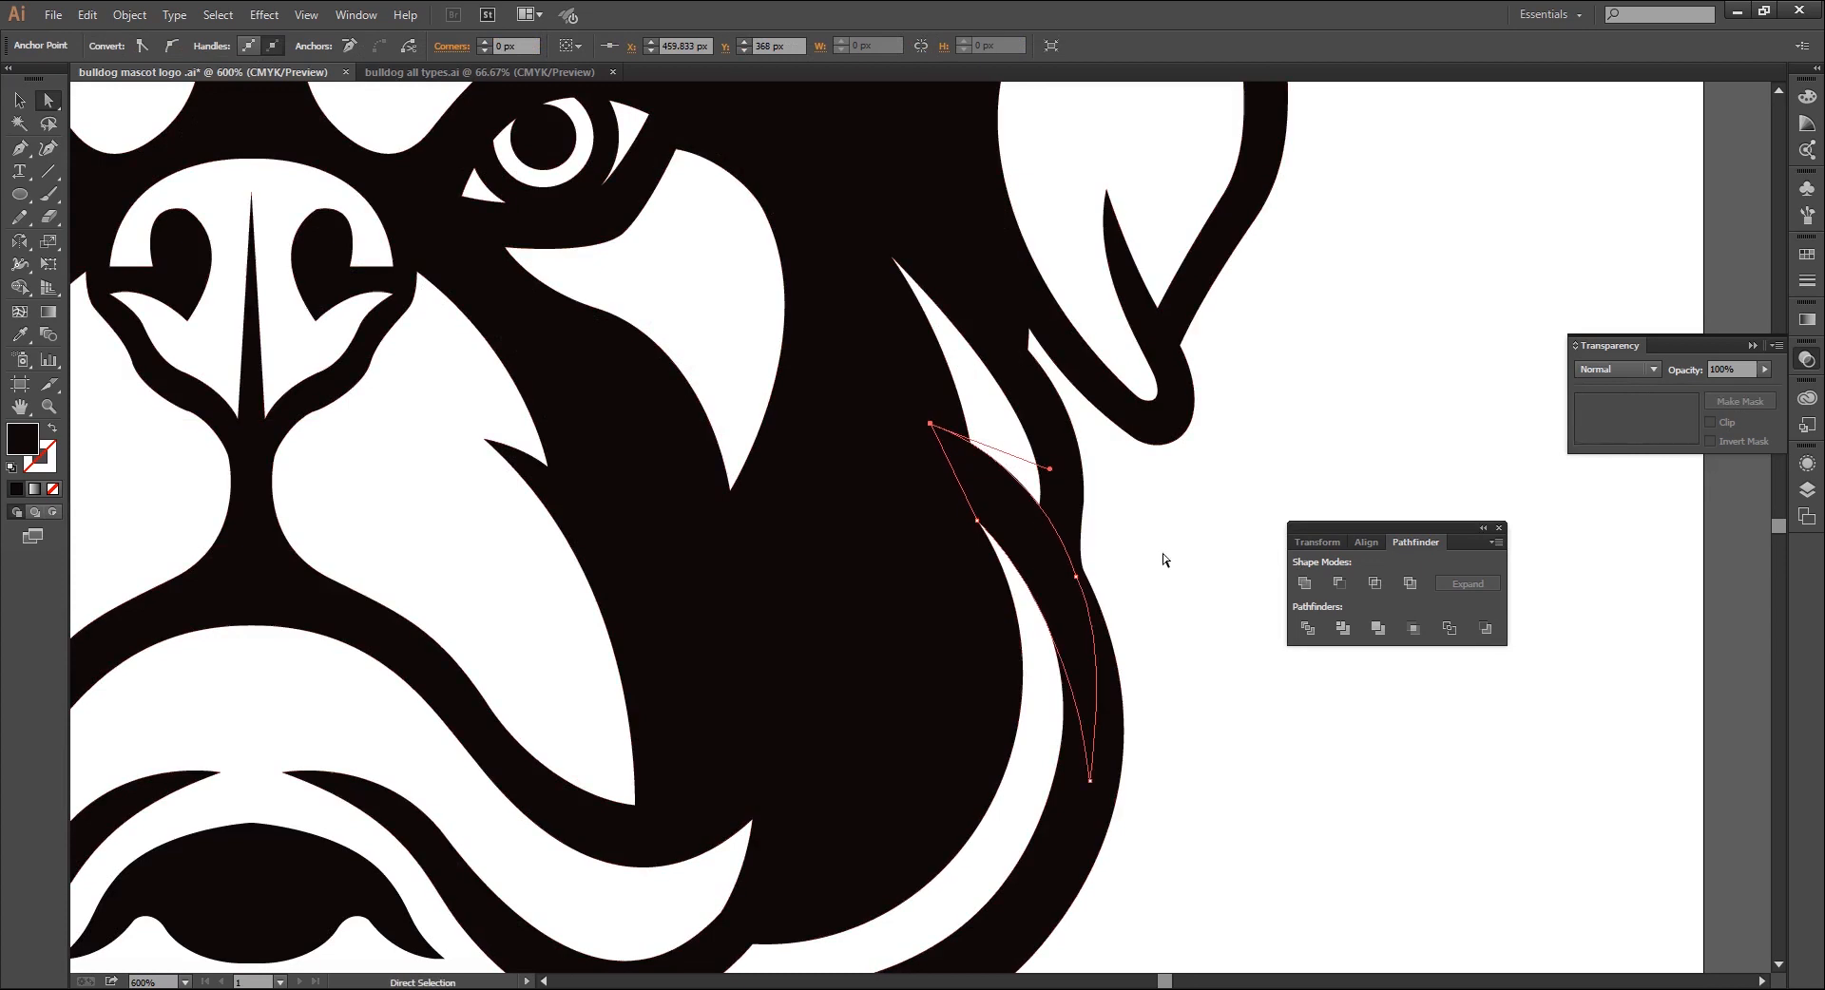
pyautogui.hotkey('ctrl', '1')
pyautogui.hotkey('ctrl', '+')
pyautogui.hotkey('ctrl', '+')
pyautogui.hotkey('ctrl', '+')
pyautogui.hotkey('ctrl', '+')
pyautogui.hotkey('ctrl', '+')
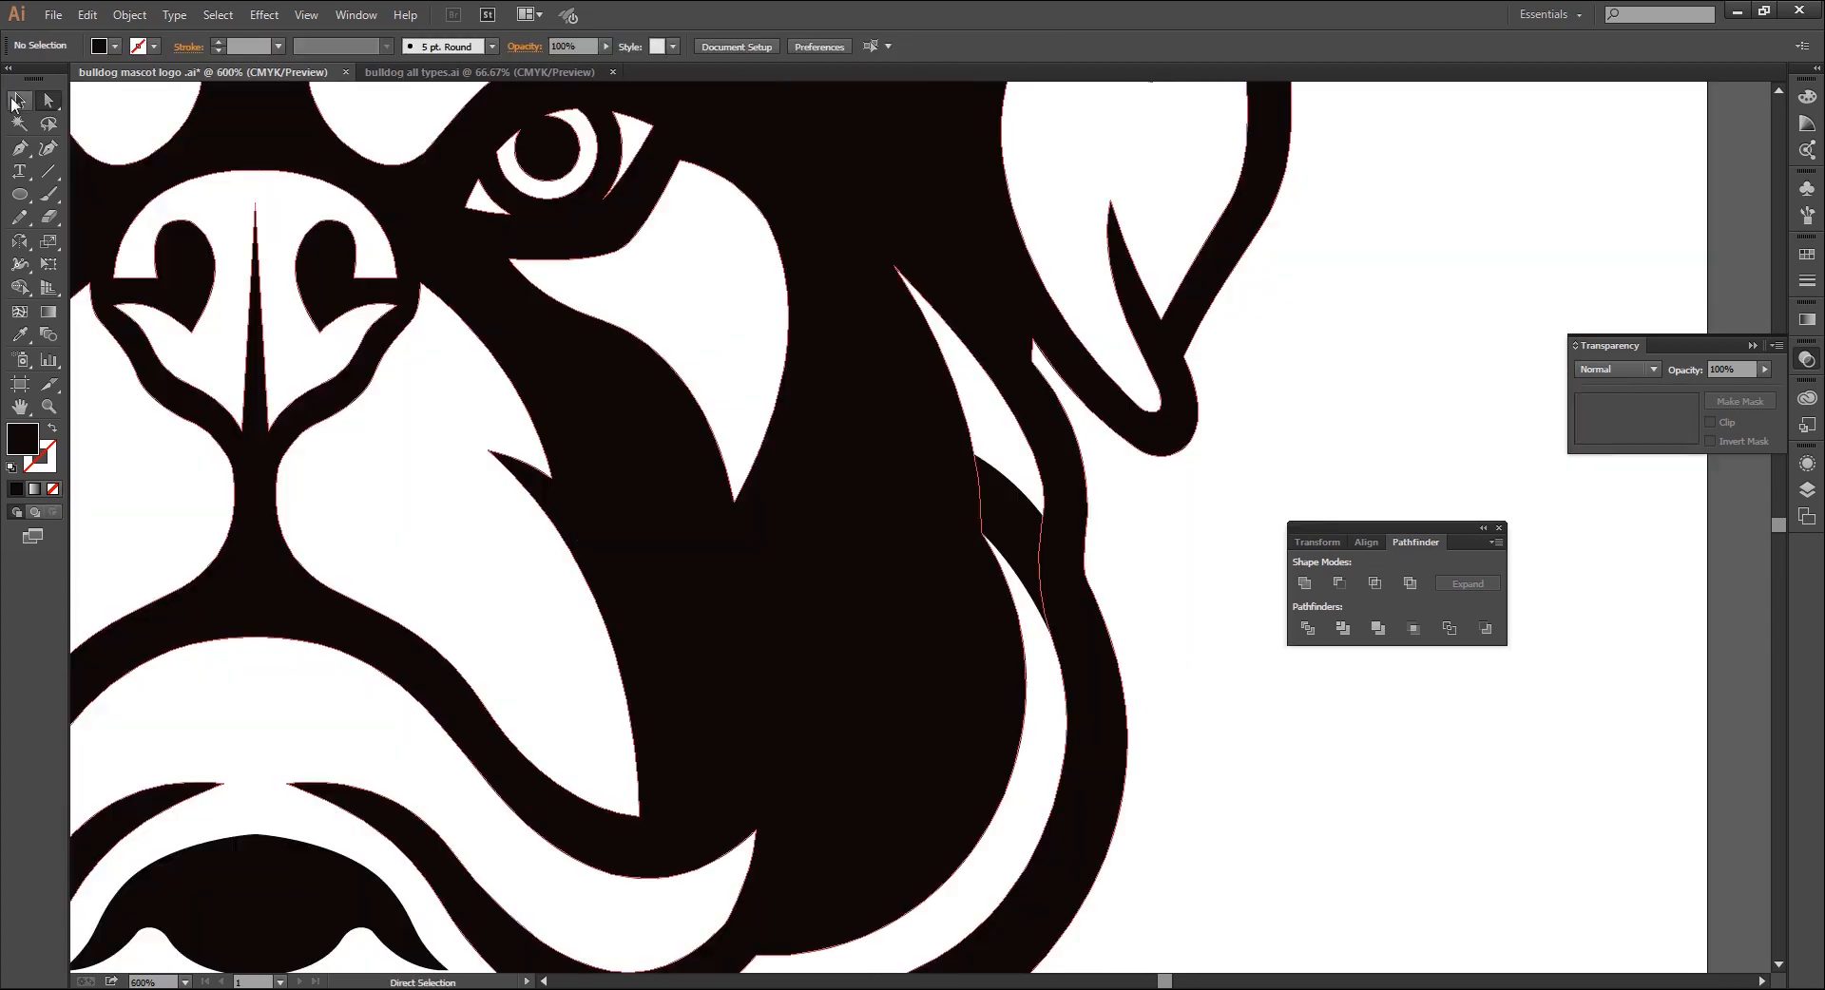
# Select the joining shape together with the whole bulldog, unite them into one shape and deselect the result
pyautogui.moveTo(1093, 439); pyautogui.dragTo(904, 611)
pyautogui.hotkey('ctrl', '-')
pyautogui.hotkey('ctrl', '-')
pyautogui.hotkey('ctrl', '-')
pyautogui.hotkey('ctrl', '-')
pyautogui.hotkey('ctrl', '-')
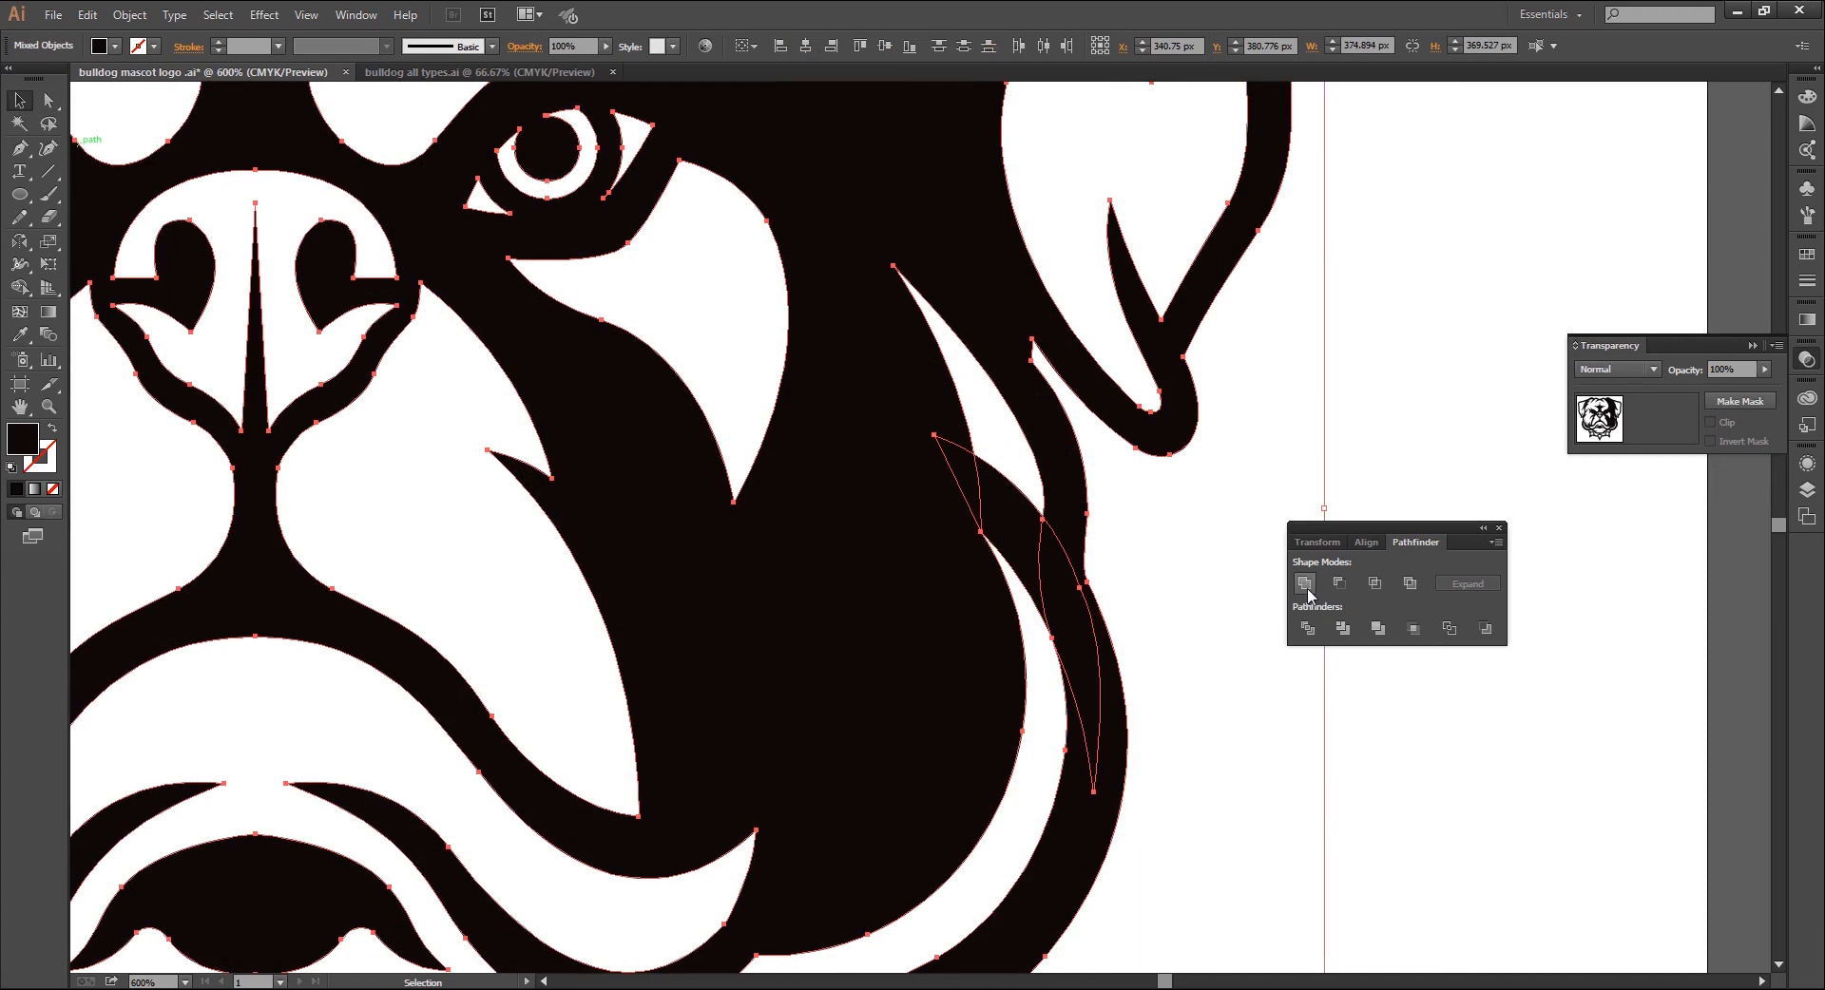
pyautogui.press('a')
pyautogui.click(1053, 620)
pyautogui.hotkey('ctrl', '-')
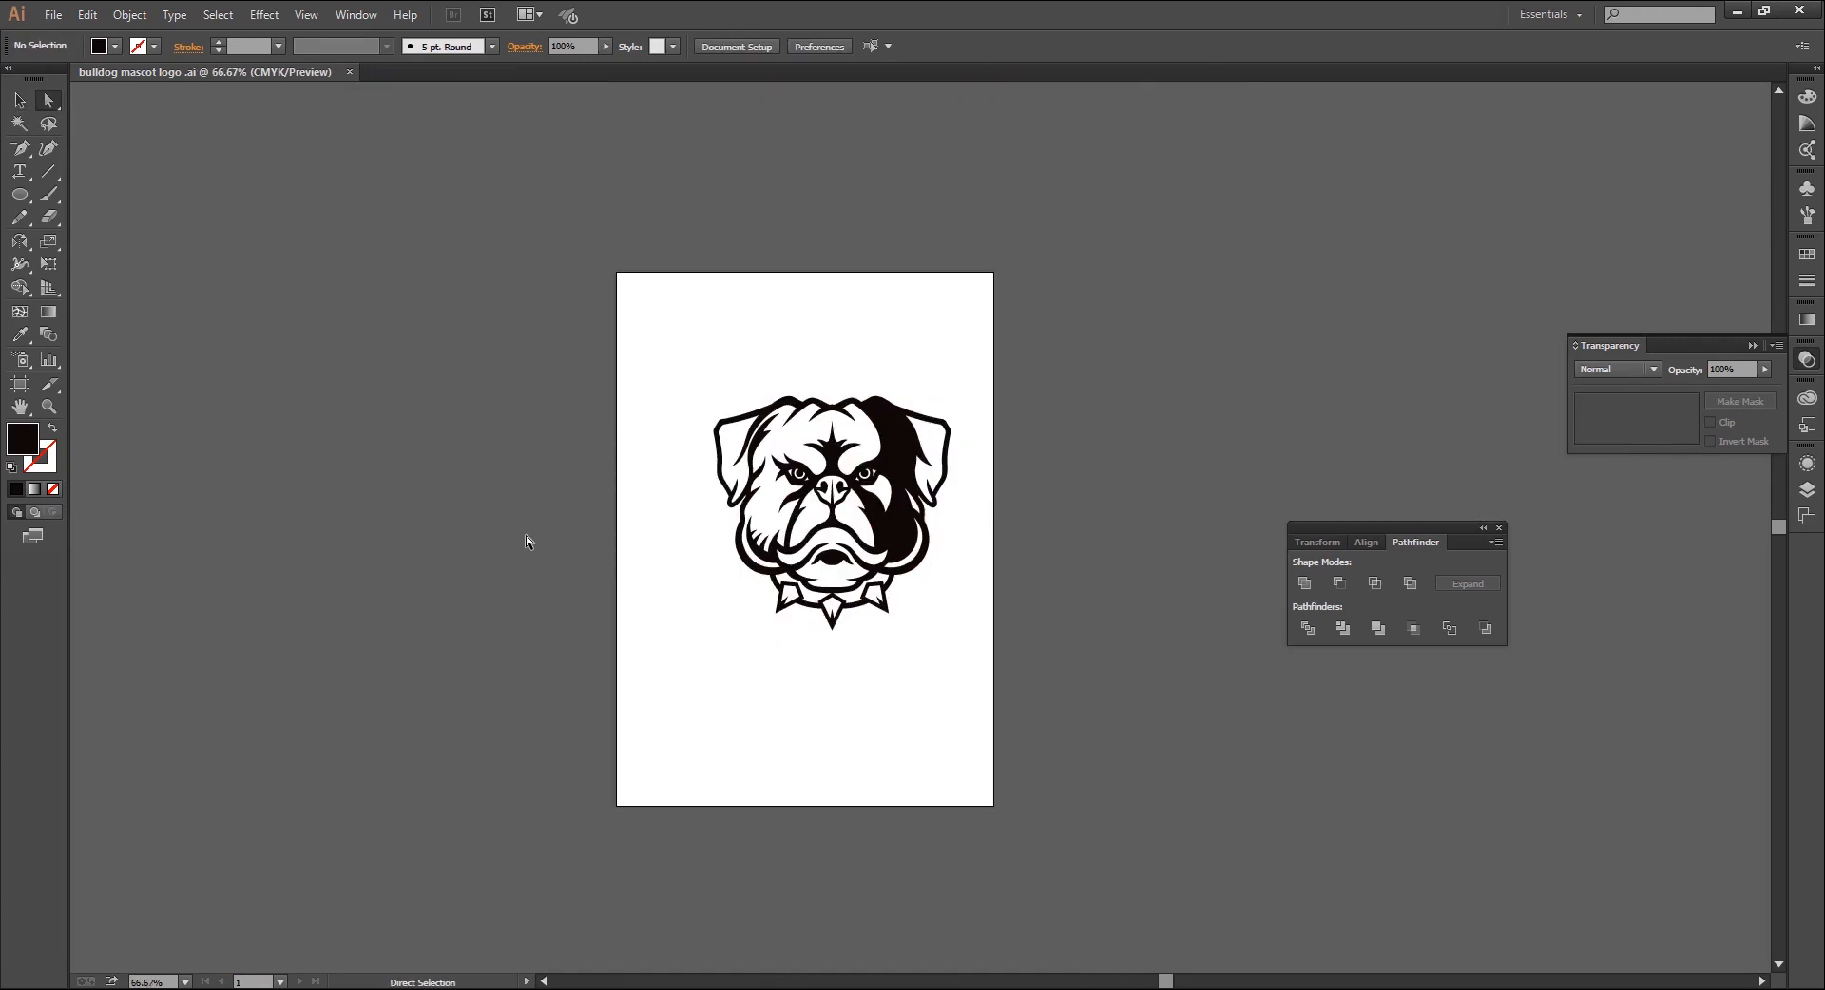
pyautogui.hotkey('ctrl', '+')
pyautogui.hotkey('ctrl', '+')
pyautogui.hotkey('ctrl', '+')
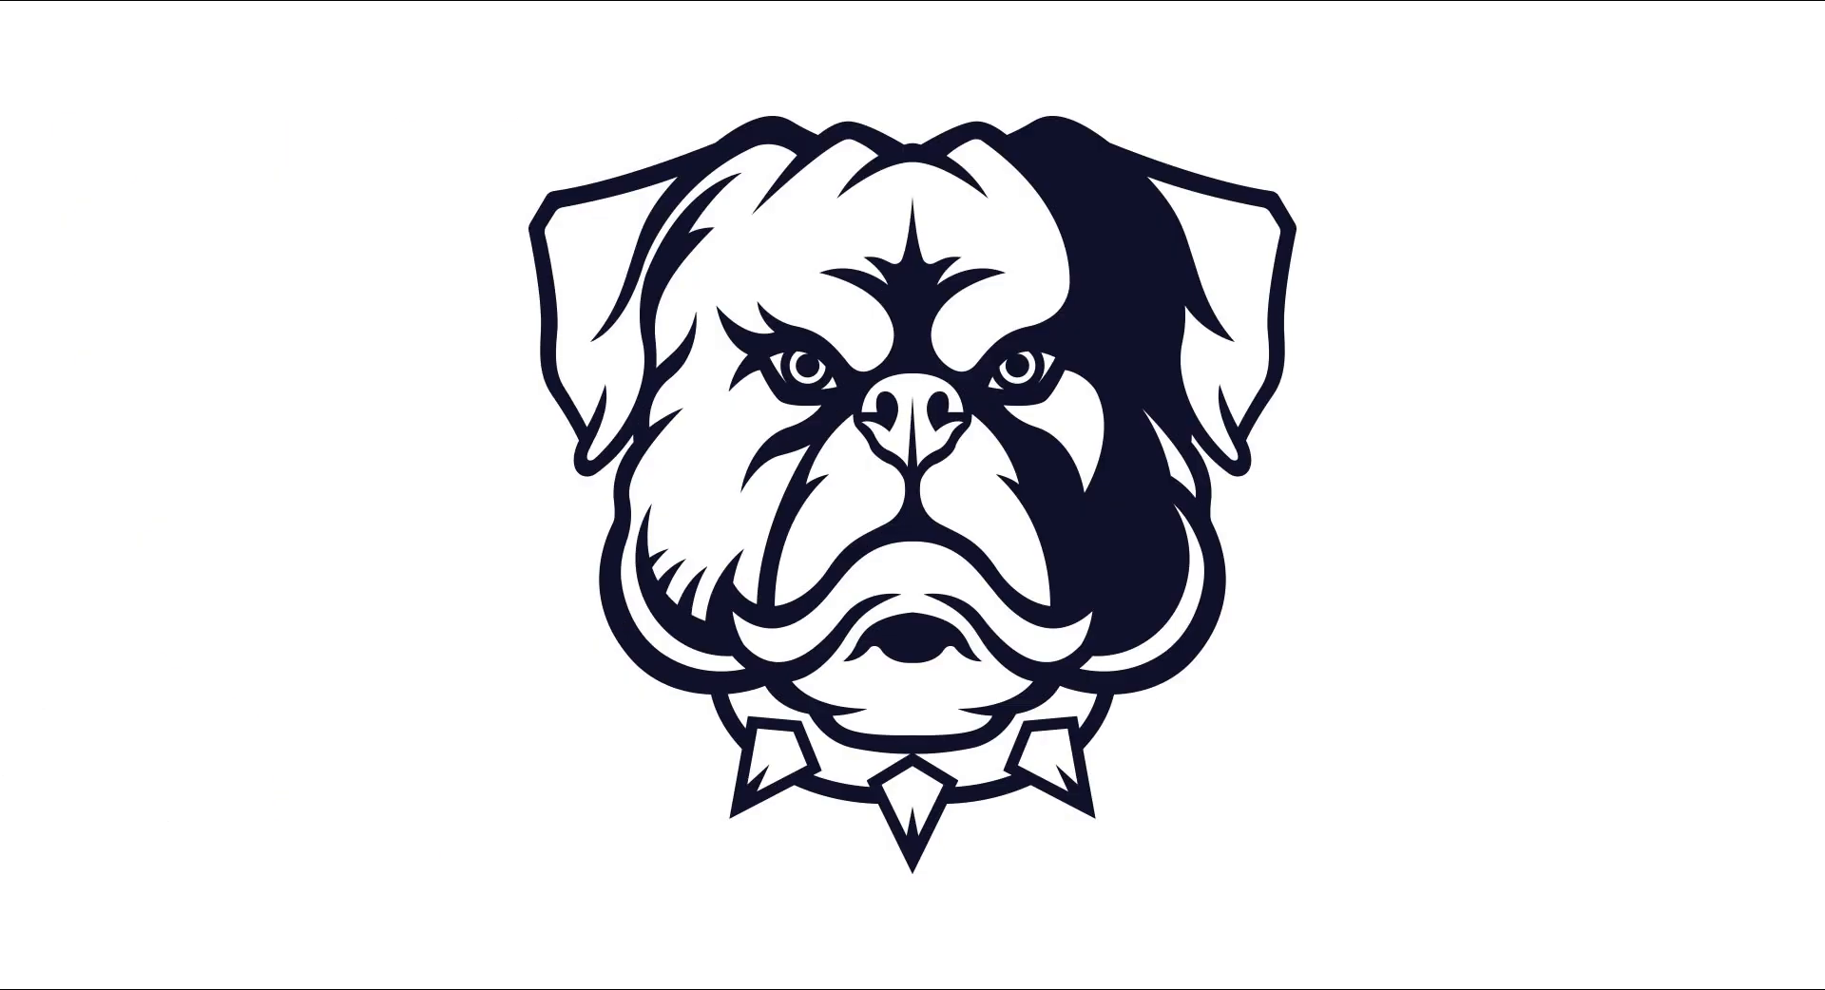